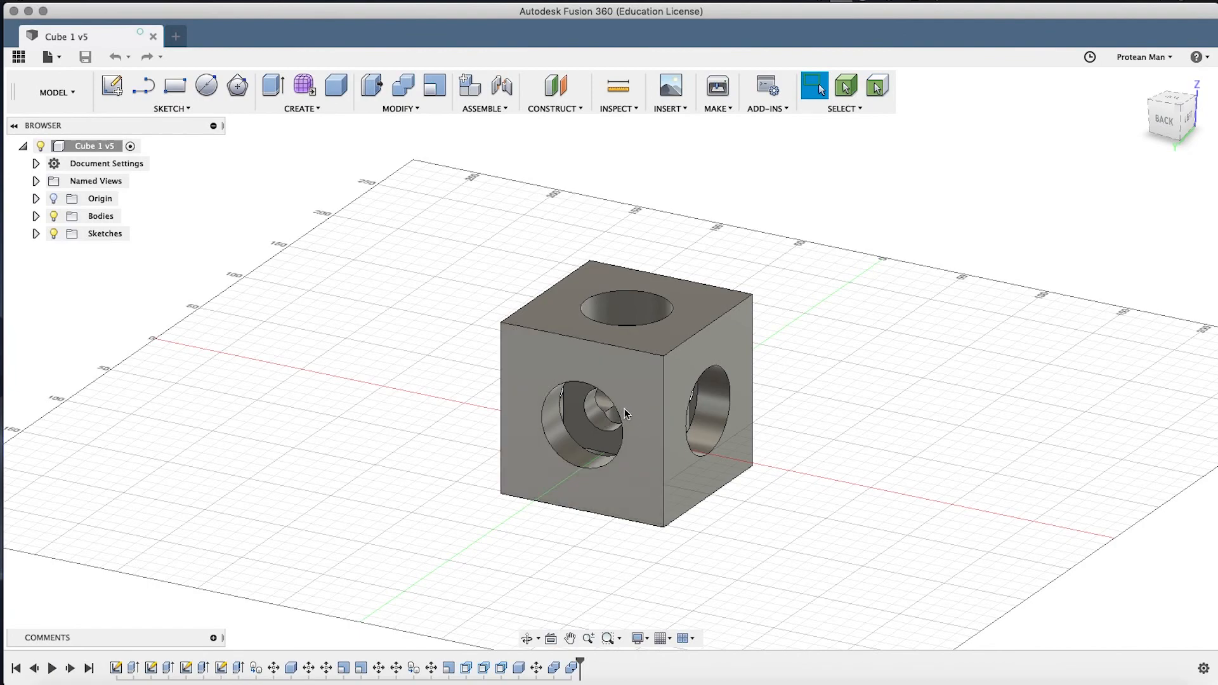
Browse the Data Panel, going up from the Tutorial 1 folder to the project list and reopening My First Project.
{"action": "middle_click_drag", "start_coordinate": [741, 387], "coordinate": [671, 384], "text": "shift"}
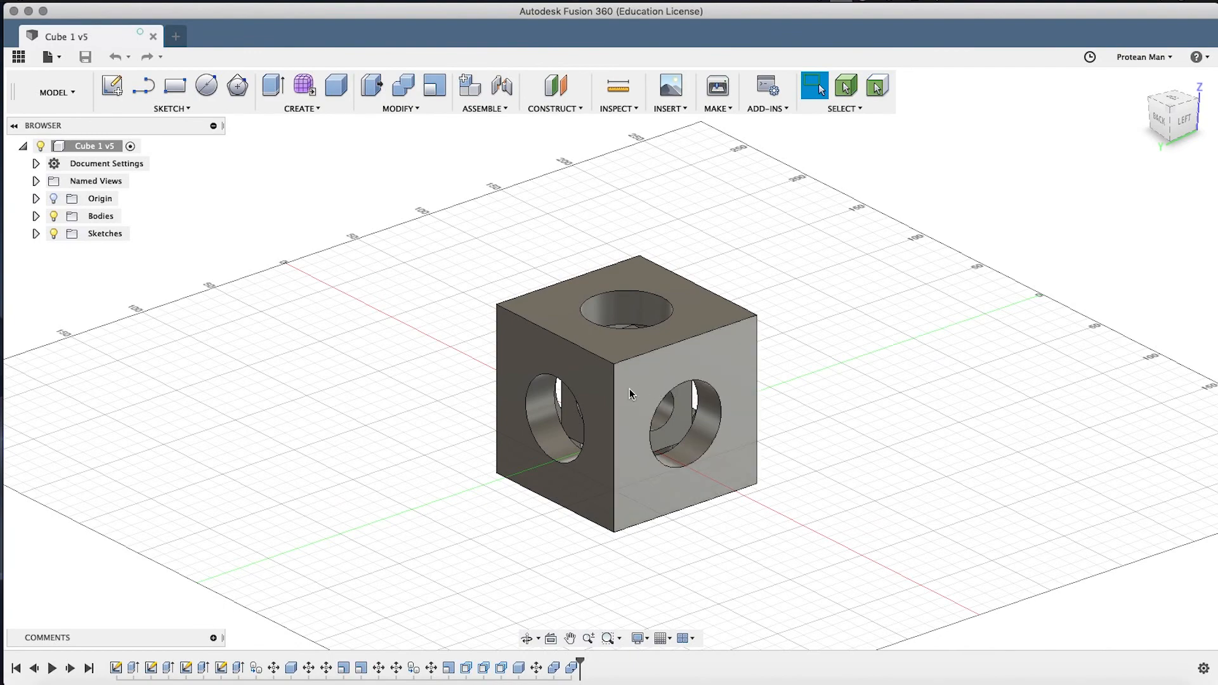
{"action": "left_click", "coordinate": [19, 57]}
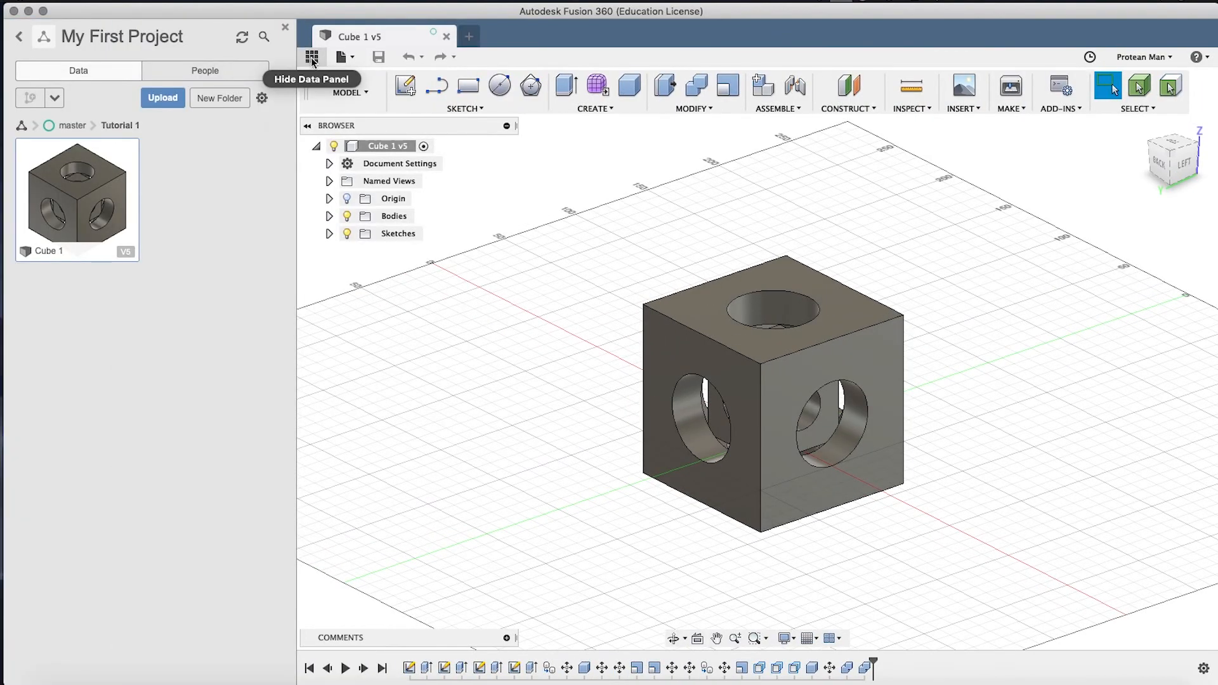
{"action": "left_click", "coordinate": [311, 58]}
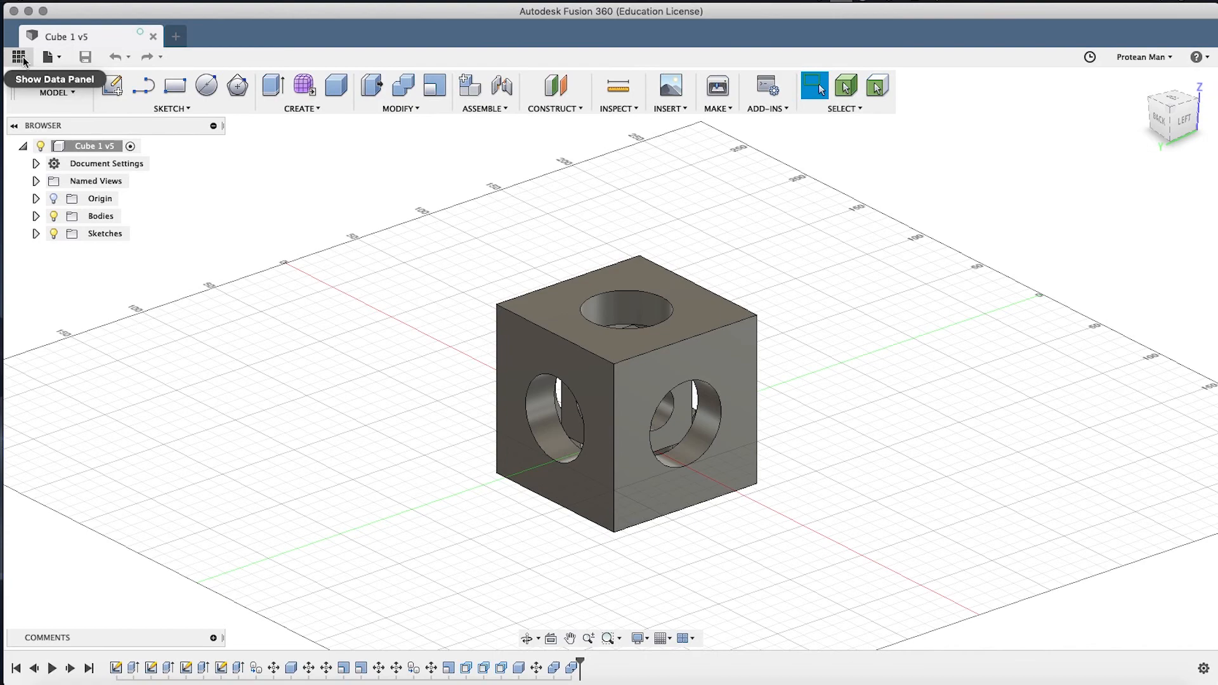
{"action": "left_click", "coordinate": [21, 58]}
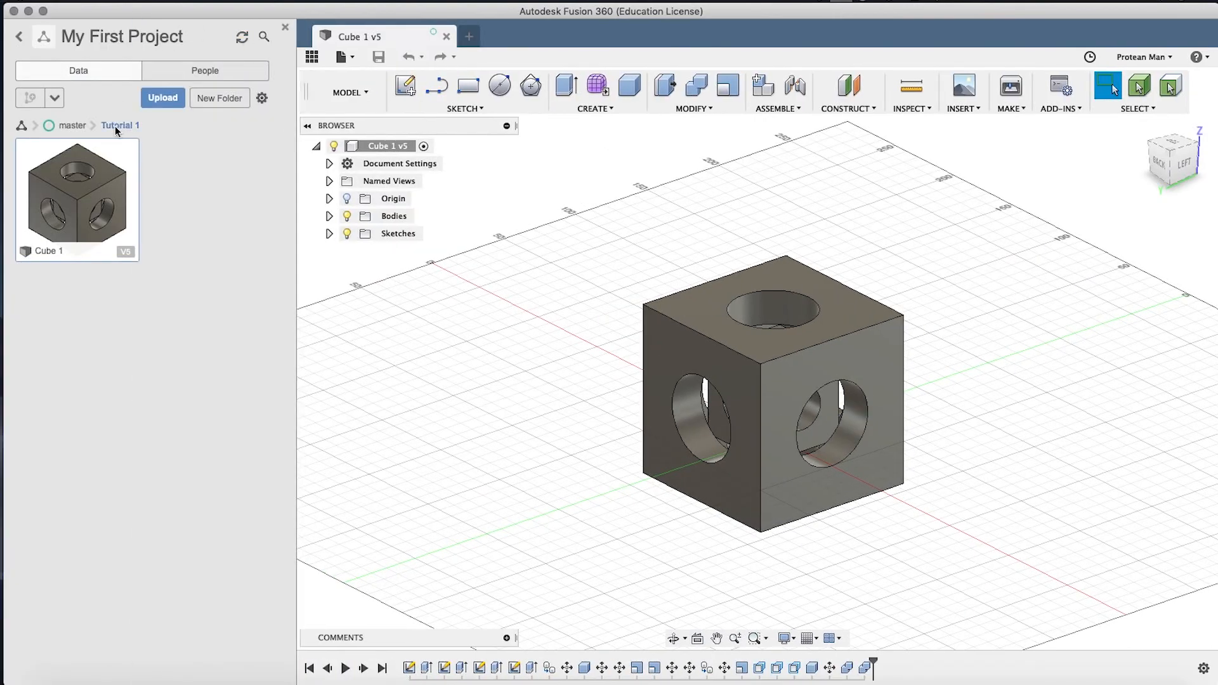
{"action": "left_click", "coordinate": [73, 125]}
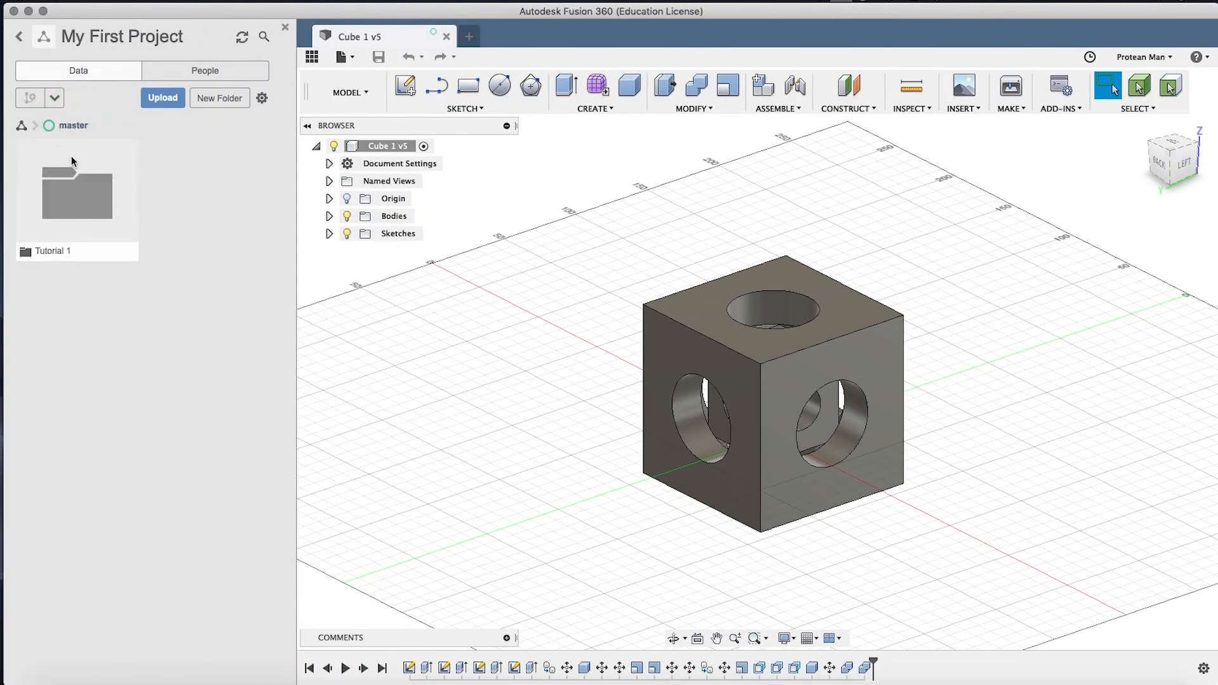
{"action": "left_click", "coordinate": [20, 37]}
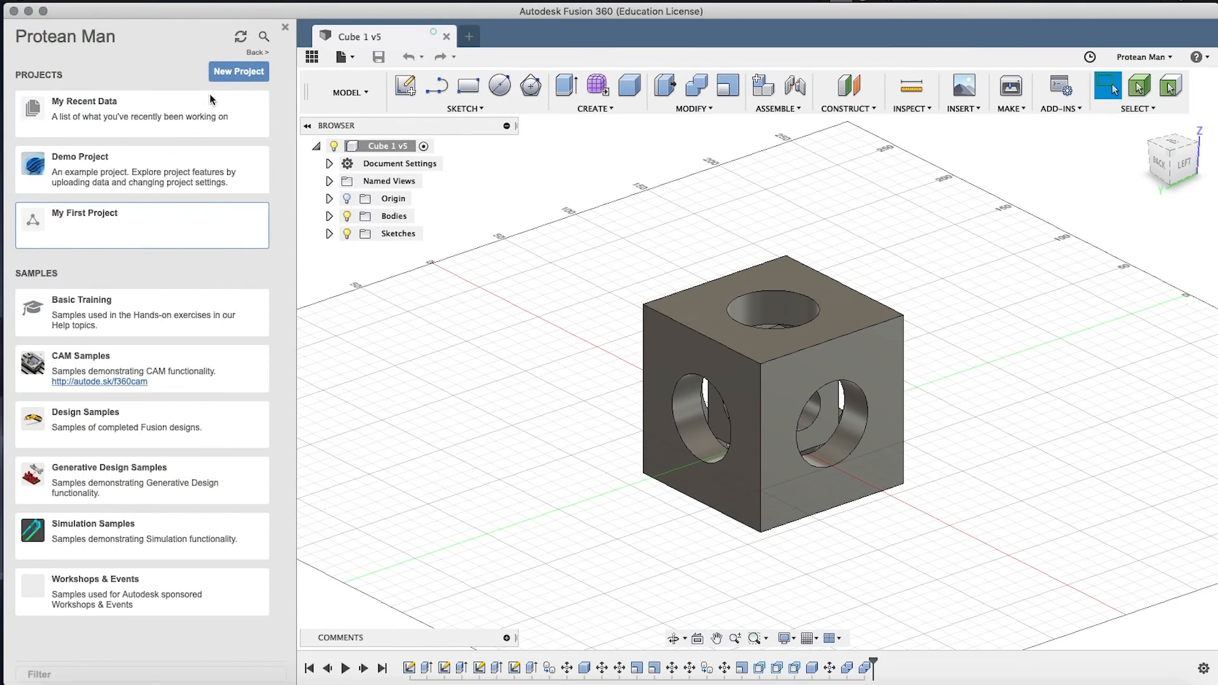
{"action": "left_click", "coordinate": [127, 231]}
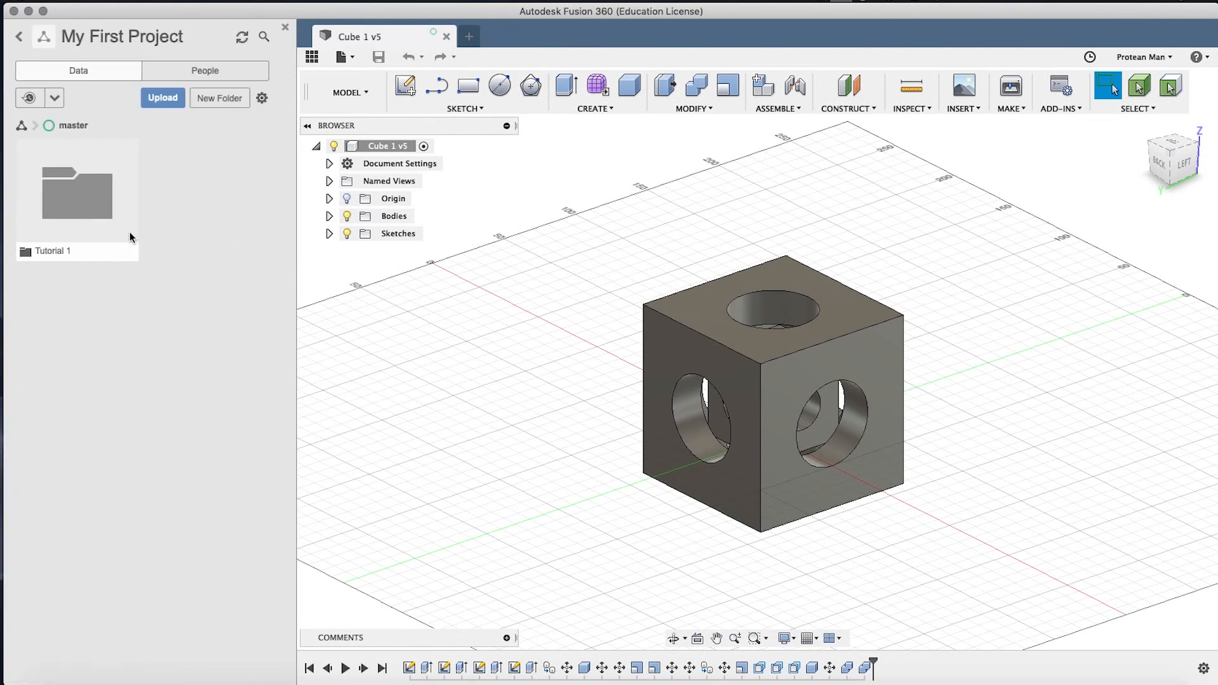
{"action": "left_click", "coordinate": [26, 36]}
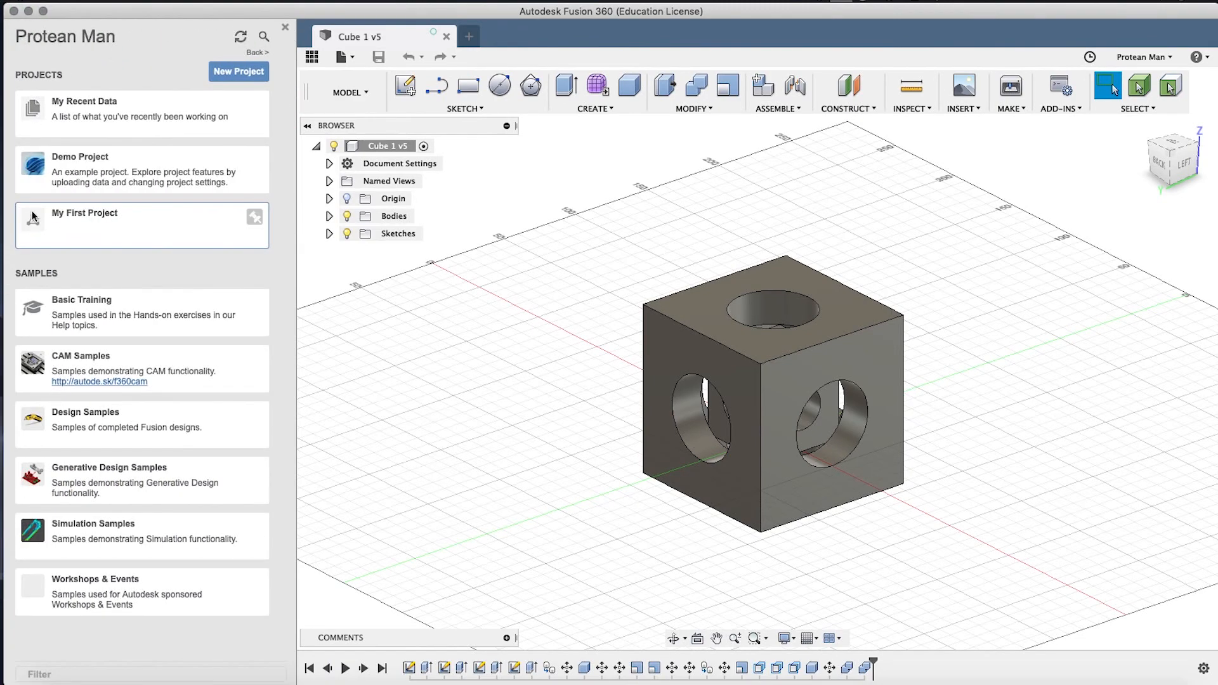
{"action": "left_click", "coordinate": [87, 233]}
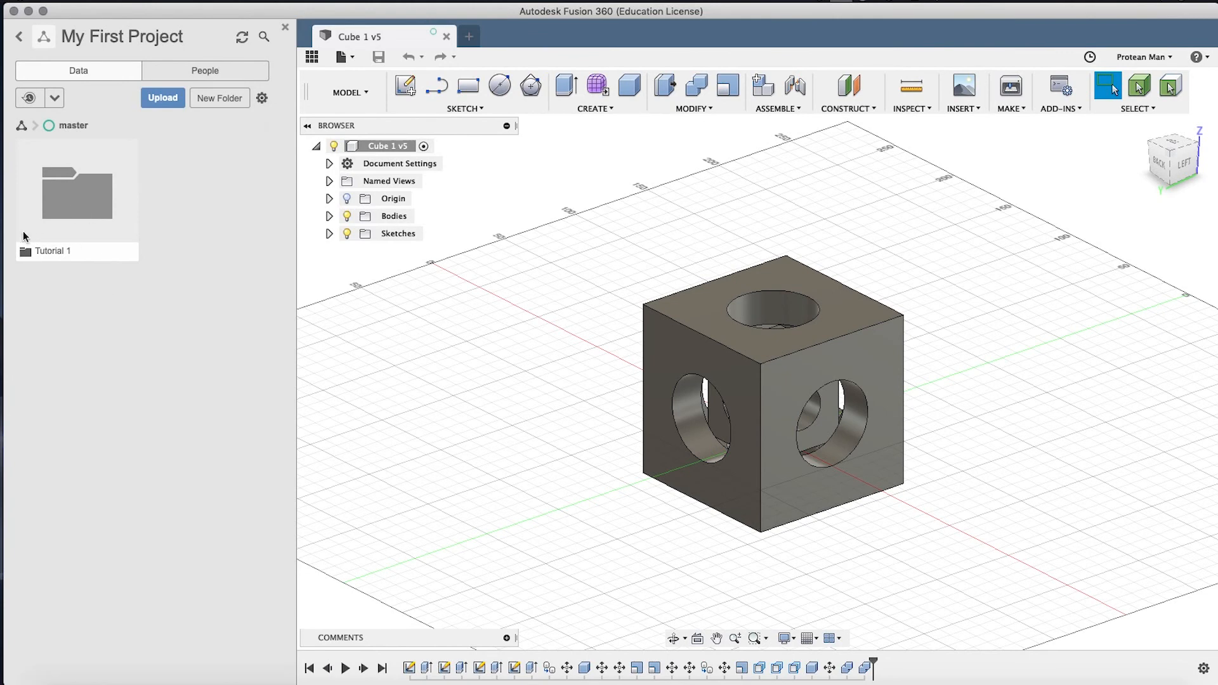
Open the Tutorial 1 folder, view the file options for the Cube 1 design, and close the Data Panel.
{"action": "left_click", "coordinate": [85, 218]}
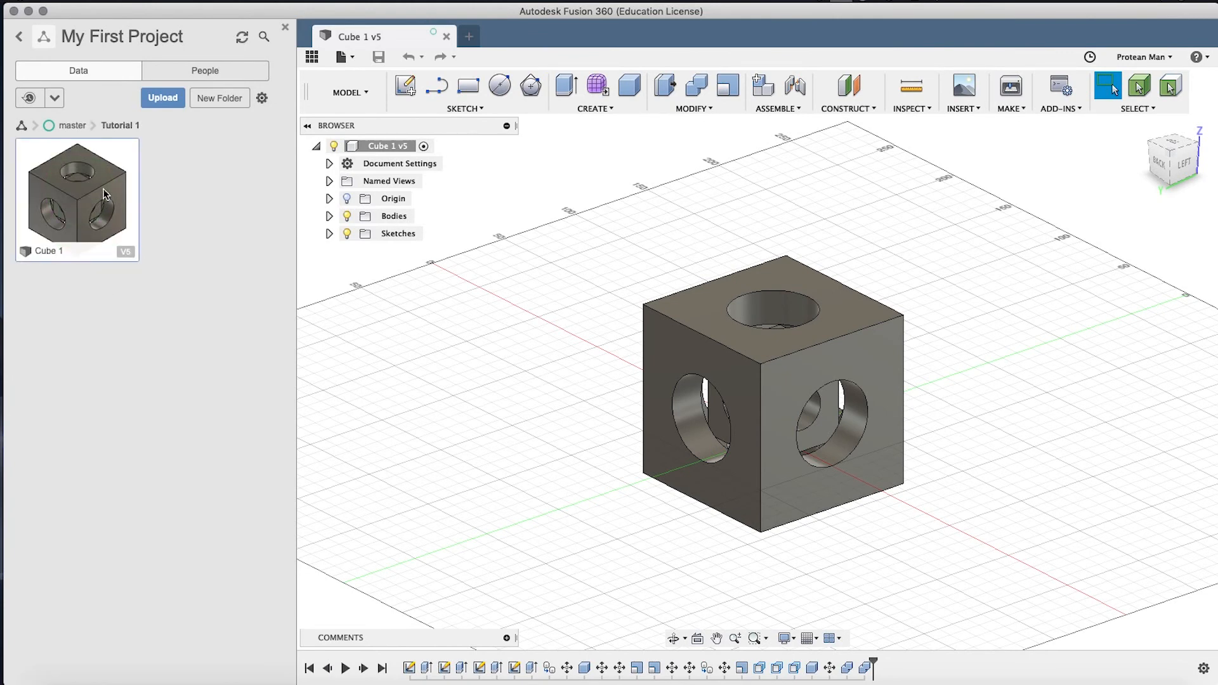
{"action": "right_click", "coordinate": [98, 186]}
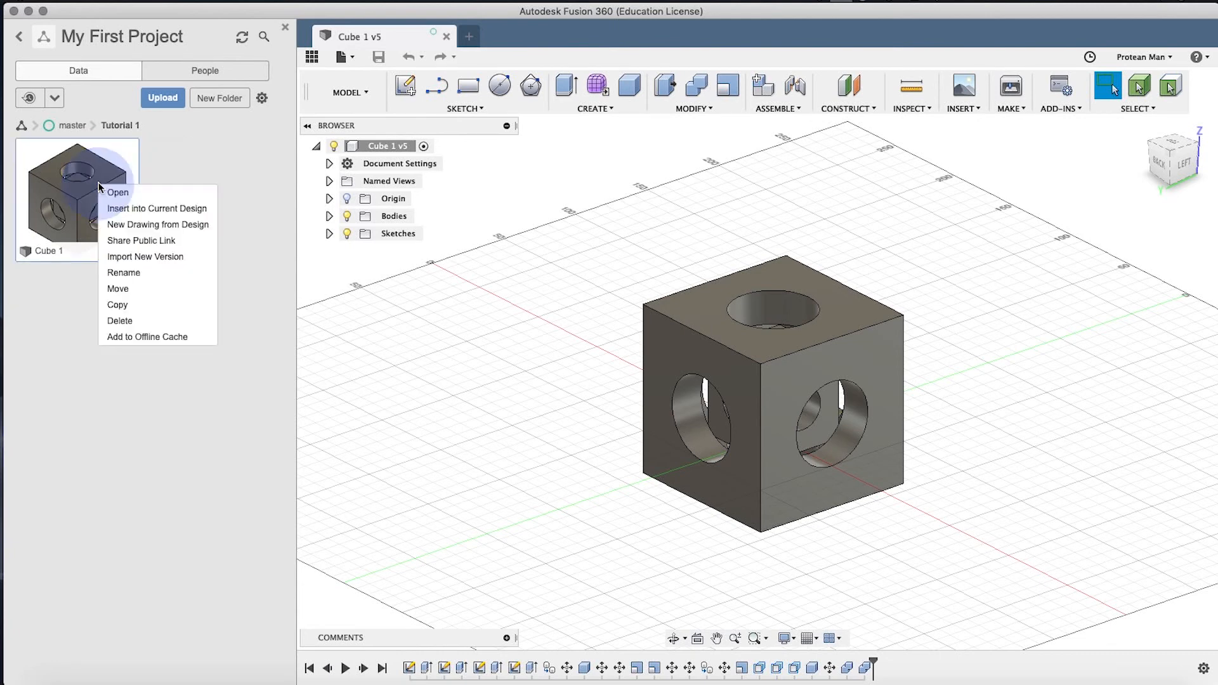
{"action": "left_click", "coordinate": [184, 152]}
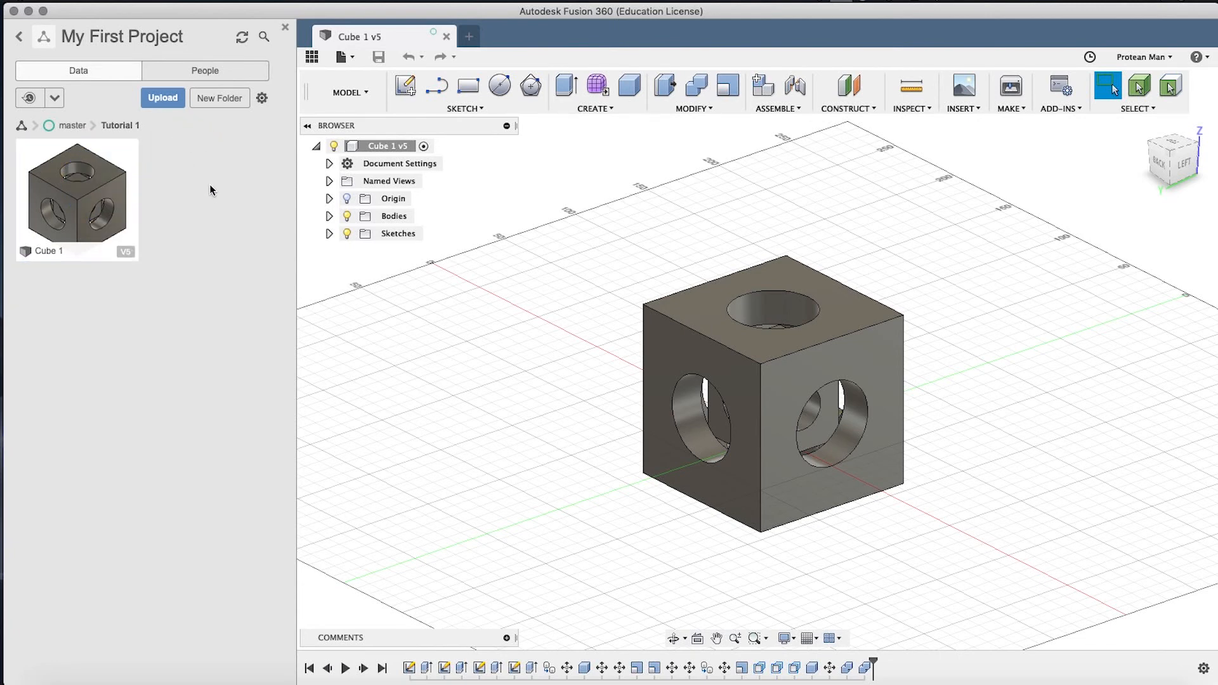
{"action": "left_click", "coordinate": [311, 57]}
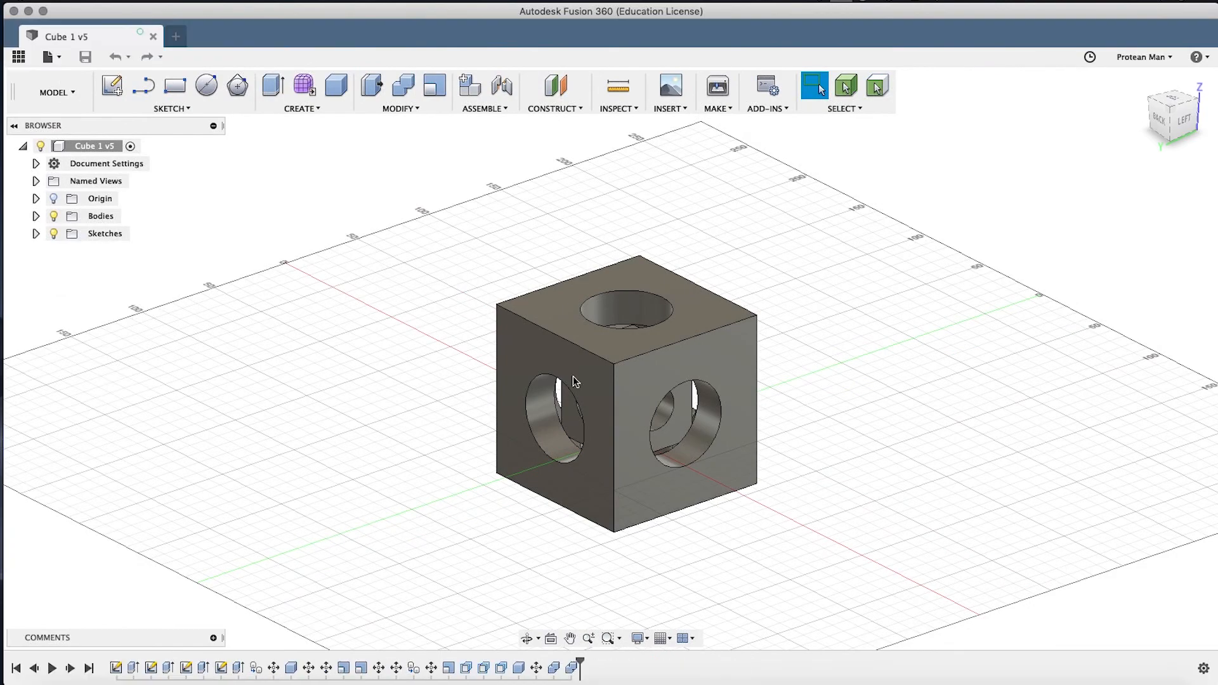
Examine the hollow cube and its circular openings from several sides and close up.
{"action": "key", "text": "shift"}
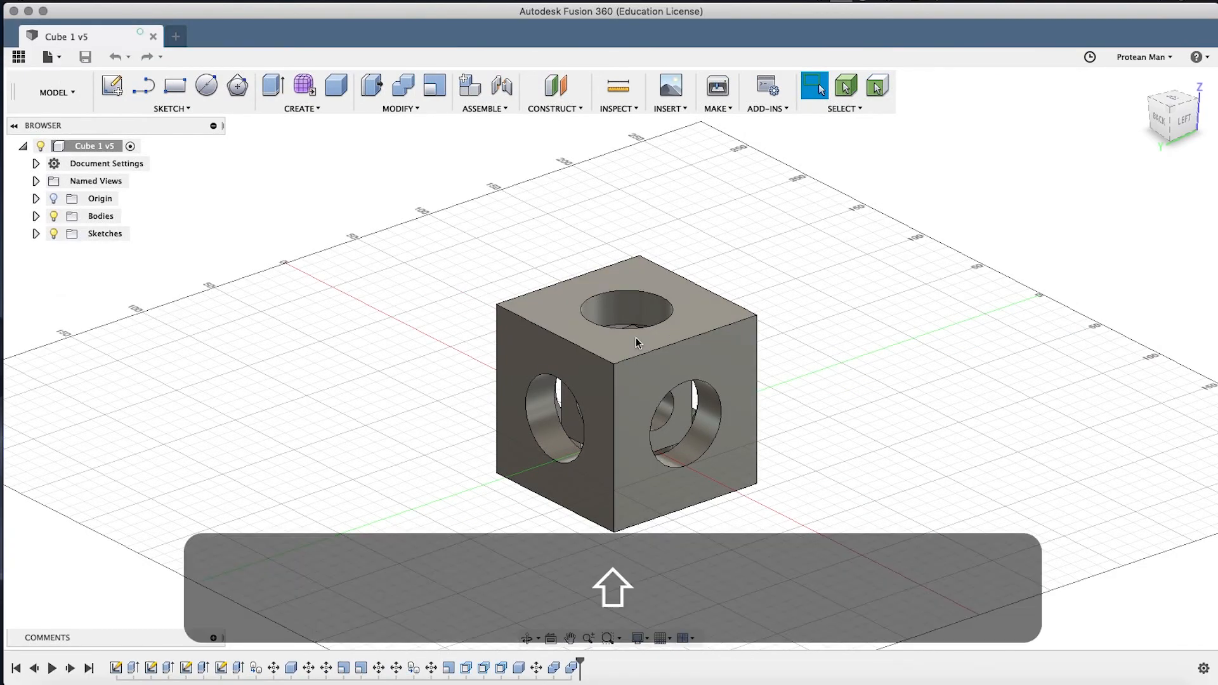
{"action": "middle_click_drag", "start_coordinate": [635, 338], "coordinate": [566, 363], "text": "shift"}
{"action": "key", "text": "Escape"}
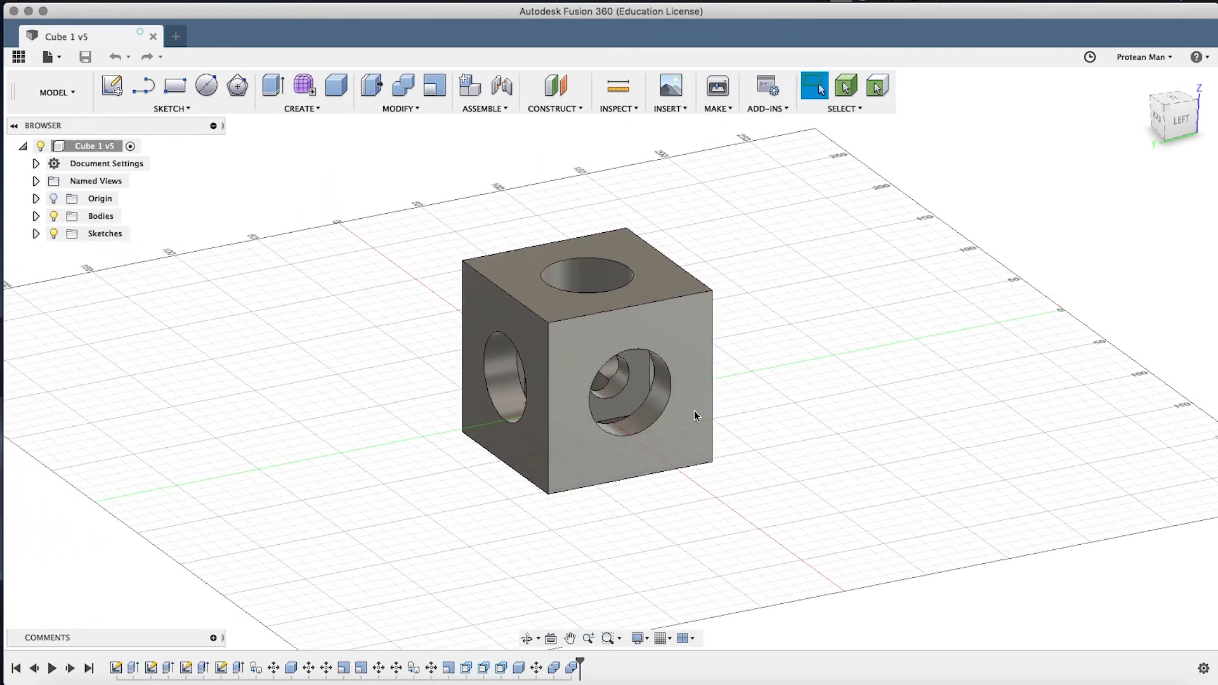
{"action": "key", "text": "shift"}
{"action": "key", "text": "shift"}
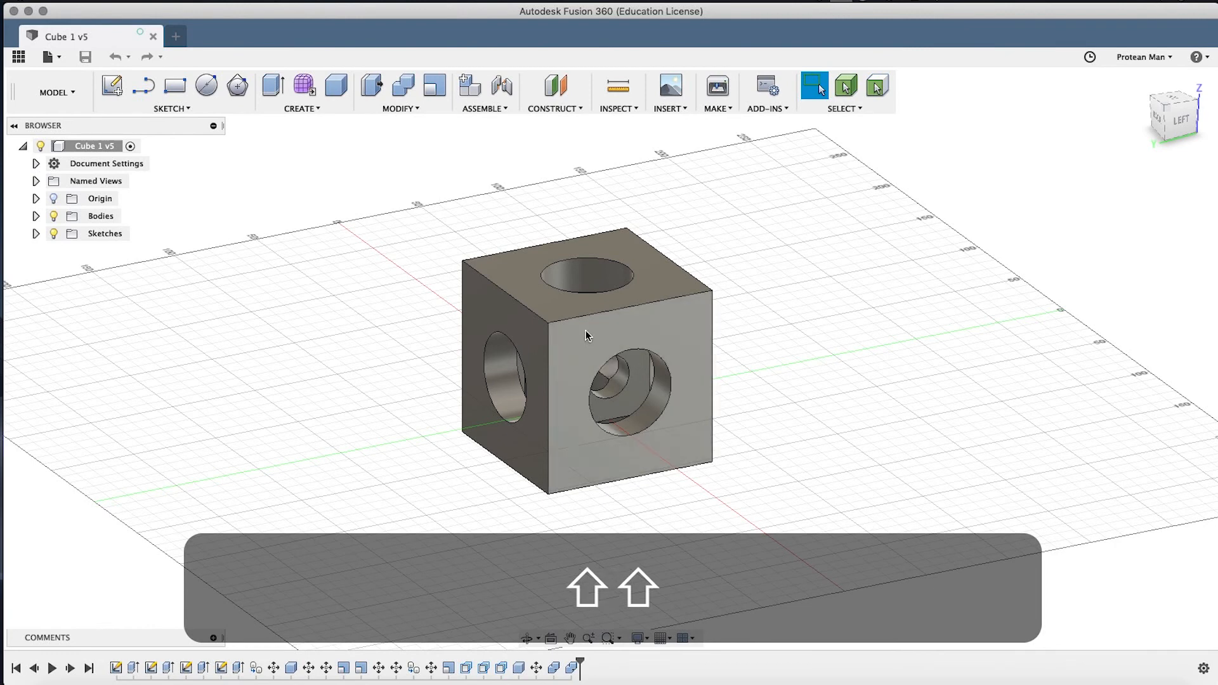
{"action": "key", "text": "shift"}
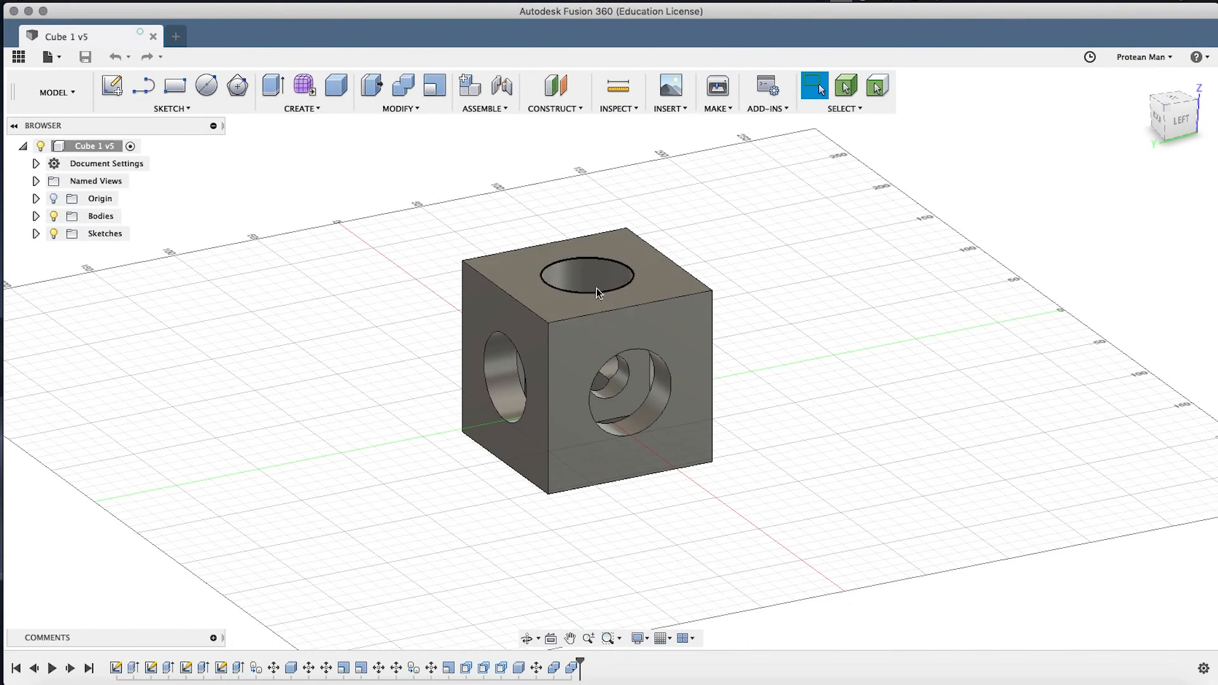
{"action": "middle_click_drag", "start_coordinate": [573, 297], "coordinate": [604, 345], "text": "shift"}
{"action": "mouse_move", "coordinate": [1172, 118]}
{"action": "left_mouse_down"}
{"action": "mouse_move", "coordinate": [1130, 125]}
{"action": "mouse_move", "coordinate": [1174, 114]}
{"action": "mouse_move", "coordinate": [1189, 179]}
{"action": "mouse_move", "coordinate": [1196, 136]}
{"action": "mouse_move", "coordinate": [1159, 109]}
{"action": "left_mouse_up"}
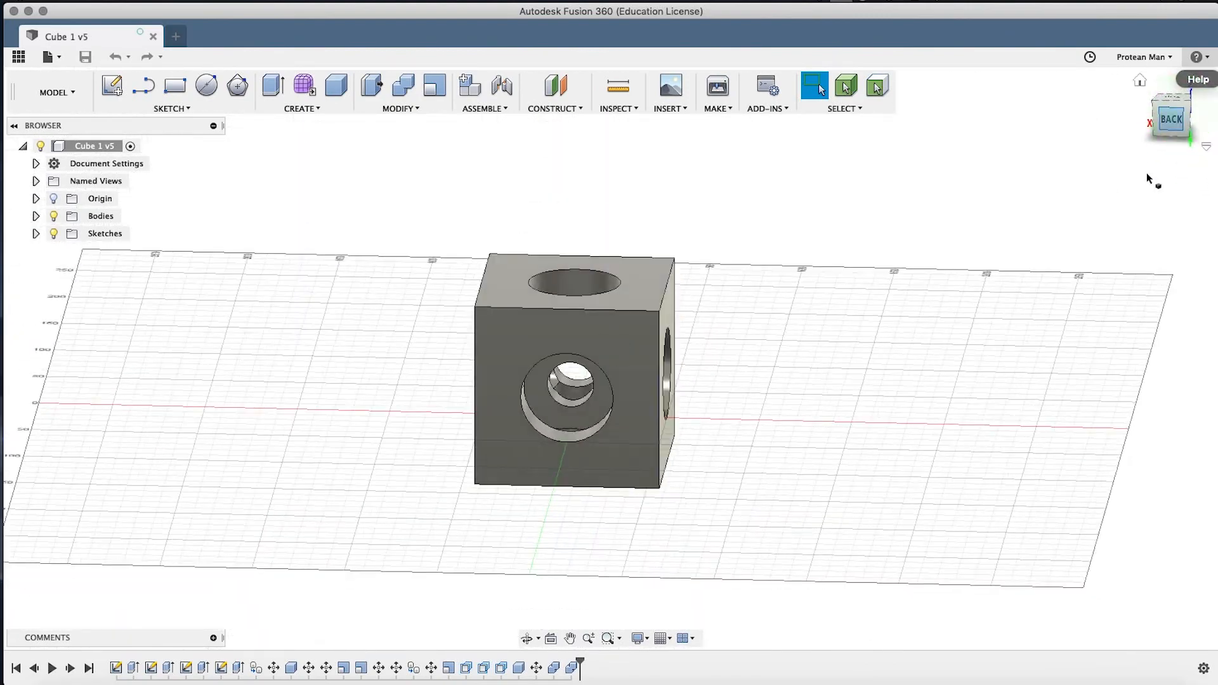
{"action": "middle_click_drag", "start_coordinate": [682, 363], "coordinate": [578, 410], "text": "shift"}
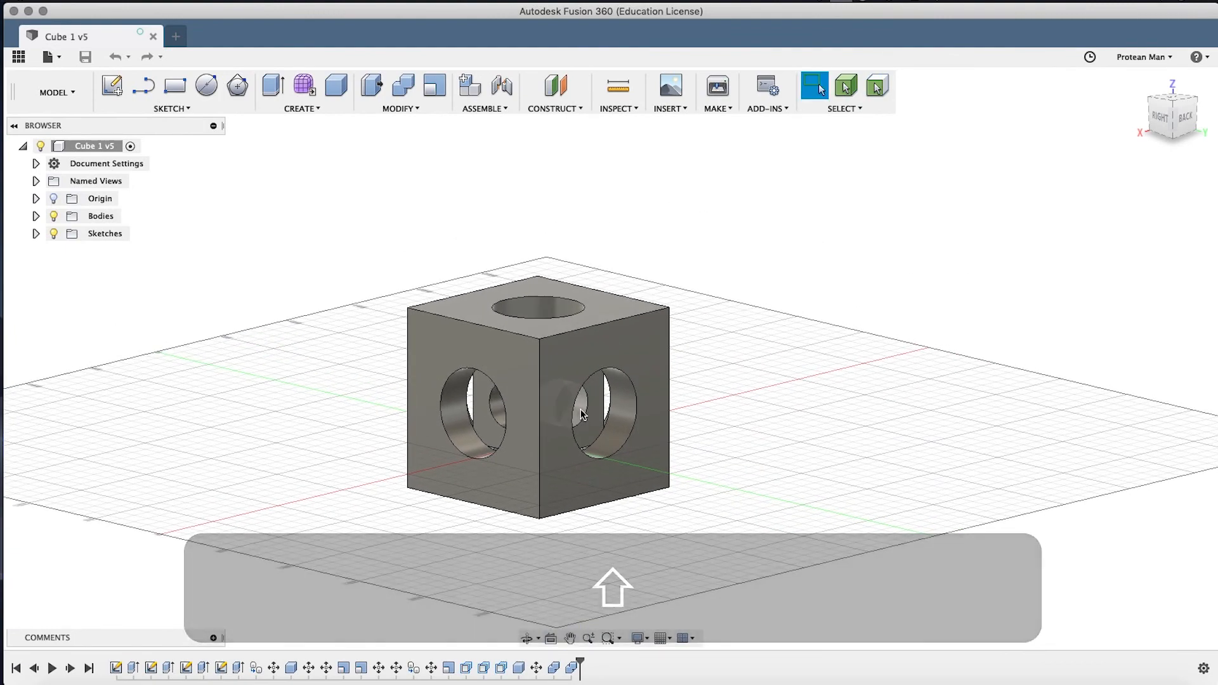
{"action": "scroll", "coordinate": [580, 410], "scroll_direction": "up", "scroll_amount": 3}
{"action": "scroll", "coordinate": [580, 414], "scroll_direction": "up", "scroll_amount": 2}
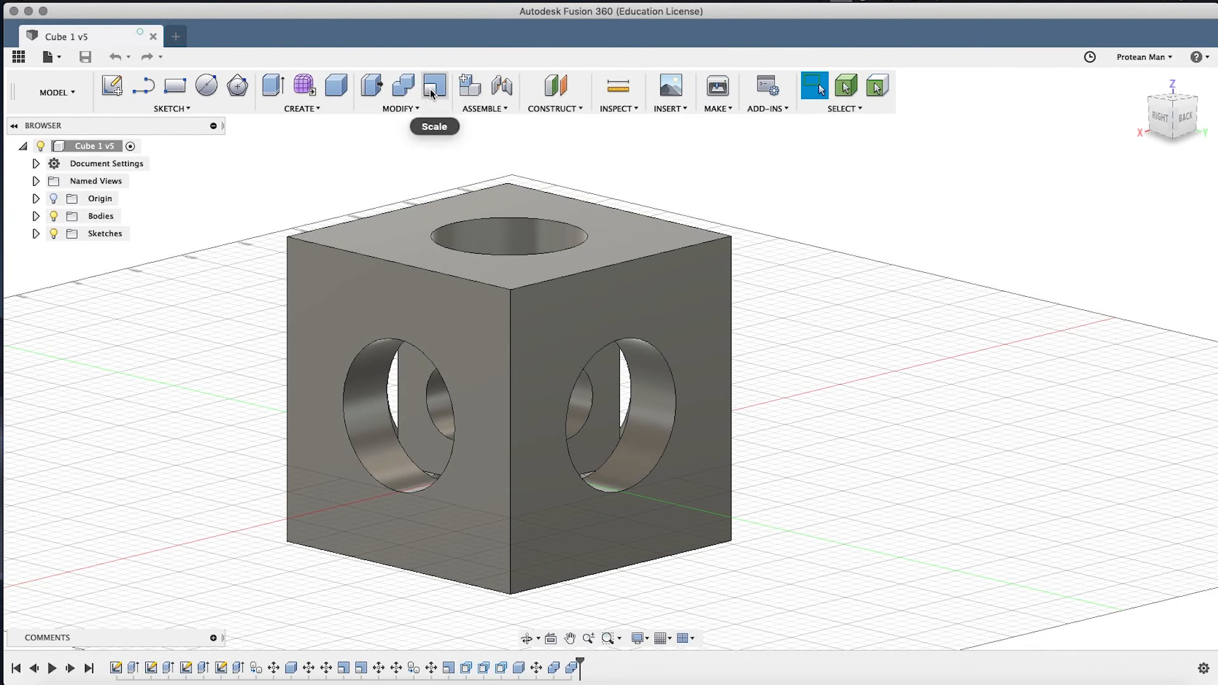
{"action": "left_click", "coordinate": [411, 109]}
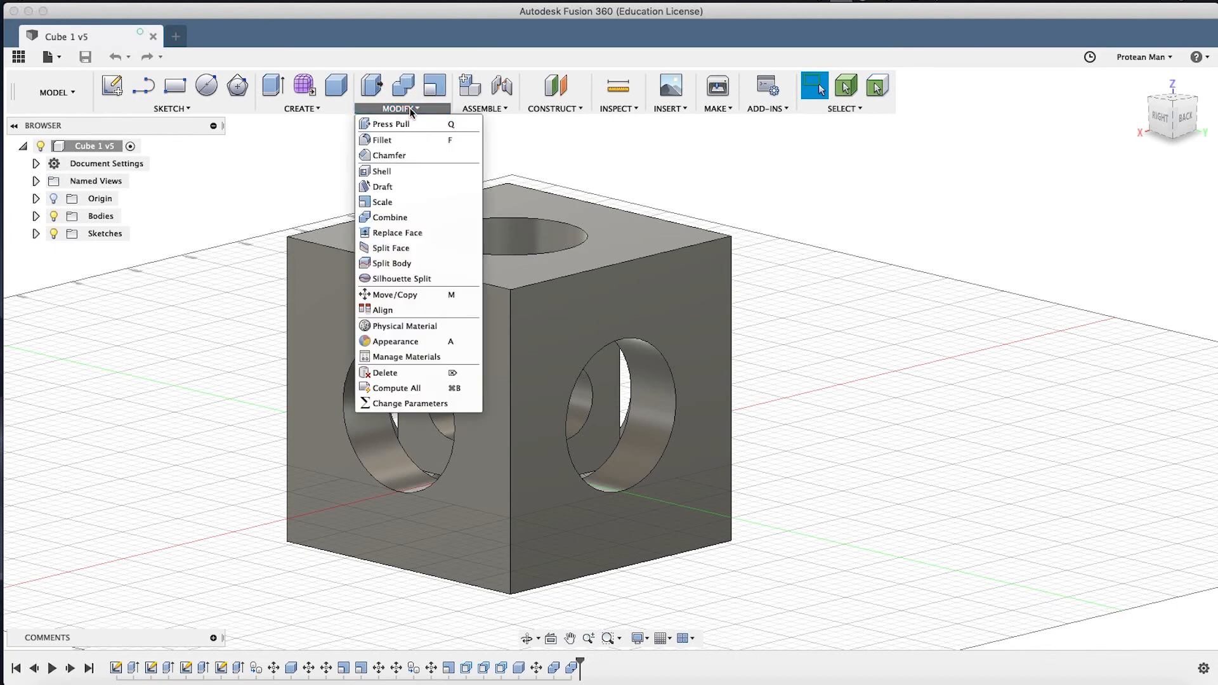
{"action": "left_click", "coordinate": [239, 263]}
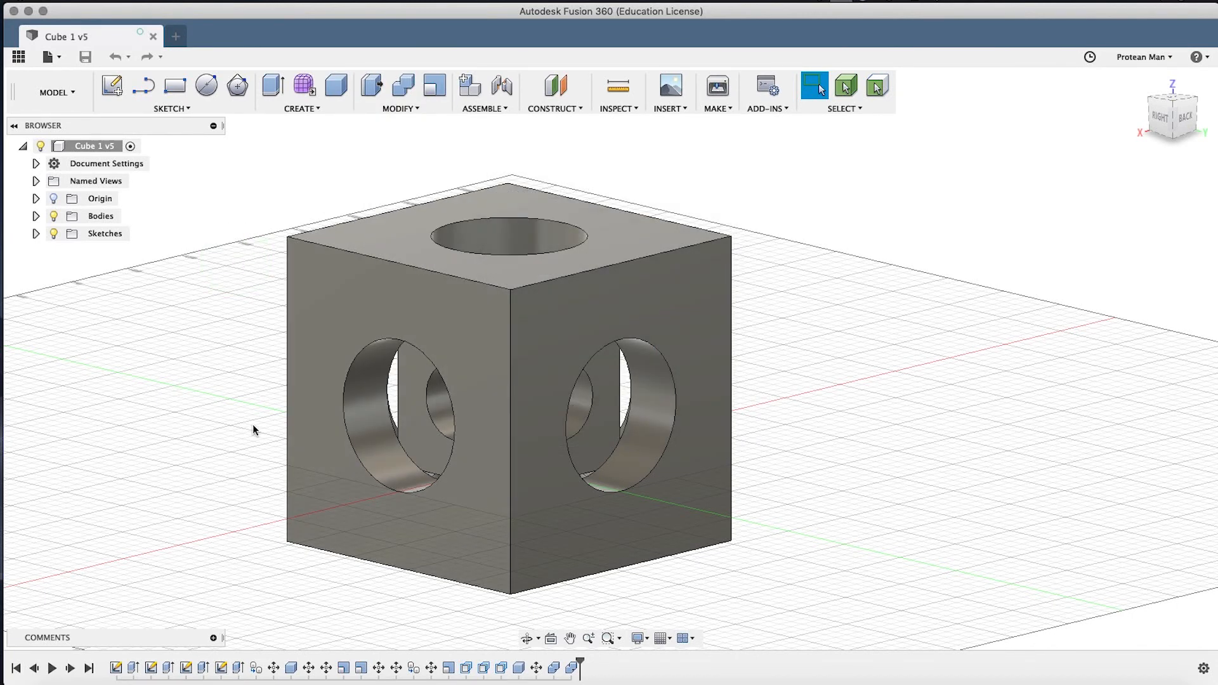
Inspect the cylindrical hole faces on two adjacent sides of the outer cube, selecting each in turn, and clear the selection.
{"action": "middle_click_drag", "start_coordinate": [607, 379], "coordinate": [569, 359], "text": "shift"}
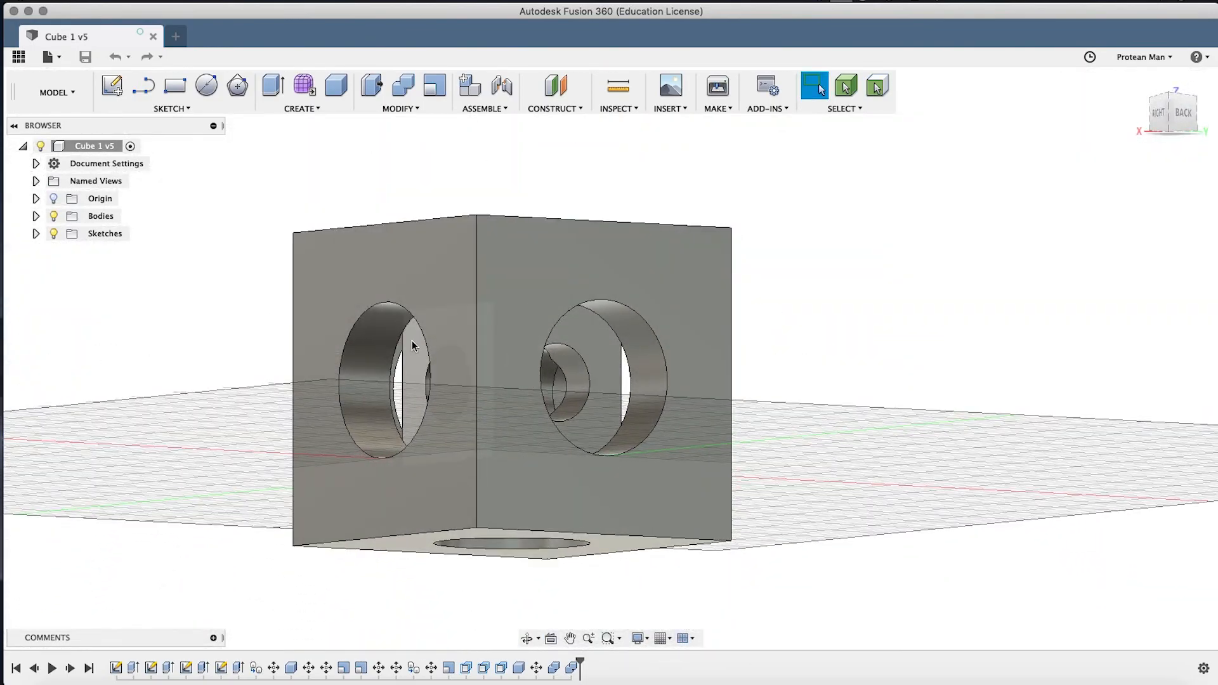
{"action": "left_click", "coordinate": [578, 375]}
{"action": "left_click", "coordinate": [651, 350]}
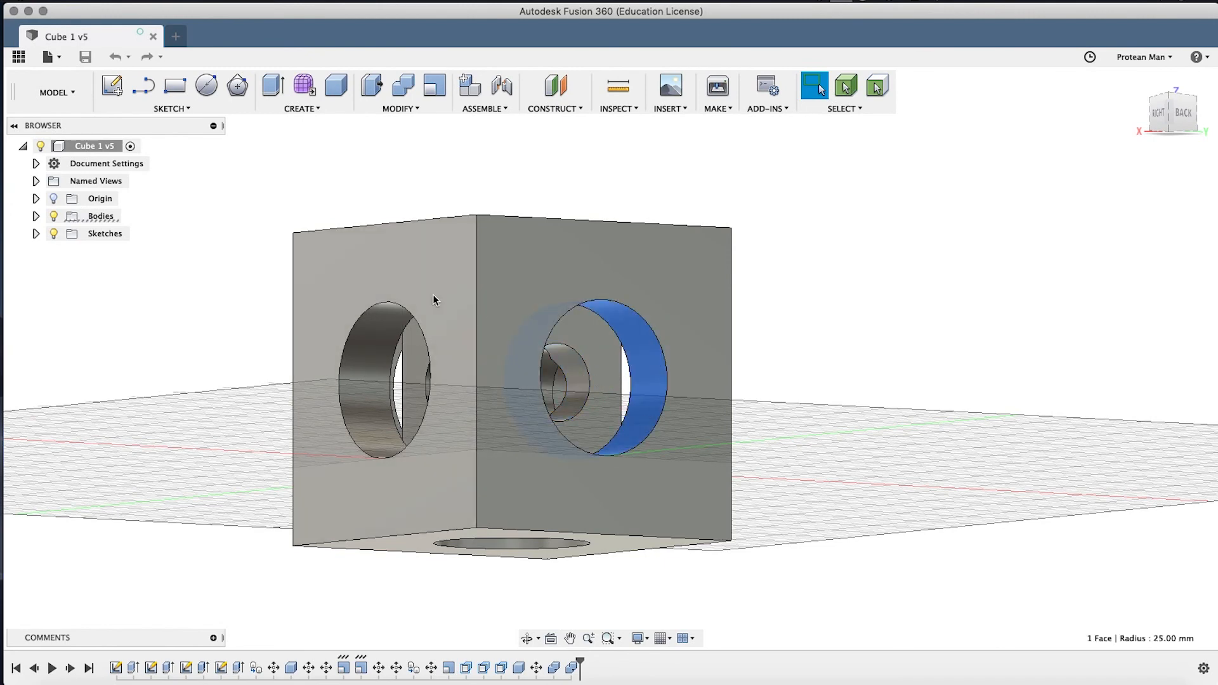
{"action": "left_click", "coordinate": [375, 326]}
{"action": "middle_click_drag", "start_coordinate": [569, 355], "coordinate": [584, 380], "text": "shift"}
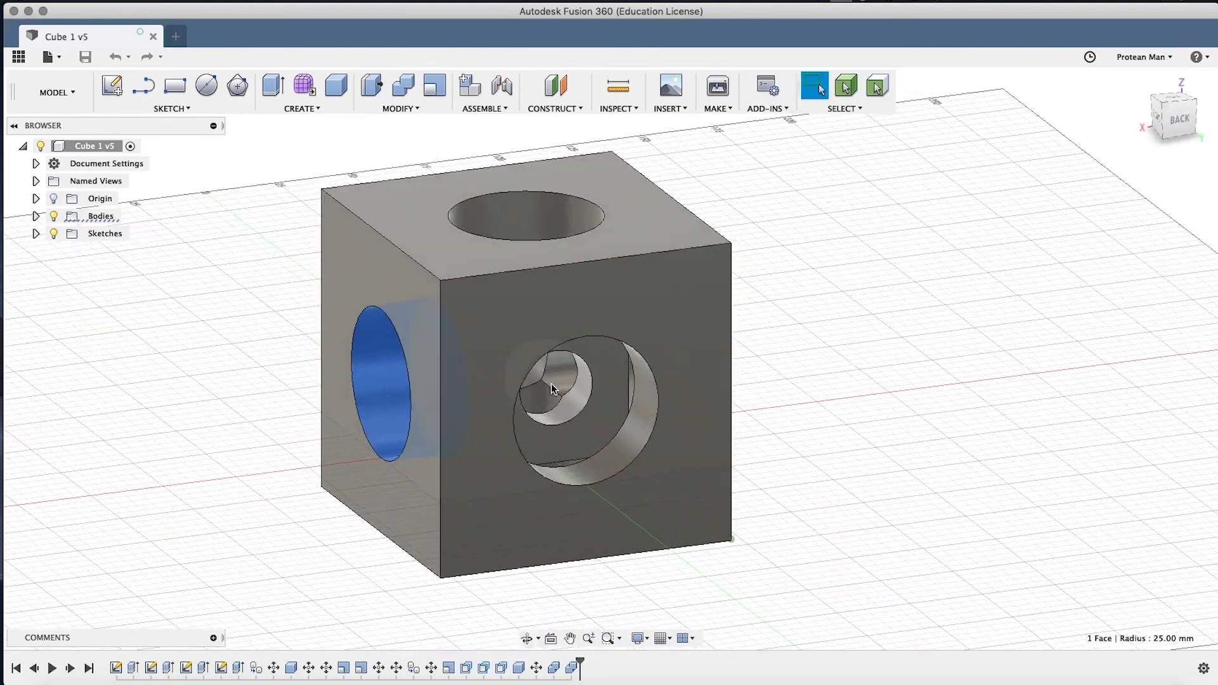
{"action": "left_click", "coordinate": [781, 371]}
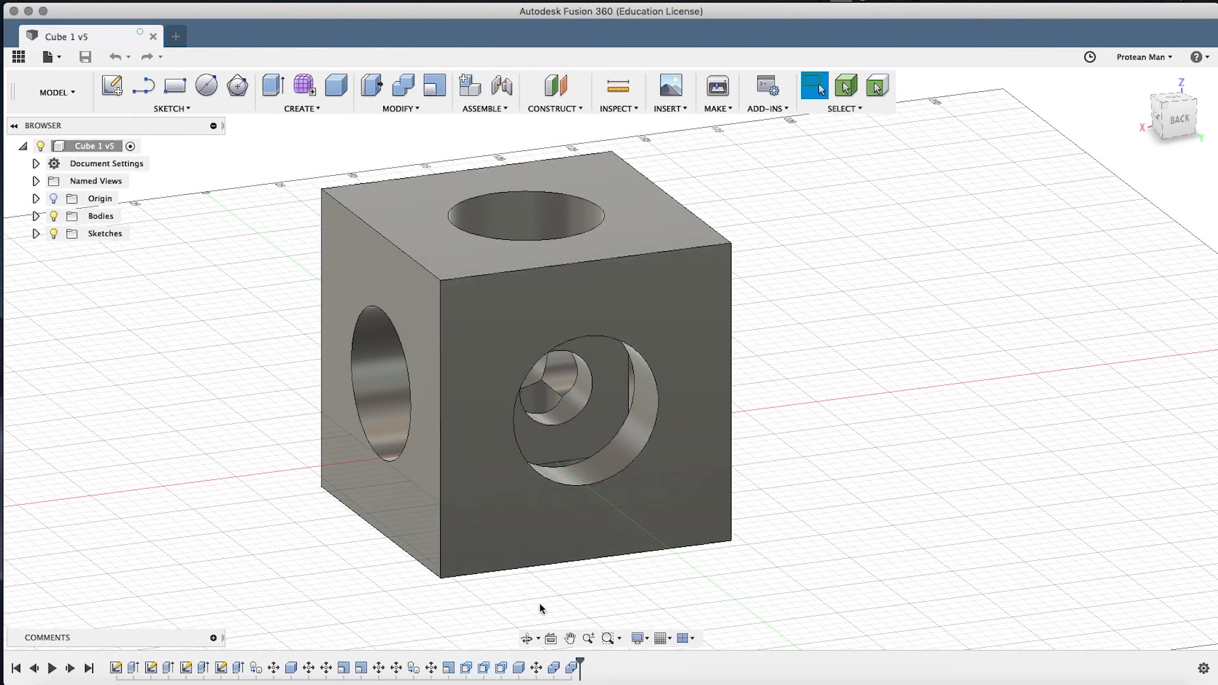
Roll the design history back to just before CopyPasteBodies2 and examine the two separate cubes.
{"action": "left_click", "coordinate": [580, 662]}
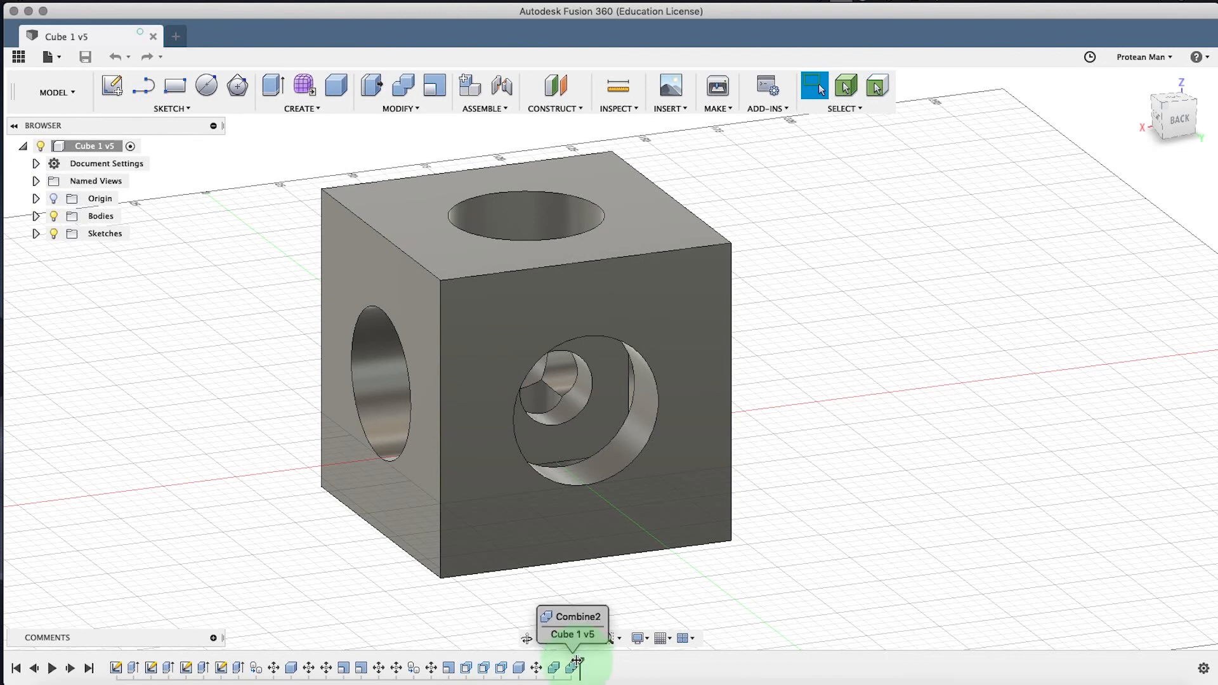
{"action": "mouse_move", "coordinate": [565, 662]}
{"action": "left_mouse_down"}
{"action": "mouse_move", "coordinate": [394, 652]}
{"action": "mouse_move", "coordinate": [404, 660]}
{"action": "left_mouse_up"}
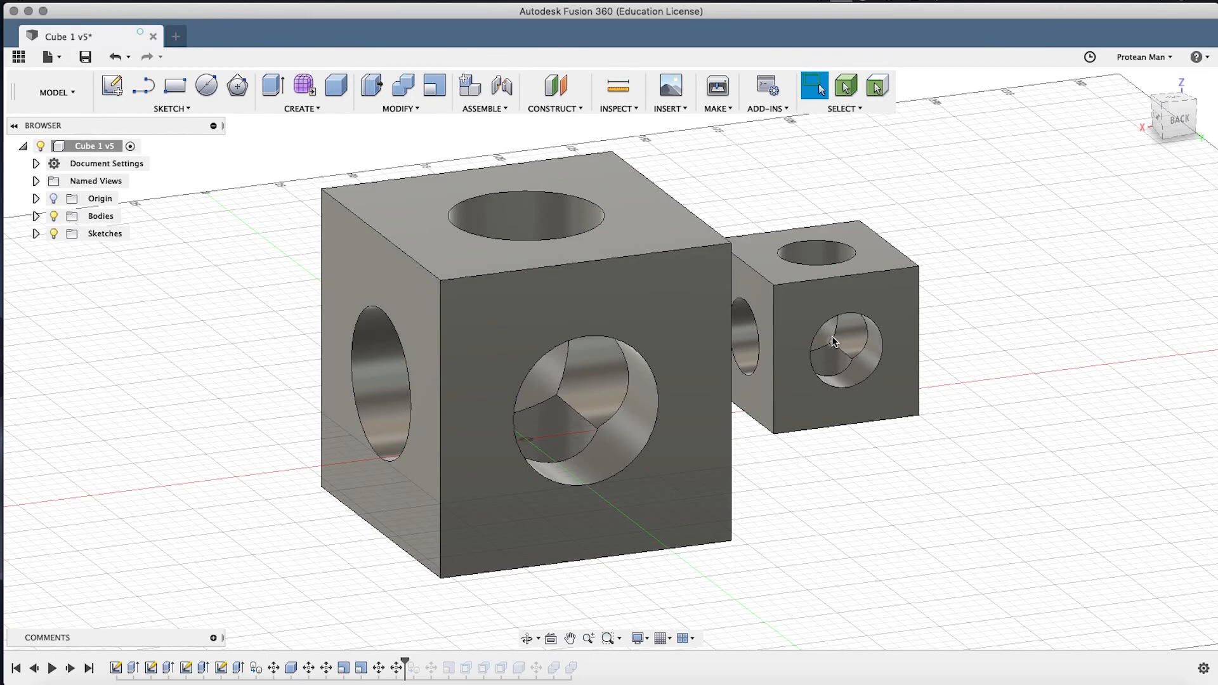
{"action": "middle_click_drag", "start_coordinate": [650, 417], "coordinate": [634, 457], "text": "shift"}
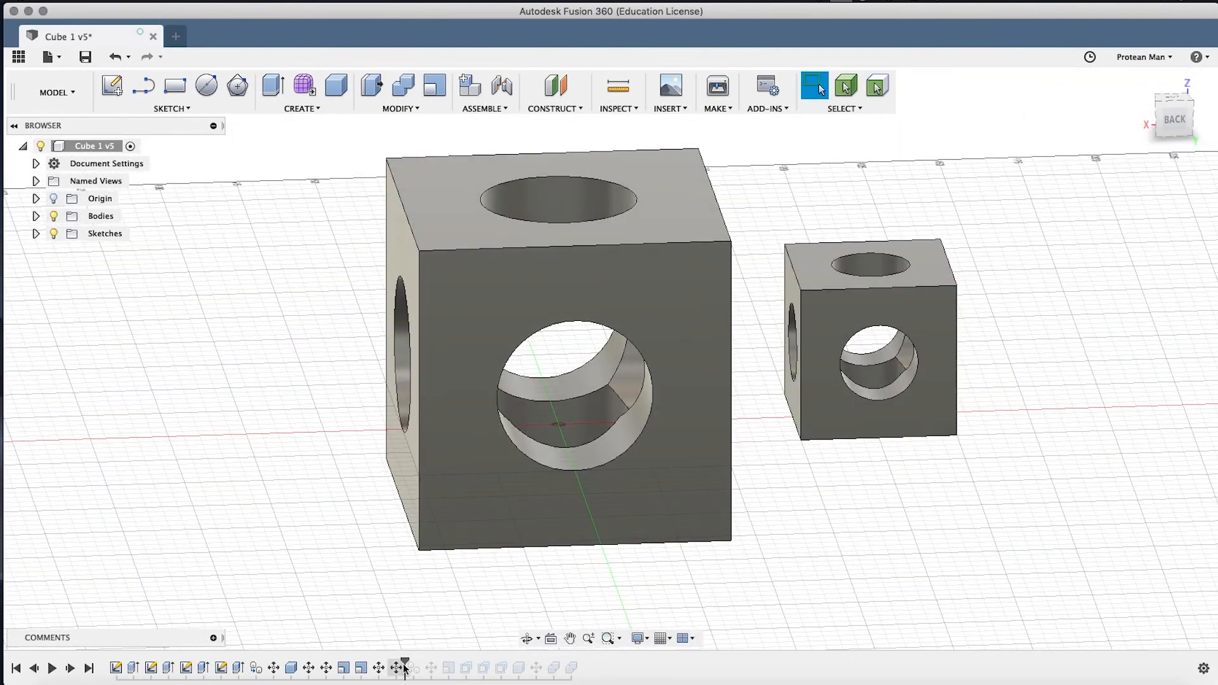
Advance the design history past CopyPasteBodies2 and the move after it, and look into the large cube.
{"action": "left_click_drag", "start_coordinate": [404, 661], "coordinate": [417, 664]}
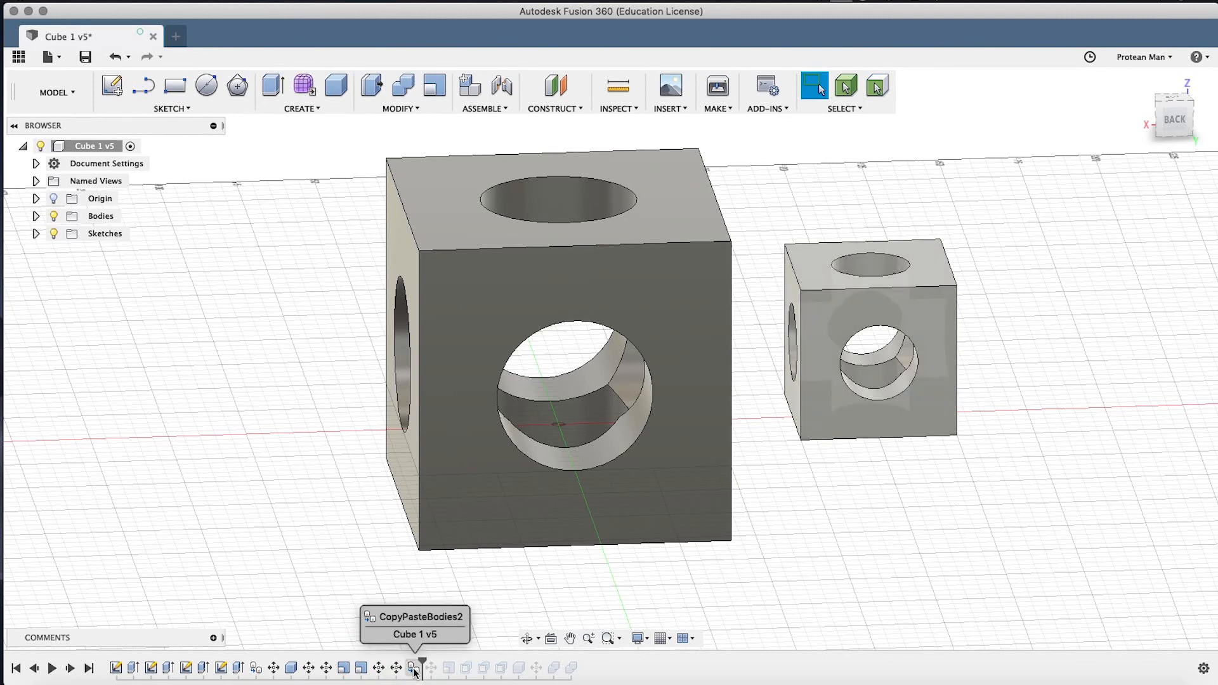
{"action": "left_click_drag", "start_coordinate": [423, 660], "coordinate": [440, 663]}
{"action": "mouse_move", "coordinate": [608, 415]}
{"action": "middle_mouse_down", "text": "shift"}
{"action": "mouse_move", "coordinate": [673, 416]}
{"action": "mouse_move", "coordinate": [600, 419]}
{"action": "middle_mouse_up", "text": "shift"}
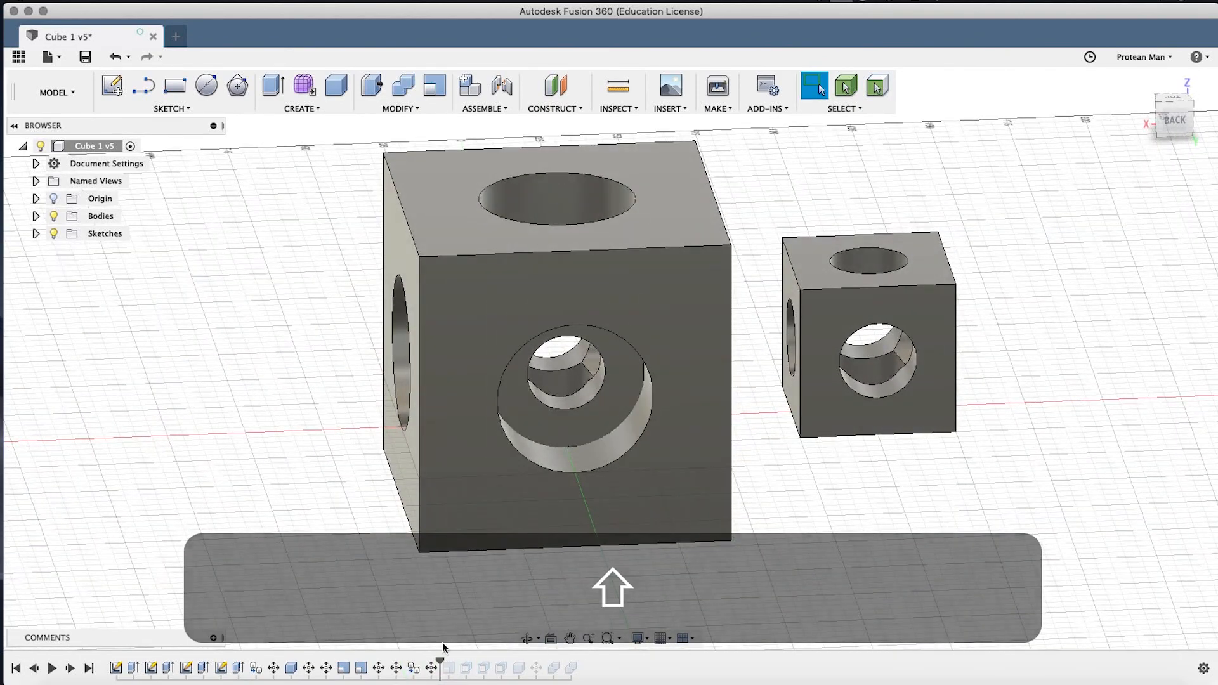
Advance the design history through the scale and face-offset features to just before Move7, and examine the separate small cube.
{"action": "left_click_drag", "start_coordinate": [439, 662], "coordinate": [453, 661]}
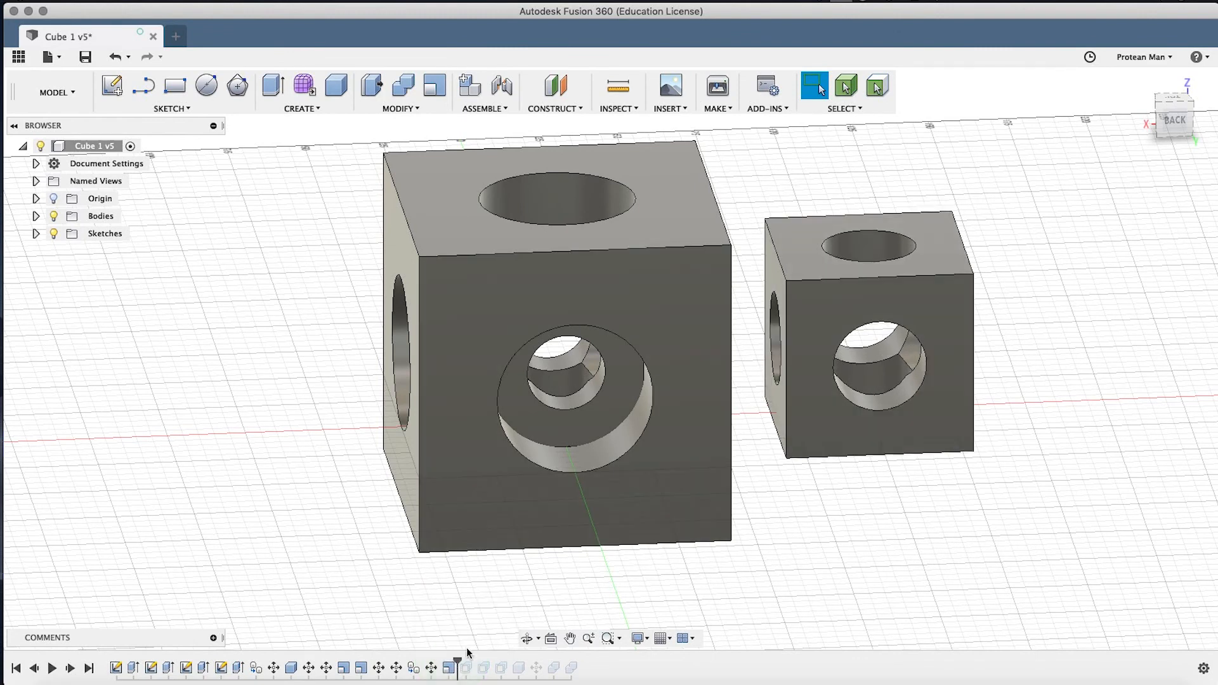
{"action": "left_click_drag", "start_coordinate": [456, 662], "coordinate": [492, 663]}
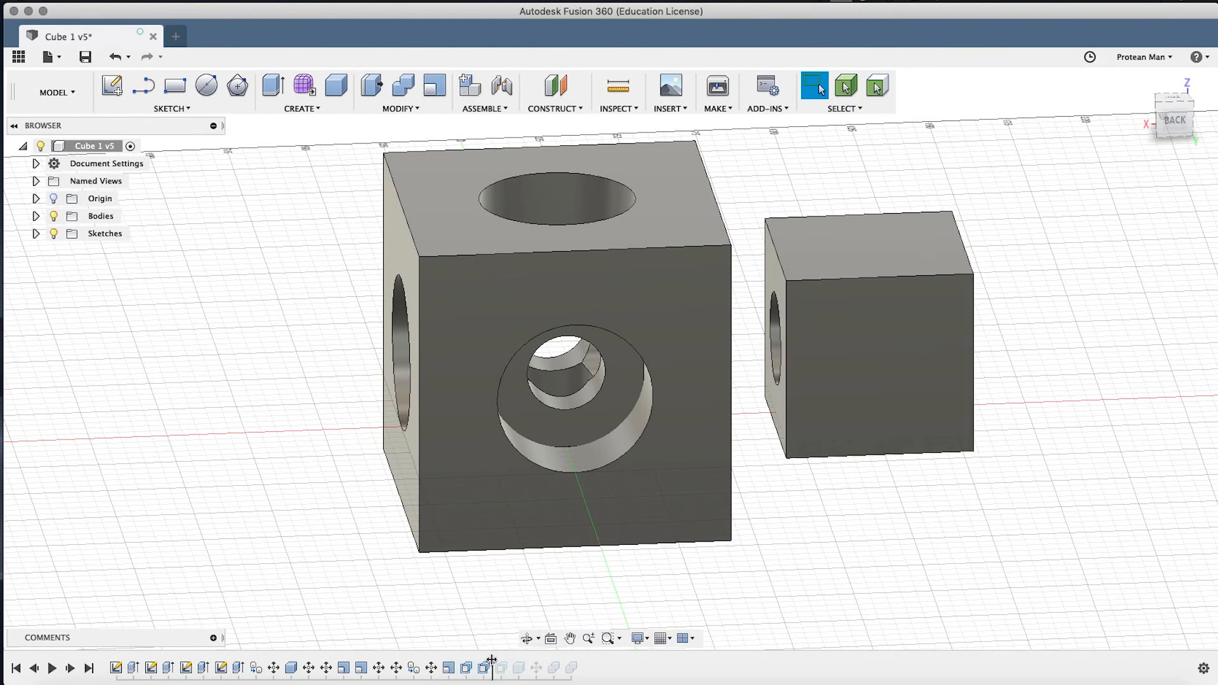
{"action": "left_click_drag", "start_coordinate": [507, 663], "coordinate": [509, 666]}
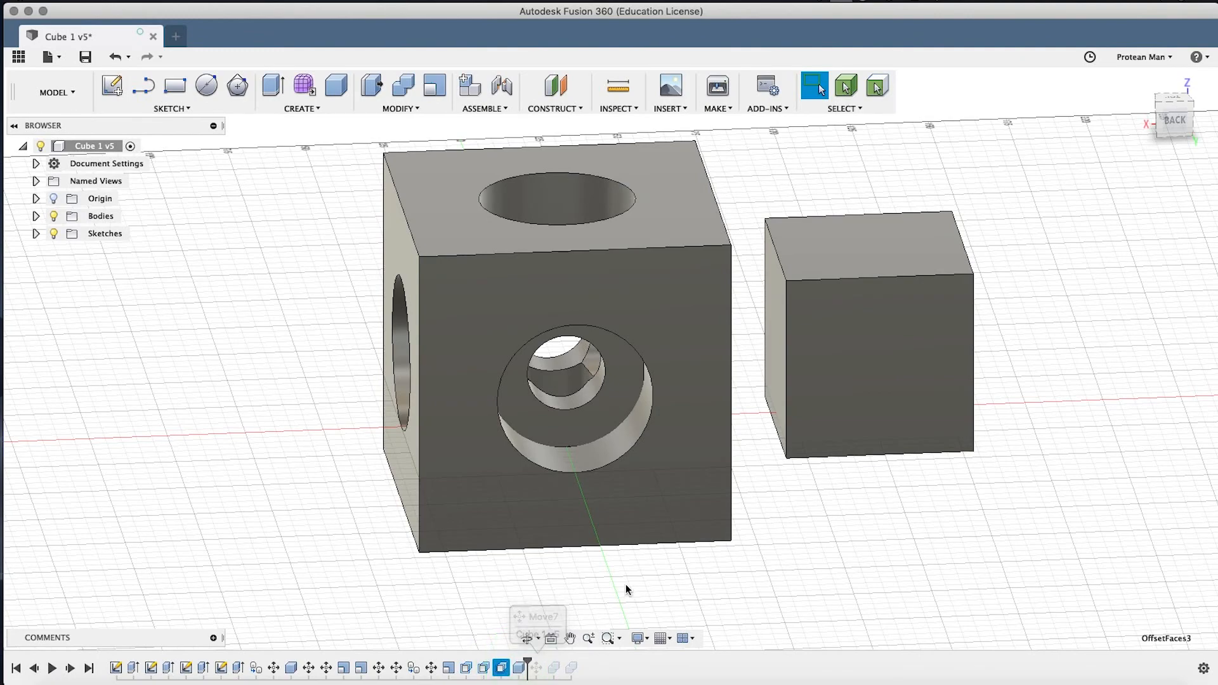
{"action": "middle_click_drag", "start_coordinate": [805, 400], "coordinate": [672, 370], "text": "shift"}
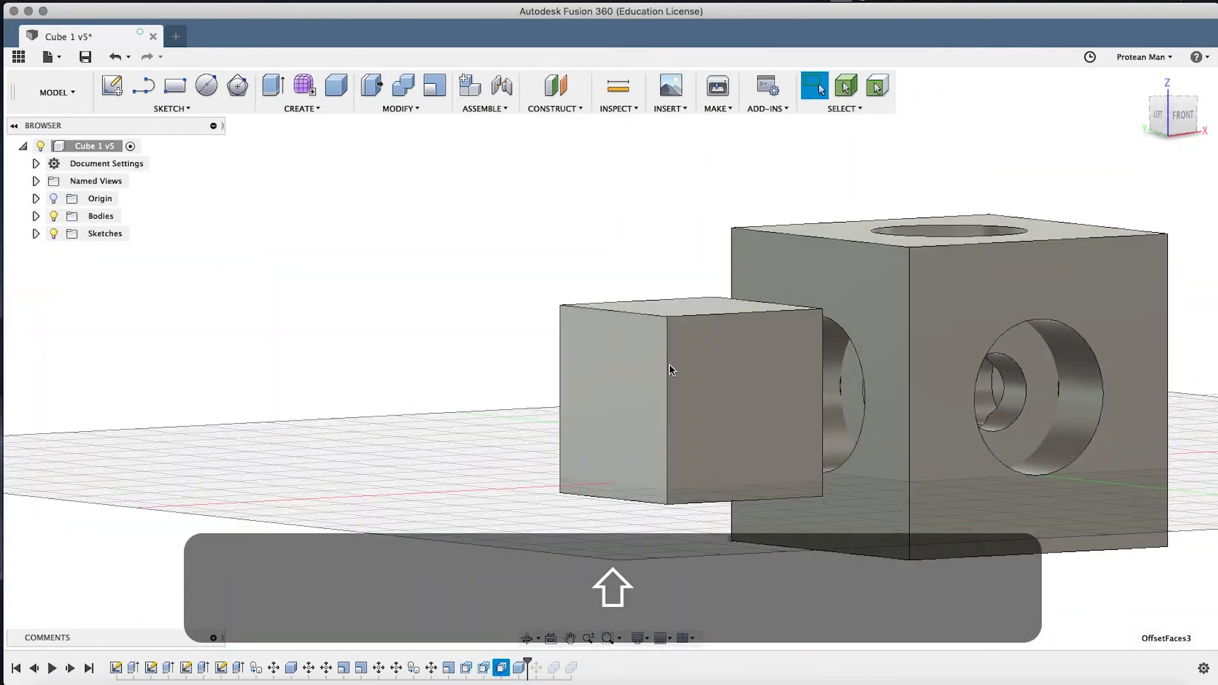
Advance the design history past Move7 and the Combine features to its end, and examine the small cube nested in the large one.
{"action": "middle_click_drag", "start_coordinate": [557, 509], "coordinate": [754, 514], "text": "shift"}
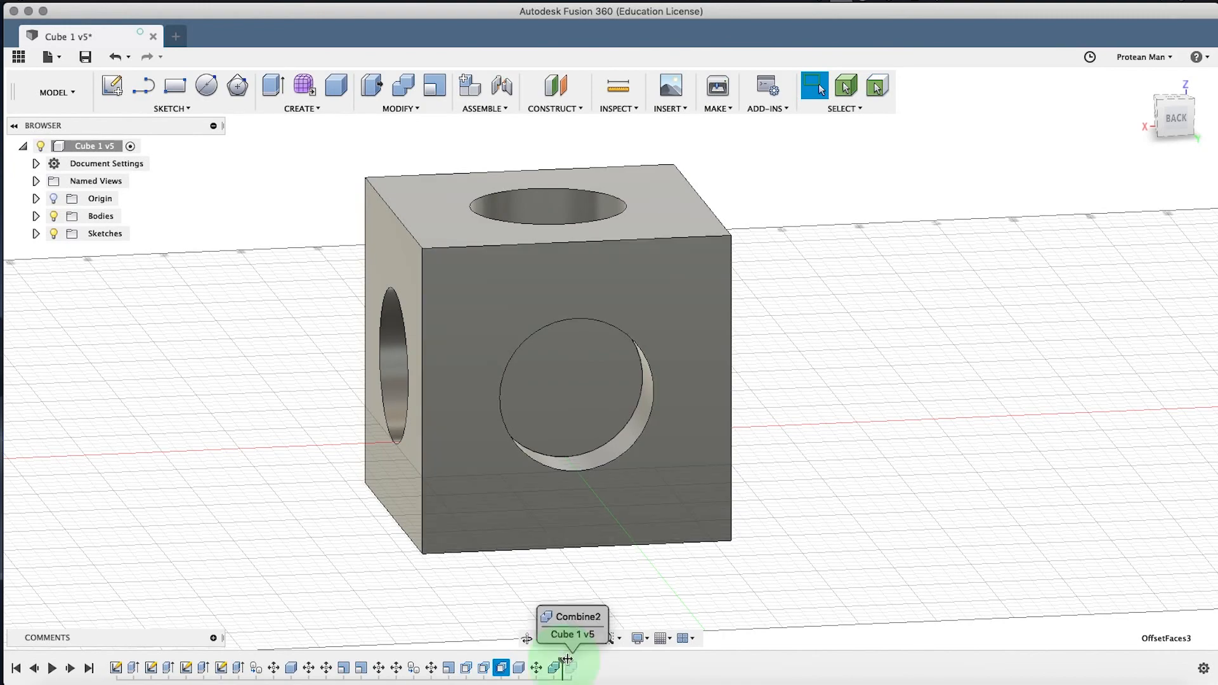
{"action": "middle_click_drag", "start_coordinate": [627, 398], "coordinate": [544, 412], "text": "shift"}
{"action": "scroll", "coordinate": [590, 370], "scroll_direction": "up", "scroll_amount": 5}
{"action": "scroll", "coordinate": [545, 413], "scroll_direction": "down", "scroll_amount": 5}
{"action": "middle_click_drag", "start_coordinate": [439, 402], "coordinate": [483, 370]}
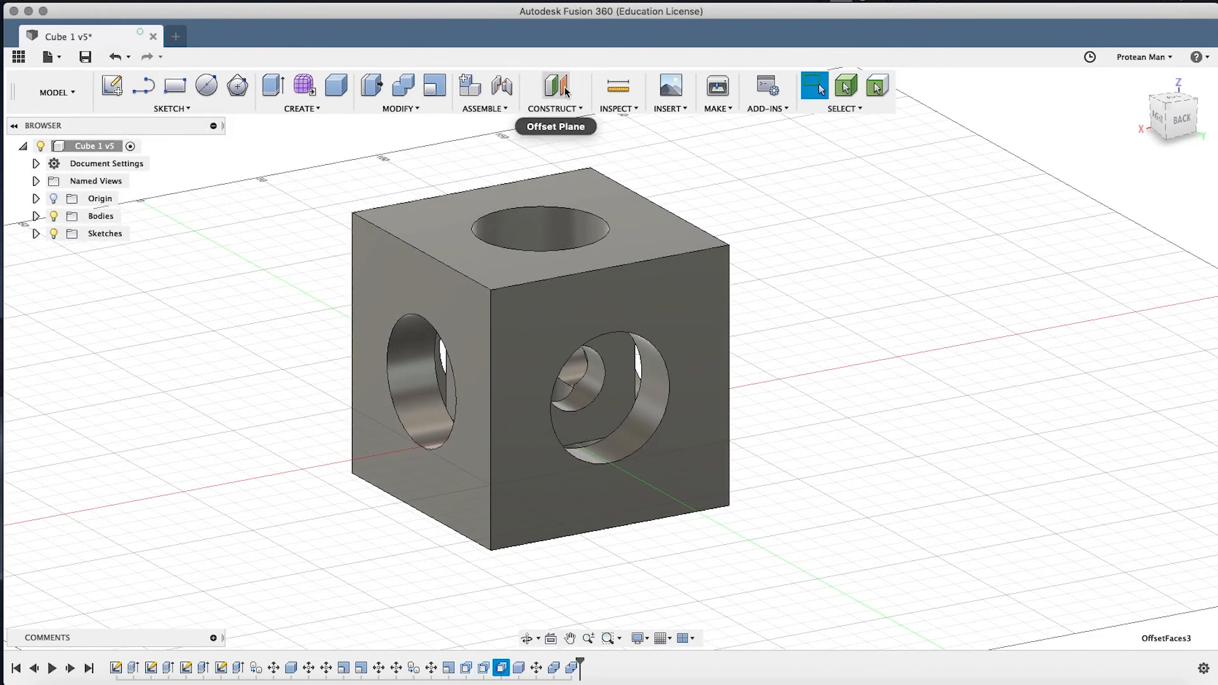
Create an offset plane at 0 mm on the outer cube's side face and try to move the plane.
{"action": "left_click", "coordinate": [382, 270]}
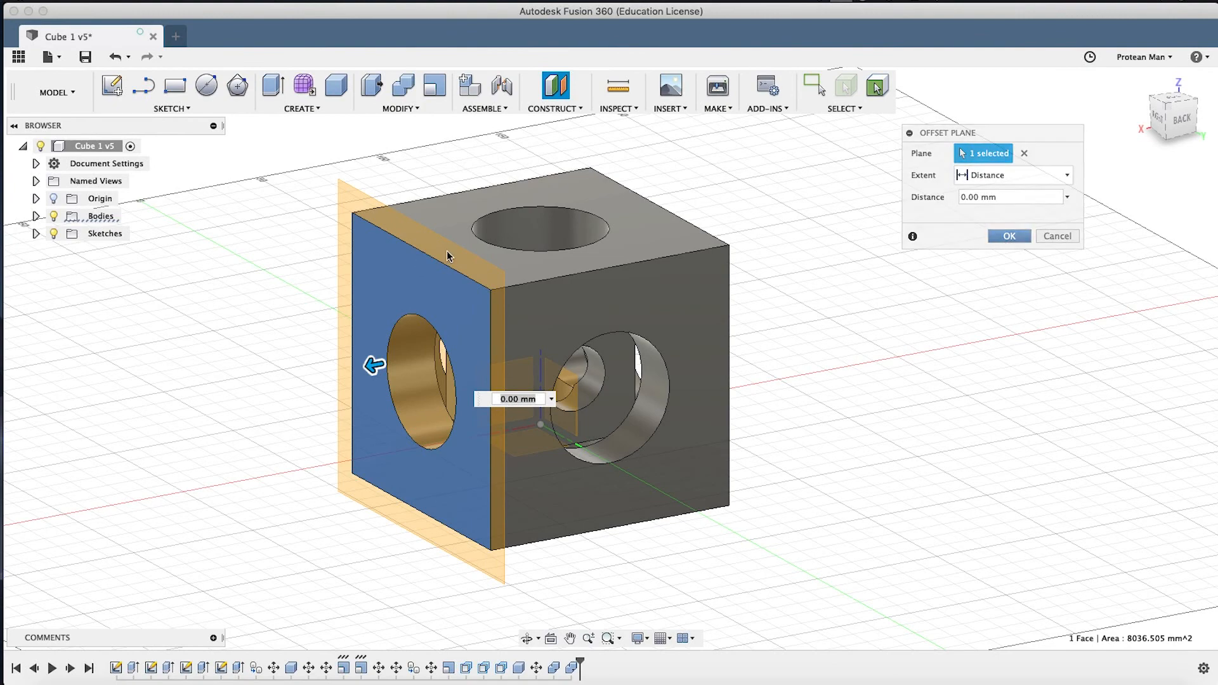
{"action": "key", "text": "Return"}
{"action": "key", "text": "m"}
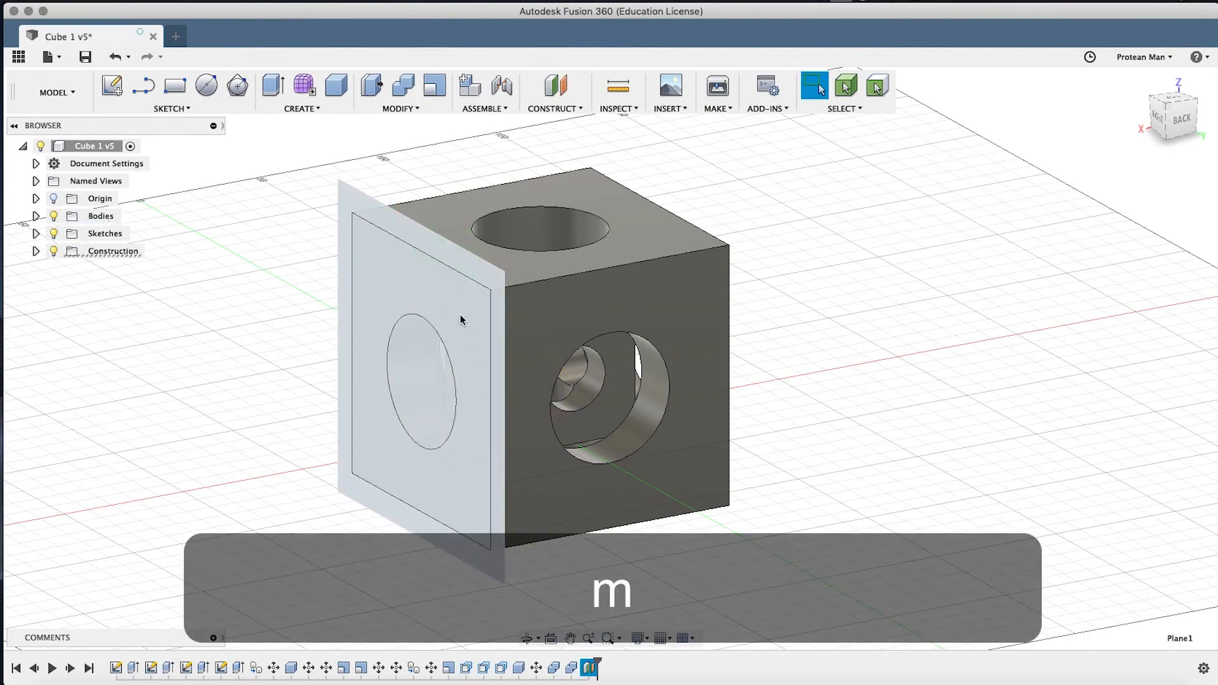
{"action": "left_click", "coordinate": [438, 253]}
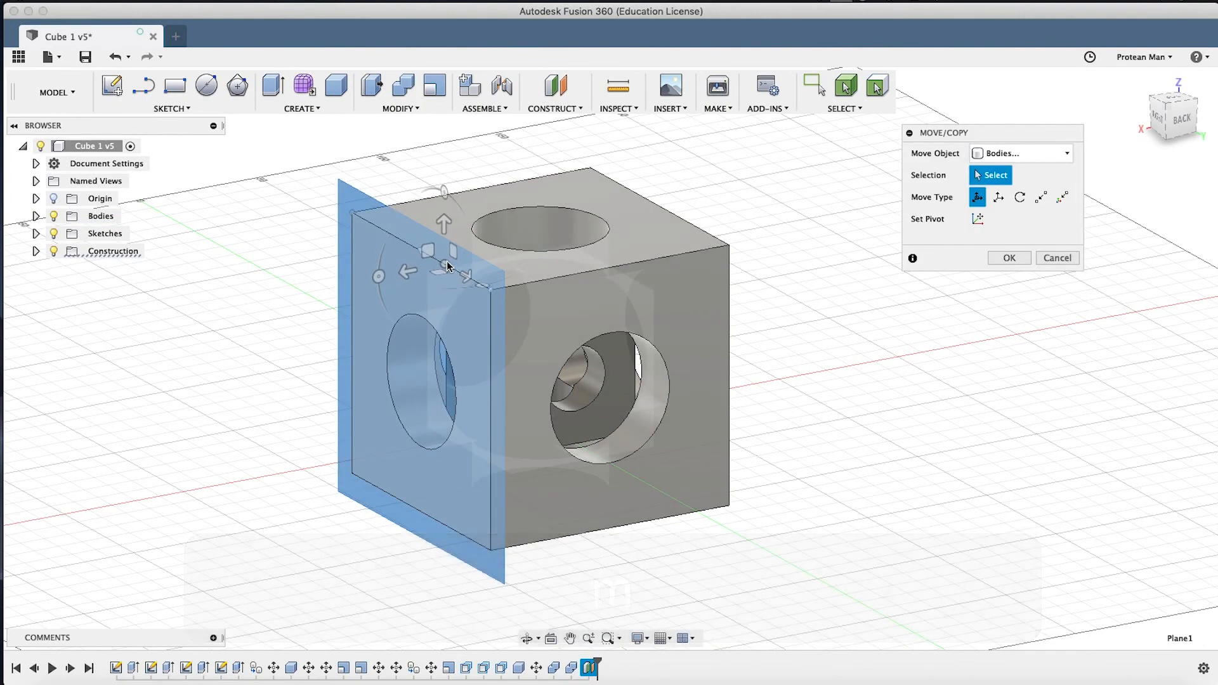
{"action": "left_click", "coordinate": [444, 267]}
{"action": "key", "text": "Escape"}
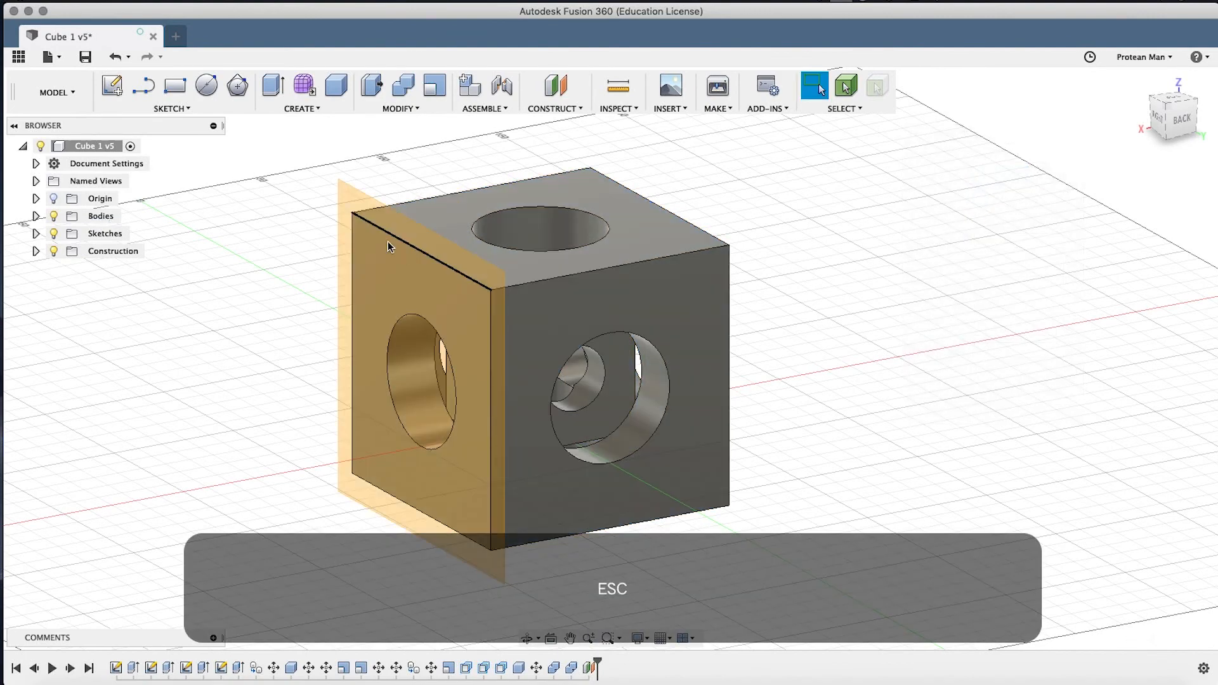
Retry the move on the construction plane, cancel it, and undo the plane's creation.
{"action": "key", "text": "m"}
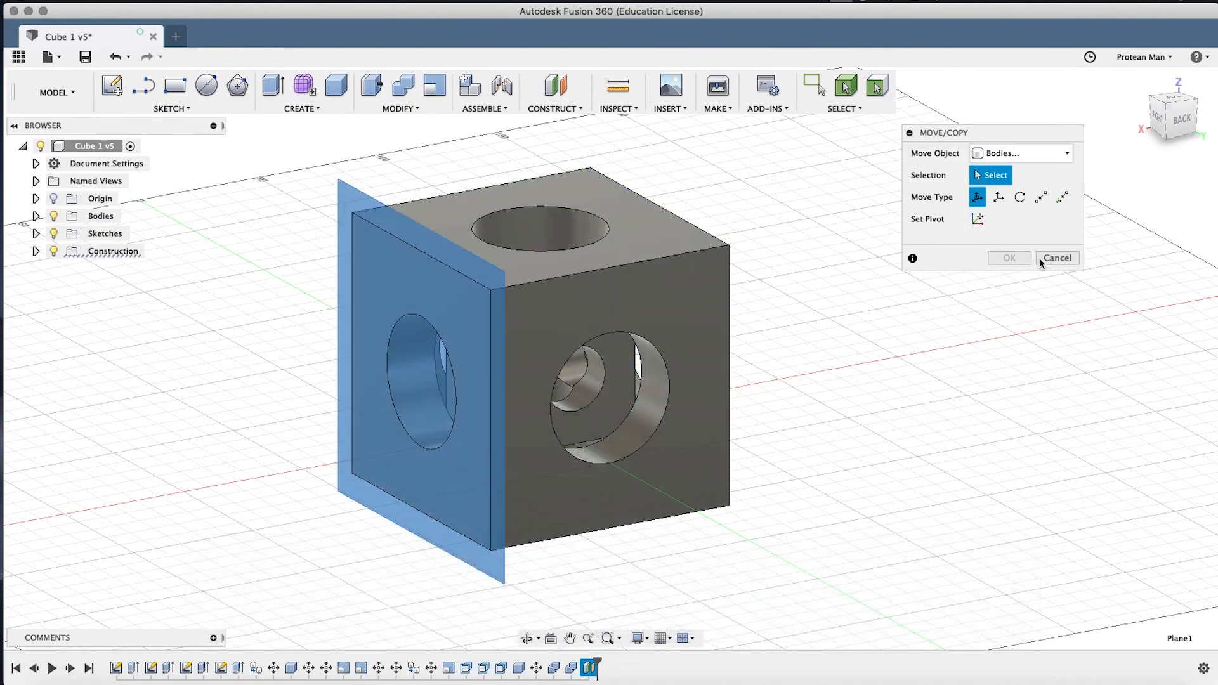
{"action": "left_click", "coordinate": [1040, 259]}
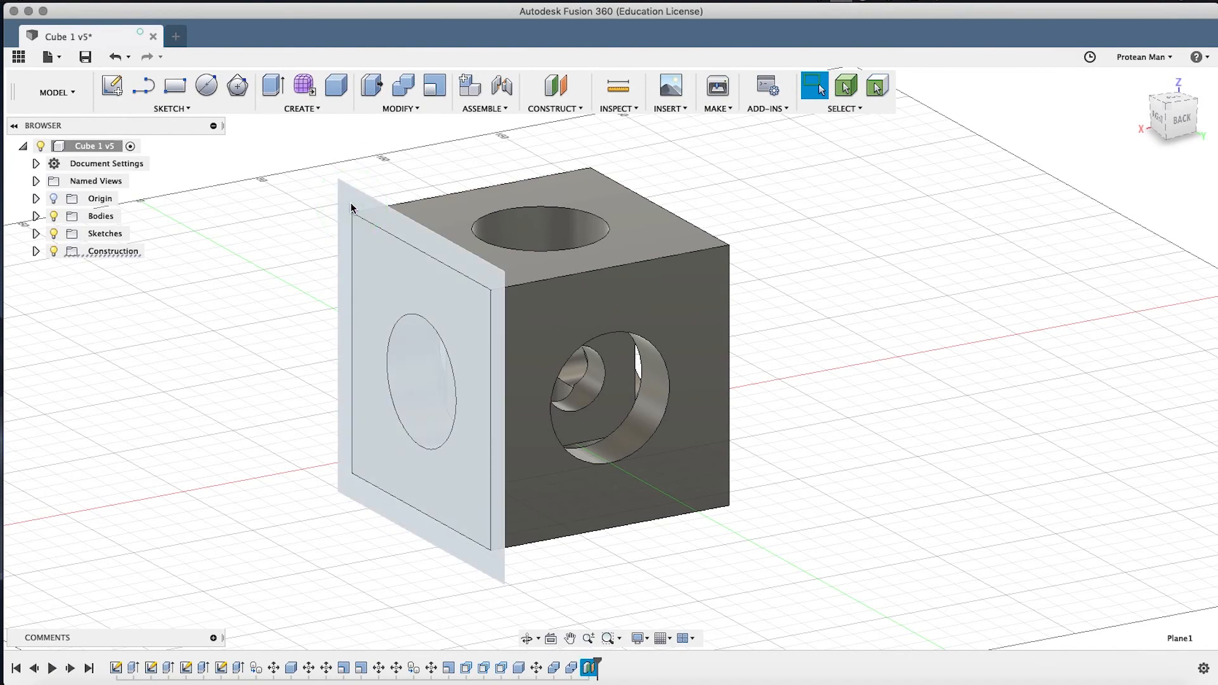
{"action": "key", "text": "m"}
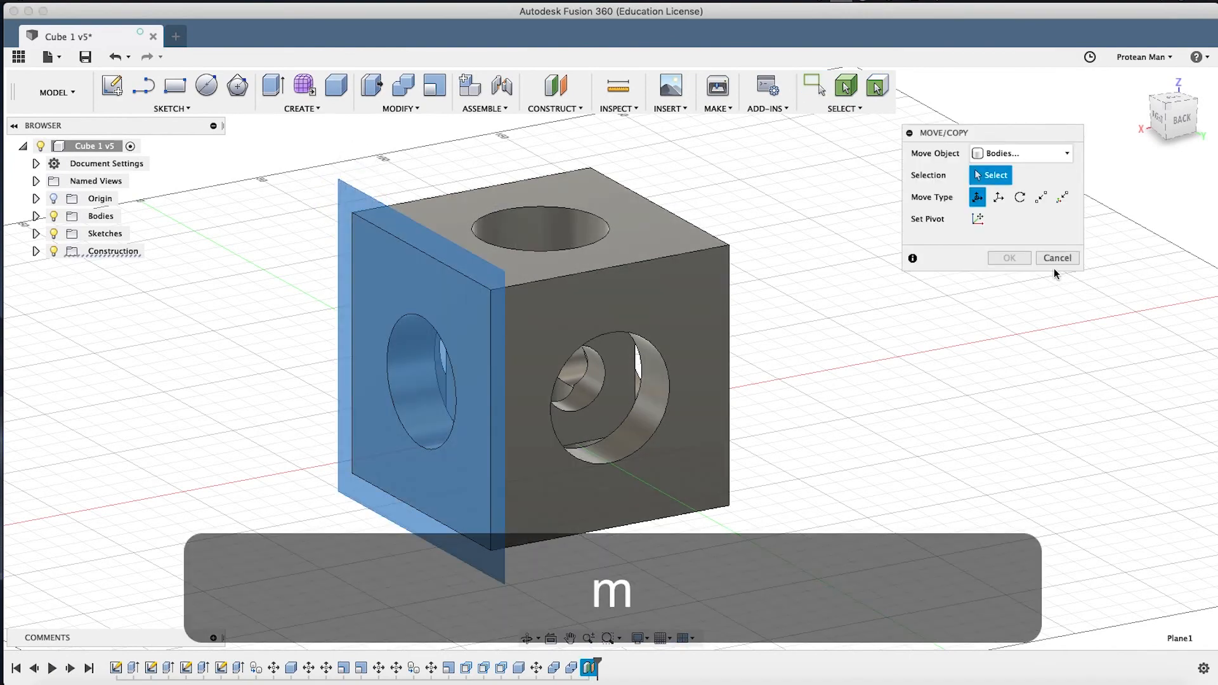
{"action": "left_click", "coordinate": [1054, 259]}
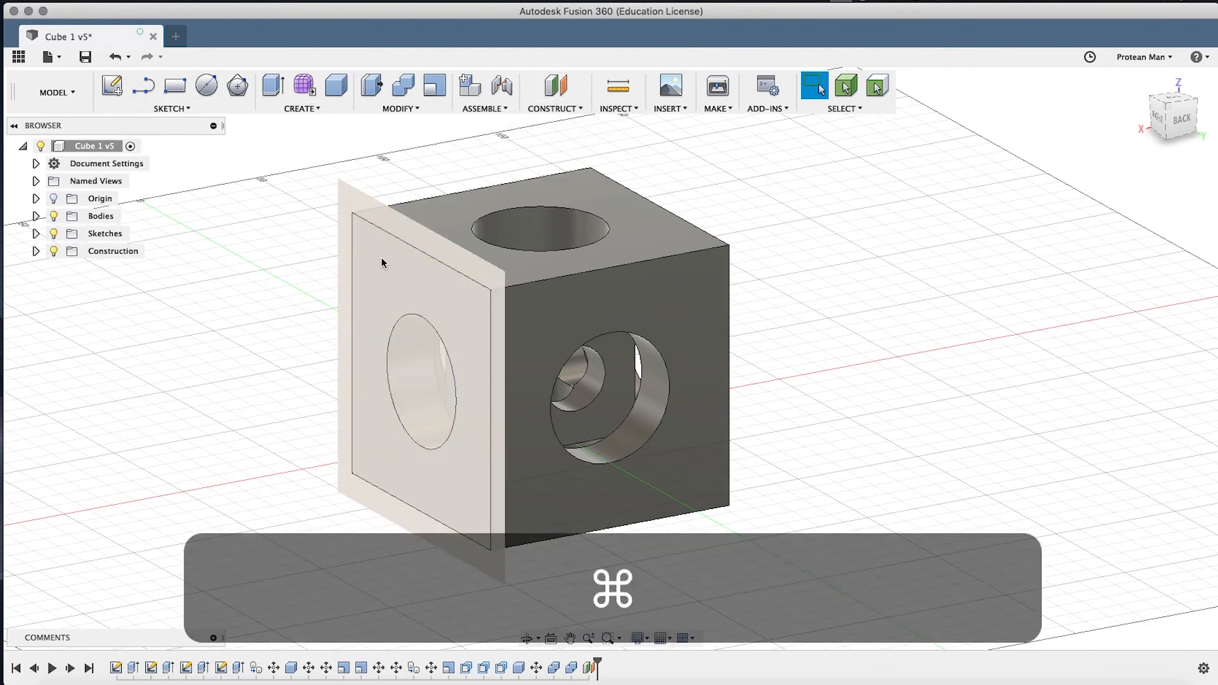
{"action": "key", "text": "super+z"}
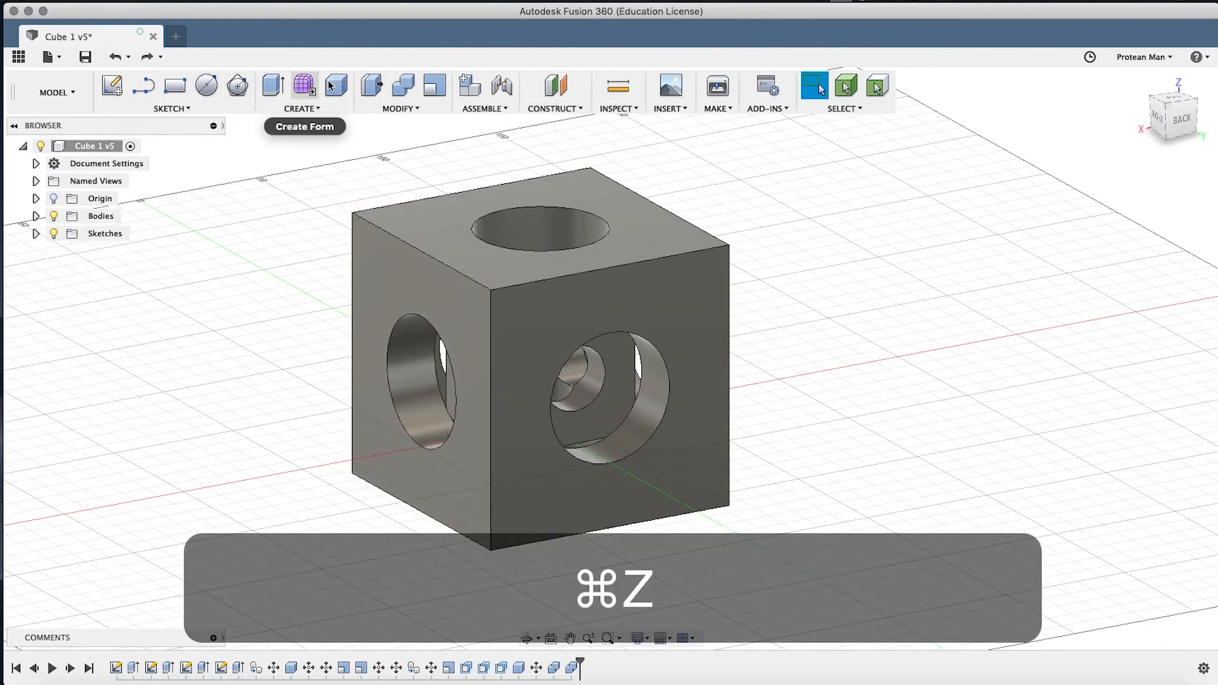
Cut away half of the nested cubes with a box about 163 by 120 mm on the side face, with a height of -50 mm.
{"action": "key", "text": "r"}
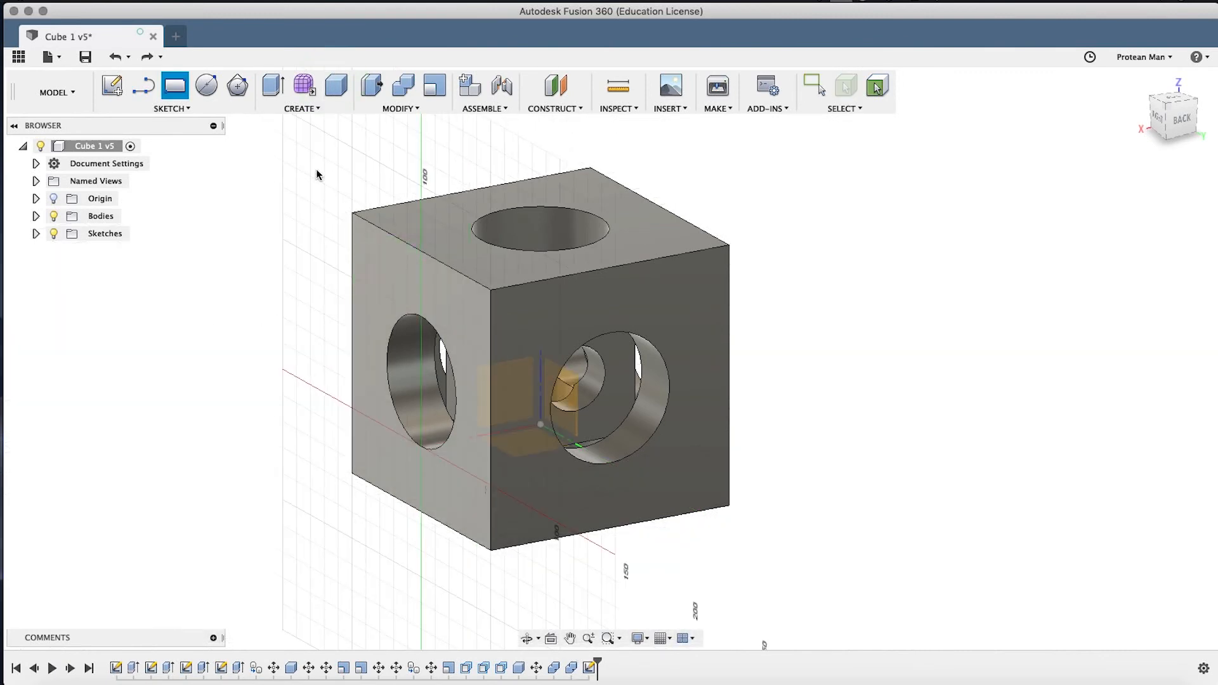
{"action": "left_click", "coordinate": [317, 175]}
{"action": "left_click", "coordinate": [544, 612]}
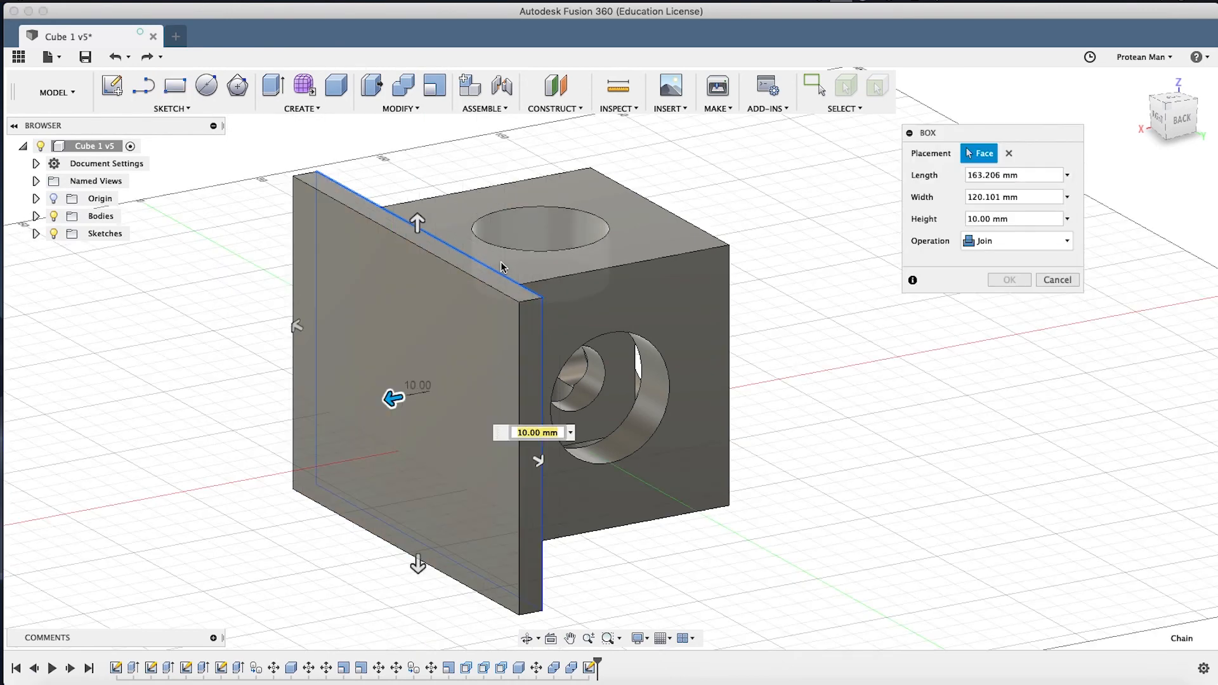
{"action": "type", "text": "-25"}
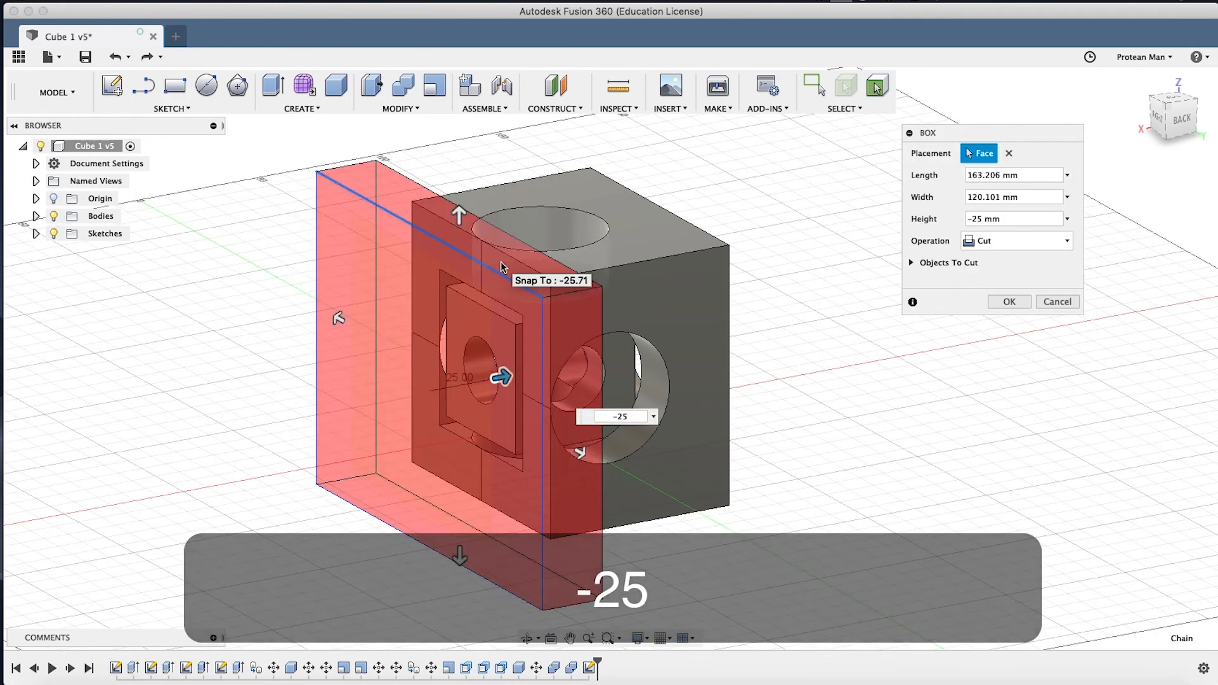
{"action": "key", "text": "BackSpace"}
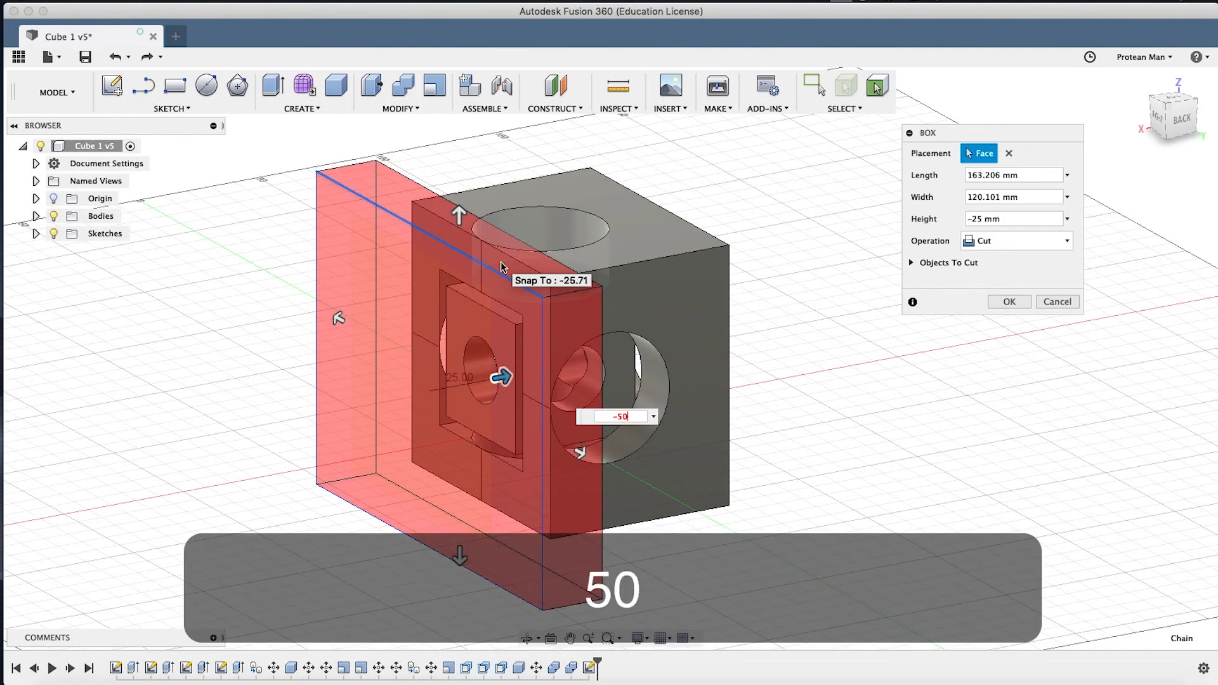
{"action": "key", "text": "BackSpace"}
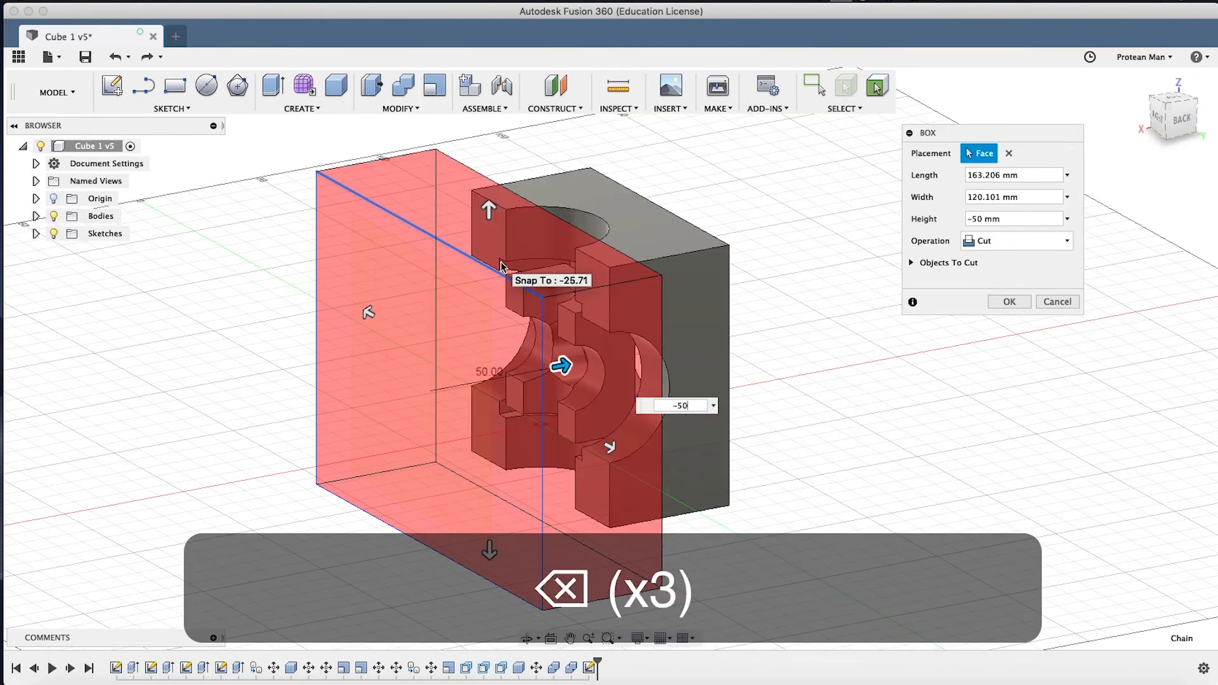
{"action": "key", "text": "Return"}
Examine the cutaway of the nested cubes from several angles, including the inner cube's intersecting holes and the surrounding cavity.
{"action": "middle_click_drag", "start_coordinate": [566, 293], "coordinate": [683, 261], "text": "shift"}
{"action": "scroll", "coordinate": [625, 313], "scroll_direction": "up", "scroll_amount": 4}
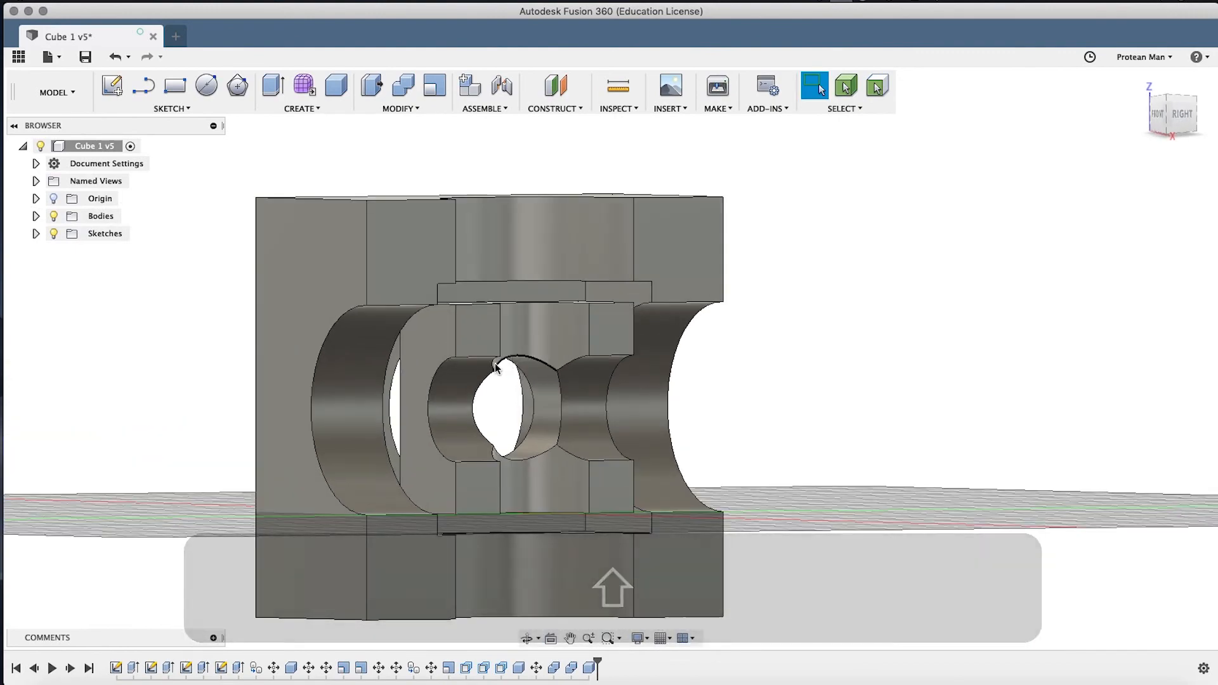
{"action": "middle_click_drag", "start_coordinate": [496, 365], "coordinate": [613, 320]}
{"action": "scroll", "coordinate": [645, 304], "scroll_direction": "up", "scroll_amount": 4}
{"action": "middle_click_drag", "start_coordinate": [749, 214], "coordinate": [815, 213], "text": "shift"}
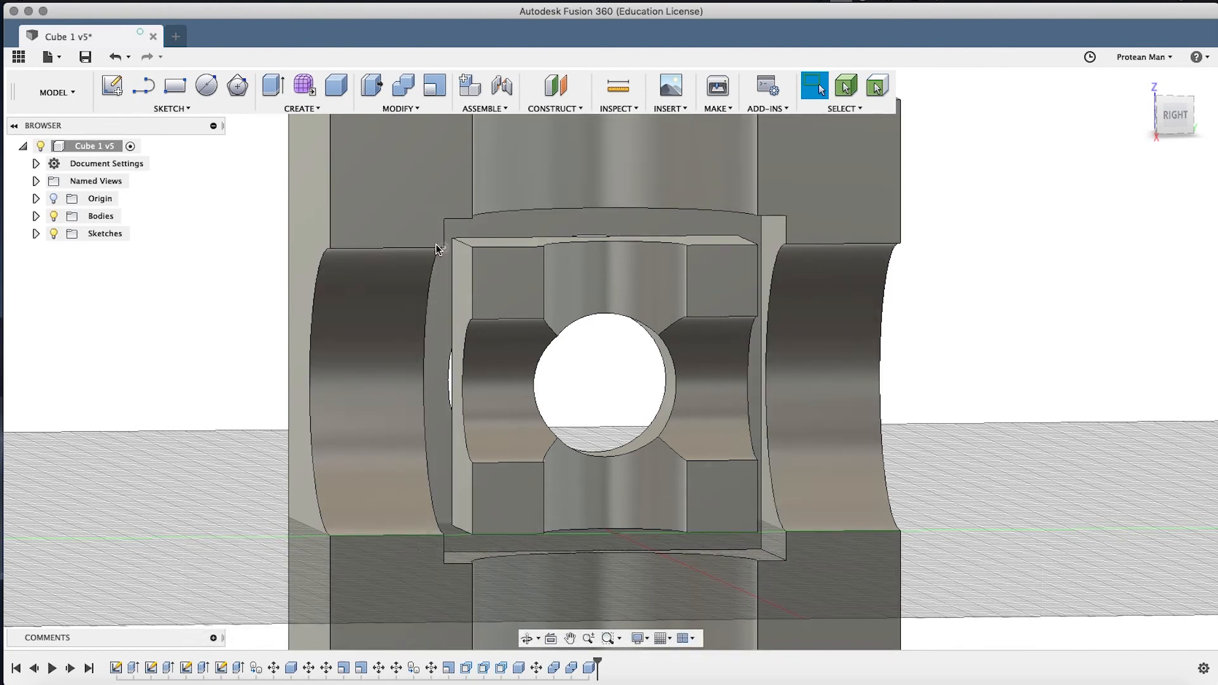
{"action": "middle_click_drag", "start_coordinate": [800, 376], "coordinate": [787, 213], "text": "shift"}
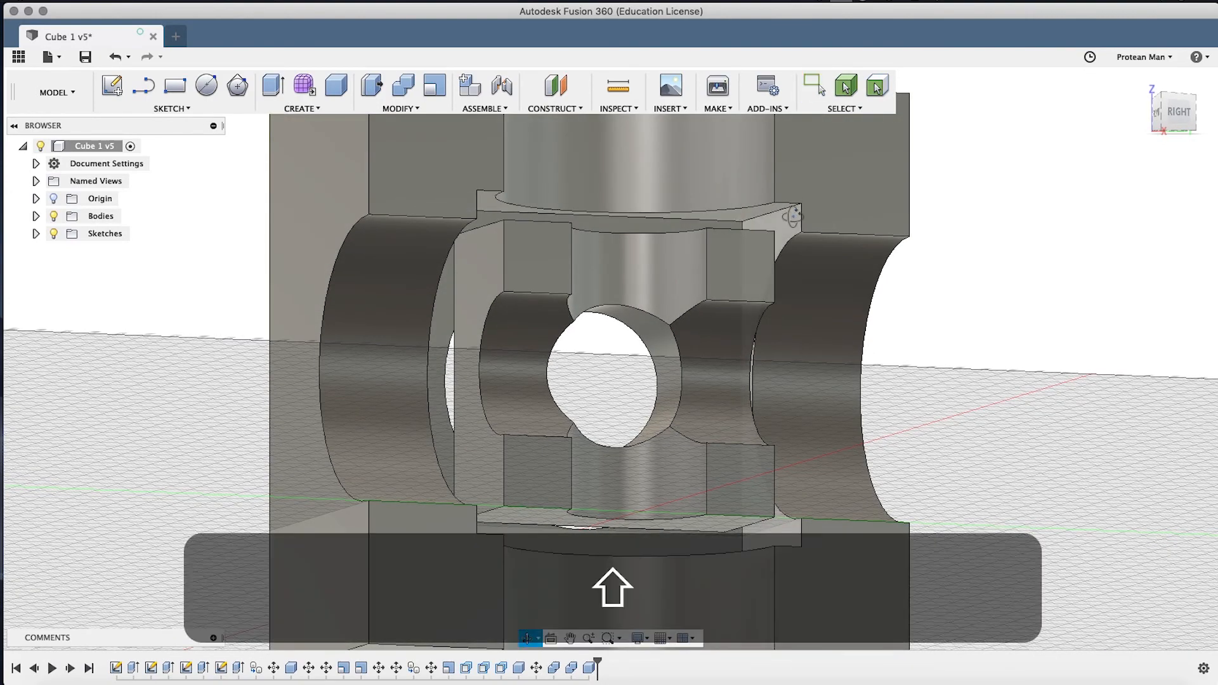
{"action": "middle_click_drag", "start_coordinate": [791, 217], "coordinate": [746, 231], "text": "shift"}
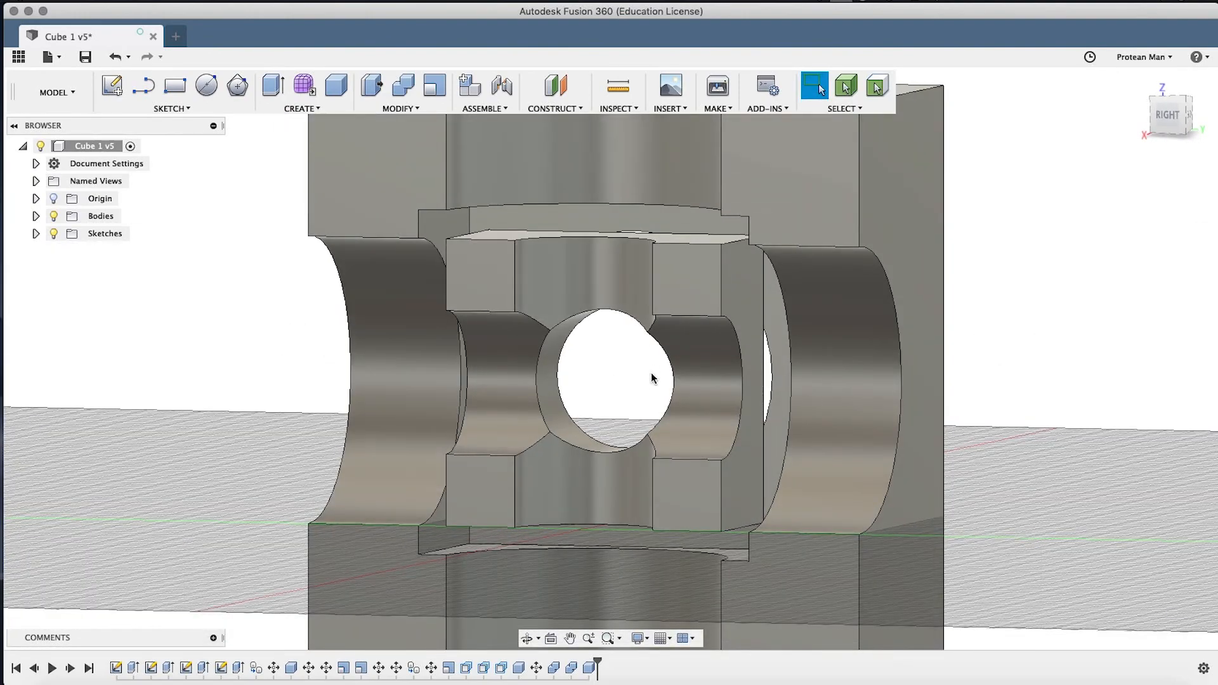
{"action": "middle_click_drag", "start_coordinate": [628, 389], "coordinate": [697, 380], "text": "shift"}
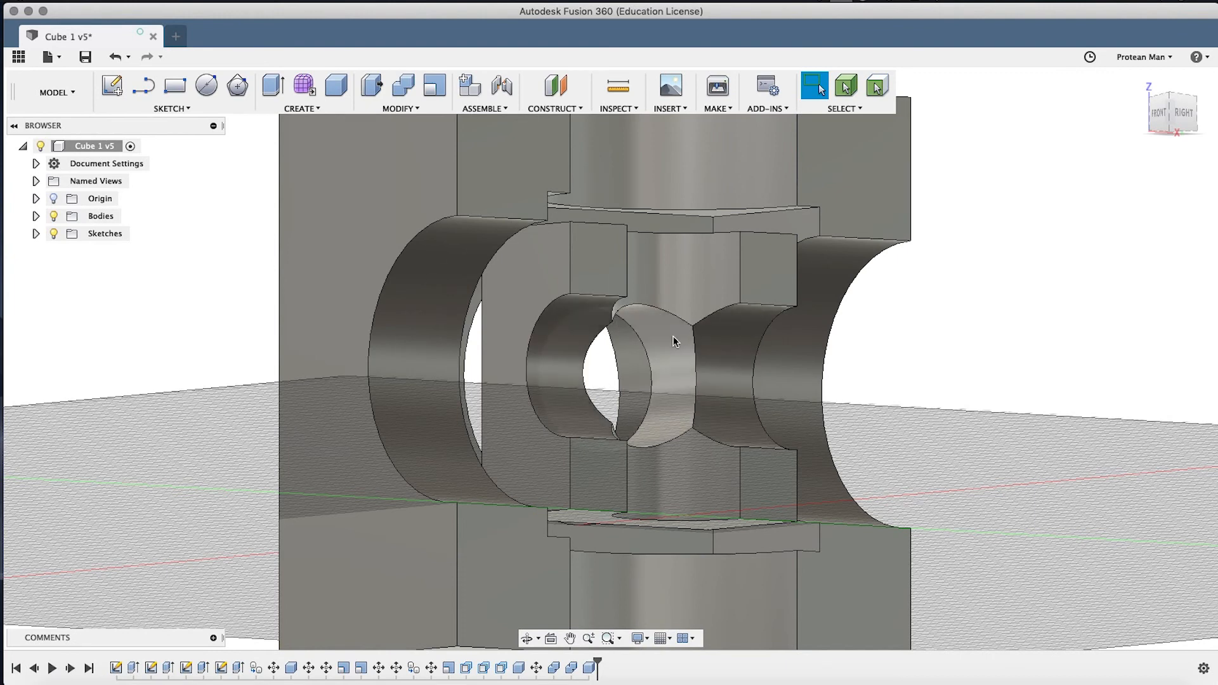
{"action": "key", "text": "shift"}
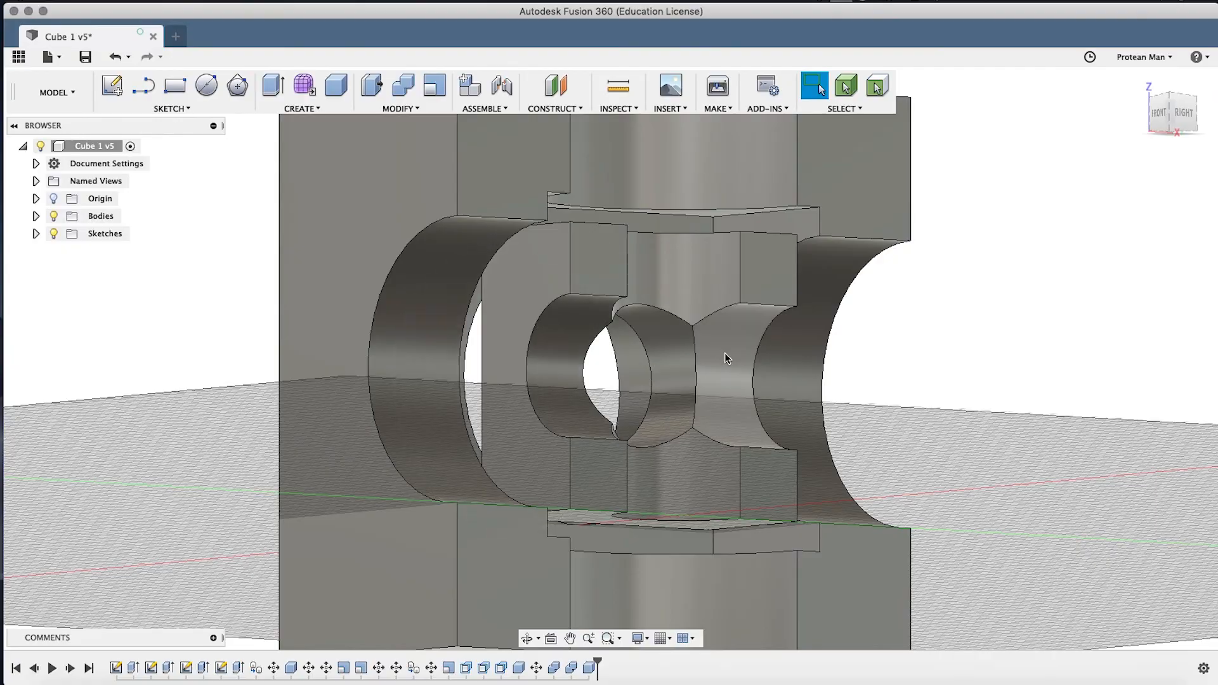
{"action": "middle_click_drag", "start_coordinate": [724, 353], "coordinate": [687, 333], "text": "shift"}
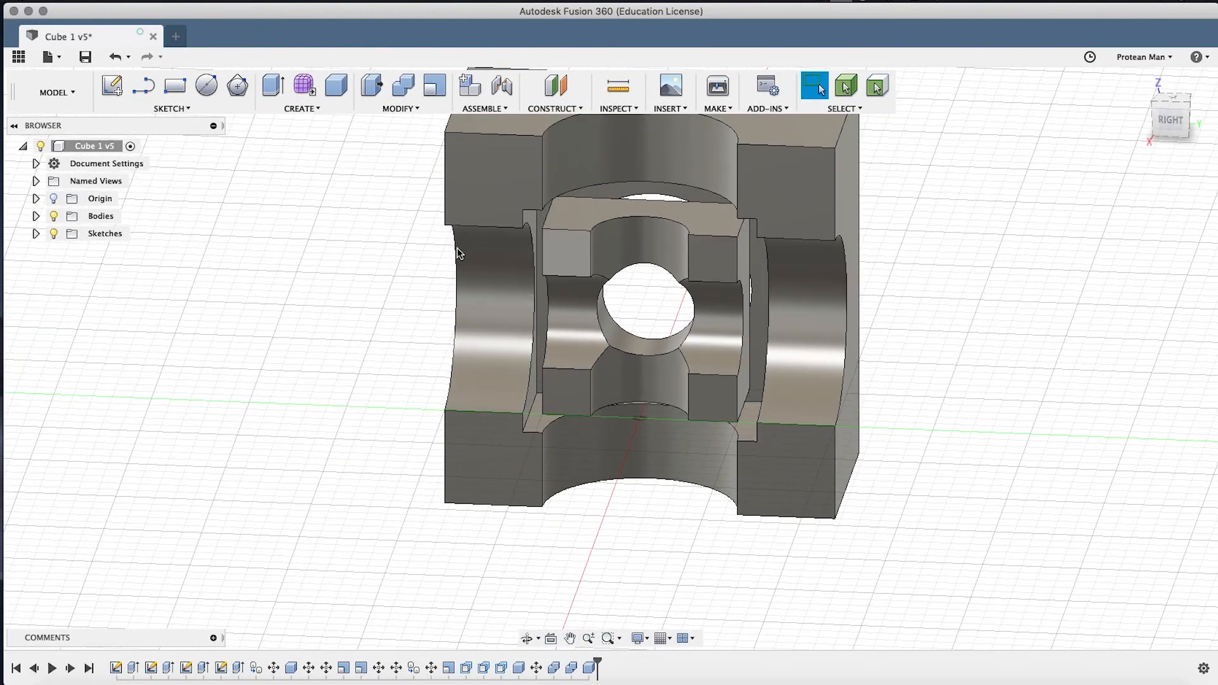
Undo the box cut and examine the whole nested cube through its holes.
{"action": "key", "text": "super+z"}
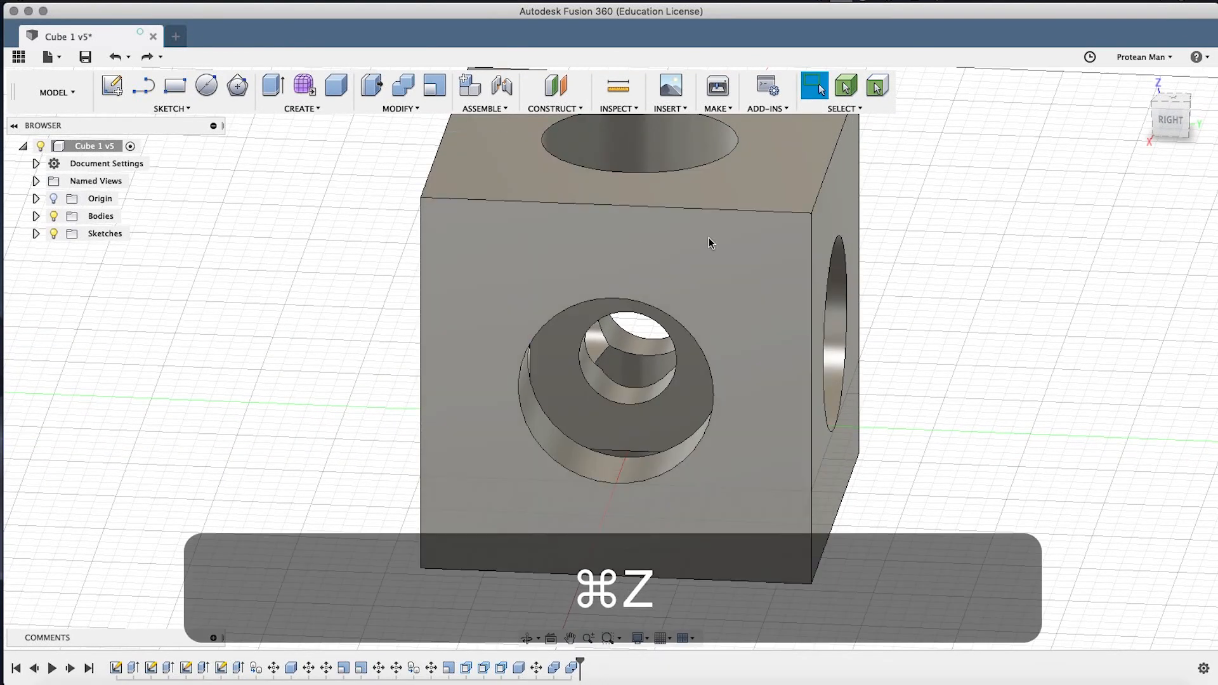
{"action": "middle_click_drag", "start_coordinate": [703, 303], "coordinate": [635, 321], "text": "shift"}
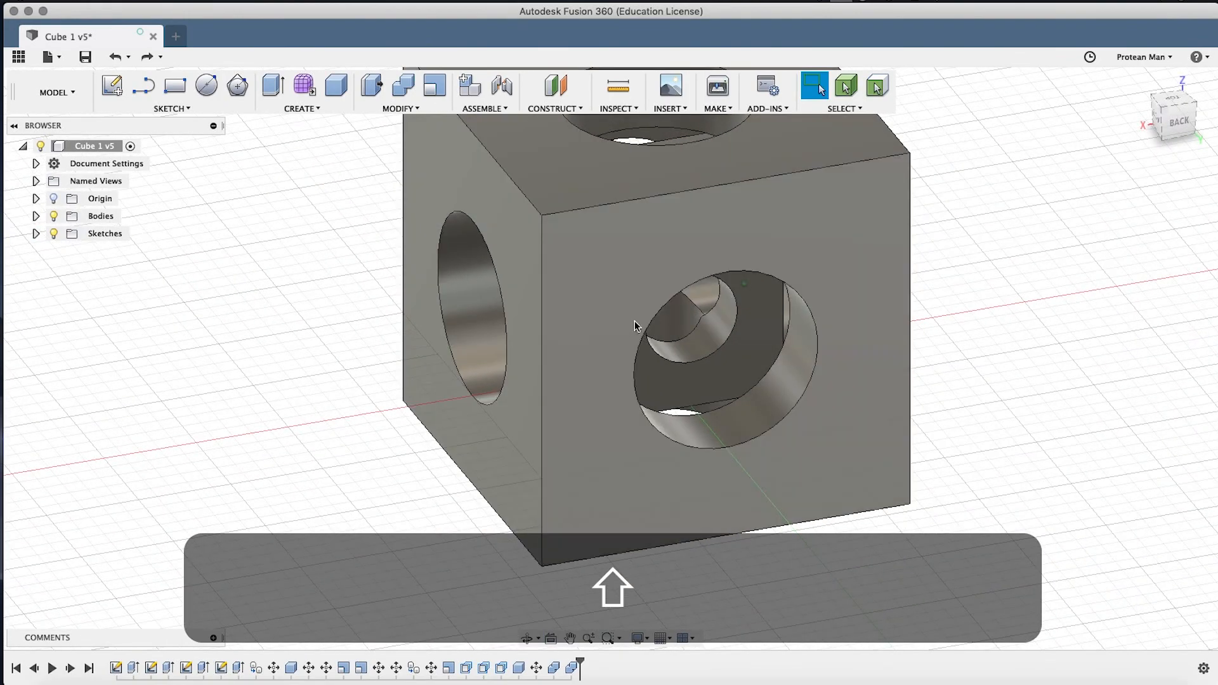
{"action": "scroll", "coordinate": [633, 319], "scroll_direction": "down", "scroll_amount": 3}
{"action": "middle_click_drag", "start_coordinate": [710, 293], "coordinate": [698, 345]}
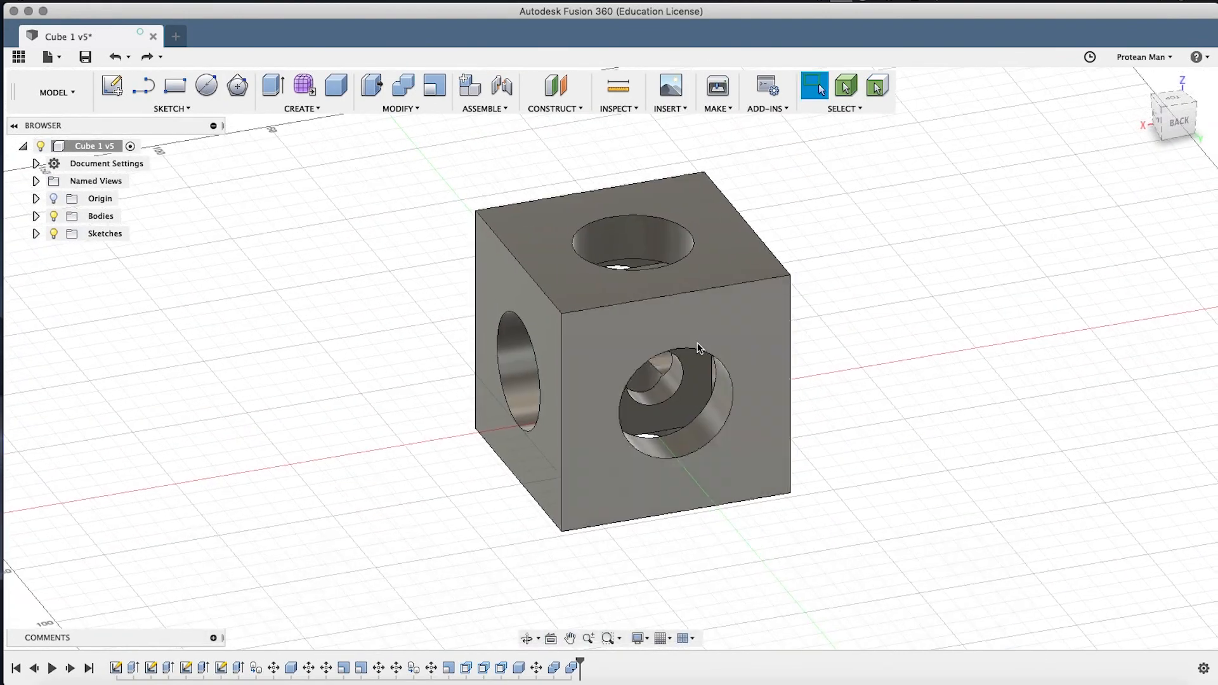
{"action": "scroll", "coordinate": [619, 372], "scroll_direction": "up", "scroll_amount": 3}
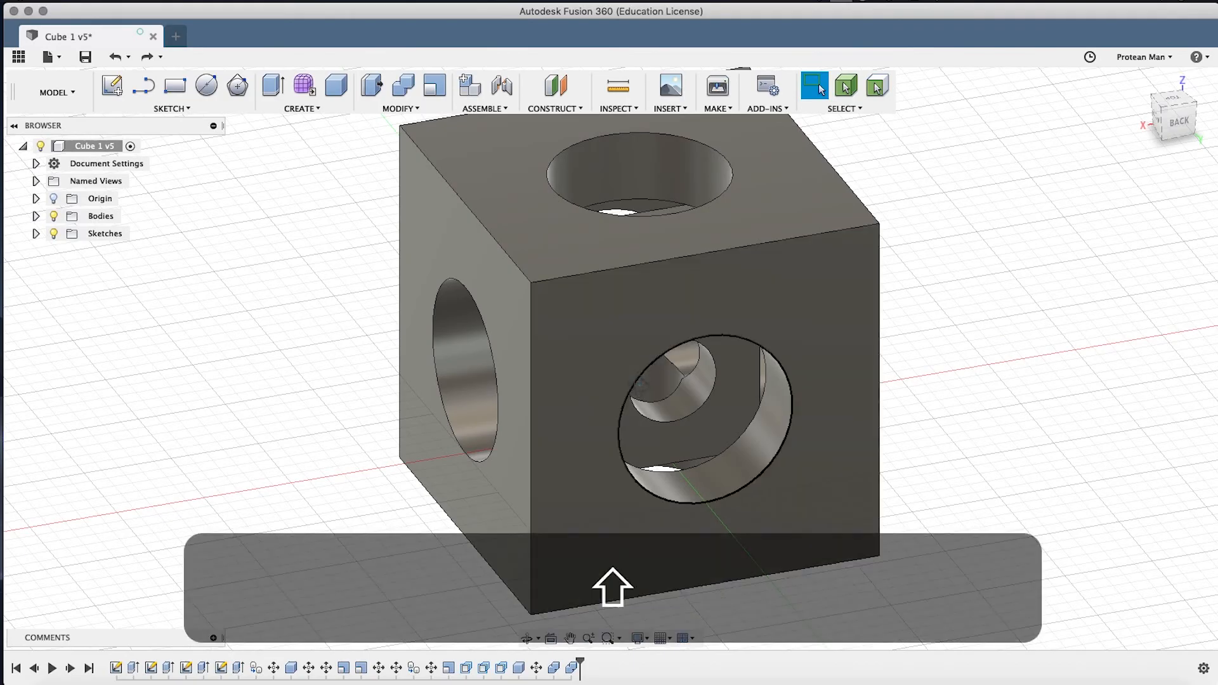
{"action": "middle_click_drag", "start_coordinate": [638, 388], "coordinate": [664, 374], "text": "shift"}
{"action": "scroll", "coordinate": [663, 374], "scroll_direction": "down", "scroll_amount": 5}
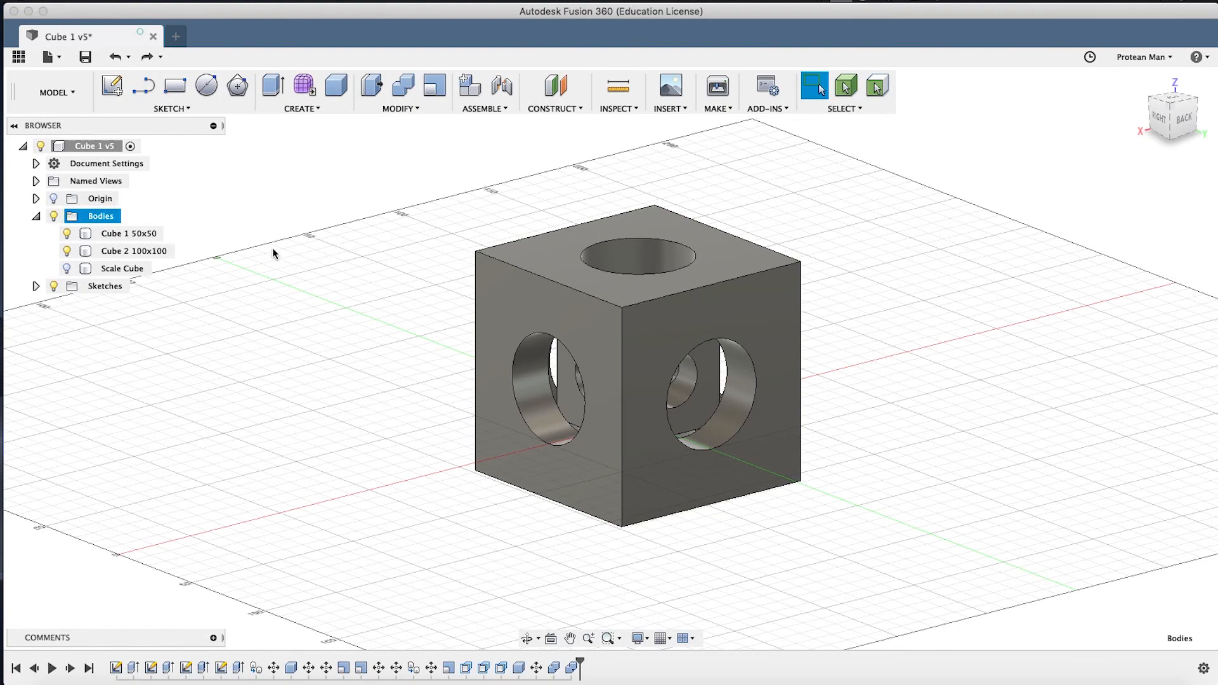
Select the Cube 2 100x100 and Scale Cube bodies in turn, show Scale Cube, and examine it beside the nested cube.
{"action": "left_click", "coordinate": [124, 251]}
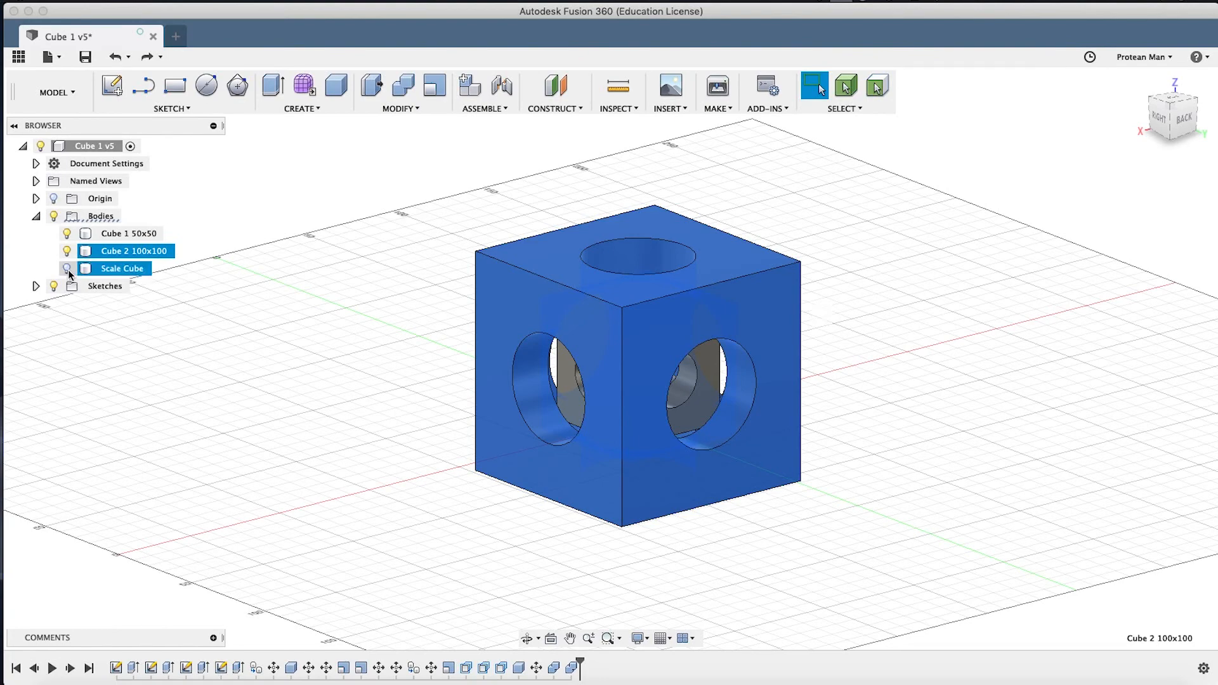
{"action": "left_click", "coordinate": [118, 268]}
{"action": "left_click", "coordinate": [67, 269]}
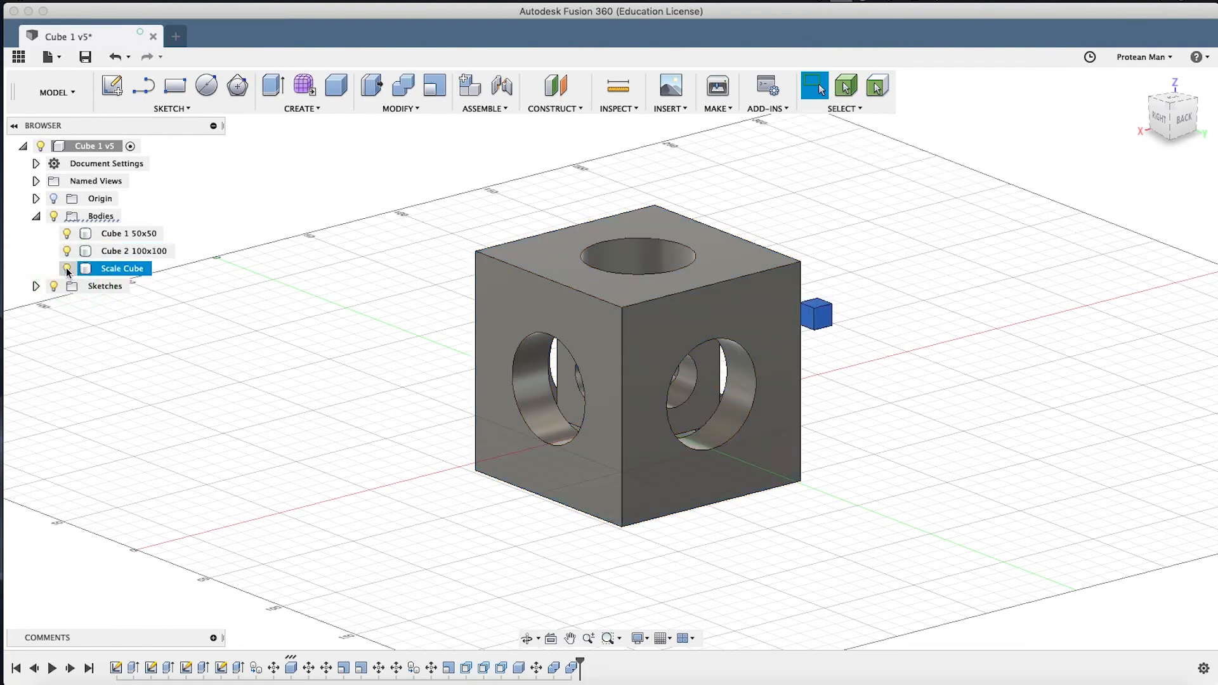
{"action": "middle_click_drag", "start_coordinate": [809, 391], "coordinate": [893, 372], "text": "shift"}
{"action": "scroll", "coordinate": [893, 372], "scroll_direction": "up", "scroll_amount": 10}
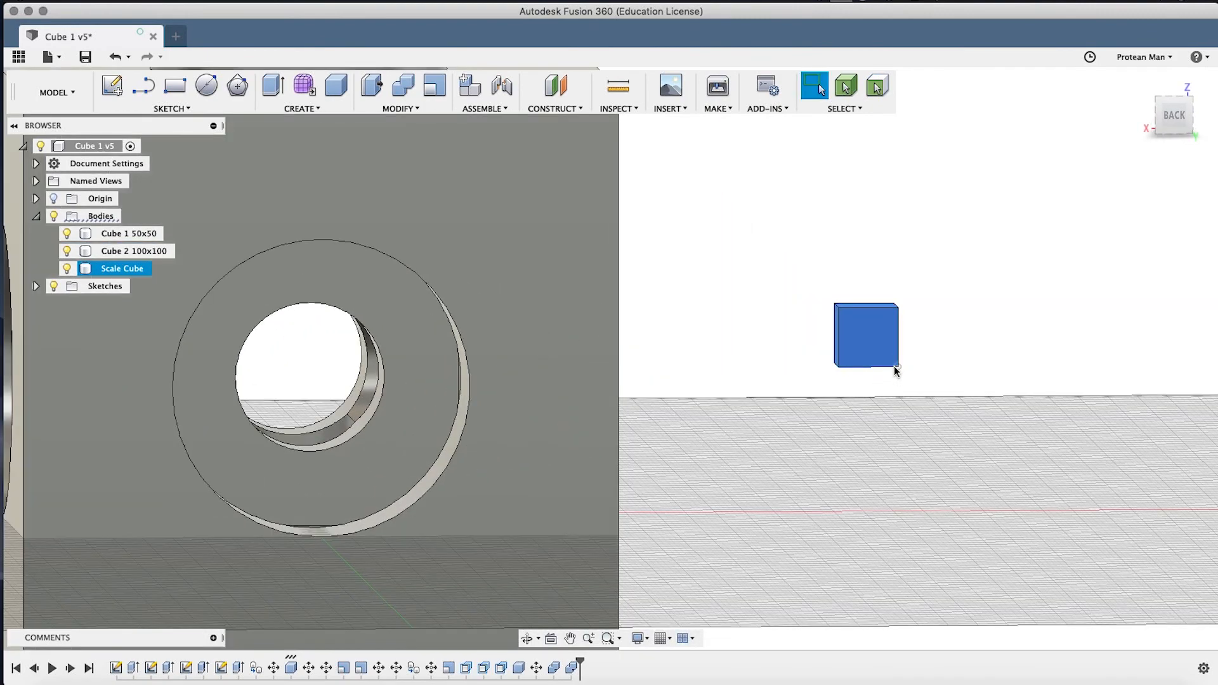
{"action": "scroll", "coordinate": [677, 393], "scroll_direction": "down", "scroll_amount": 5}
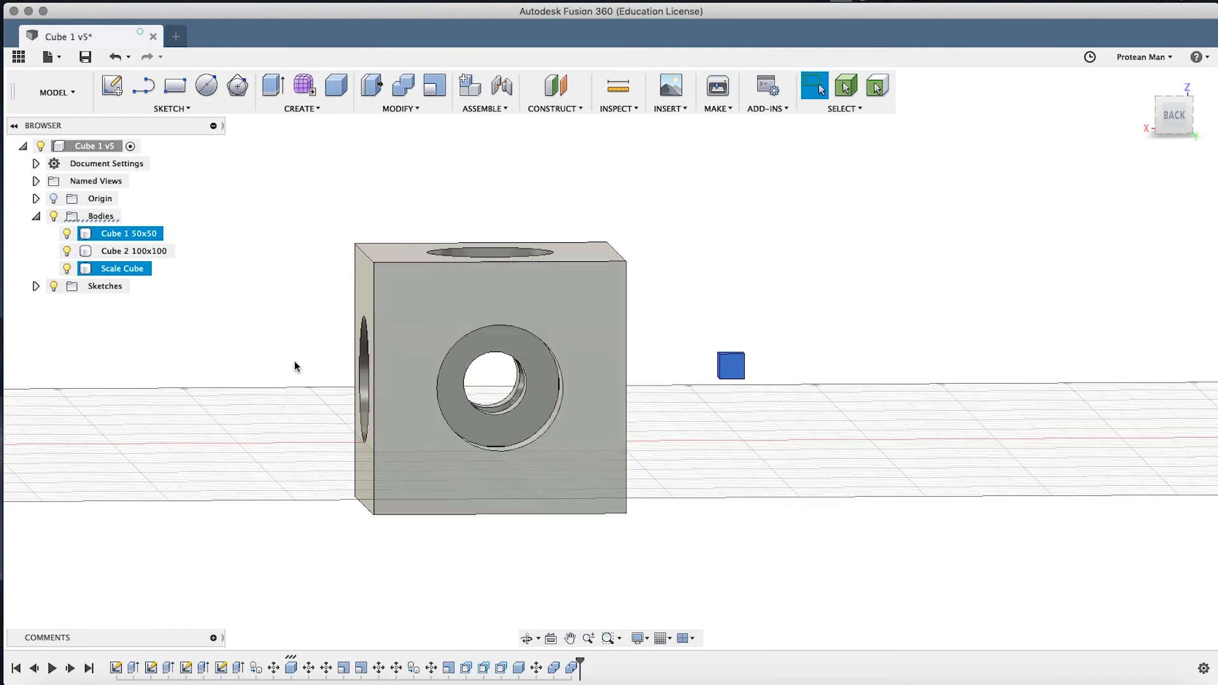
Hide the Scale Cube body and examine the nested cube from other sides.
{"action": "middle_click_drag", "start_coordinate": [295, 365], "coordinate": [501, 346], "text": "shift"}
{"action": "left_click", "coordinate": [325, 313], "text": "shift"}
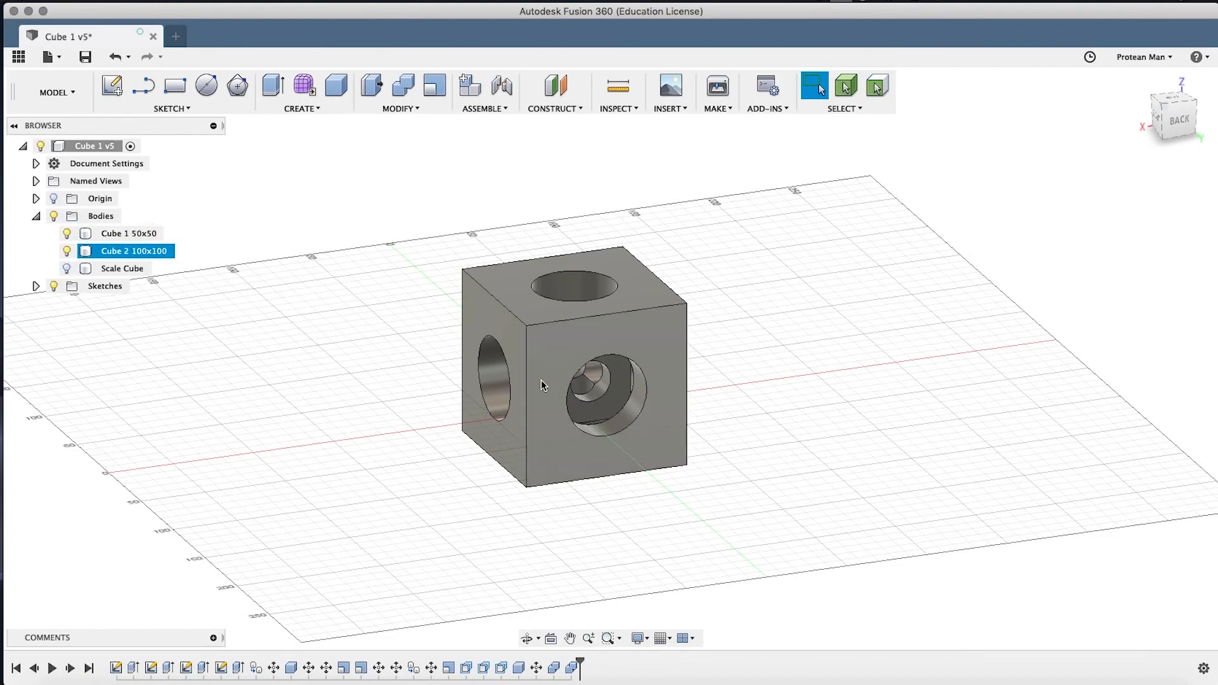
{"action": "scroll", "coordinate": [529, 378], "scroll_direction": "up", "scroll_amount": 5}
{"action": "middle_click_drag", "start_coordinate": [544, 372], "coordinate": [593, 356], "text": "shift"}
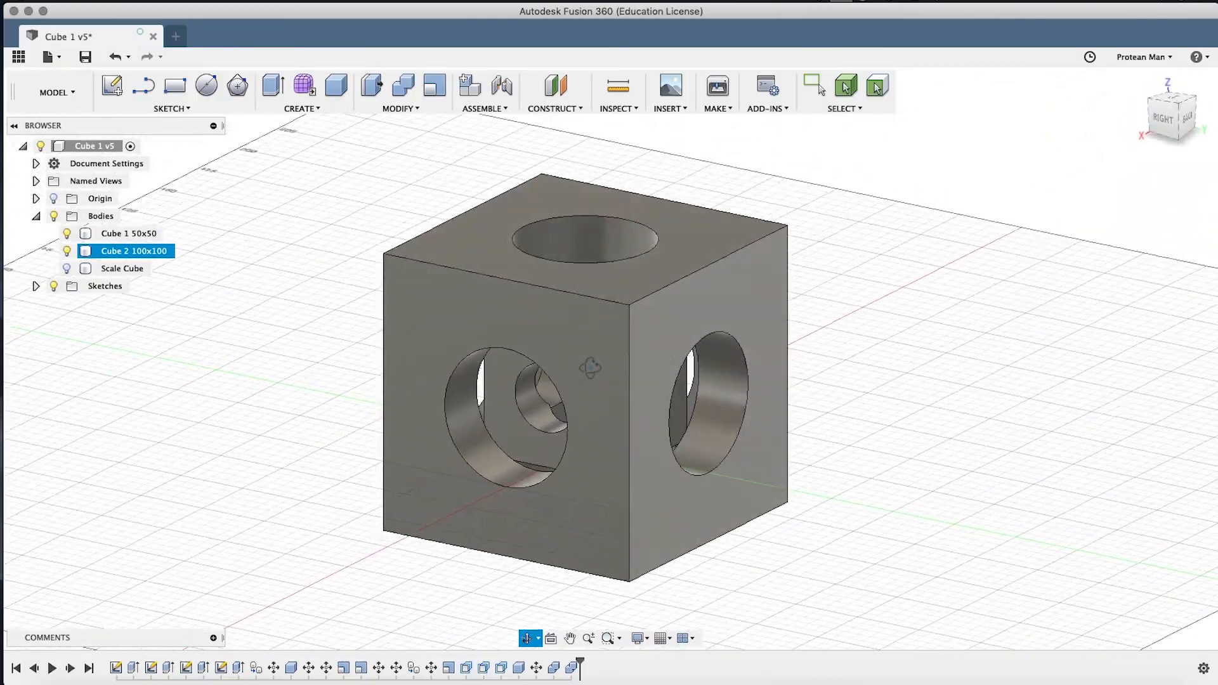
{"action": "middle_click_drag", "start_coordinate": [552, 392], "coordinate": [605, 386]}
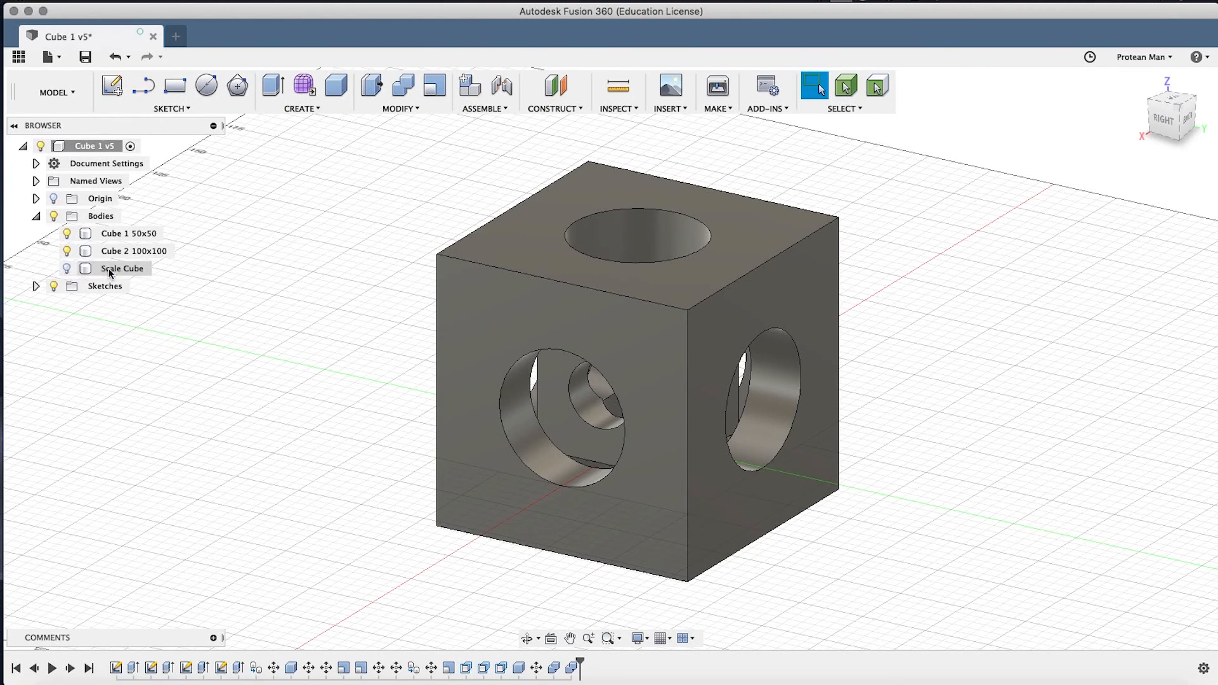
Set the selection priority to bodies and select the outer and inner cubes together in the model.
{"action": "left_click", "coordinate": [542, 279]}
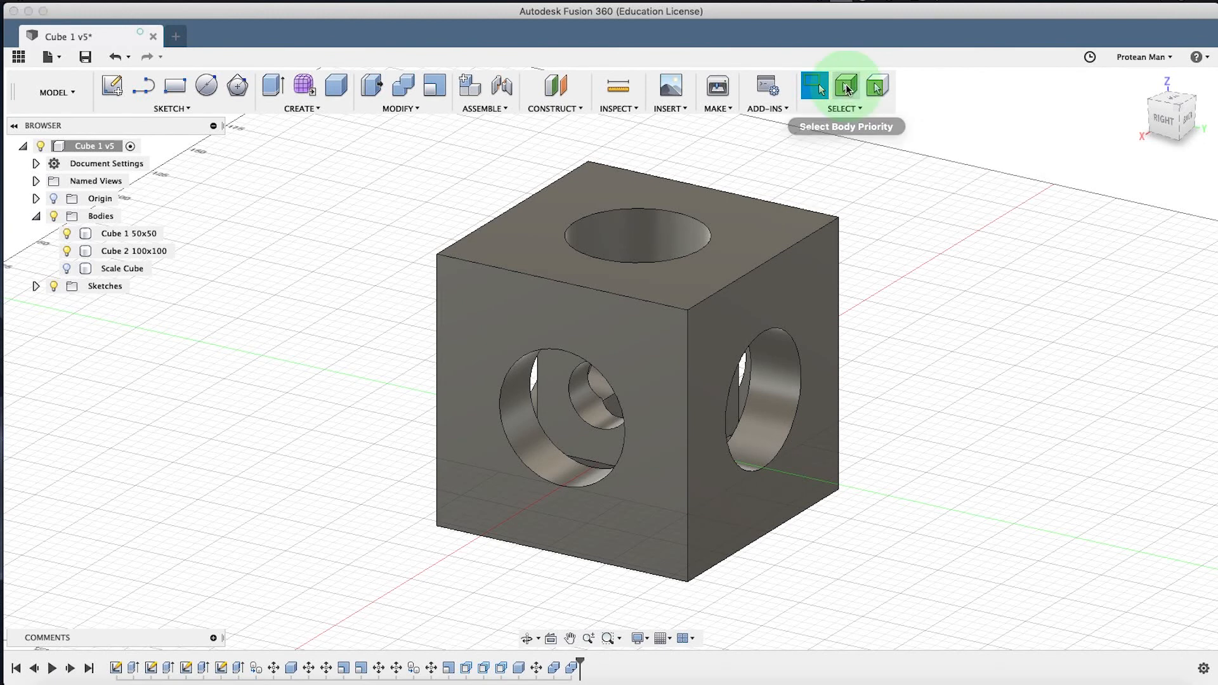
{"action": "left_click", "coordinate": [836, 112]}
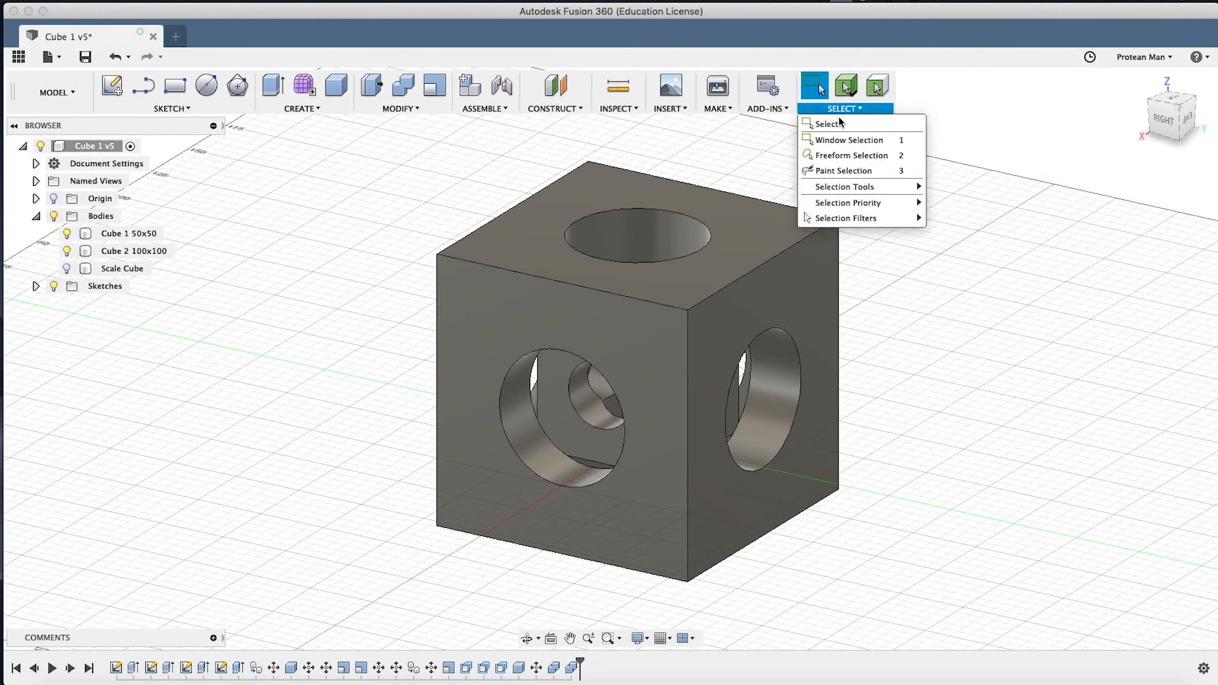
{"action": "mouse_move", "coordinate": [847, 202]}
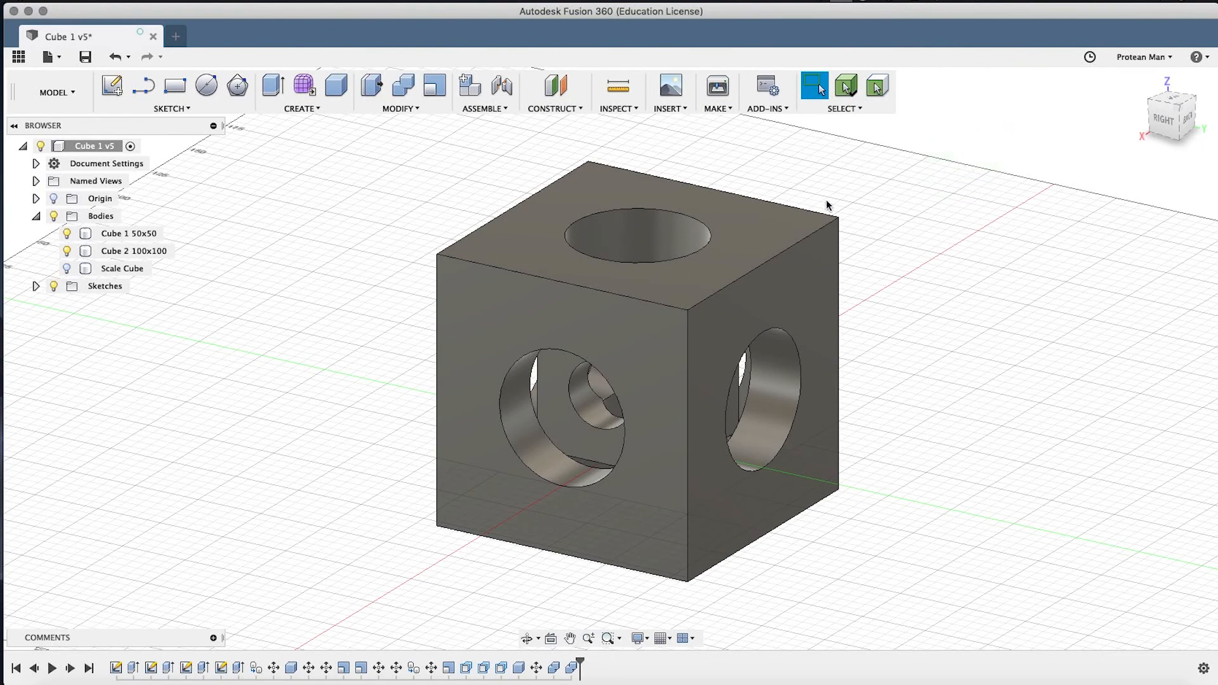
{"action": "left_click", "coordinate": [764, 261]}
{"action": "left_click", "coordinate": [558, 389], "text": "shift"}
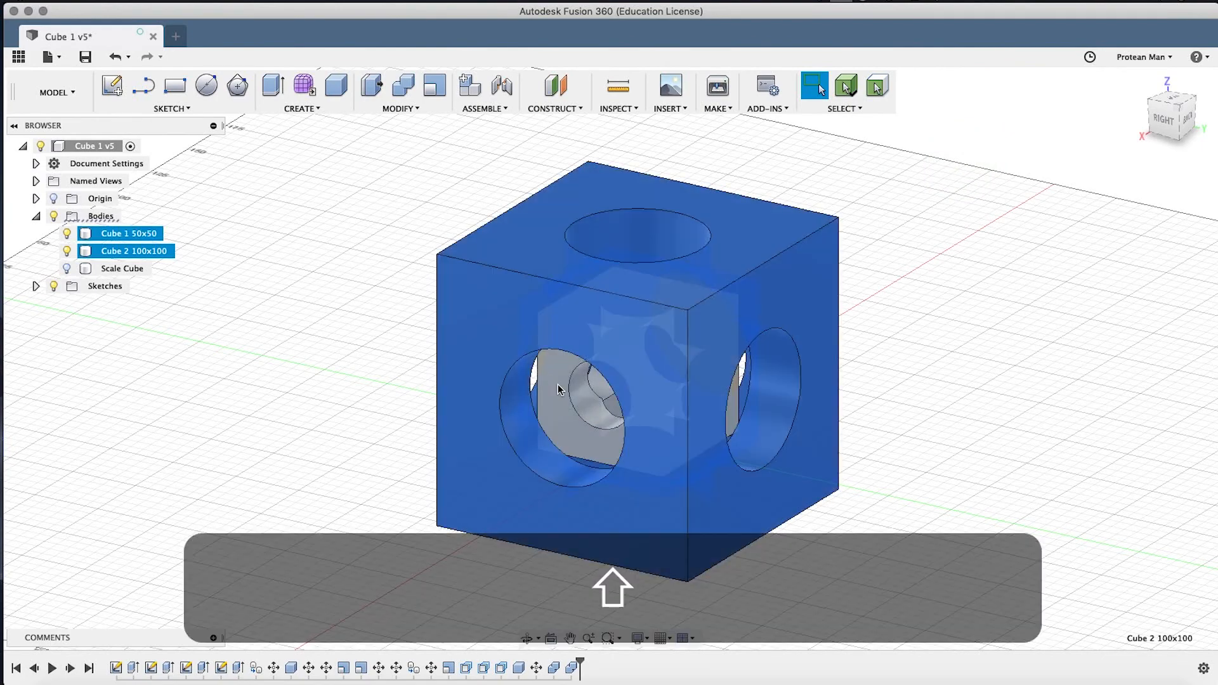
{"action": "scroll", "coordinate": [384, 314], "scroll_direction": "down", "scroll_amount": 3}
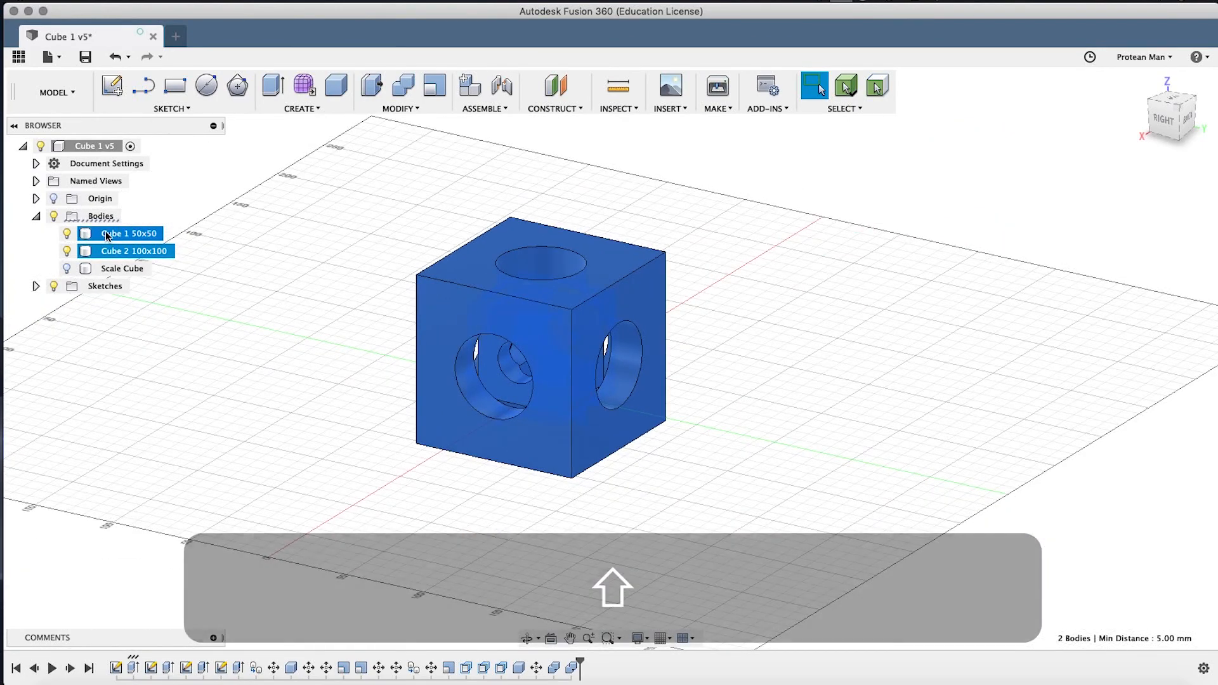
Select the Cube 1 50x50 and Cube 2 100x100 bodies together by their browser entries, view them, and clear the selection.
{"action": "left_click", "coordinate": [329, 264]}
{"action": "left_click", "coordinate": [135, 234]}
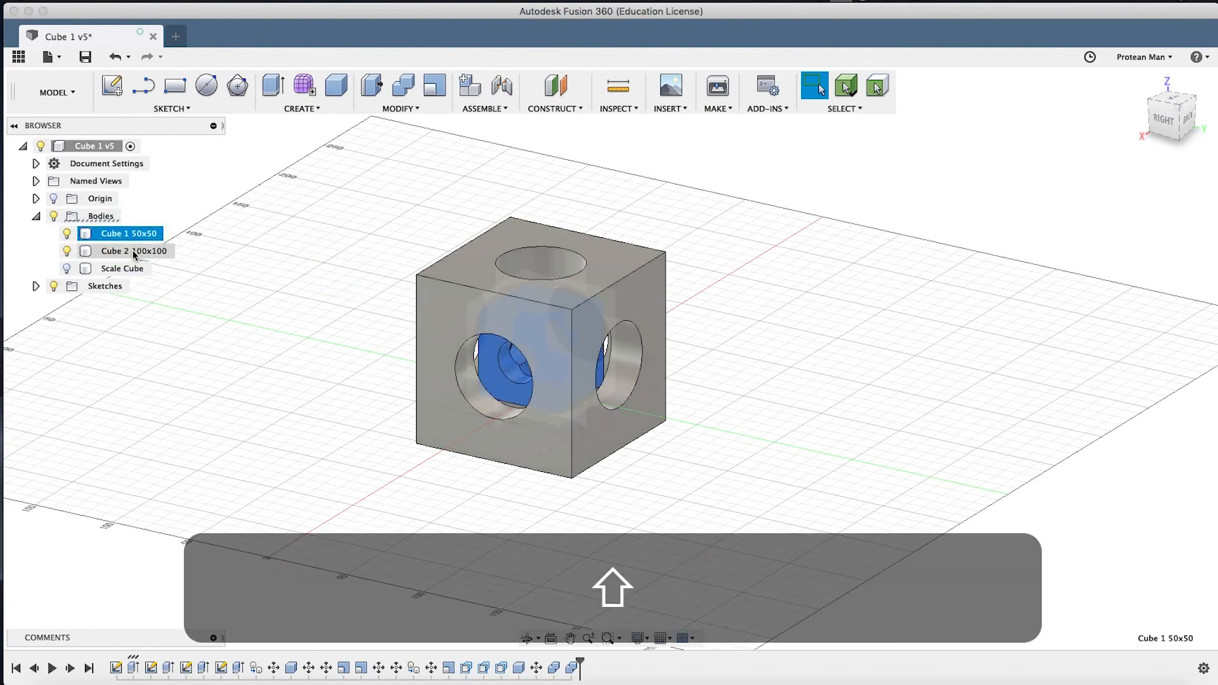
{"action": "left_click", "coordinate": [134, 252], "text": "shift"}
{"action": "left_click", "coordinate": [280, 255]}
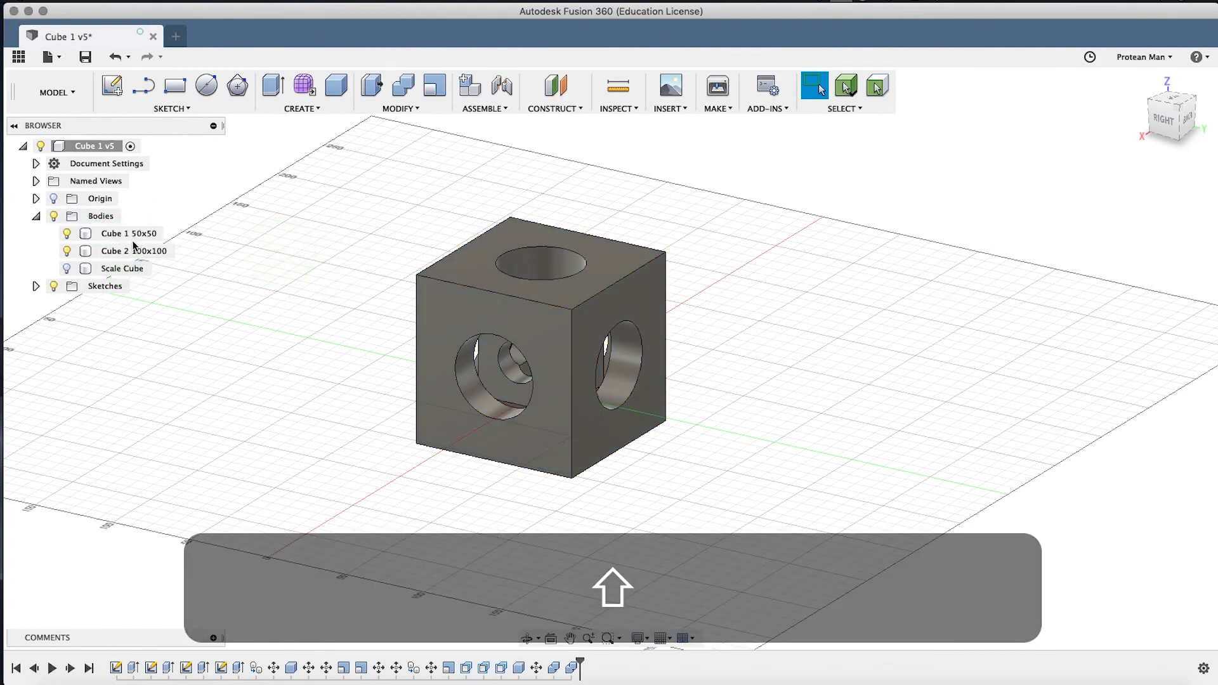
{"action": "left_click", "coordinate": [130, 239]}
{"action": "left_click", "coordinate": [135, 251], "text": "shift"}
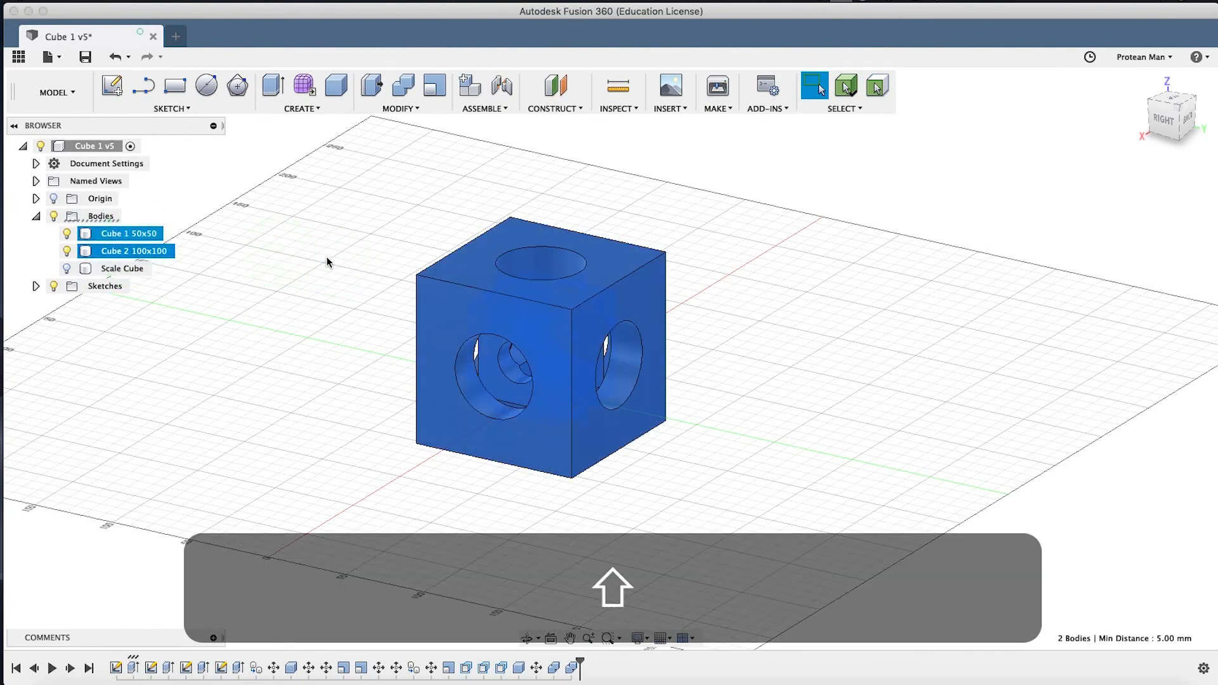
{"action": "middle_click_drag", "start_coordinate": [532, 262], "coordinate": [506, 264], "text": "shift"}
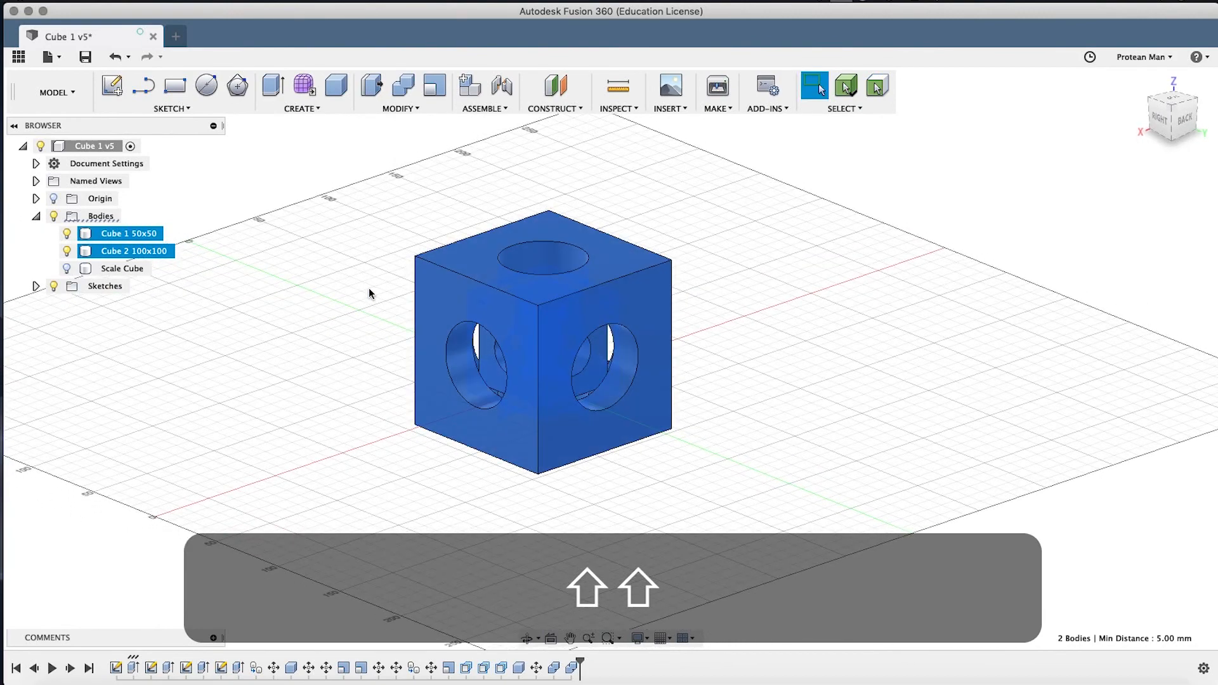
{"action": "middle_click_drag", "start_coordinate": [368, 294], "coordinate": [431, 296]}
{"action": "left_click", "coordinate": [462, 221]}
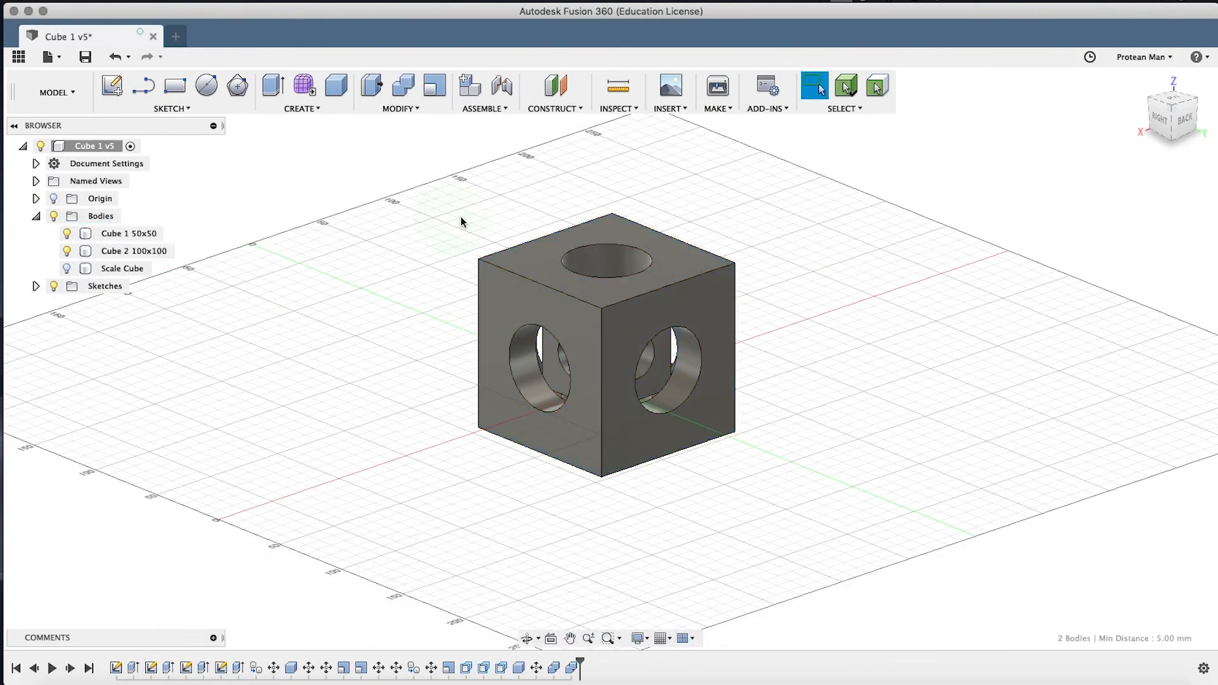
Select both cube bodies together and create components from them.
{"action": "left_click", "coordinate": [567, 301]}
{"action": "left_click", "coordinate": [554, 348], "text": "shift"}
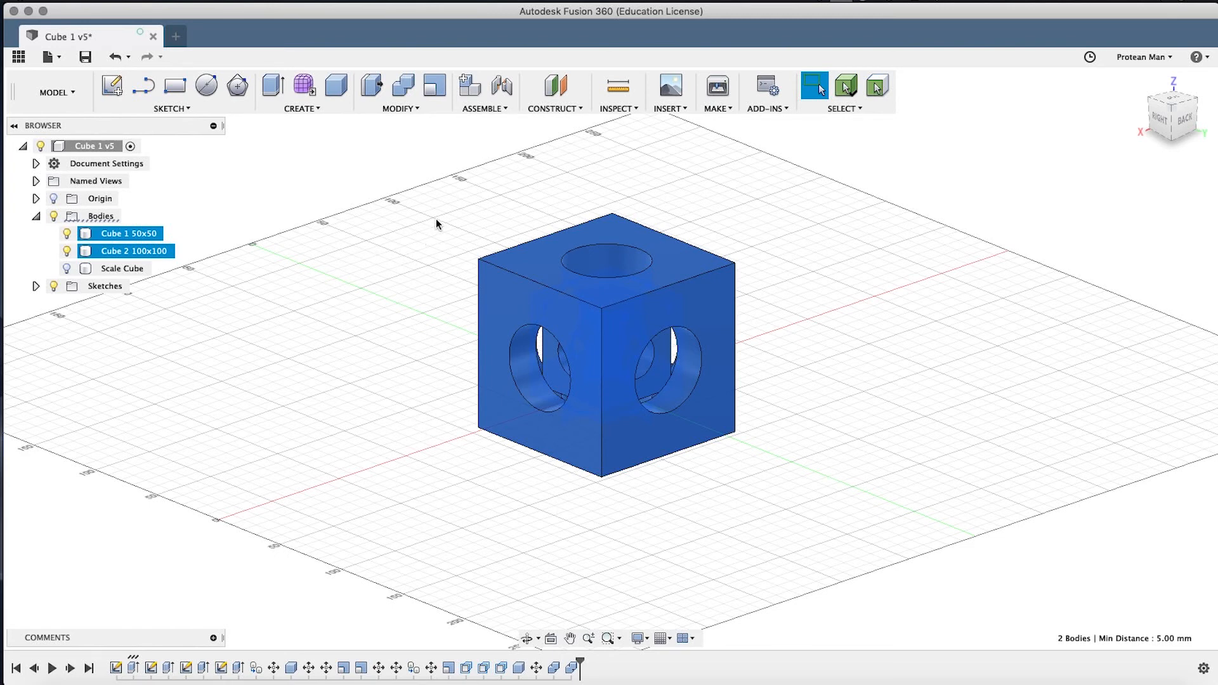
{"action": "left_click", "coordinate": [577, 228]}
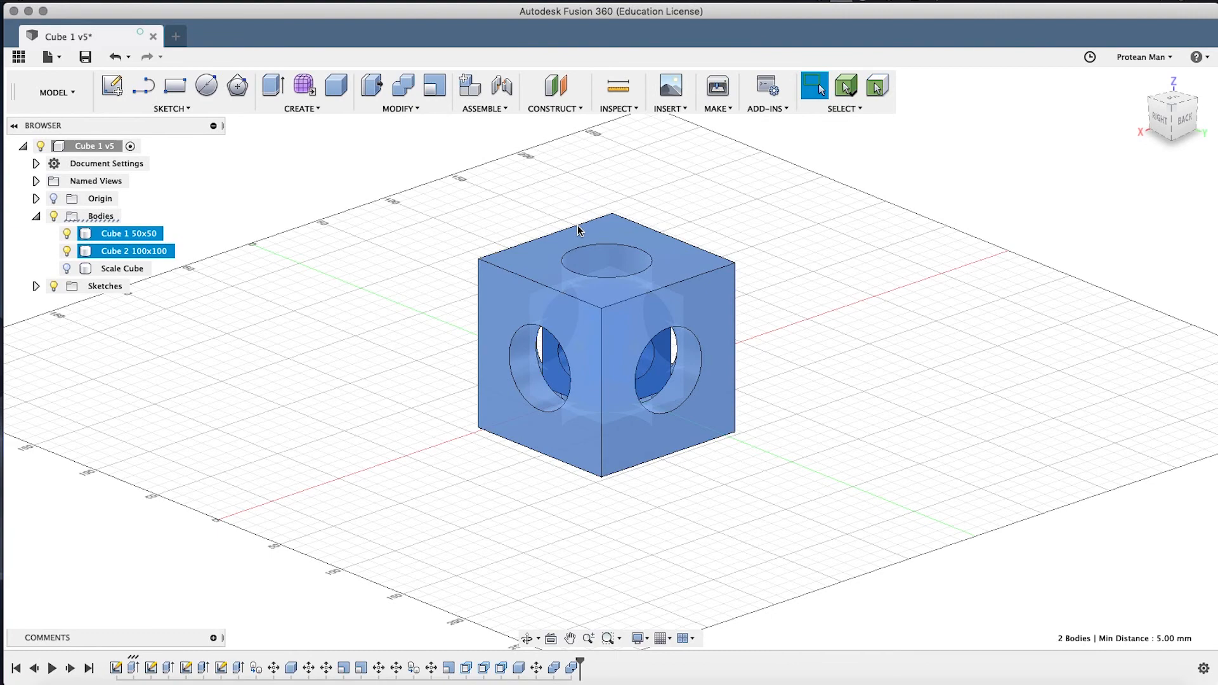
{"action": "right_click", "coordinate": [578, 229]}
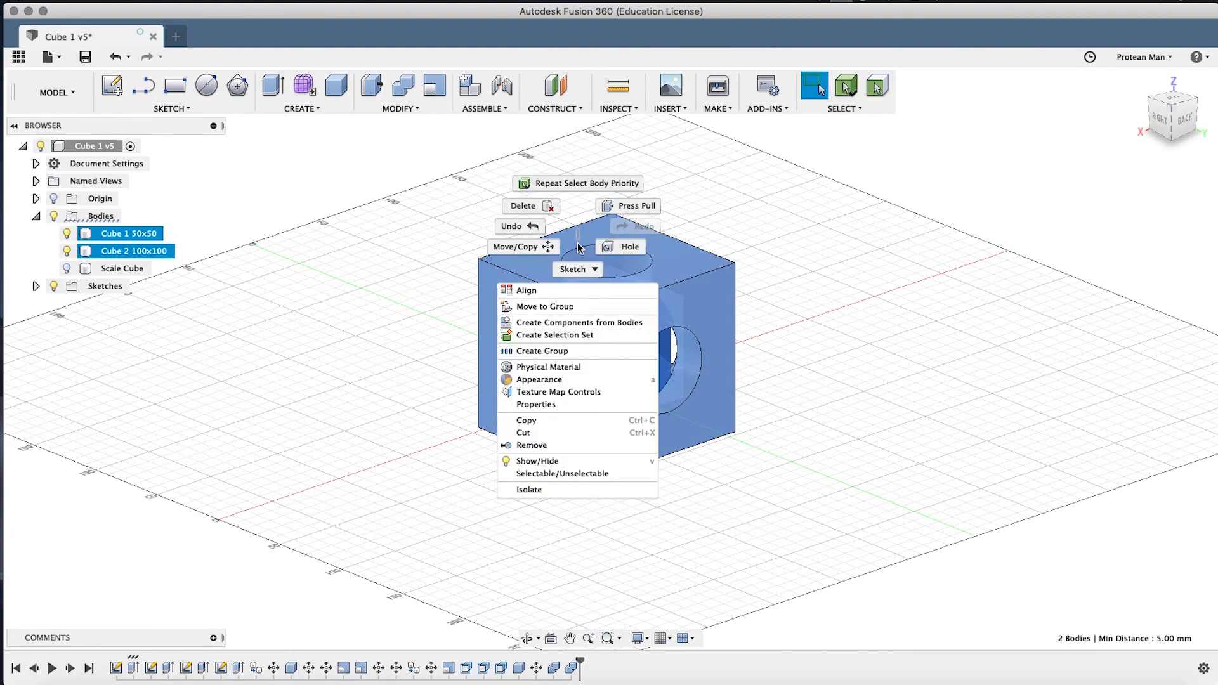
{"action": "left_click", "coordinate": [581, 229]}
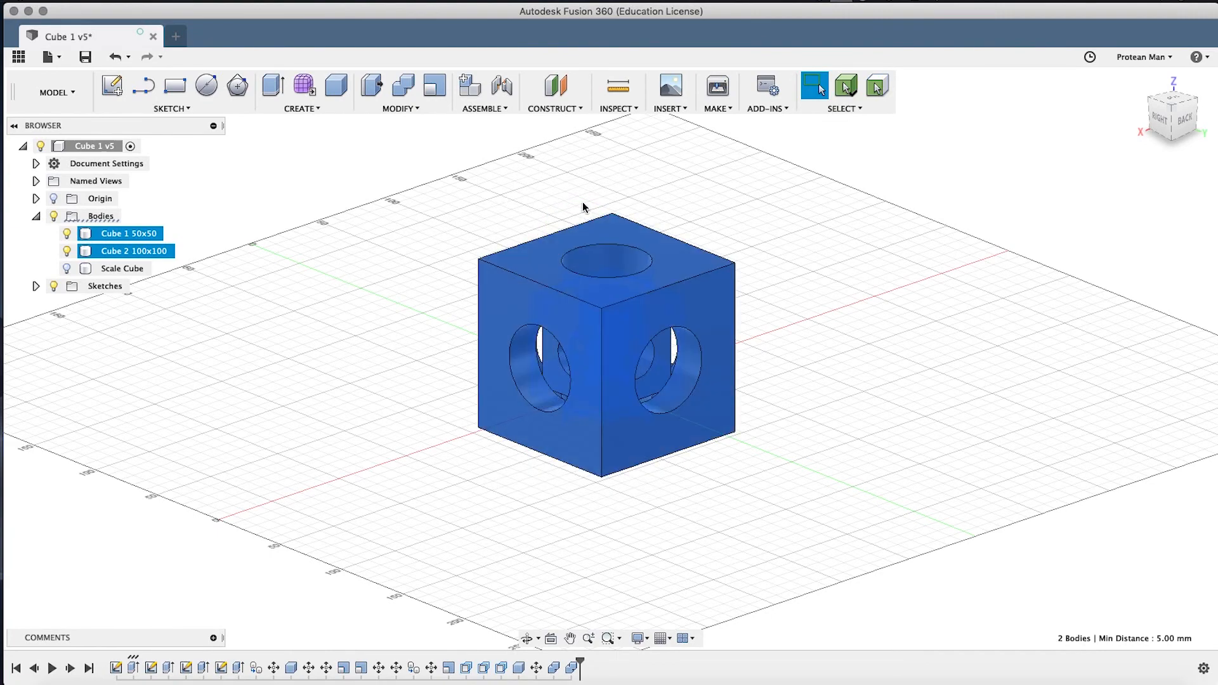
{"action": "right_click", "coordinate": [588, 230]}
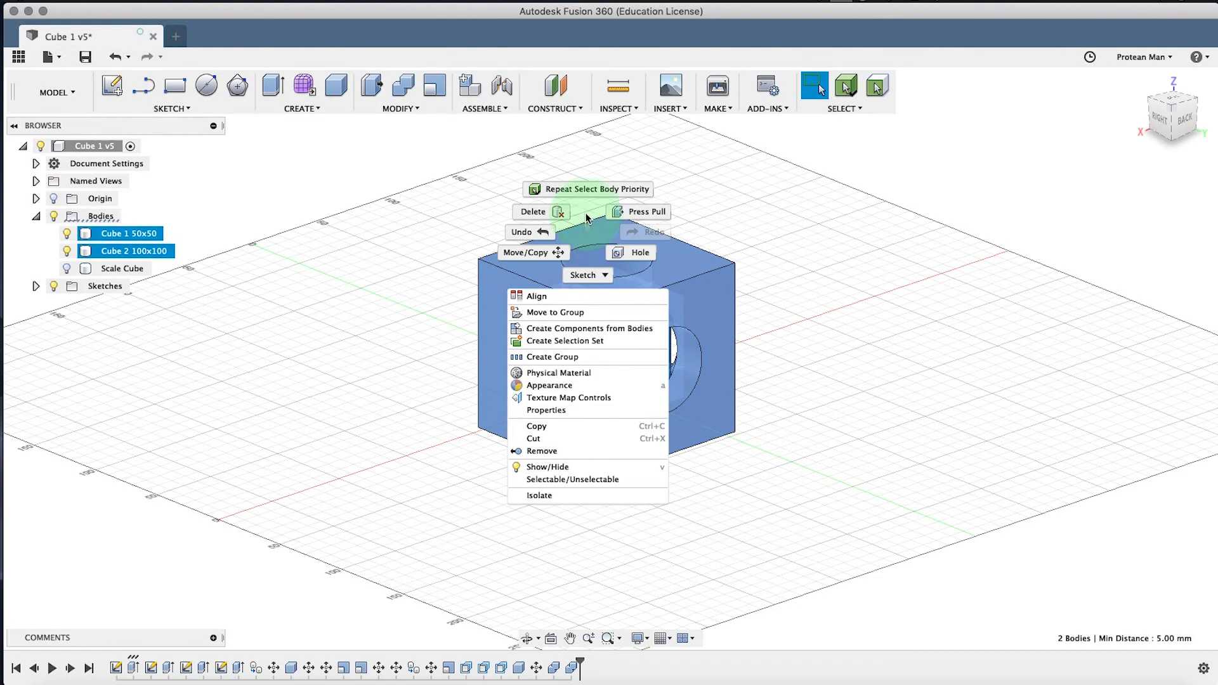
{"action": "left_click", "coordinate": [621, 165]}
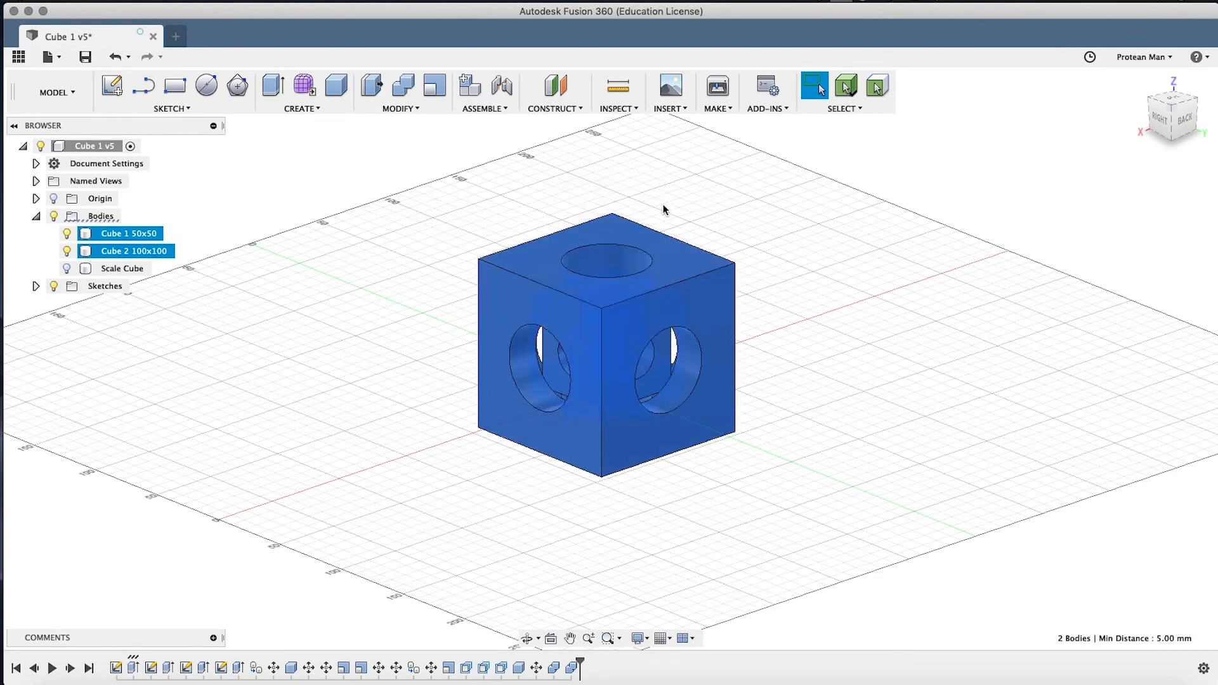
{"action": "right_click", "coordinate": [767, 243]}
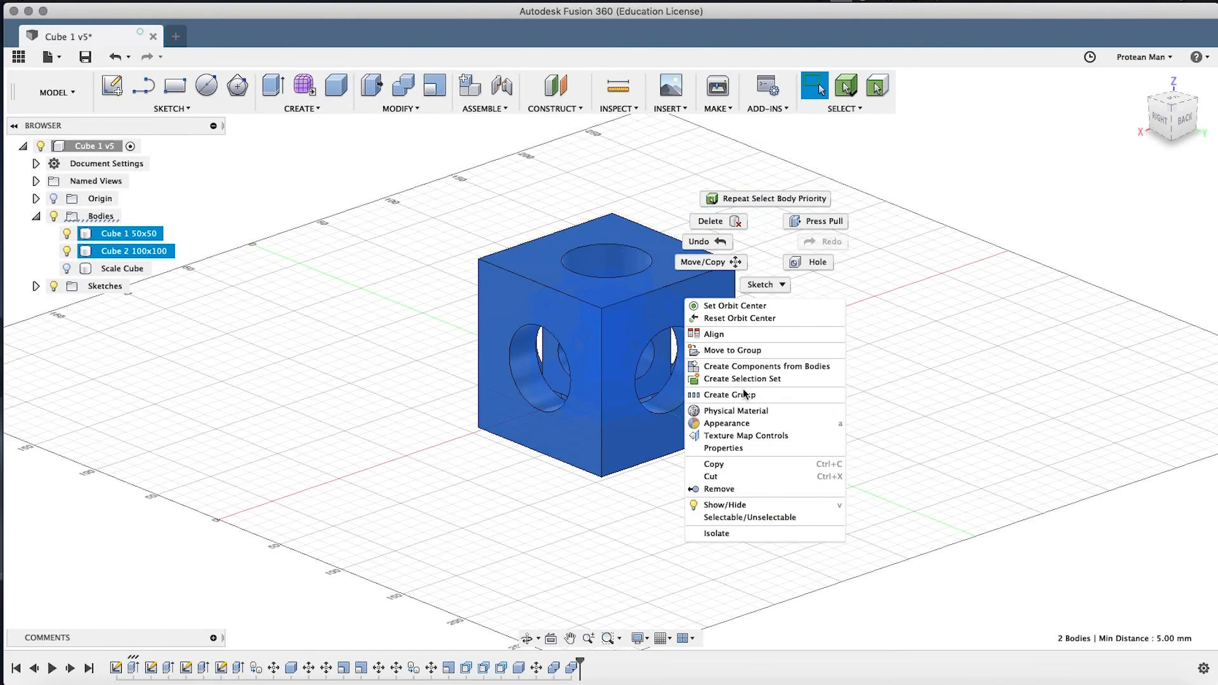
{"action": "left_click", "coordinate": [753, 368]}
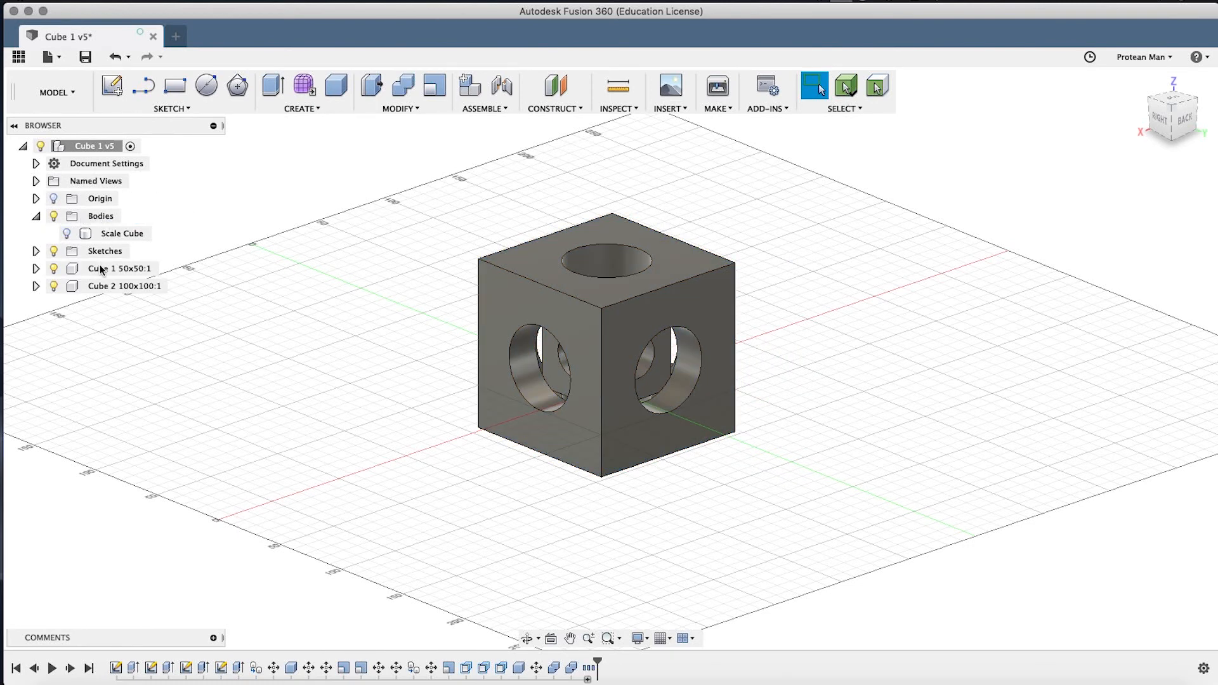
Collapse the root Bodies folder and examine the origin and body contained in the Cube 1 50x50 component.
{"action": "left_click", "coordinate": [36, 216]}
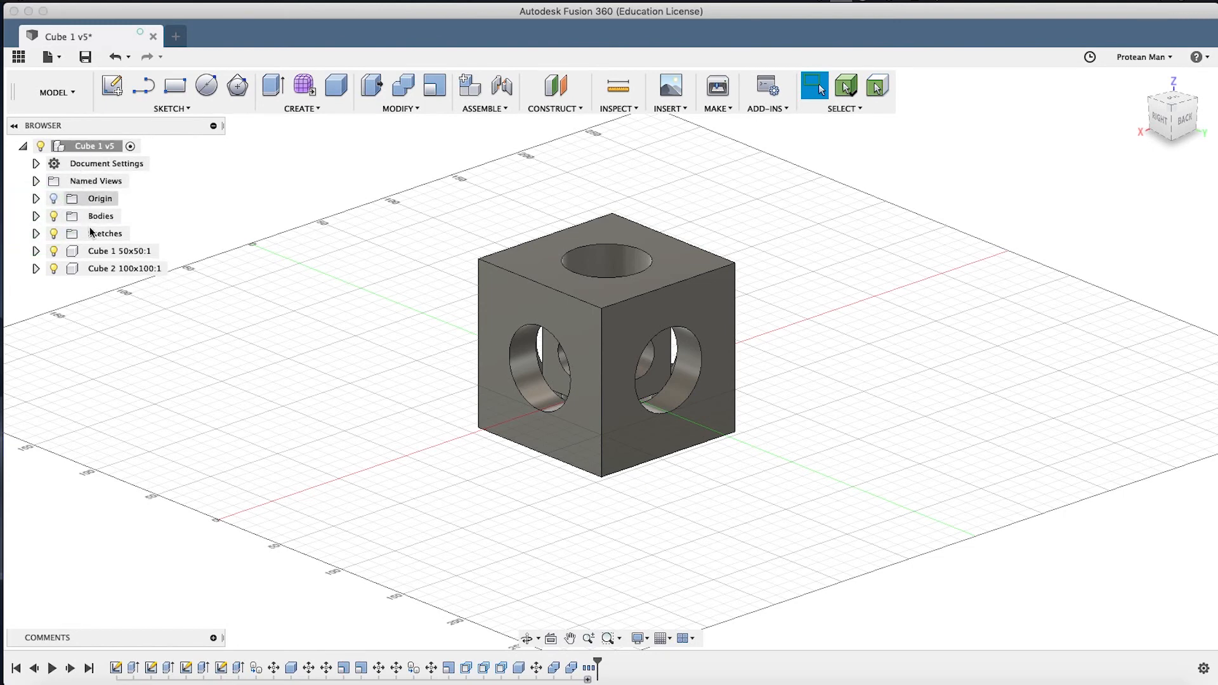
{"action": "left_click", "coordinate": [23, 148]}
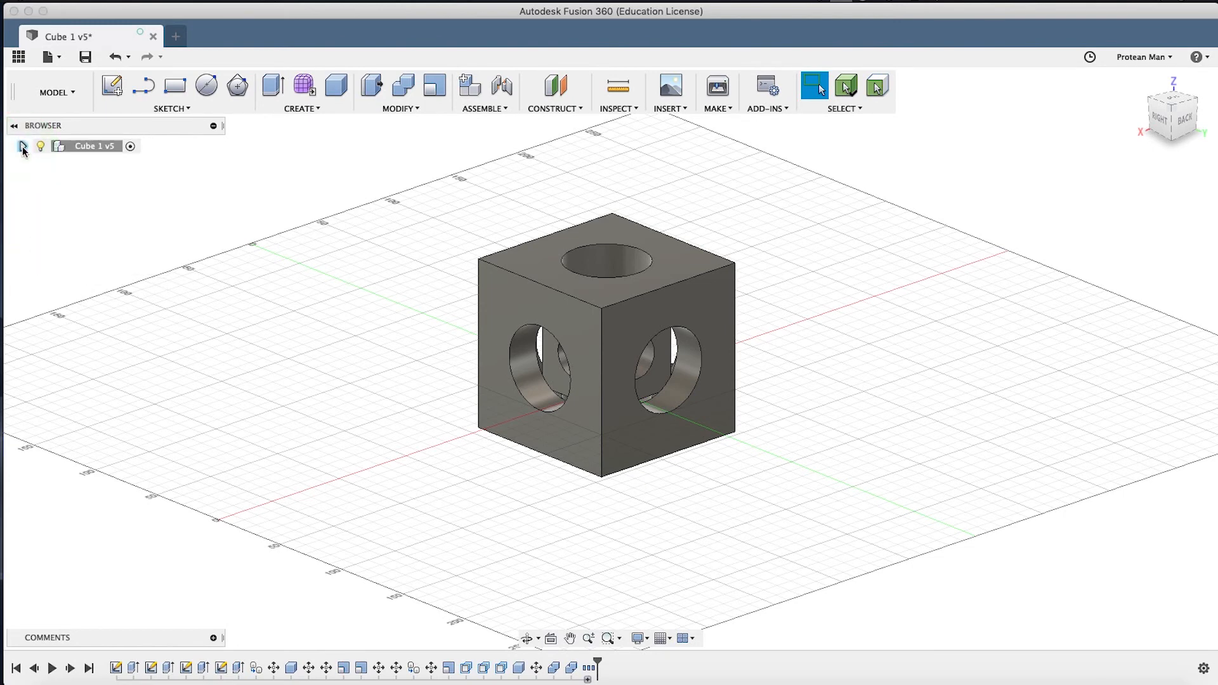
{"action": "left_click", "coordinate": [23, 147]}
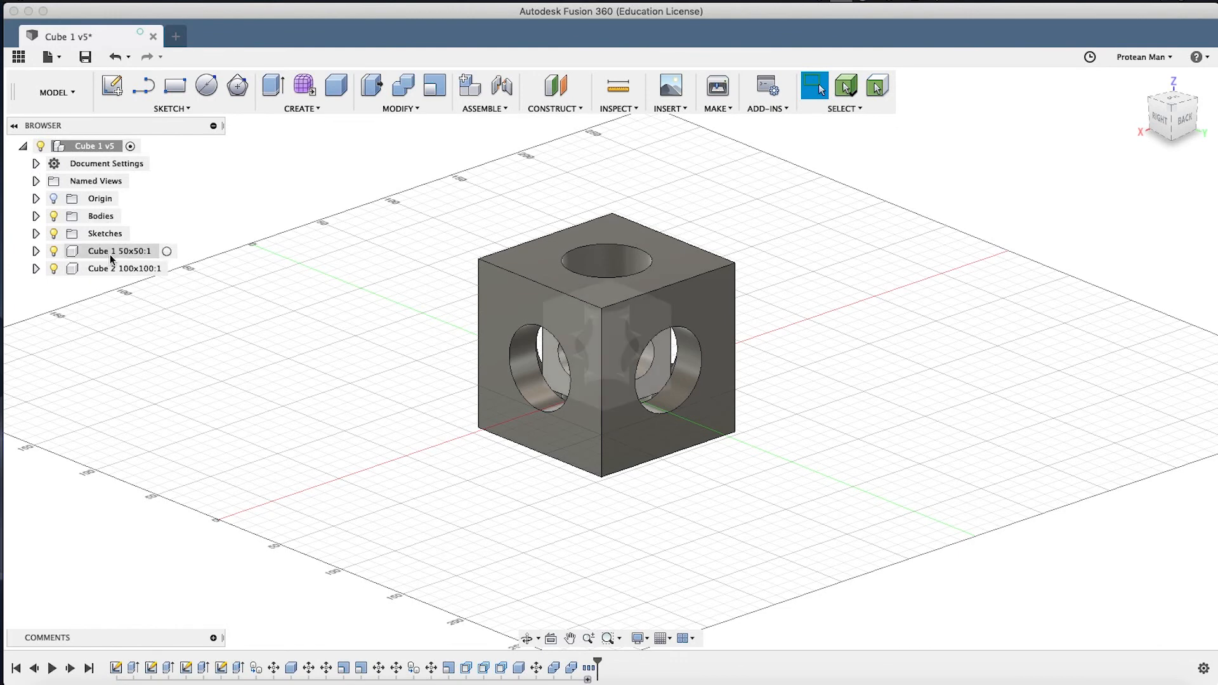
{"action": "left_click", "coordinate": [36, 251]}
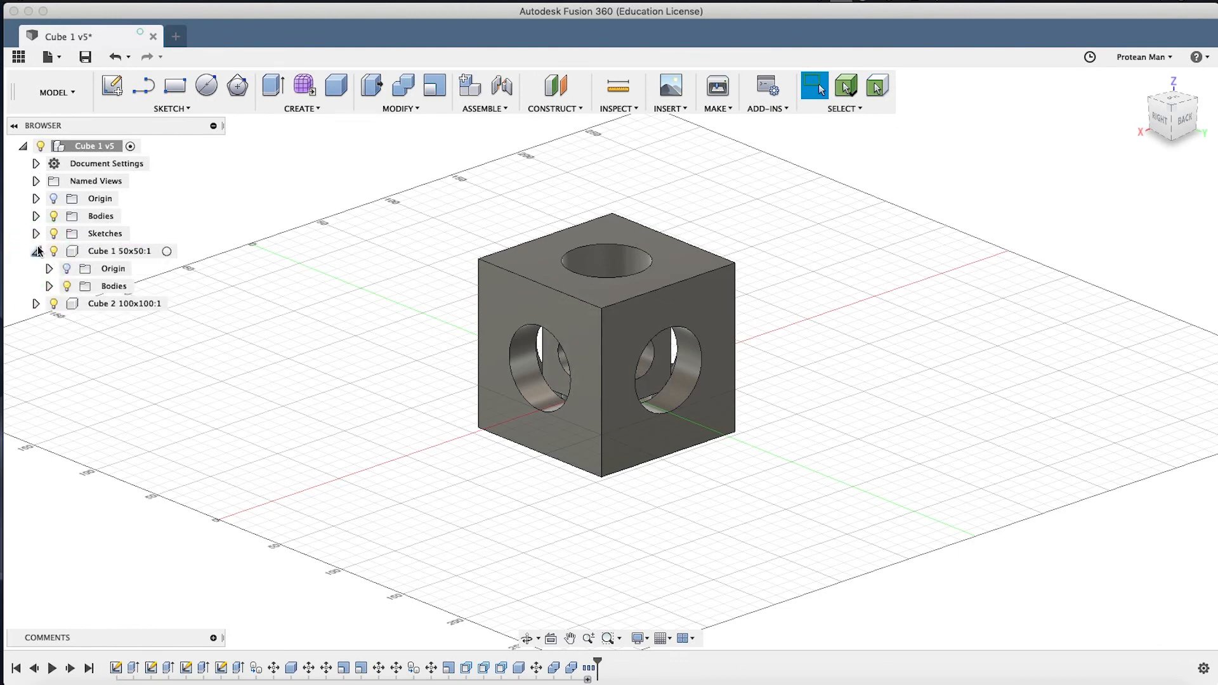
{"action": "left_click", "coordinate": [36, 251]}
{"action": "left_click", "coordinate": [36, 251]}
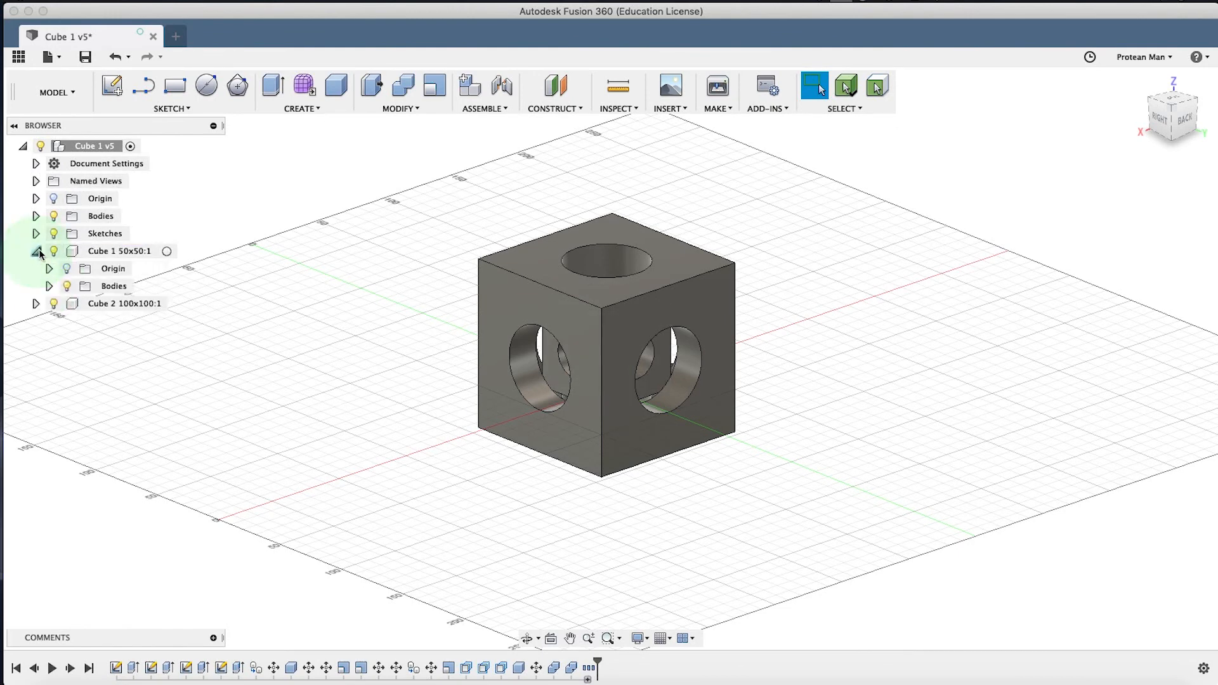
{"action": "left_click", "coordinate": [95, 269]}
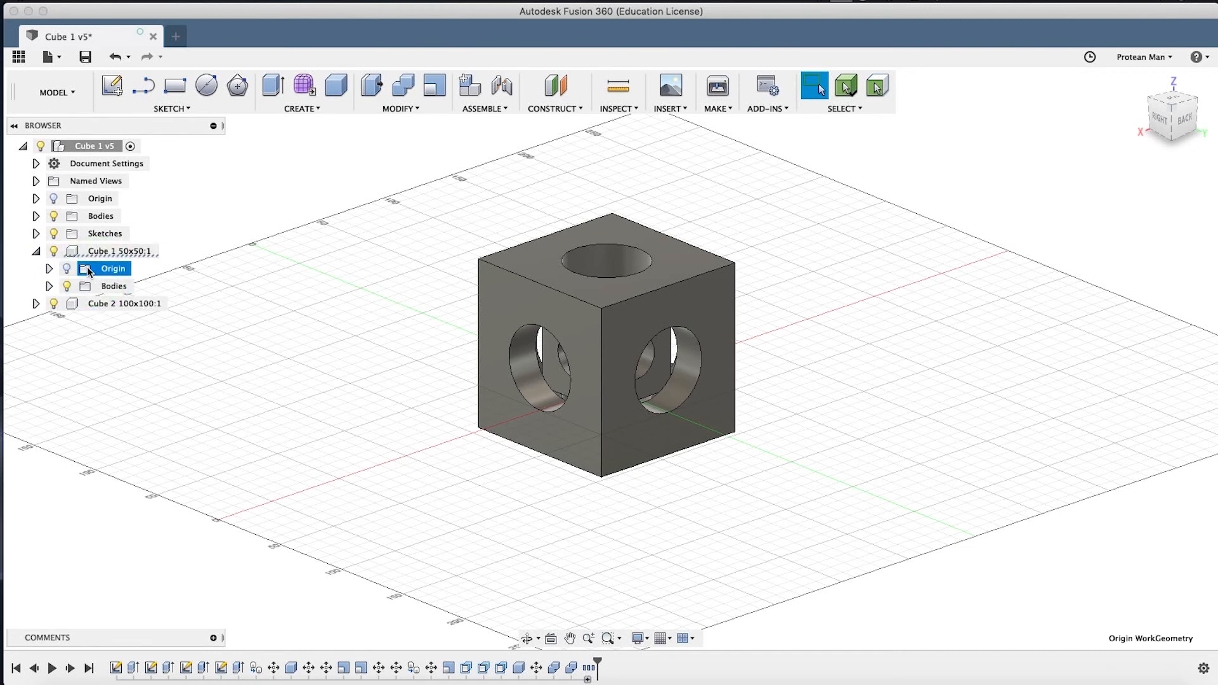
{"action": "left_click", "coordinate": [49, 286]}
{"action": "left_click", "coordinate": [108, 303]}
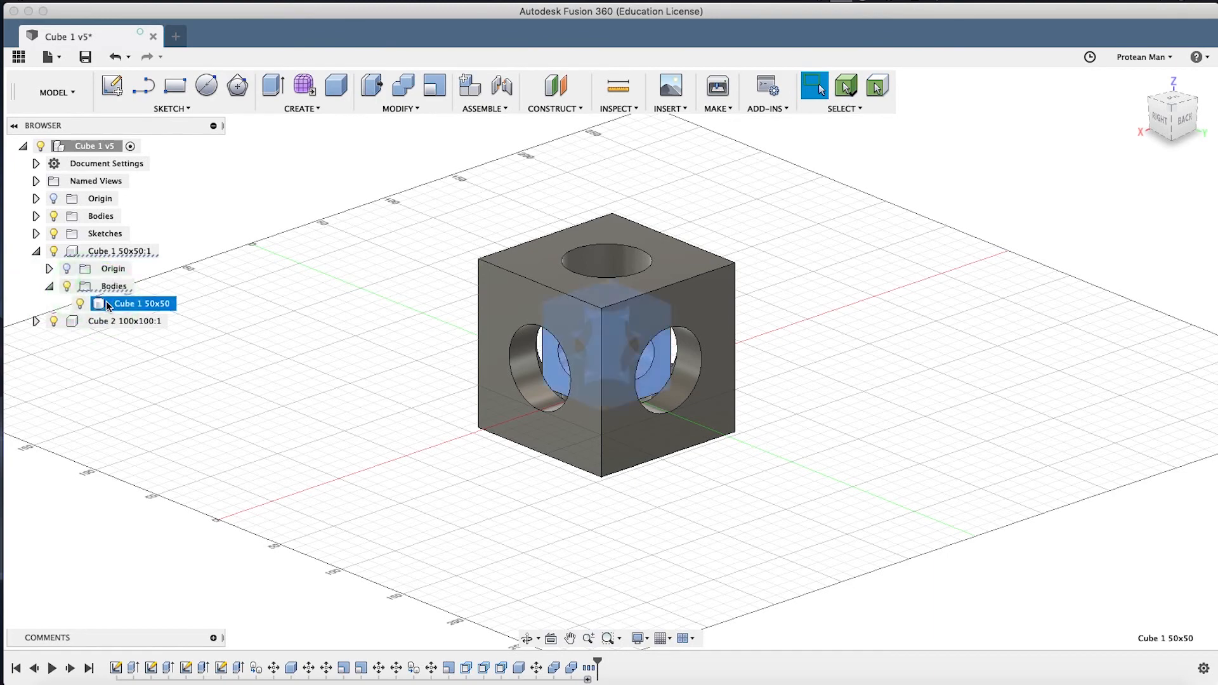
{"action": "left_click", "coordinate": [243, 296]}
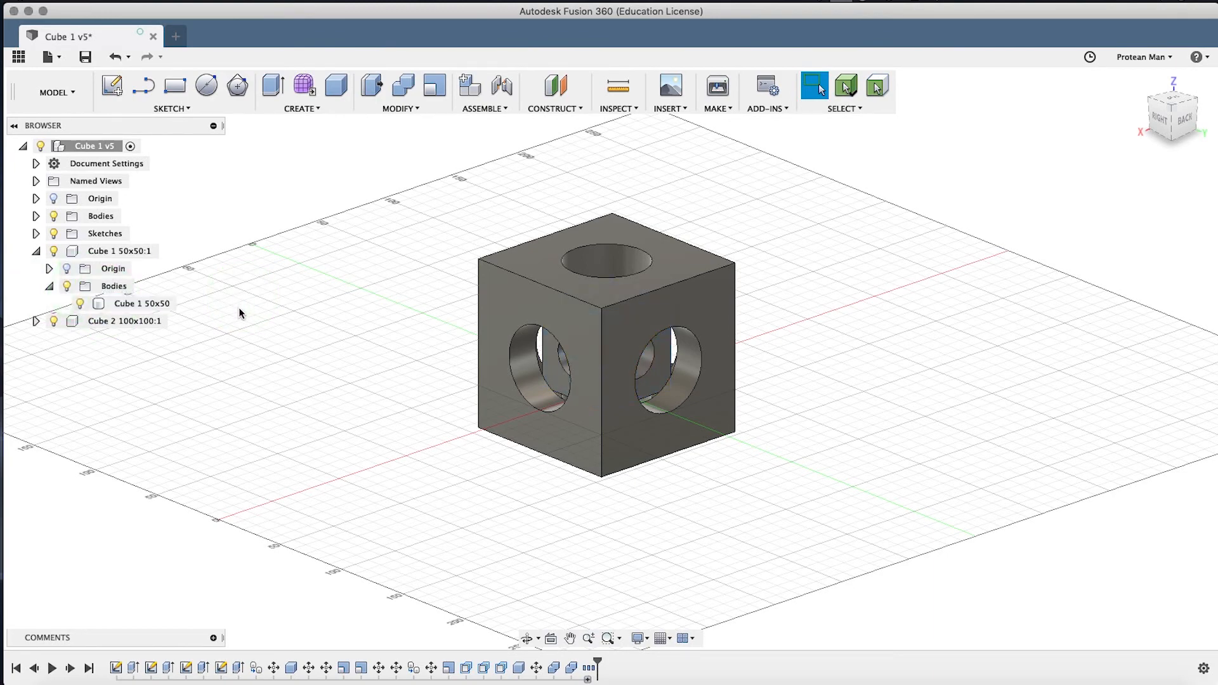
{"action": "left_click", "coordinate": [49, 286]}
{"action": "left_click", "coordinate": [37, 251]}
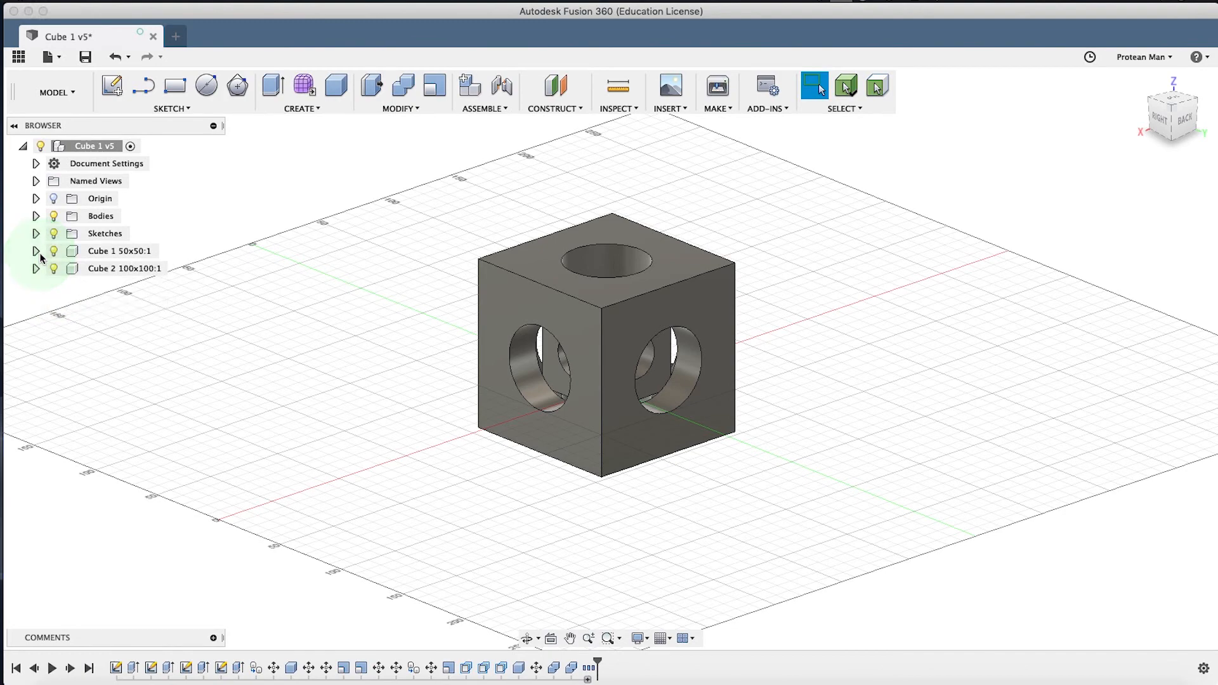
Highlight the Cube 1 50x50 and Cube 2 100x100 components in turn and clear the selection.
{"action": "left_click", "coordinate": [82, 251]}
{"action": "left_click", "coordinate": [113, 269]}
{"action": "left_click", "coordinate": [298, 339]}
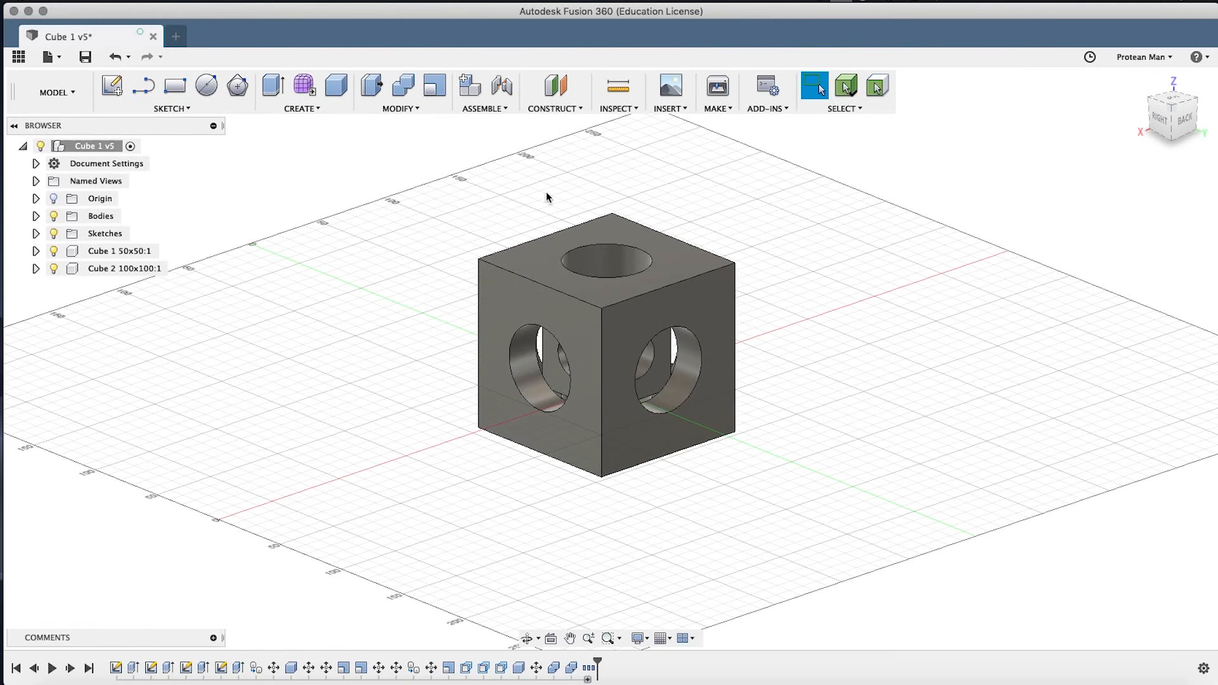
Save the design as a new version with the description "User Saved".
{"action": "left_click", "coordinate": [302, 222]}
{"action": "key", "text": "ctrl+s"}
{"action": "key", "text": "super+a"}
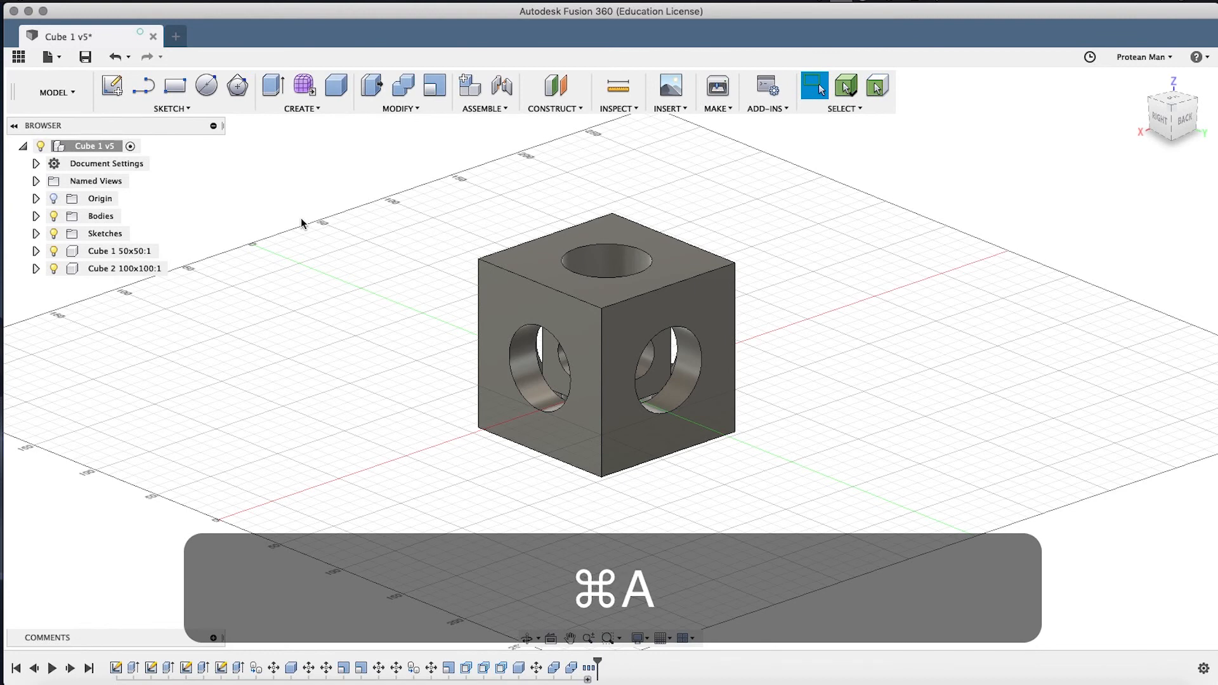
{"action": "key", "text": "super+s"}
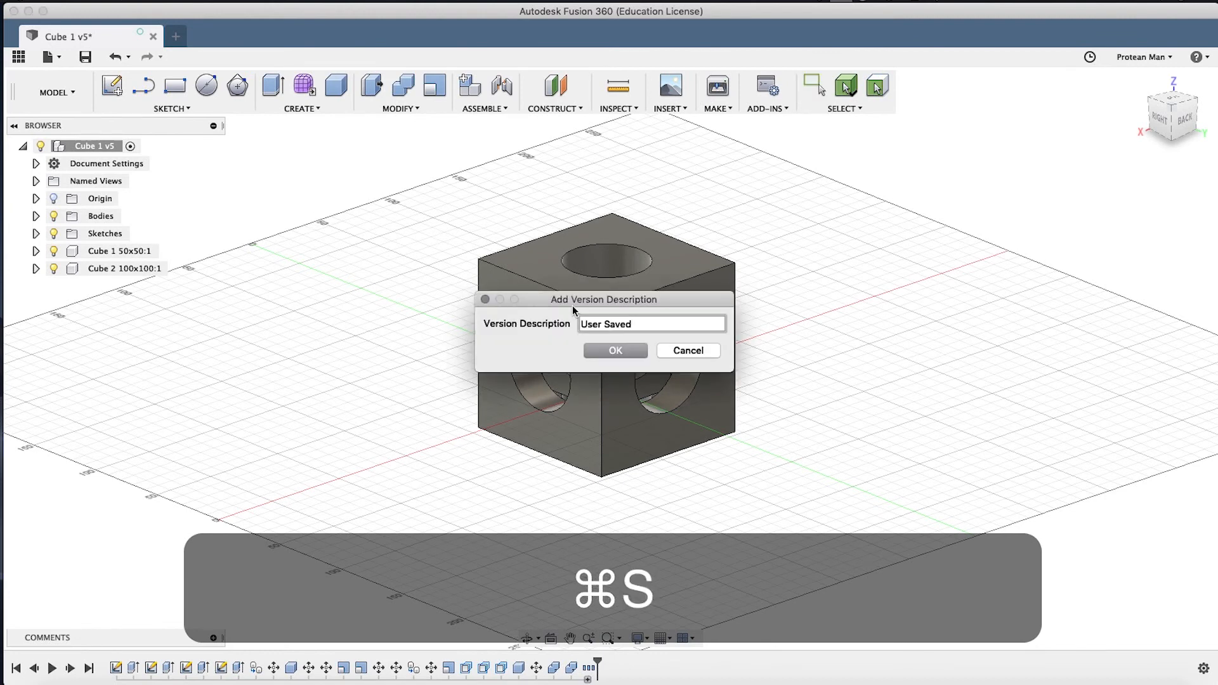
{"action": "left_click", "coordinate": [614, 351]}
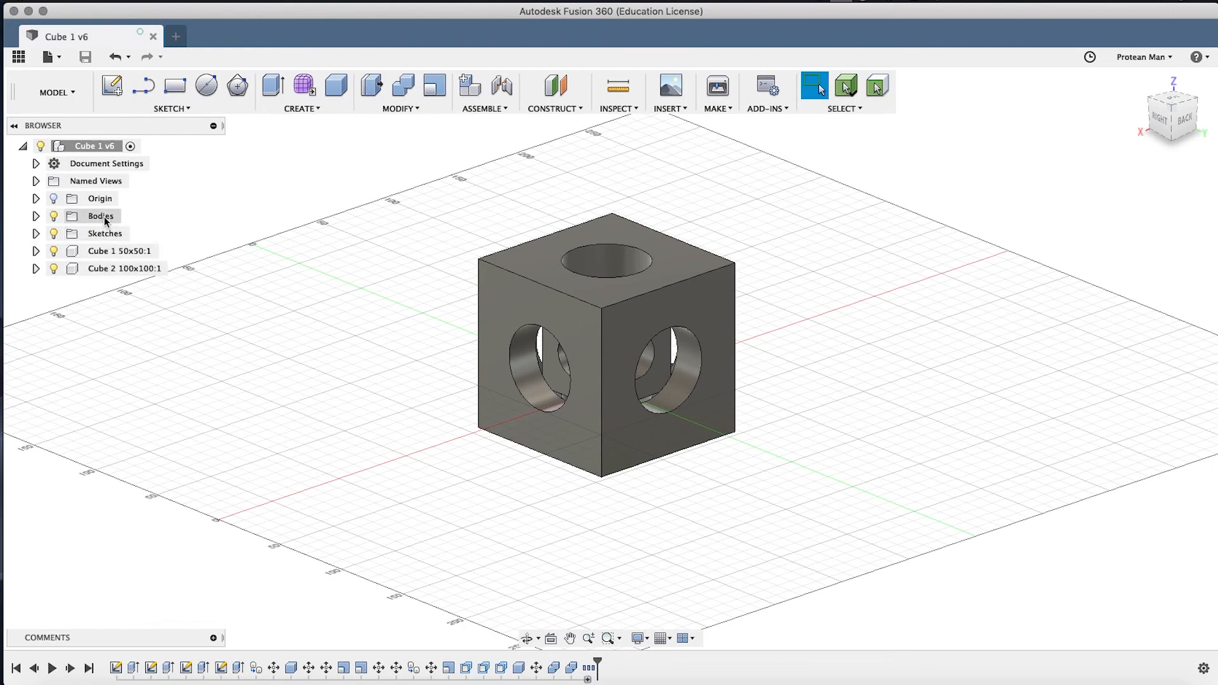
Check the root Bodies folder and identify the inner and outer cube components by selecting each one.
{"action": "left_click", "coordinate": [37, 219]}
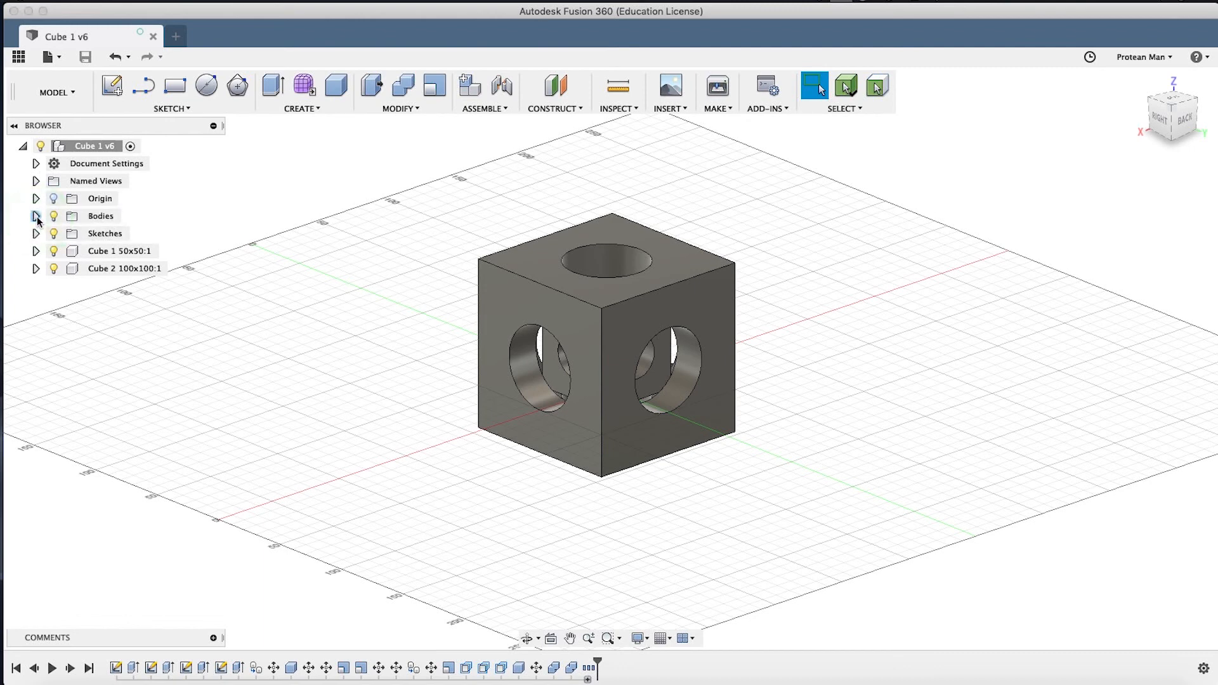
{"action": "left_click", "coordinate": [36, 216]}
{"action": "left_click", "coordinate": [99, 251]}
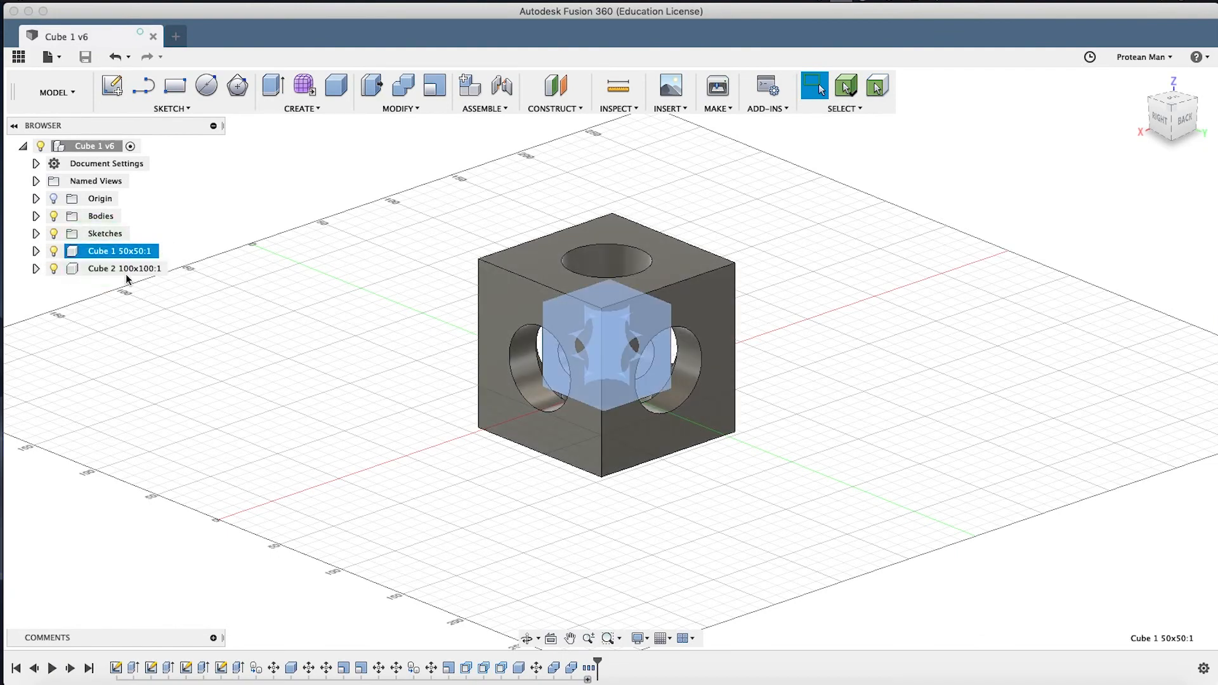
{"action": "left_click", "coordinate": [102, 269]}
{"action": "left_click", "coordinate": [246, 325]}
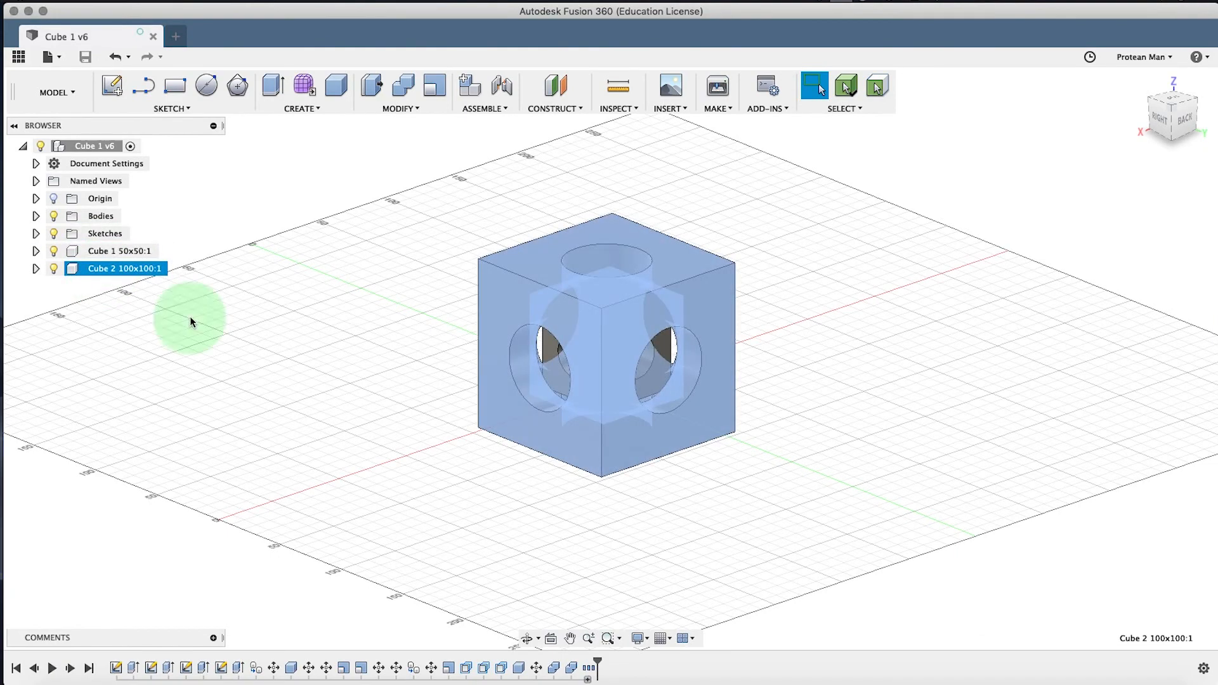
Rename the Cube 2 100x100 component as Impossible Cube and clear the selection.
{"action": "left_click", "coordinate": [119, 268]}
{"action": "double_click", "coordinate": [111, 269]}
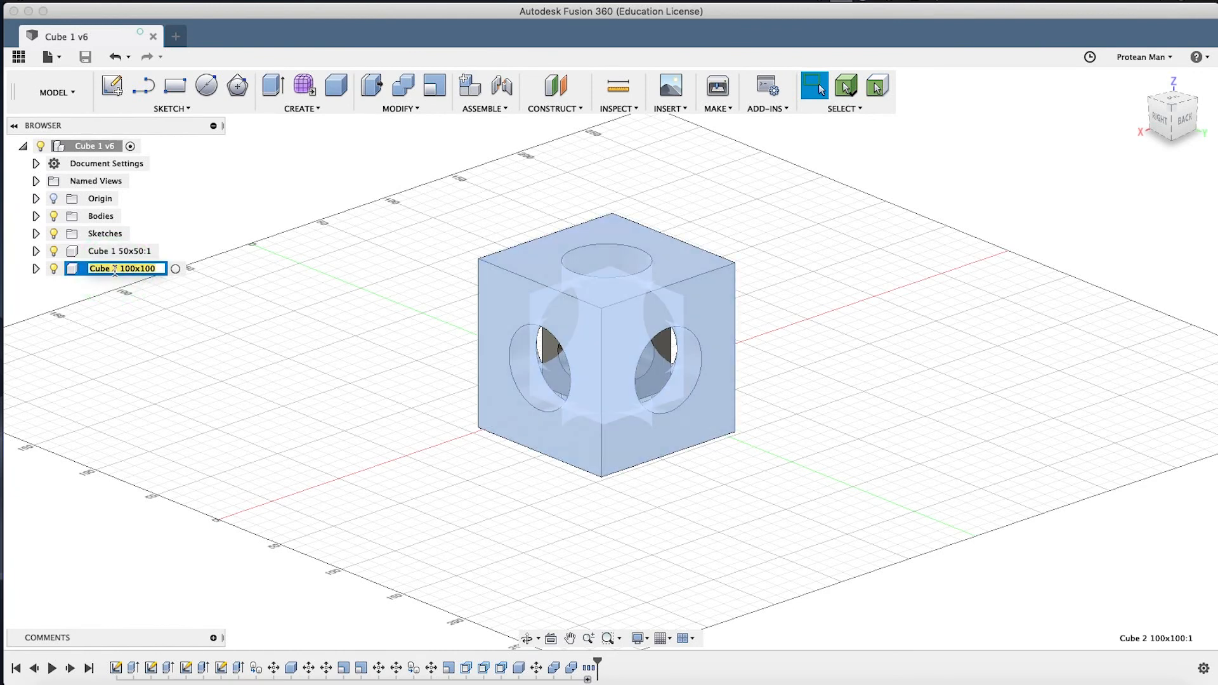
{"action": "type", "text": "Imposs"}
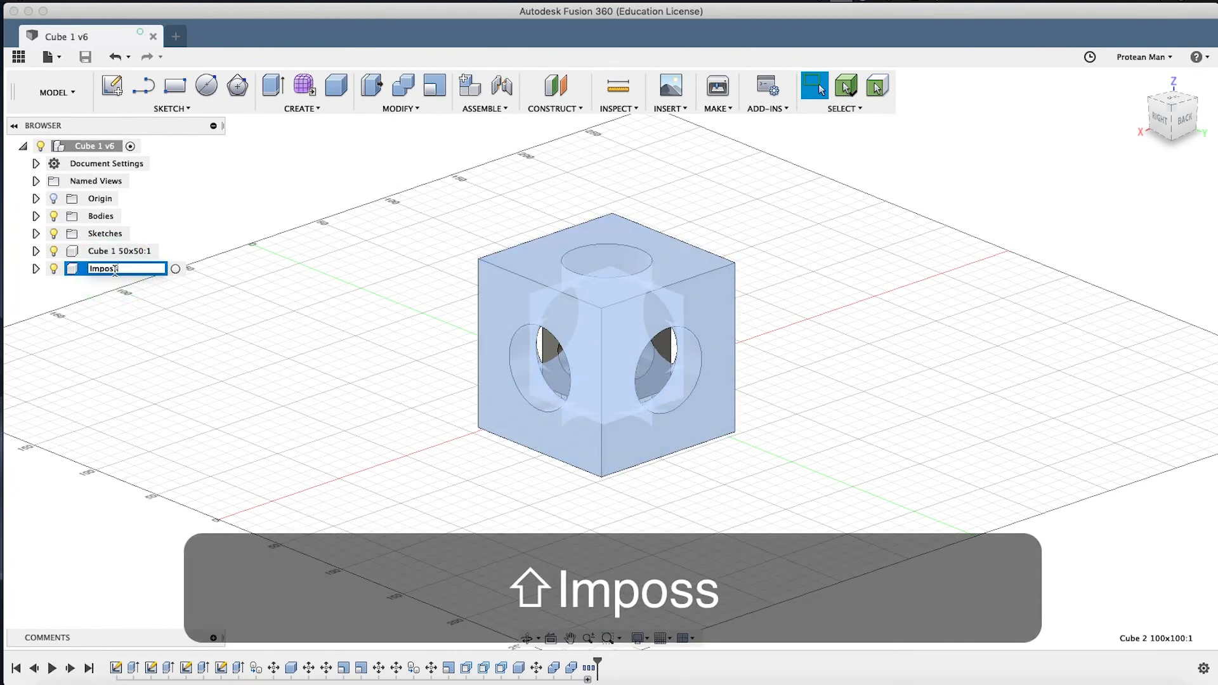
{"action": "type", "text": "ible Cube"}
{"action": "key", "text": "Return"}
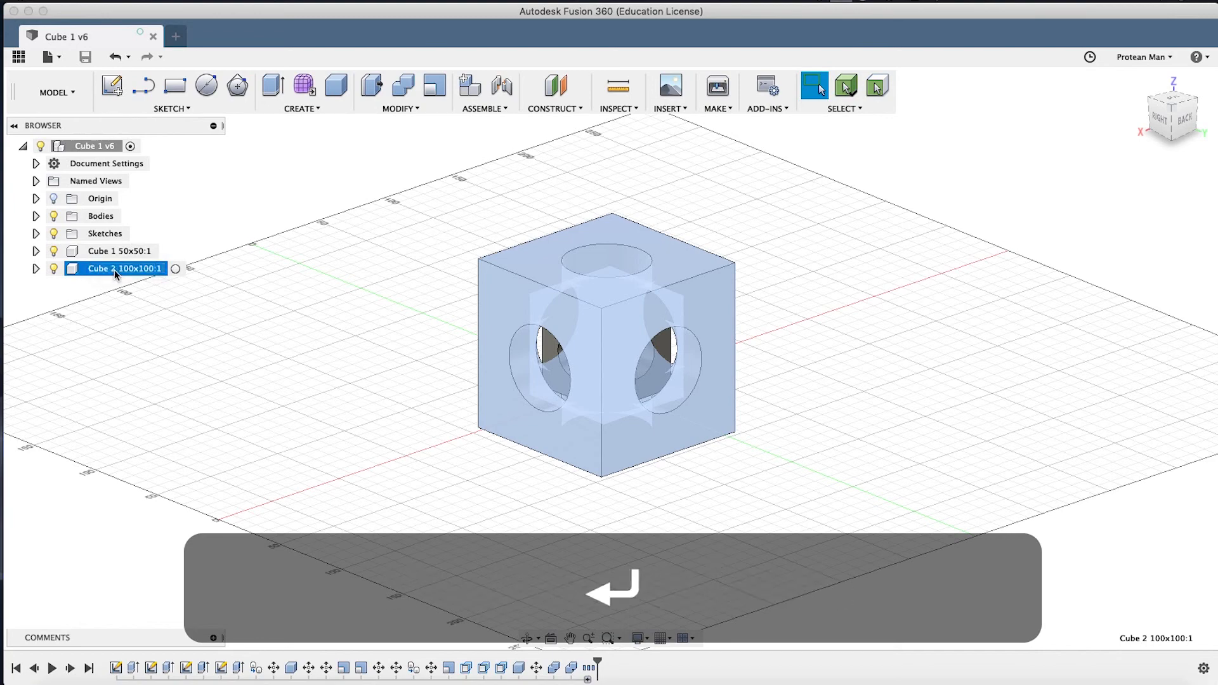
{"action": "left_click", "coordinate": [117, 272]}
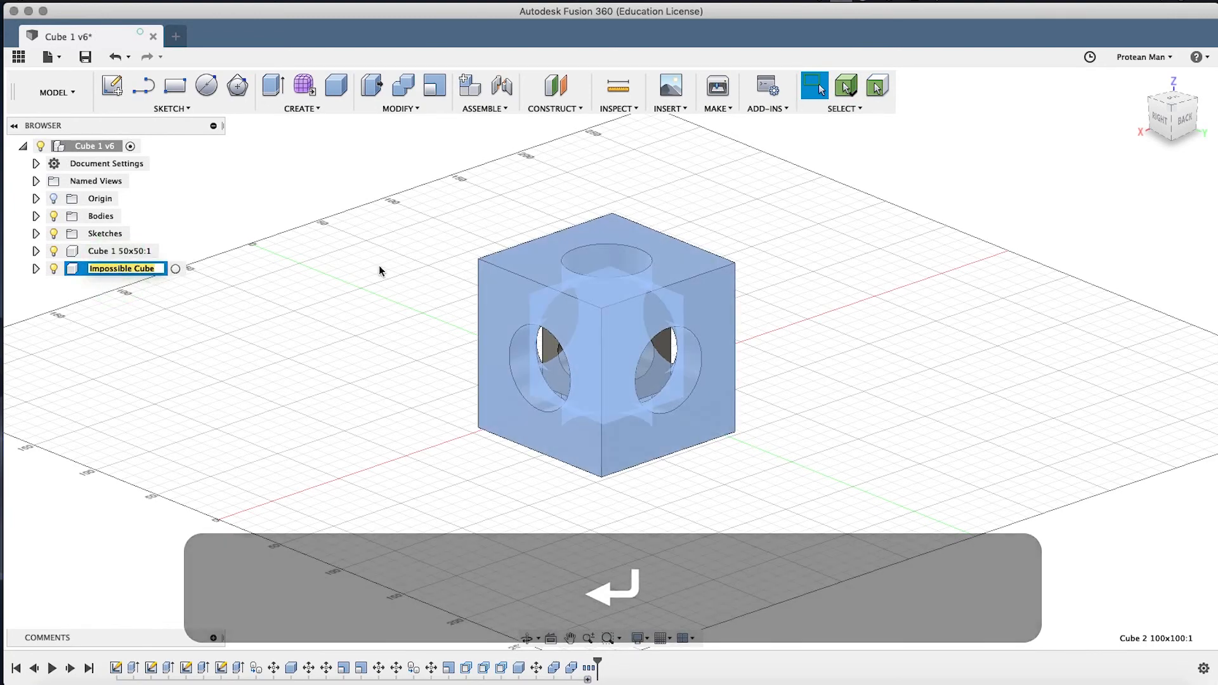
{"action": "left_click", "coordinate": [379, 267]}
Identify the inner and outer cubes by selecting them in the model and matching the inner one to the Cube 1 50x50 component.
{"action": "left_click", "coordinate": [546, 345]}
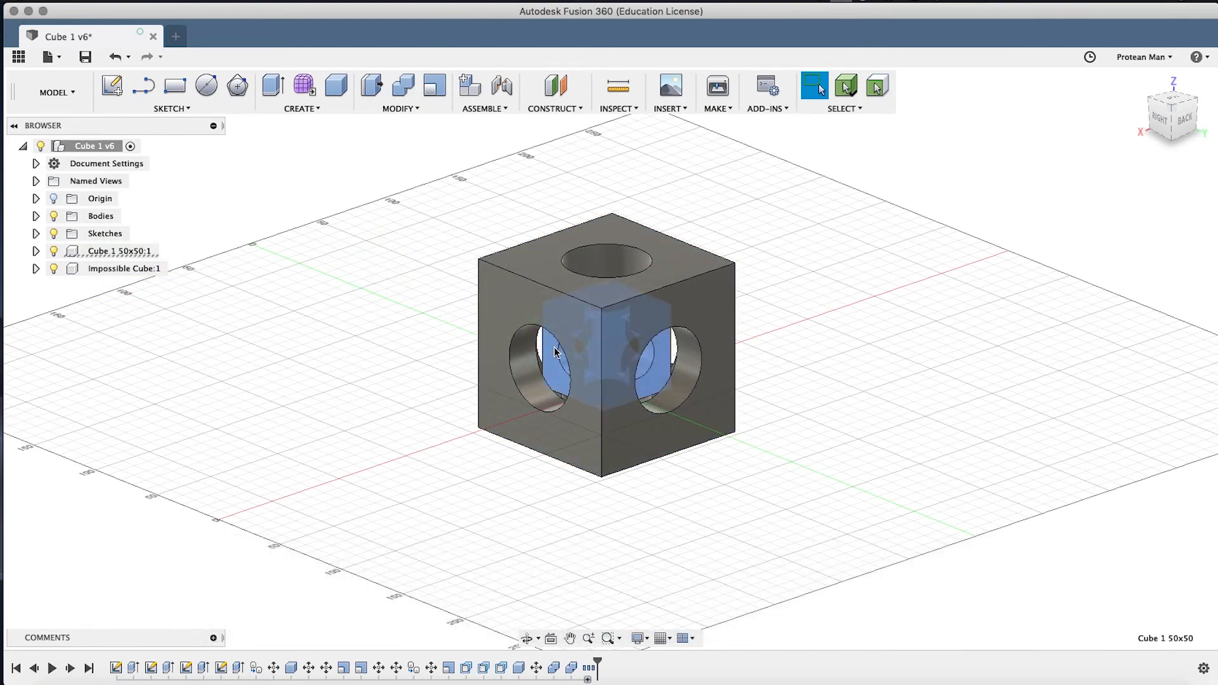
{"action": "left_click", "coordinate": [99, 251]}
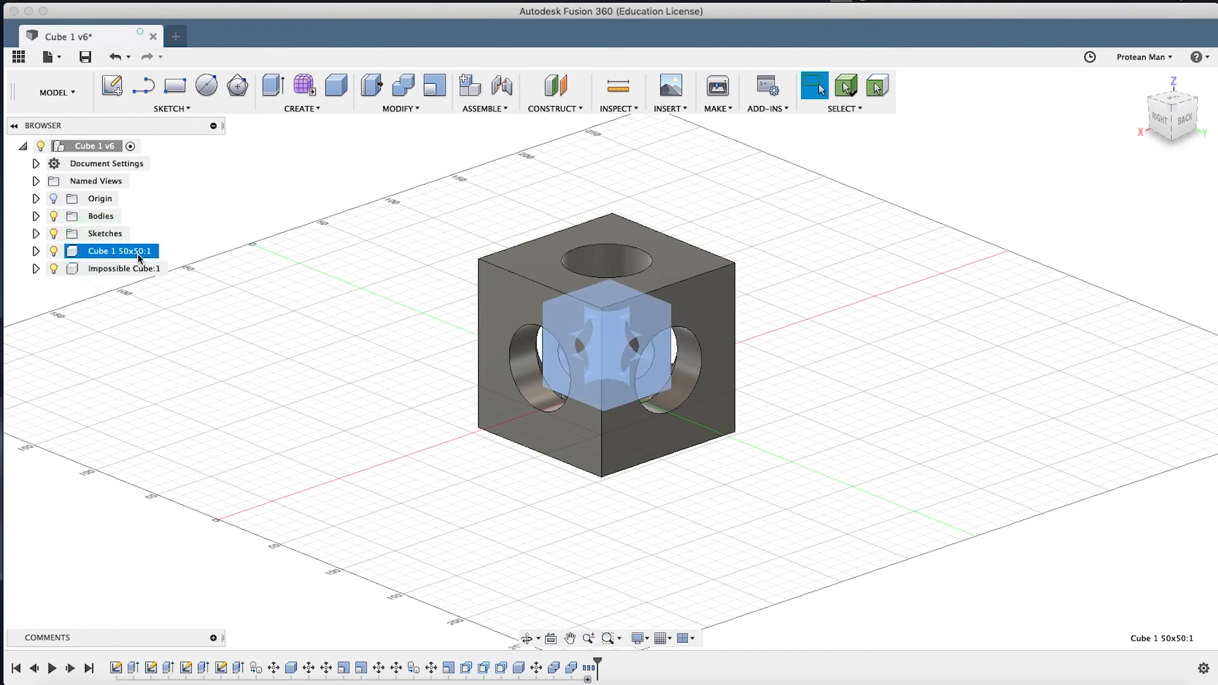
{"action": "left_click", "coordinate": [283, 257]}
{"action": "left_click", "coordinate": [129, 249]}
{"action": "left_click", "coordinate": [470, 324]}
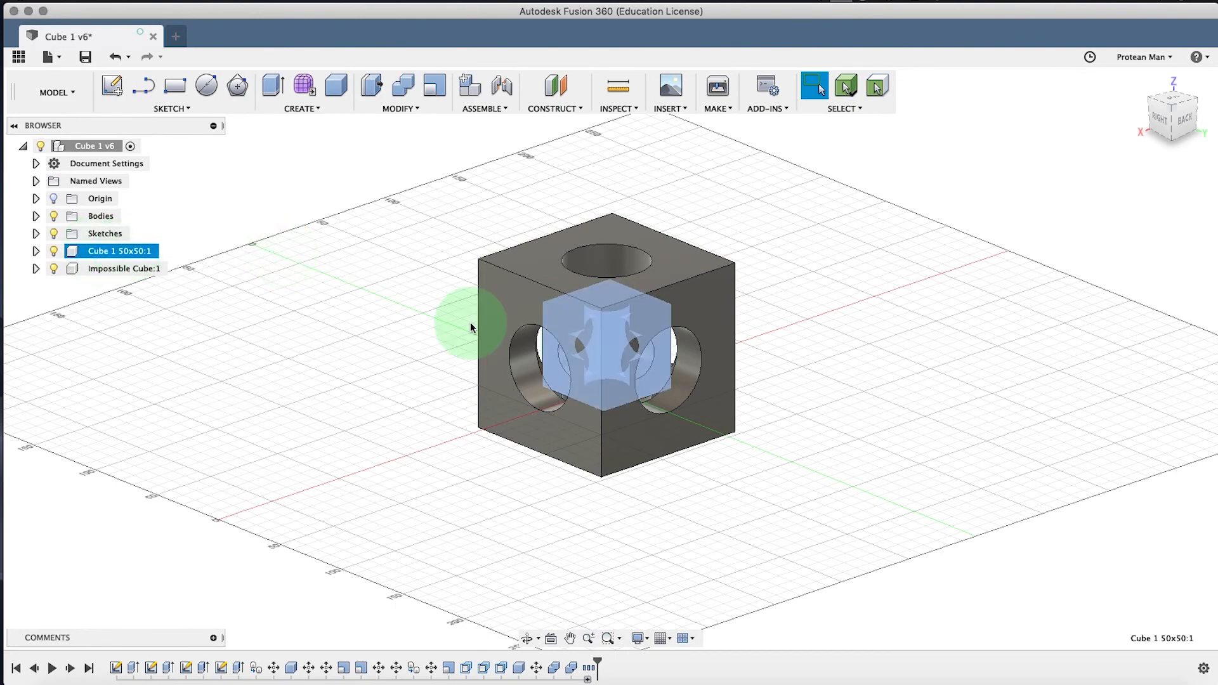
{"action": "left_click", "coordinate": [549, 358]}
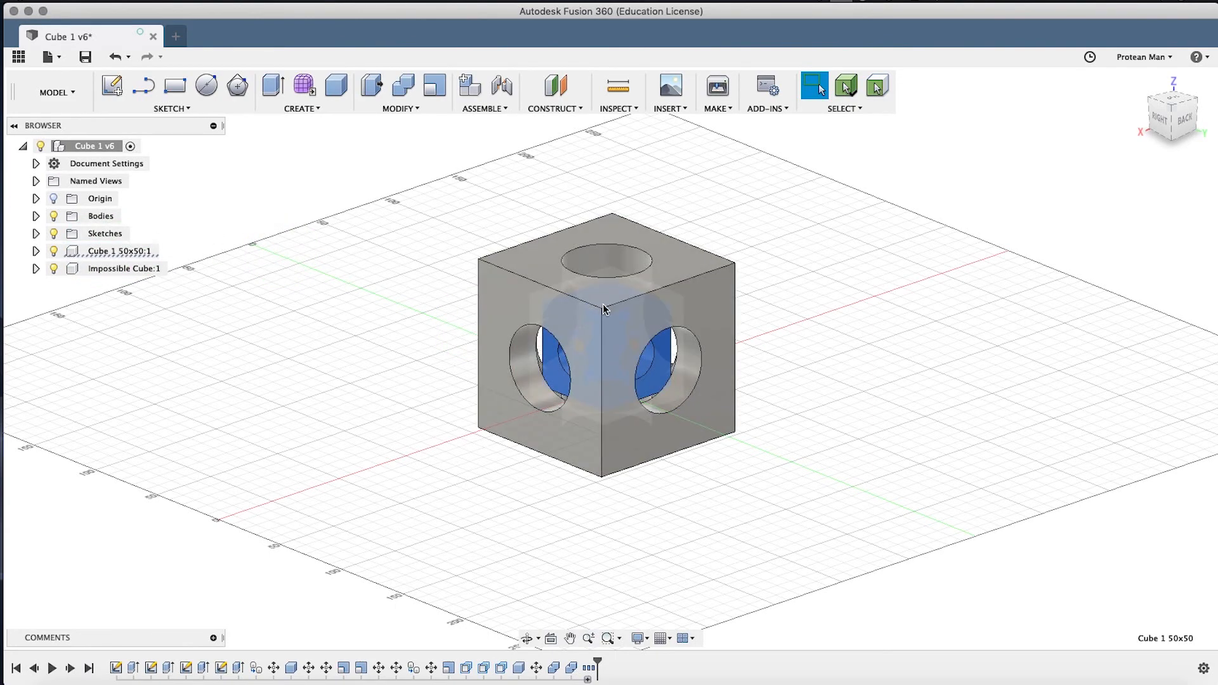
{"action": "left_click", "coordinate": [583, 306]}
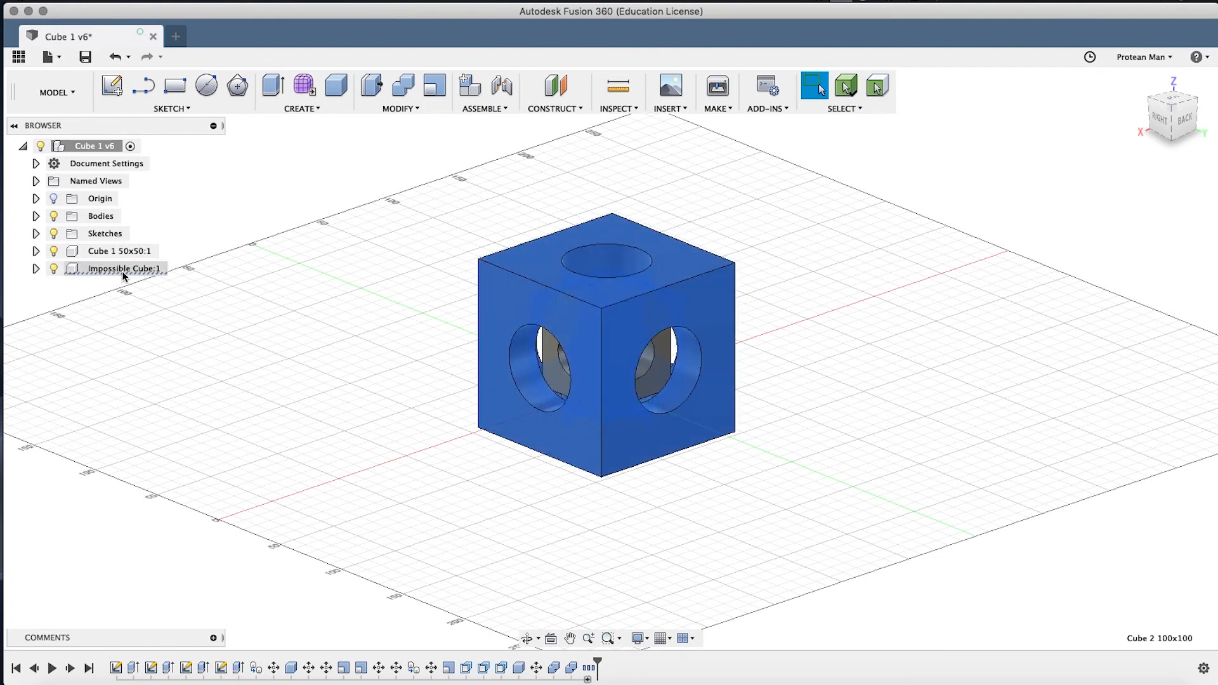
Expand the Impossible Cube and Cube 1 50x50 components down to the body each one contains and highlight the inner cube's body.
{"action": "left_click", "coordinate": [36, 268]}
{"action": "left_click", "coordinate": [49, 304]}
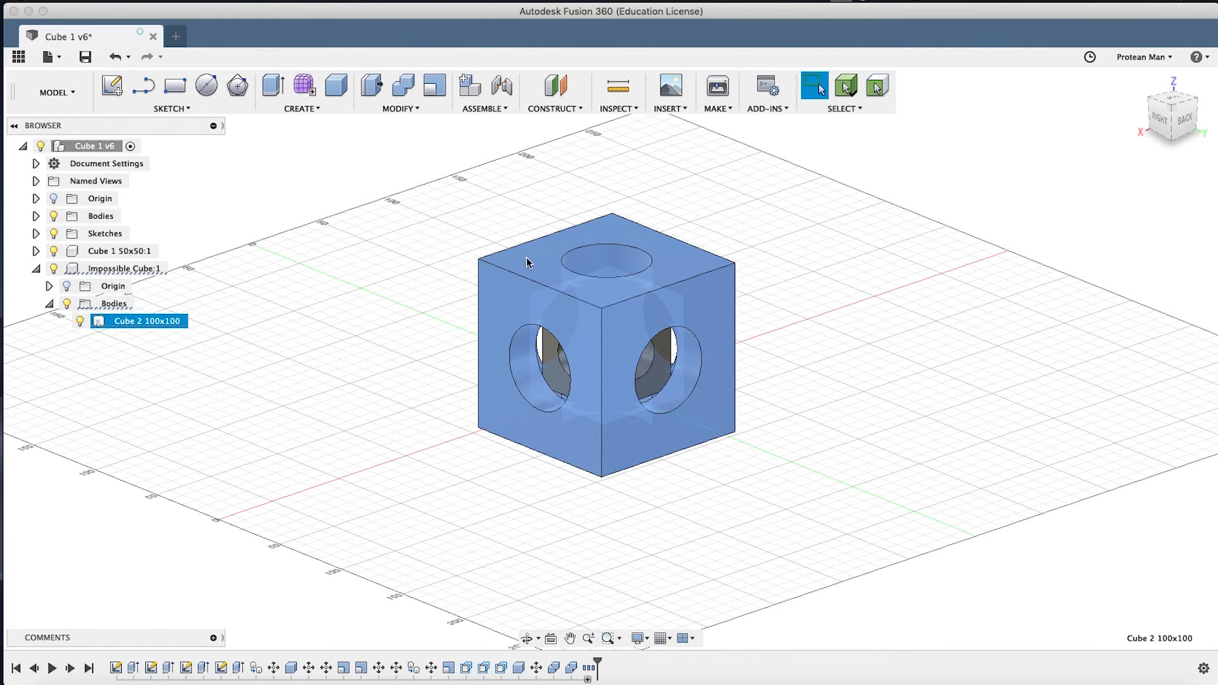
{"action": "left_click", "coordinate": [37, 252]}
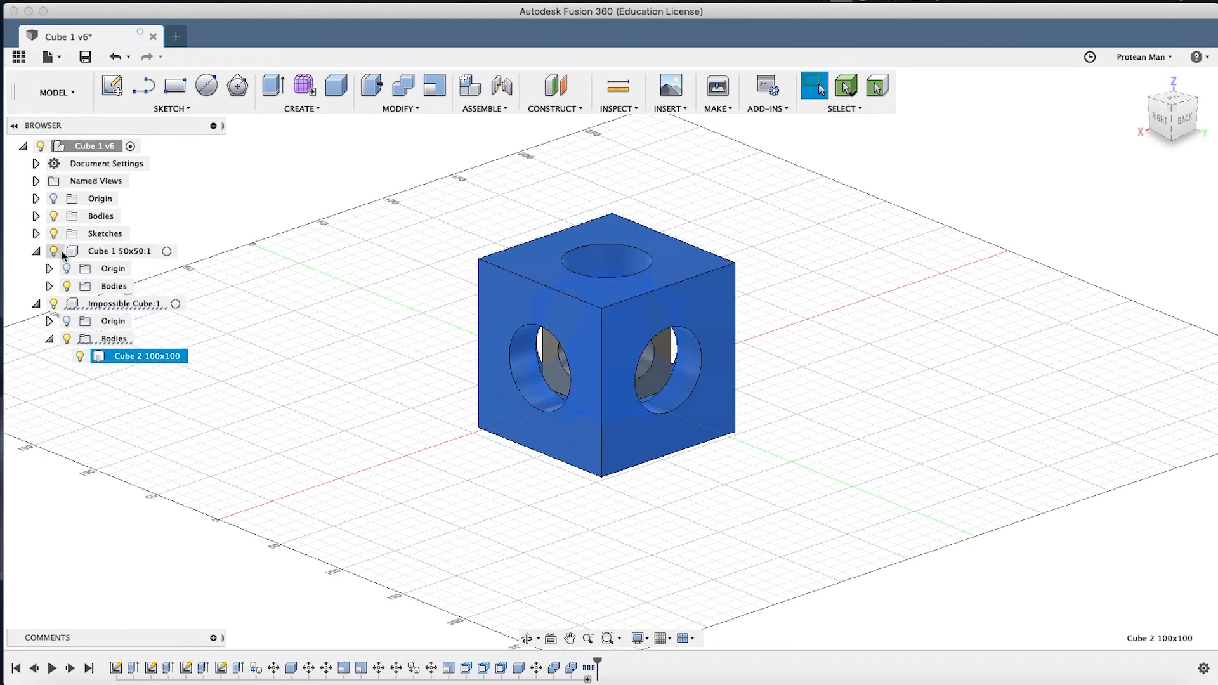
{"action": "left_click", "coordinate": [49, 286]}
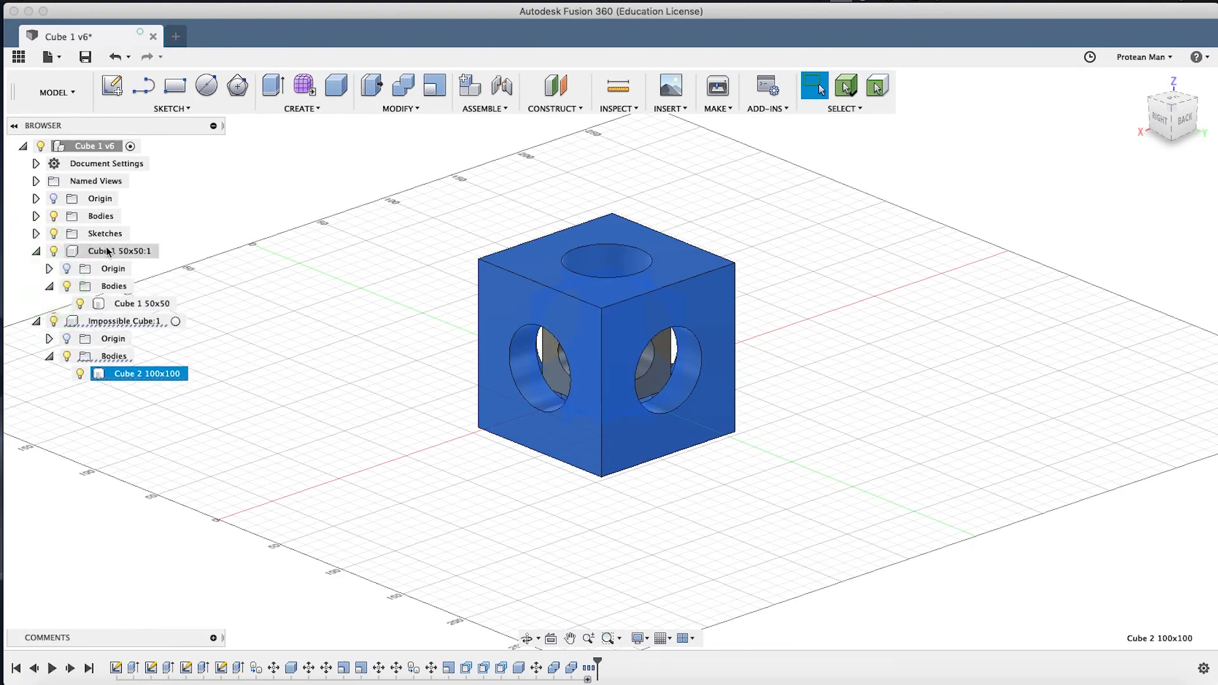
{"action": "left_click", "coordinate": [120, 305]}
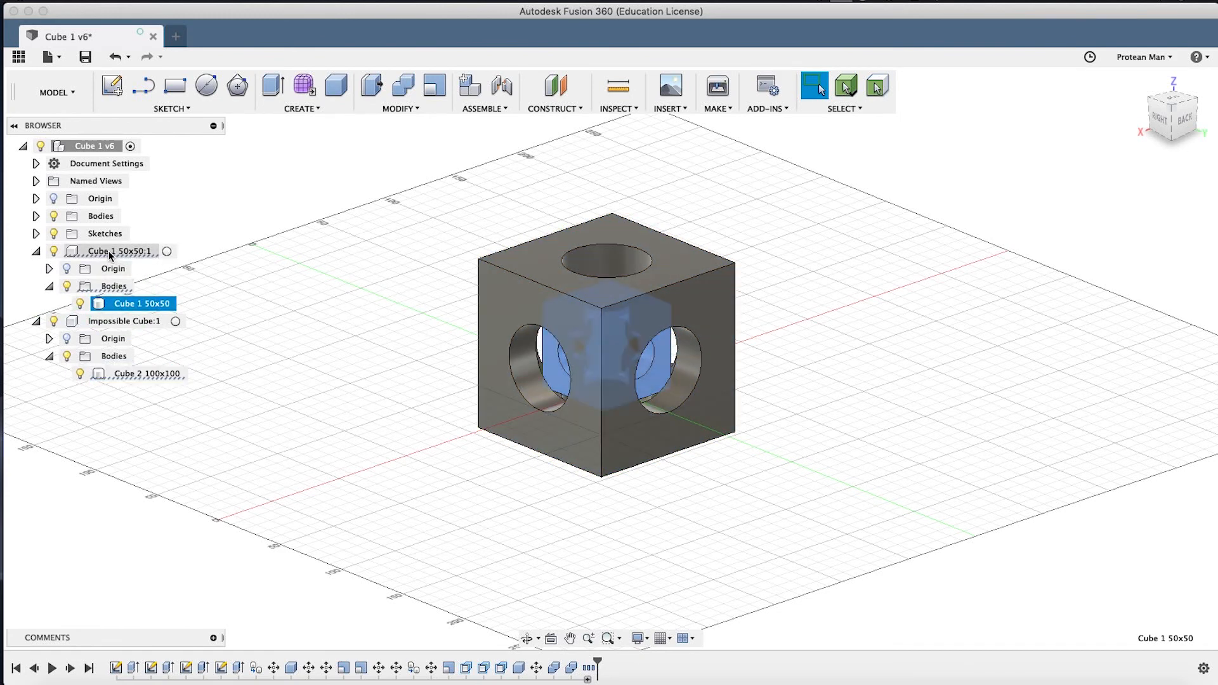
Move the Cube 1 50x50 body into the Bodies folder of the Impossible Cube component.
{"action": "left_click", "coordinate": [116, 307]}
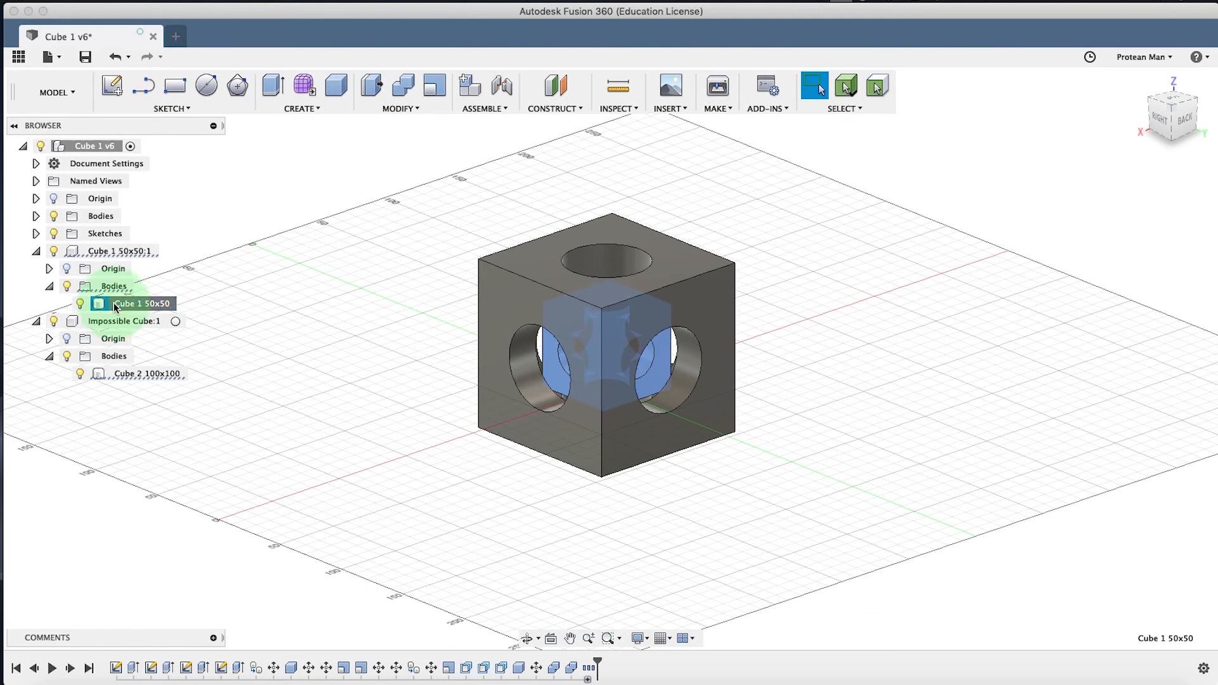
{"action": "left_click_drag", "start_coordinate": [116, 307], "coordinate": [109, 360]}
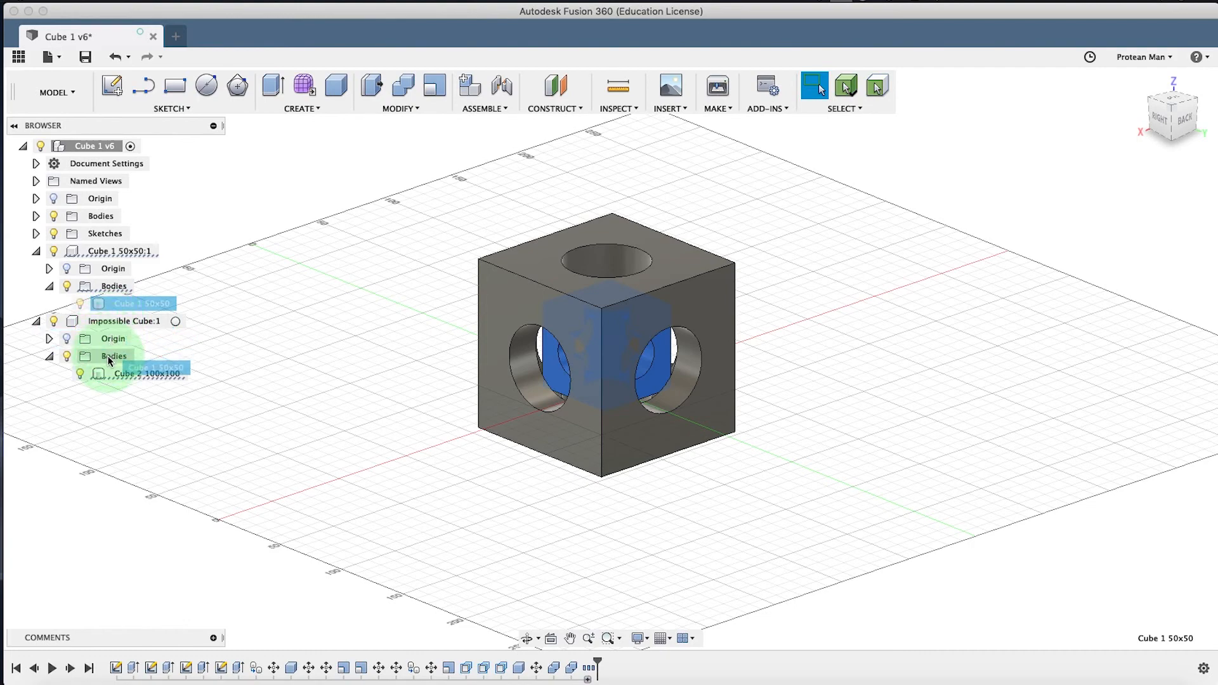
{"action": "mouse_move", "coordinate": [108, 356]}
{"action": "left_mouse_down"}
{"action": "mouse_move", "coordinate": [109, 332]}
{"action": "mouse_move", "coordinate": [110, 356]}
{"action": "left_mouse_up"}
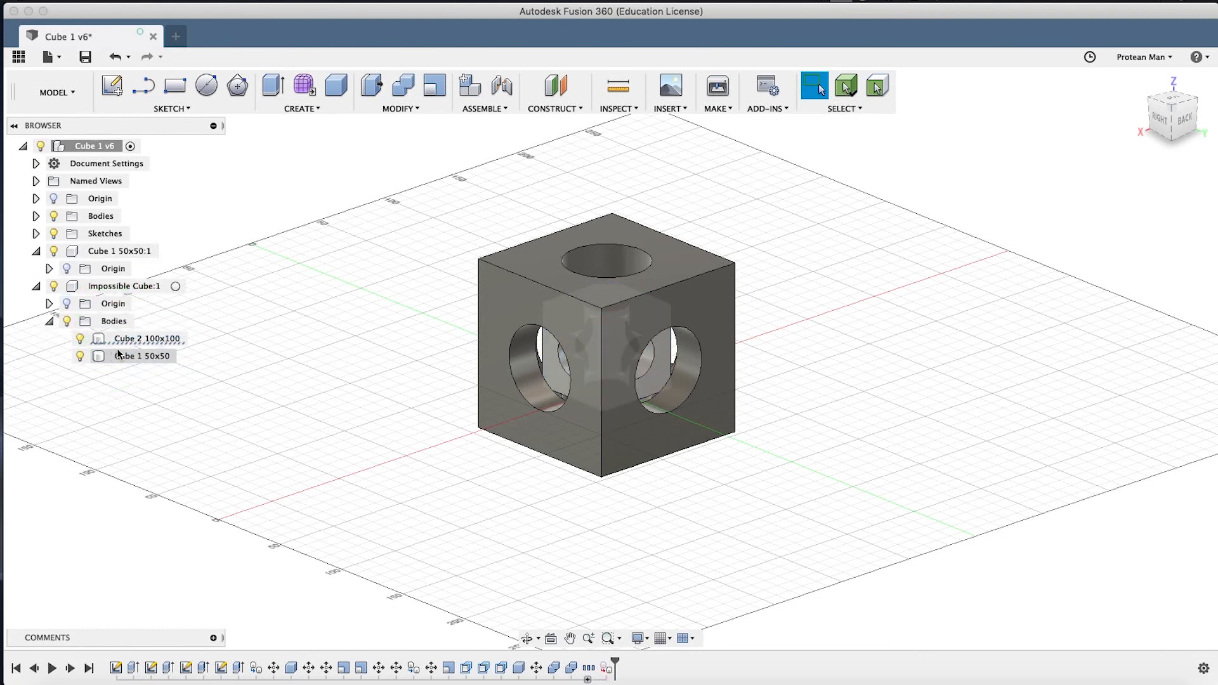
Highlight the Cube 1 50x50 and Impossible Cube components in turn to compare what each contains, and clear the selection.
{"action": "left_click", "coordinate": [152, 252]}
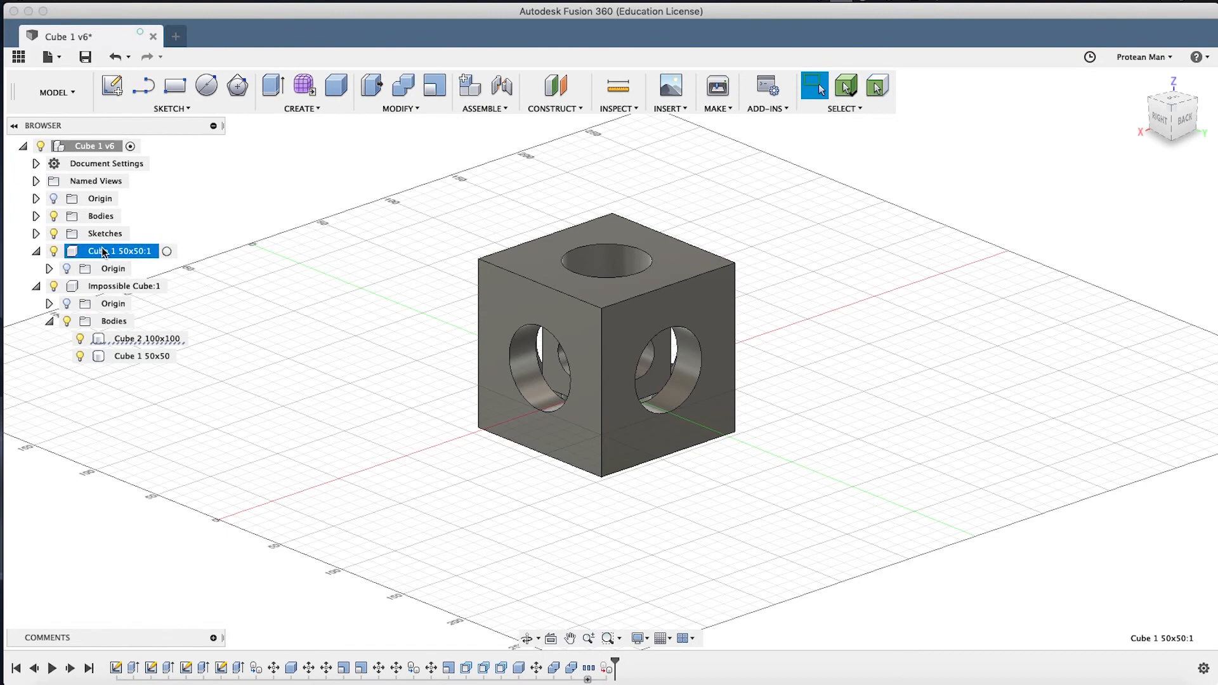
{"action": "left_click", "coordinate": [127, 286]}
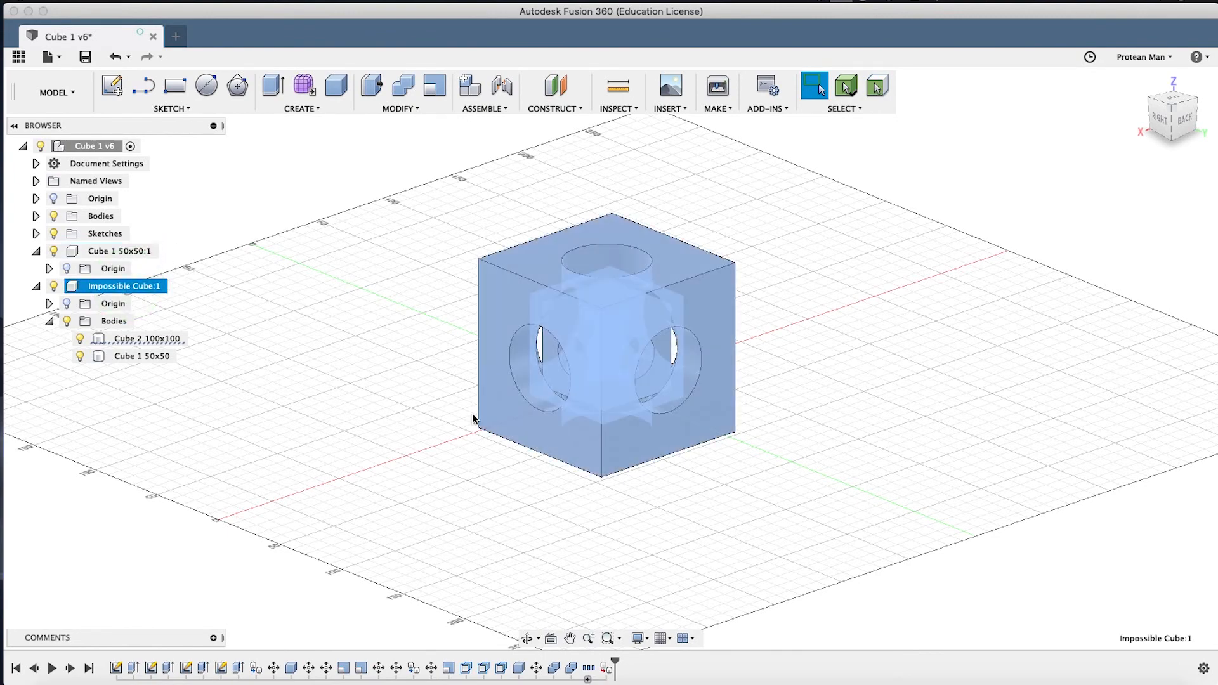
{"action": "left_click", "coordinate": [311, 375]}
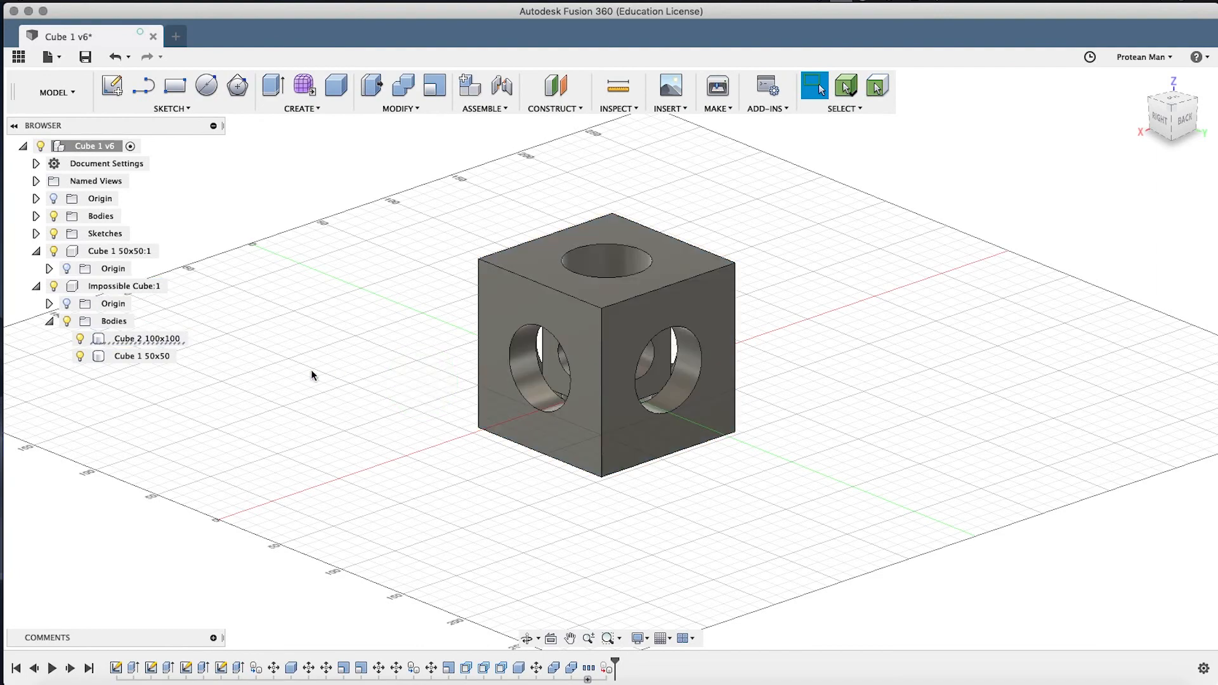
Highlight the Cube 2 100x100 and Cube 1 50x50 bodies inside the Impossible Cube component alternately.
{"action": "left_click", "coordinate": [144, 343]}
{"action": "left_click", "coordinate": [133, 359]}
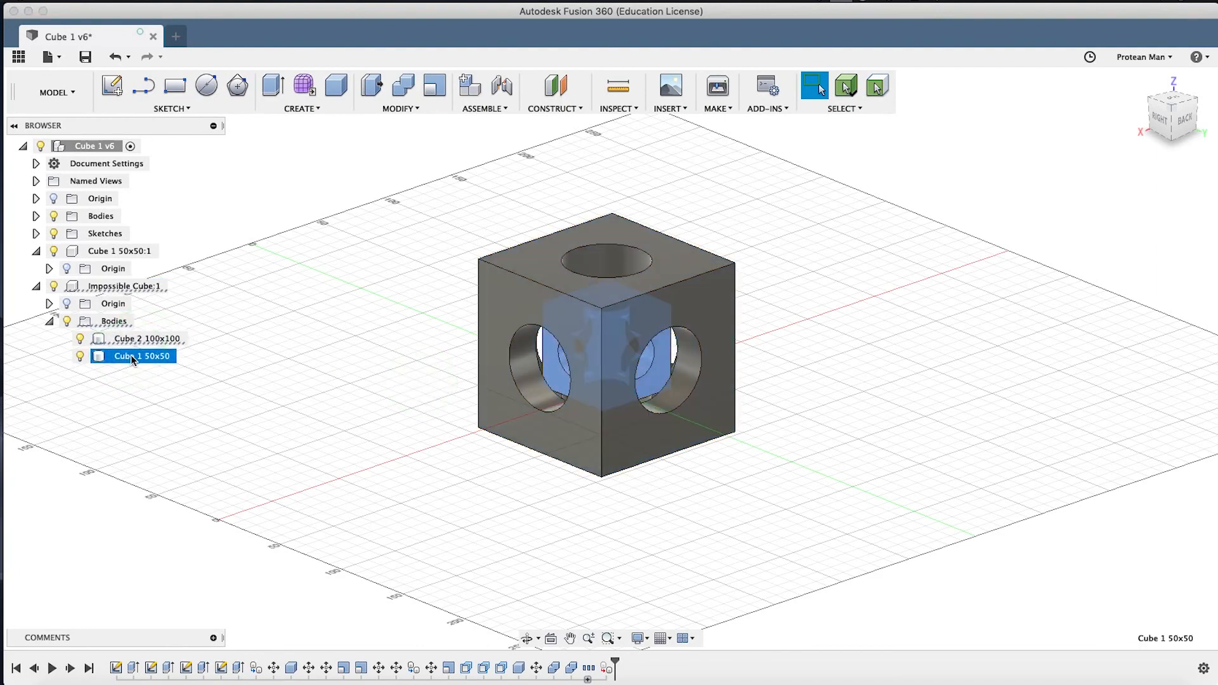
{"action": "left_click", "coordinate": [143, 340]}
{"action": "left_click", "coordinate": [134, 357]}
{"action": "left_click", "coordinate": [145, 342]}
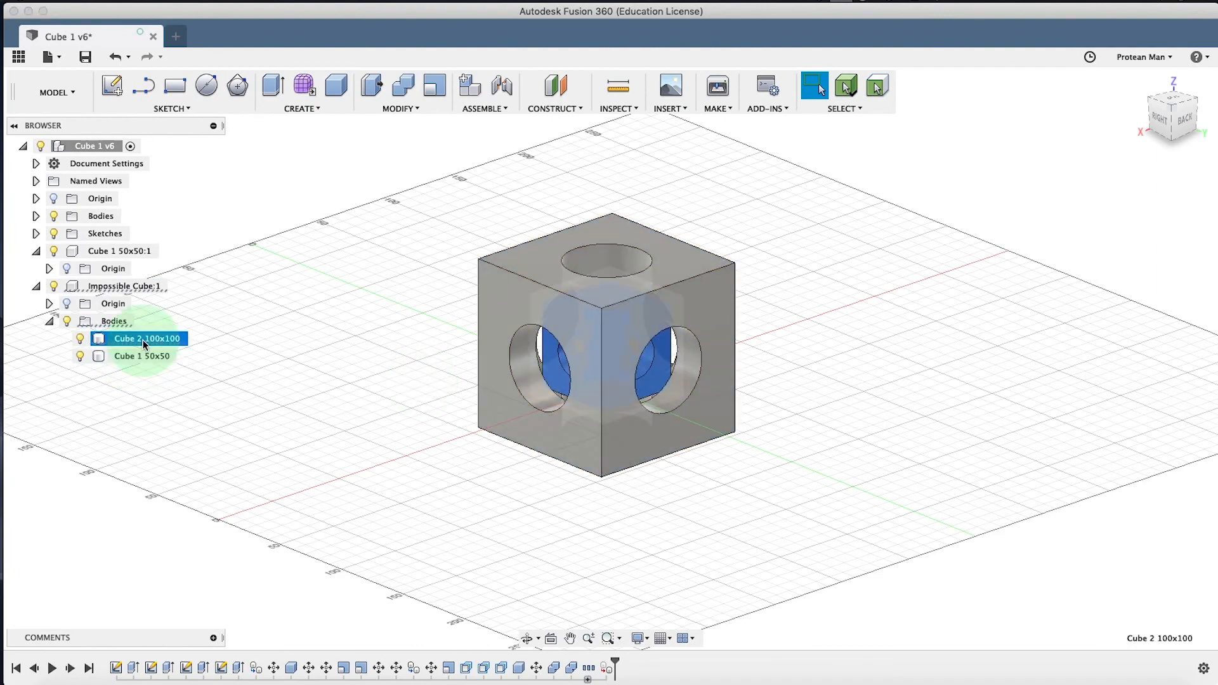
{"action": "left_click", "coordinate": [134, 357]}
Collapse the Impossible Cube's Bodies folder, highlight the whole component, and collapse both components in the browser.
{"action": "left_click", "coordinate": [49, 321]}
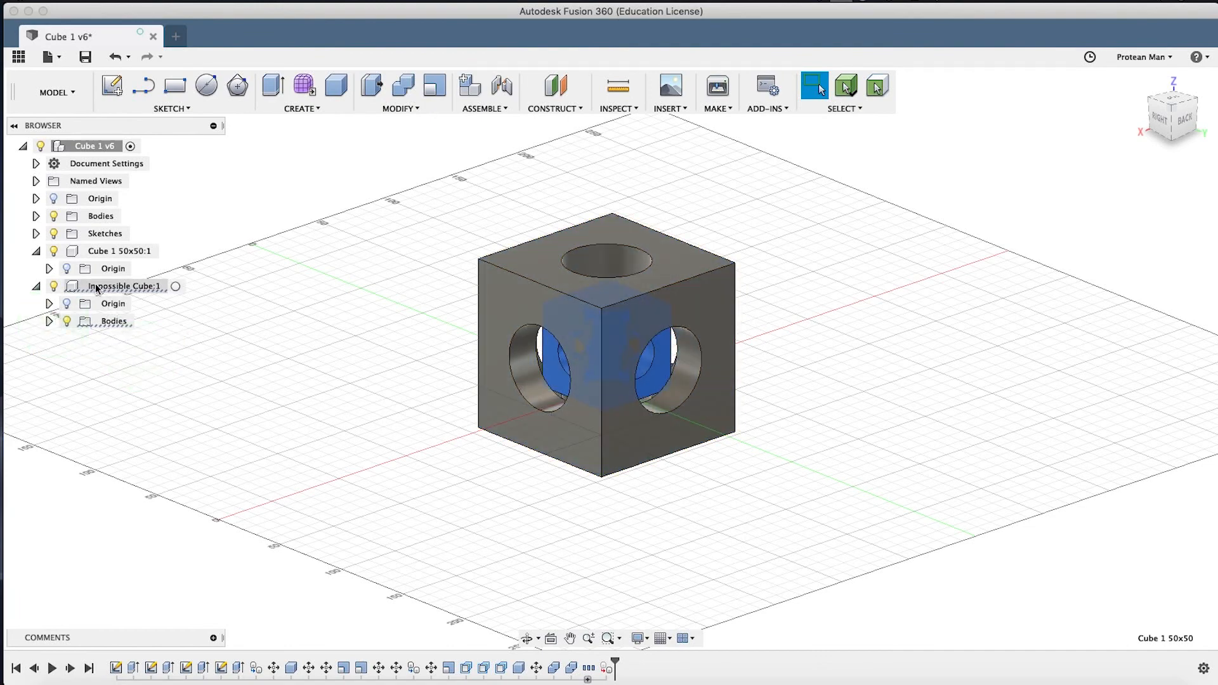
{"action": "left_click", "coordinate": [97, 286]}
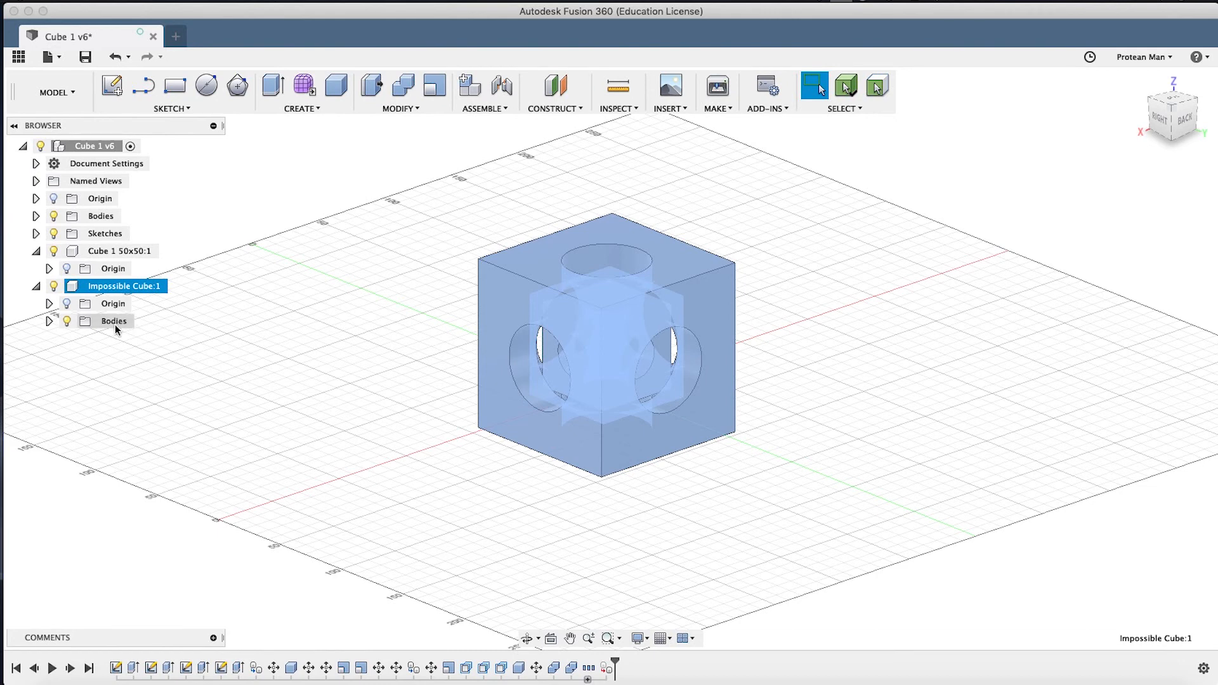
{"action": "left_click", "coordinate": [241, 345]}
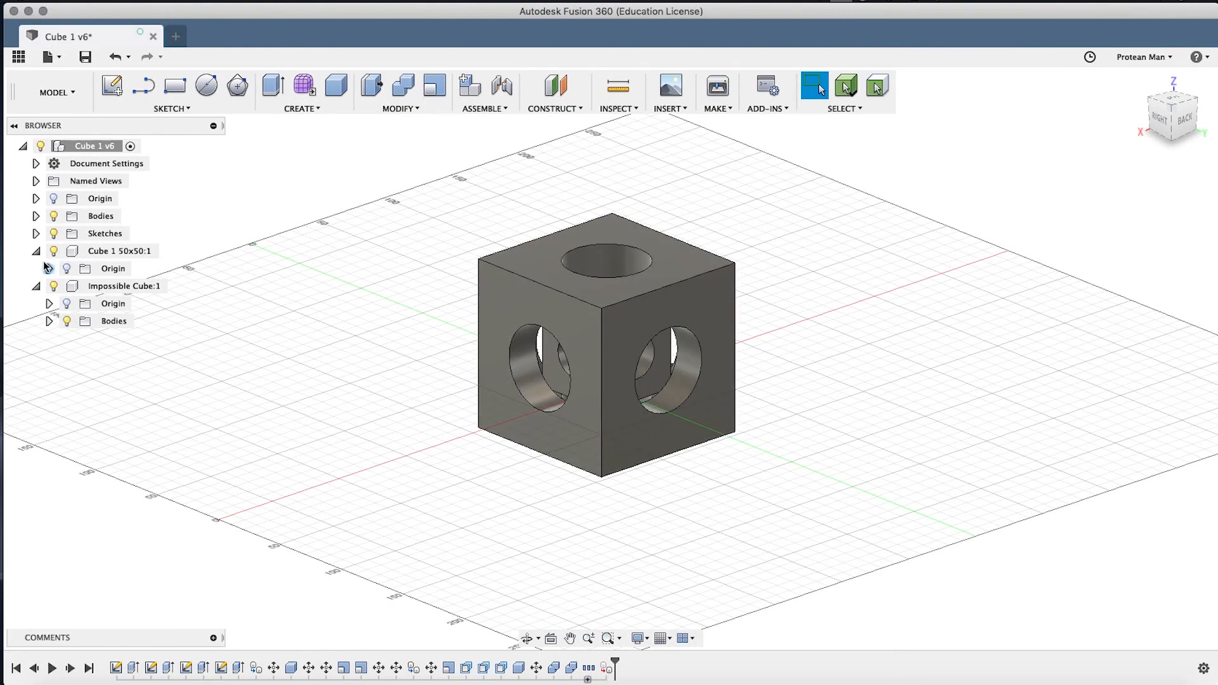
{"action": "left_click", "coordinate": [118, 286]}
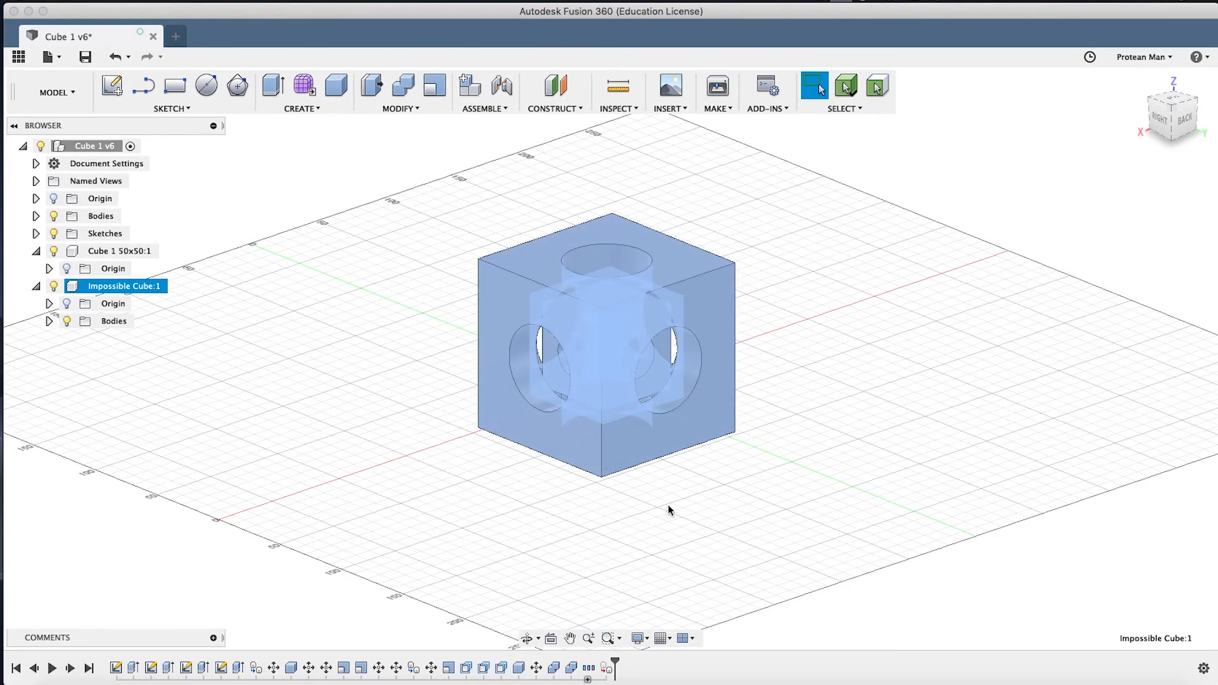
{"action": "left_click", "coordinate": [36, 251]}
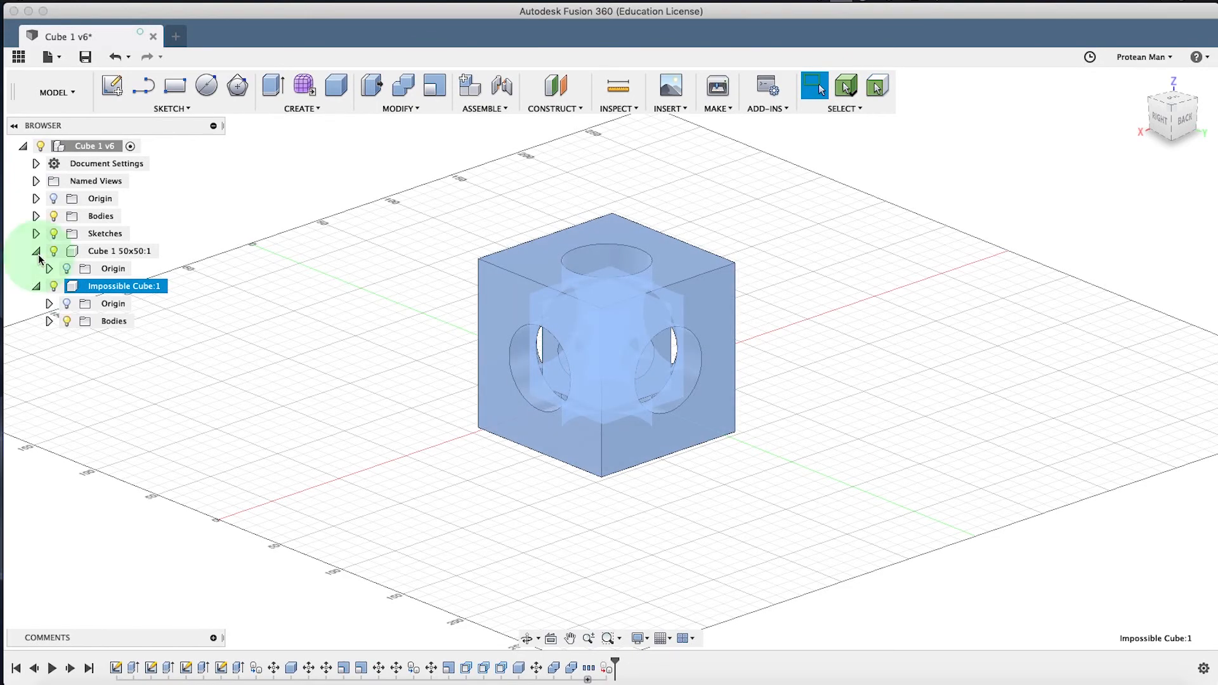
{"action": "left_click", "coordinate": [36, 269]}
{"action": "left_click", "coordinate": [401, 368]}
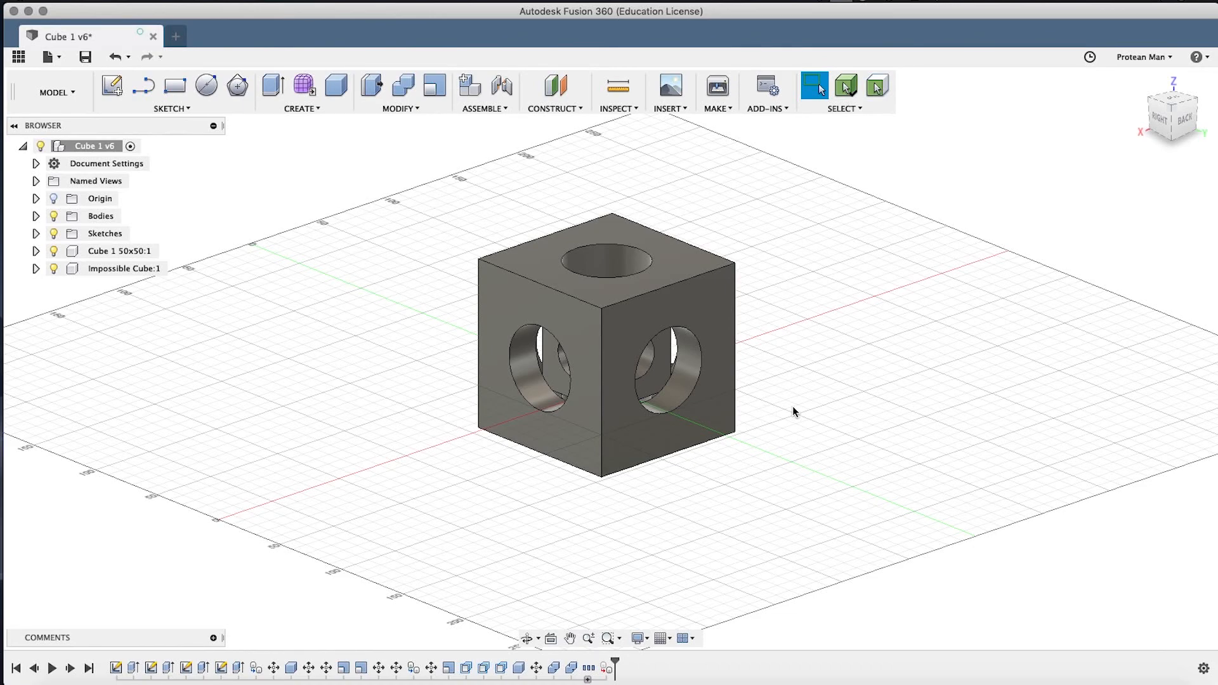
Examine the nested cubes and their circular holes close up, from below and at an angle.
{"action": "mouse_move", "coordinate": [634, 389]}
{"action": "middle_mouse_down", "text": "shift"}
{"action": "mouse_move", "coordinate": [636, 336]}
{"action": "mouse_move", "coordinate": [530, 335]}
{"action": "mouse_move", "coordinate": [599, 359]}
{"action": "mouse_move", "coordinate": [597, 403]}
{"action": "mouse_move", "coordinate": [612, 390]}
{"action": "middle_mouse_up", "text": "shift"}
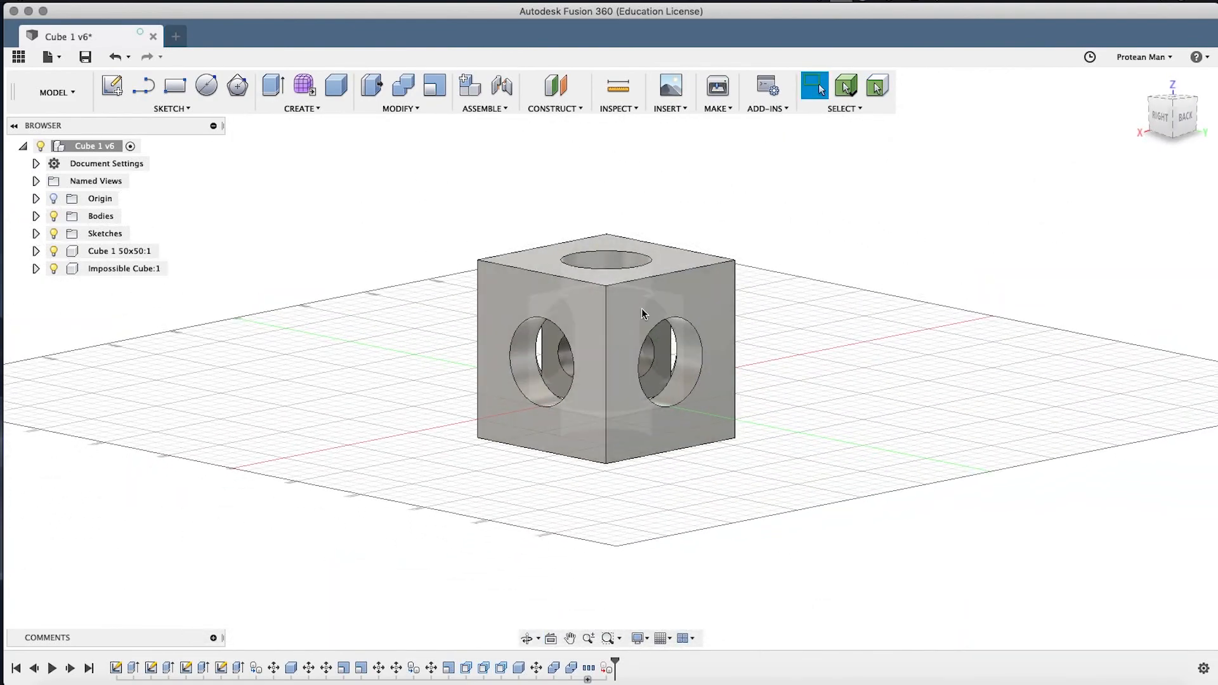
{"action": "scroll", "coordinate": [558, 330], "scroll_direction": "up", "scroll_amount": 5}
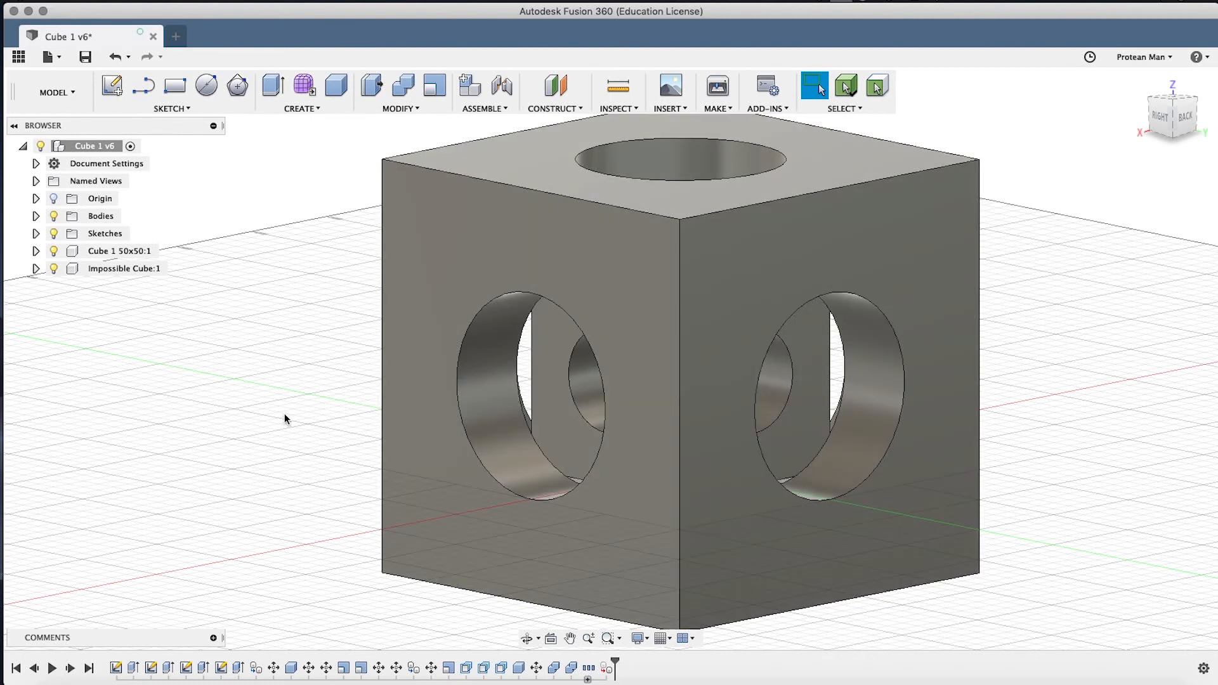
{"action": "scroll", "coordinate": [531, 317], "scroll_direction": "down", "scroll_amount": 4}
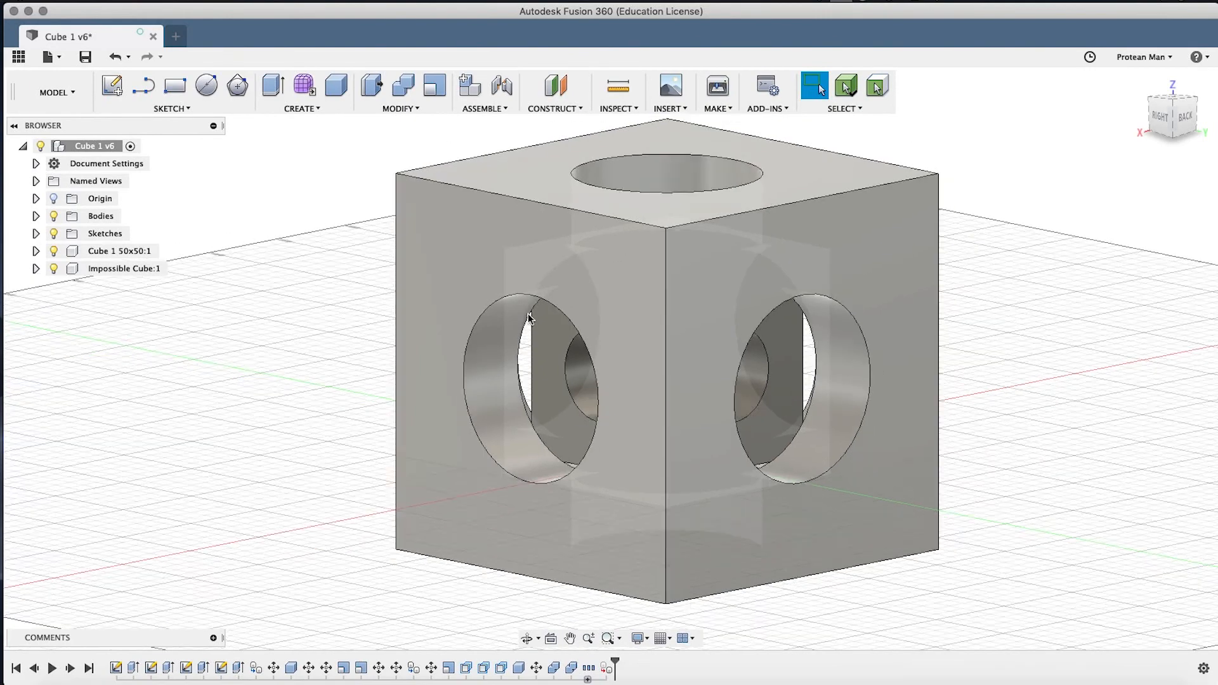
{"action": "middle_click_drag", "start_coordinate": [683, 270], "coordinate": [632, 284]}
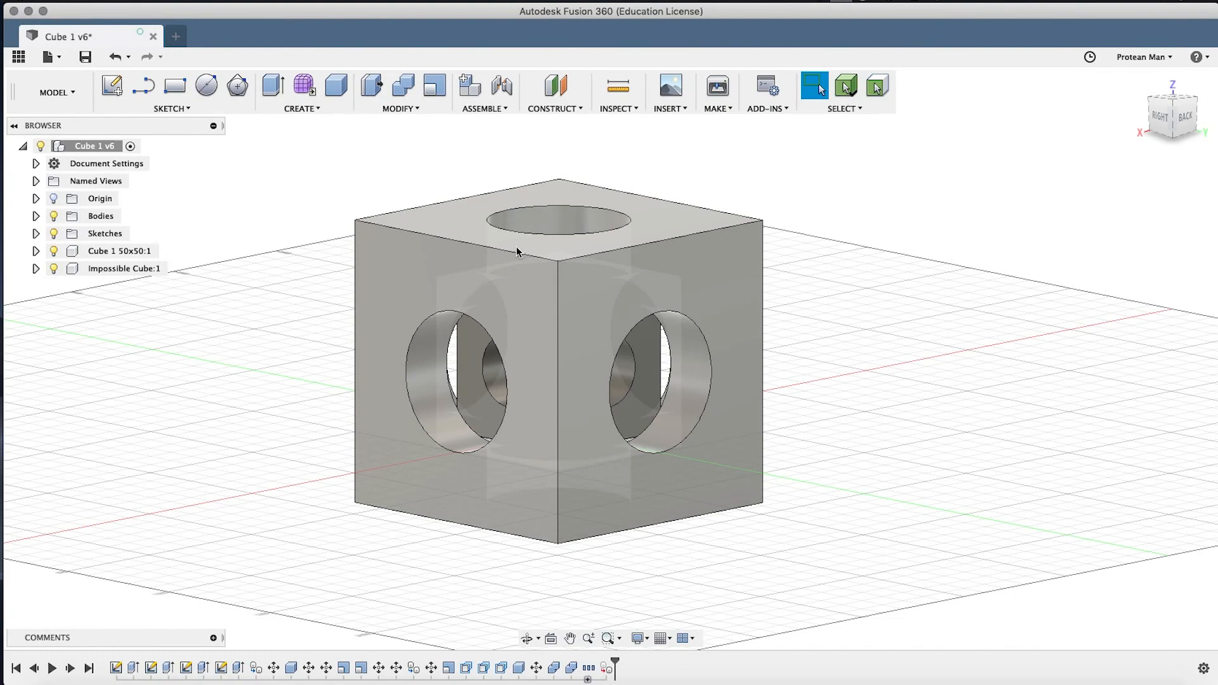
{"action": "mouse_move", "coordinate": [509, 402]}
{"action": "middle_mouse_down", "text": "shift"}
{"action": "mouse_move", "coordinate": [486, 306]}
{"action": "mouse_move", "coordinate": [519, 417]}
{"action": "middle_mouse_up", "text": "shift"}
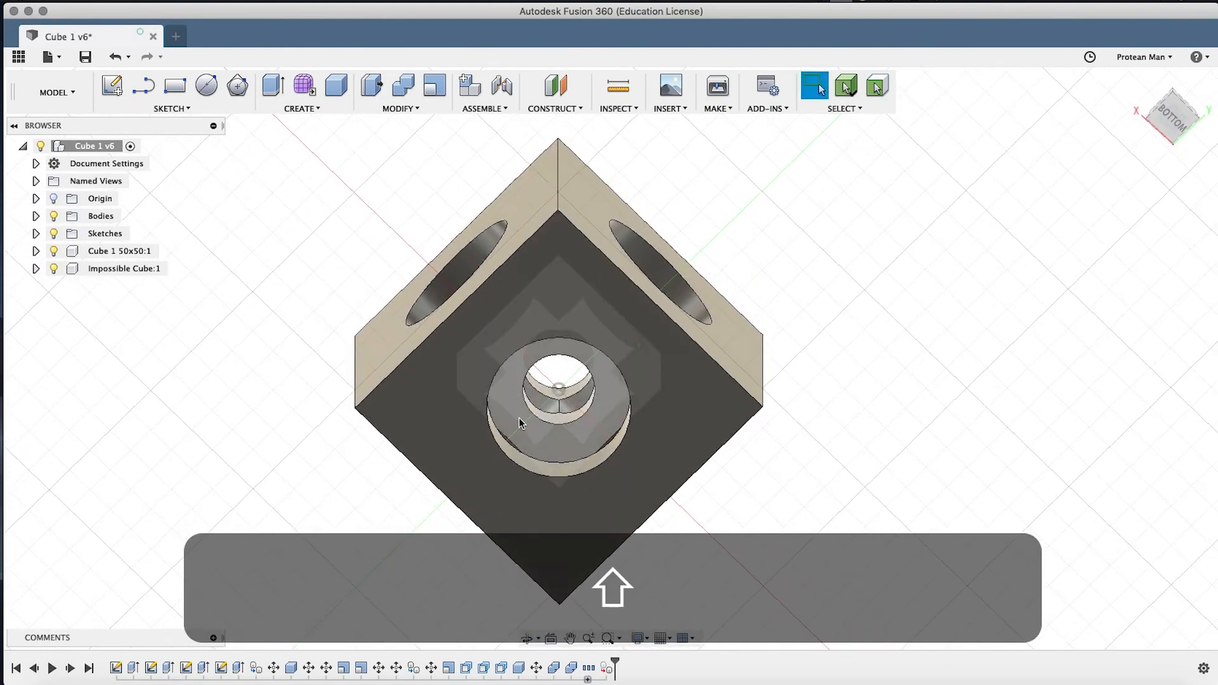
{"action": "middle_click_drag", "start_coordinate": [543, 362], "coordinate": [600, 389], "text": "shift"}
{"action": "middle_click_drag", "start_coordinate": [625, 475], "coordinate": [680, 417], "text": "shift"}
Turn off body selection priority and select only the underside face of the outer cube.
{"action": "left_click", "coordinate": [682, 416]}
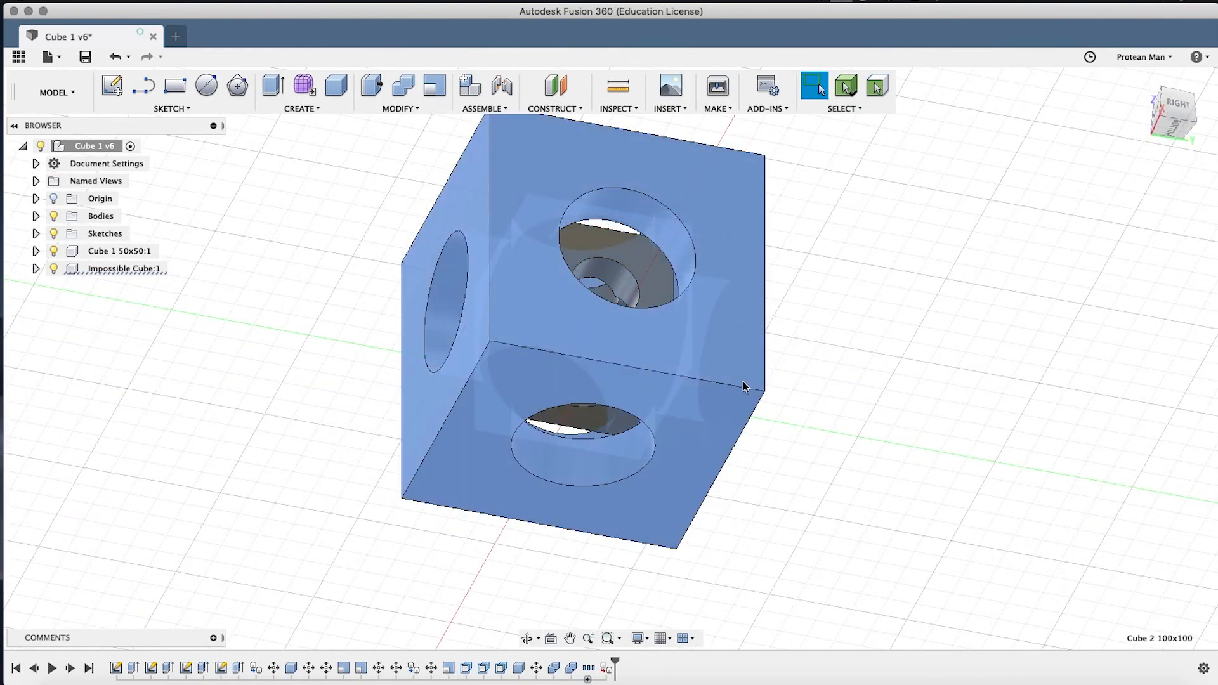
{"action": "left_click", "coordinate": [810, 352]}
{"action": "left_click", "coordinate": [846, 85]}
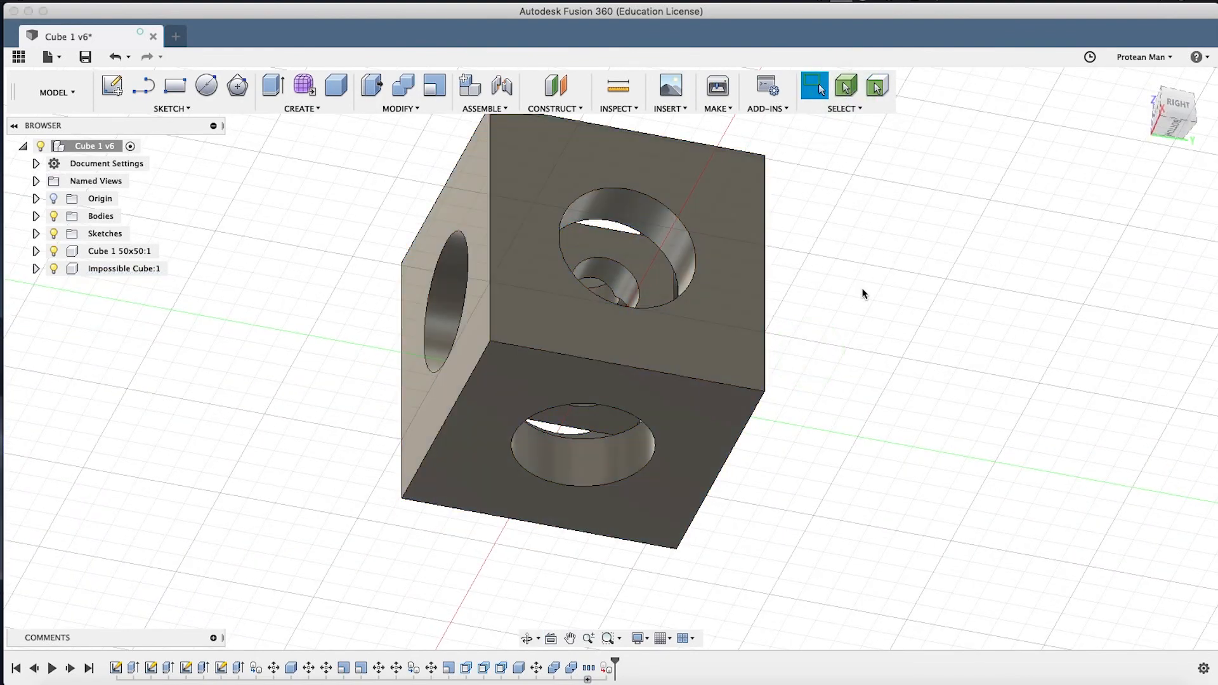
{"action": "left_click", "coordinate": [713, 415]}
{"action": "middle_click_drag", "start_coordinate": [729, 340], "coordinate": [705, 376], "text": "shift"}
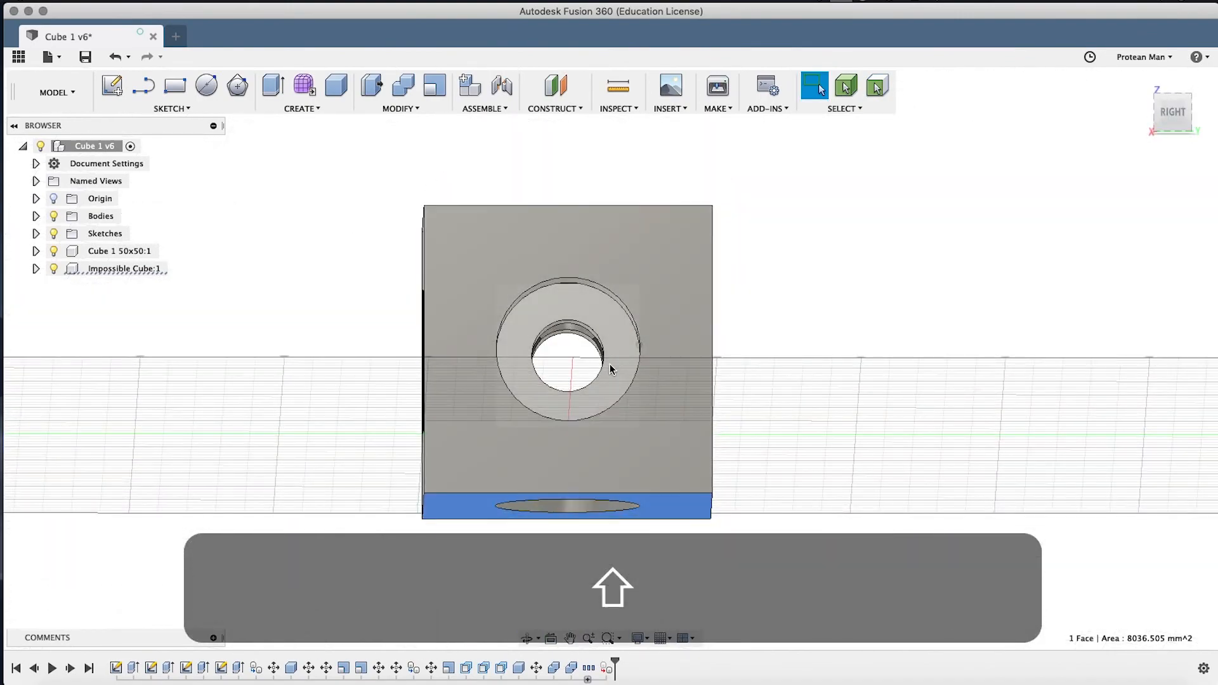
Examine the nested cubes from below and from above, and clear the face selection.
{"action": "middle_click_drag", "start_coordinate": [614, 457], "coordinate": [573, 405], "text": "shift"}
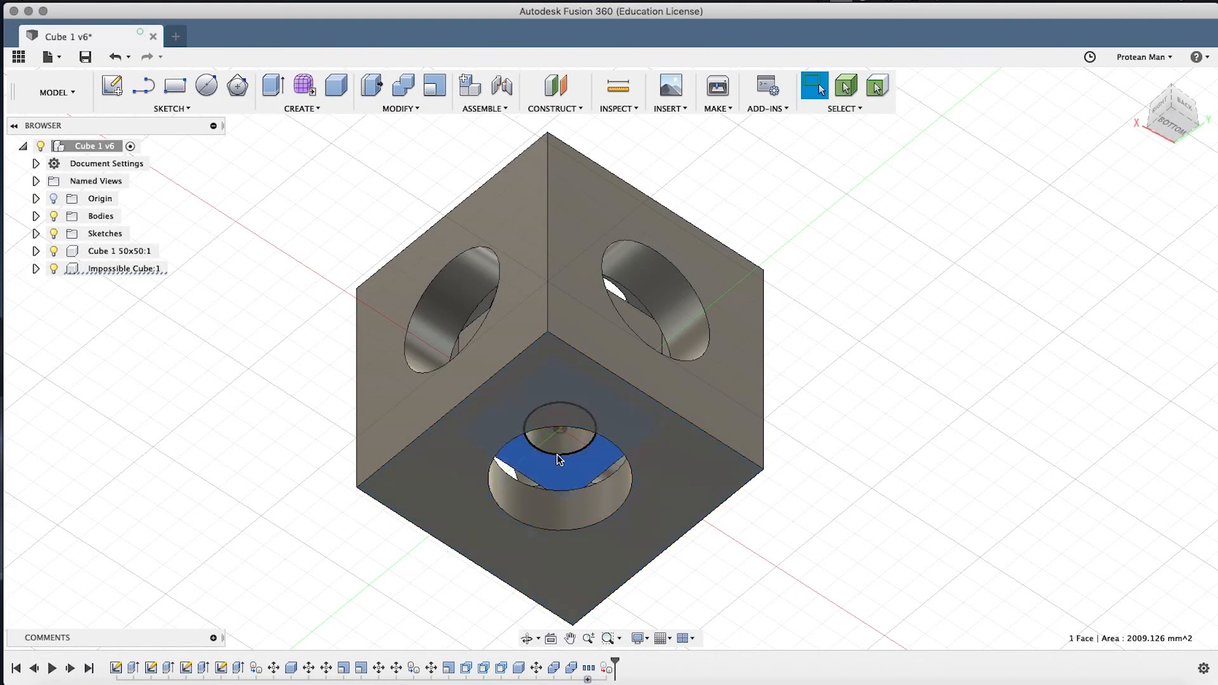
{"action": "middle_click_drag", "start_coordinate": [543, 382], "coordinate": [536, 470], "text": "shift"}
{"action": "left_click", "coordinate": [854, 374]}
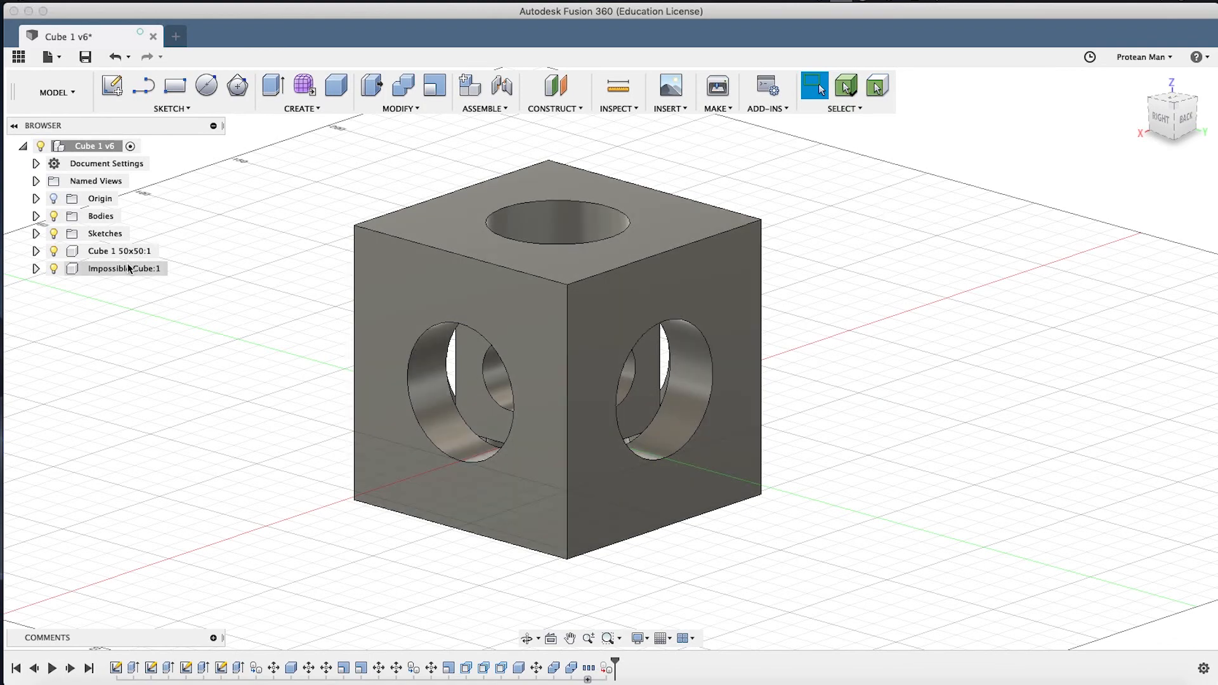
Copy the whole Impossible Cube component to the clipboard.
{"action": "left_click", "coordinate": [117, 269]}
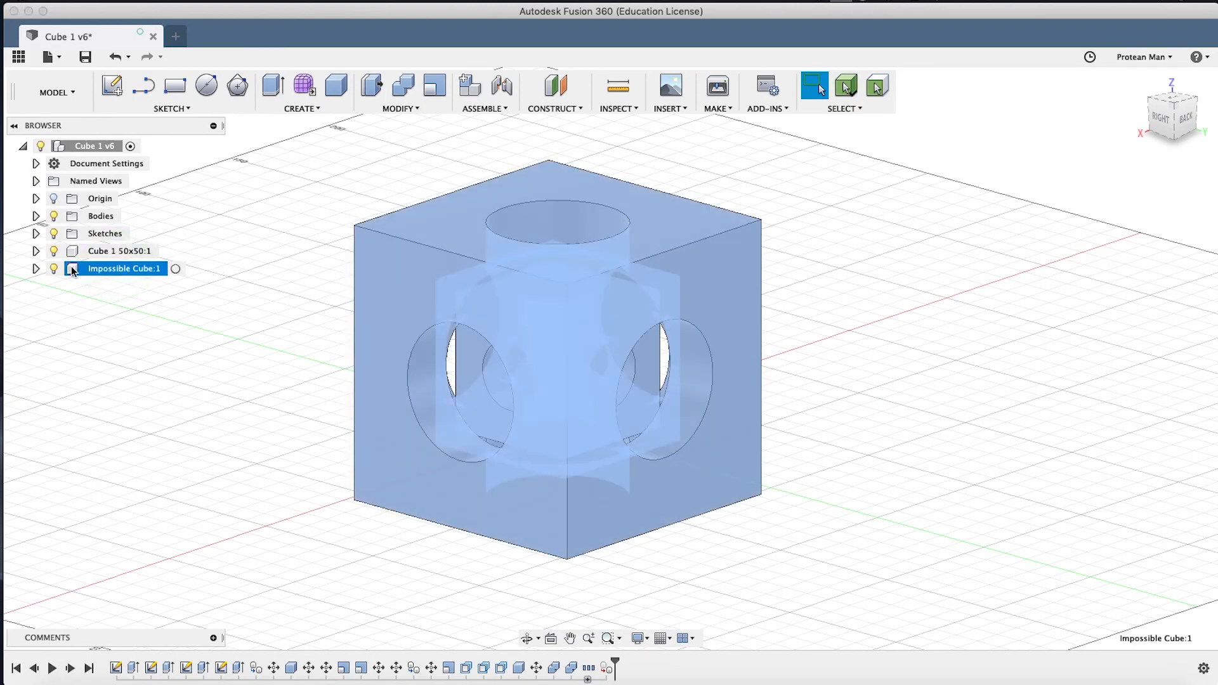
{"action": "left_click", "coordinate": [219, 259]}
{"action": "left_click", "coordinate": [127, 269]}
{"action": "right_click", "coordinate": [246, 256]}
{"action": "left_click", "coordinate": [245, 280]}
{"action": "right_click", "coordinate": [268, 203]}
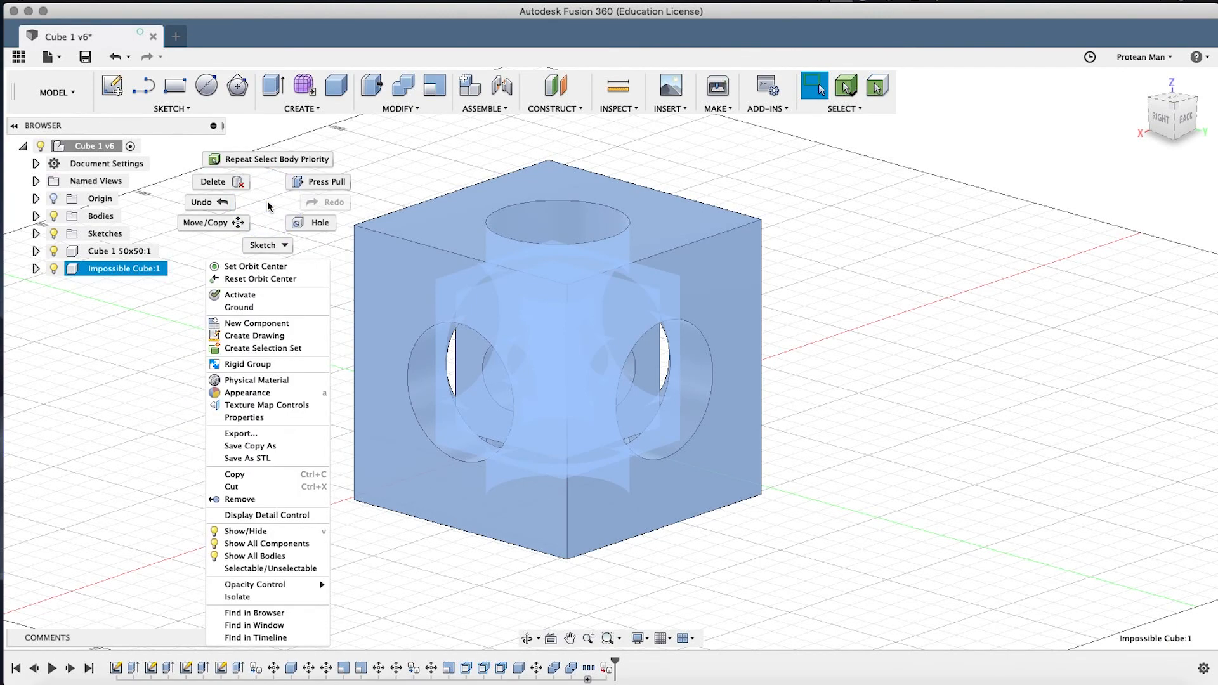
{"action": "left_click", "coordinate": [260, 478]}
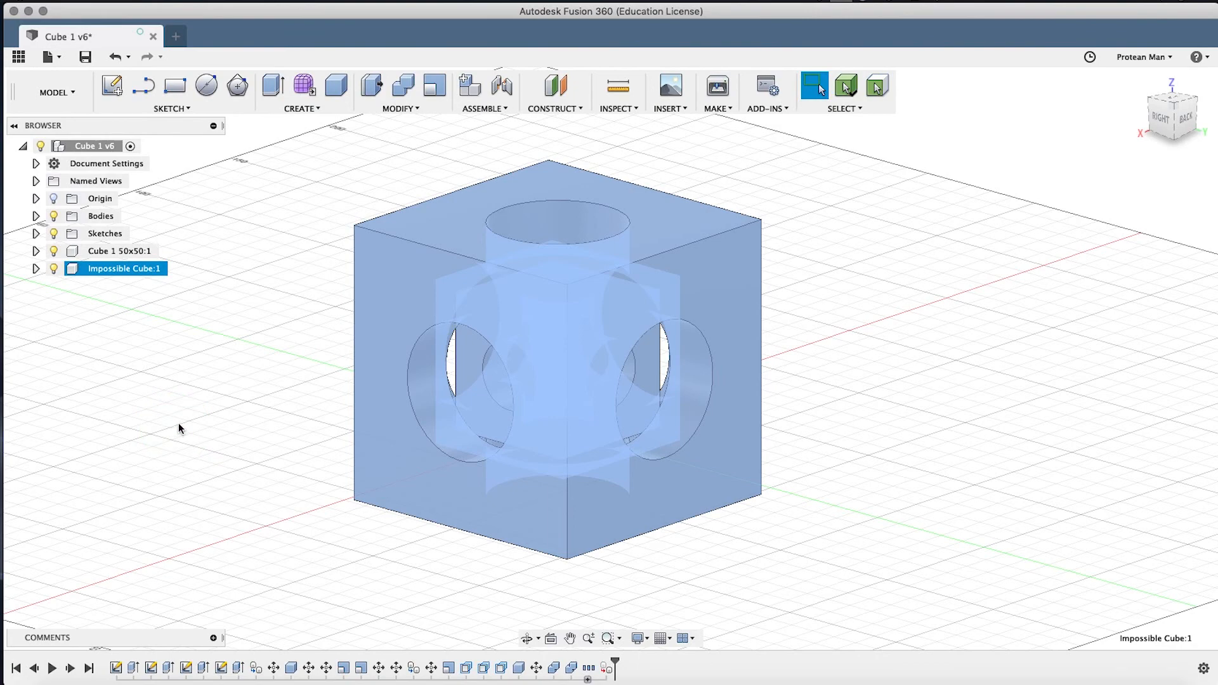
{"action": "key", "text": "super+c"}
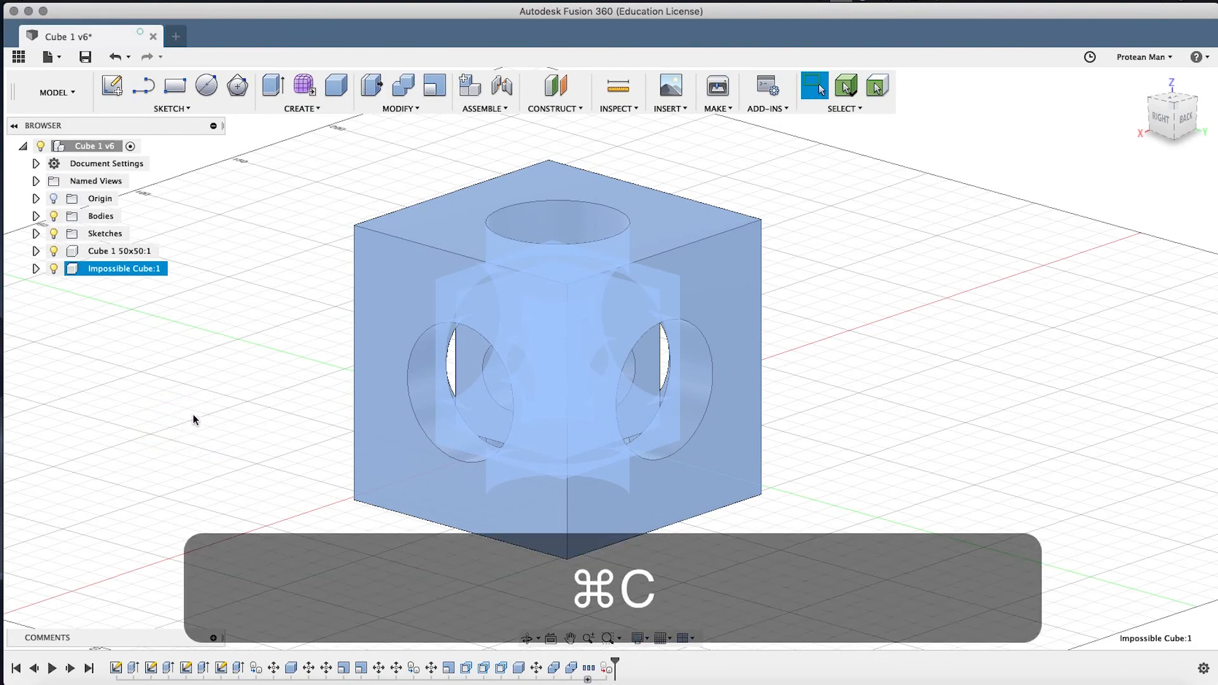
{"action": "right_click", "coordinate": [296, 255]}
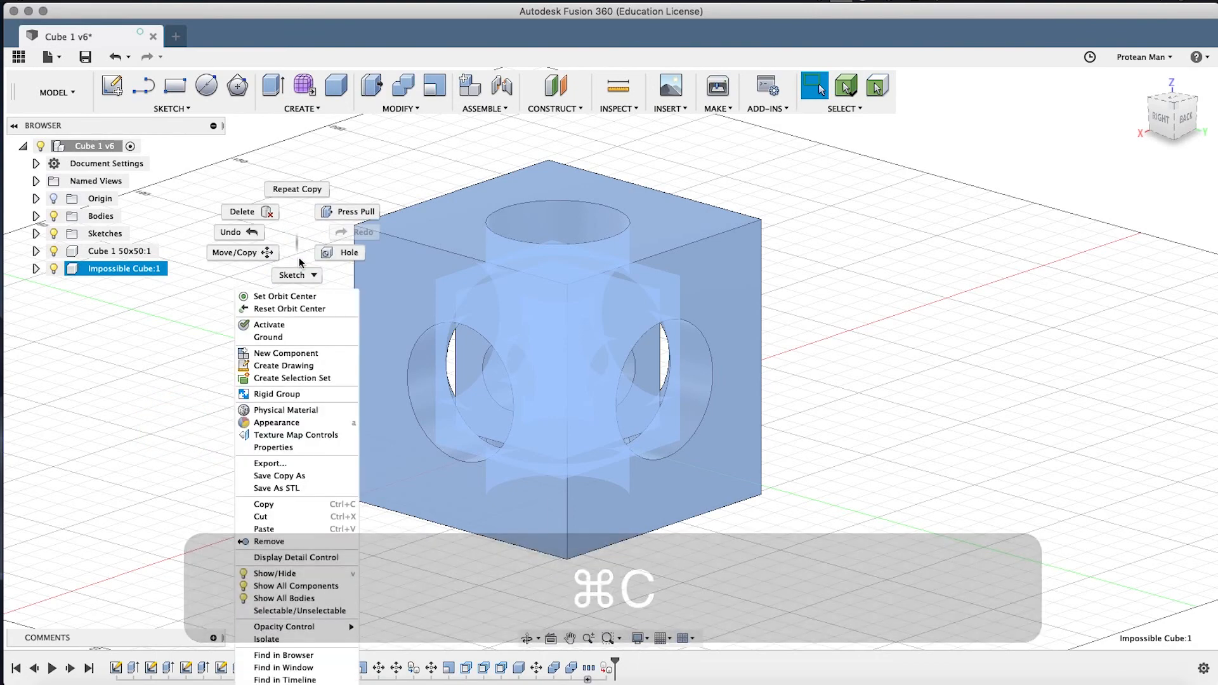
{"action": "left_click", "coordinate": [265, 504]}
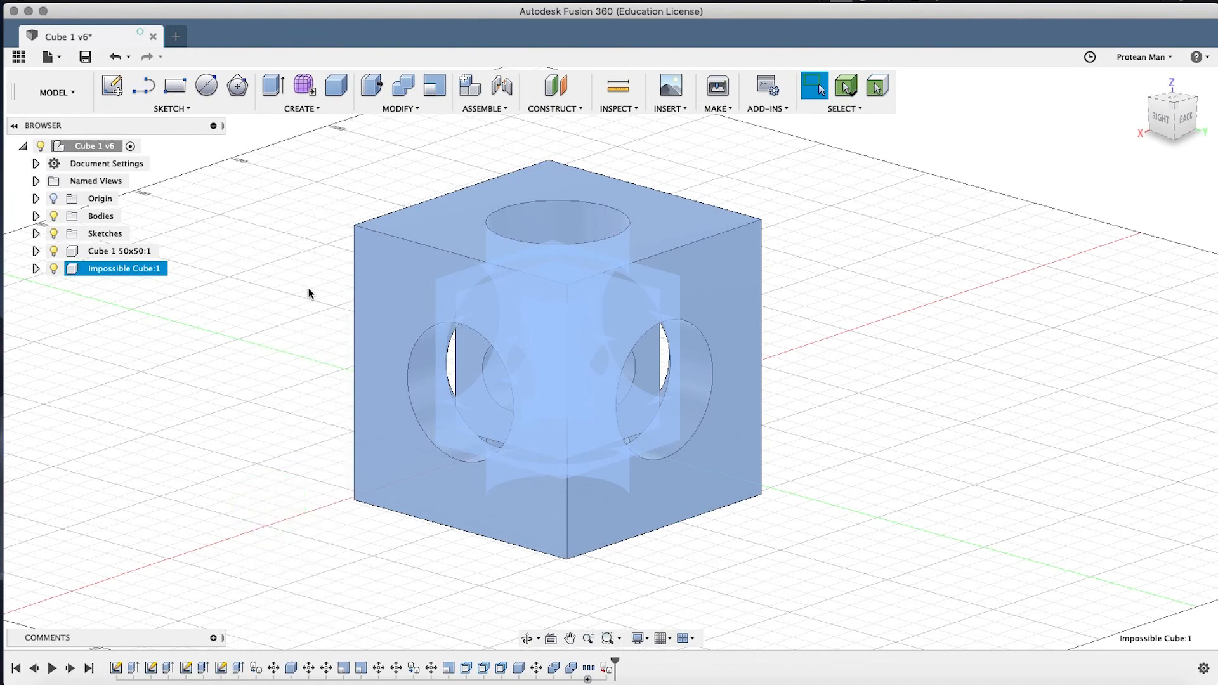
Clear the selection and insert the copied Impossible Cube as an independent component with Paste New.
{"action": "left_click", "coordinate": [349, 277]}
{"action": "scroll", "coordinate": [544, 234], "scroll_direction": "down", "scroll_amount": 6}
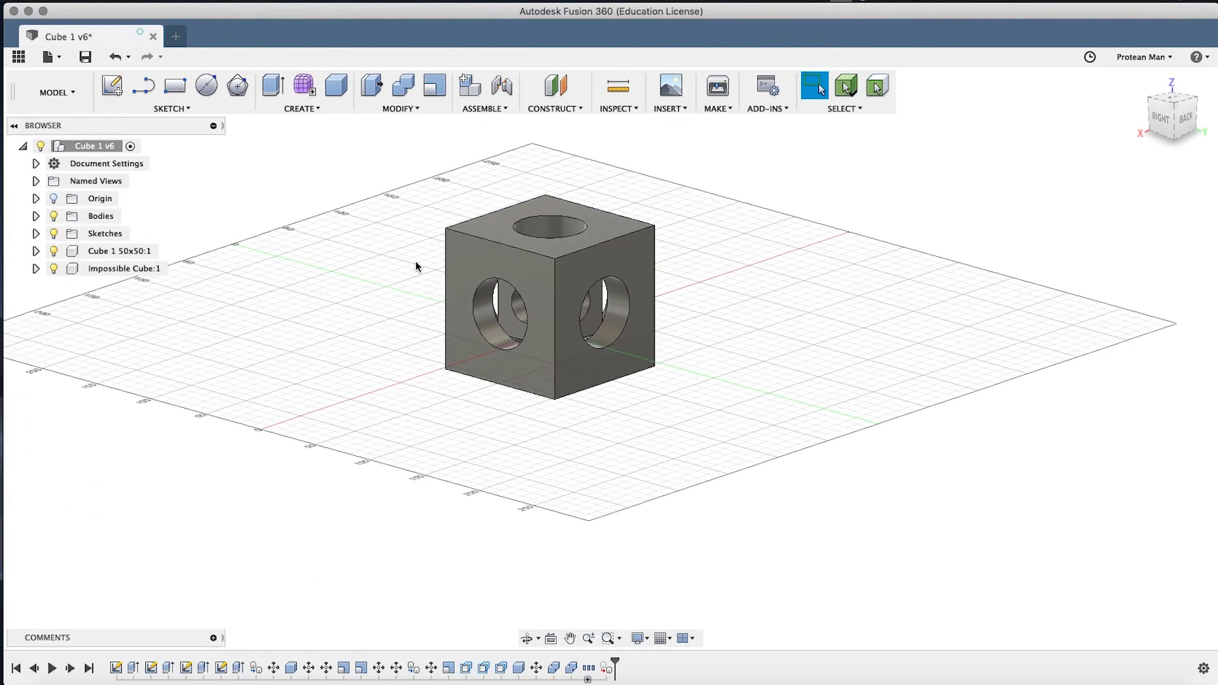
{"action": "scroll", "coordinate": [416, 260], "scroll_direction": "up", "scroll_amount": 4}
{"action": "left_click", "coordinate": [322, 296]}
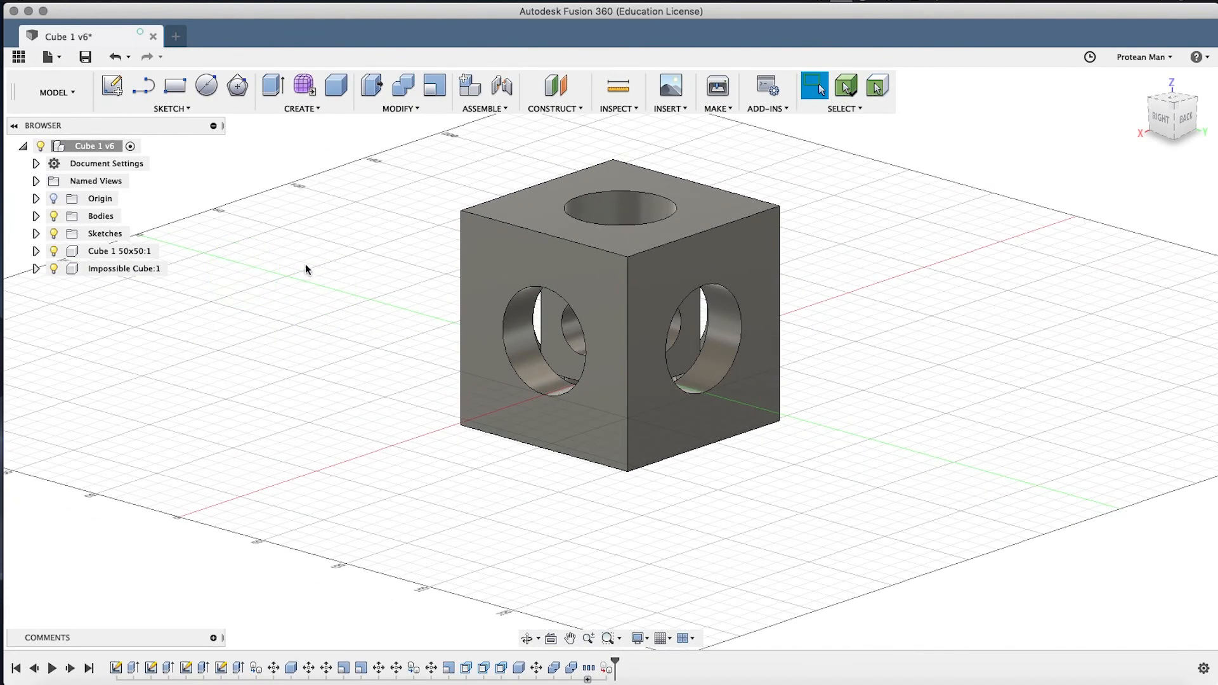
{"action": "key", "text": "Escape"}
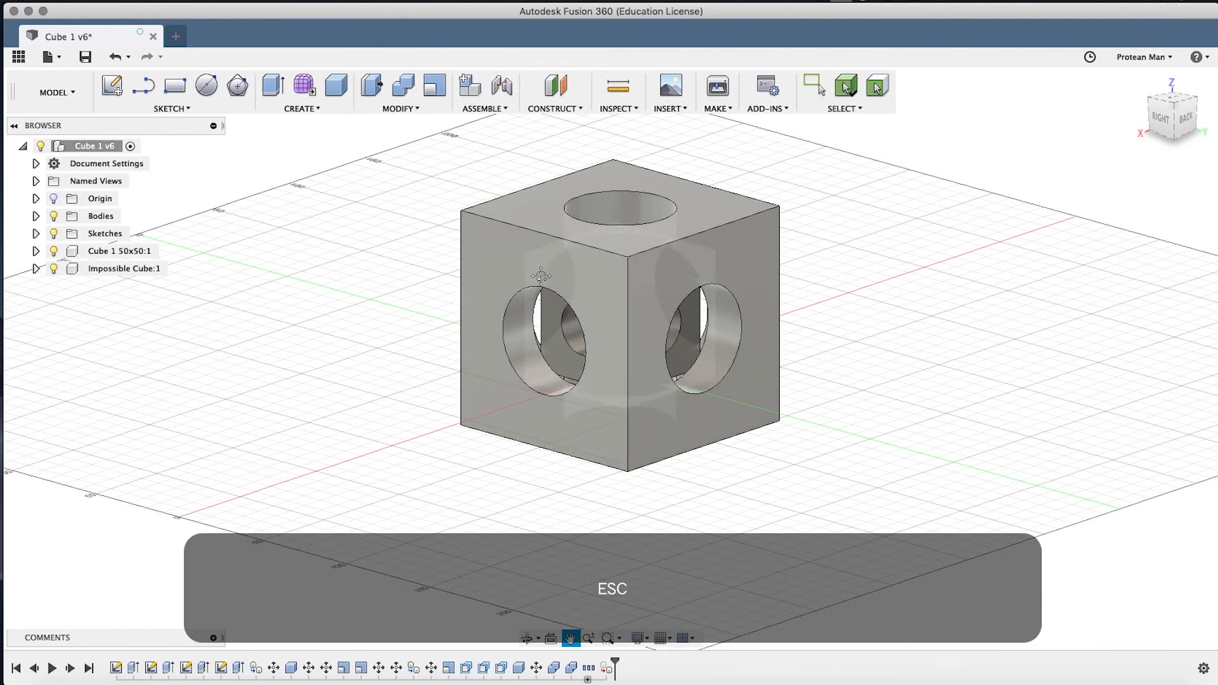
{"action": "middle_click_drag", "start_coordinate": [540, 273], "coordinate": [548, 306]}
{"action": "left_click", "coordinate": [106, 268]}
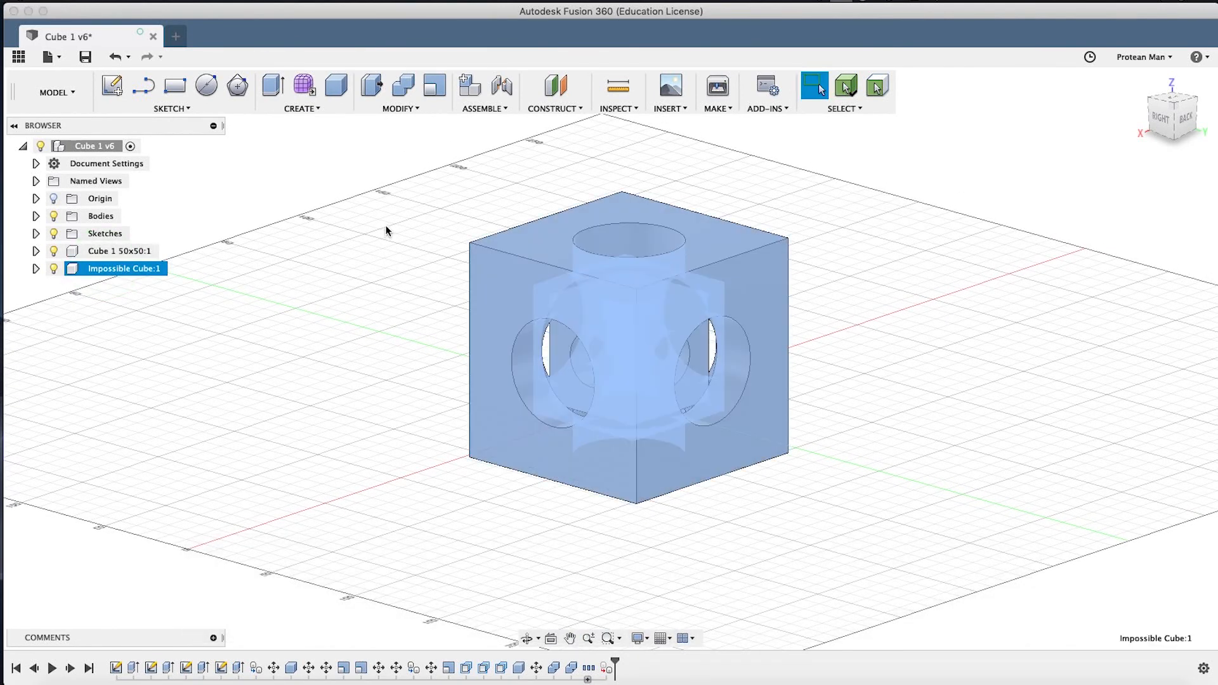
{"action": "key", "text": "Escape"}
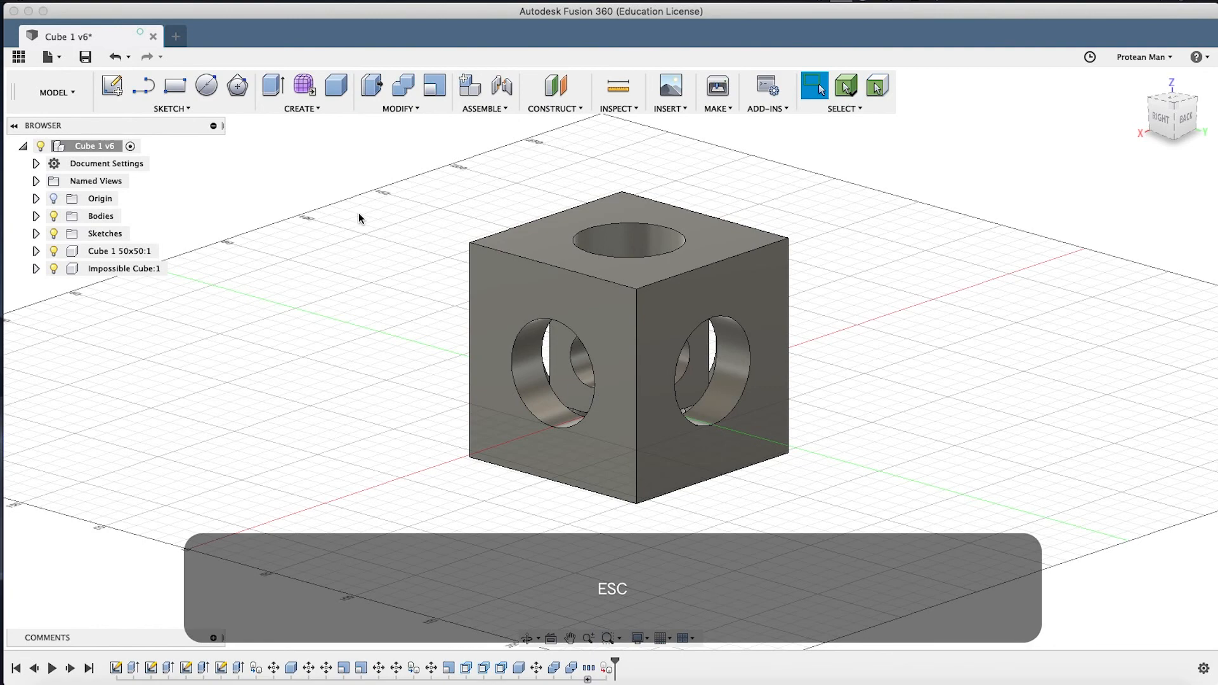
{"action": "right_click", "coordinate": [335, 203]}
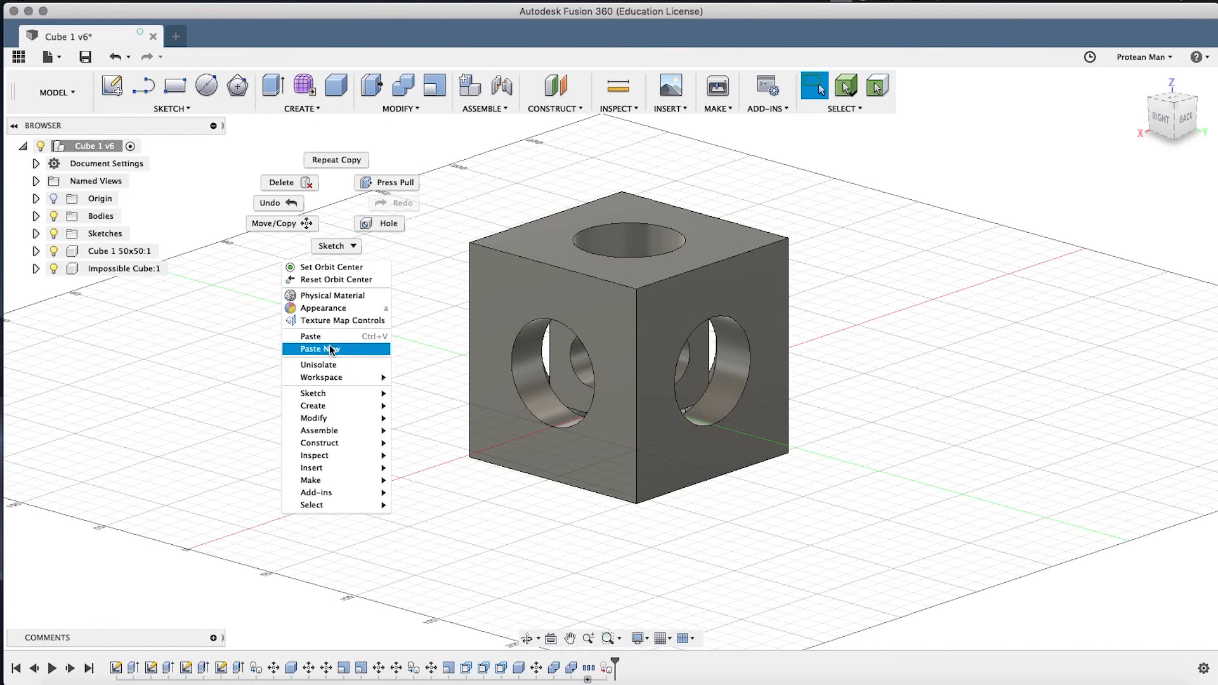
{"action": "left_click", "coordinate": [328, 350]}
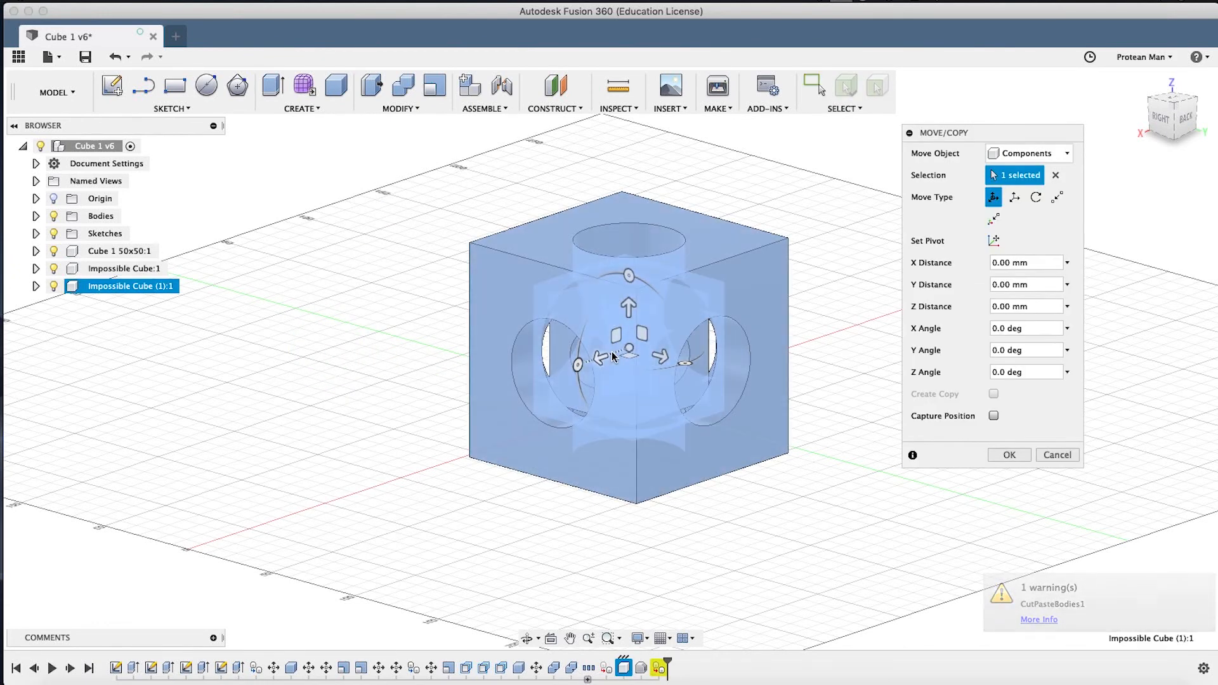
Move the pasted Impossible Cube component 200 mm along X, away from the original.
{"action": "left_click_drag", "start_coordinate": [596, 356], "coordinate": [363, 444]}
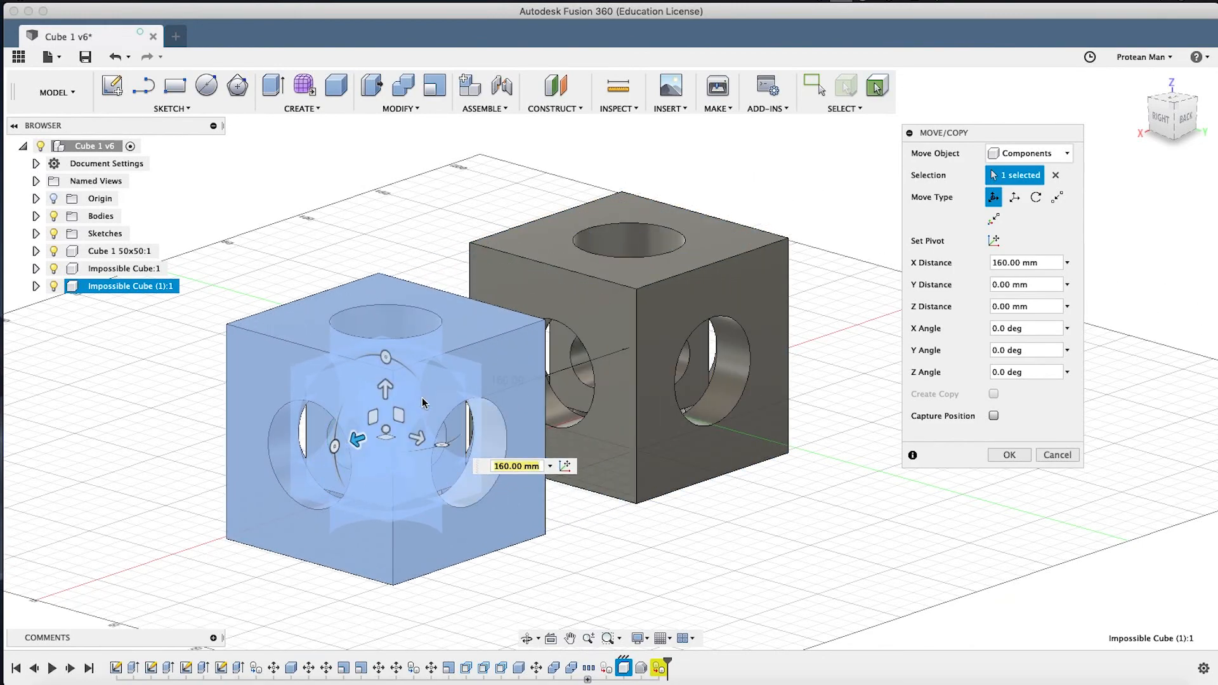
{"action": "type", "text": "200"}
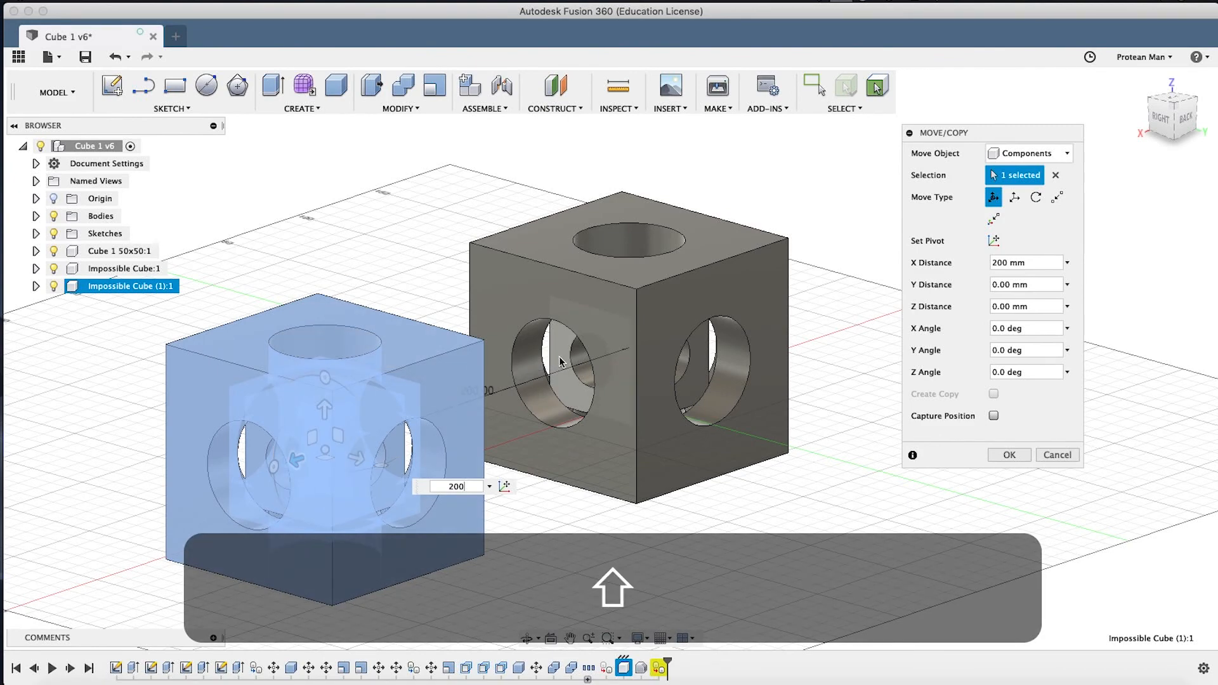
{"action": "middle_click_drag", "start_coordinate": [560, 359], "coordinate": [577, 389], "text": "shift"}
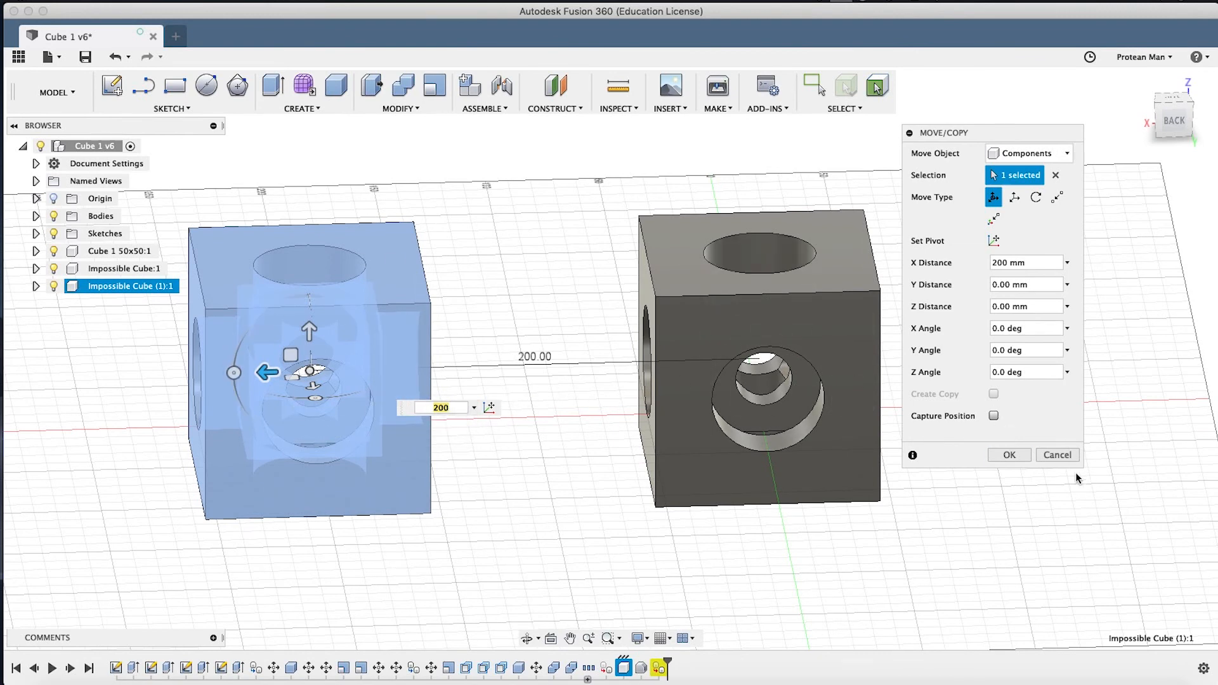
{"action": "left_click", "coordinate": [1009, 455]}
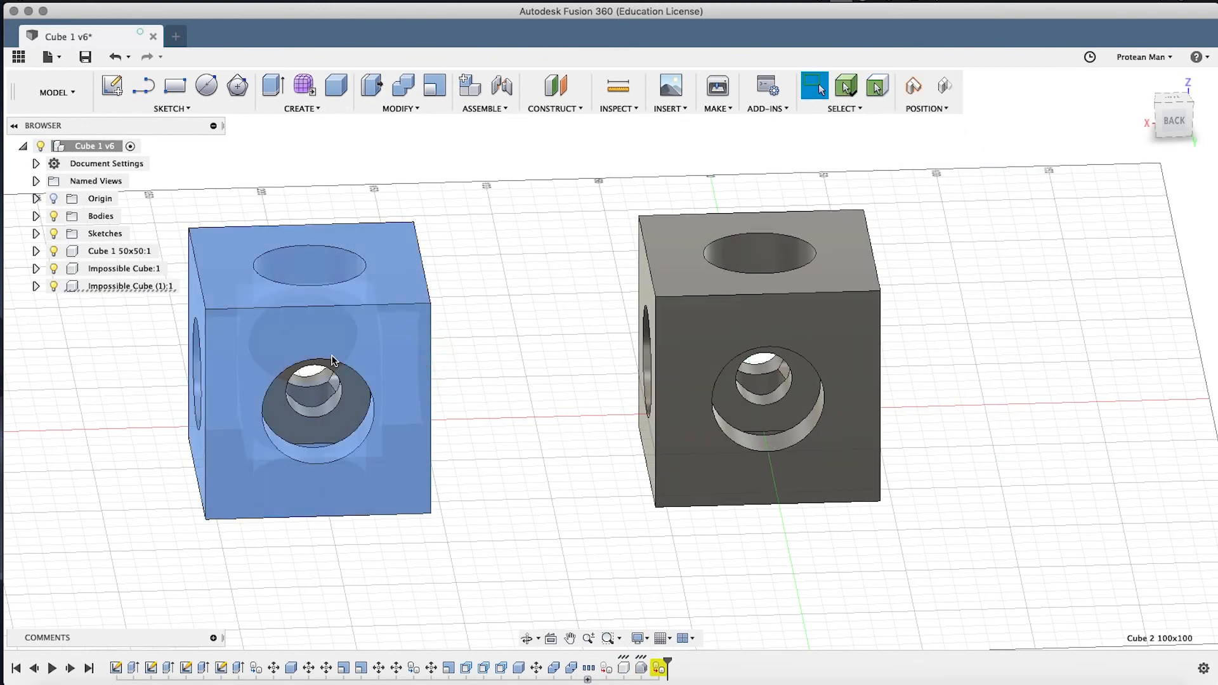
Remove the Cube 1 50x50 component from the design, keeping its history.
{"action": "left_click", "coordinate": [153, 269]}
{"action": "left_click", "coordinate": [131, 286]}
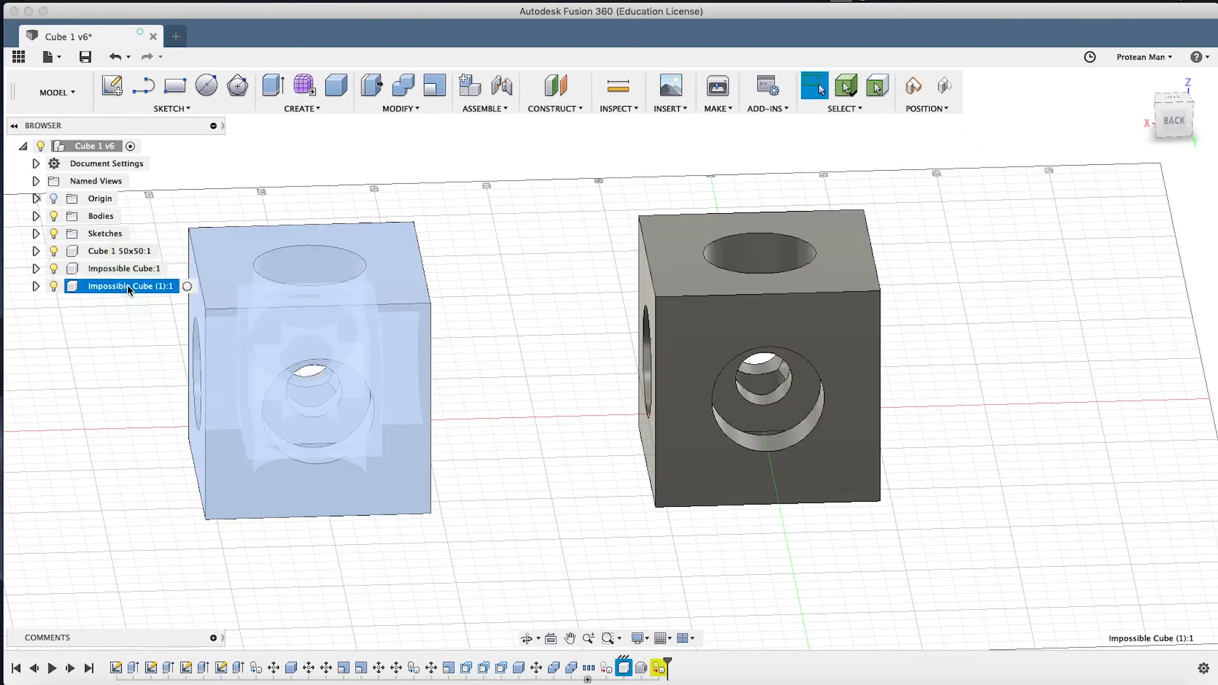
{"action": "left_click", "coordinate": [128, 252]}
{"action": "right_click", "coordinate": [129, 253]}
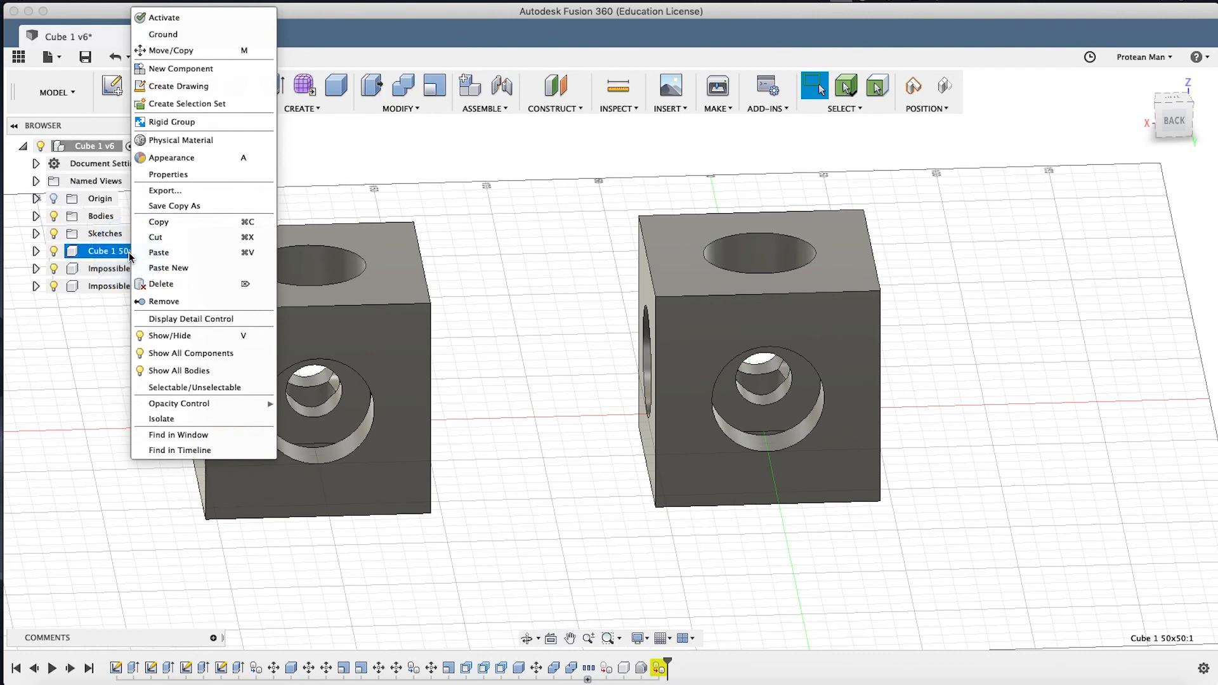
{"action": "left_click", "coordinate": [93, 358]}
{"action": "right_click", "coordinate": [125, 257]}
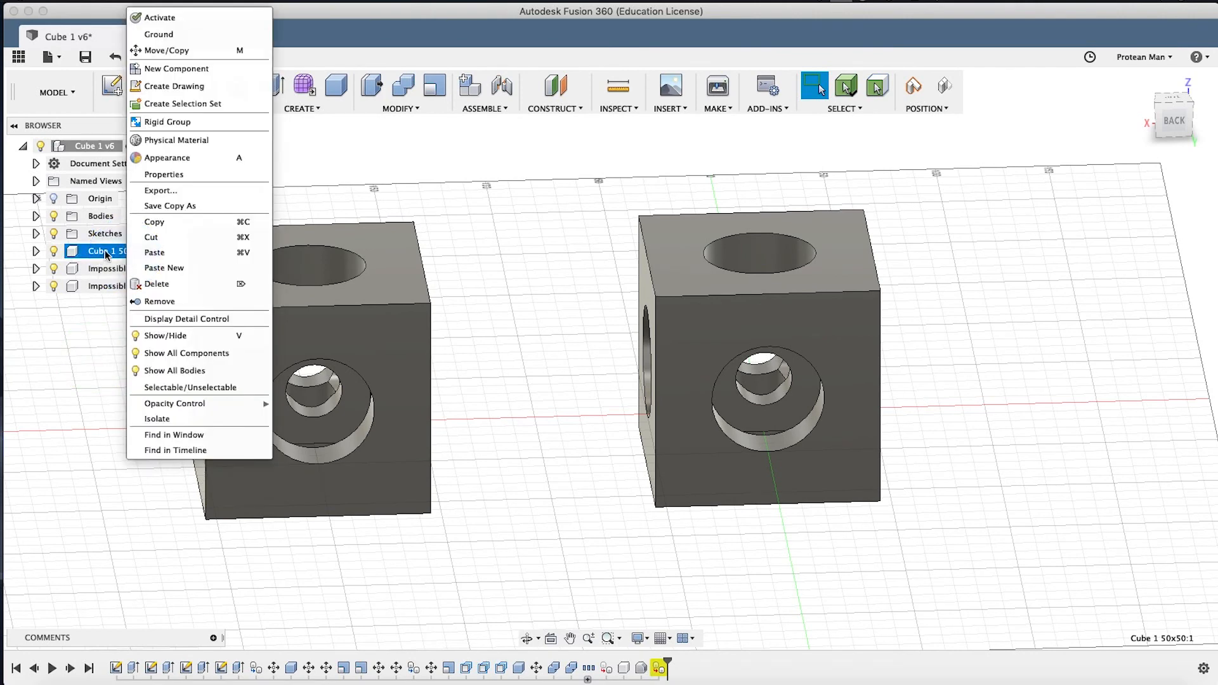
{"action": "left_click", "coordinate": [155, 302]}
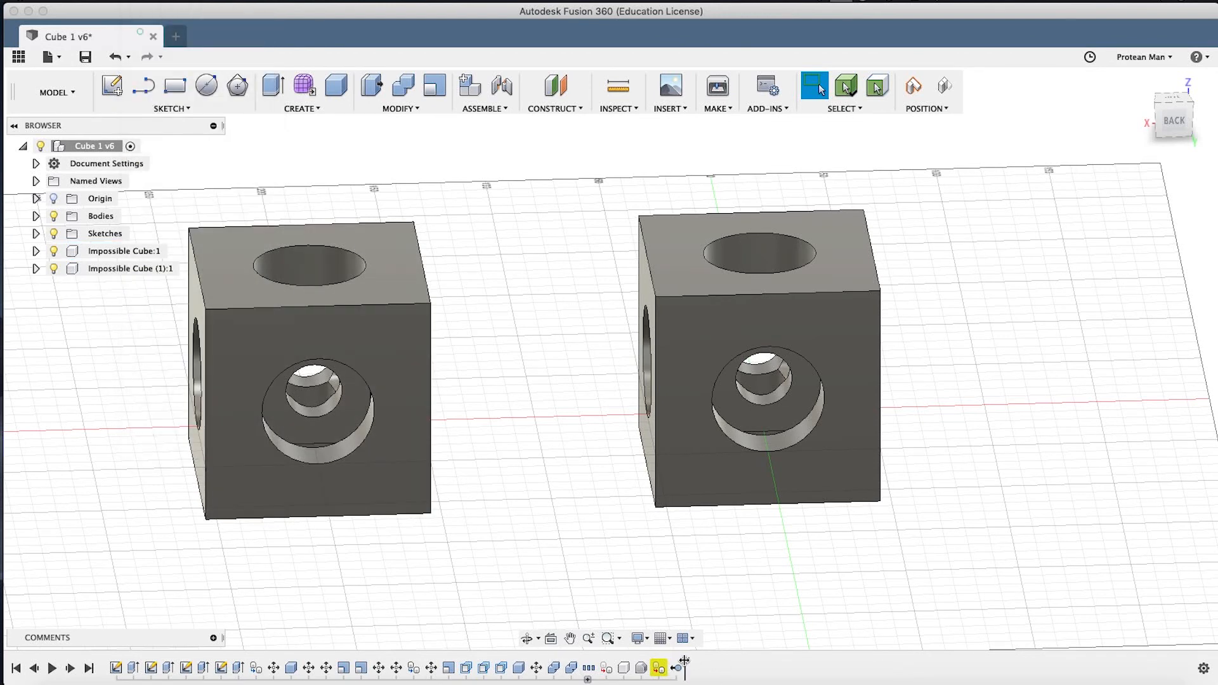
Roll the history back before the removal of Cube 1 50x50 and forward again, and inspect the options of that removal feature.
{"action": "mouse_move", "coordinate": [685, 661]}
{"action": "left_mouse_down"}
{"action": "mouse_move", "coordinate": [668, 663]}
{"action": "mouse_move", "coordinate": [683, 663]}
{"action": "left_mouse_up"}
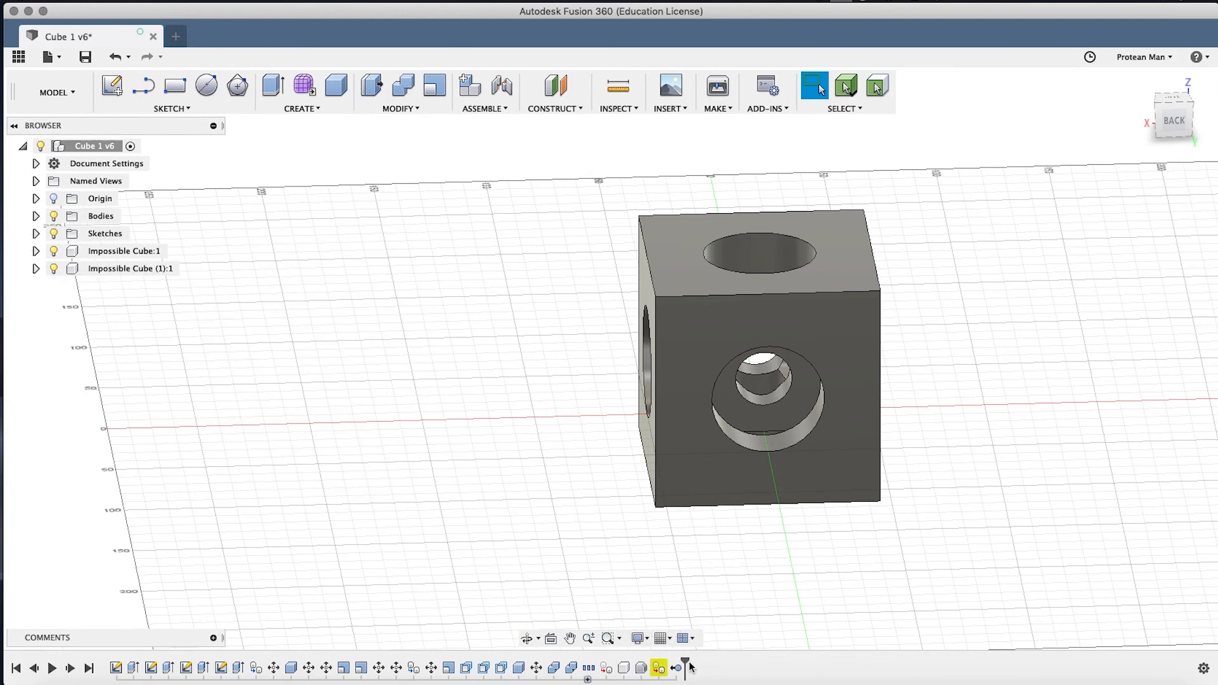
{"action": "left_click_drag", "start_coordinate": [686, 664], "coordinate": [668, 665]}
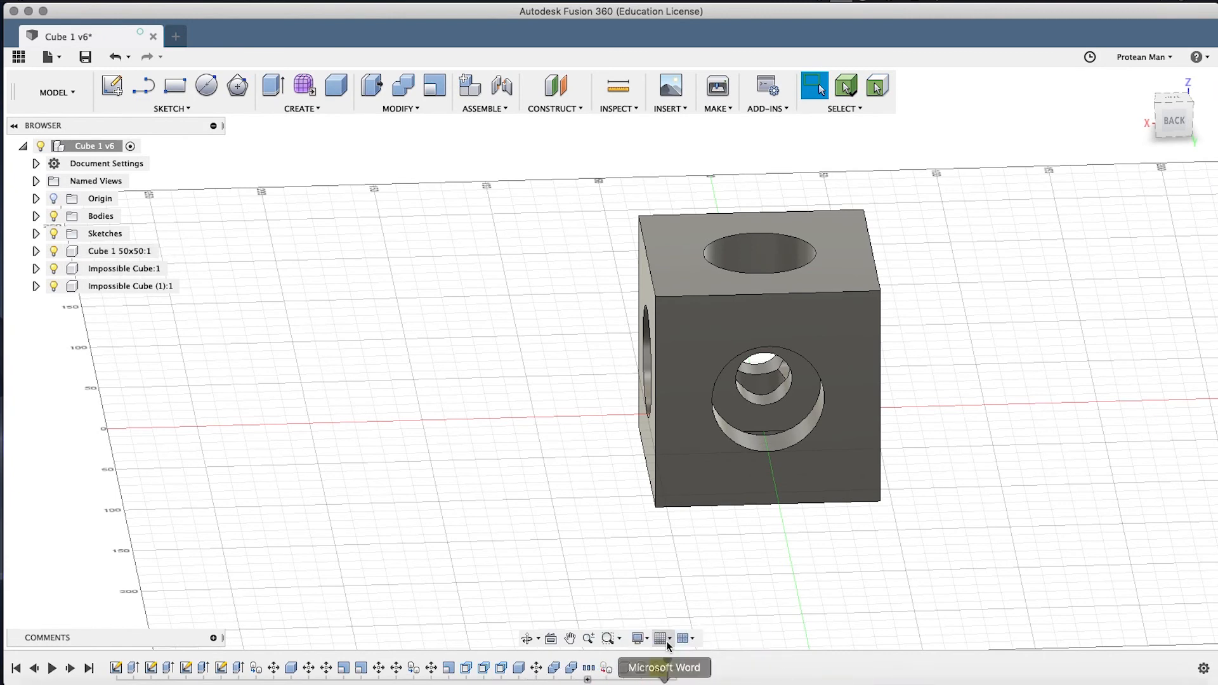
{"action": "left_click_drag", "start_coordinate": [670, 664], "coordinate": [687, 666]}
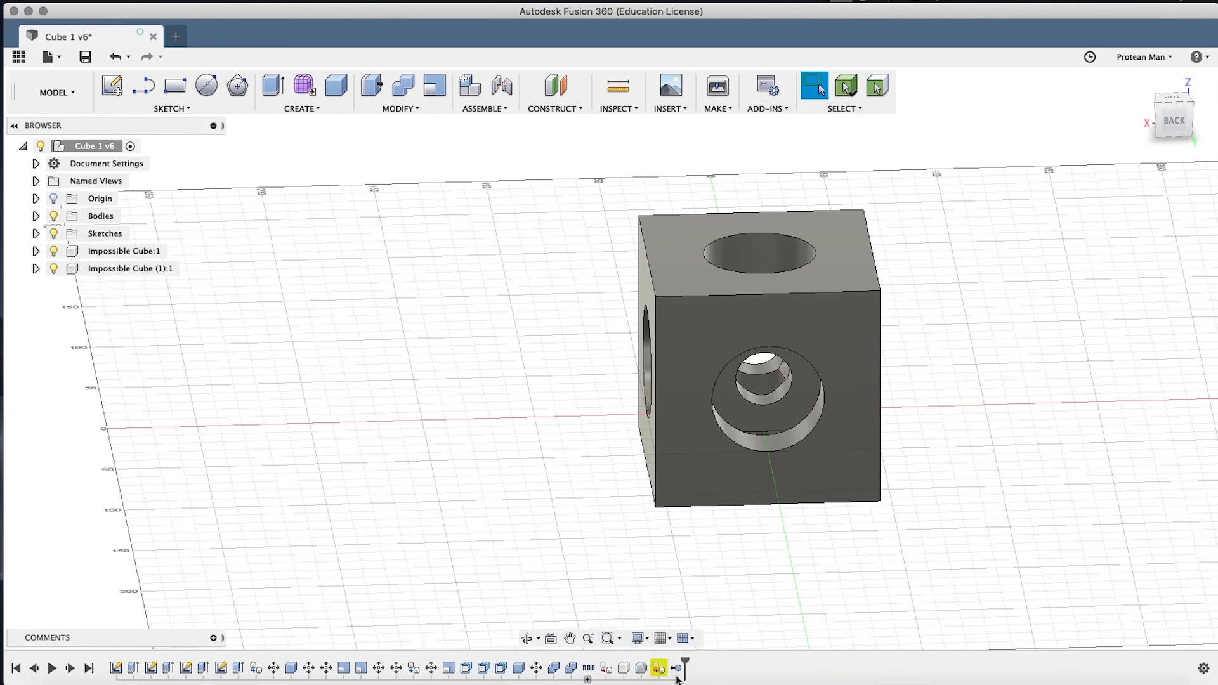
{"action": "right_click", "coordinate": [678, 671]}
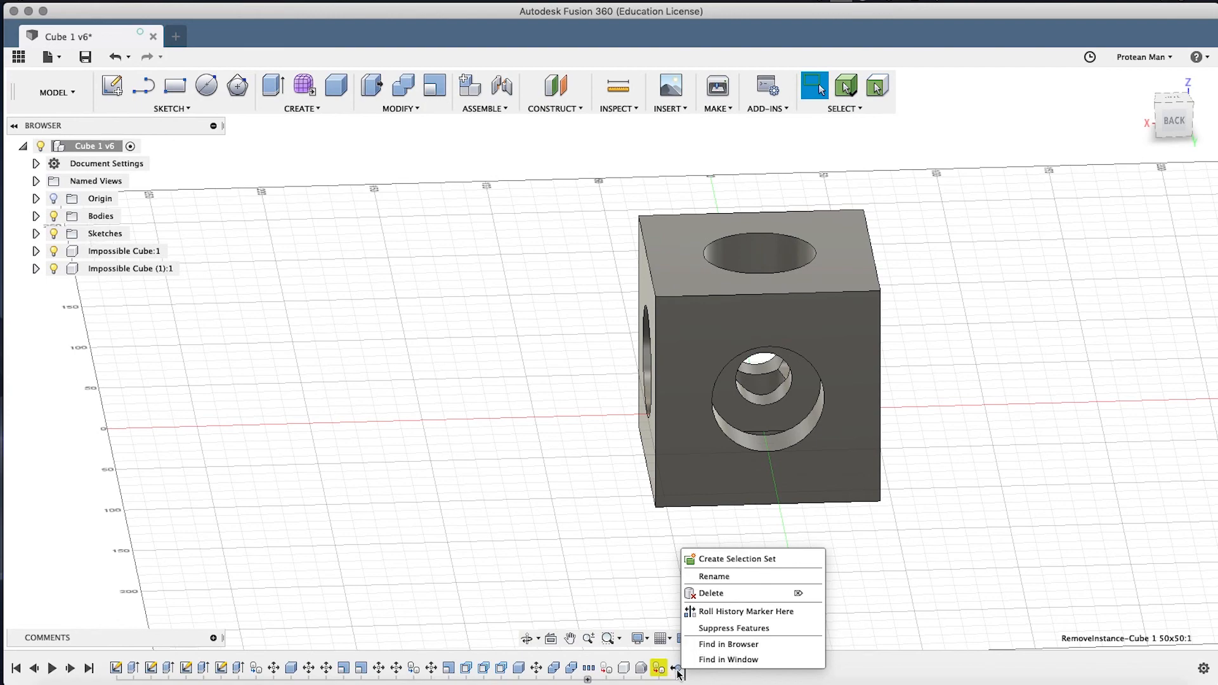
{"action": "left_click", "coordinate": [571, 562]}
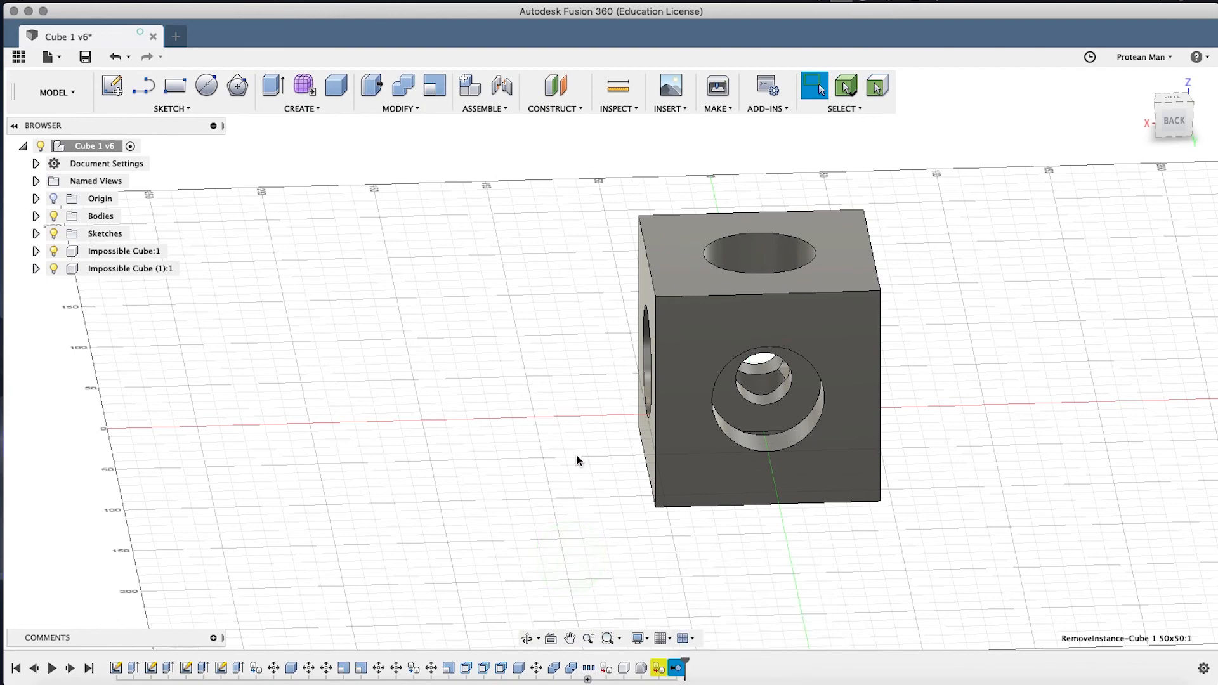
Move the Impossible Cube (1) component 200 mm along X, away from the original cube.
{"action": "scroll", "coordinate": [576, 455], "scroll_direction": "down", "scroll_amount": 2}
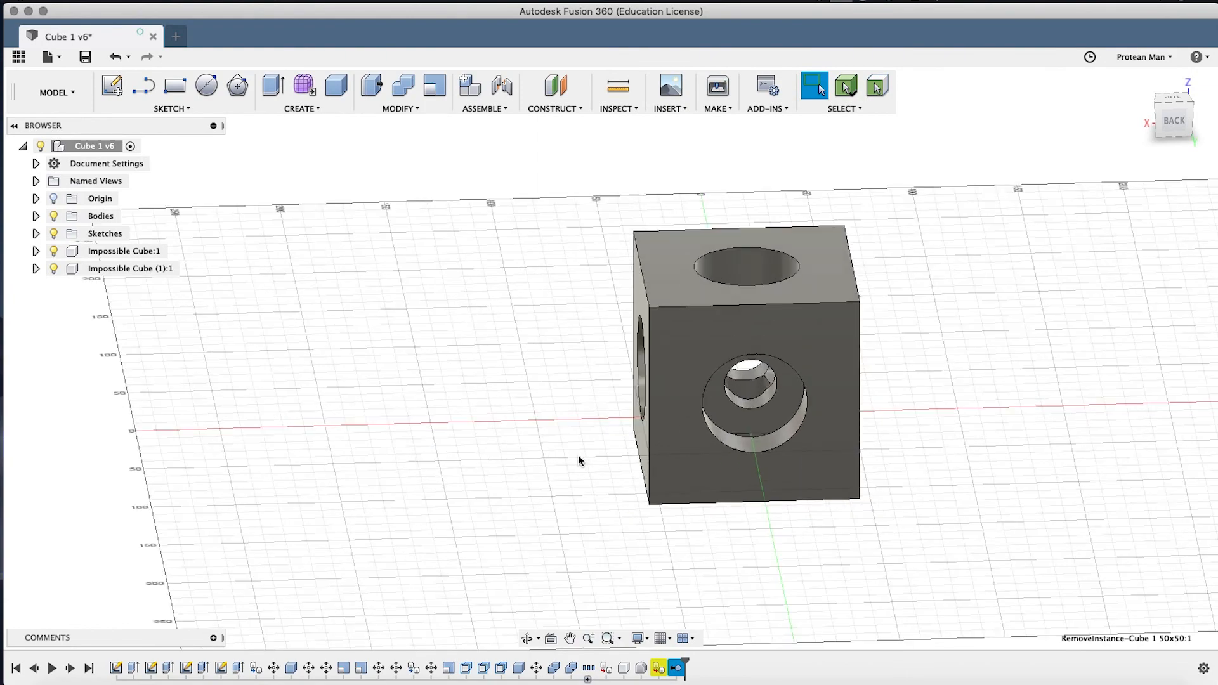
{"action": "scroll", "coordinate": [579, 458], "scroll_direction": "down", "scroll_amount": 3}
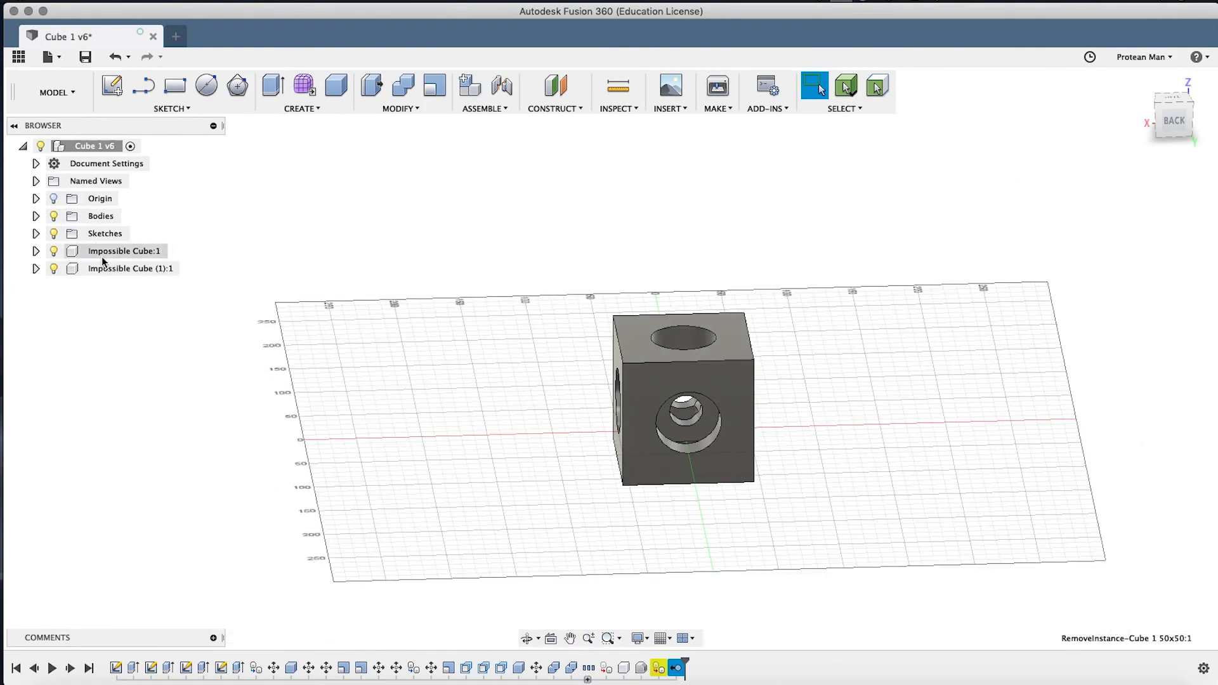
{"action": "left_click", "coordinate": [130, 266]}
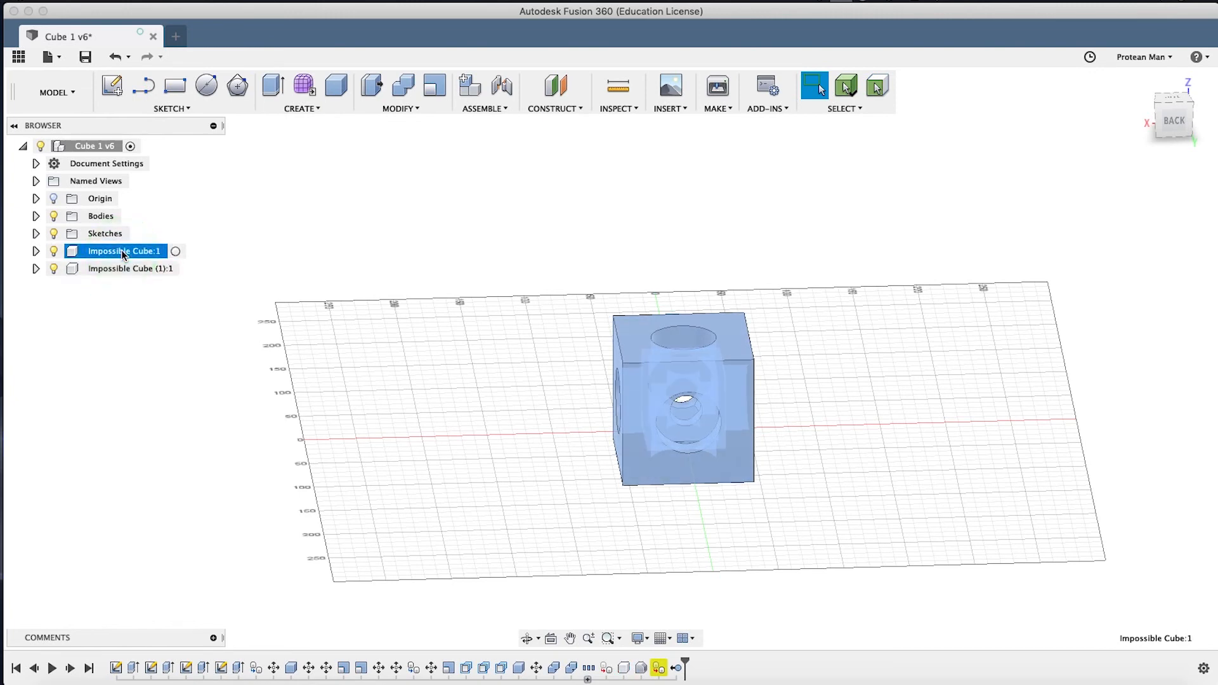
{"action": "left_click", "coordinate": [123, 252]}
{"action": "left_click", "coordinate": [123, 269]}
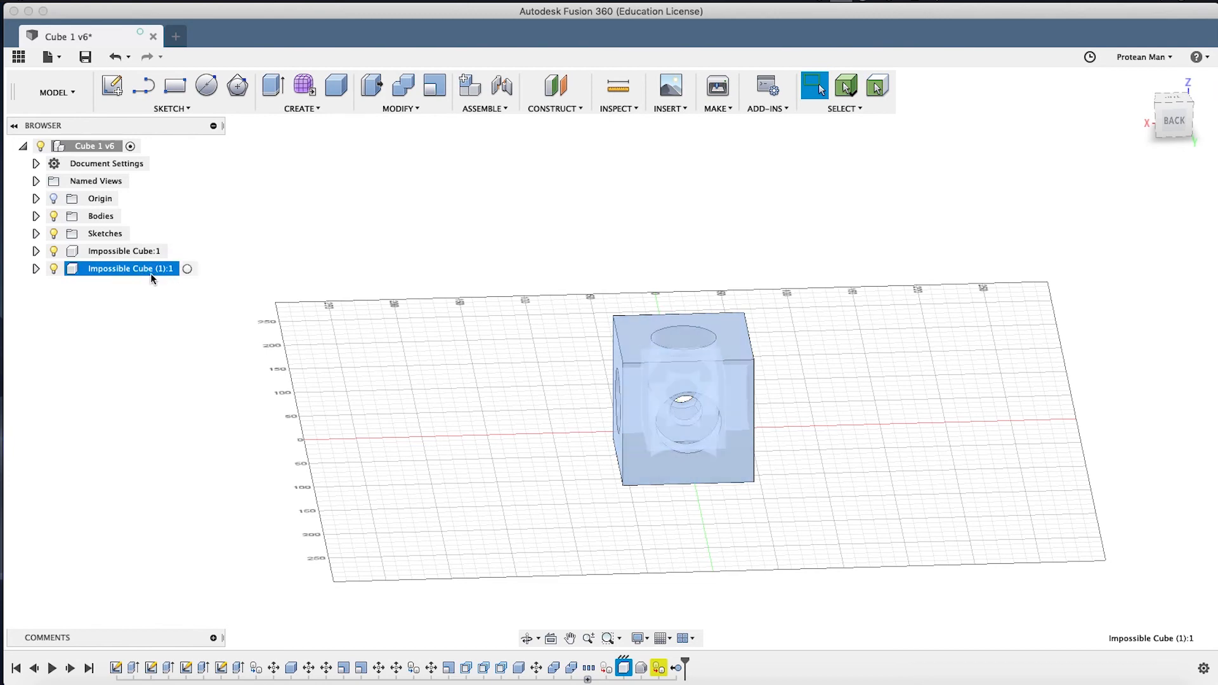
{"action": "key", "text": "m"}
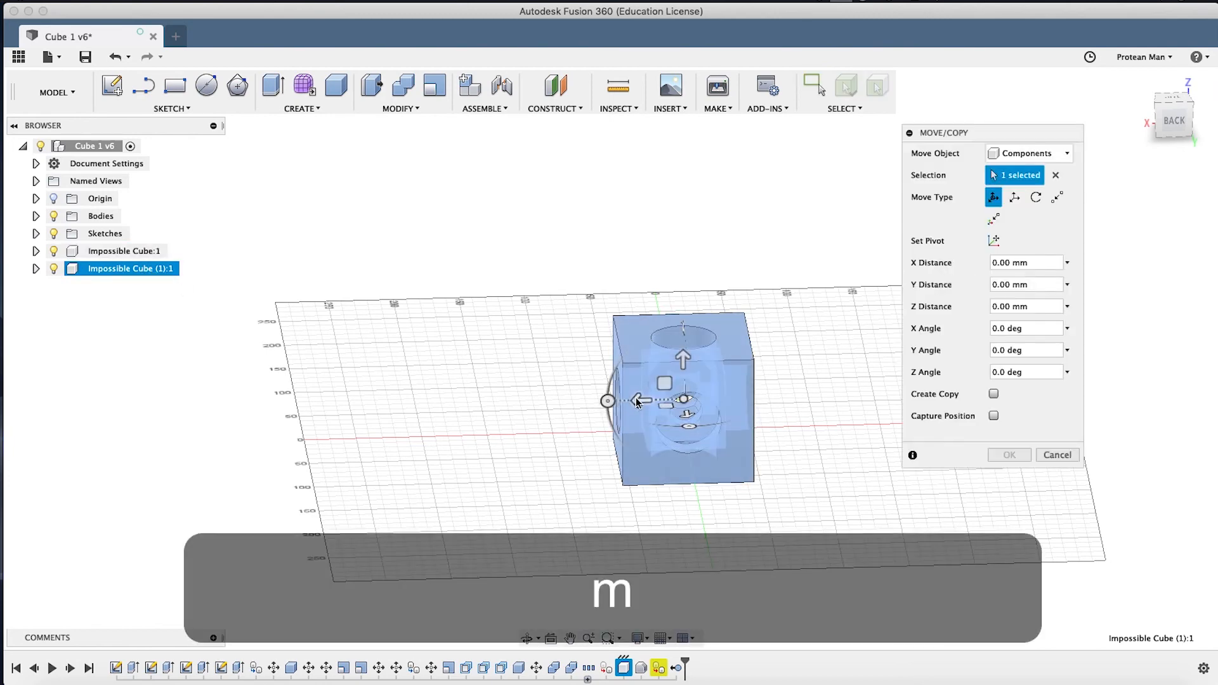
{"action": "left_click_drag", "start_coordinate": [637, 401], "coordinate": [449, 414]}
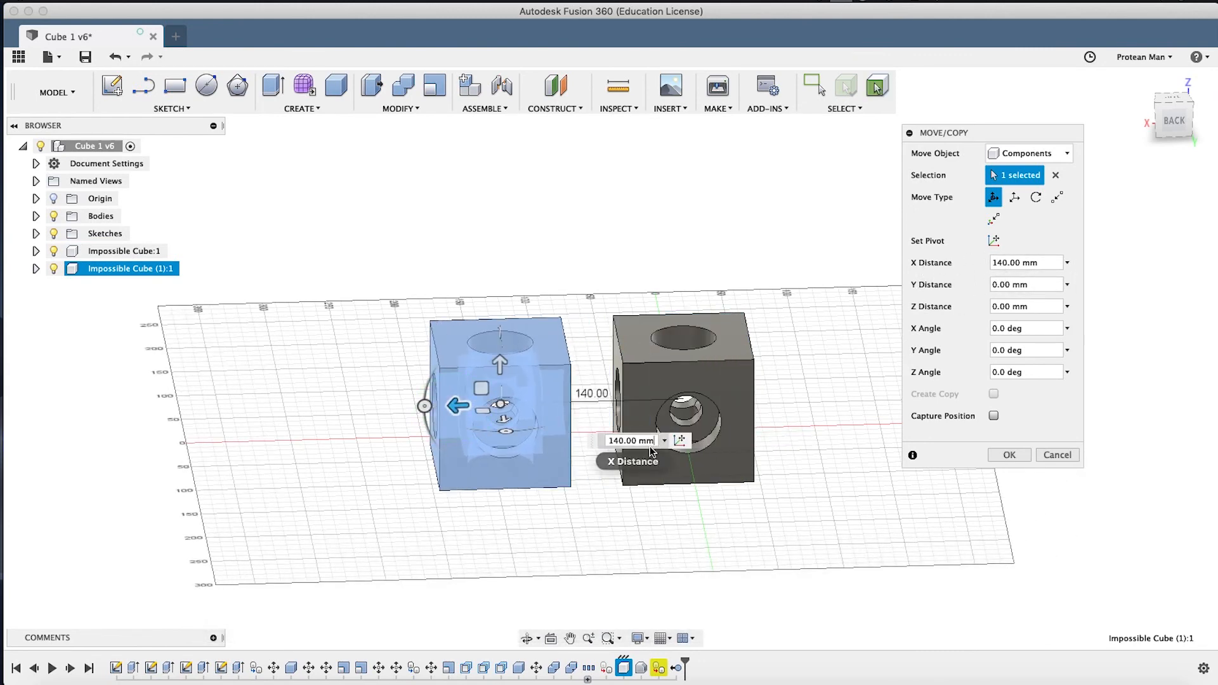
{"action": "type", "text": "200"}
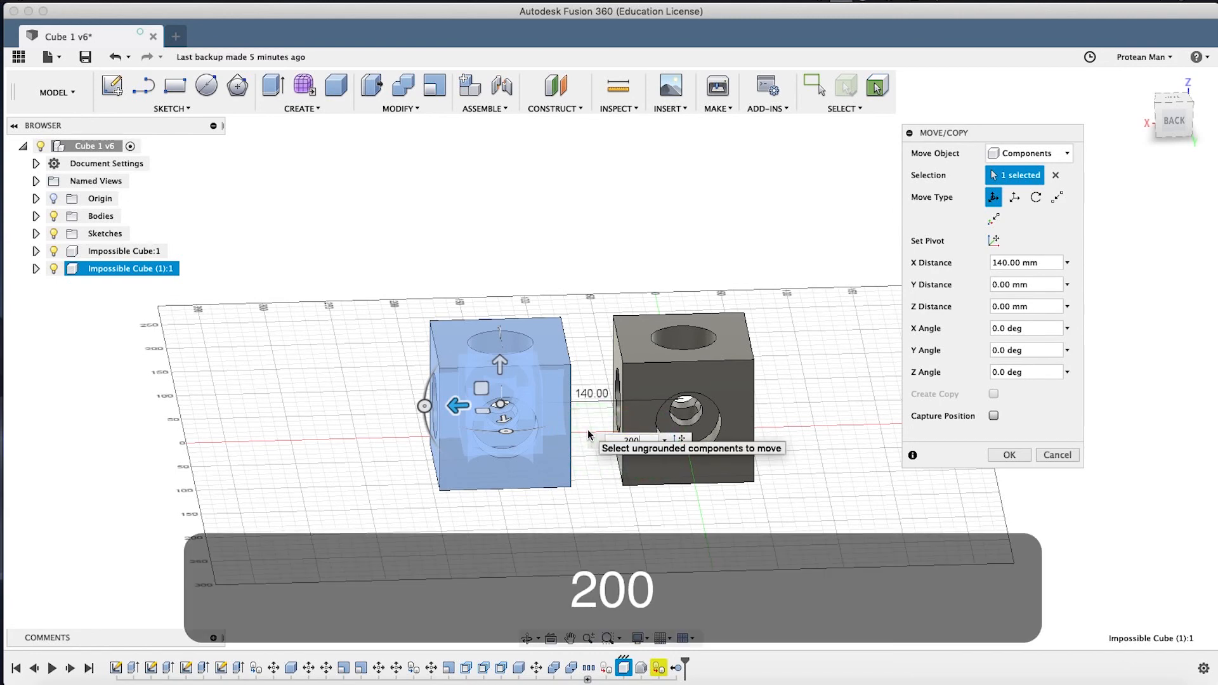
{"action": "key", "text": "Return"}
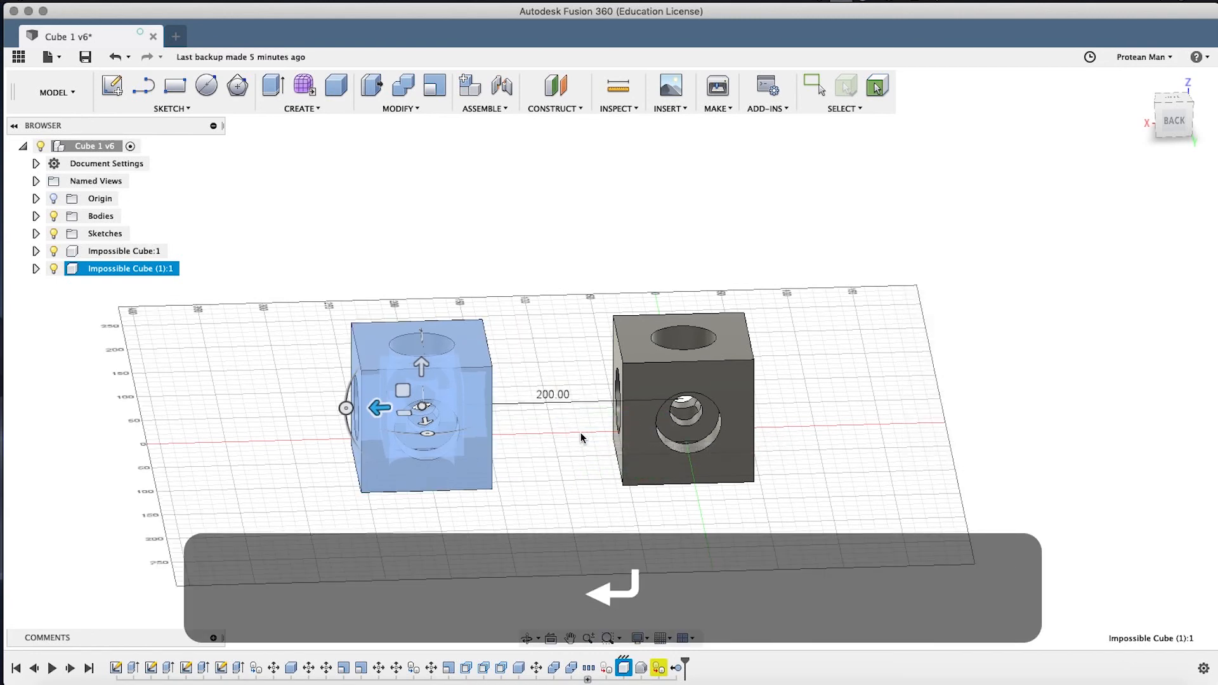
Try offsetting the back face of the original Impossible Cube outward by 60 mm, and undo the offset.
{"action": "scroll", "coordinate": [534, 415], "scroll_direction": "up", "scroll_amount": 4}
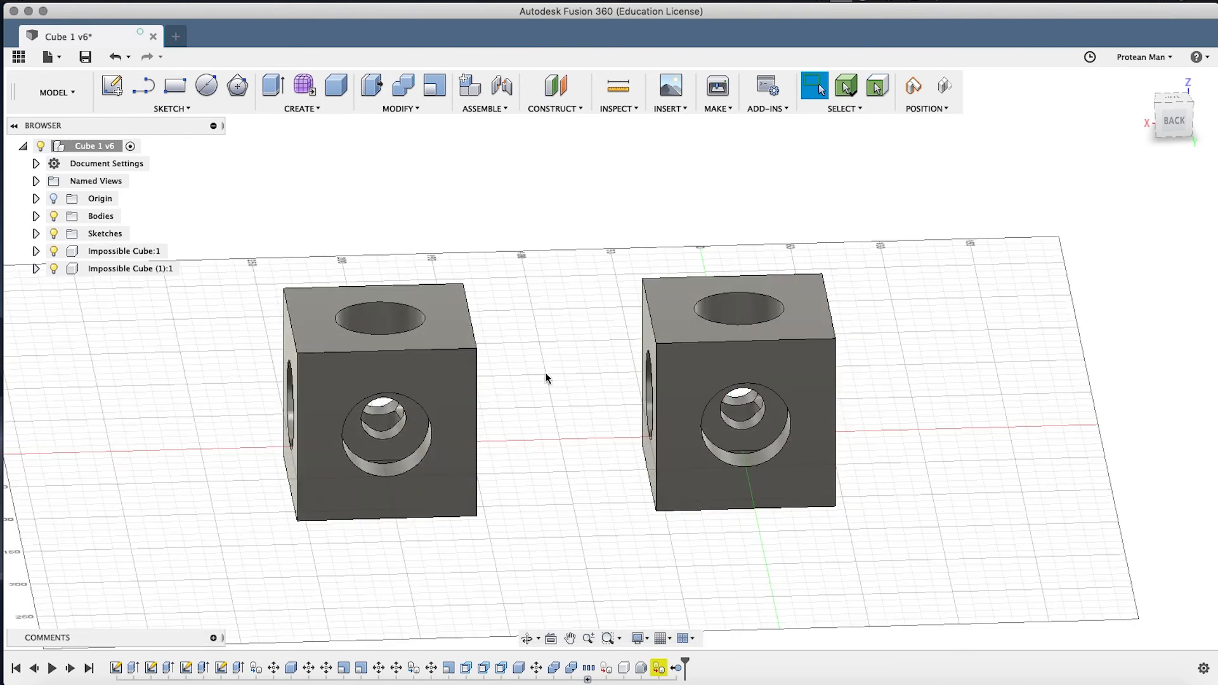
{"action": "left_click", "coordinate": [377, 85]}
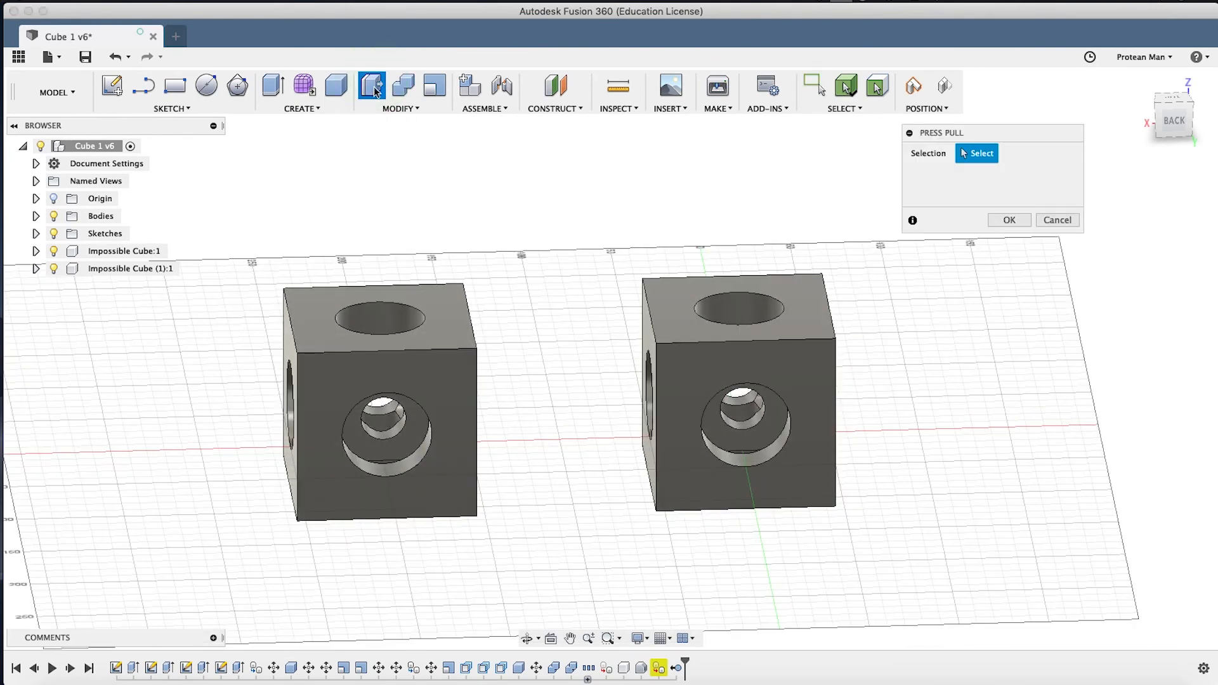
{"action": "left_click", "coordinate": [697, 362]}
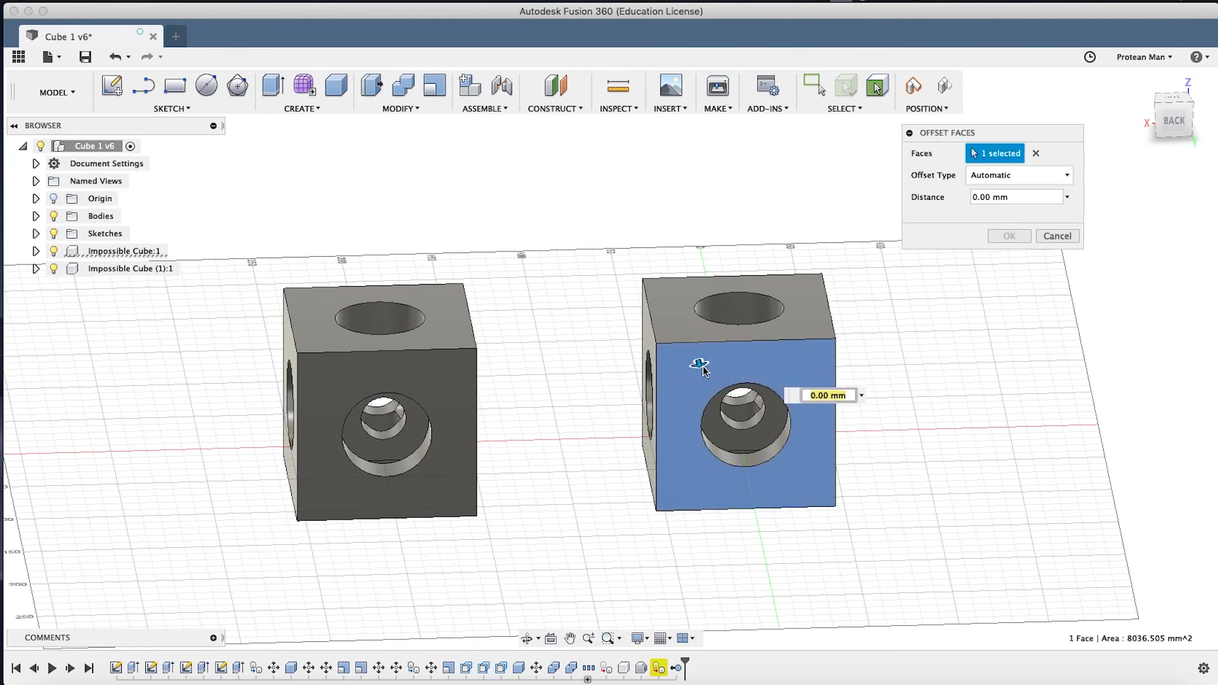
{"action": "left_click_drag", "start_coordinate": [699, 359], "coordinate": [704, 404]}
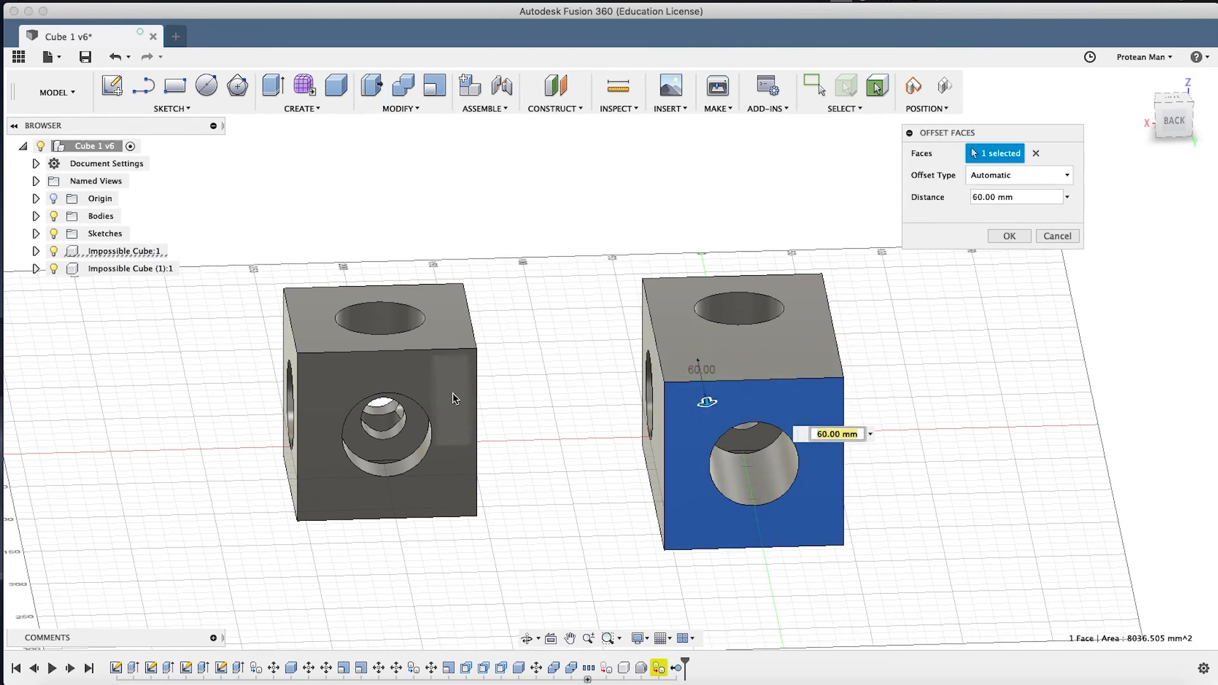
{"action": "left_click", "coordinate": [1008, 236]}
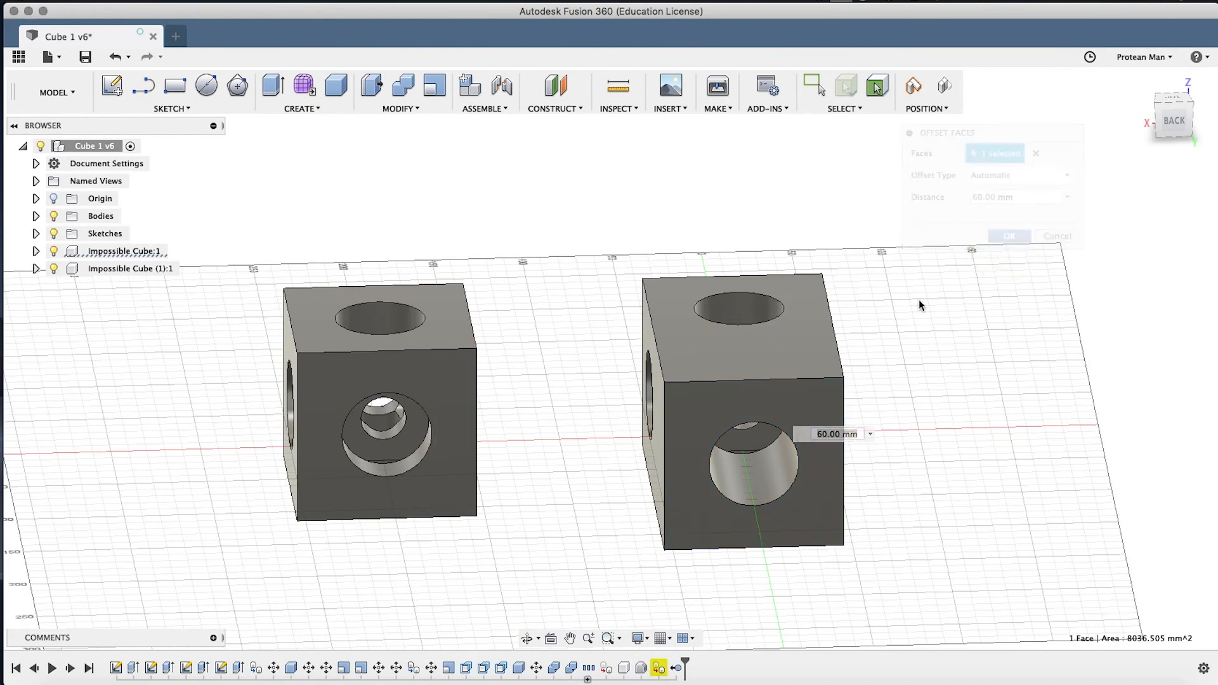
{"action": "middle_click_drag", "start_coordinate": [591, 368], "coordinate": [408, 330], "text": "shift"}
{"action": "key", "text": "super+z"}
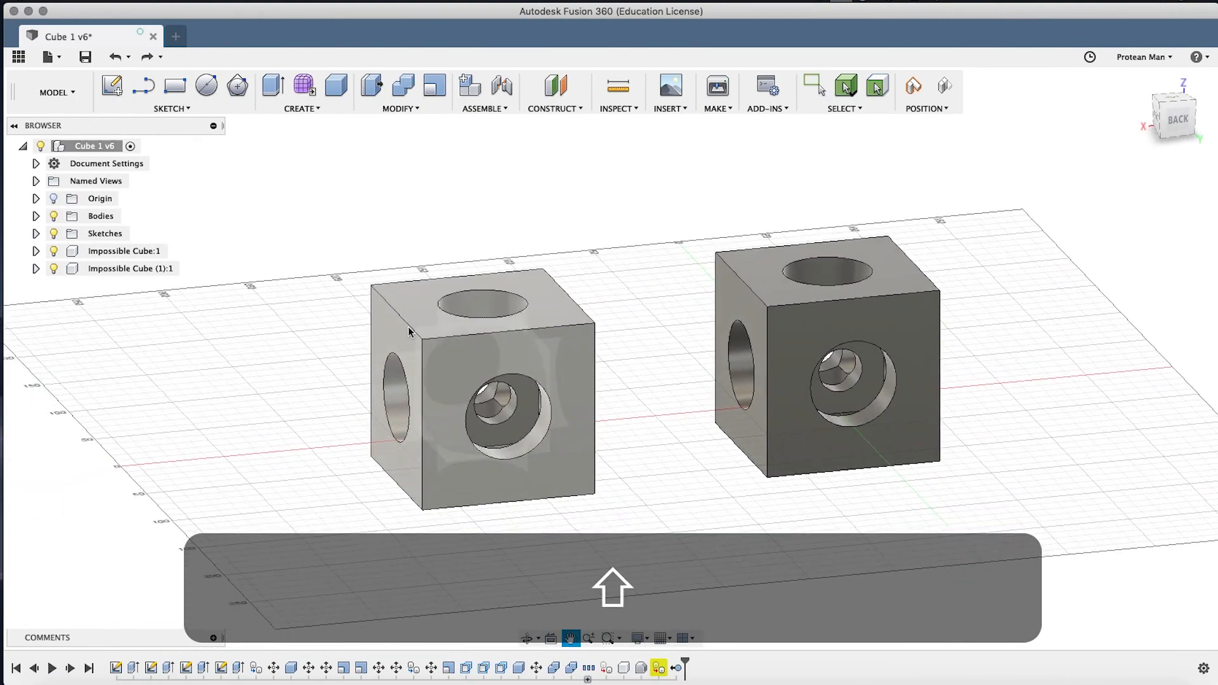
Rename the original Impossible Cube component as Impossible Cube-OG.
{"action": "double_click", "coordinate": [155, 265]}
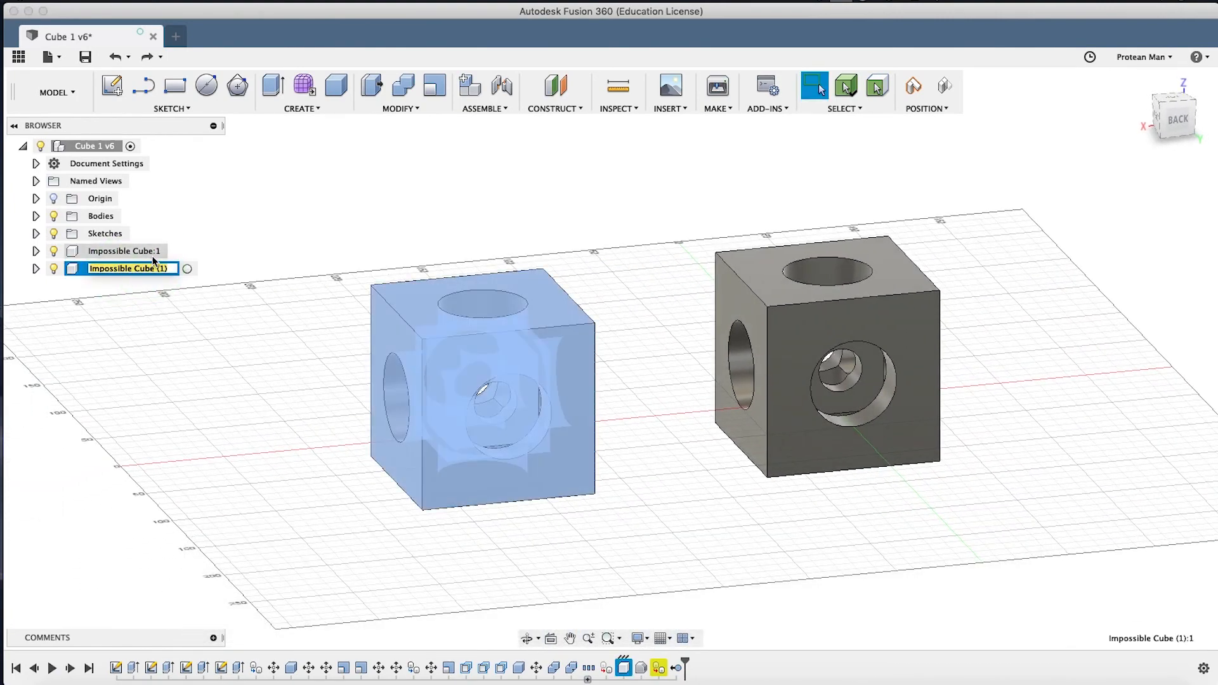
{"action": "double_click", "coordinate": [155, 251]}
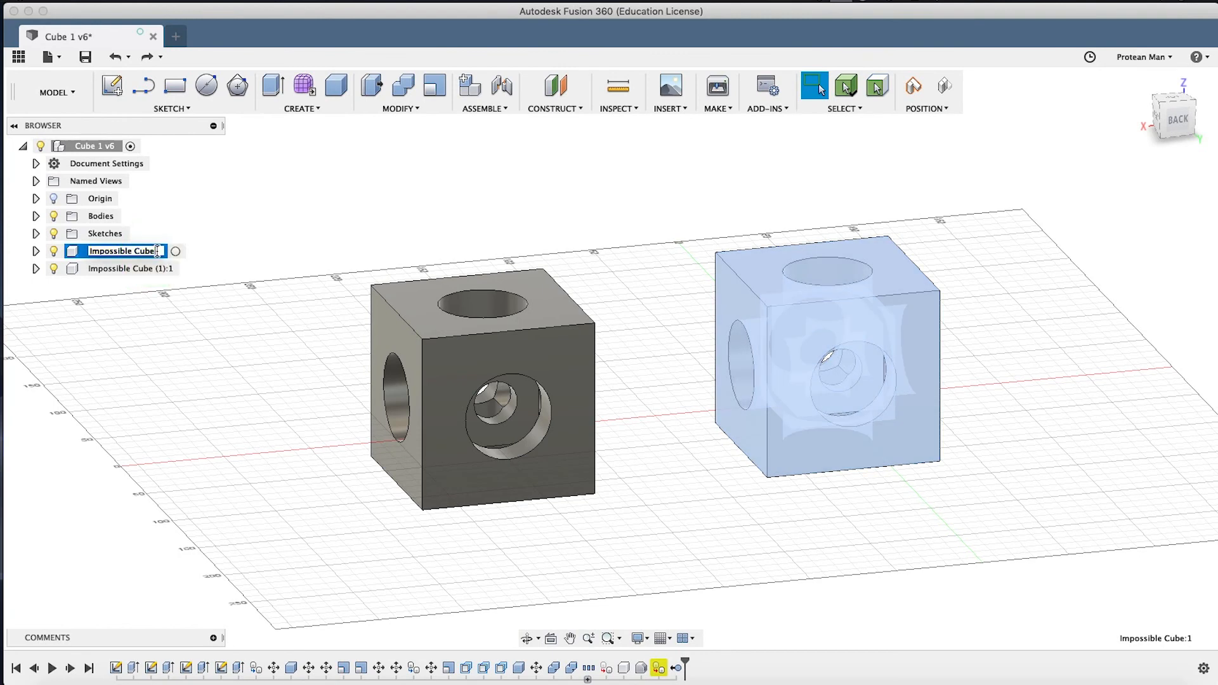
{"action": "key", "text": "shift"}
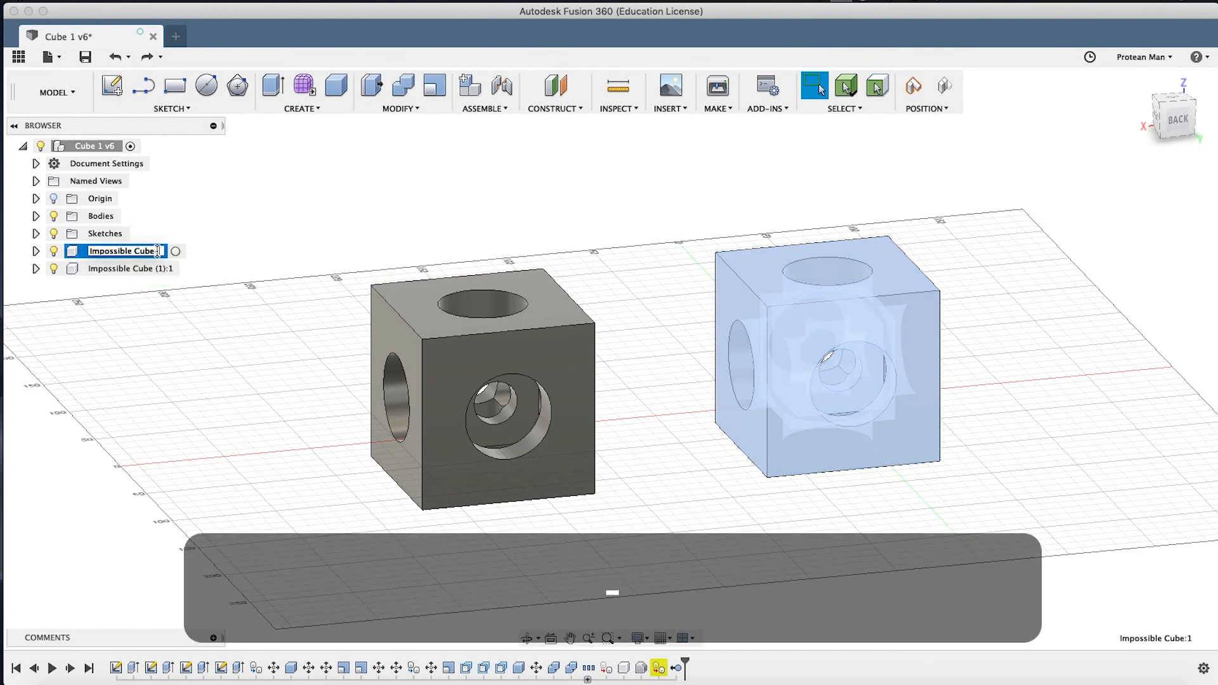
{"action": "type", "text": "-Ori"}
{"action": "type", "text": "G"}
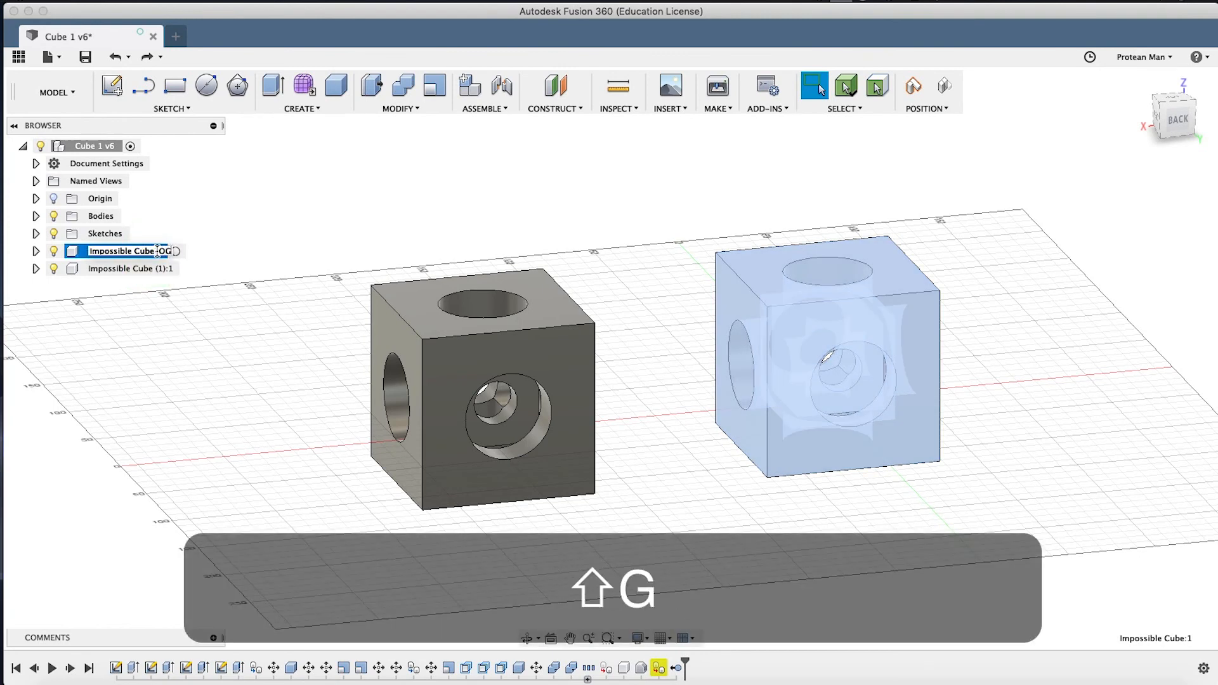
{"action": "key", "text": "Return"}
{"action": "left_click", "coordinate": [248, 299]}
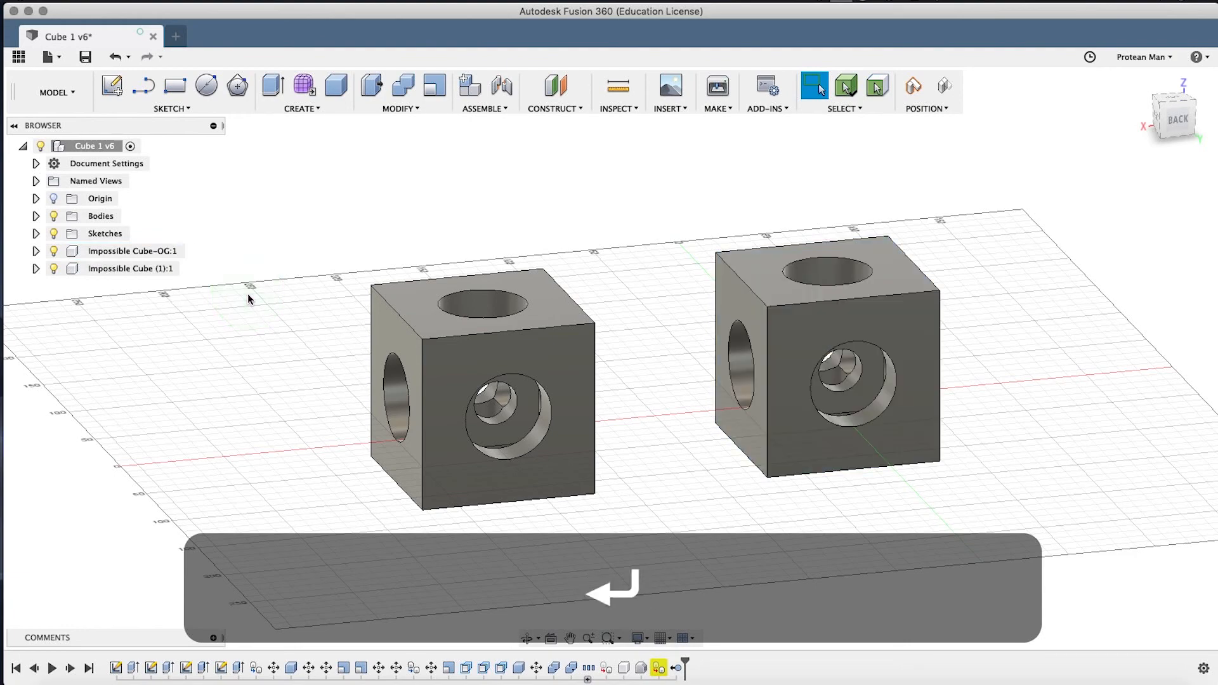
Rename the Impossible Cube (1) component as Impossible Cube-Supported.
{"action": "middle_click_drag", "start_coordinate": [521, 384], "coordinate": [468, 363]}
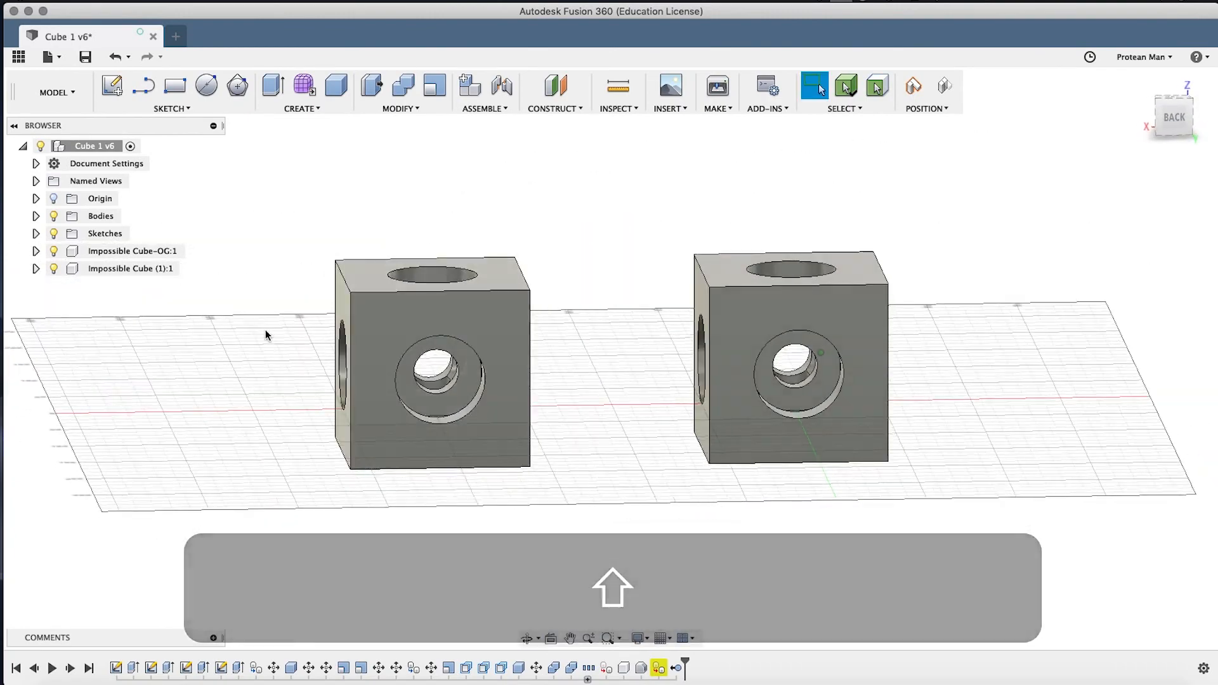
{"action": "left_click", "coordinate": [127, 269]}
{"action": "double_click", "coordinate": [156, 269]}
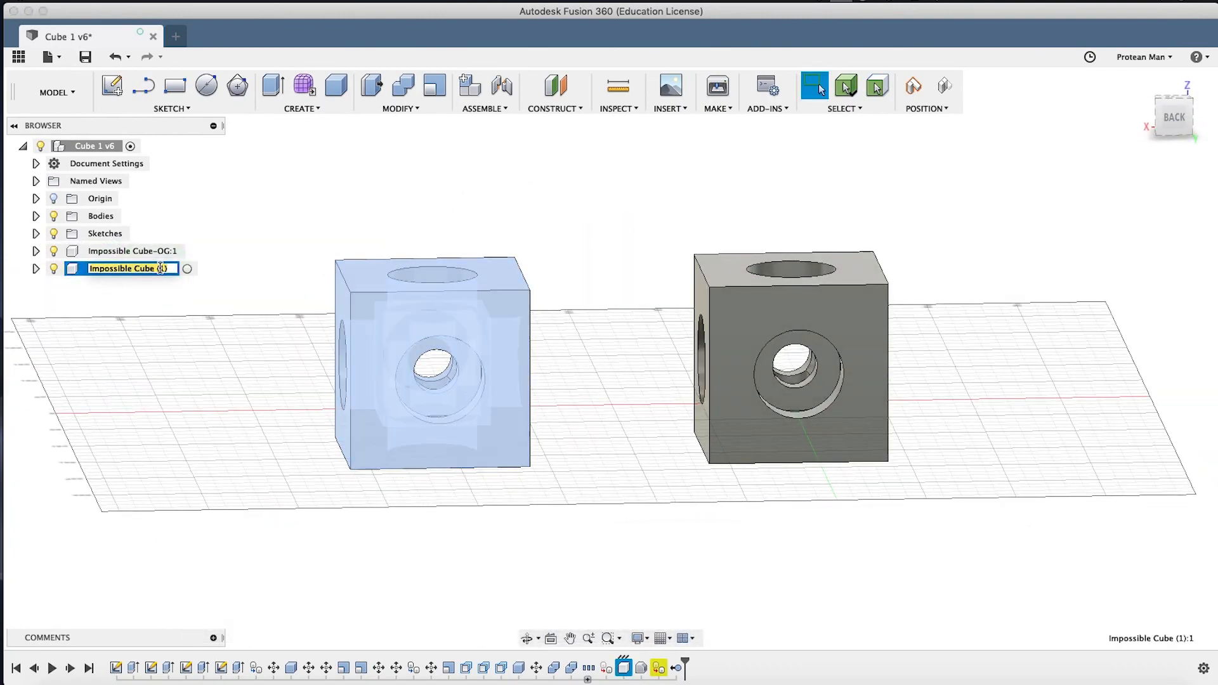
{"action": "left_click", "coordinate": [160, 269]}
{"action": "left_click", "coordinate": [163, 268]}
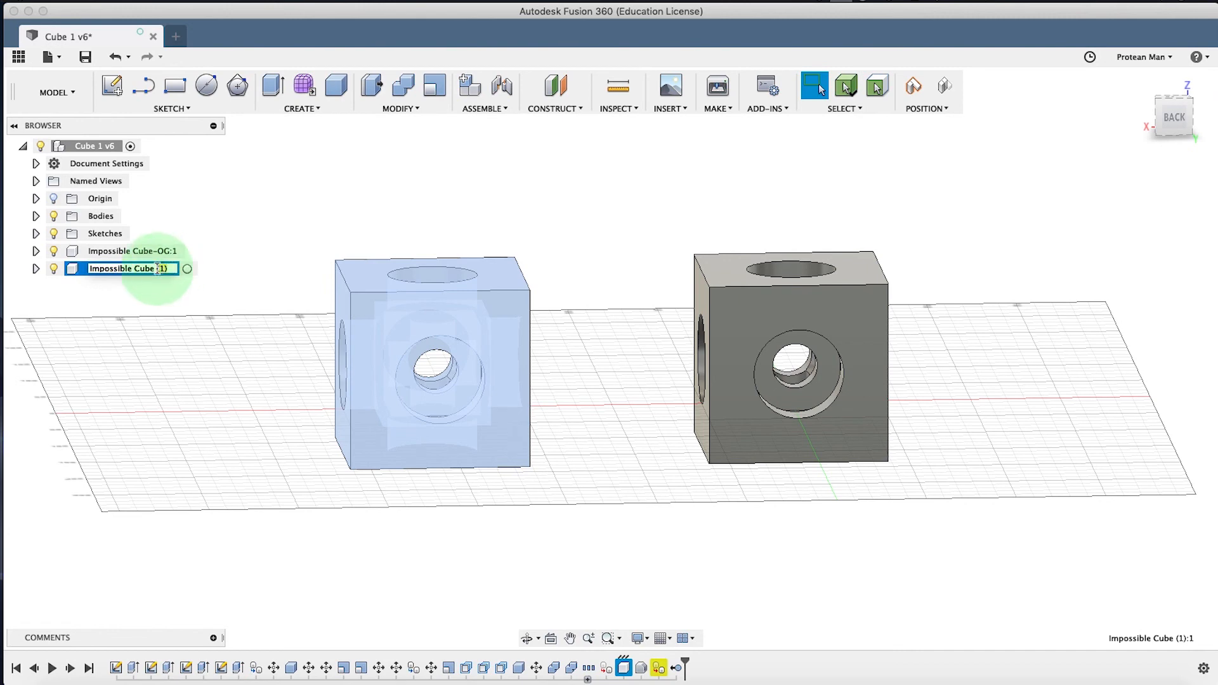
{"action": "key", "text": "BackSpace"}
{"action": "key", "text": "BackSpace"}
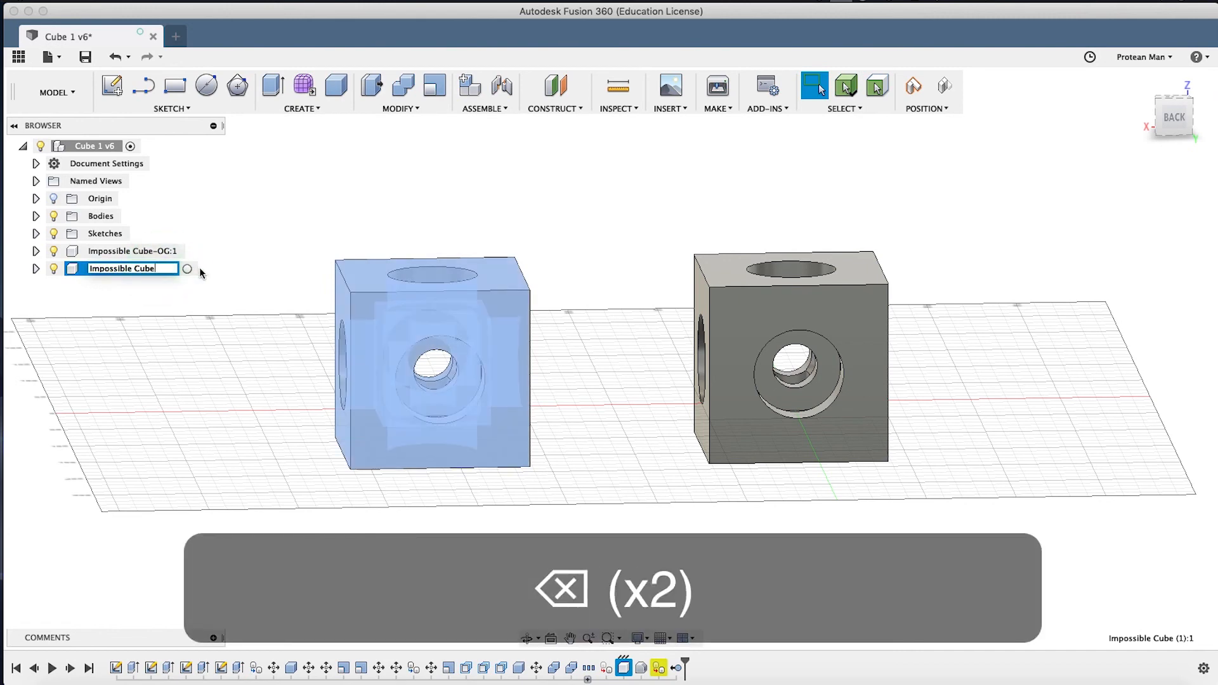
{"action": "type", "text": "-Supported"}
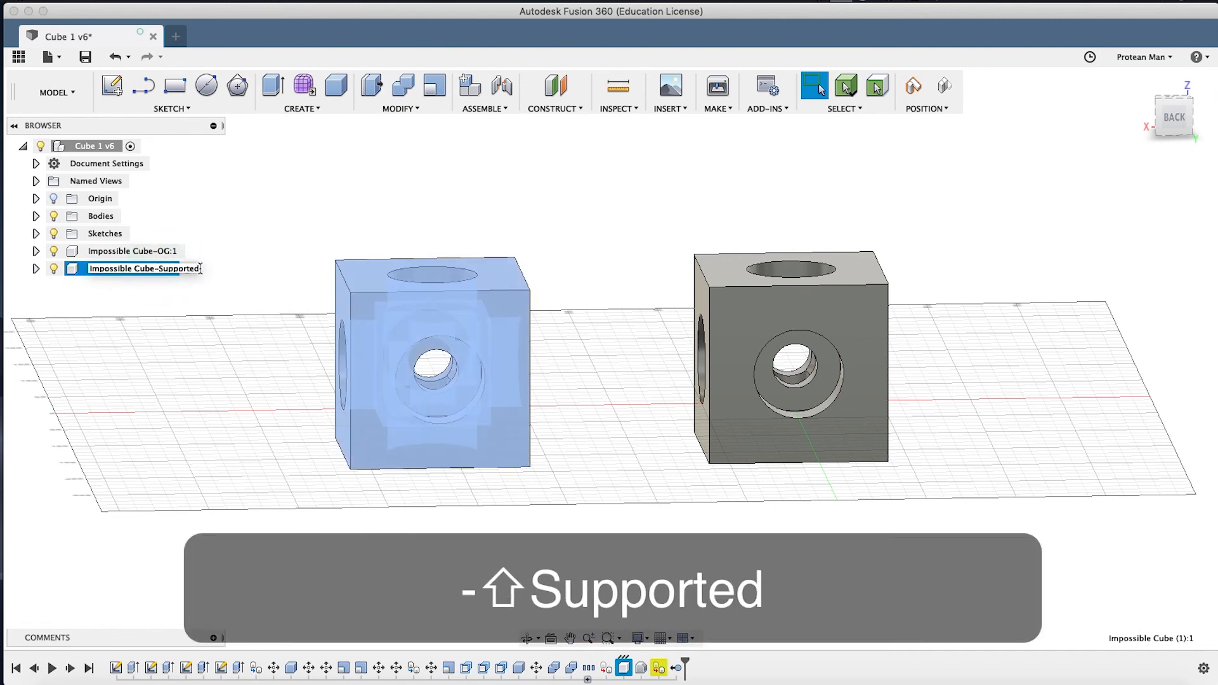
{"action": "key", "text": "Return"}
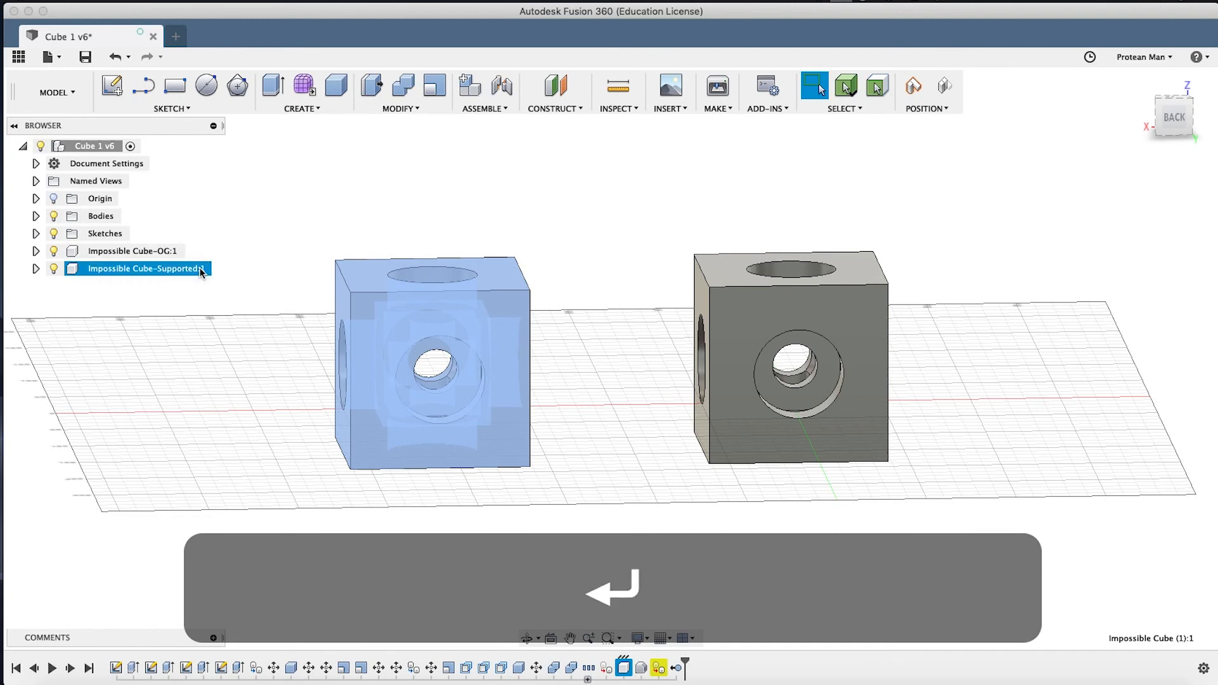
Highlight the Impossible Cube-OG and Impossible Cube-Supported components in turn to identify each cube, and clear the selection.
{"action": "left_click", "coordinate": [129, 251]}
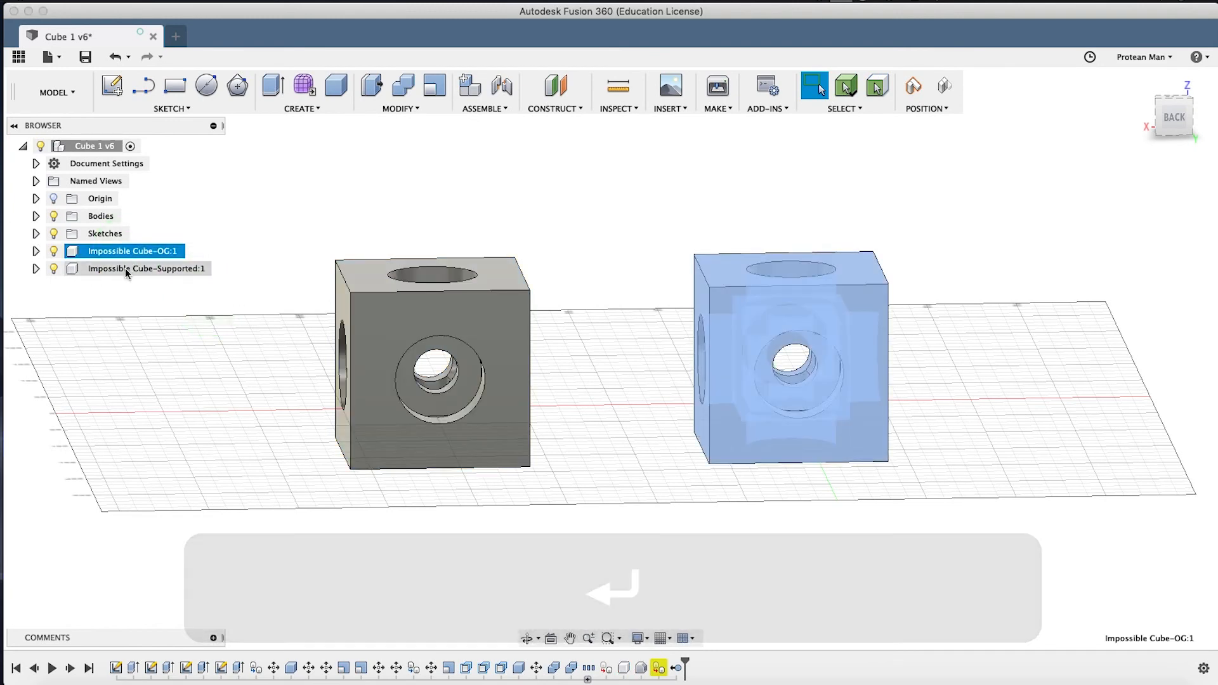
{"action": "left_click", "coordinate": [126, 267]}
{"action": "scroll", "coordinate": [353, 305], "scroll_direction": "up", "scroll_amount": 3}
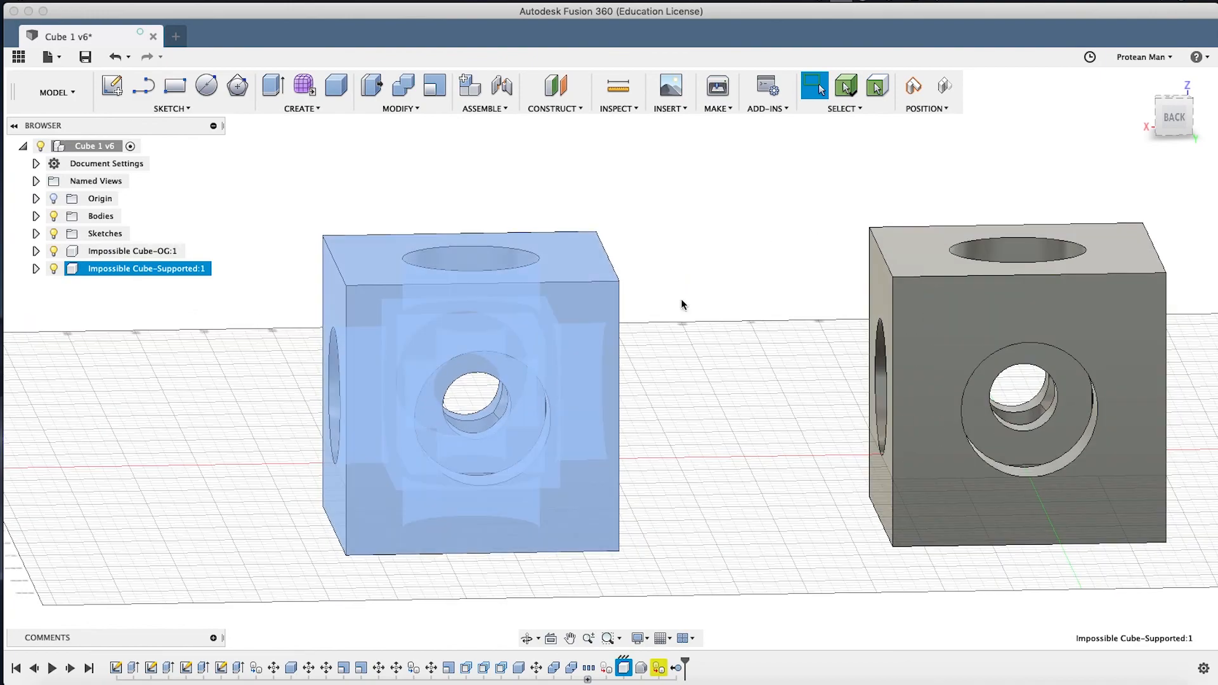
{"action": "key", "text": "Escape"}
Move the innermost Cube 1 50x50 body of Impossible Cube-Supported 100 mm along X, out of the outer cubes.
{"action": "middle_click_drag", "start_coordinate": [413, 375], "coordinate": [557, 379], "text": "shift"}
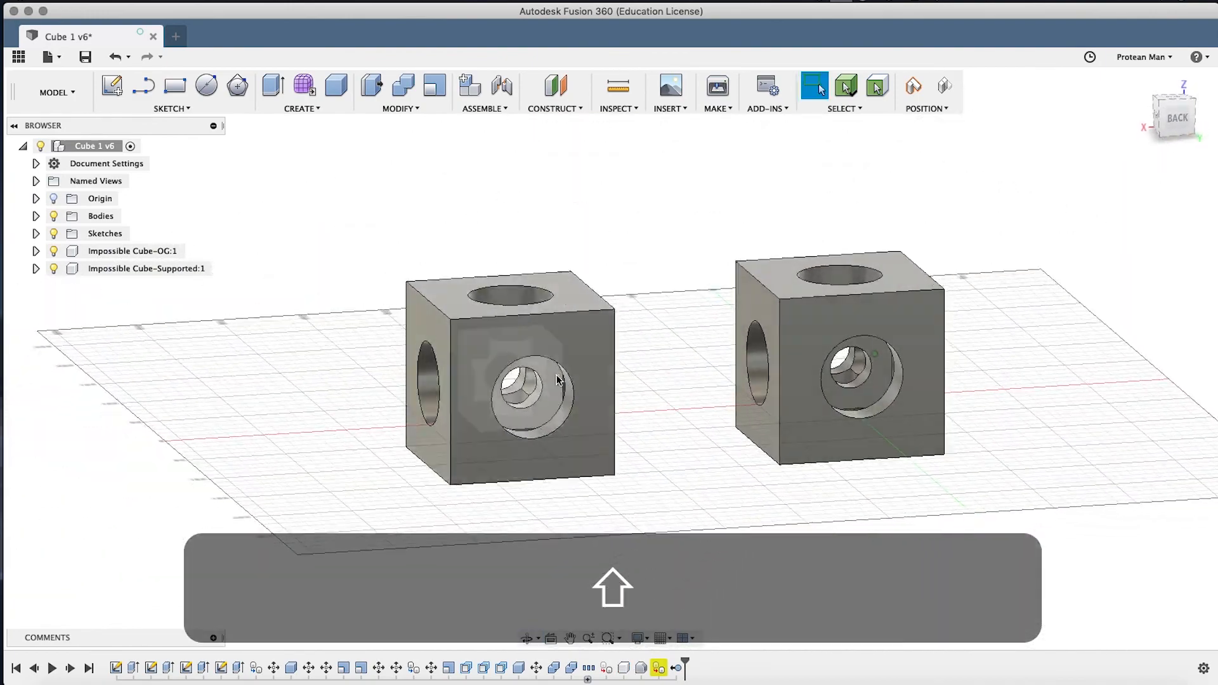
{"action": "scroll", "coordinate": [535, 406], "scroll_direction": "up", "scroll_amount": 4}
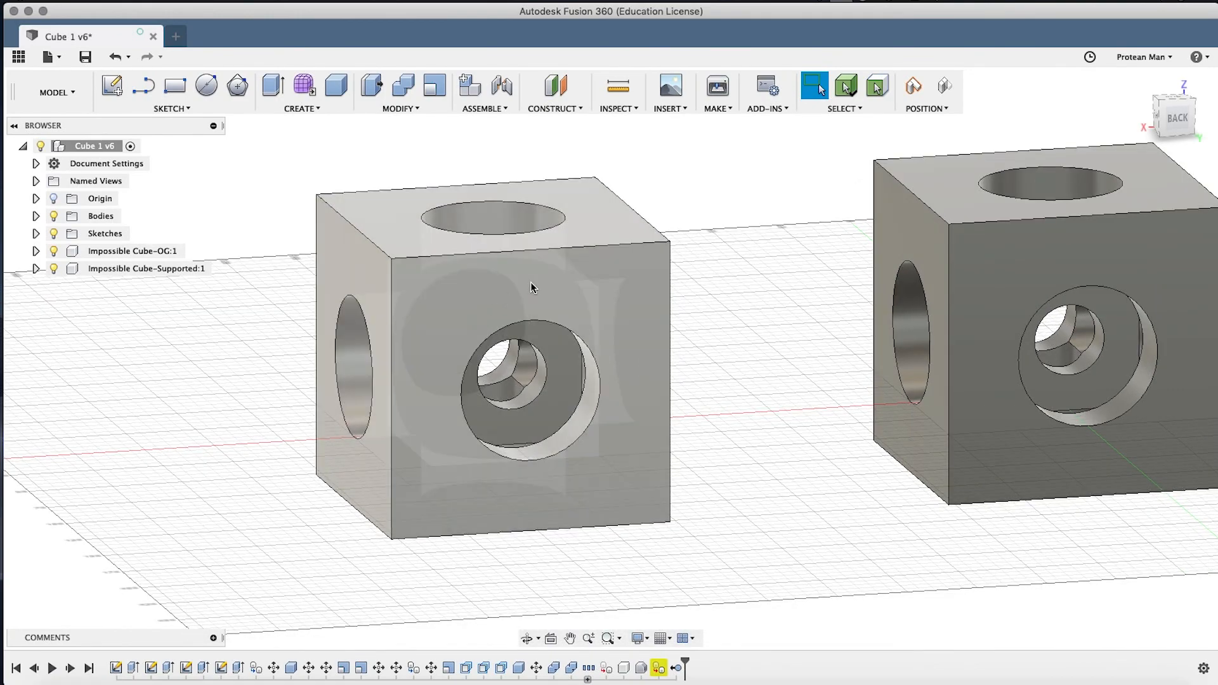
{"action": "left_click", "coordinate": [545, 402]}
{"action": "mouse_move", "coordinate": [545, 403]}
{"action": "middle_mouse_down", "text": "shift"}
{"action": "mouse_move", "coordinate": [530, 408]}
{"action": "mouse_move", "coordinate": [538, 359]}
{"action": "mouse_move", "coordinate": [476, 320]}
{"action": "mouse_move", "coordinate": [467, 396]}
{"action": "mouse_move", "coordinate": [549, 405]}
{"action": "middle_mouse_up", "text": "shift"}
{"action": "scroll", "coordinate": [547, 396], "scroll_direction": "down", "scroll_amount": 3}
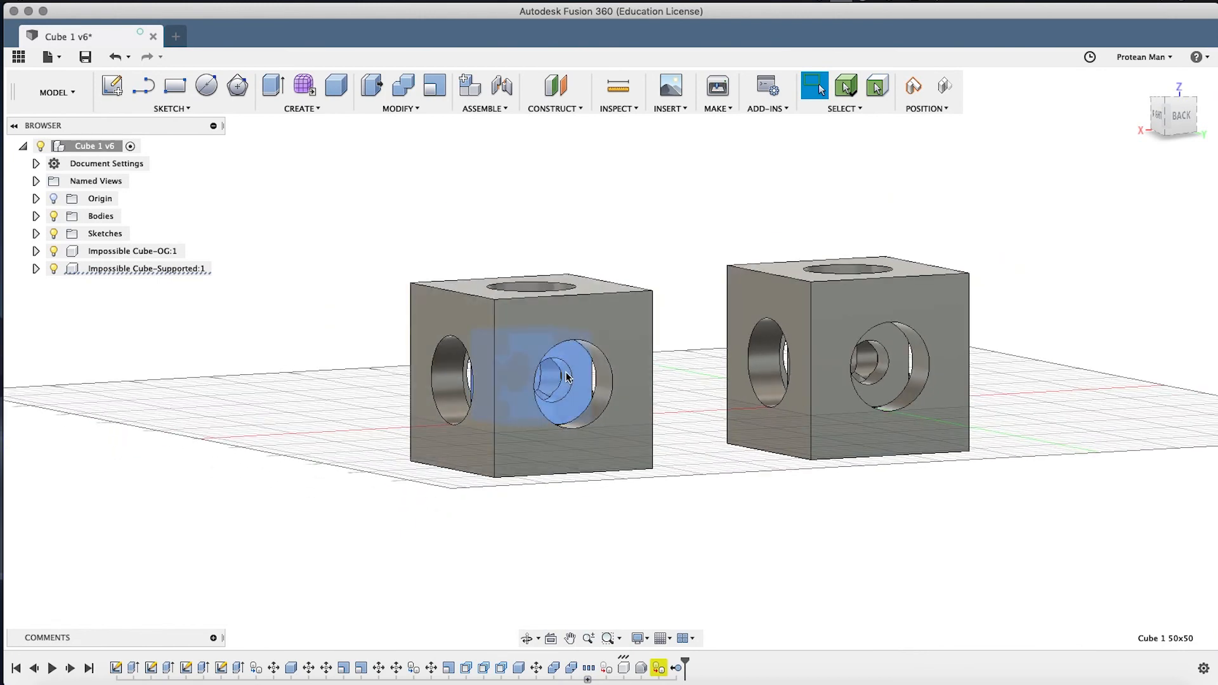
{"action": "key", "text": "m"}
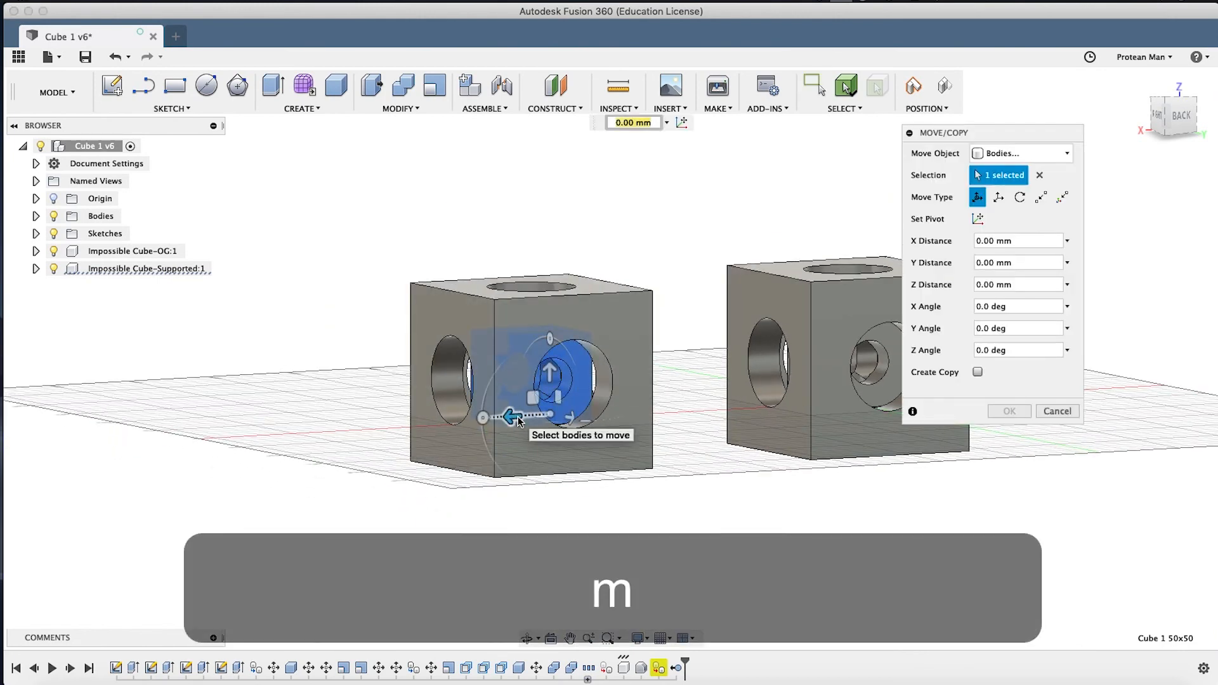
{"action": "type", "text": "100"}
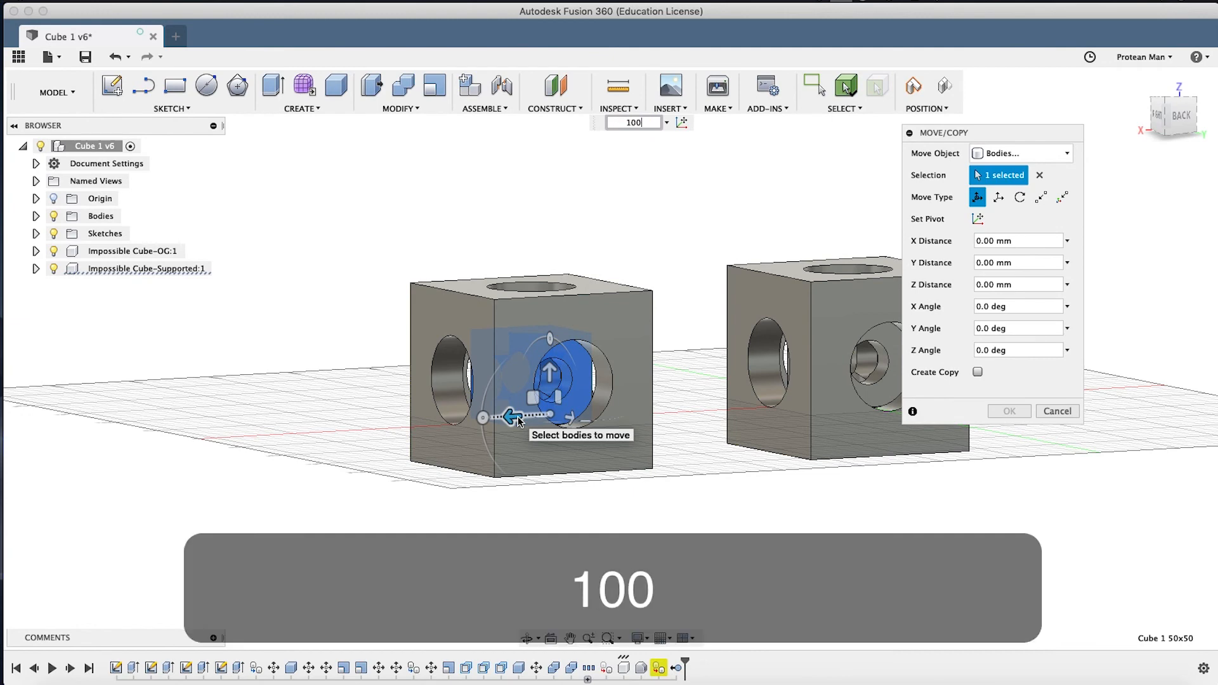
{"action": "key", "text": "Return"}
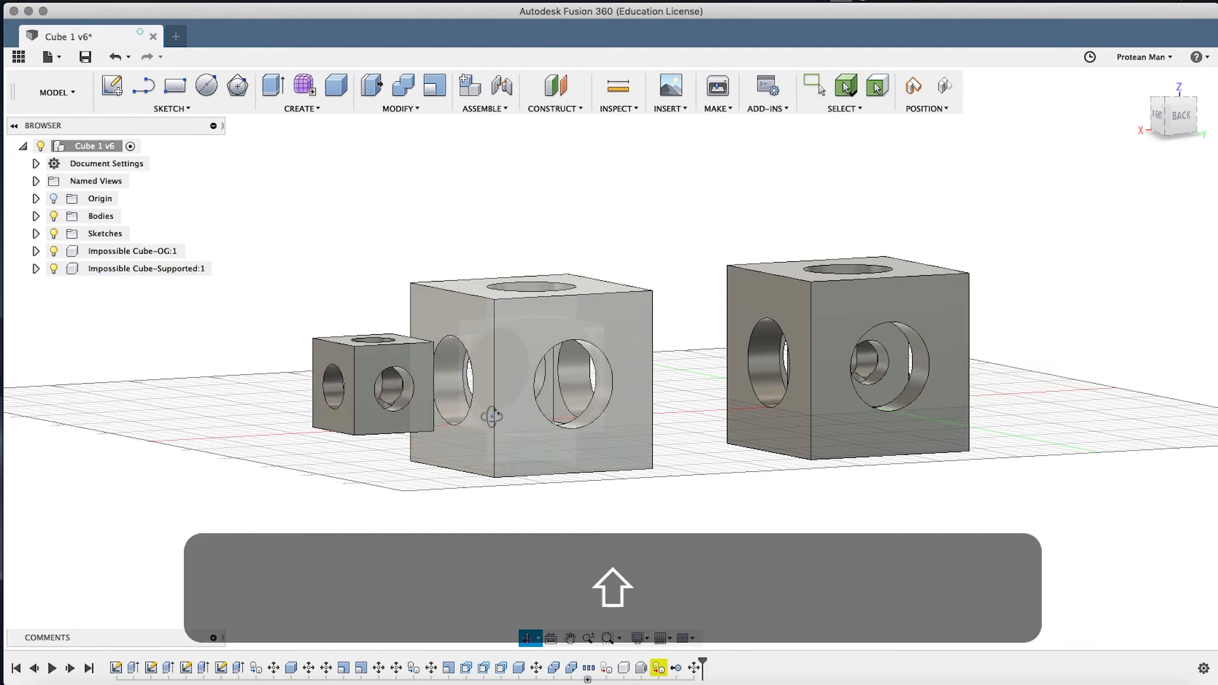
{"action": "middle_click_drag", "start_coordinate": [518, 416], "coordinate": [474, 458], "text": "shift"}
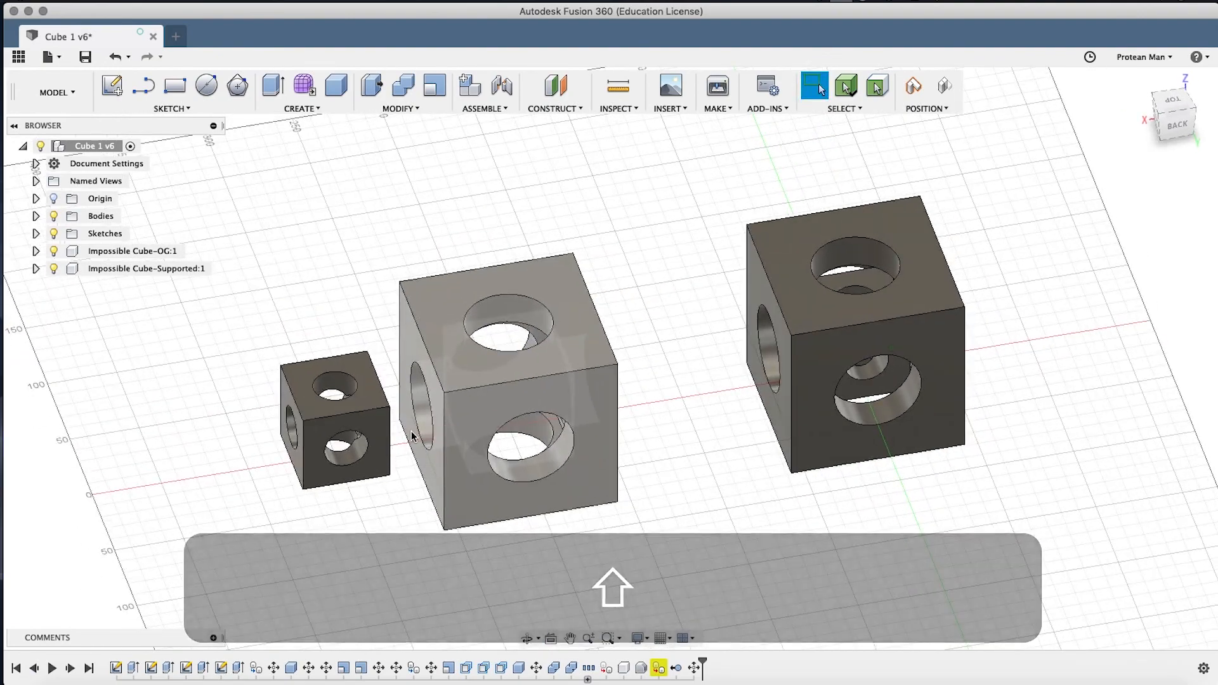
{"action": "scroll", "coordinate": [476, 387], "scroll_direction": "up", "scroll_amount": 6}
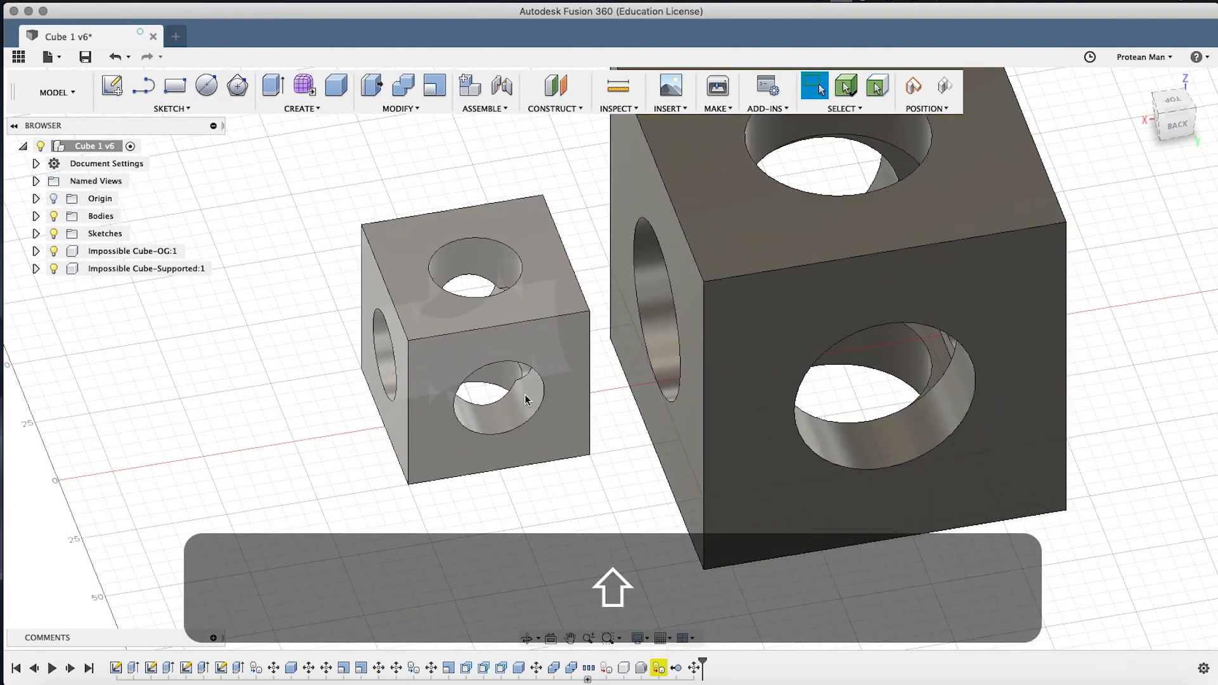
Start a sketch on the underside of the separated Cube 1 50x50, capturing the current component positions.
{"action": "middle_click_drag", "start_coordinate": [517, 389], "coordinate": [538, 340], "text": "shift"}
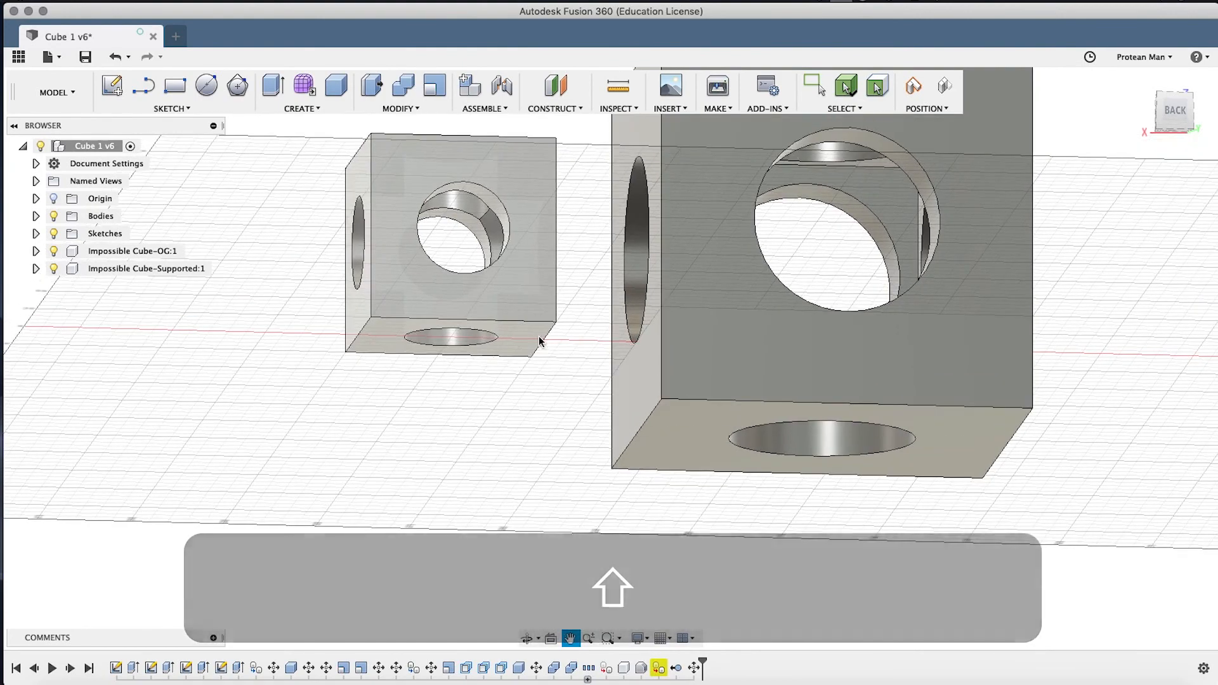
{"action": "scroll", "coordinate": [382, 367], "scroll_direction": "up", "scroll_amount": 5}
{"action": "left_click", "coordinate": [395, 300]}
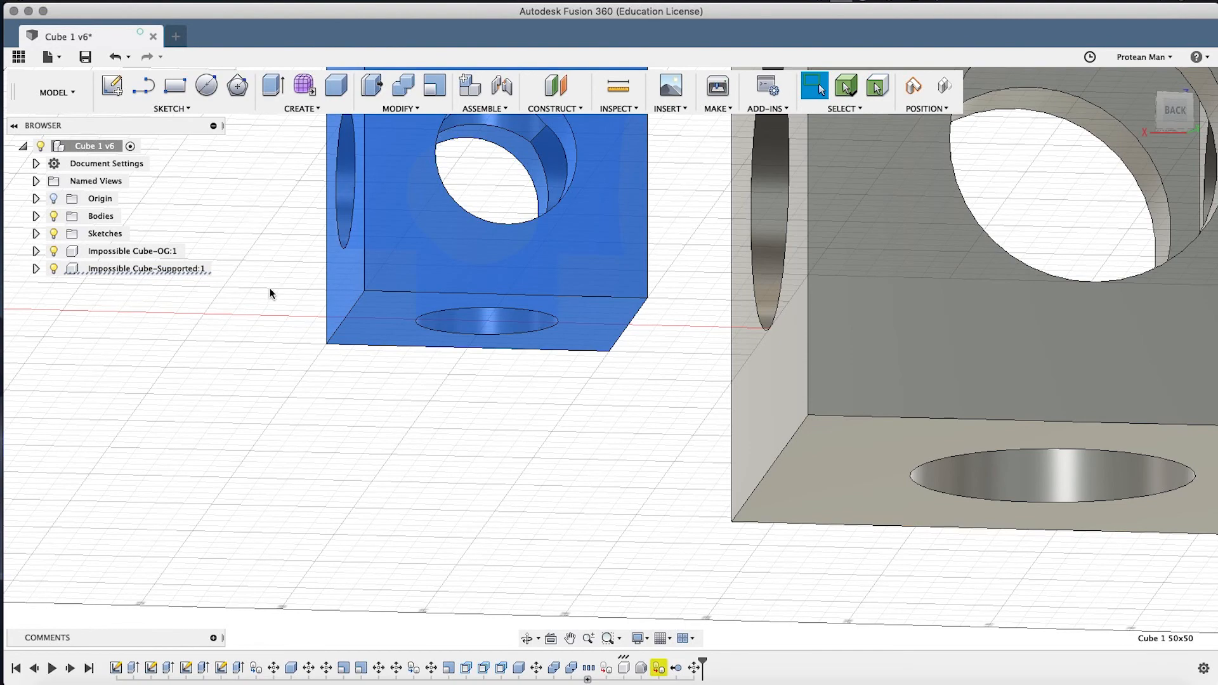
{"action": "middle_click_drag", "start_coordinate": [413, 291], "coordinate": [413, 273], "text": "shift"}
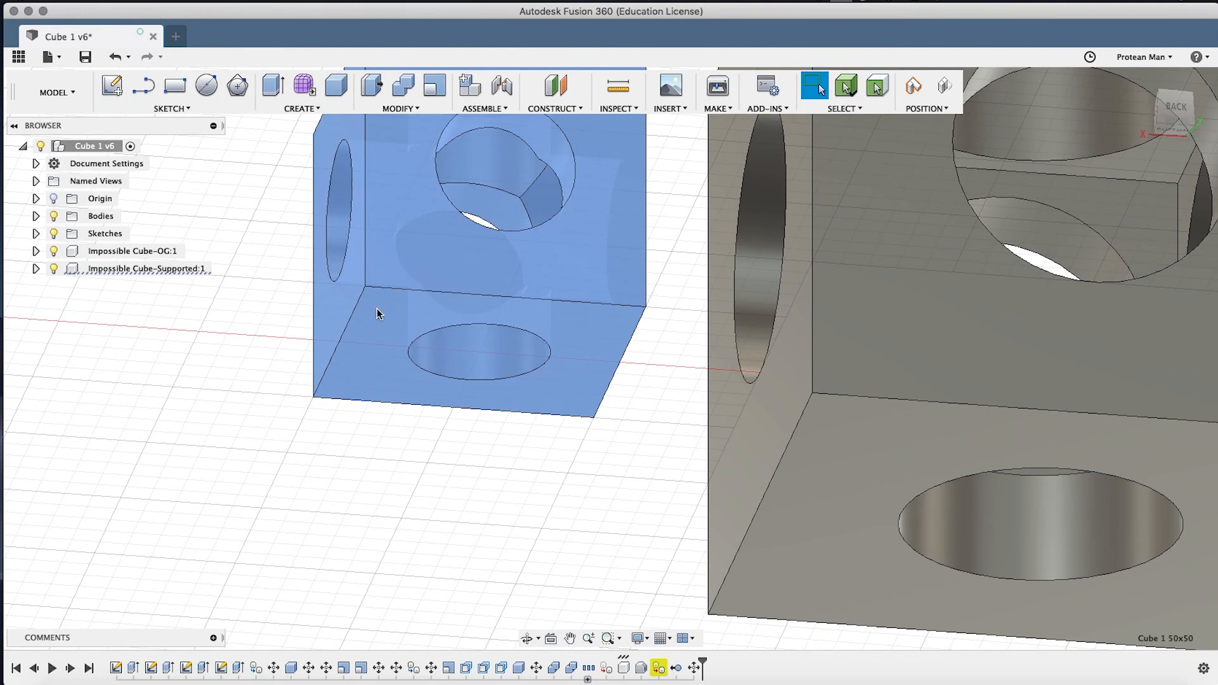
{"action": "scroll", "coordinate": [377, 308], "scroll_direction": "down", "scroll_amount": 3}
{"action": "middle_click_drag", "start_coordinate": [377, 313], "coordinate": [341, 337], "text": "shift"}
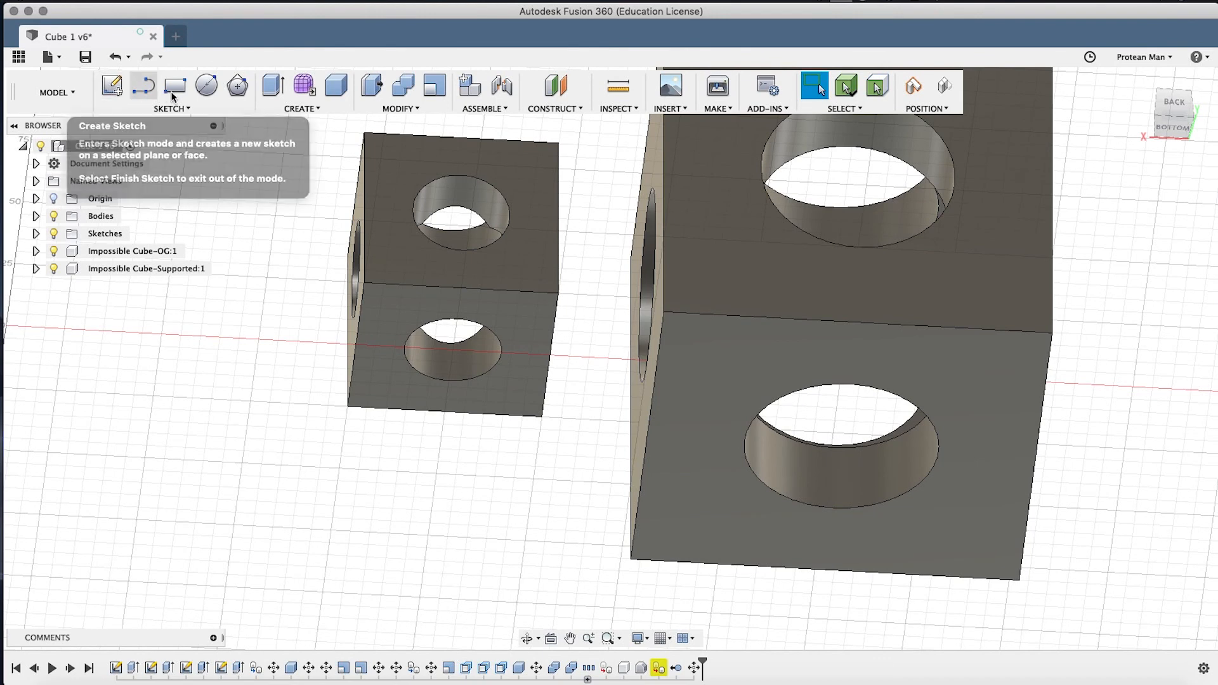
{"action": "left_click", "coordinate": [111, 85]}
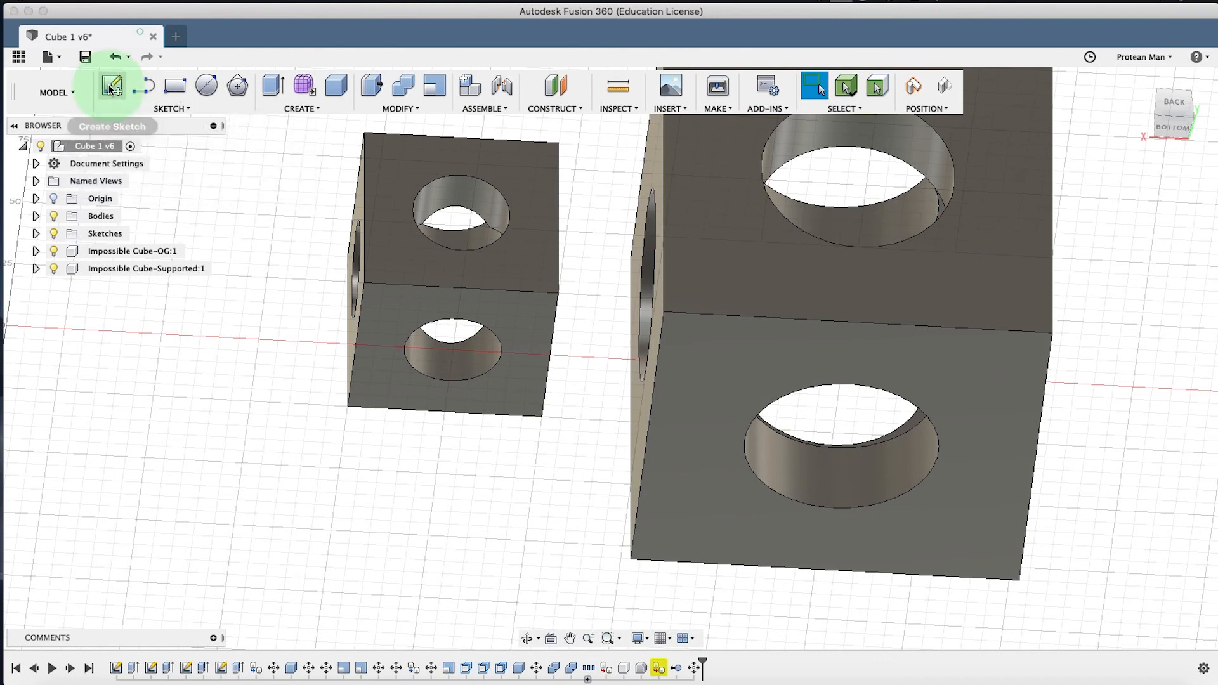
{"action": "left_click", "coordinate": [410, 306]}
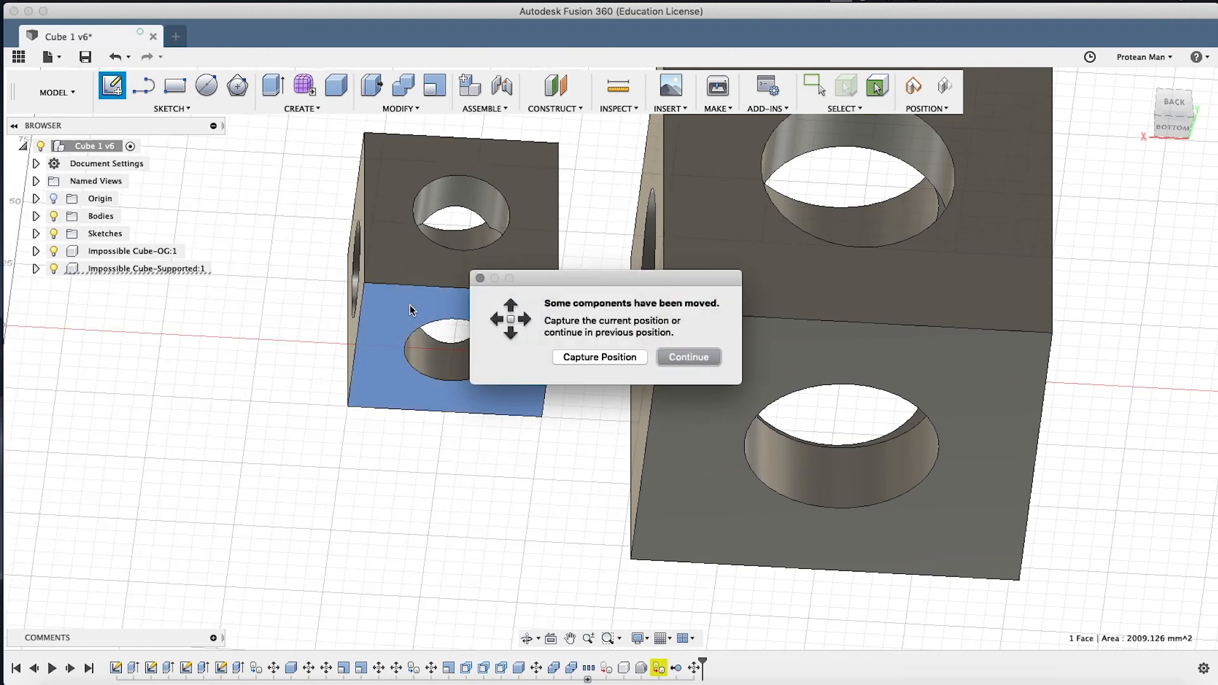
{"action": "left_click", "coordinate": [596, 357]}
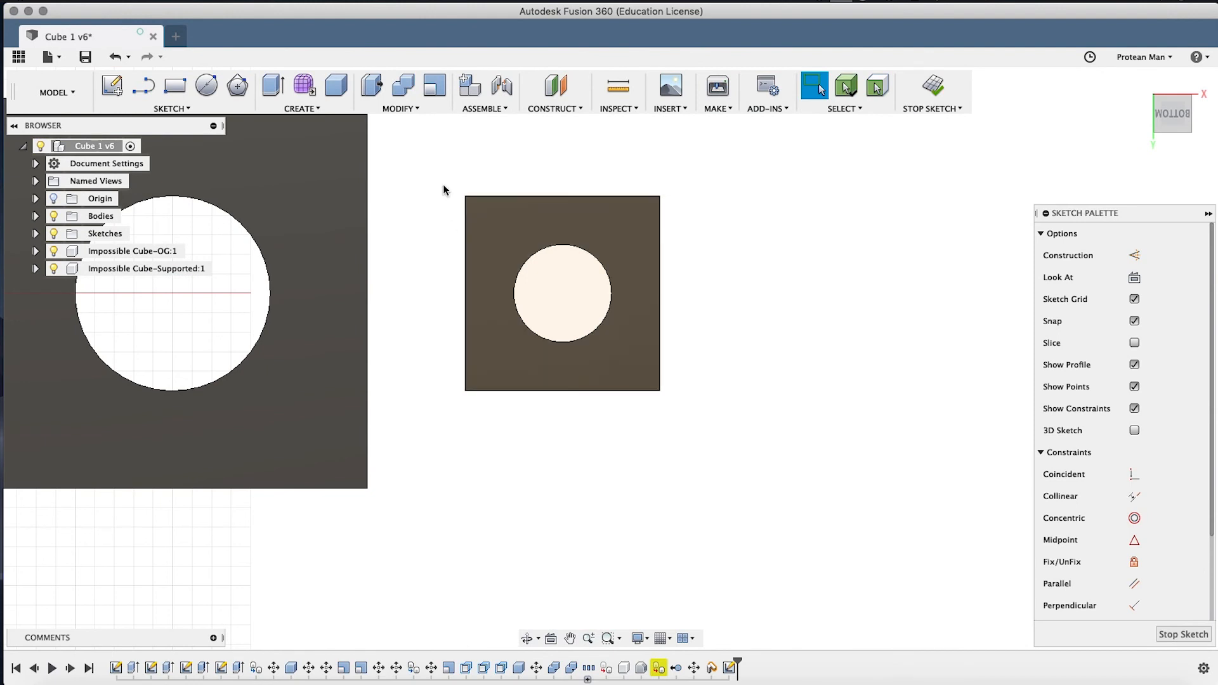
{"action": "left_click", "coordinate": [174, 88]}
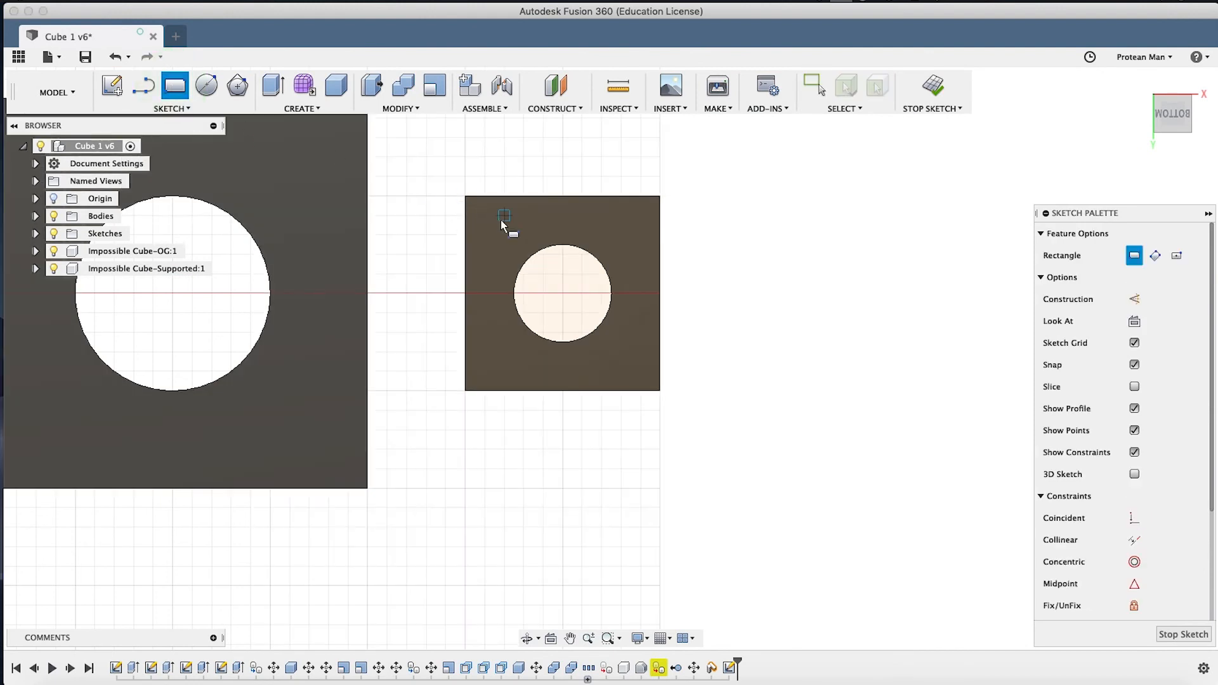
{"action": "left_click", "coordinate": [466, 198]}
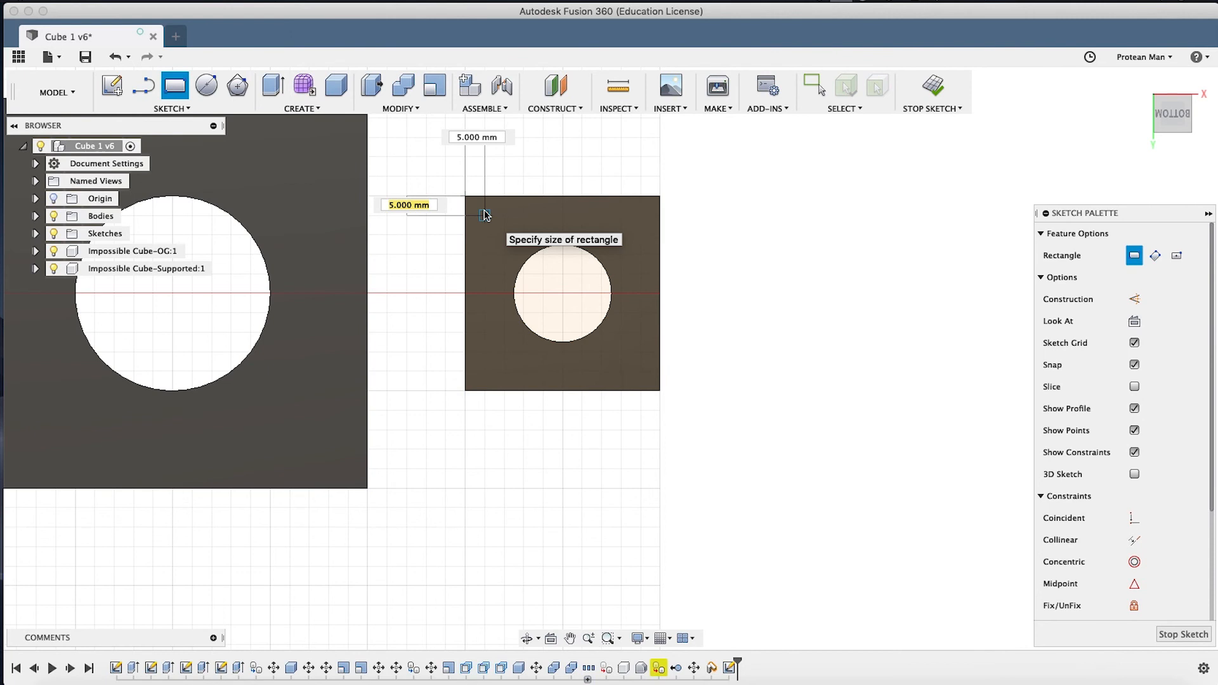
{"action": "type", "text": "3"}
{"action": "key", "text": "Tab"}
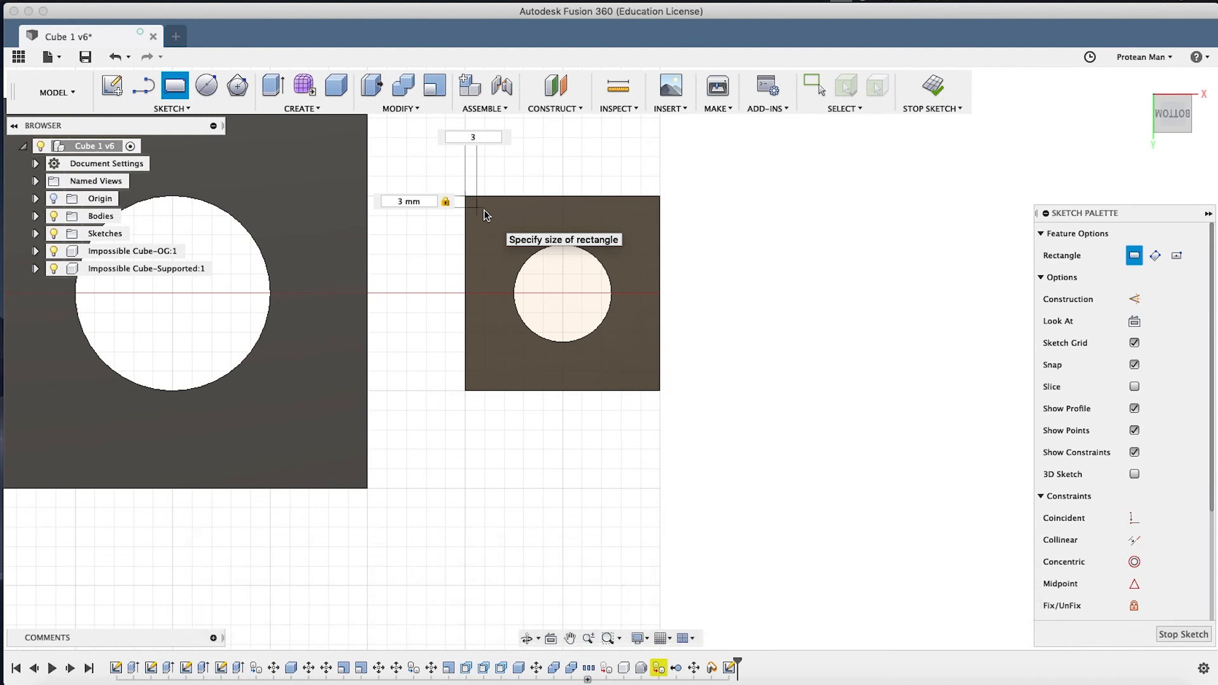
{"action": "key", "text": "Escape"}
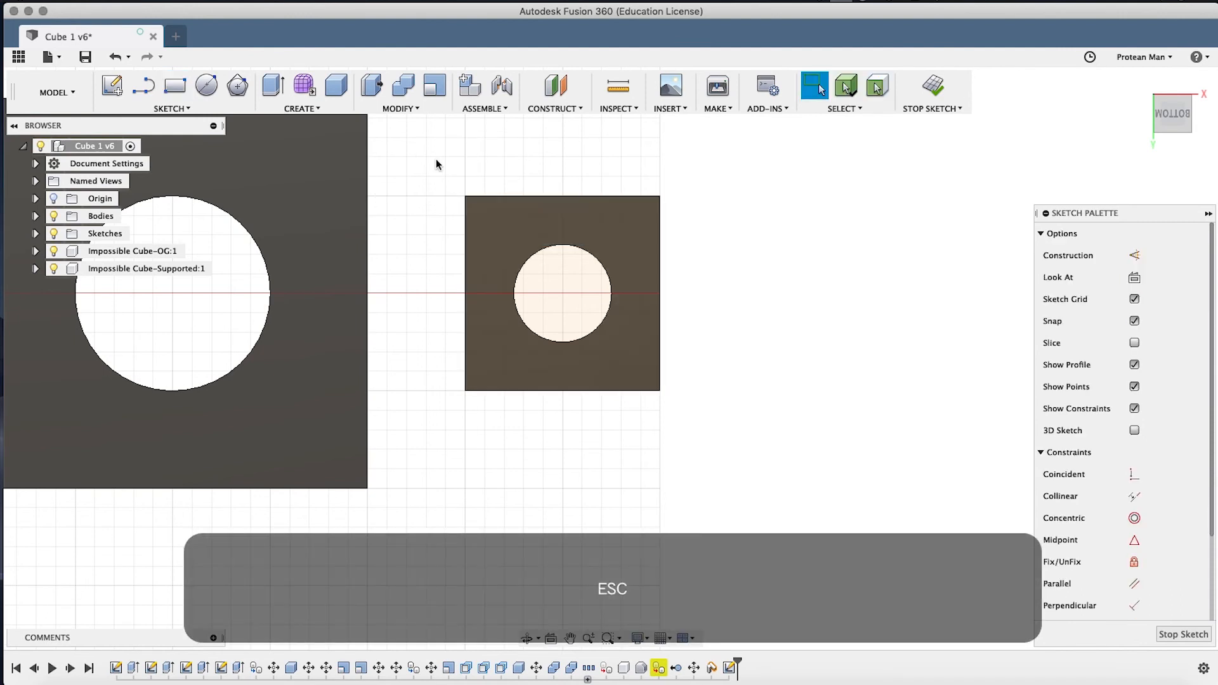
Draw a 3 mm by 3 mm rectangle from the underside's front corner nearest the large cube, and finish the sketch.
{"action": "left_click", "coordinate": [184, 91]}
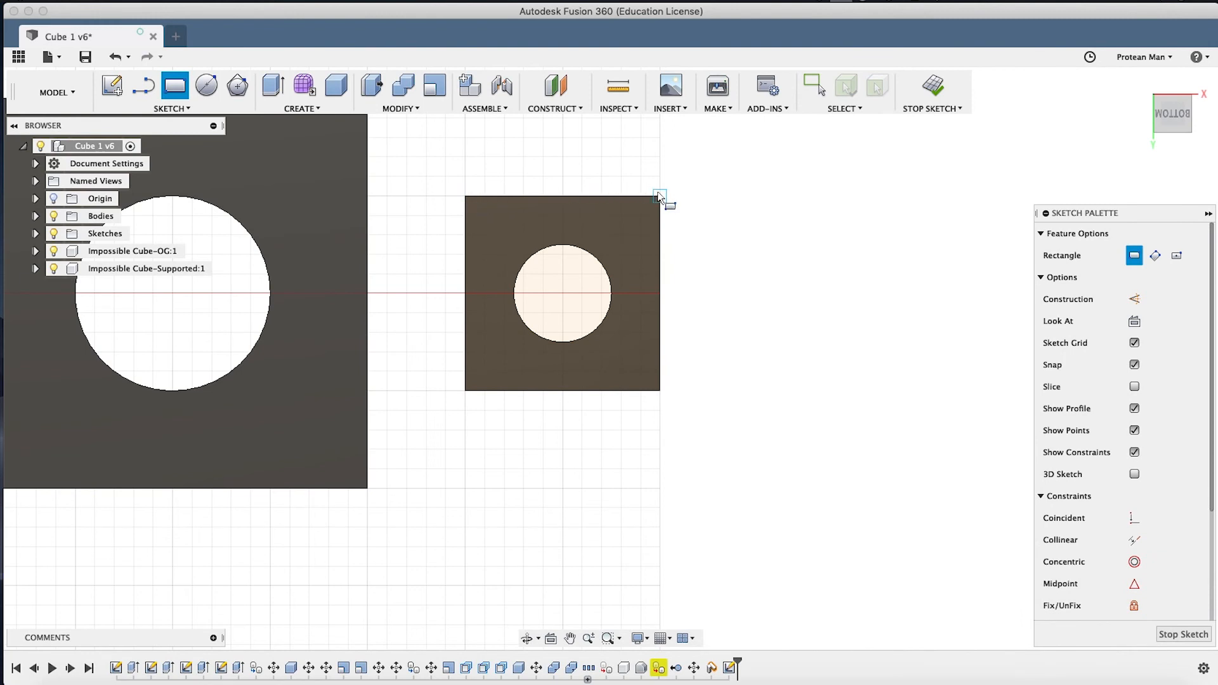
{"action": "left_click", "coordinate": [465, 198]}
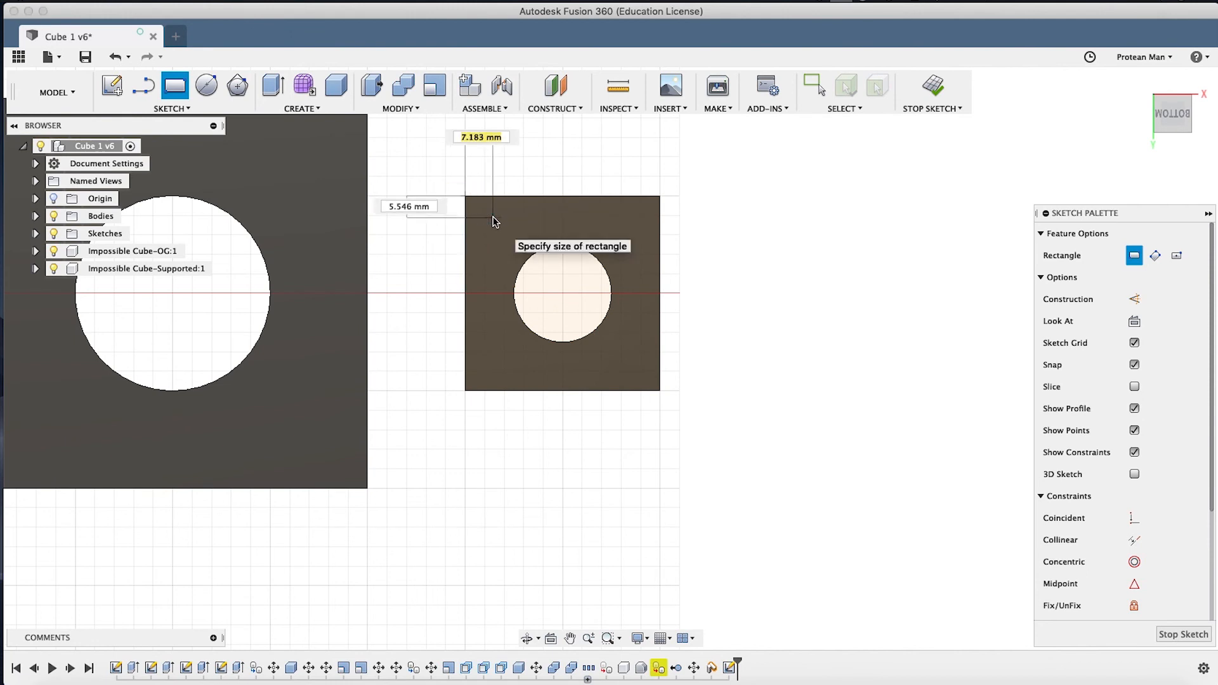
{"action": "type", "text": "3"}
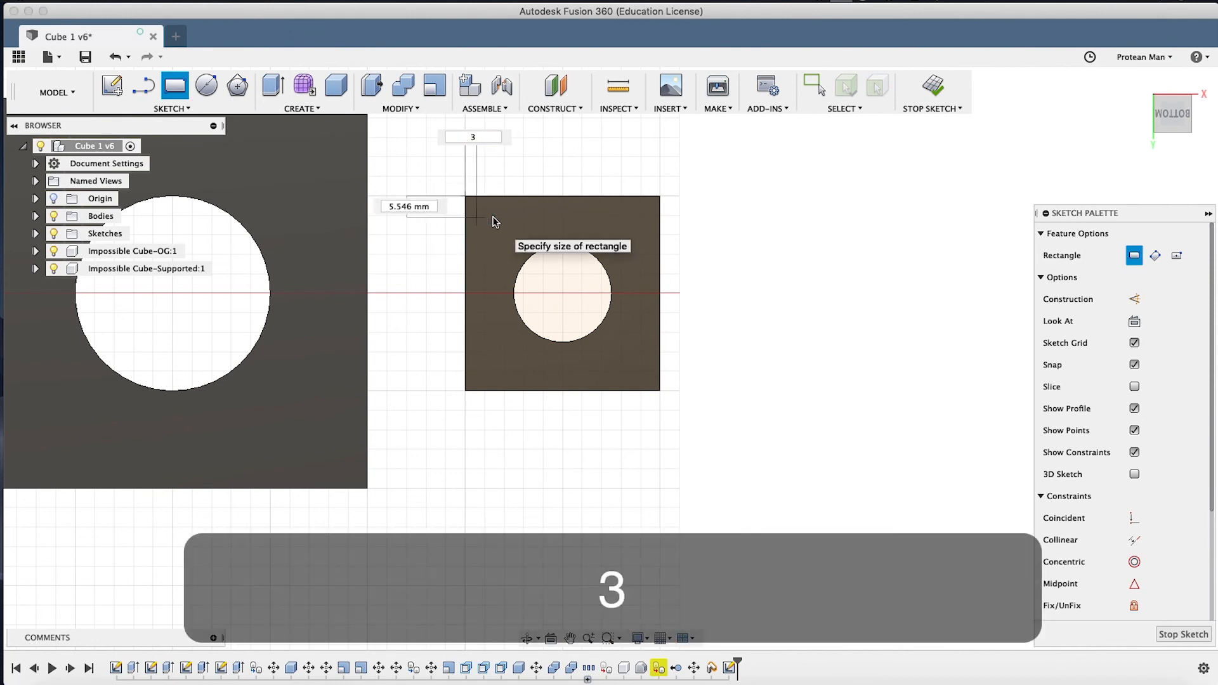
{"action": "key", "text": "Tab"}
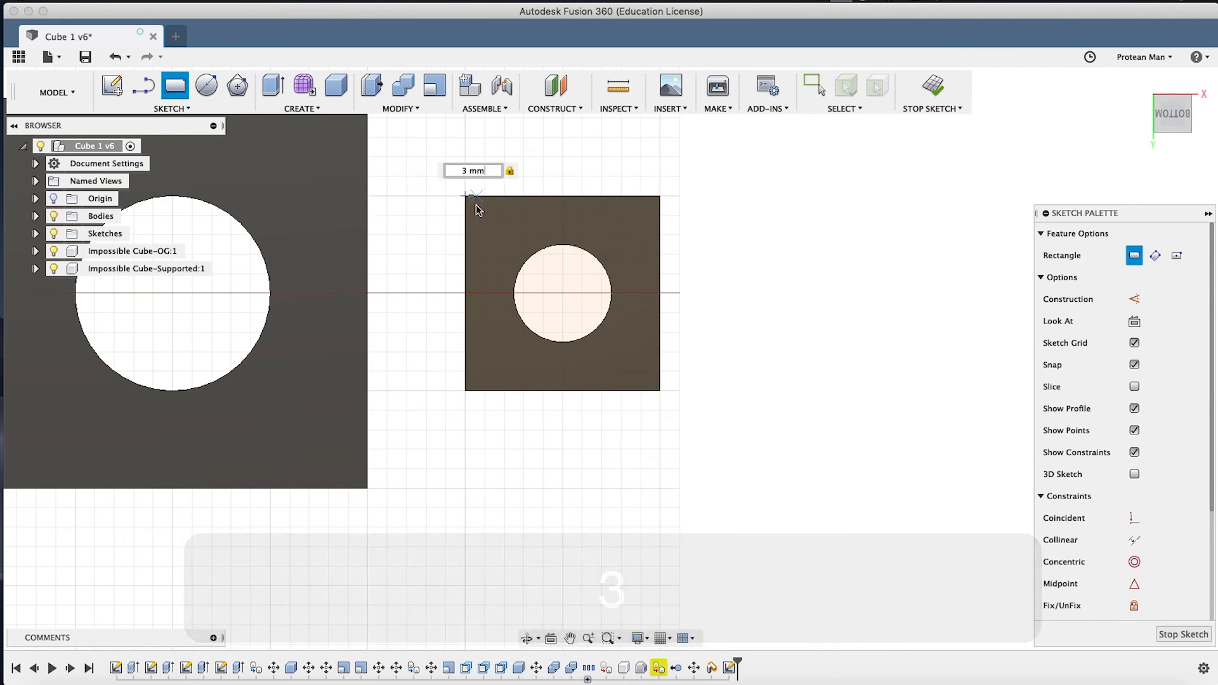
{"action": "type", "text": "3"}
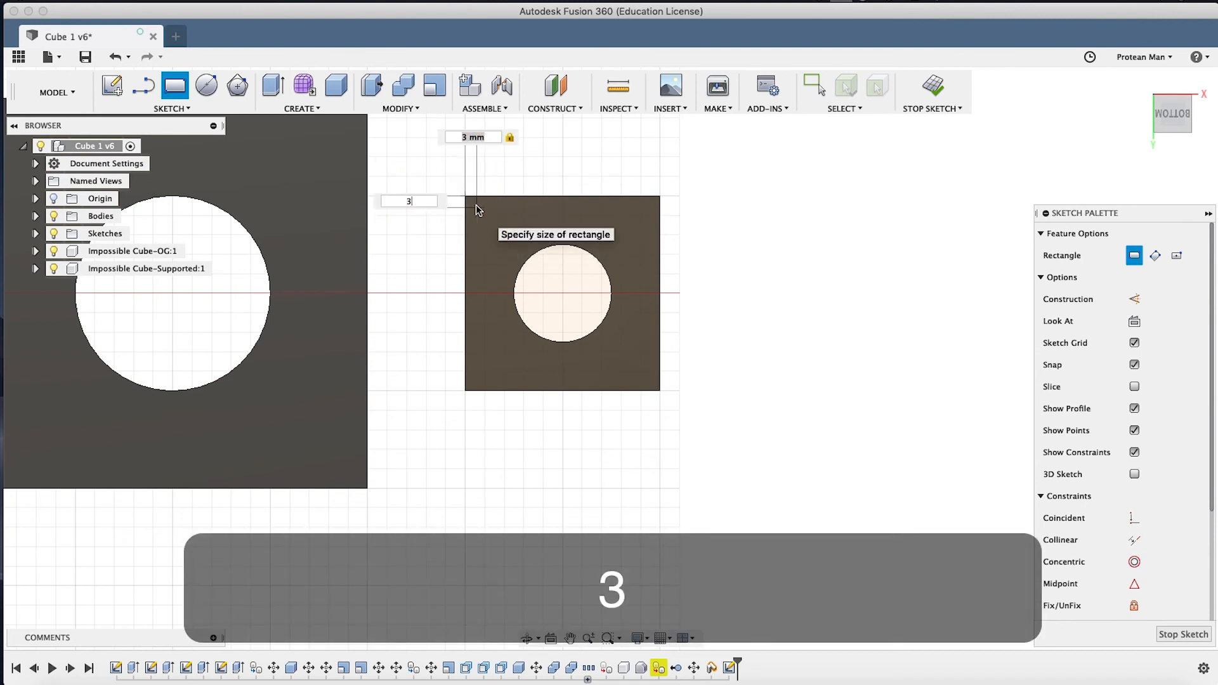
{"action": "key", "text": "Return"}
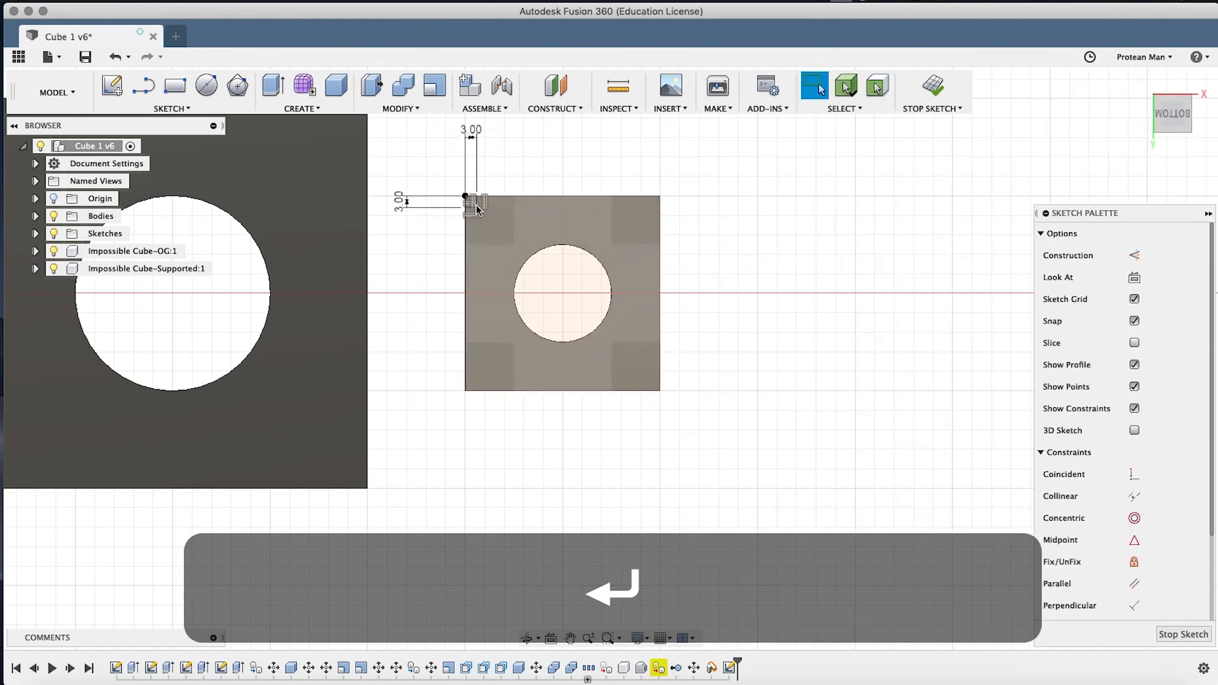
{"action": "scroll", "coordinate": [476, 204], "scroll_direction": "up", "scroll_amount": 5}
{"action": "scroll", "coordinate": [487, 197], "scroll_direction": "up", "scroll_amount": 4}
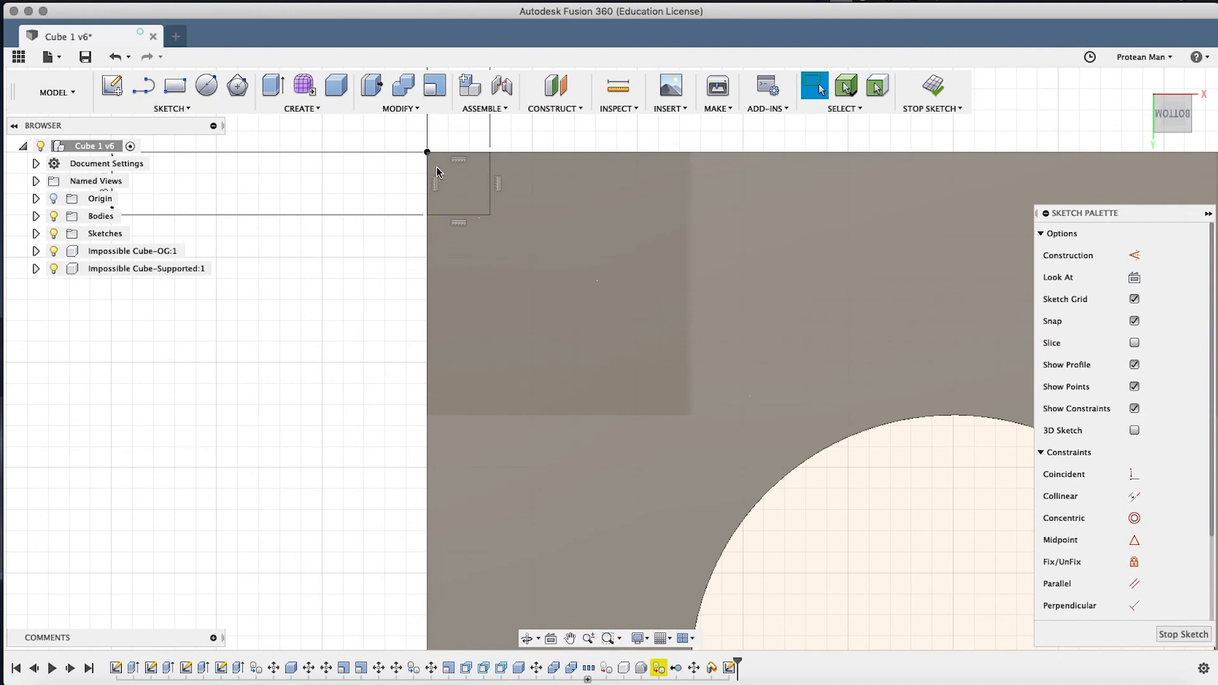
{"action": "scroll", "coordinate": [496, 194], "scroll_direction": "down", "scroll_amount": 9}
{"action": "middle_click_drag", "start_coordinate": [539, 189], "coordinate": [463, 254]}
{"action": "scroll", "coordinate": [463, 254], "scroll_direction": "up", "scroll_amount": 2}
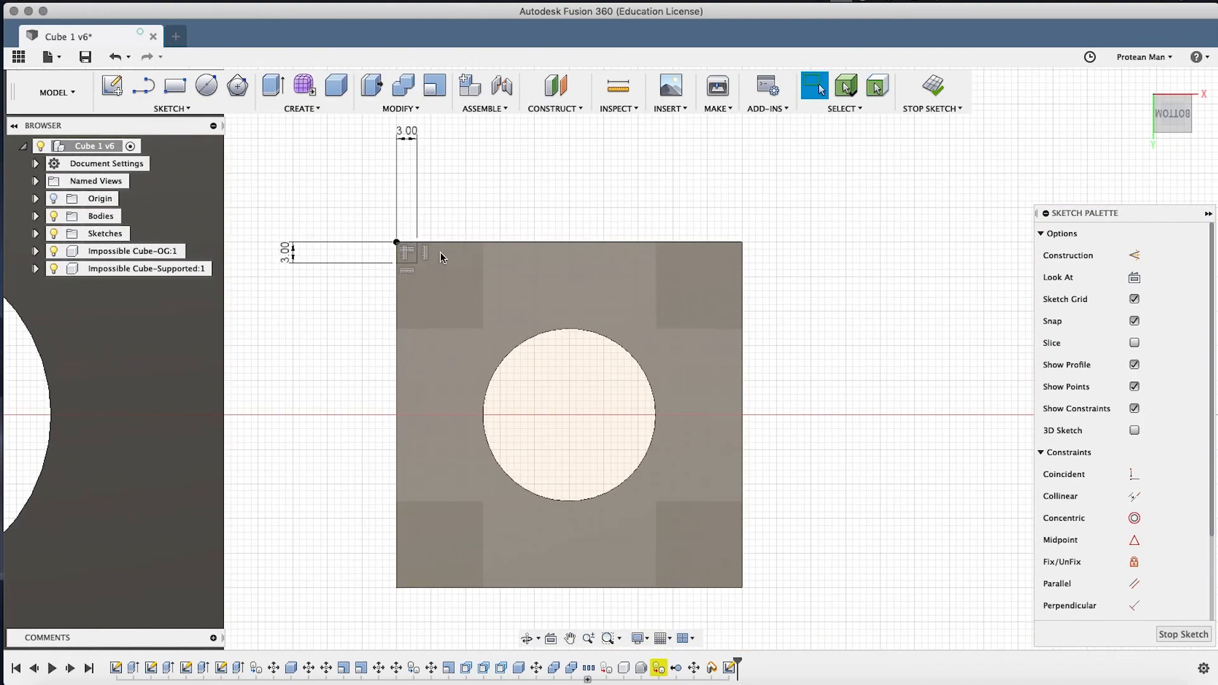
{"action": "key", "text": "shift"}
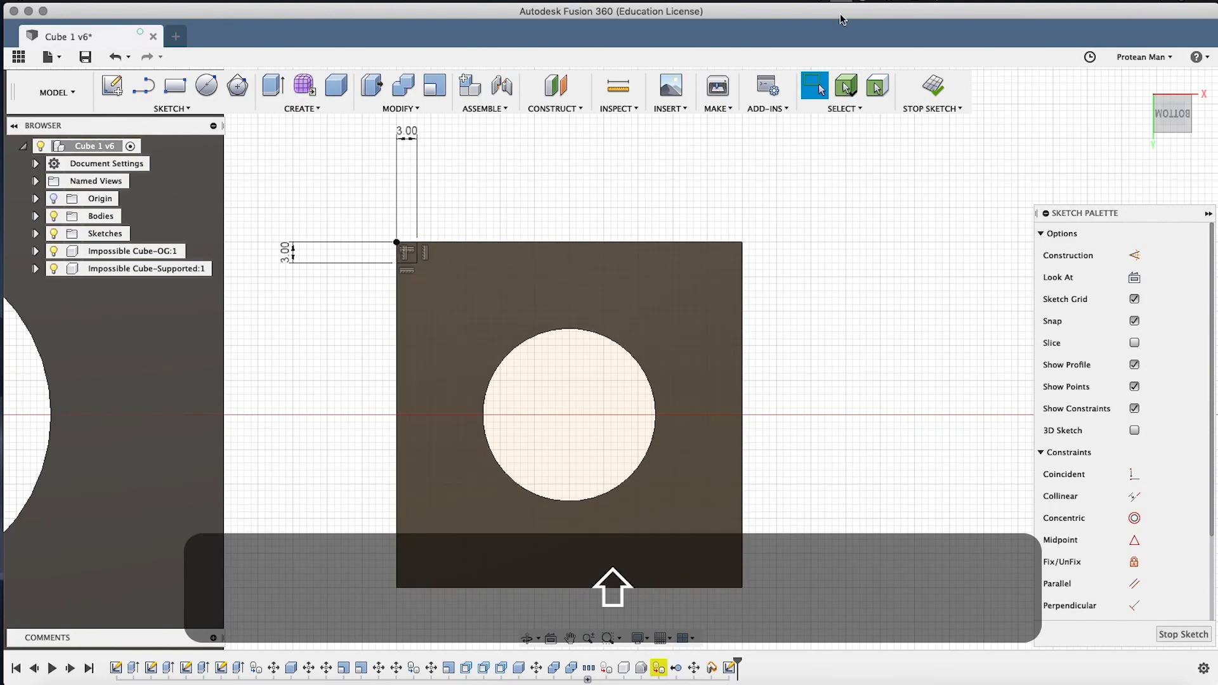
{"action": "left_click", "coordinate": [940, 92]}
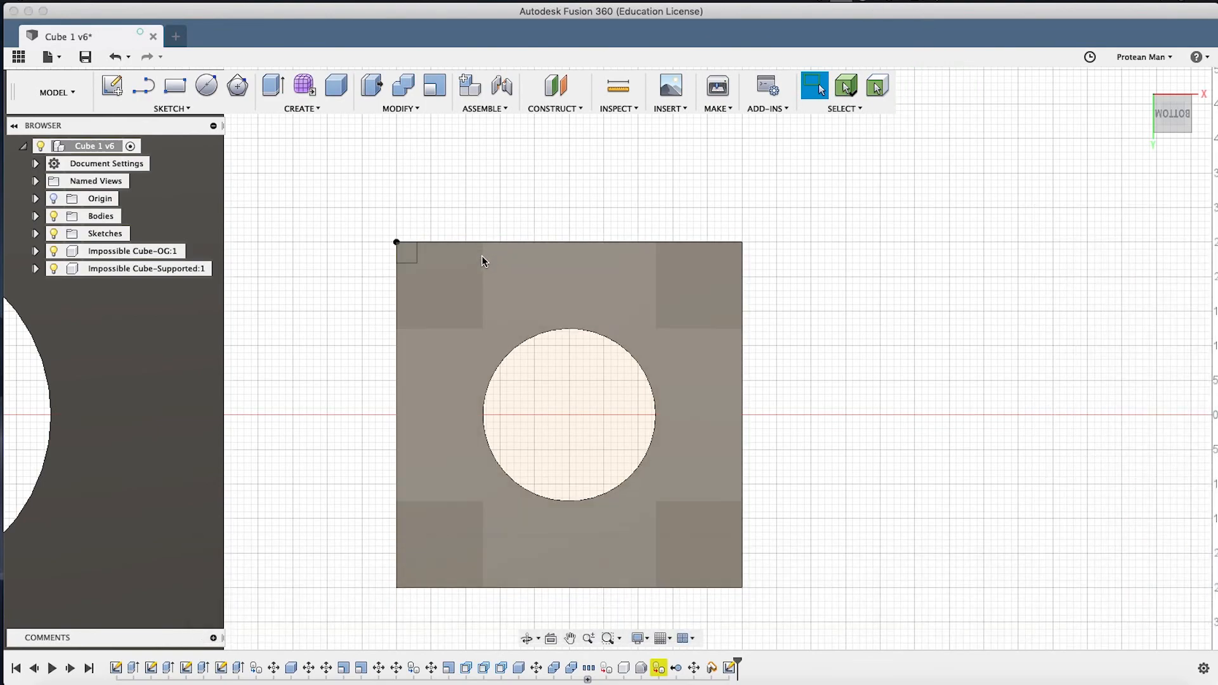
Extrude the 3 mm corner square 30 mm downward from the small cube's underside, with New Body as the operation.
{"action": "middle_click_drag", "start_coordinate": [481, 257], "coordinate": [527, 273], "text": "shift"}
{"action": "key", "text": "Escape"}
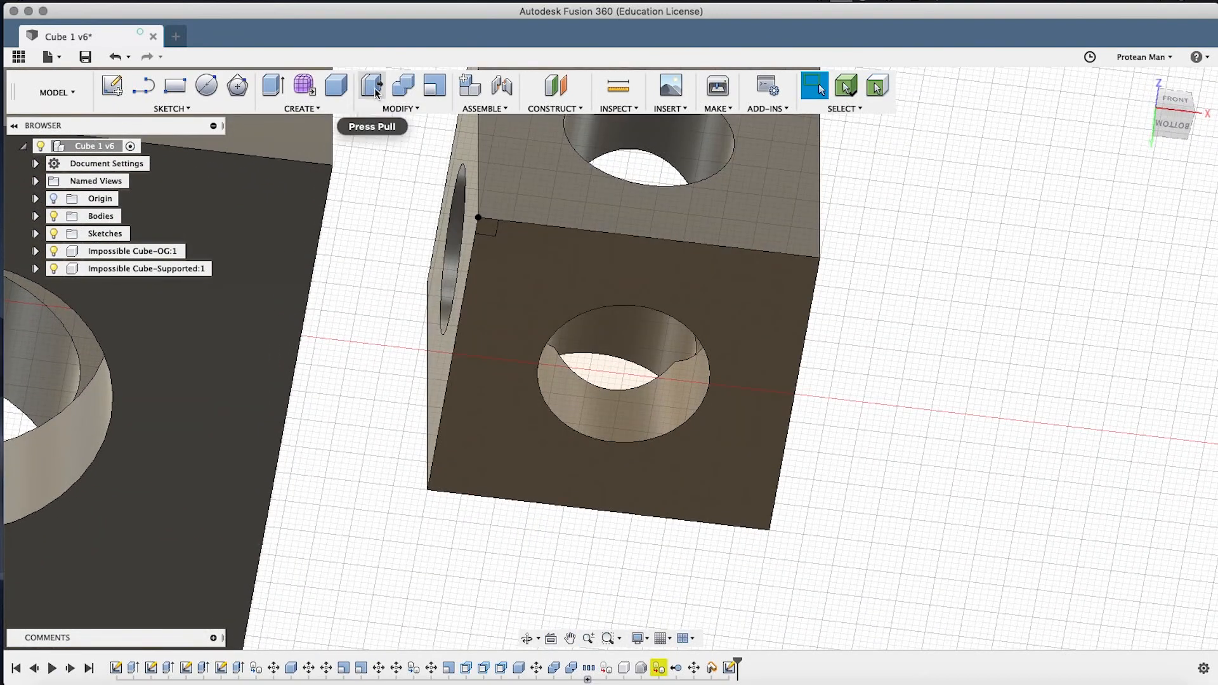
{"action": "left_click", "coordinate": [268, 89]}
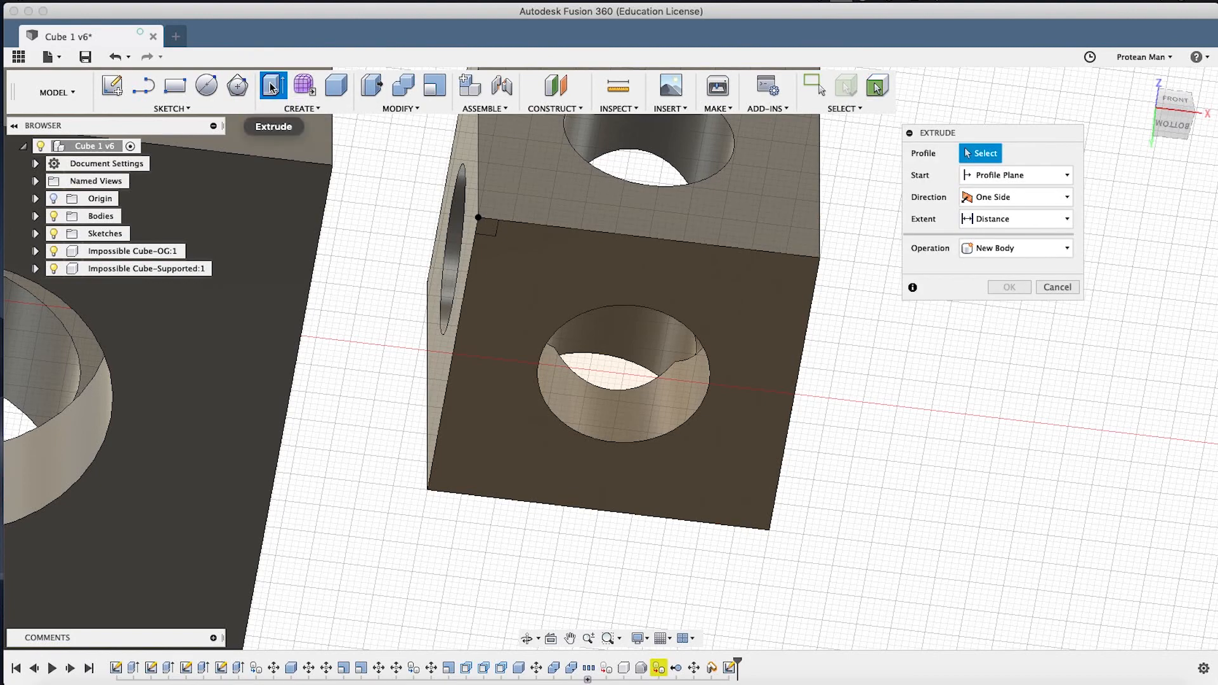
{"action": "left_click", "coordinate": [279, 109]}
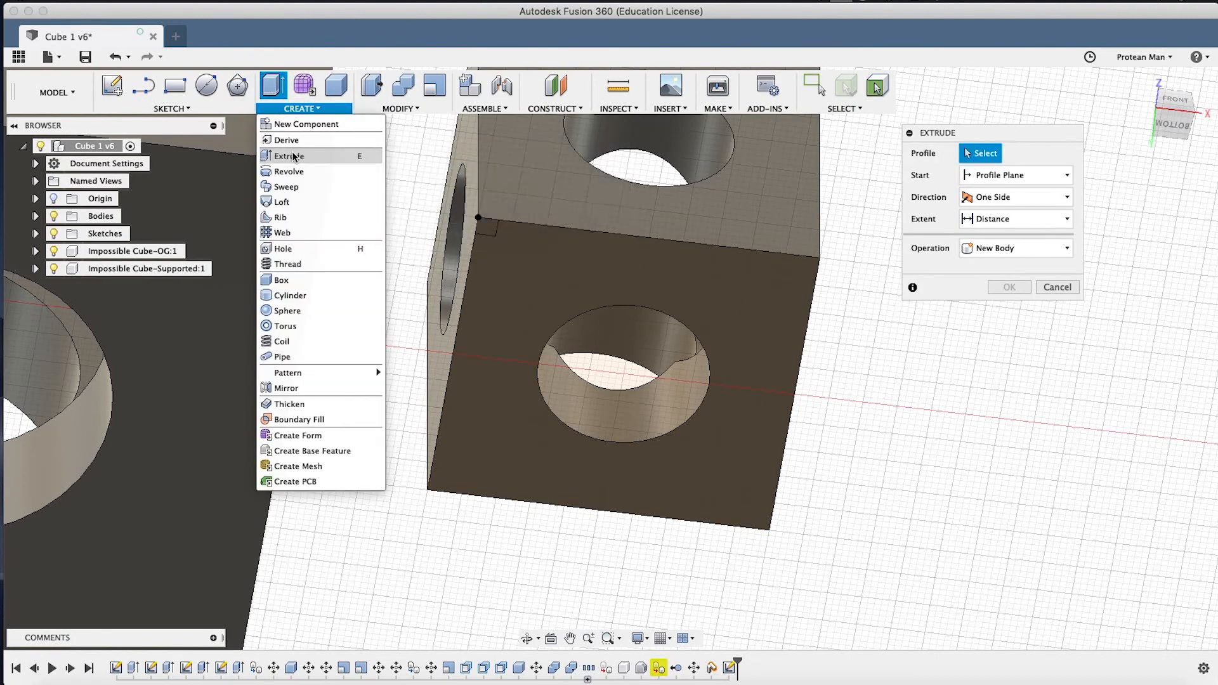
{"action": "left_click", "coordinate": [391, 127]}
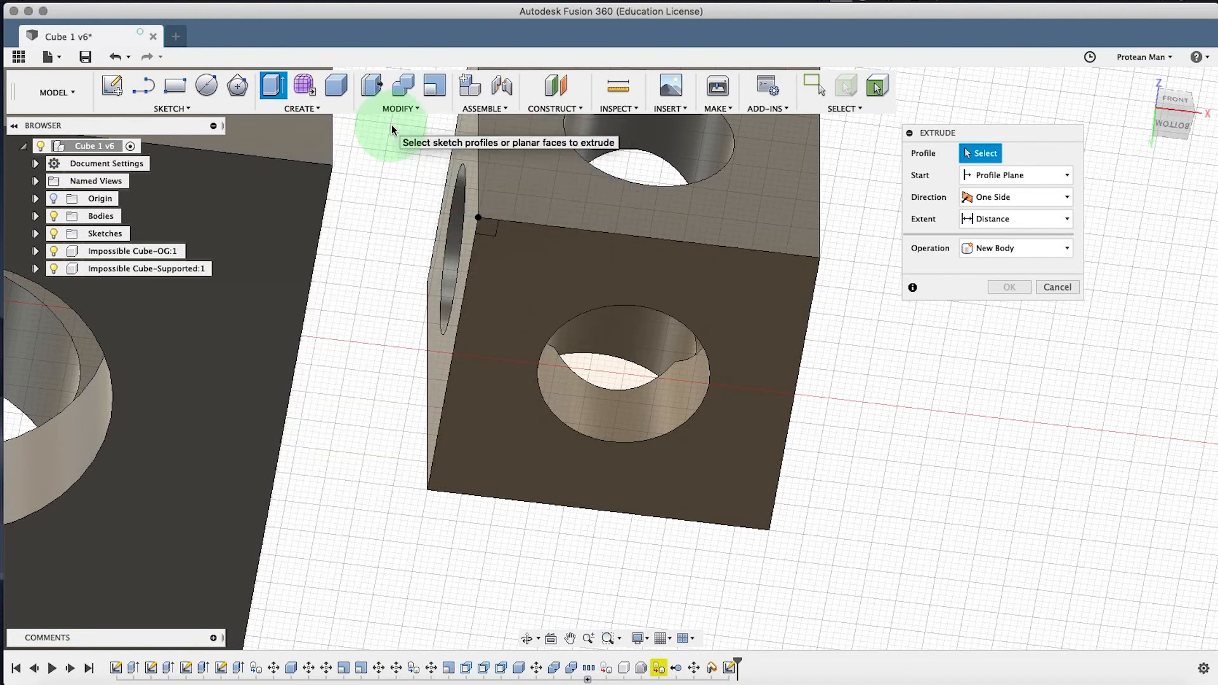
{"action": "left_click", "coordinate": [296, 111]}
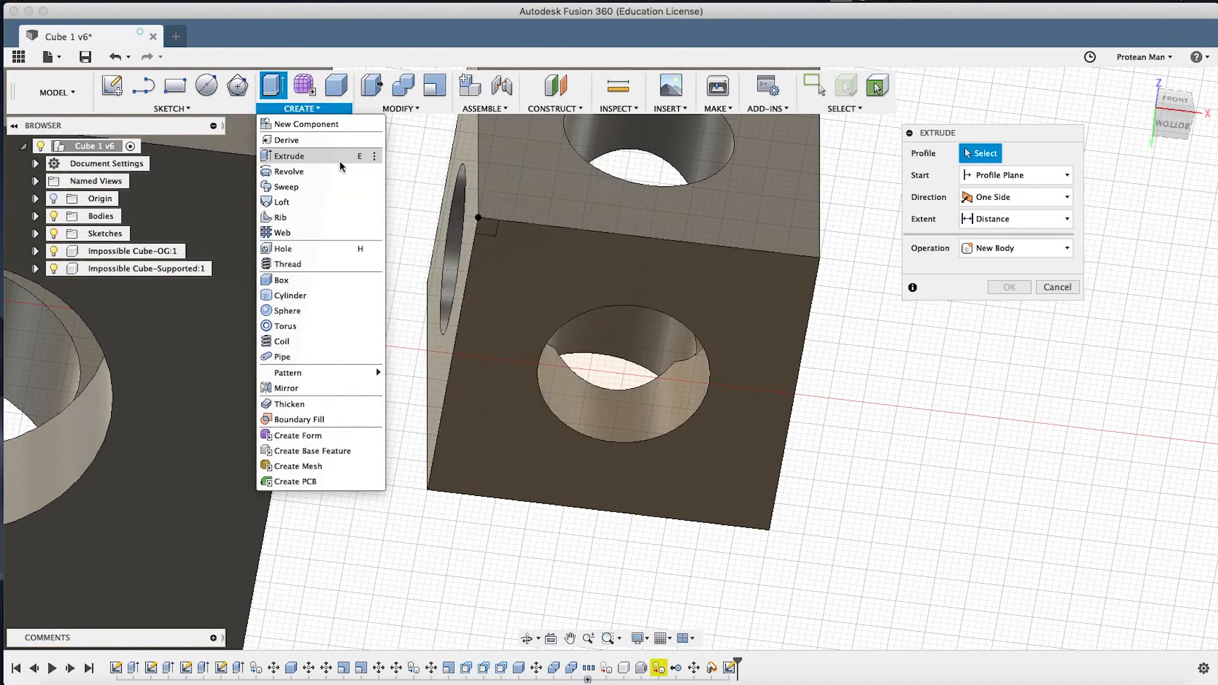
{"action": "left_click", "coordinate": [403, 147]}
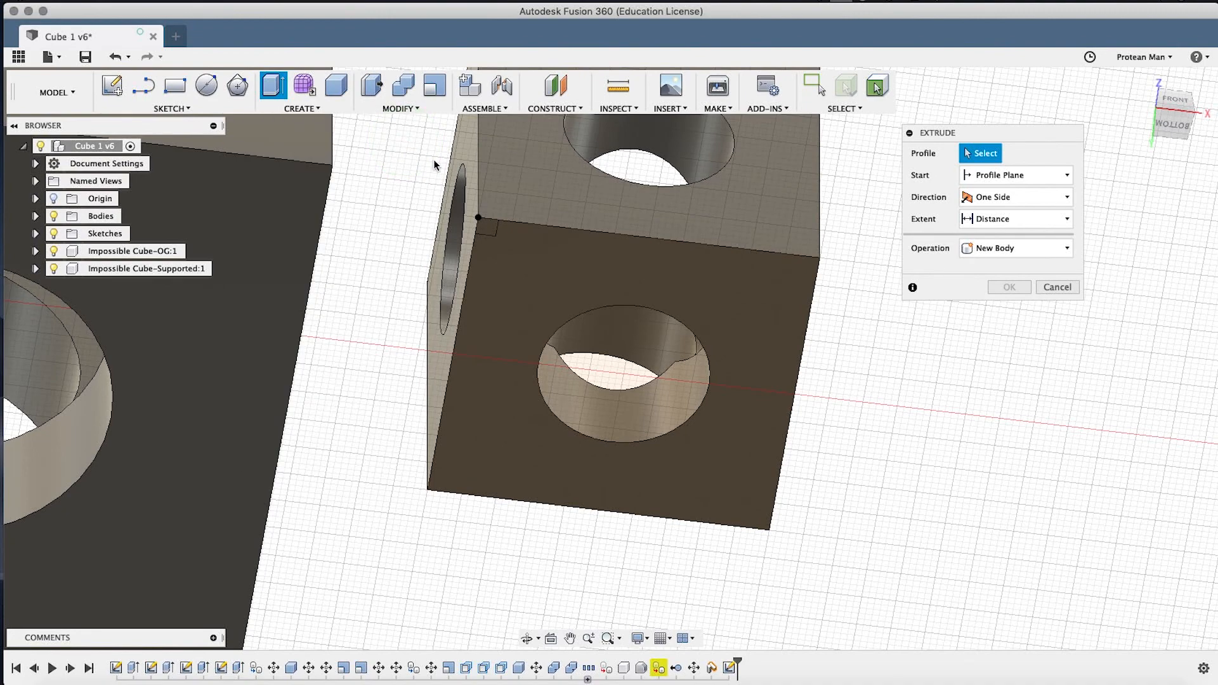
{"action": "left_click", "coordinate": [488, 229]}
{"action": "scroll", "coordinate": [397, 252], "scroll_direction": "down", "scroll_amount": 3}
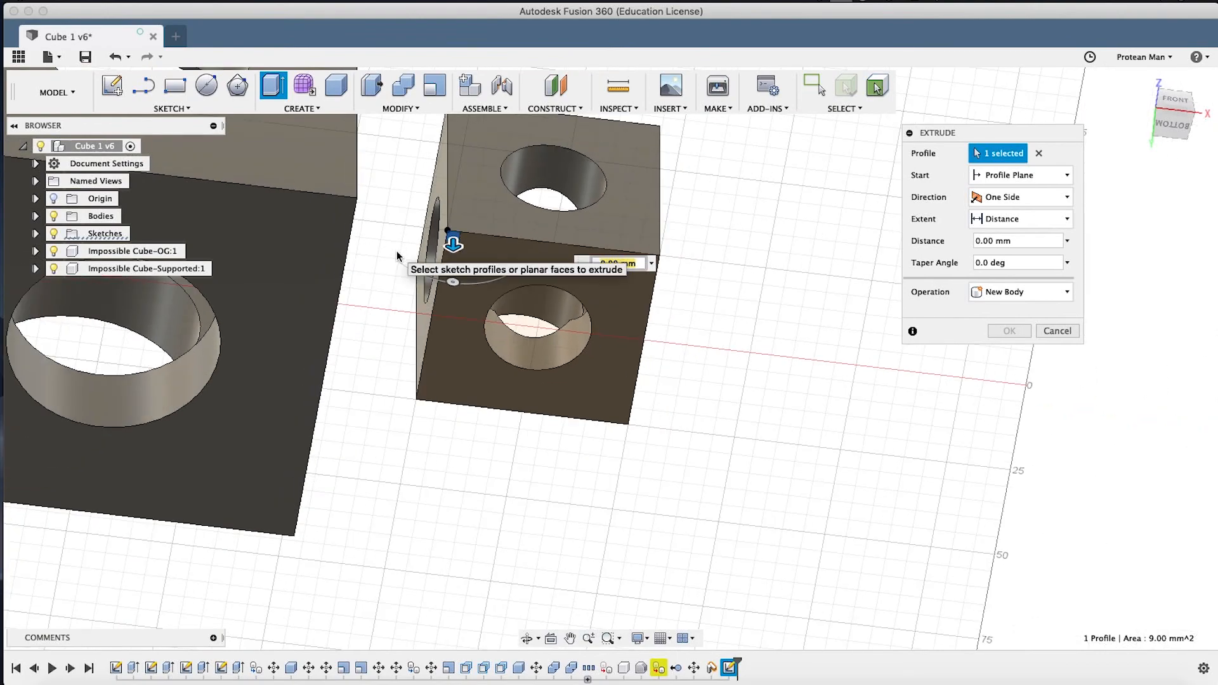
{"action": "middle_click_drag", "start_coordinate": [389, 227], "coordinate": [307, 363], "text": "shift"}
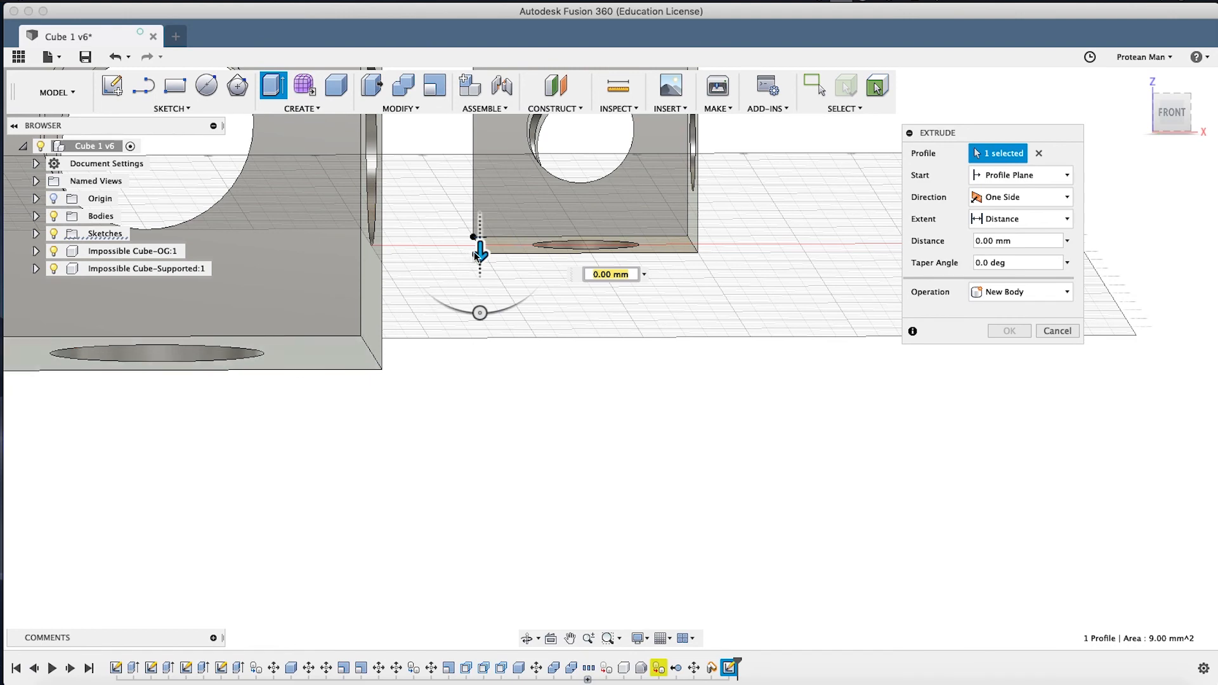
{"action": "left_click_drag", "start_coordinate": [474, 251], "coordinate": [456, 378]}
{"action": "middle_click_drag", "start_coordinate": [342, 320], "coordinate": [347, 310], "text": "shift"}
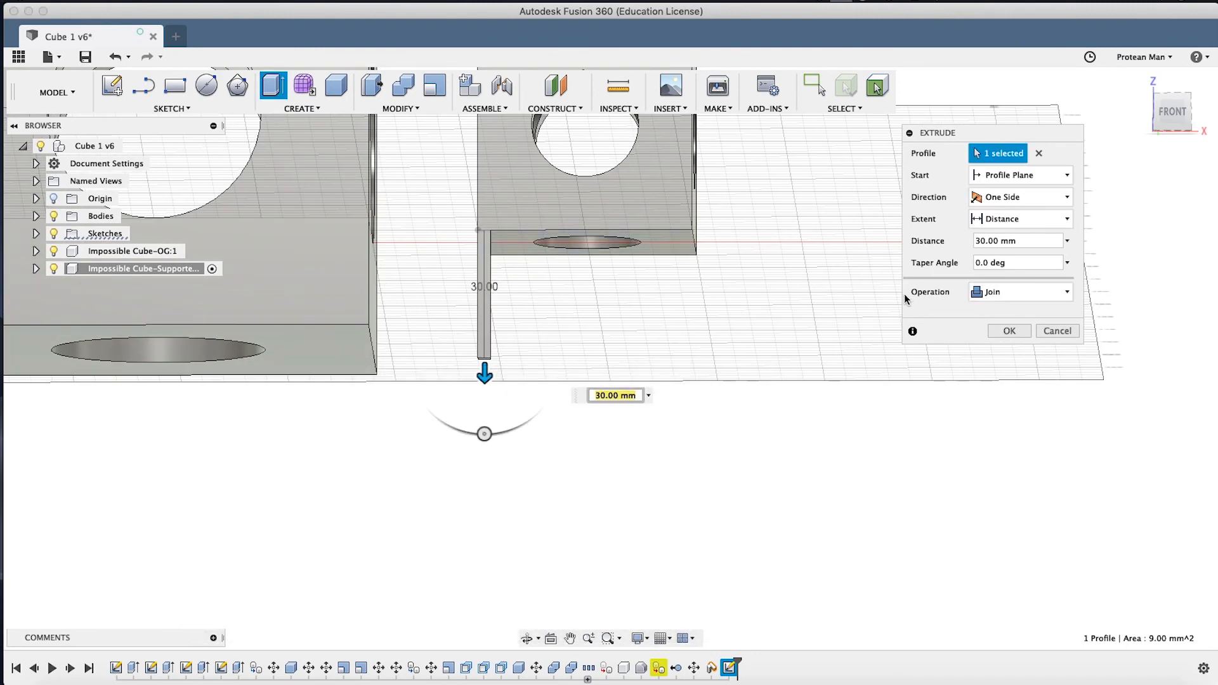
{"action": "left_click", "coordinate": [1004, 297]}
{"action": "left_click", "coordinate": [1003, 357]}
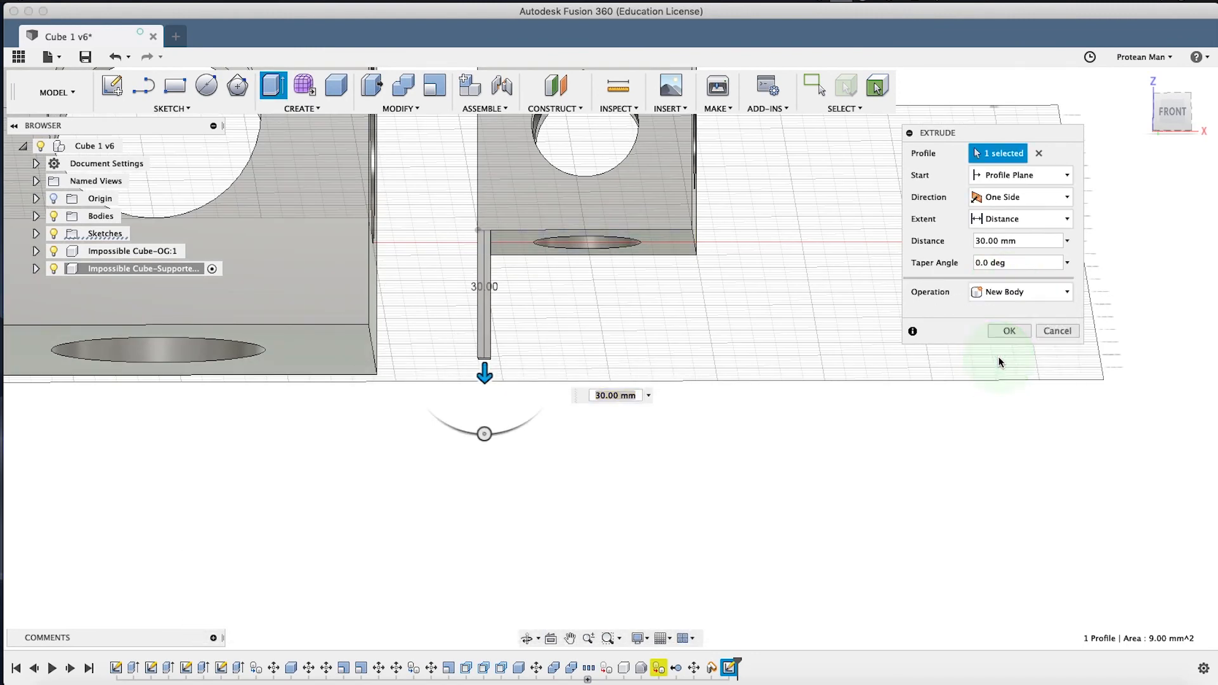
Set the corner leg's extrusion distance to 25 mm, keep New Body as the operation, and complete the extrusion.
{"action": "middle_click_drag", "start_coordinate": [386, 349], "coordinate": [438, 300], "text": "shift"}
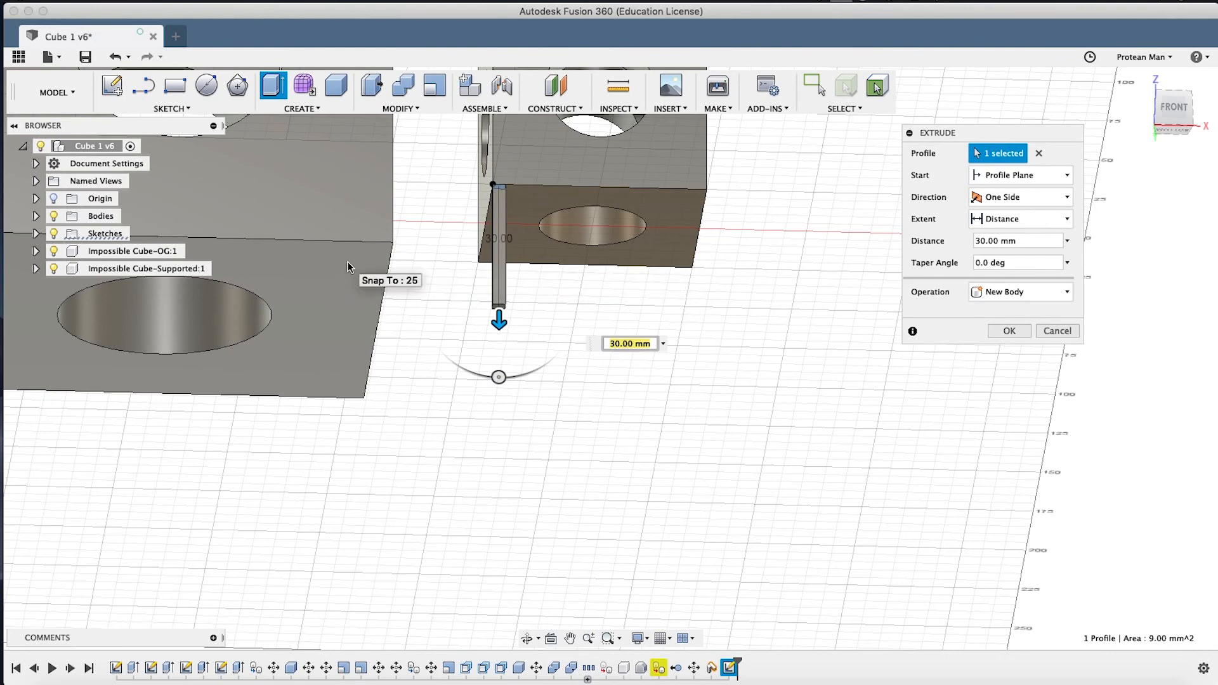
{"action": "left_click", "coordinate": [347, 262]}
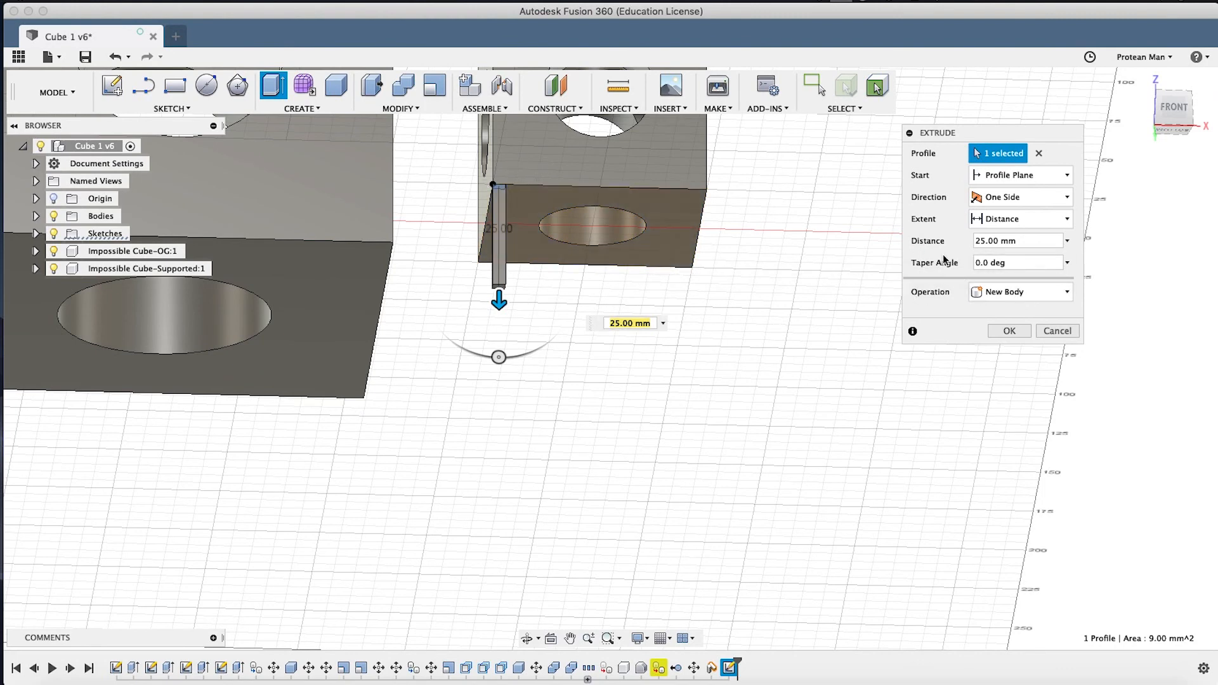
{"action": "left_click", "coordinate": [1018, 297]}
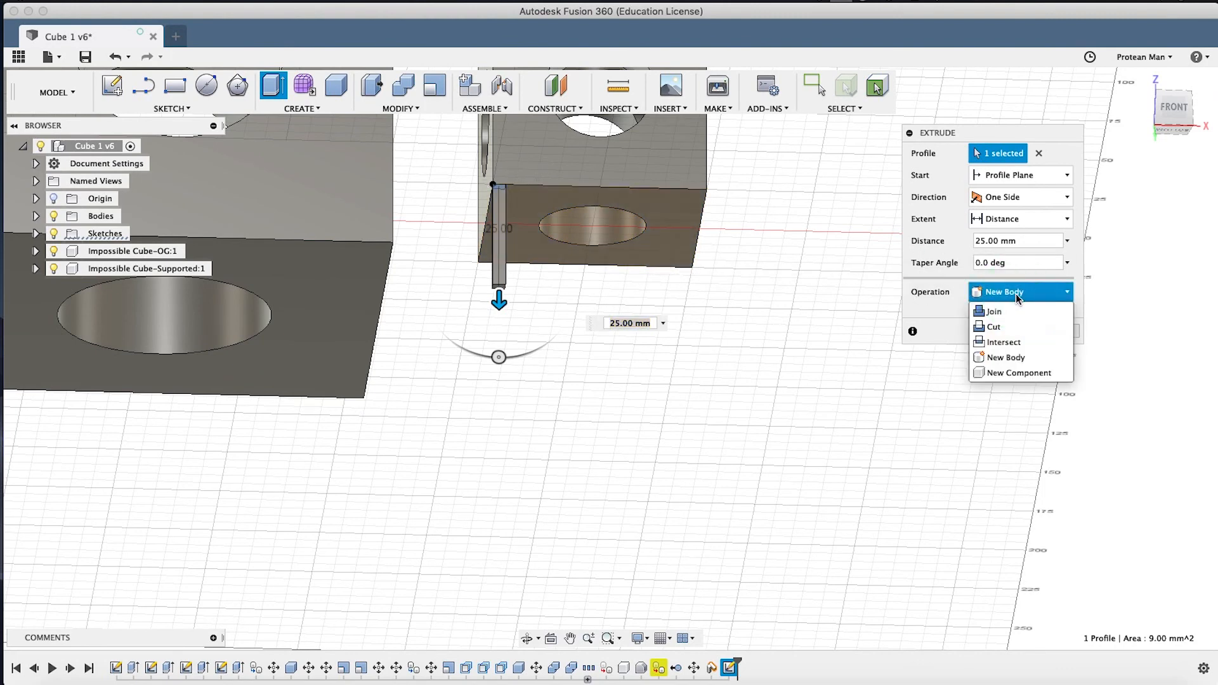
{"action": "left_click", "coordinate": [1000, 359]}
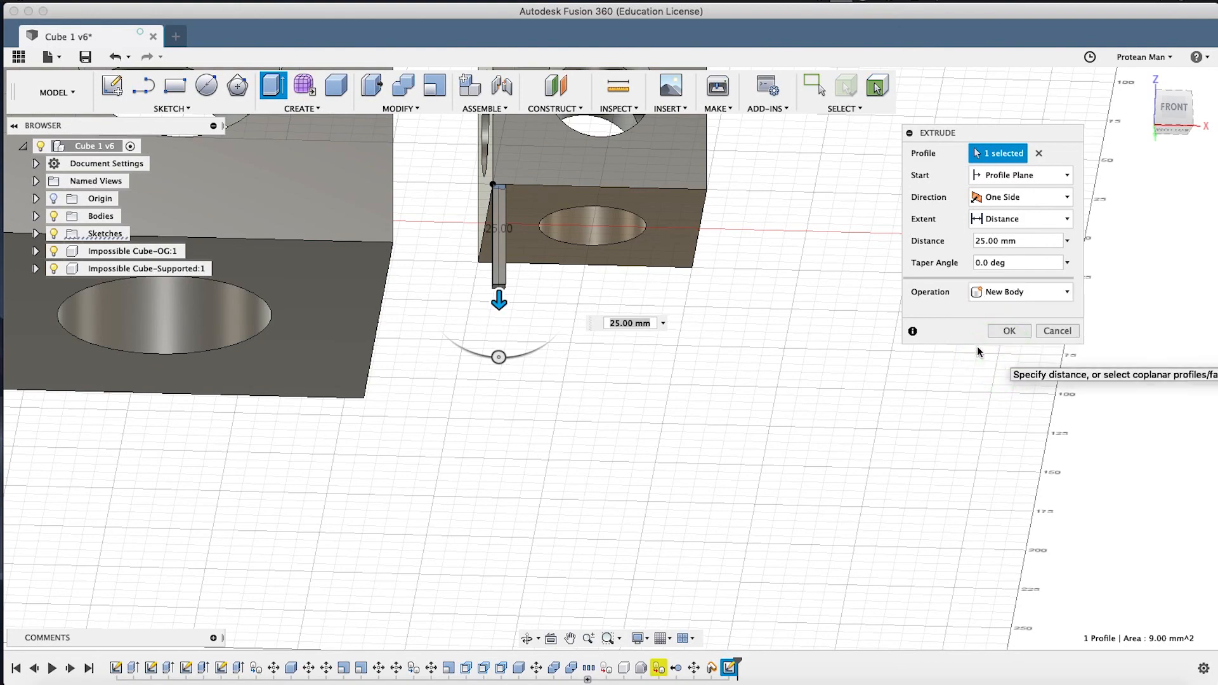
{"action": "left_click", "coordinate": [1009, 332]}
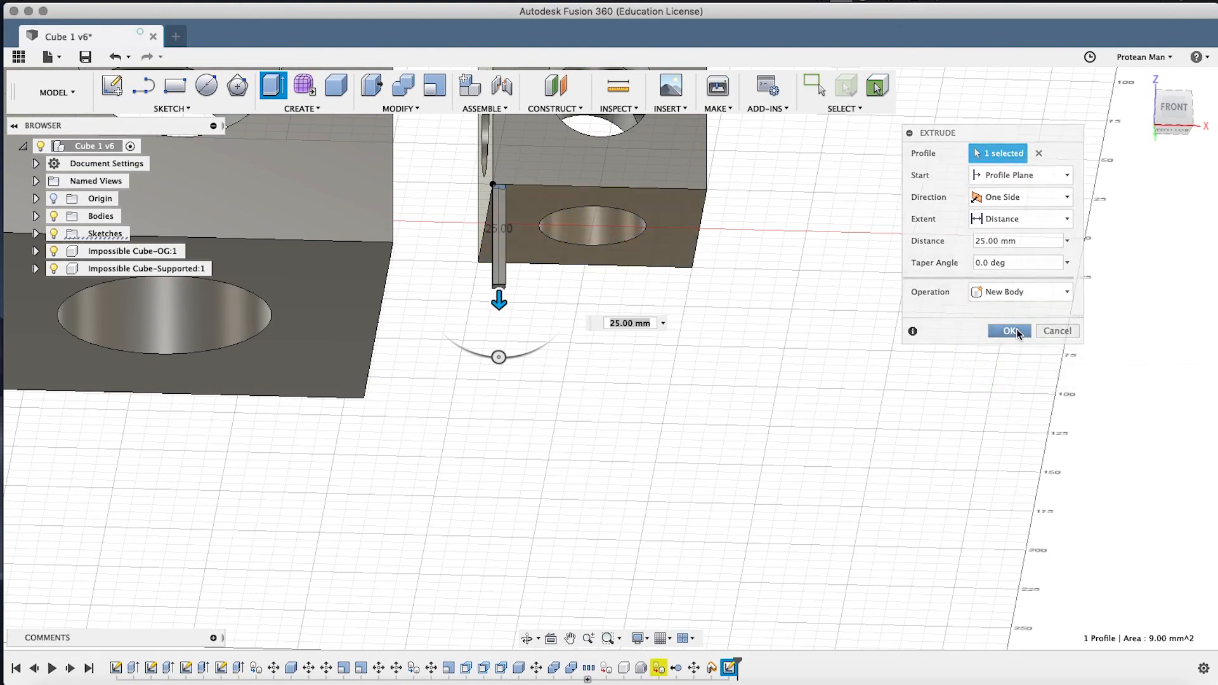
Measure the distance between the small cube's lower front edge and the top edge of the new leg.
{"action": "scroll", "coordinate": [514, 191], "scroll_direction": "up", "scroll_amount": 6}
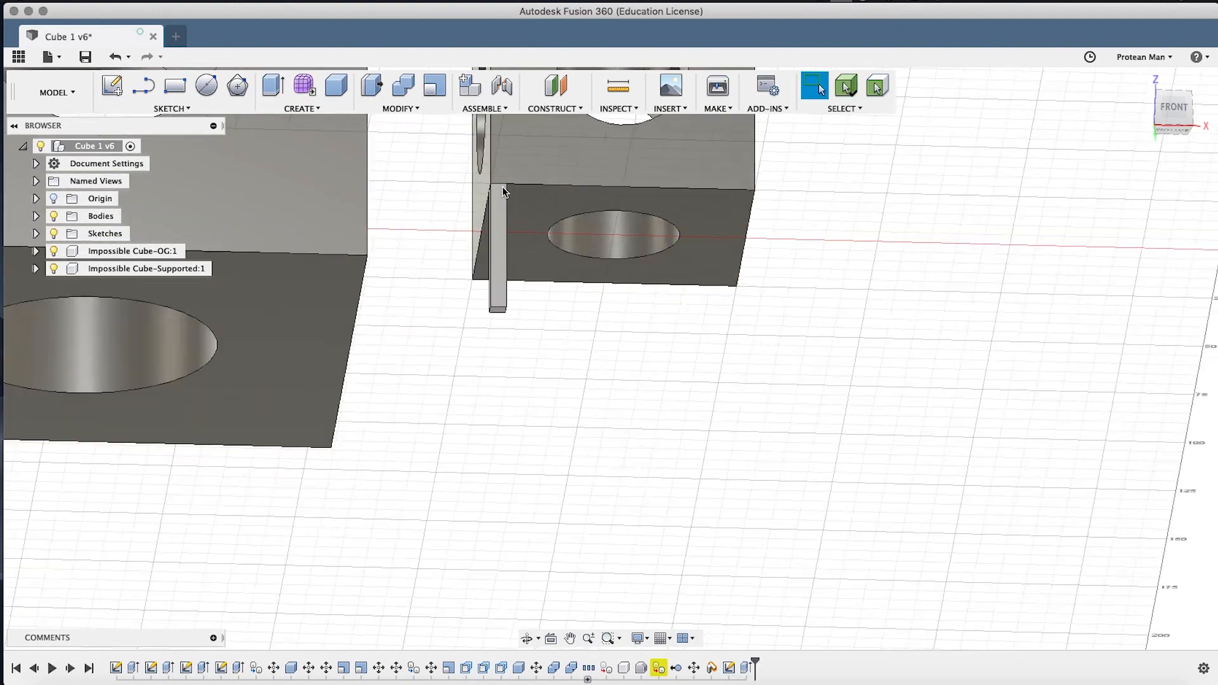
{"action": "middle_click_drag", "start_coordinate": [497, 165], "coordinate": [443, 222], "text": "shift"}
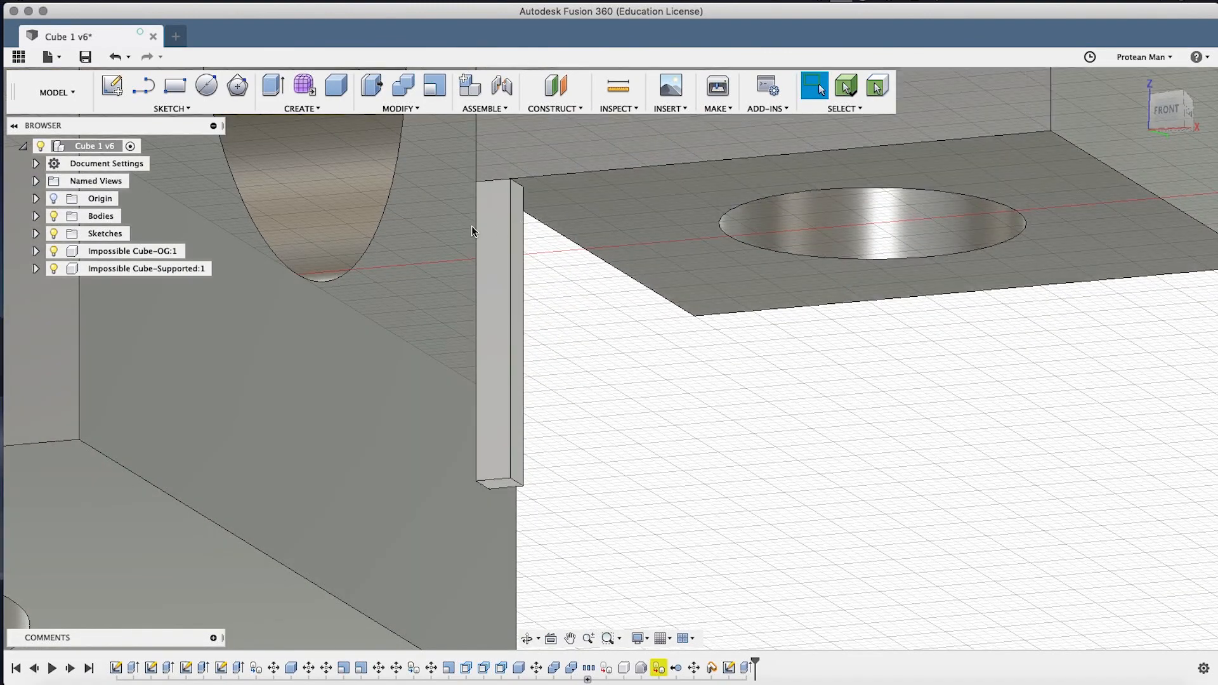
{"action": "scroll", "coordinate": [492, 203], "scroll_direction": "up", "scroll_amount": 2}
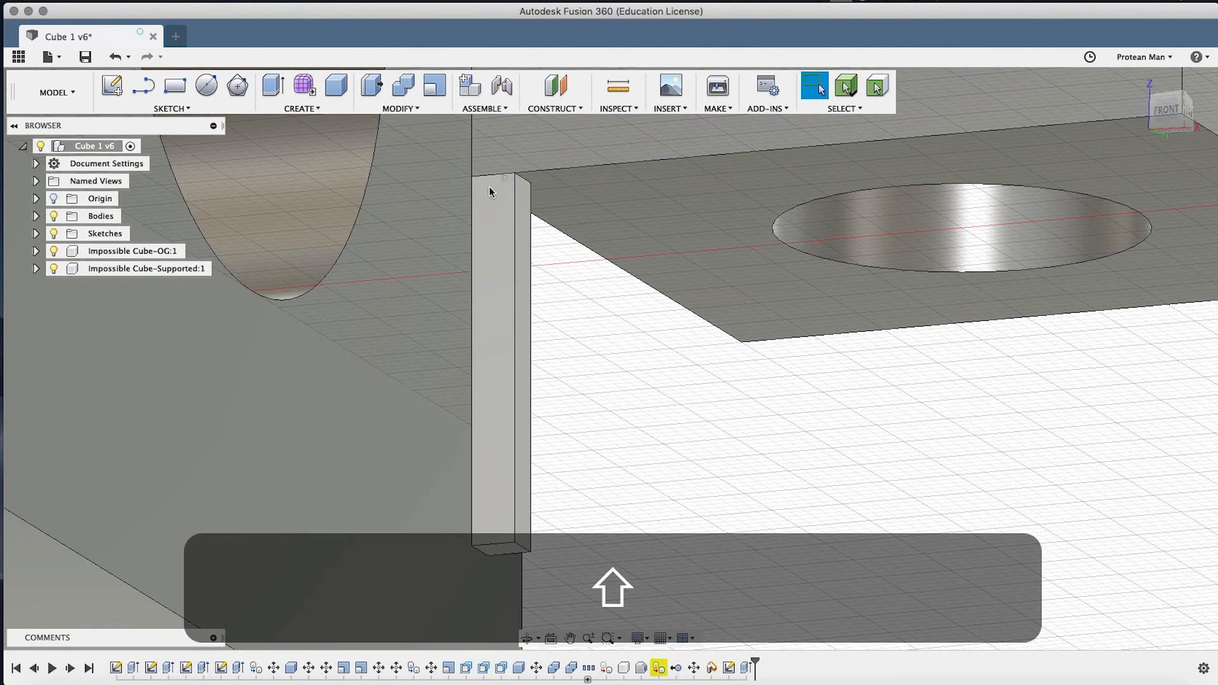
{"action": "middle_click_drag", "start_coordinate": [490, 192], "coordinate": [514, 204], "text": "shift"}
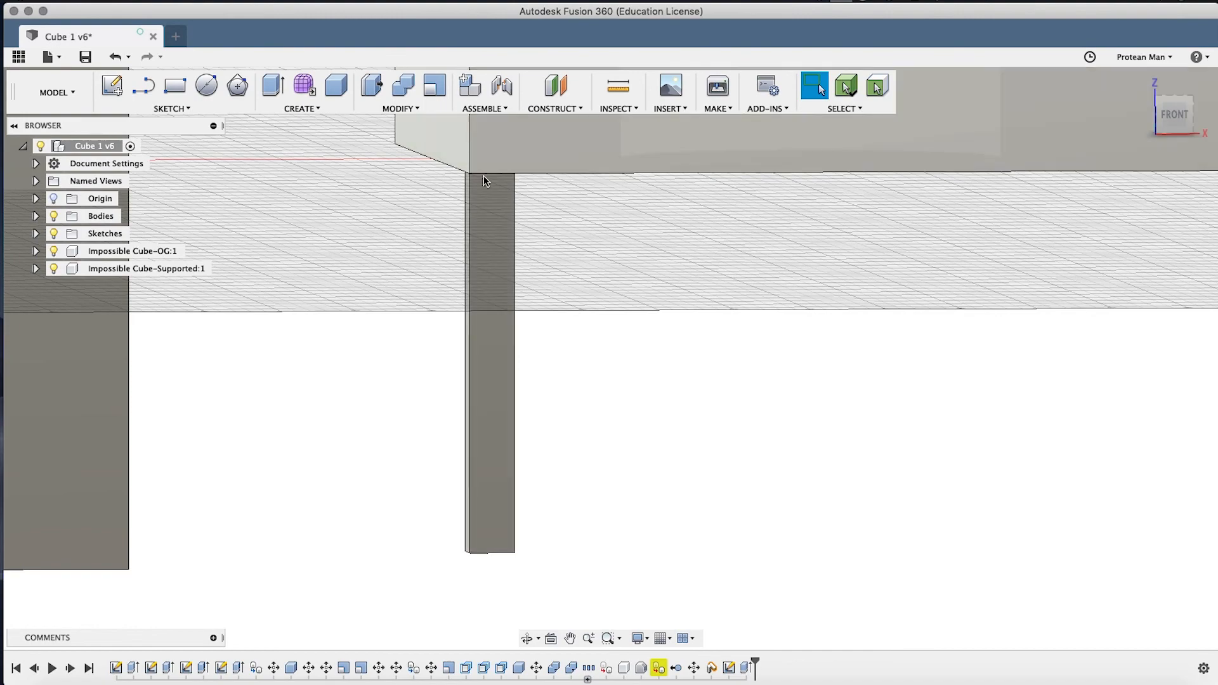
{"action": "scroll", "coordinate": [482, 180], "scroll_direction": "up", "scroll_amount": 3}
{"action": "scroll", "coordinate": [483, 181], "scroll_direction": "up", "scroll_amount": 2}
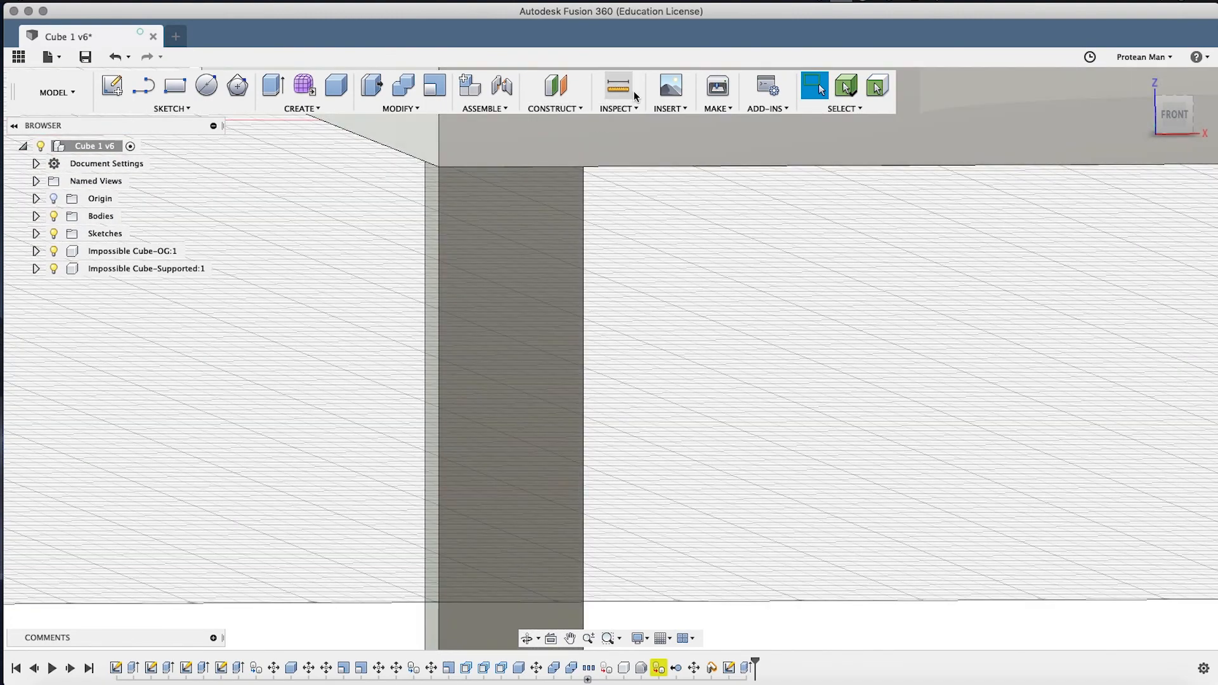
{"action": "left_click", "coordinate": [618, 87]}
{"action": "left_click", "coordinate": [500, 166]}
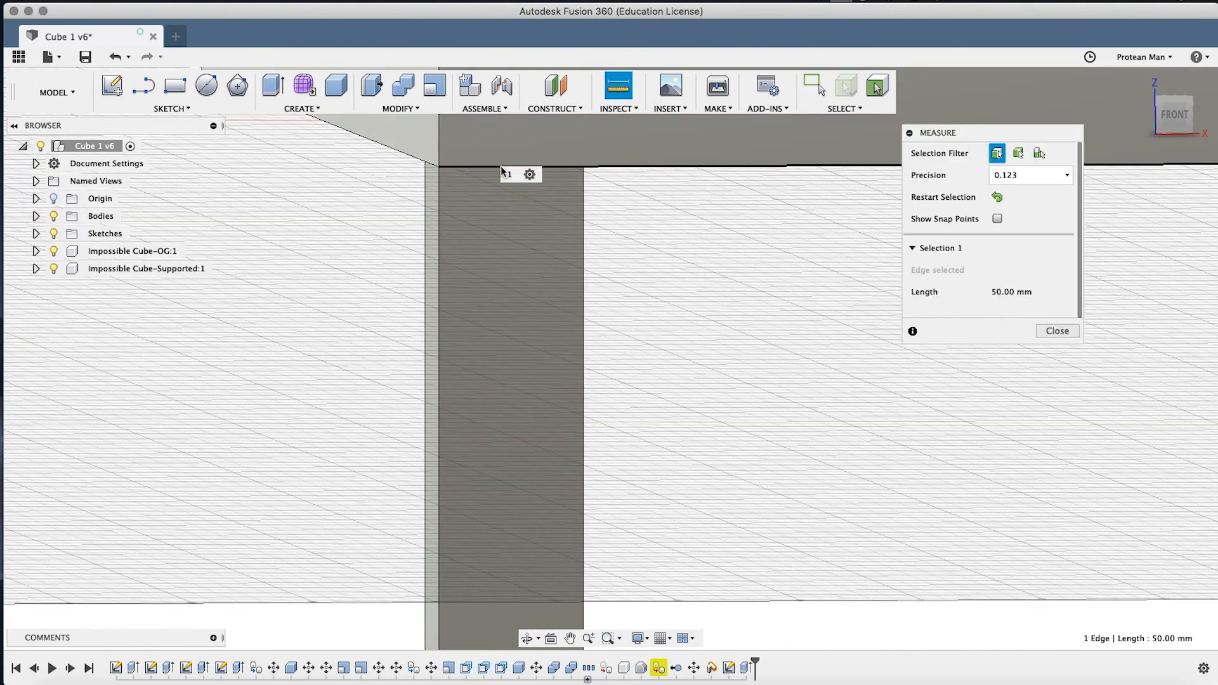
{"action": "left_click", "coordinate": [503, 163]}
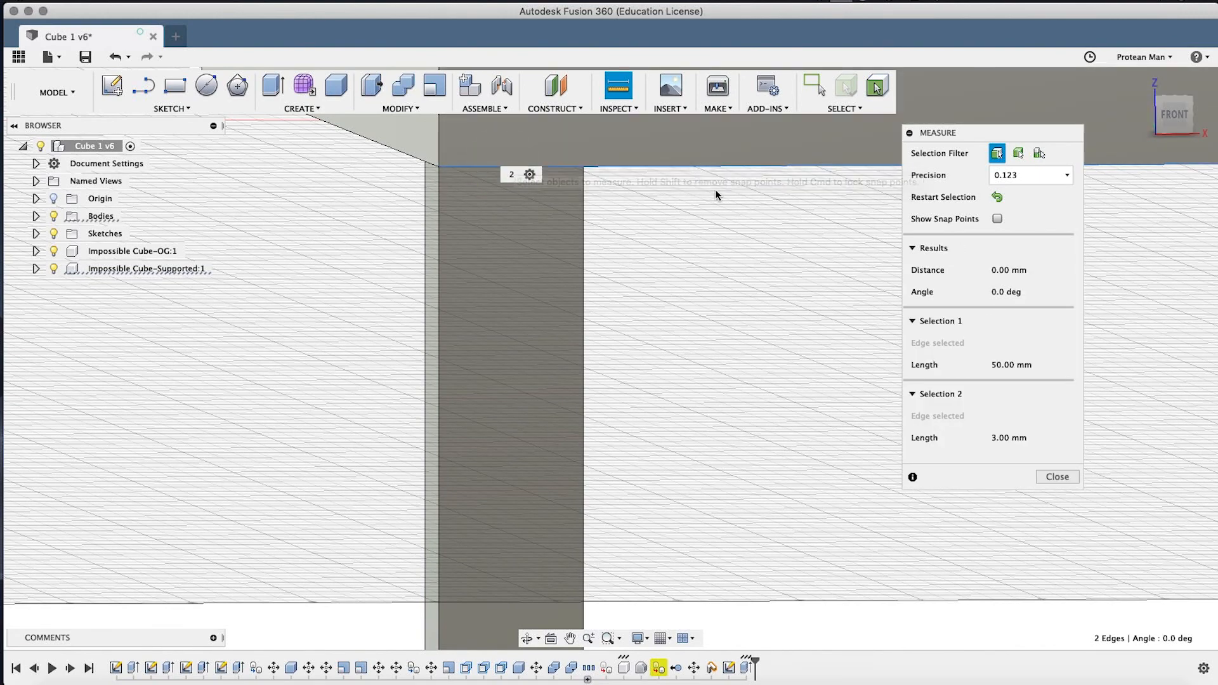
{"action": "left_click", "coordinate": [1057, 477]}
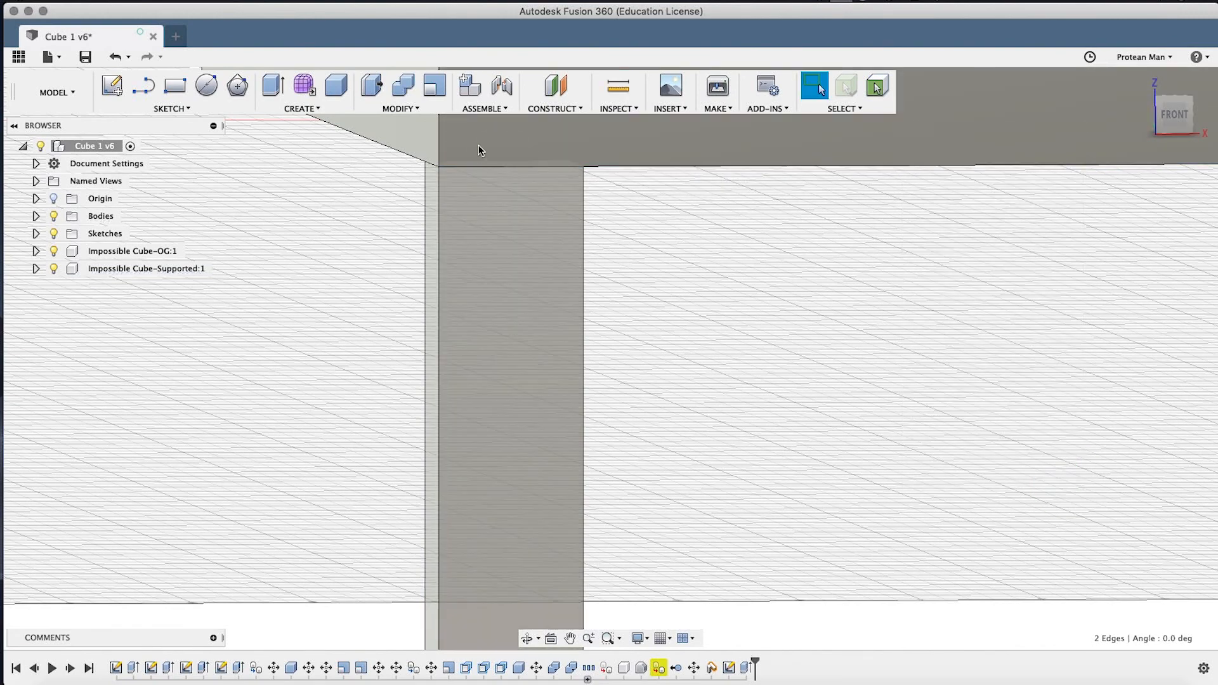
{"action": "left_click", "coordinate": [676, 211]}
Move the leg body -0.2 mm along Z, away from the small cube's underside.
{"action": "scroll", "coordinate": [488, 212], "scroll_direction": "down", "scroll_amount": 5}
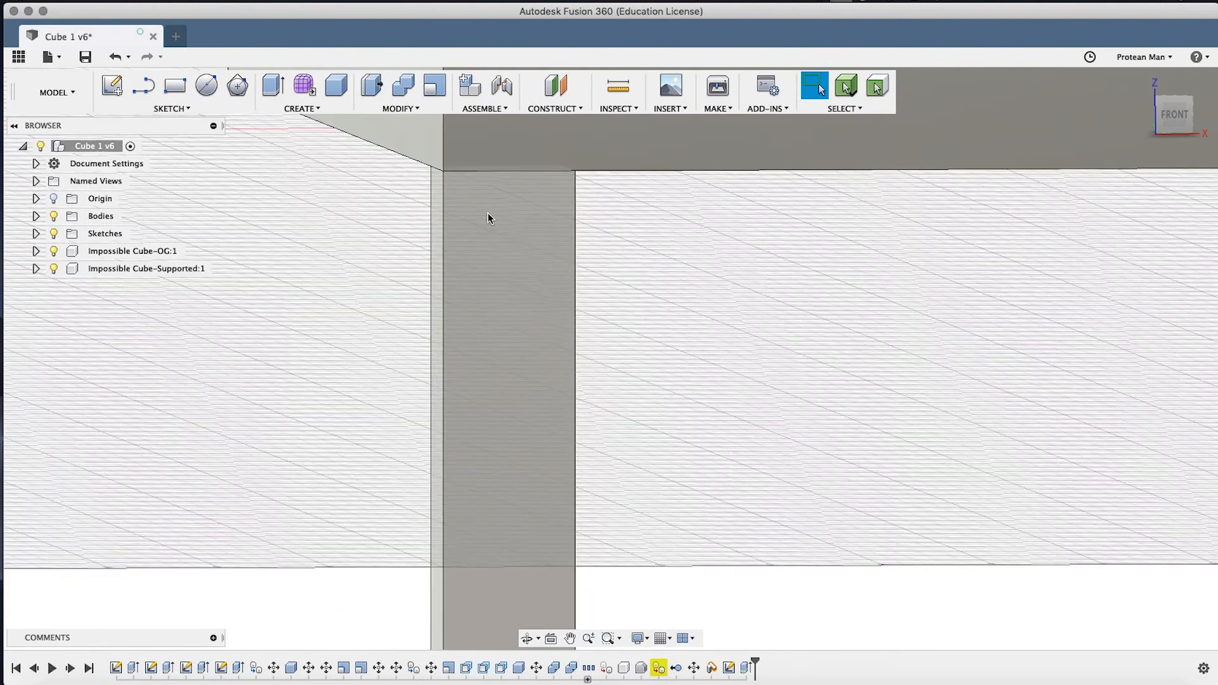
{"action": "scroll", "coordinate": [486, 231], "scroll_direction": "down", "scroll_amount": 3}
{"action": "left_click", "coordinate": [484, 251]}
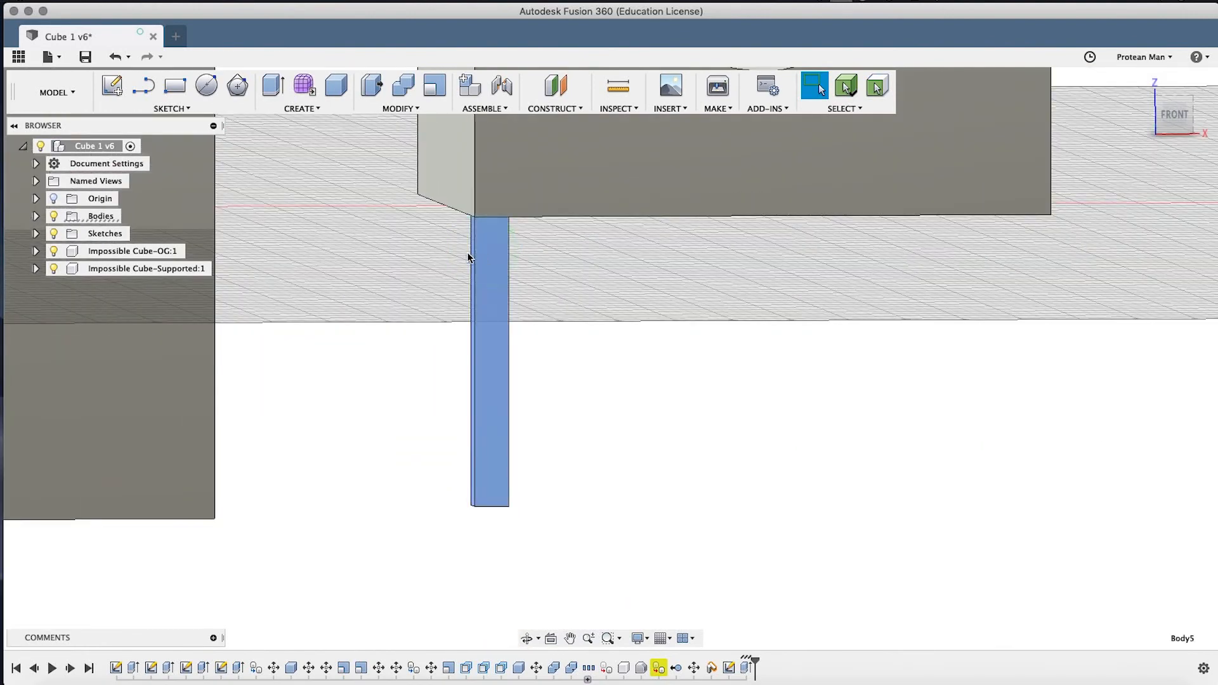
{"action": "left_click", "coordinate": [497, 247]}
{"action": "left_click", "coordinate": [496, 242]}
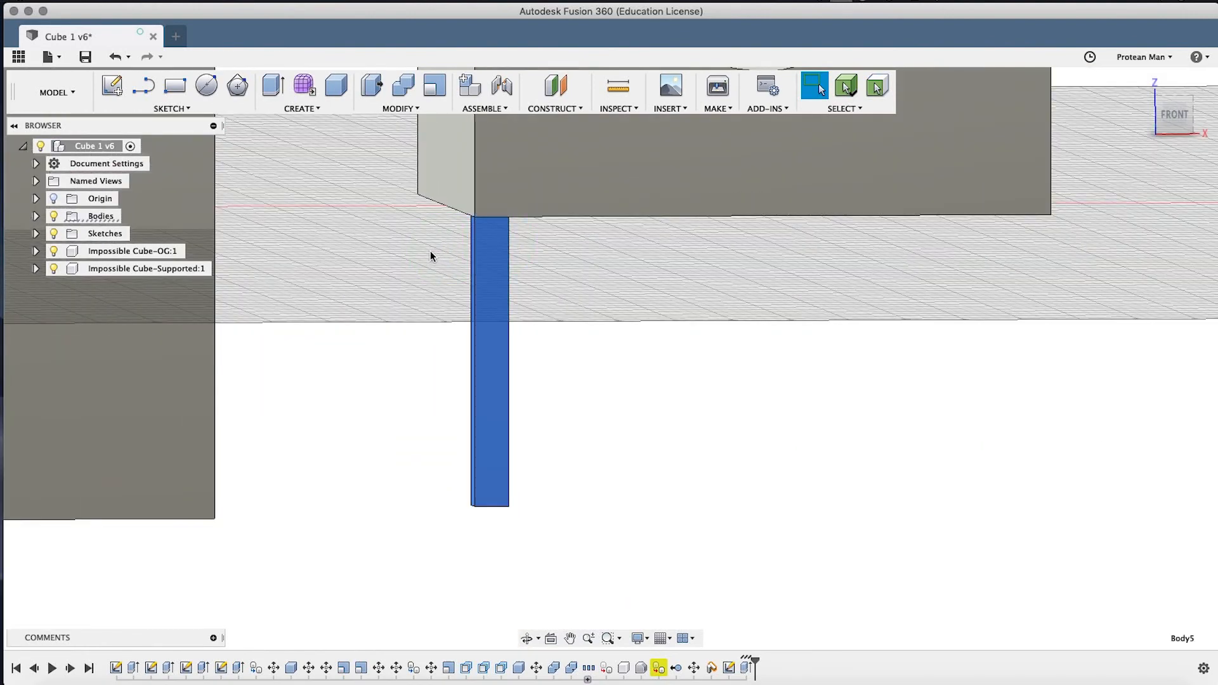
{"action": "key", "text": "m"}
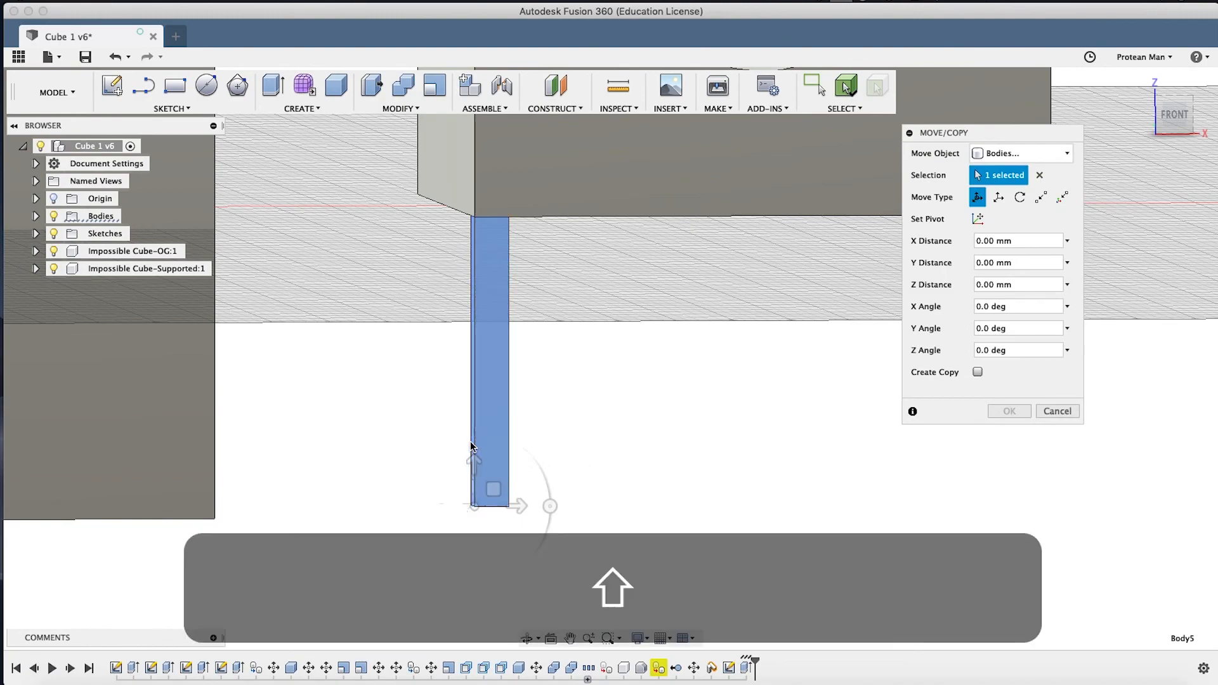
{"action": "mouse_move", "coordinate": [481, 453]}
{"action": "middle_mouse_down", "text": "shift"}
{"action": "mouse_move", "coordinate": [484, 473]}
{"action": "mouse_move", "coordinate": [477, 451]}
{"action": "middle_mouse_up", "text": "shift"}
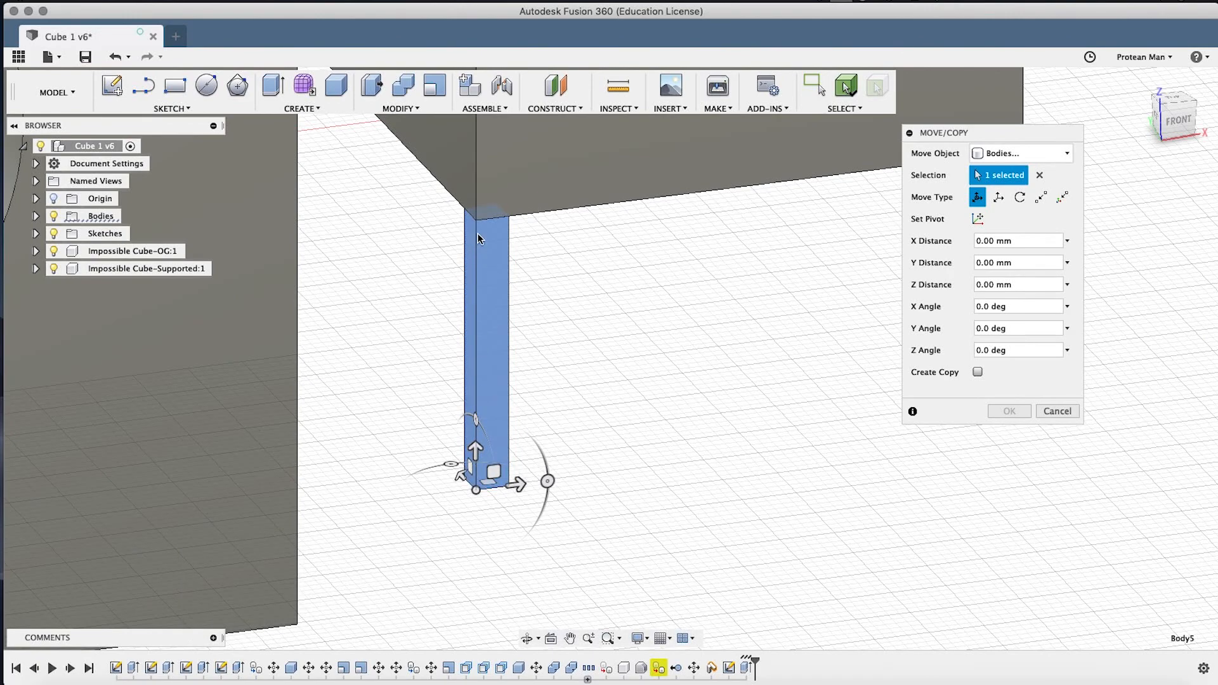
{"action": "middle_click_drag", "start_coordinate": [492, 424], "coordinate": [477, 456], "text": "shift"}
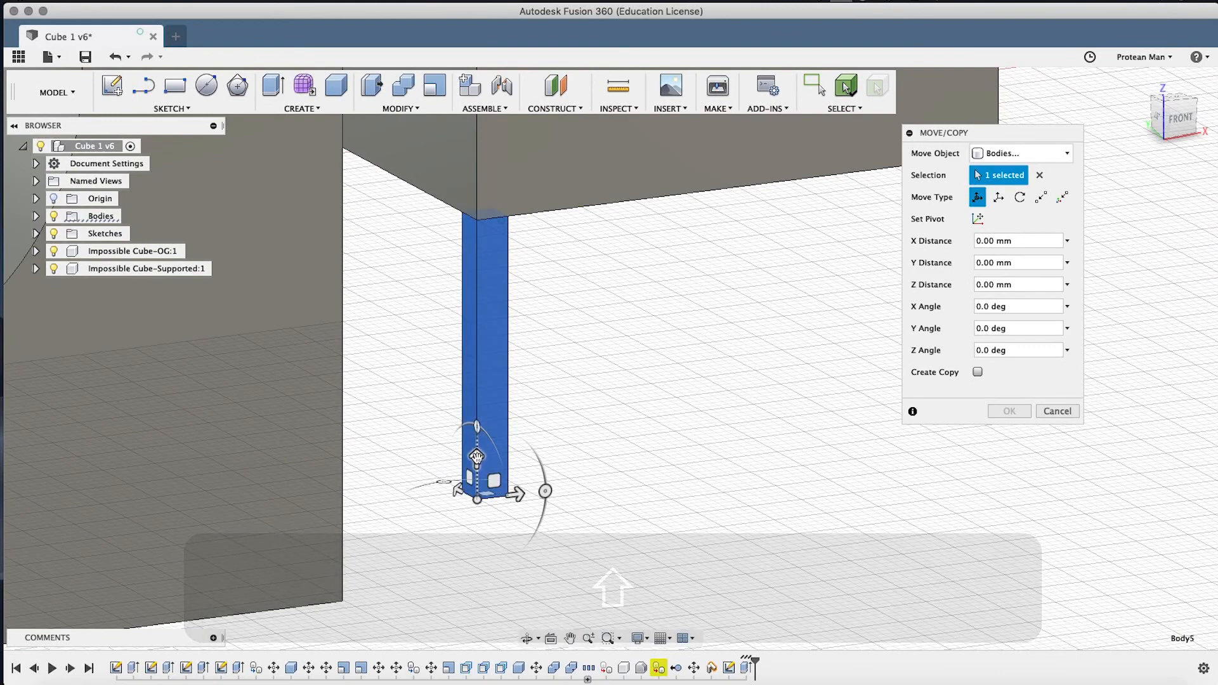
{"action": "left_click", "coordinate": [477, 456]}
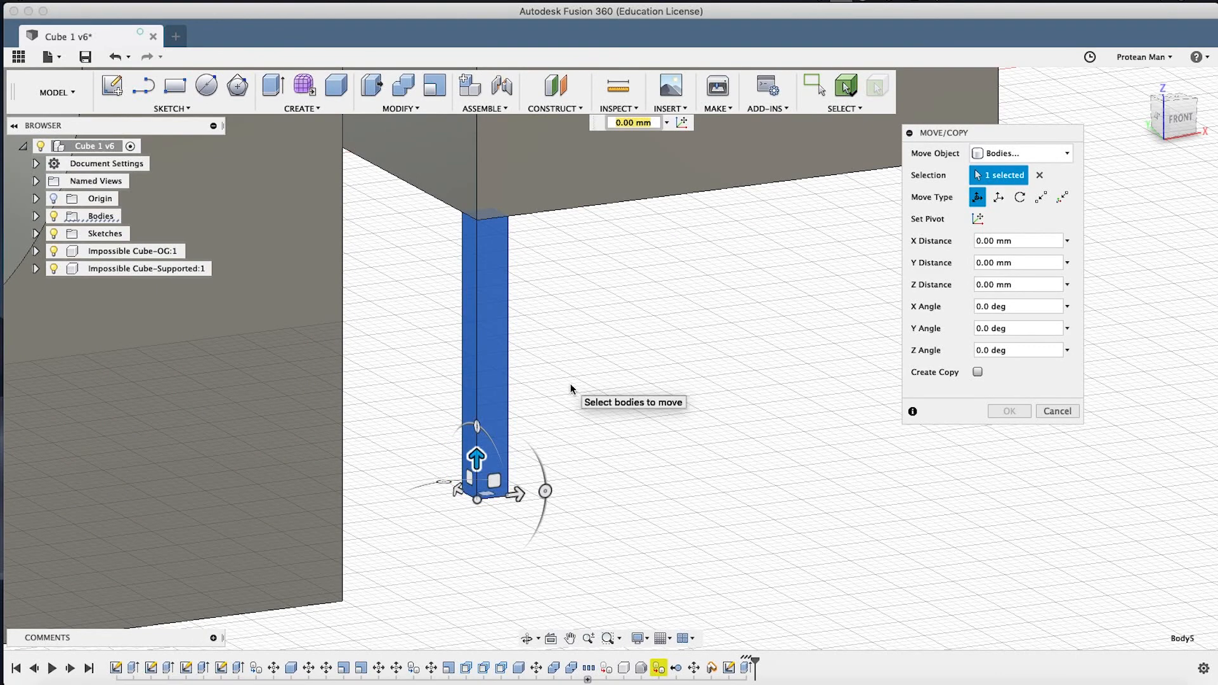
{"action": "type", "text": "-"}
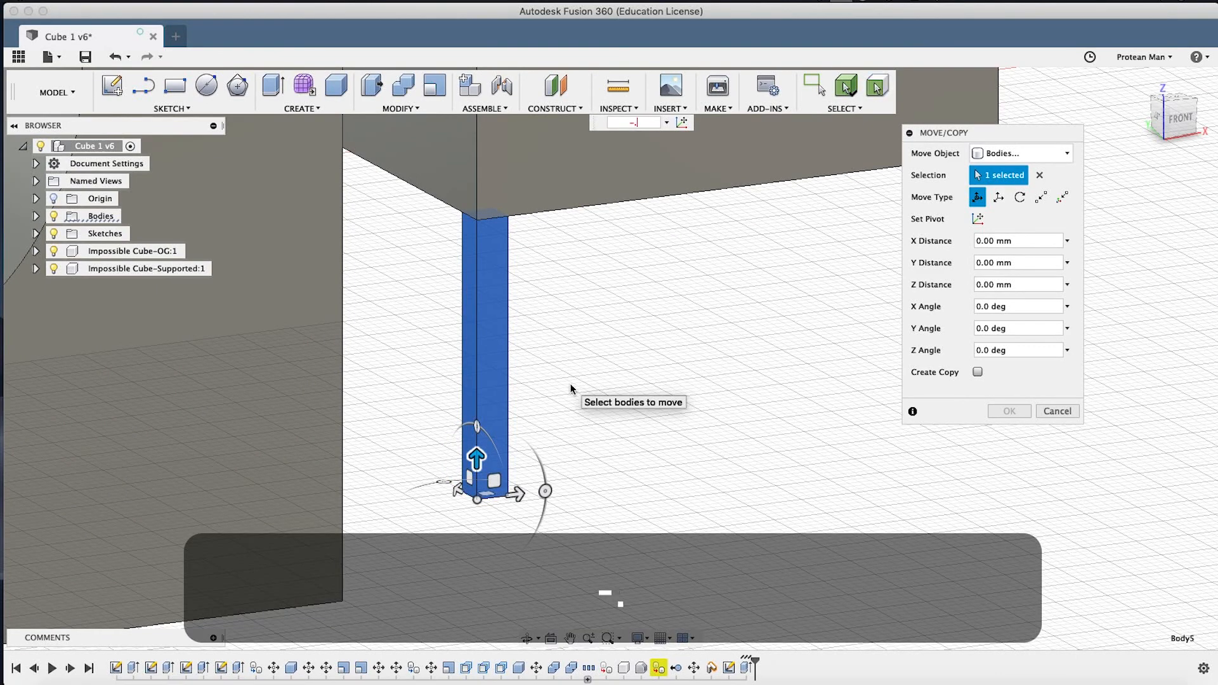
{"action": "type", "text": ".2"}
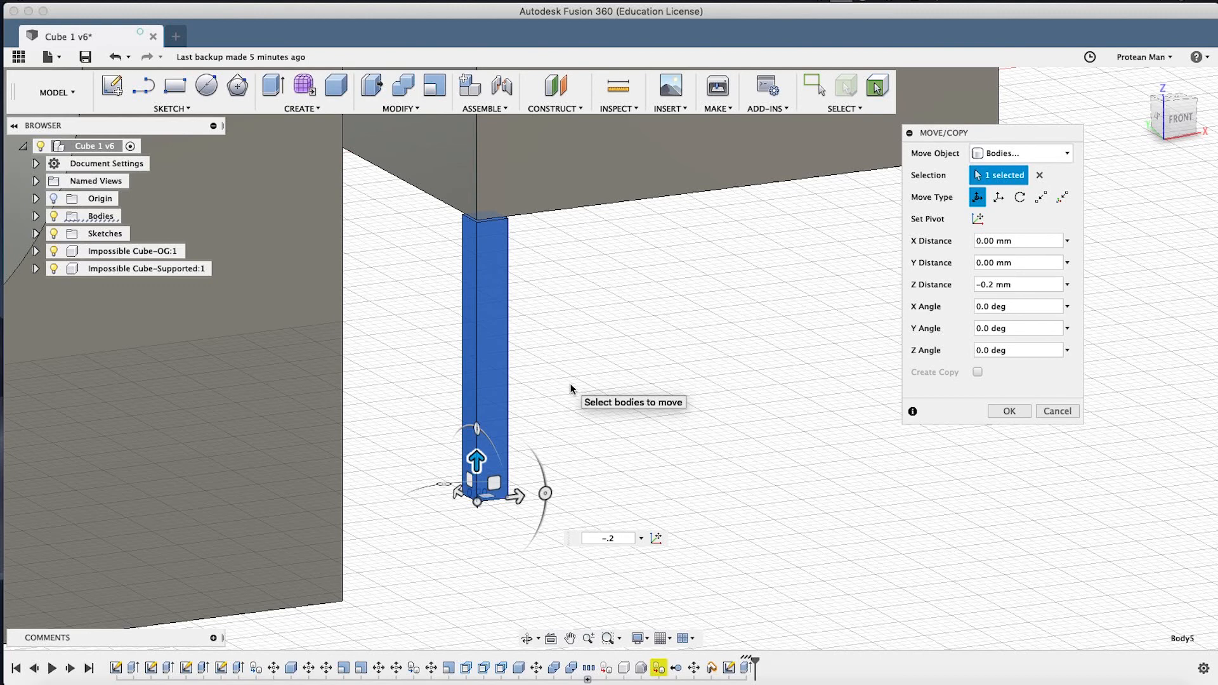
{"action": "key", "text": "Return"}
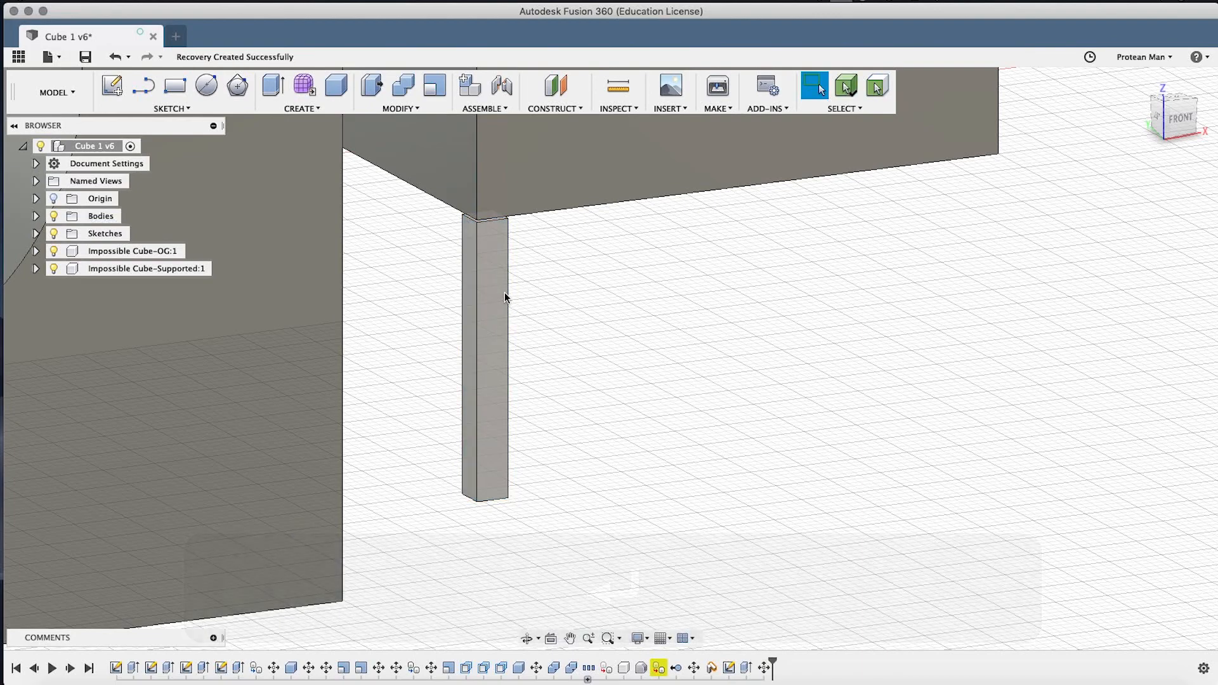
Measure the gap between the small cube's lower front edge and the lowered leg's top edge.
{"action": "middle_click_drag", "start_coordinate": [527, 283], "coordinate": [510, 236], "text": "shift"}
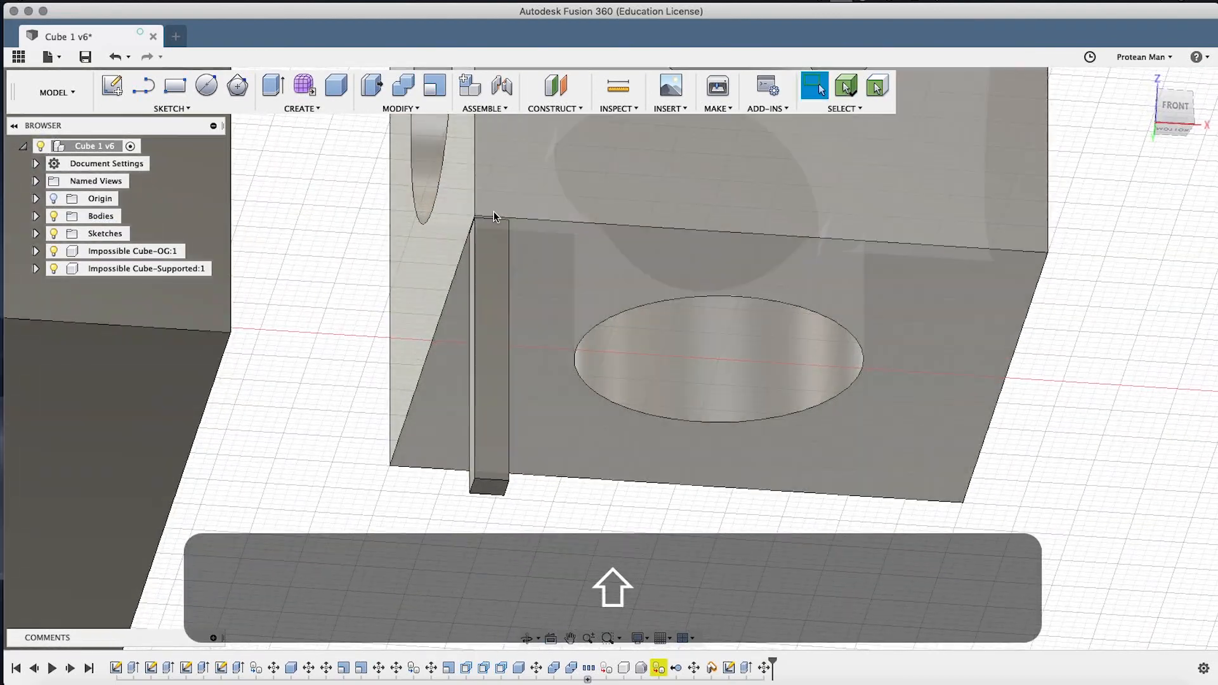
{"action": "scroll", "coordinate": [492, 219], "scroll_direction": "up", "scroll_amount": 5}
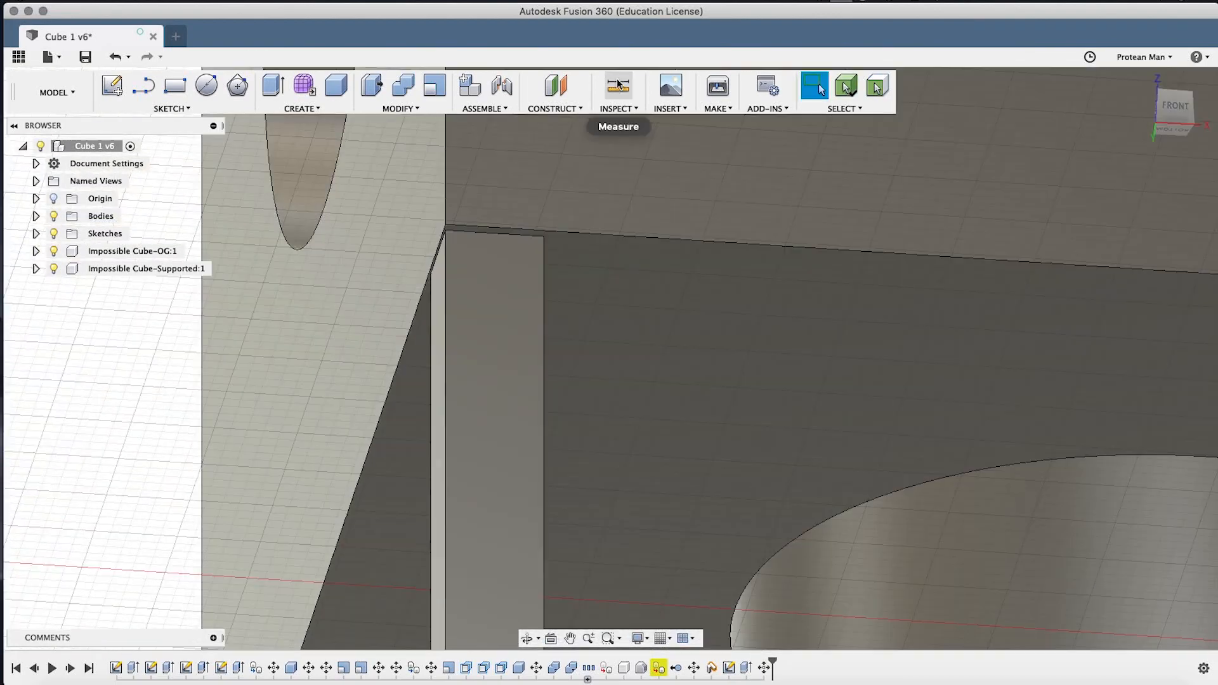
{"action": "left_click", "coordinate": [618, 86]}
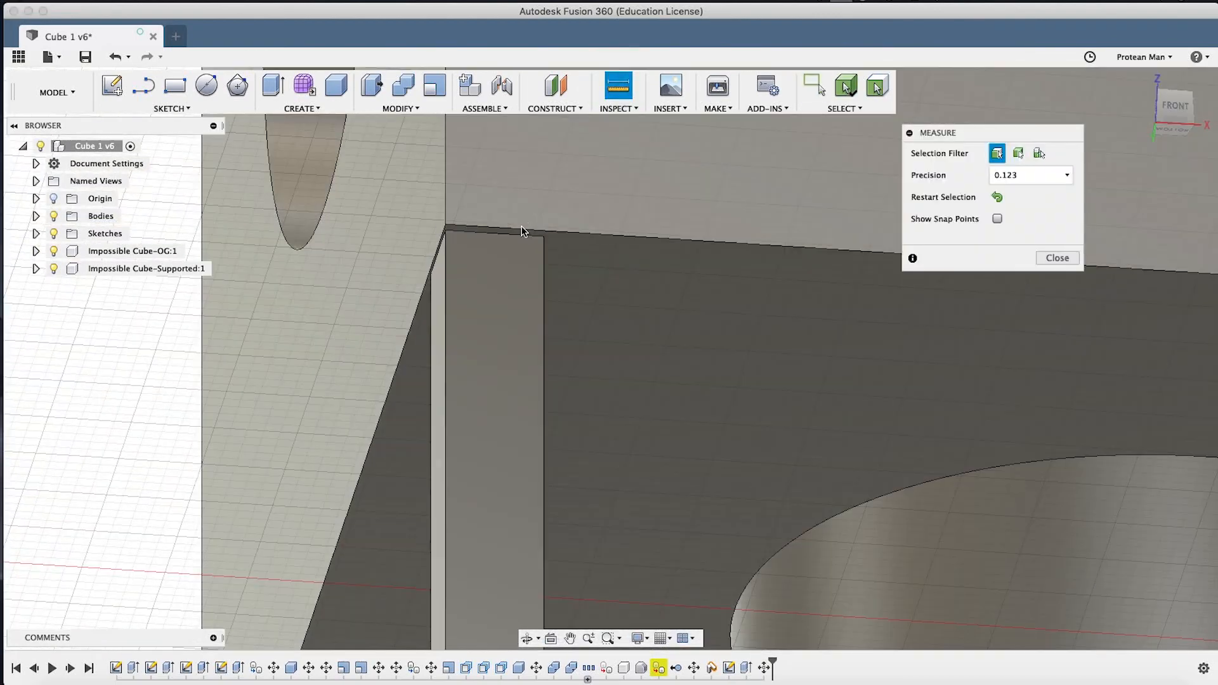
{"action": "left_click", "coordinate": [515, 235]}
{"action": "left_click", "coordinate": [509, 242]}
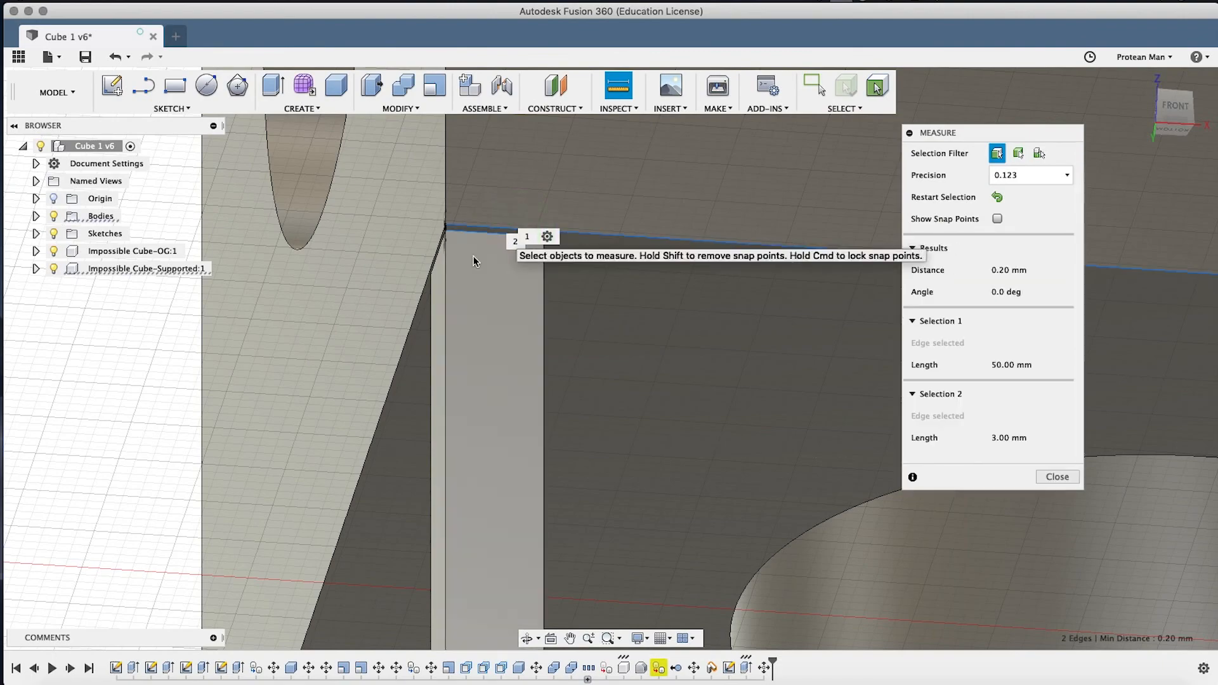
{"action": "middle_click_drag", "start_coordinate": [515, 257], "coordinate": [494, 307], "text": "shift"}
{"action": "scroll", "coordinate": [494, 304], "scroll_direction": "down", "scroll_amount": 2}
{"action": "left_click", "coordinate": [1059, 476]}
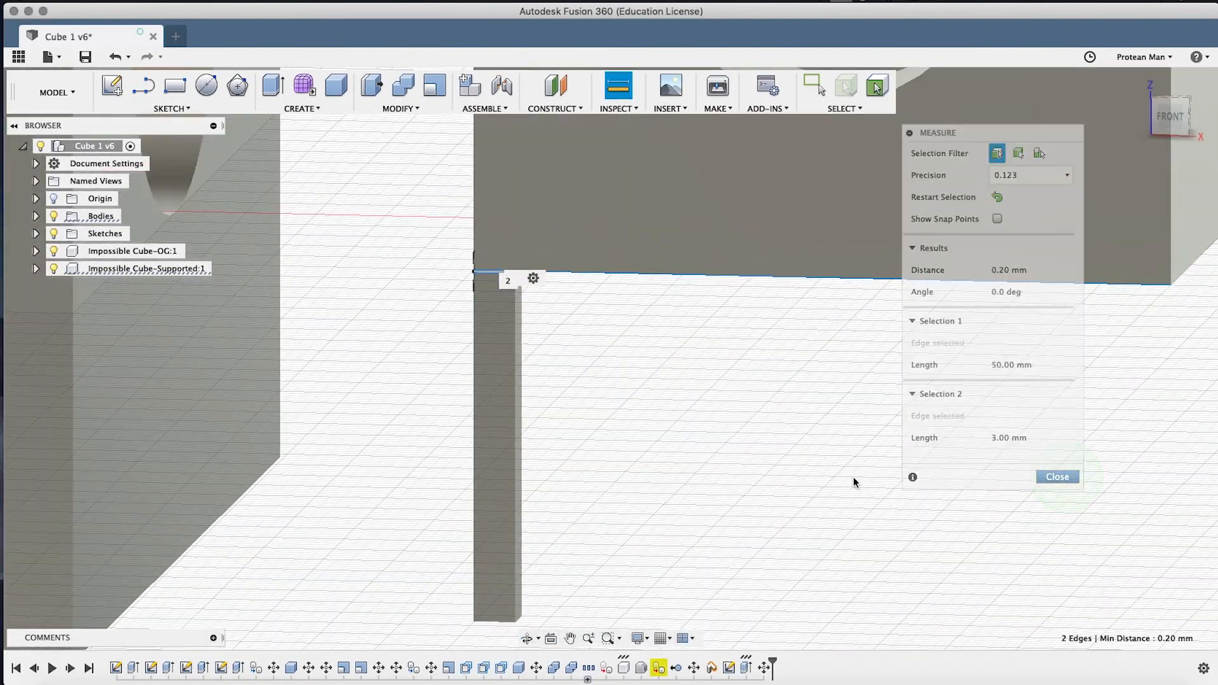
Select the leg's bottom face for Press Pull, try an offset distance of -0.2 mm, and clear the value.
{"action": "scroll", "coordinate": [450, 468], "scroll_direction": "down", "scroll_amount": 5}
{"action": "middle_click_drag", "start_coordinate": [448, 468], "coordinate": [550, 264], "text": "shift"}
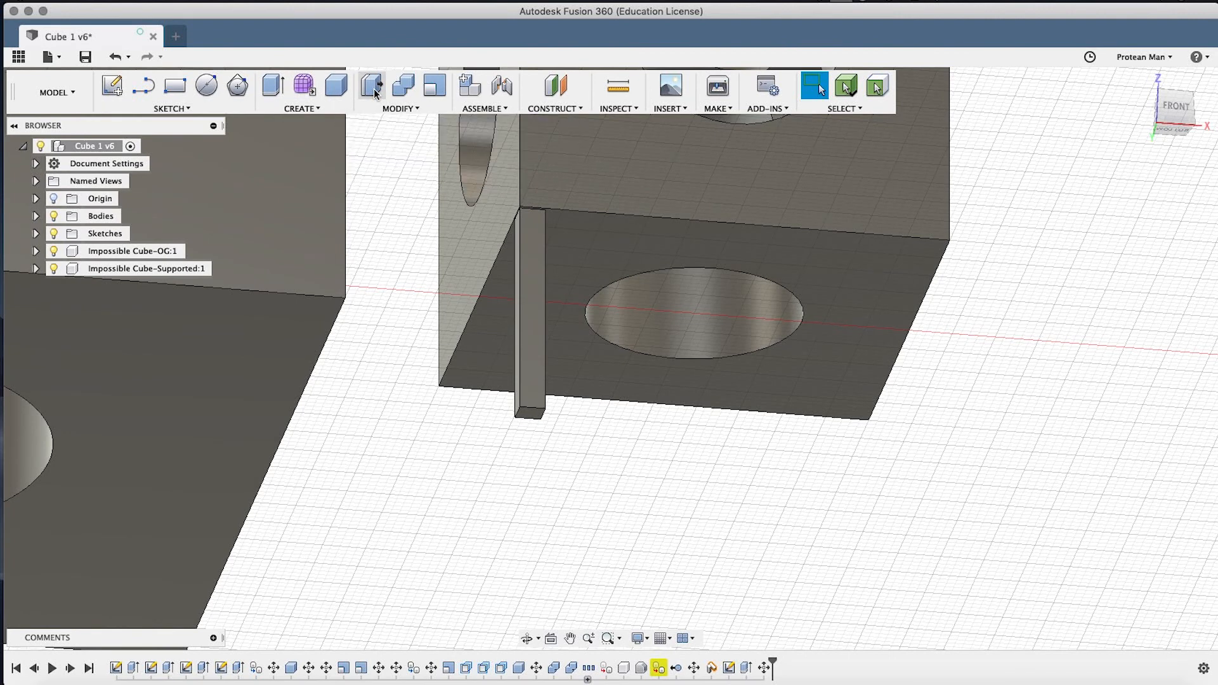
{"action": "left_click", "coordinate": [381, 108]}
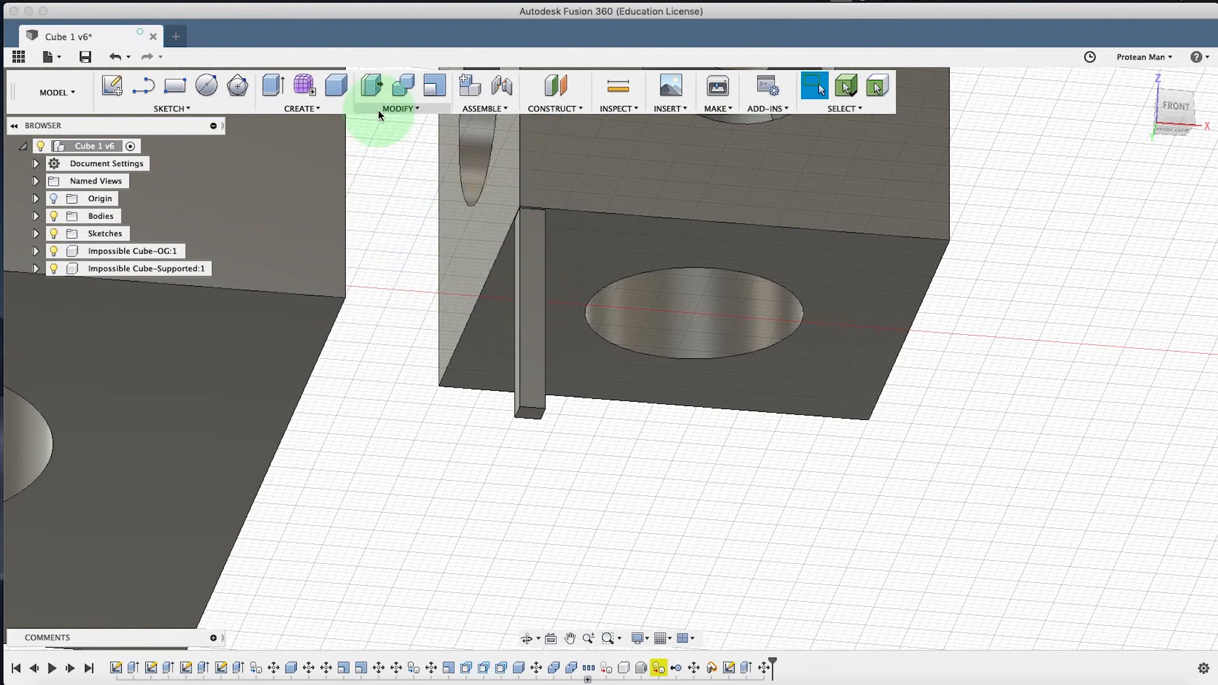
{"action": "left_click", "coordinate": [382, 125]}
{"action": "scroll", "coordinate": [529, 361], "scroll_direction": "up", "scroll_amount": 3}
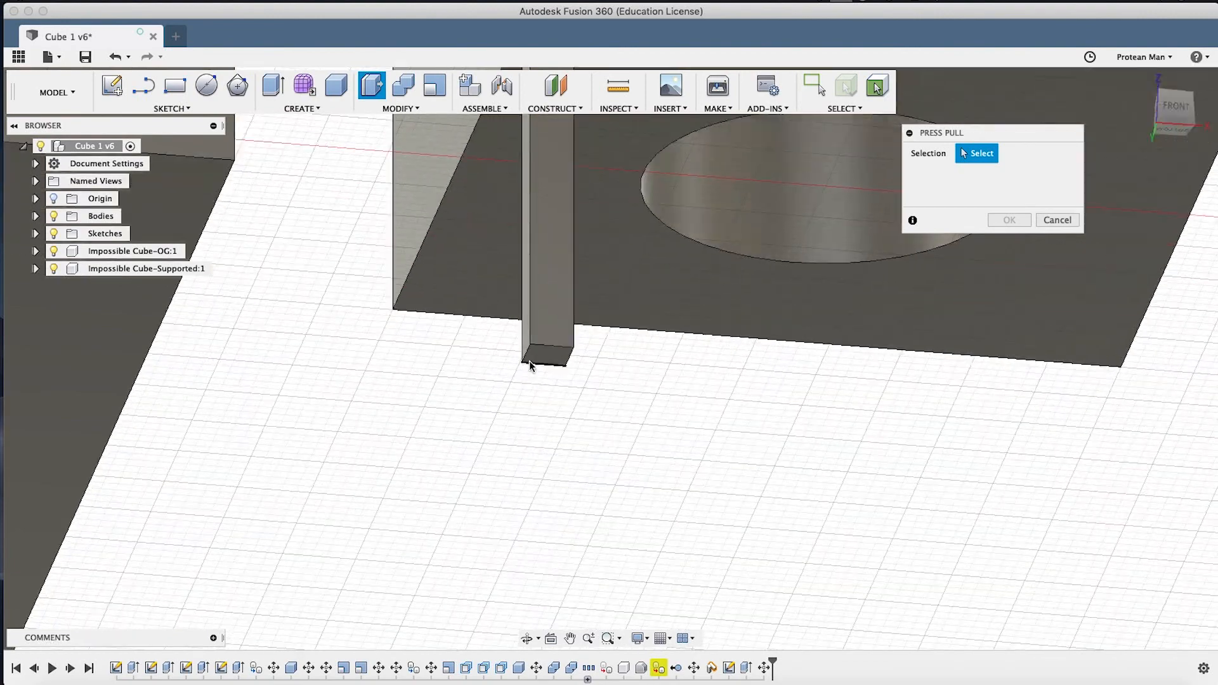
{"action": "left_click", "coordinate": [542, 356]}
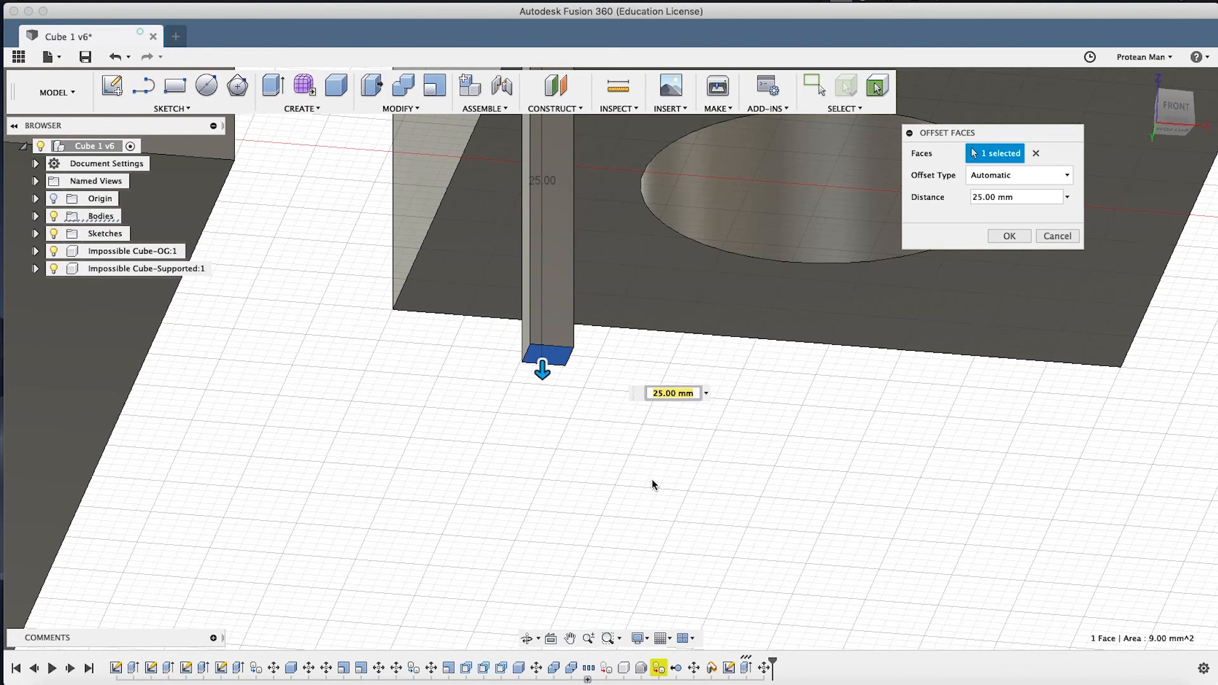
{"action": "type", "text": "-.2"}
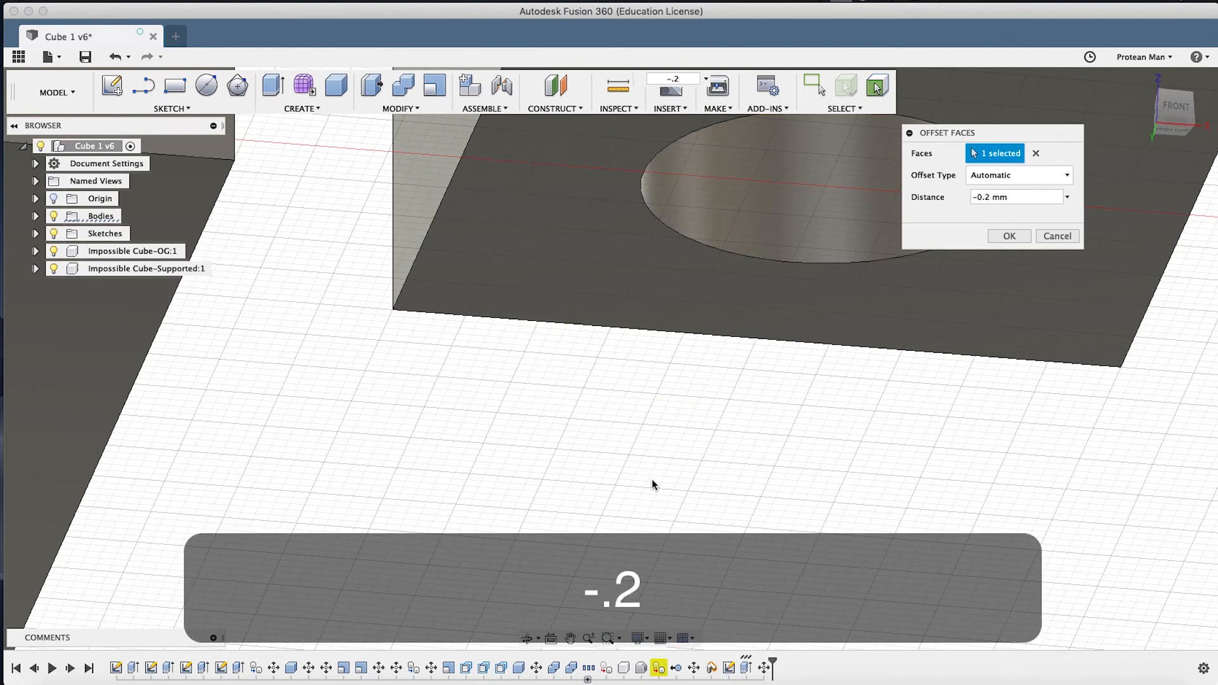
{"action": "key", "text": "BackSpace"}
{"action": "key", "text": "BackSpace"}
{"action": "key", "text": "BackSpace"}
{"action": "key", "text": "BackSpace"}
{"action": "key", "text": "BackSpace"}
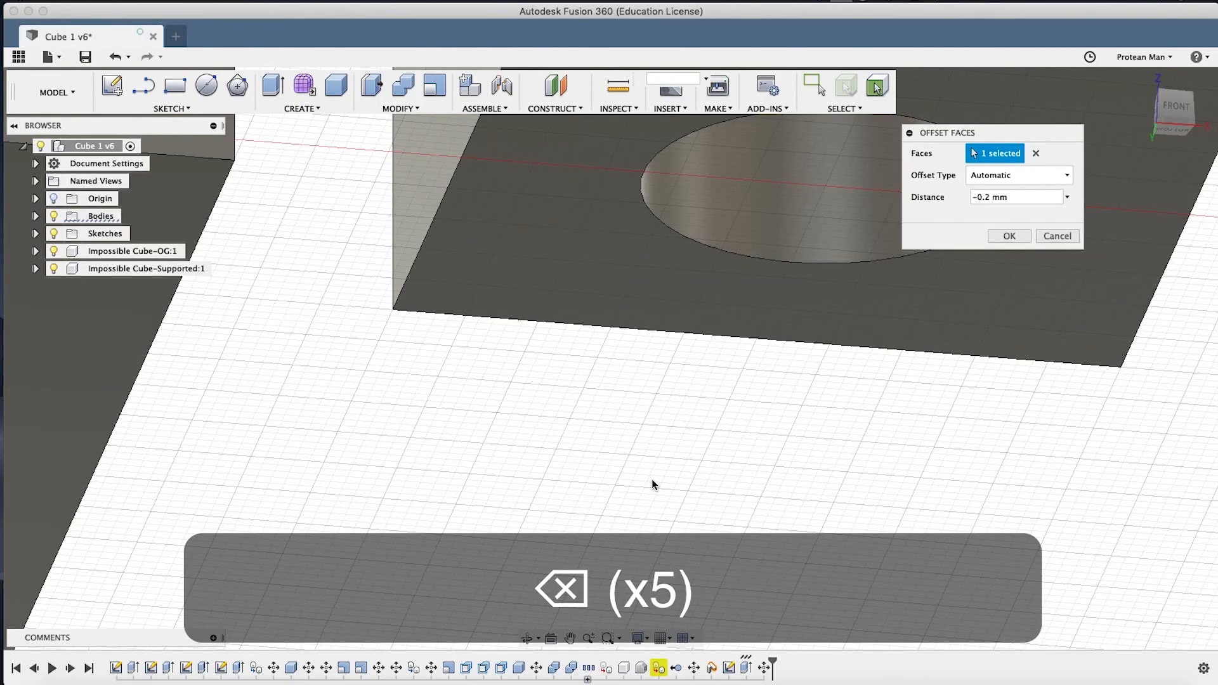
Set the offset distance of the leg's bottom face to 24.8 mm.
{"action": "type", "text": "25"}
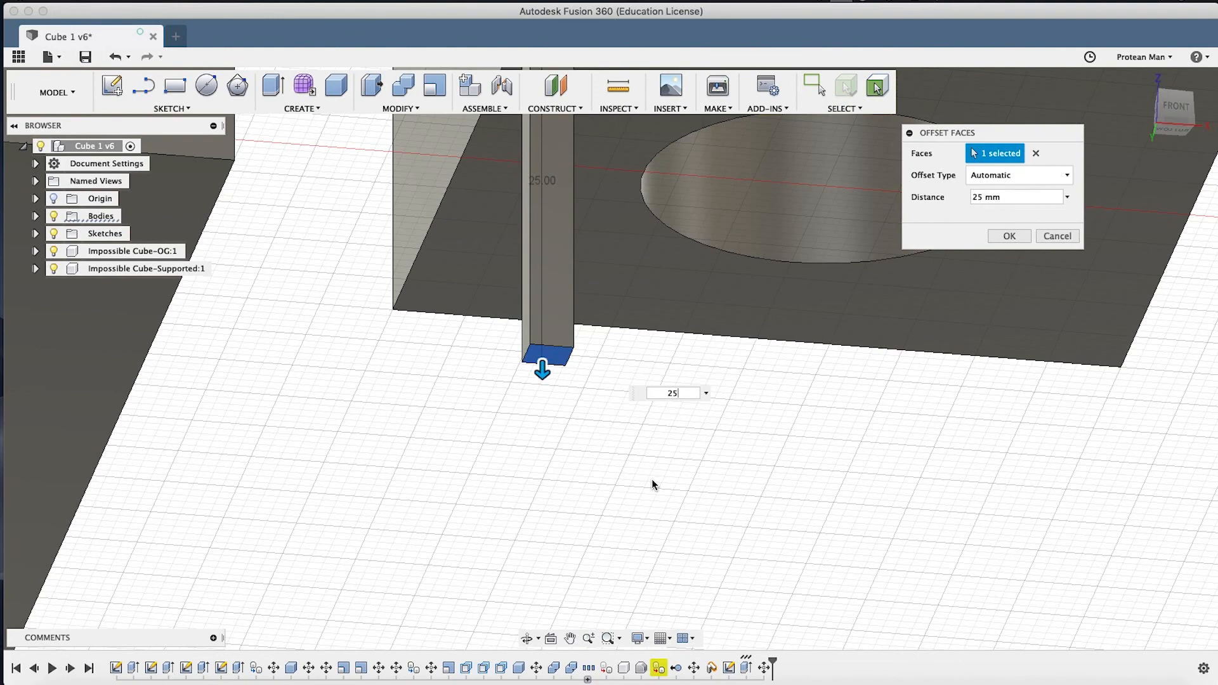
{"action": "type", "text": "24.8"}
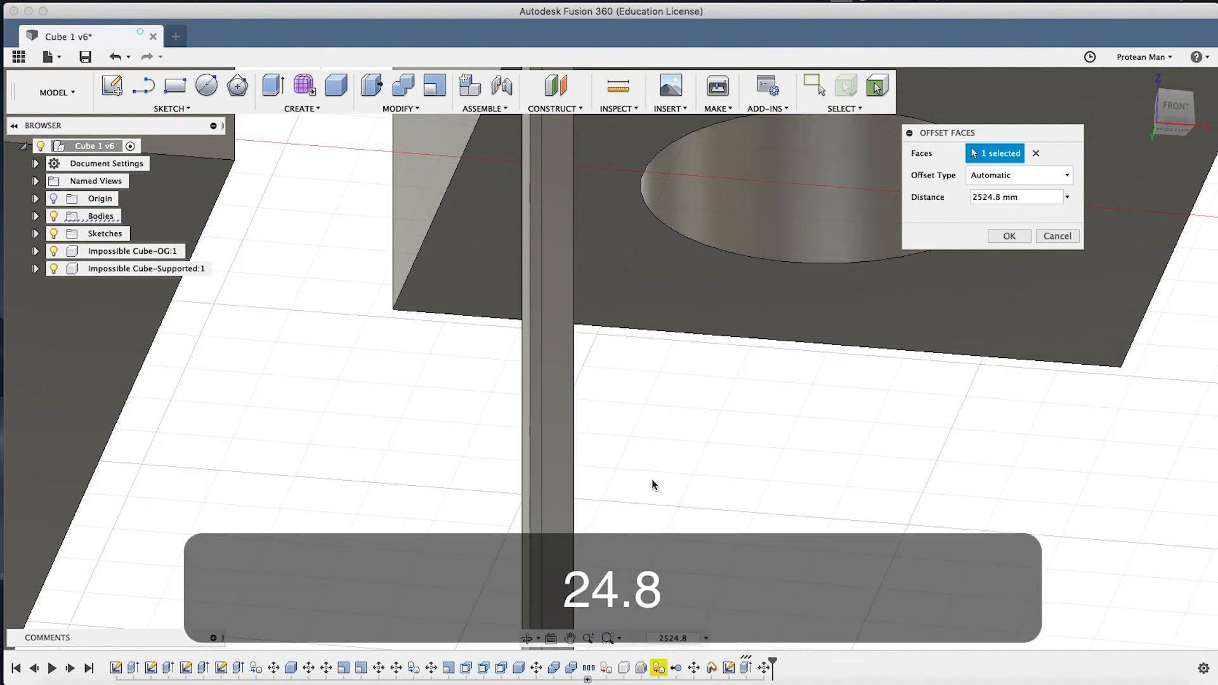
{"action": "key", "text": "BackSpace"}
{"action": "key", "text": "BackSpace"}
{"action": "key", "text": "BackSpace"}
{"action": "key", "text": "BackSpace"}
{"action": "key", "text": "BackSpace"}
{"action": "key", "text": "BackSpace"}
{"action": "key", "text": "BackSpace"}
{"action": "key", "text": "BackSpace"}
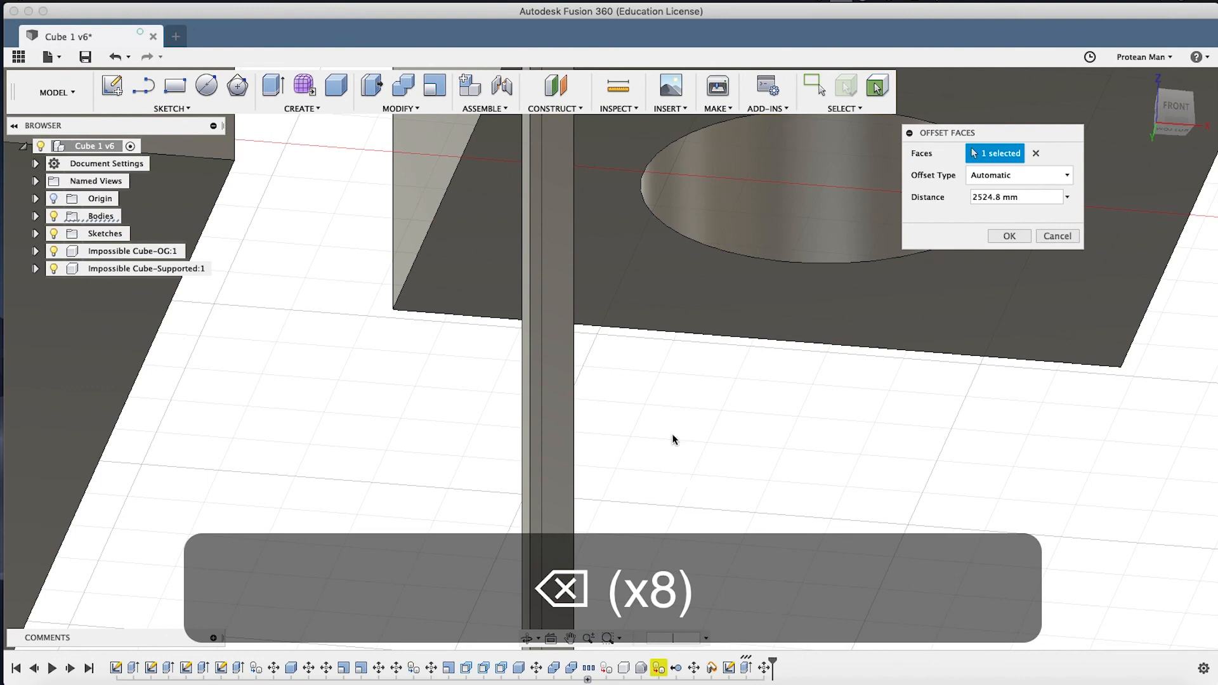
Offset the bottom face of the thin support column under the smaller cube by 24.8 mm.
{"action": "left_click", "coordinate": [944, 194]}
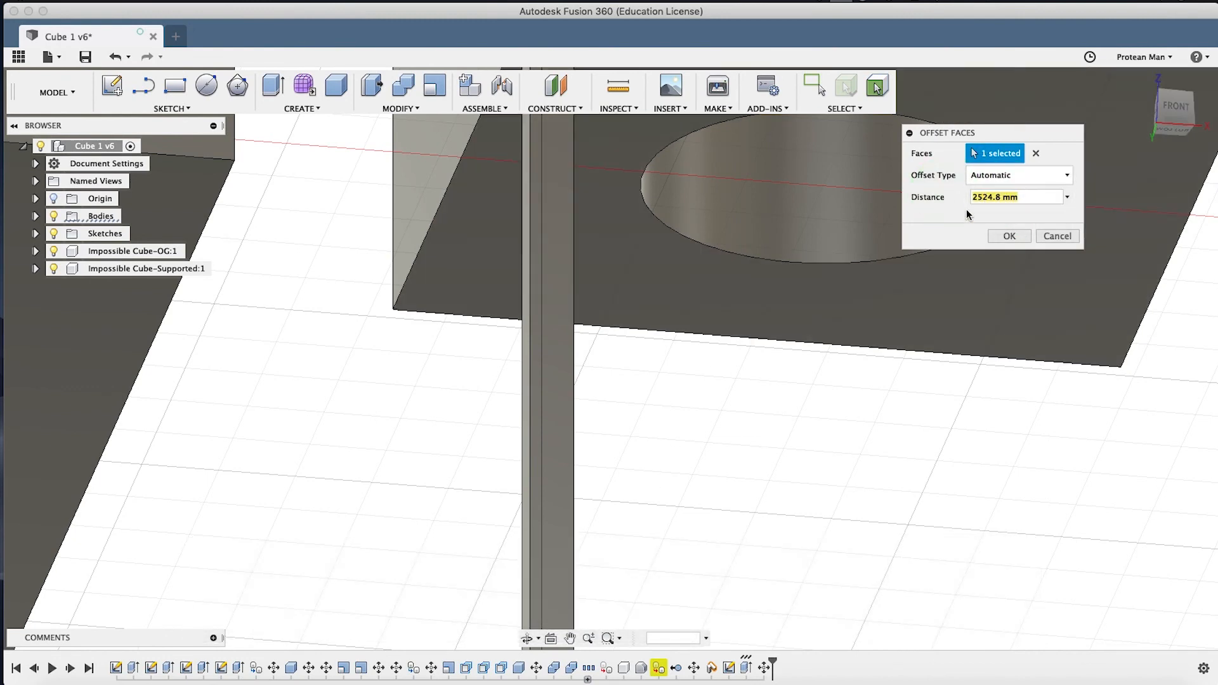
{"action": "type", "text": "24.8"}
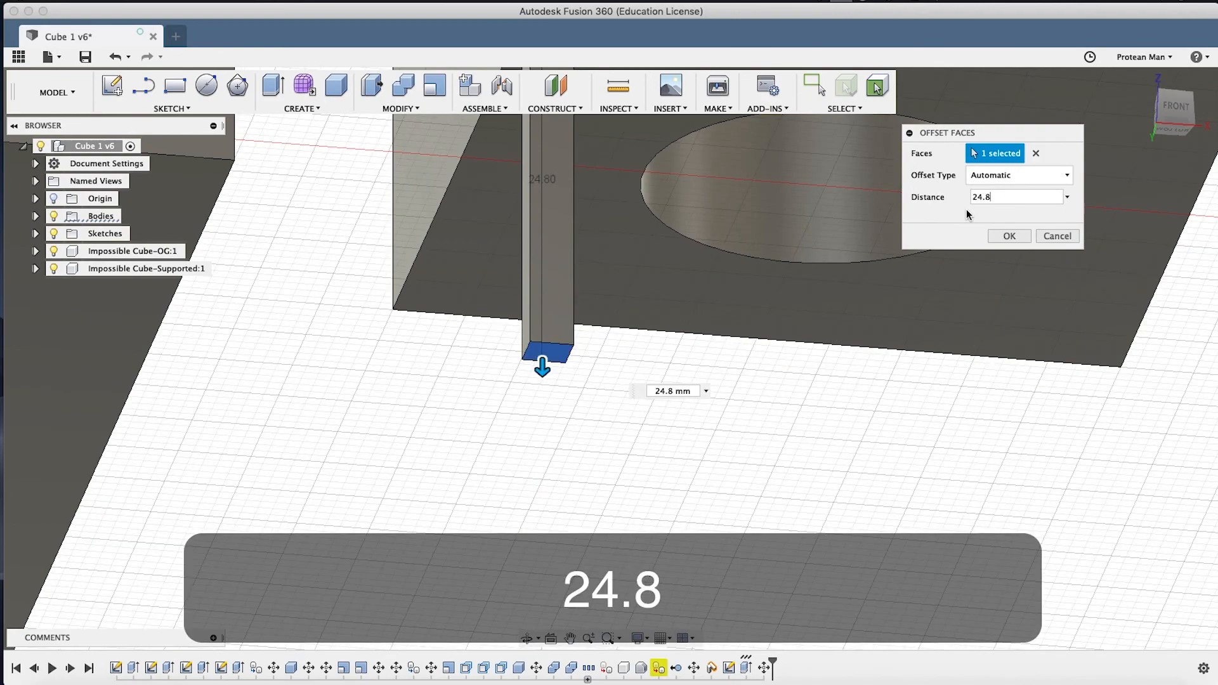
{"action": "key", "text": "Return"}
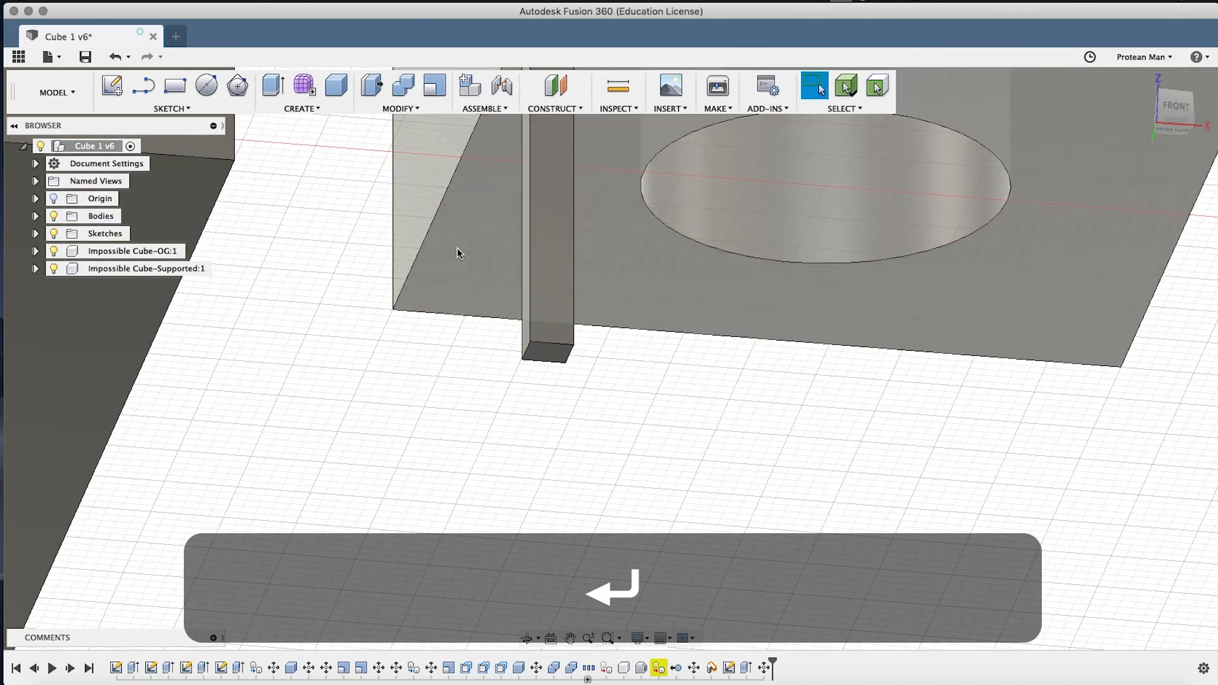
Measure the distance between the support column's bottom face and the larger cube's bottom face.
{"action": "scroll", "coordinate": [450, 253], "scroll_direction": "down", "scroll_amount": 5}
{"action": "middle_click_drag", "start_coordinate": [451, 248], "coordinate": [442, 271], "text": "shift"}
{"action": "left_click", "coordinate": [618, 86]}
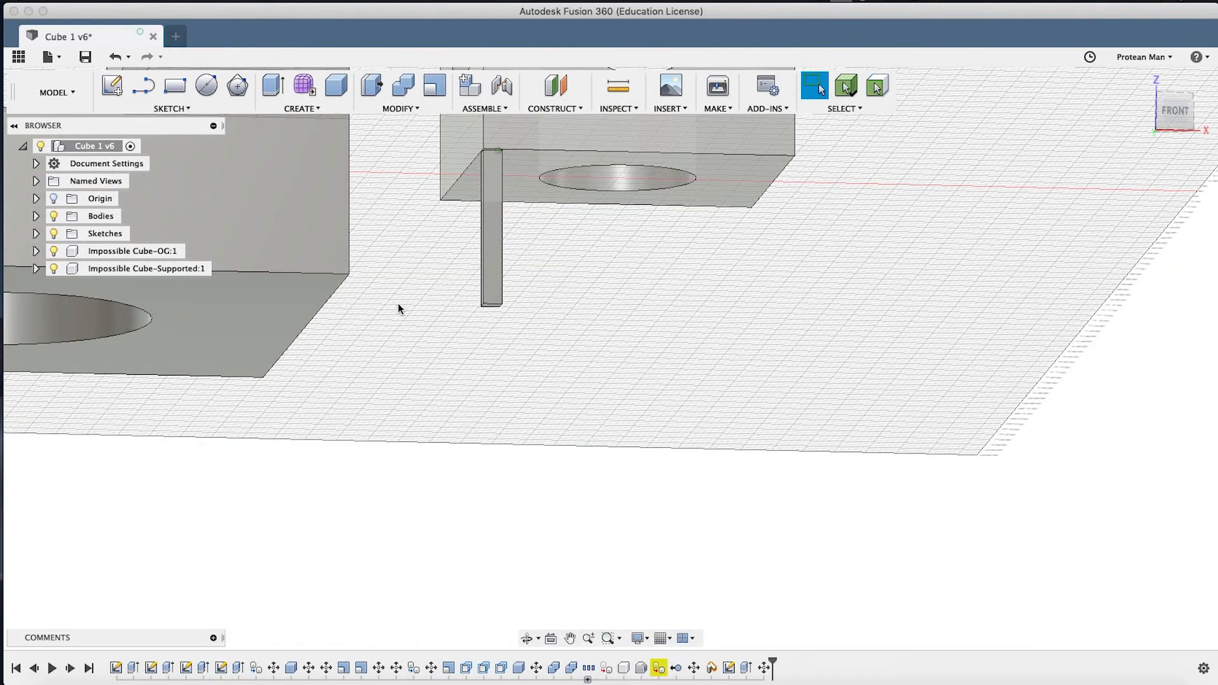
{"action": "scroll", "coordinate": [402, 306], "scroll_direction": "up", "scroll_amount": 3}
{"action": "scroll", "coordinate": [523, 299], "scroll_direction": "up", "scroll_amount": 3}
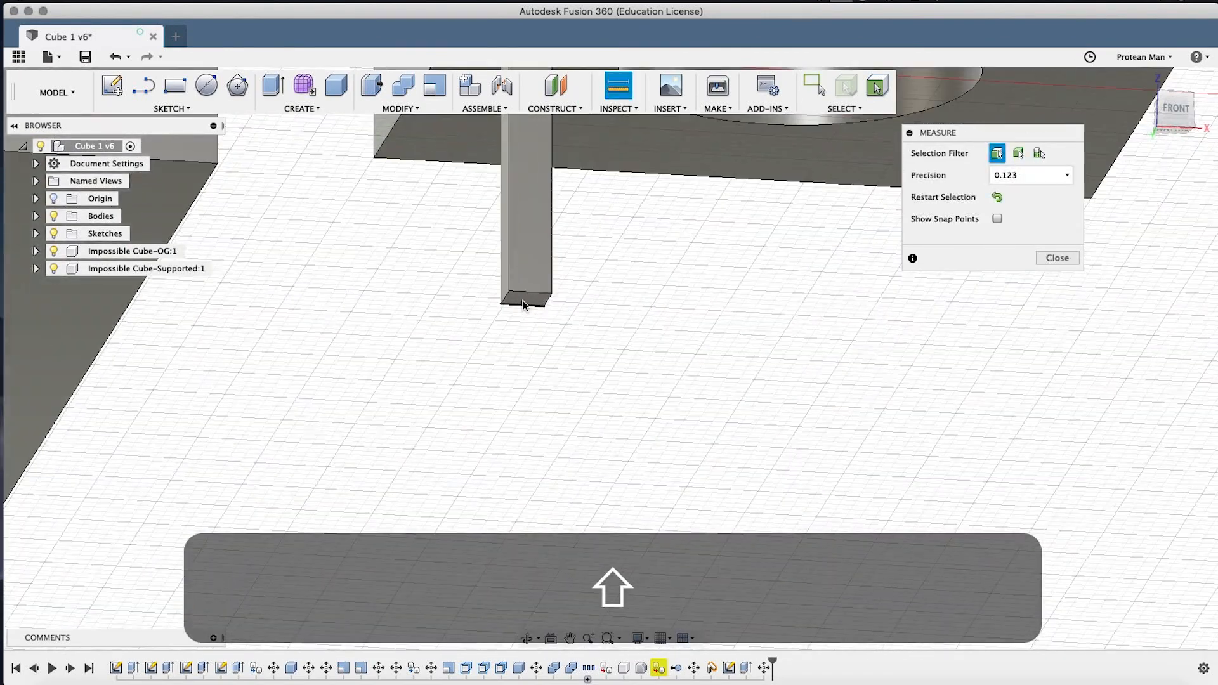
{"action": "left_click", "coordinate": [525, 300]}
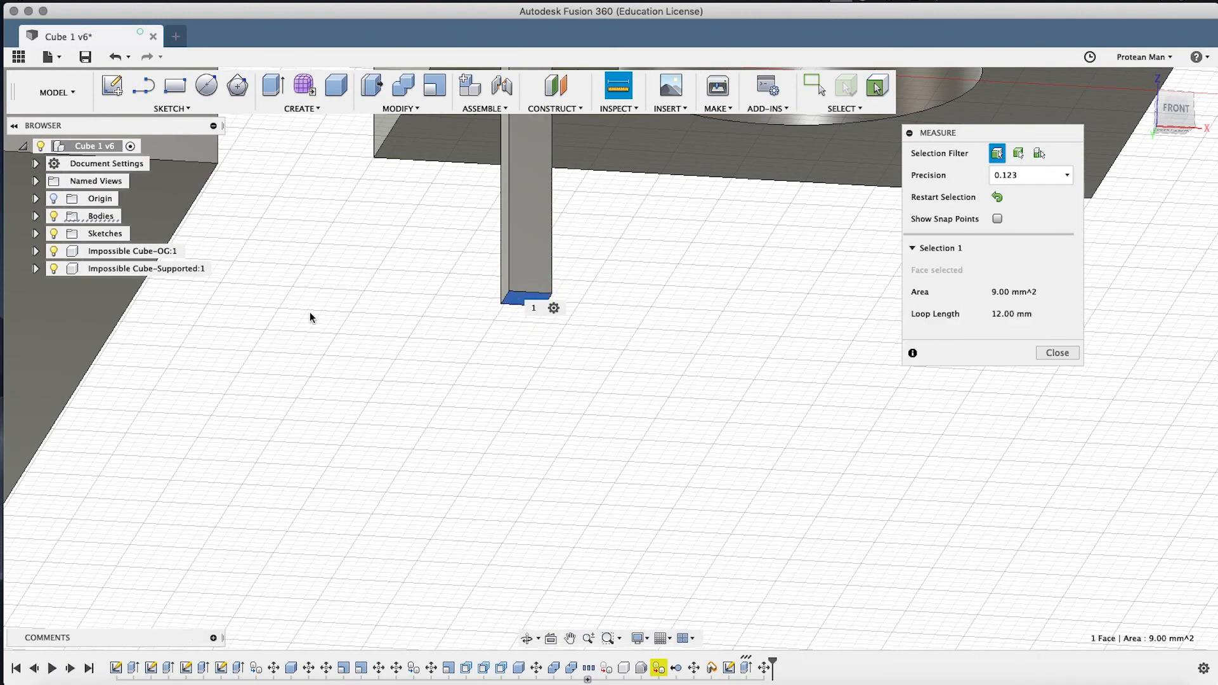
{"action": "middle_click_drag", "start_coordinate": [174, 192], "coordinate": [313, 279]}
{"action": "left_click", "coordinate": [282, 273]}
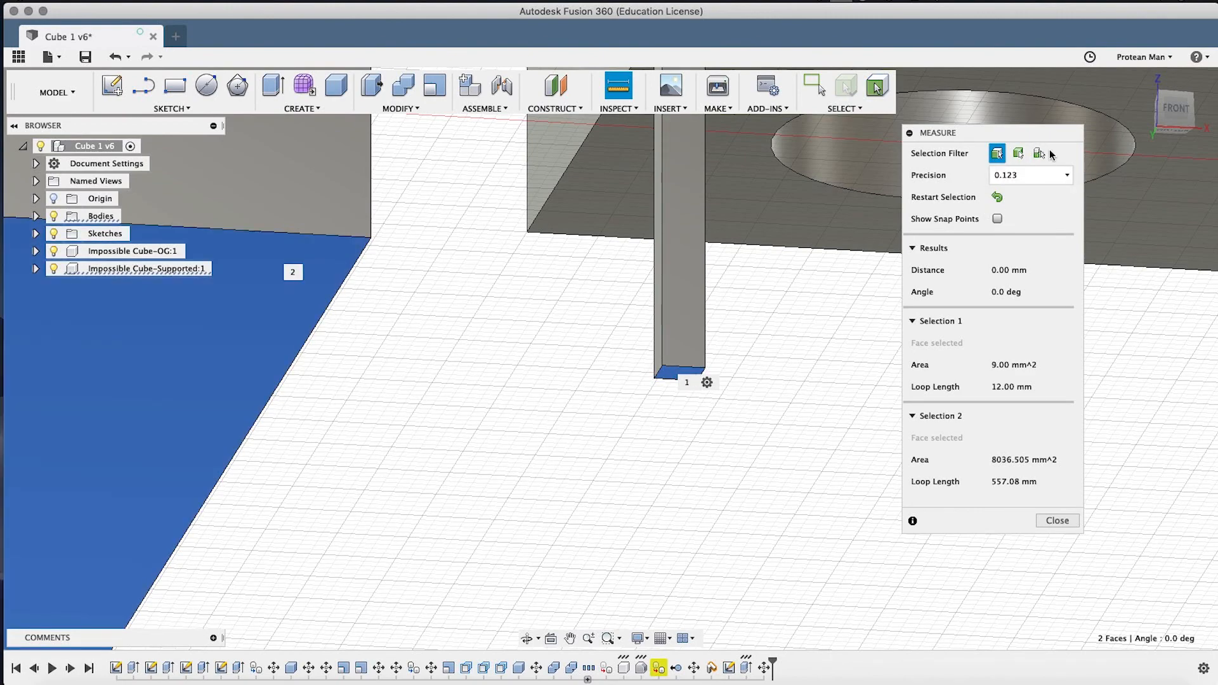
Restart the measurement and measure the distance between the column's bottom edge and the larger cube's nearest bottom edge.
{"action": "left_click", "coordinate": [998, 197]}
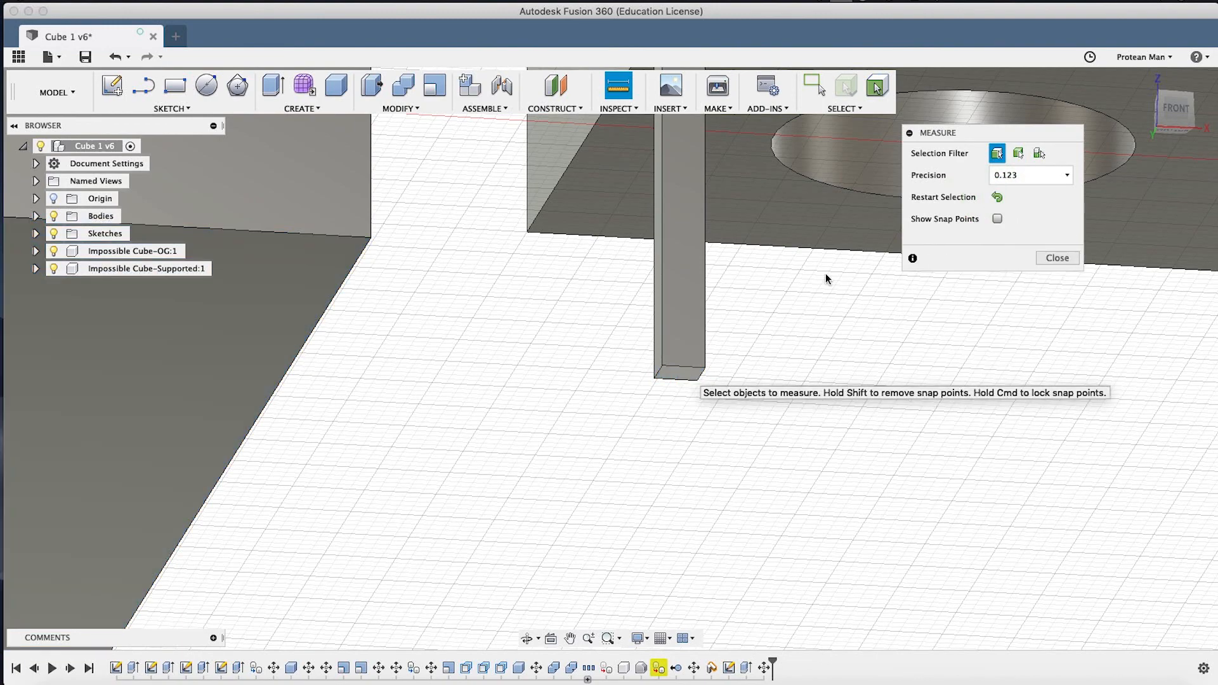
{"action": "left_click", "coordinate": [658, 375]}
{"action": "left_click", "coordinate": [346, 288]}
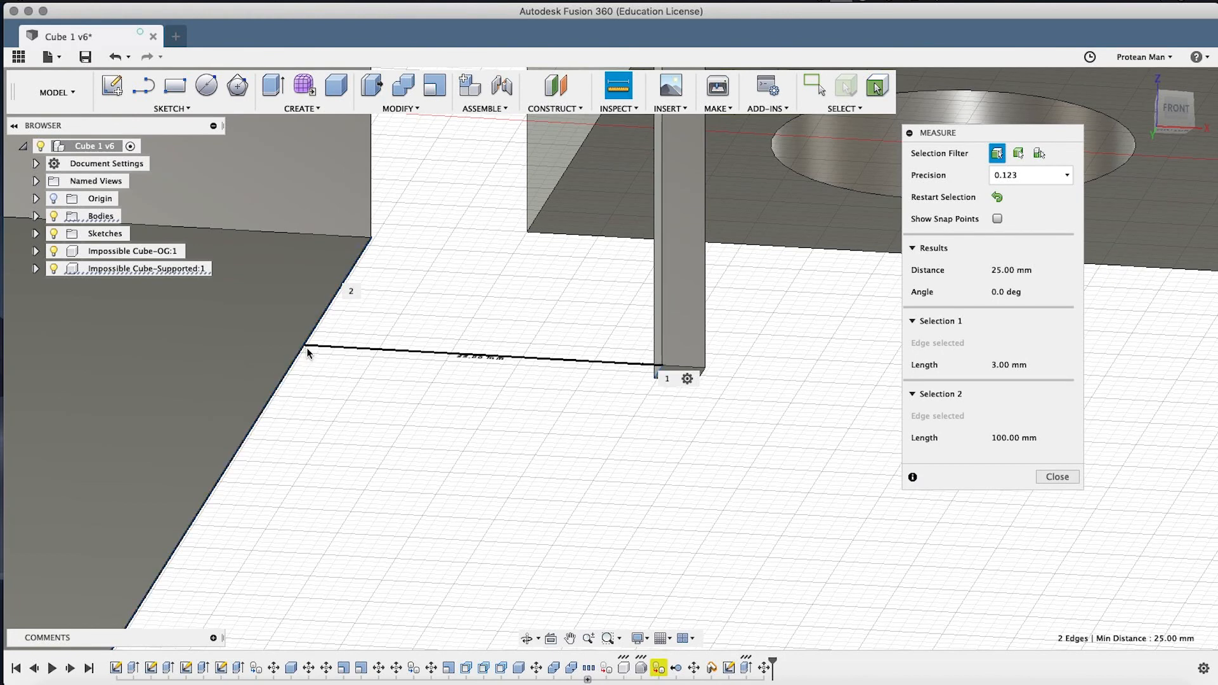
Remeasure between the column's end face and the larger cube's bottom face, and compare their levels in a front view.
{"action": "left_click", "coordinate": [998, 197]}
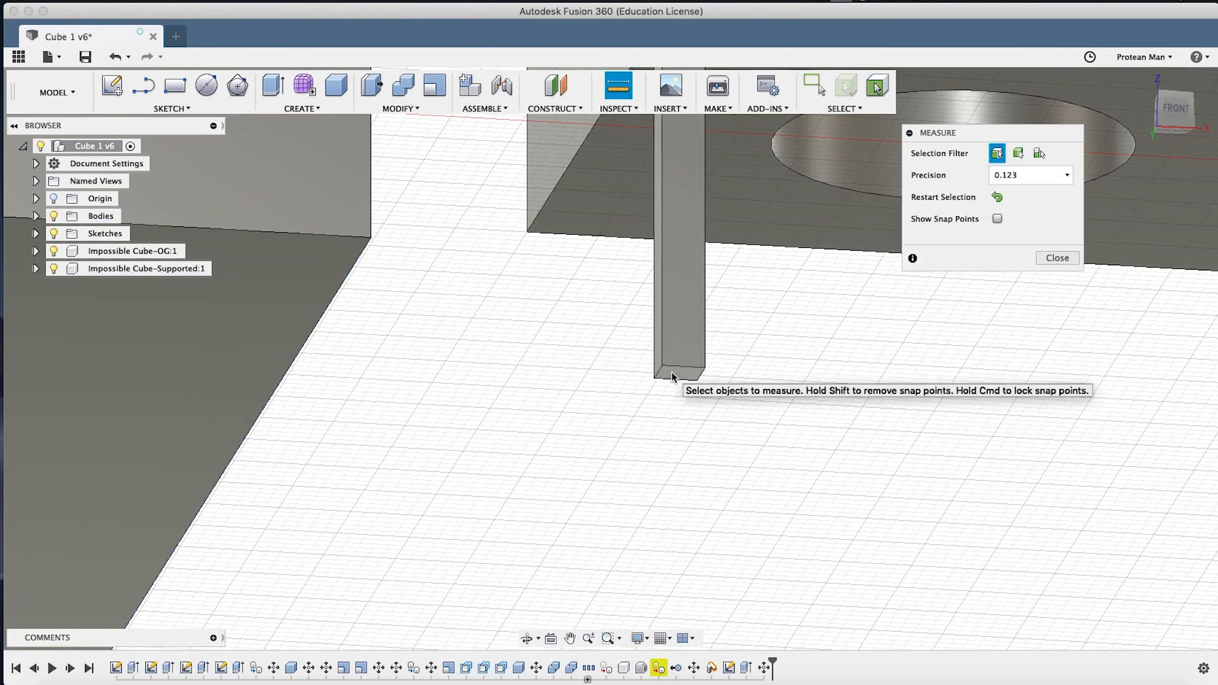
{"action": "left_click", "coordinate": [671, 372]}
{"action": "left_click", "coordinate": [262, 297]}
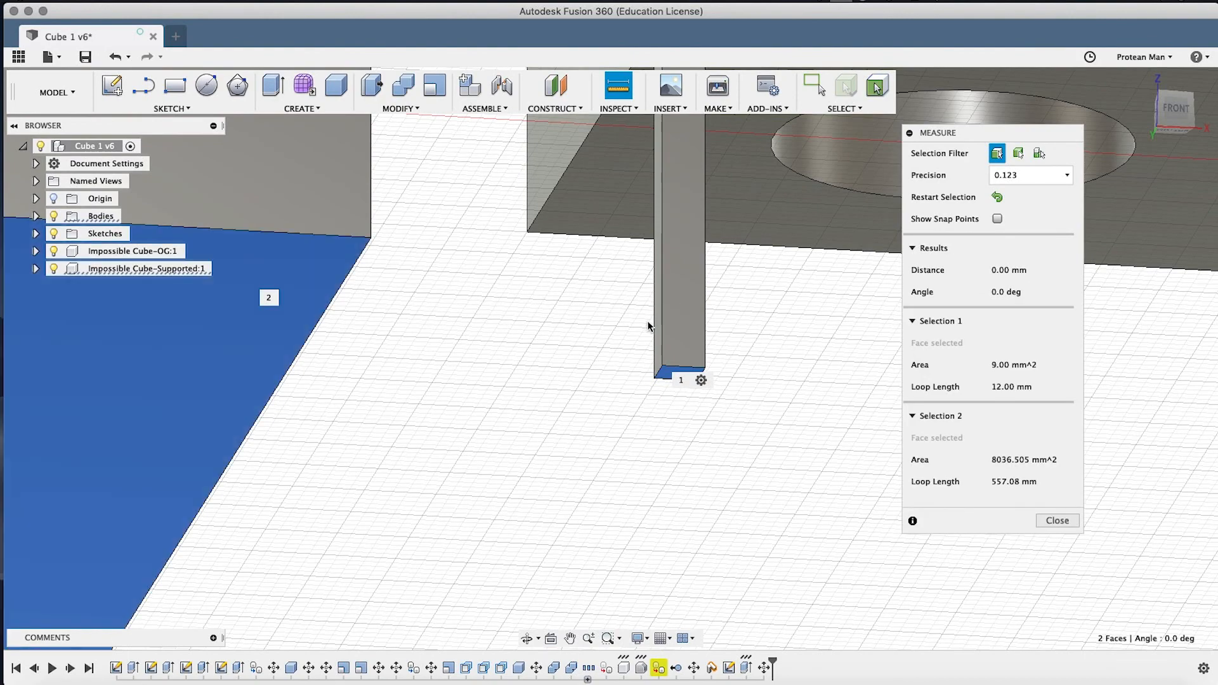
{"action": "left_click", "coordinate": [997, 197]}
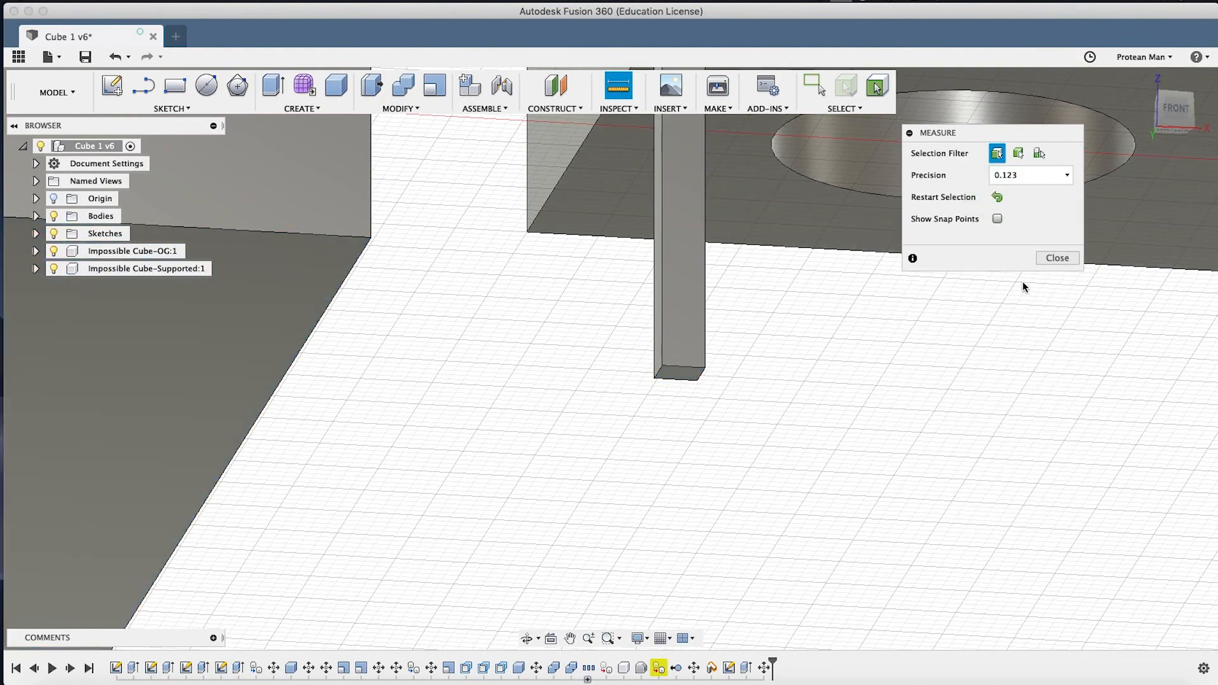
{"action": "left_click", "coordinate": [1053, 259]}
{"action": "scroll", "coordinate": [557, 298], "scroll_direction": "down", "scroll_amount": 6}
{"action": "mouse_move", "coordinate": [590, 263]}
{"action": "middle_mouse_down", "text": "shift"}
{"action": "mouse_move", "coordinate": [598, 279]}
{"action": "mouse_move", "coordinate": [574, 305]}
{"action": "mouse_move", "coordinate": [598, 302]}
{"action": "middle_mouse_up", "text": "shift"}
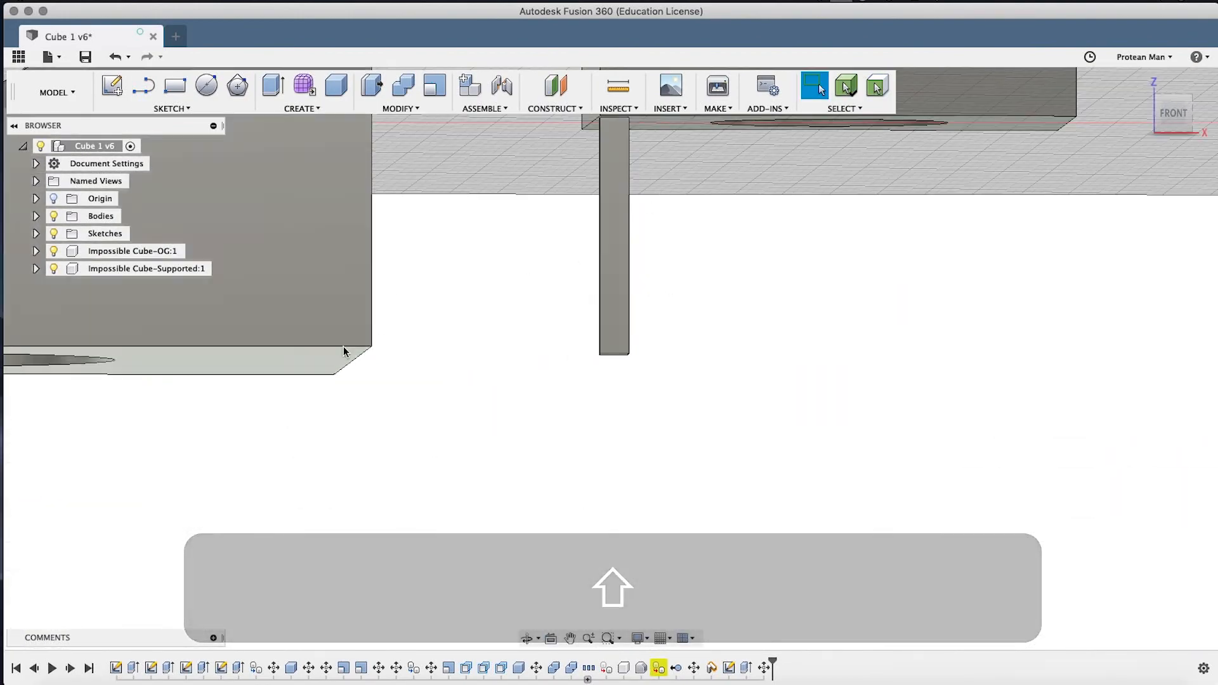
{"action": "left_click", "coordinate": [299, 366]}
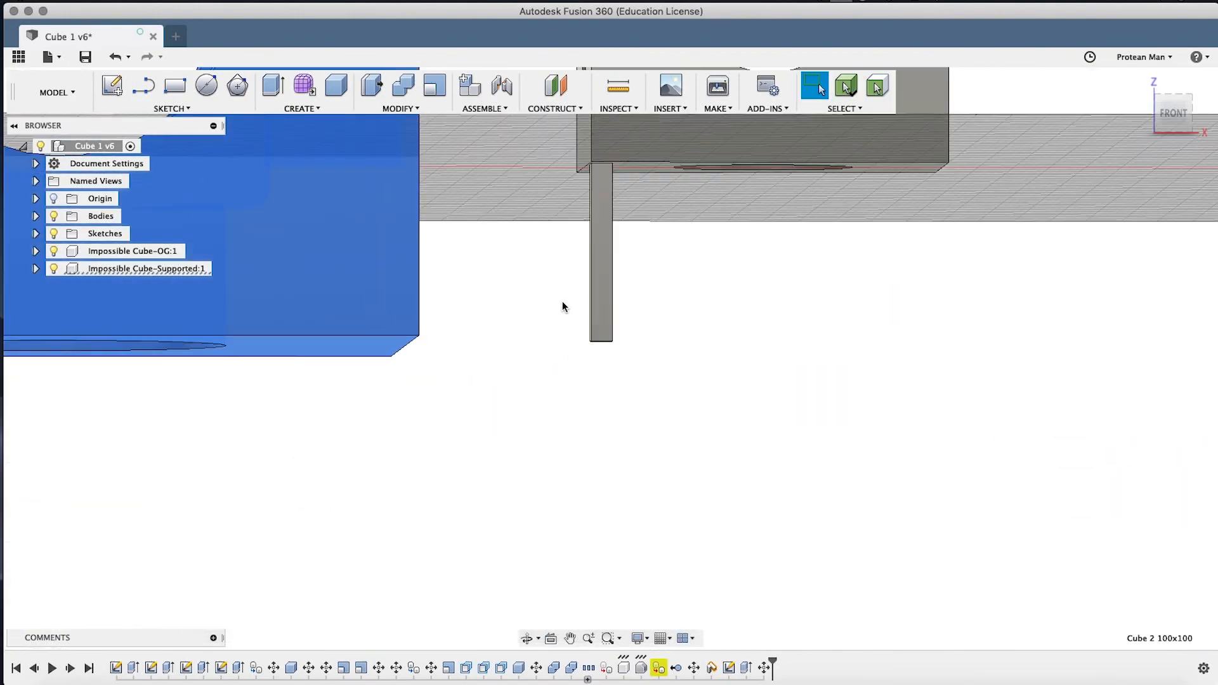
{"action": "mouse_move", "coordinate": [565, 305]}
{"action": "middle_mouse_down", "text": "shift"}
{"action": "mouse_move", "coordinate": [580, 361]}
{"action": "mouse_move", "coordinate": [585, 307]}
{"action": "middle_mouse_up", "text": "shift"}
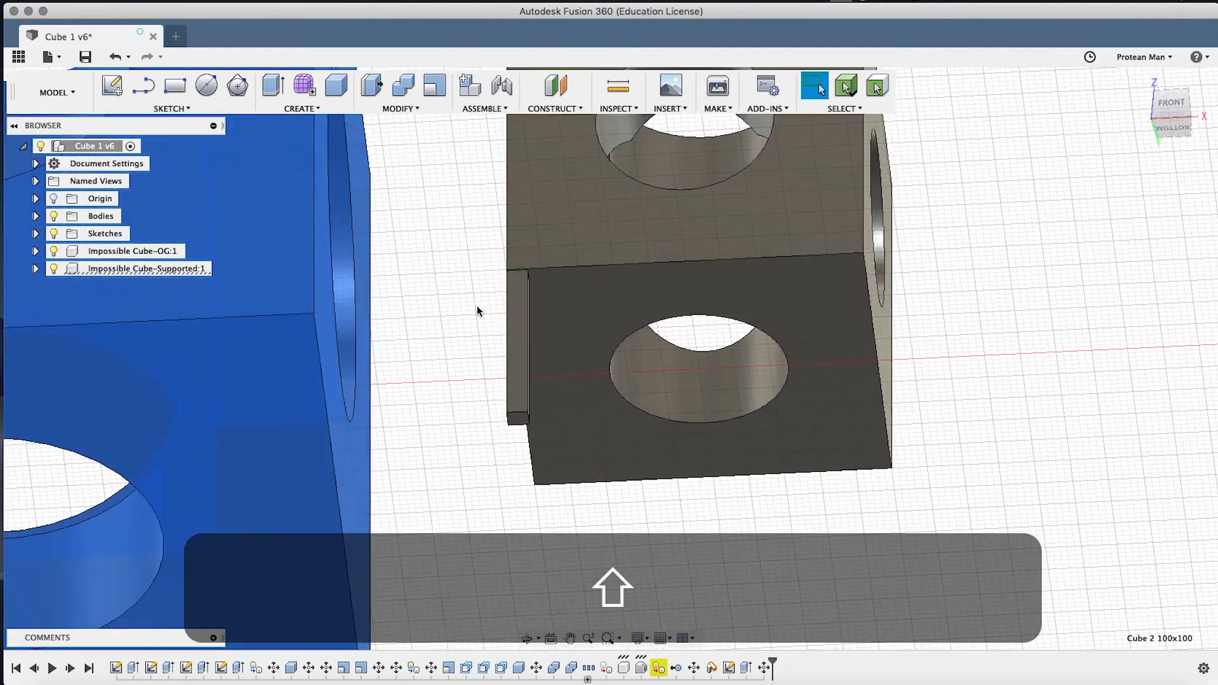
{"action": "left_click", "coordinate": [474, 300]}
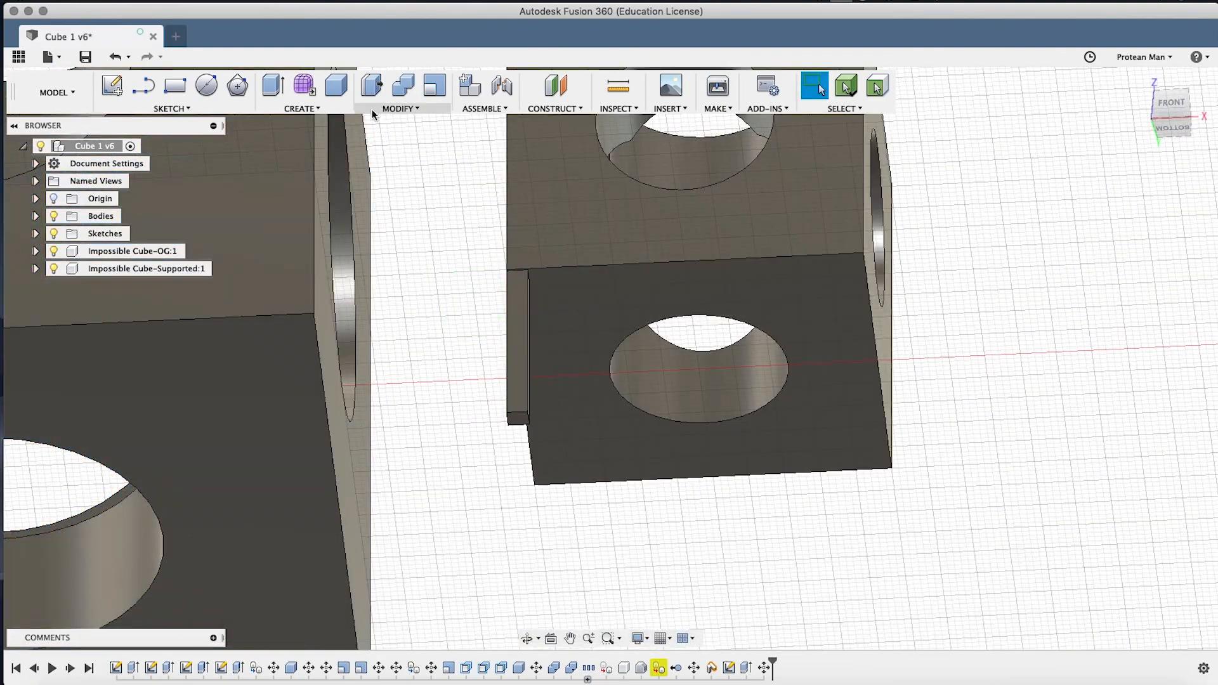
Pin the Rectangular Pattern command to the toolbar.
{"action": "left_click", "coordinate": [341, 107]}
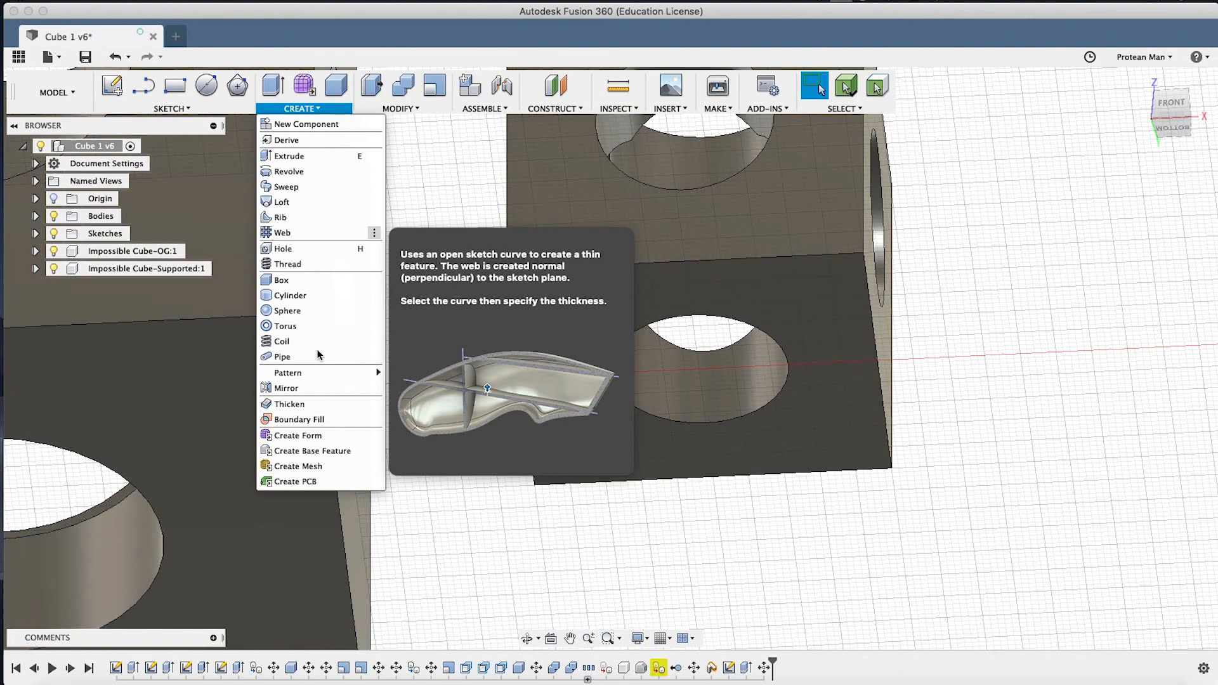
{"action": "left_click", "coordinate": [315, 109]}
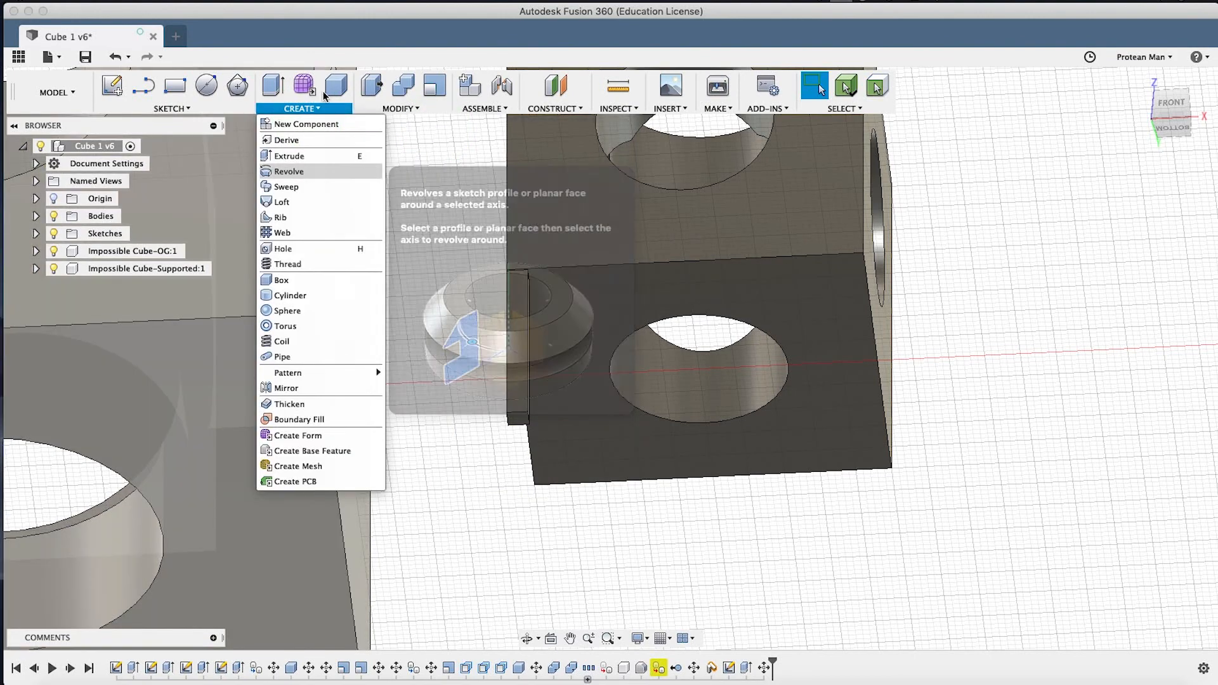
{"action": "mouse_move", "coordinate": [288, 109]}
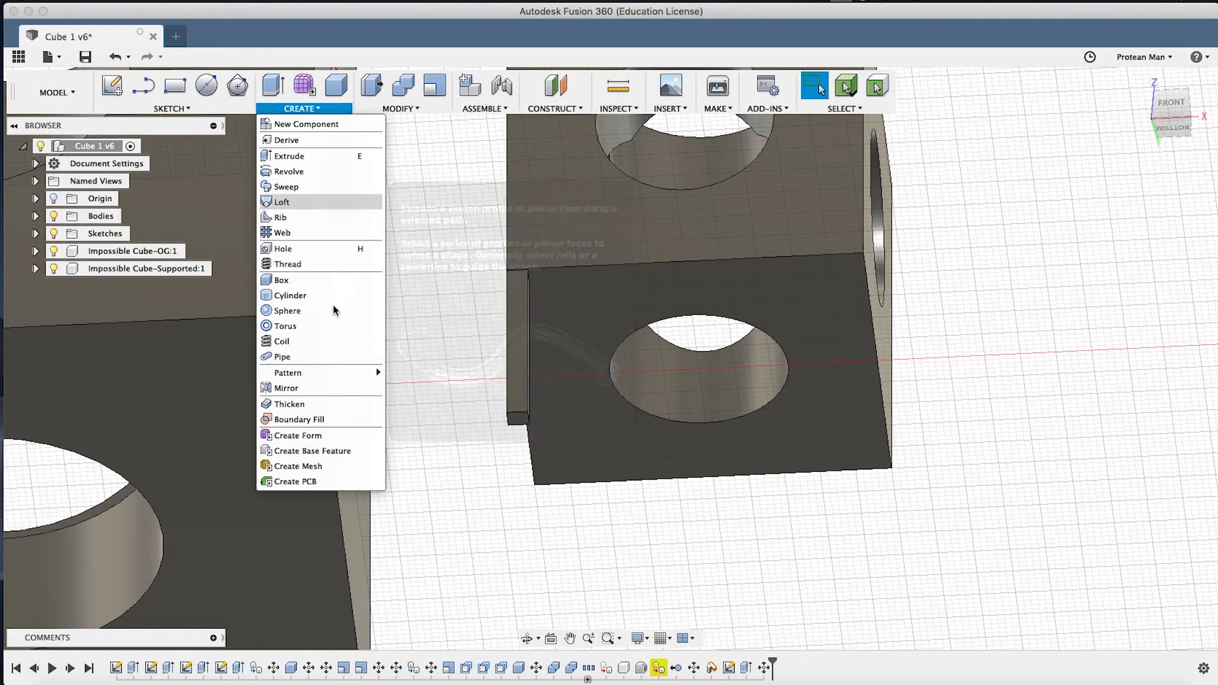
{"action": "mouse_move", "coordinate": [344, 381]}
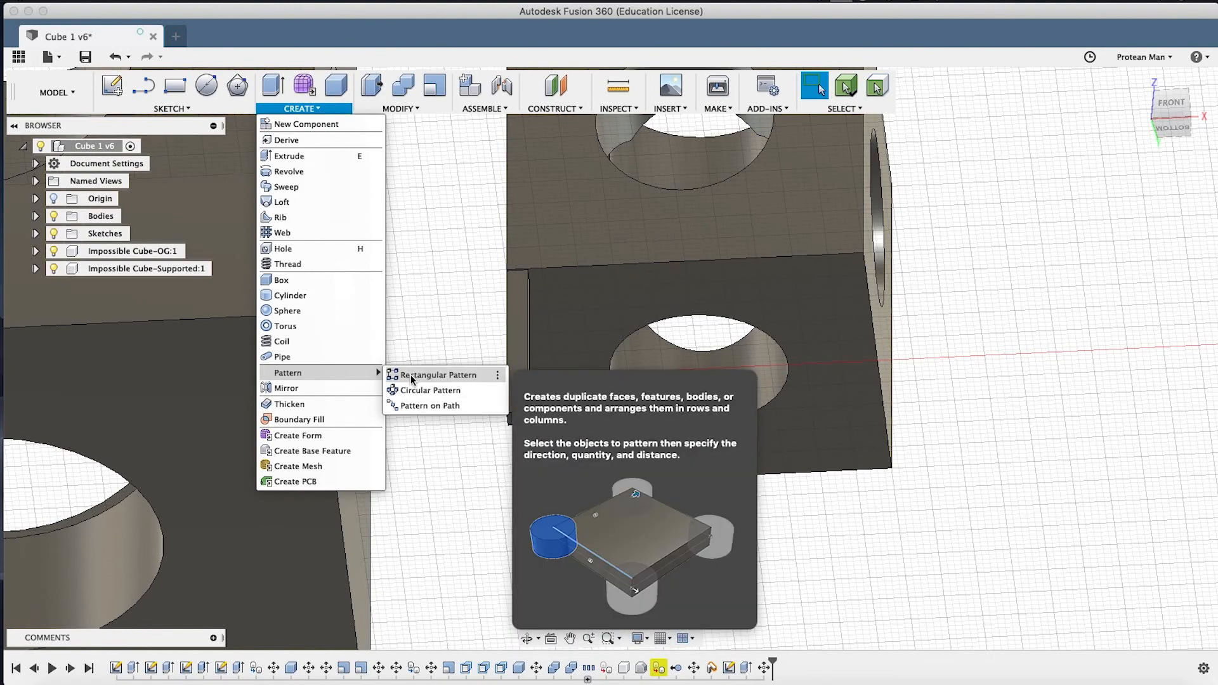
{"action": "left_click", "coordinate": [497, 375]}
{"action": "left_click", "coordinate": [514, 379]}
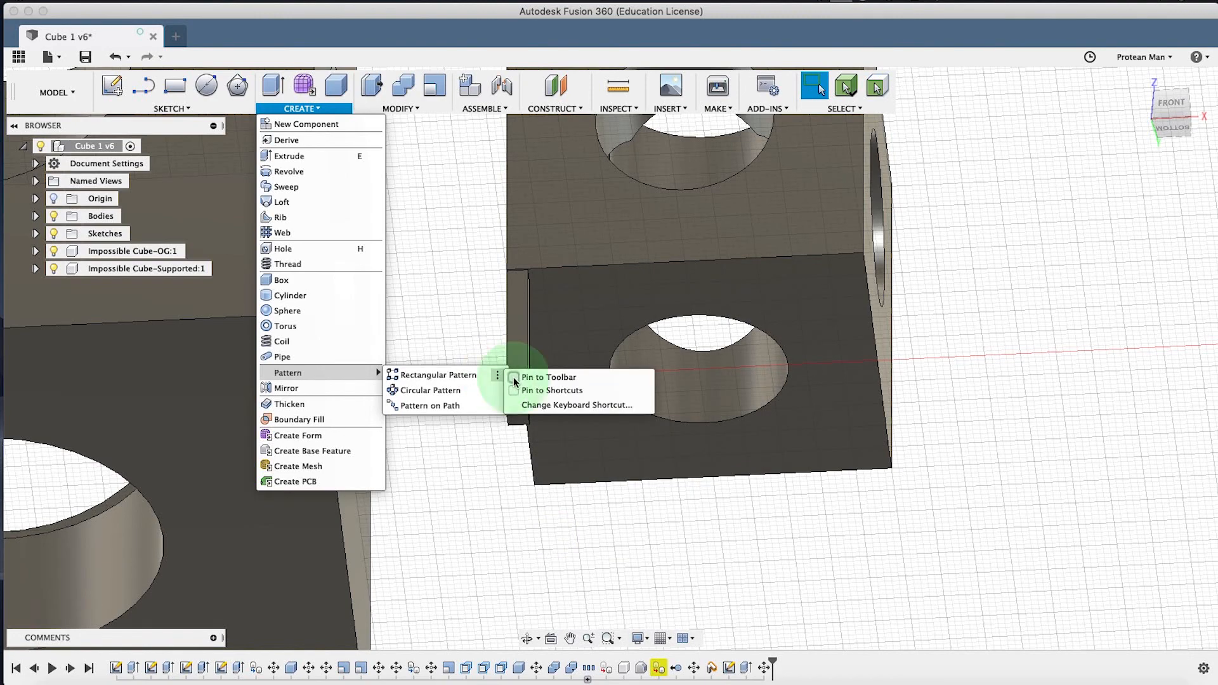
{"action": "left_click", "coordinate": [465, 216]}
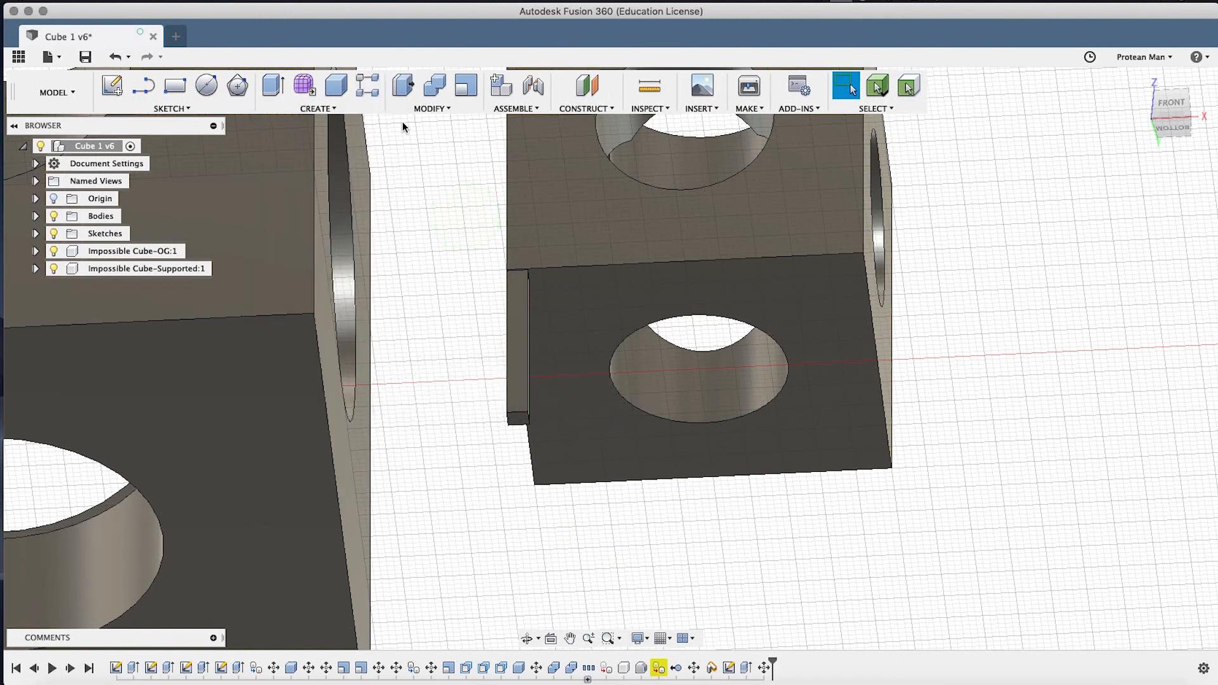
{"action": "left_click", "coordinate": [342, 104]}
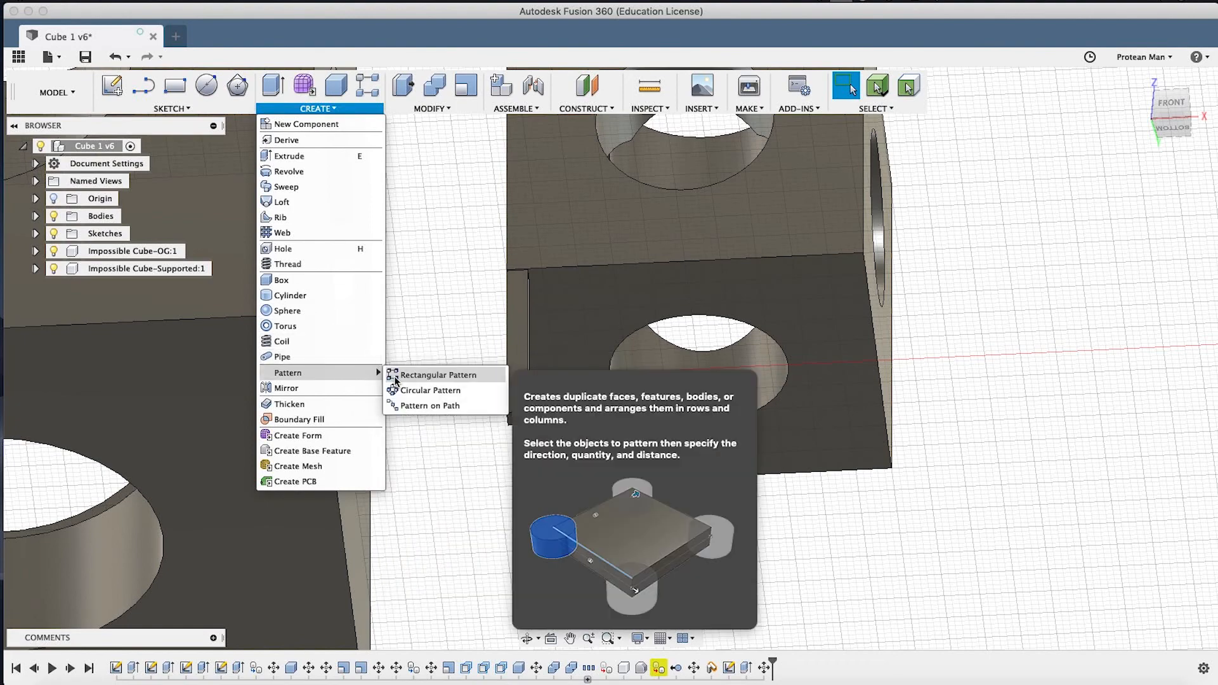
{"action": "left_click", "coordinate": [394, 375]}
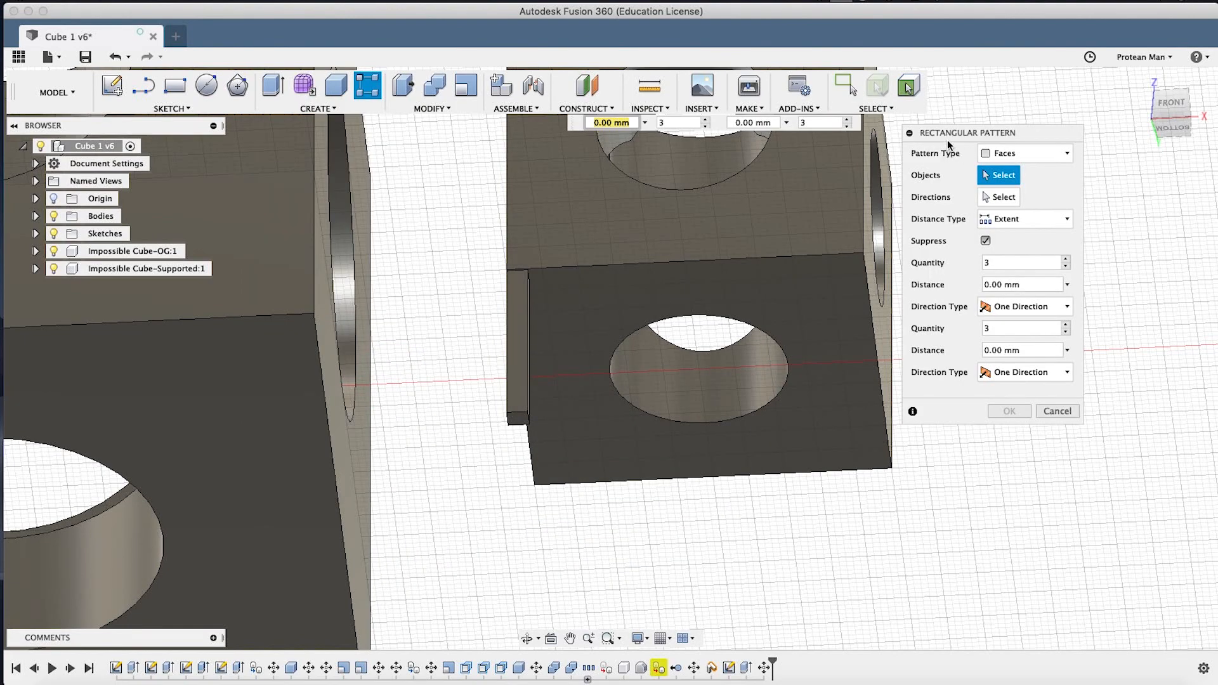
{"action": "left_click", "coordinate": [997, 154]}
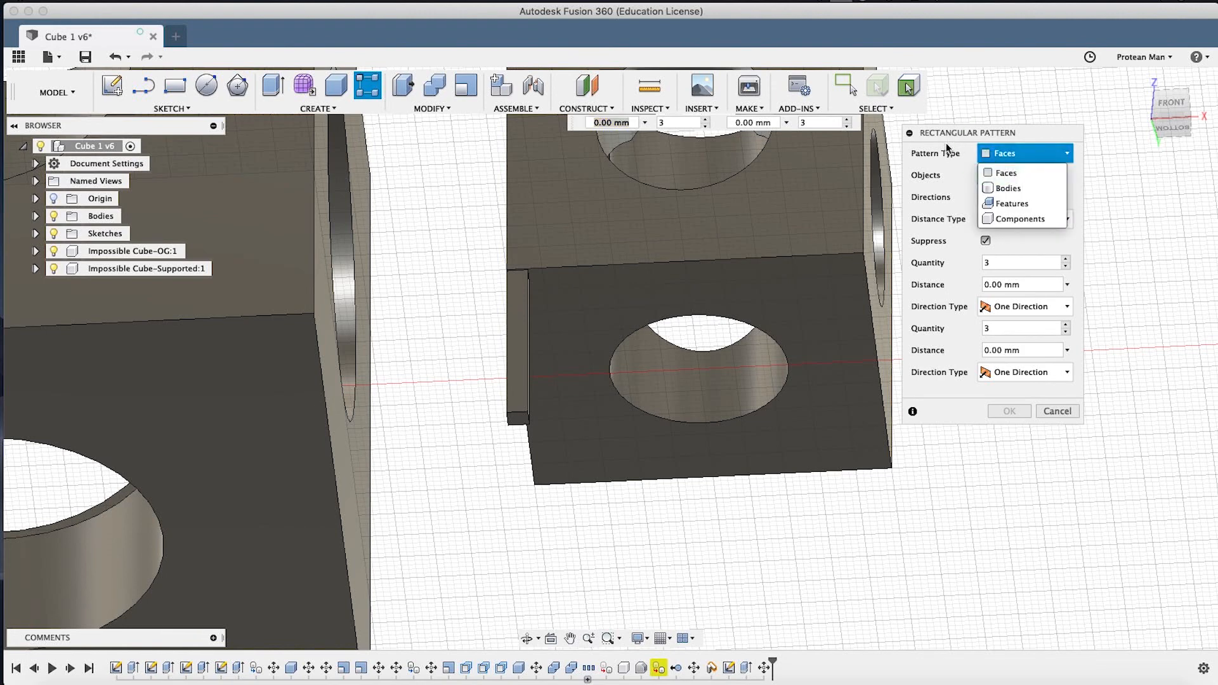
{"action": "left_click", "coordinate": [1000, 188]}
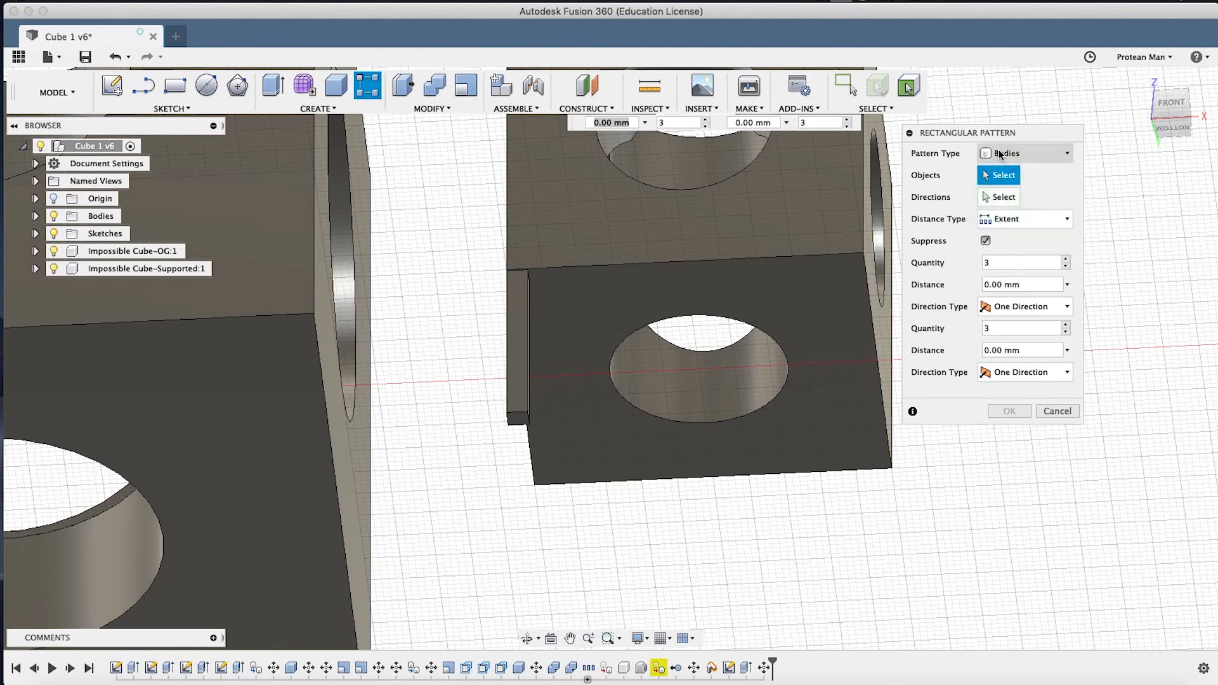
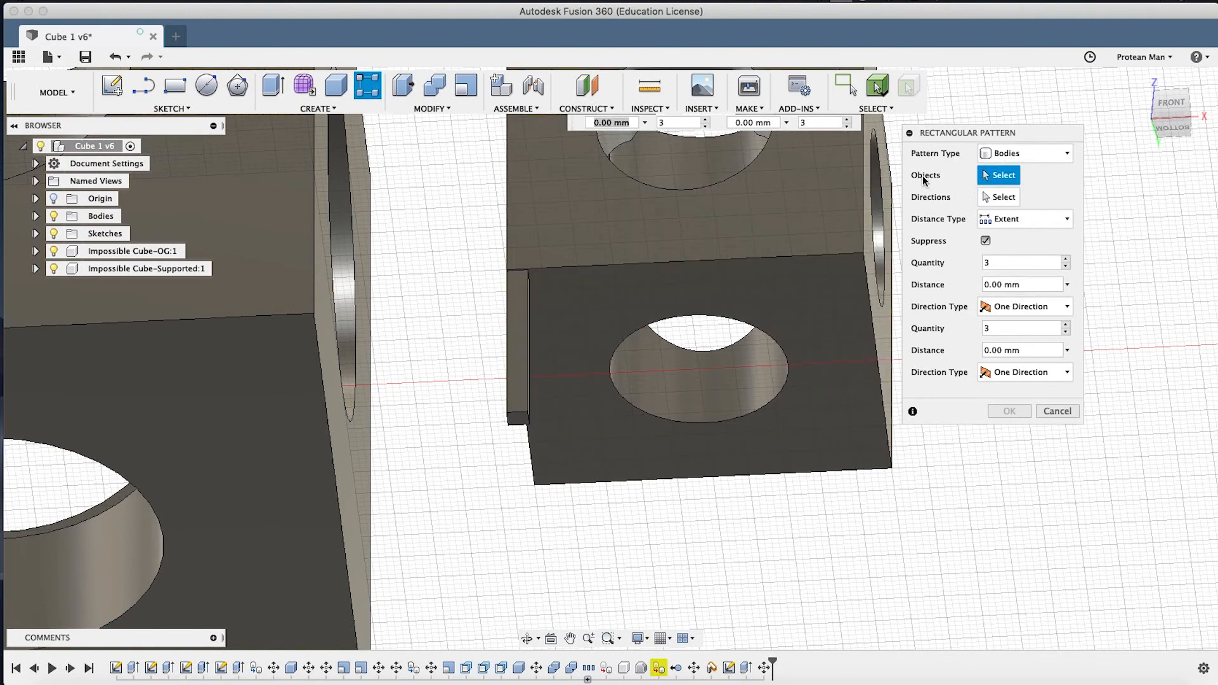
{"action": "left_click", "coordinate": [517, 347]}
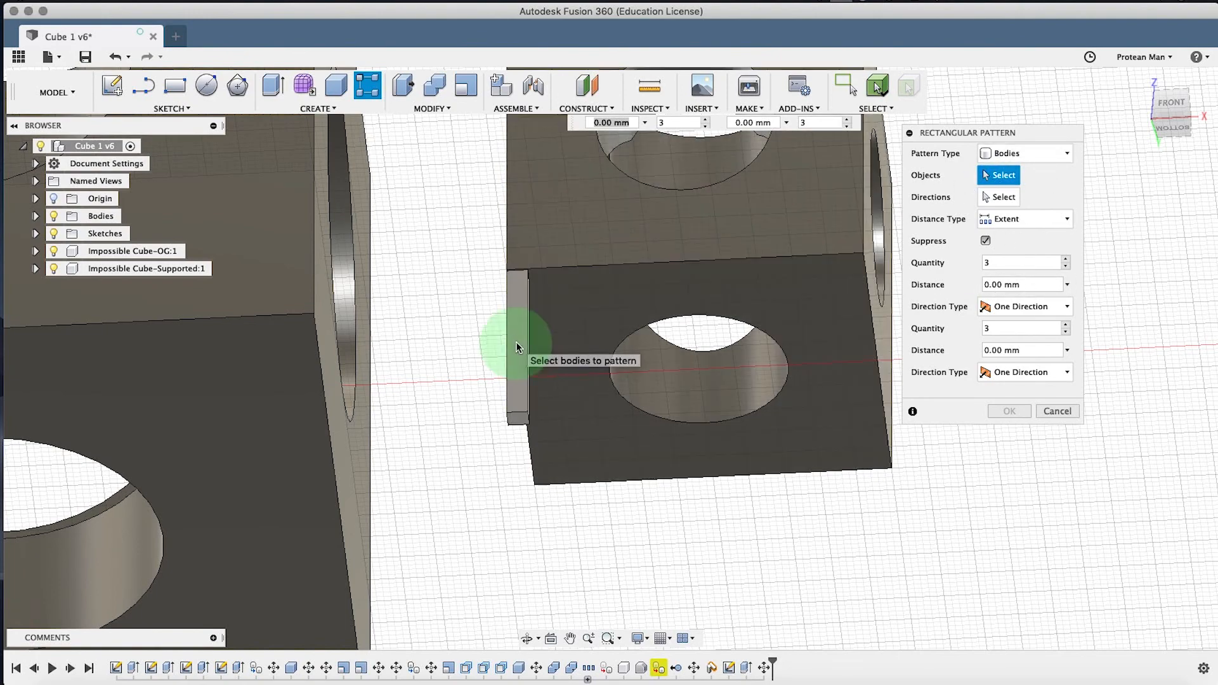
{"action": "left_click", "coordinate": [1014, 197]}
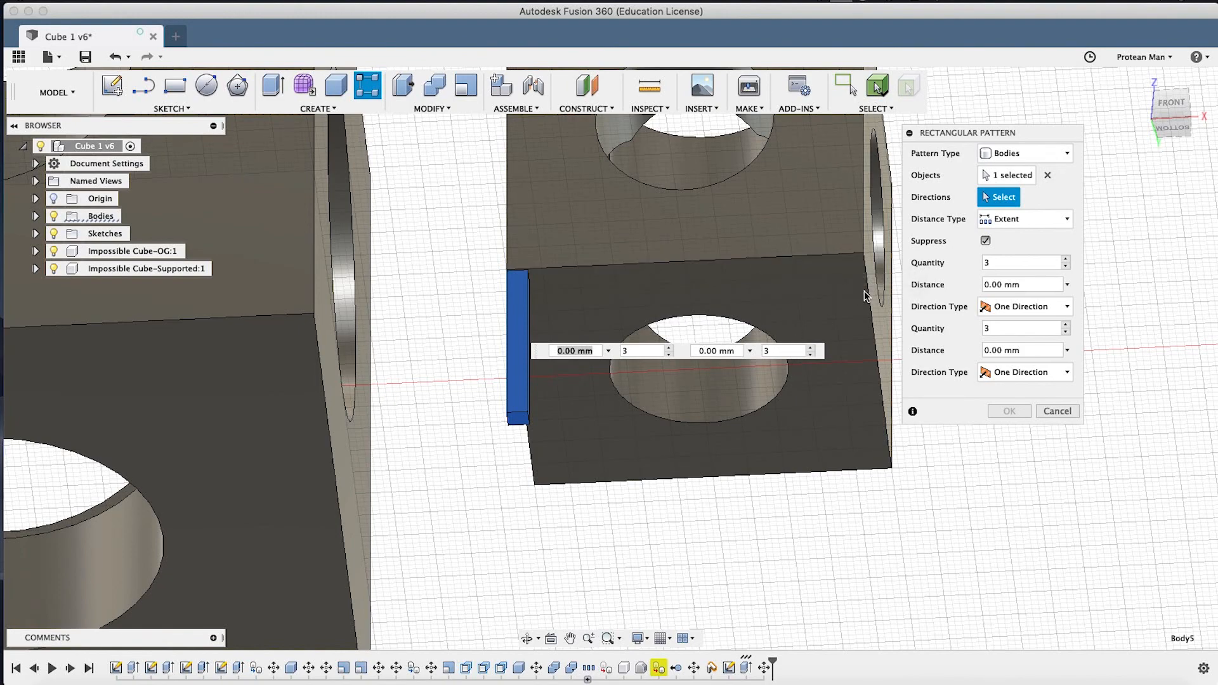
{"action": "left_click", "coordinate": [579, 266]}
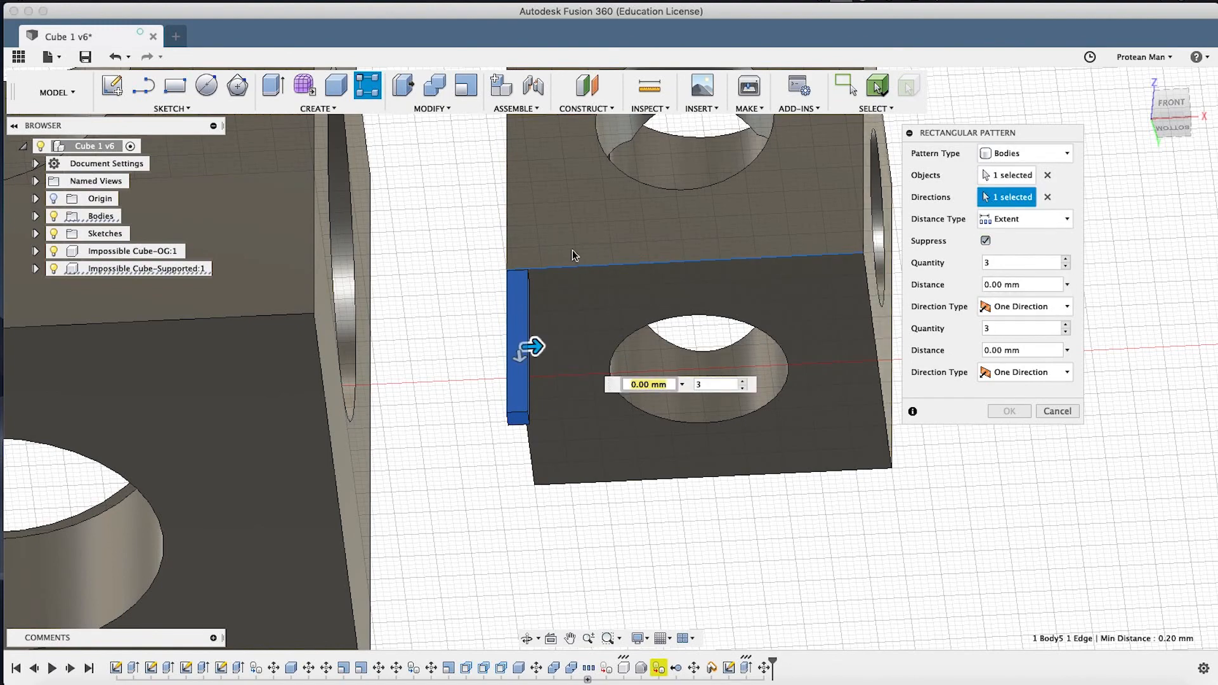
{"action": "left_click_drag", "start_coordinate": [534, 347], "coordinate": [868, 319]}
{"action": "mouse_move", "coordinate": [778, 261]}
{"action": "middle_mouse_down", "text": "shift"}
{"action": "mouse_move", "coordinate": [703, 299]}
{"action": "mouse_move", "coordinate": [768, 274]}
{"action": "middle_mouse_up", "text": "shift"}
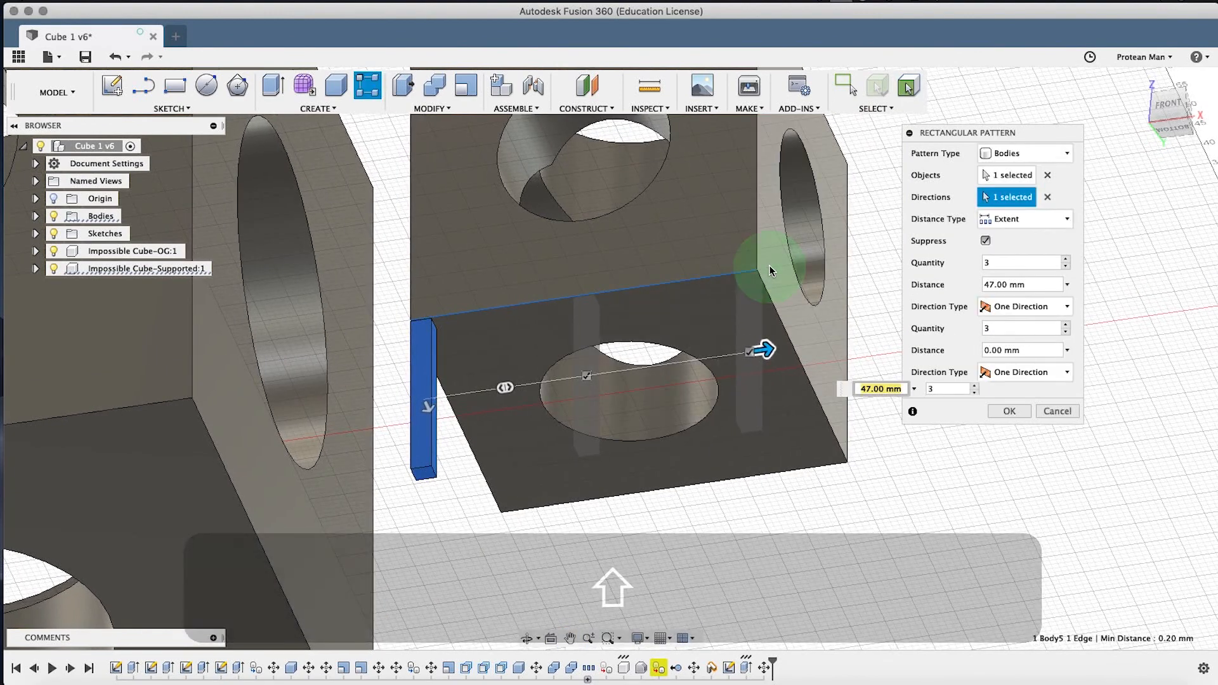
{"action": "left_click", "coordinate": [1065, 410]}
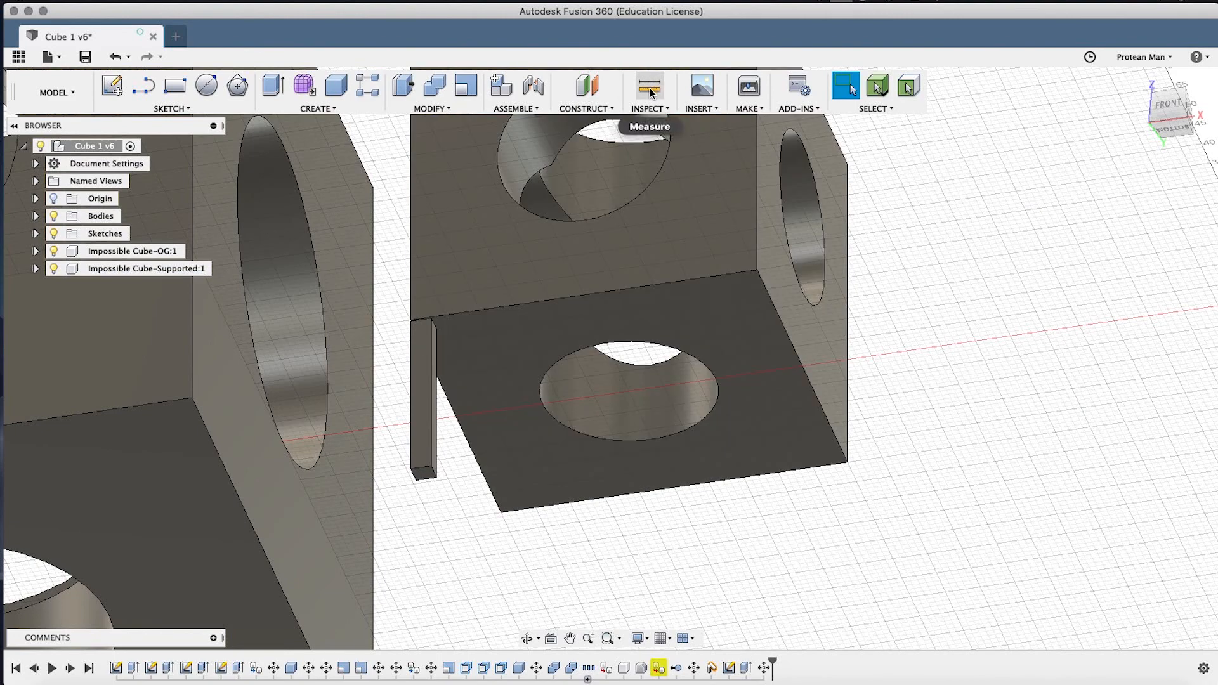
Measure the distance between the support column's upper inner edge and the opposite side edge of the inner cube's underside.
{"action": "left_click", "coordinate": [649, 85]}
{"action": "scroll", "coordinate": [466, 354], "scroll_direction": "up", "scroll_amount": 3}
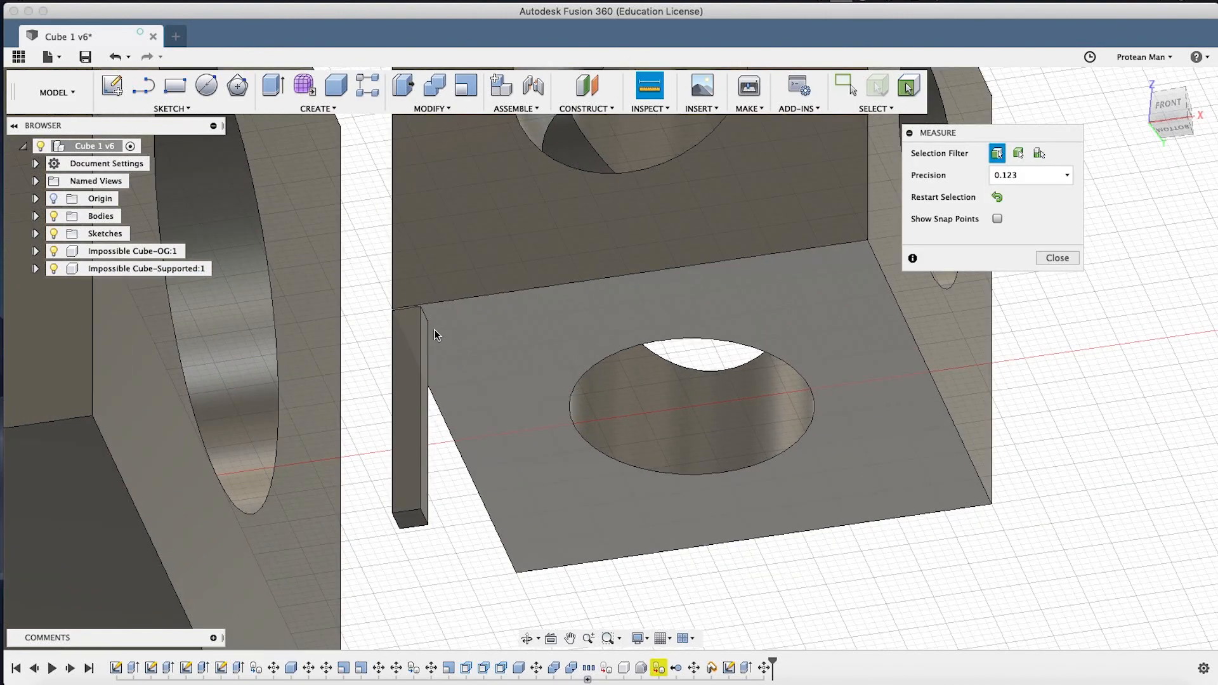
{"action": "scroll", "coordinate": [425, 326], "scroll_direction": "up", "scroll_amount": 2}
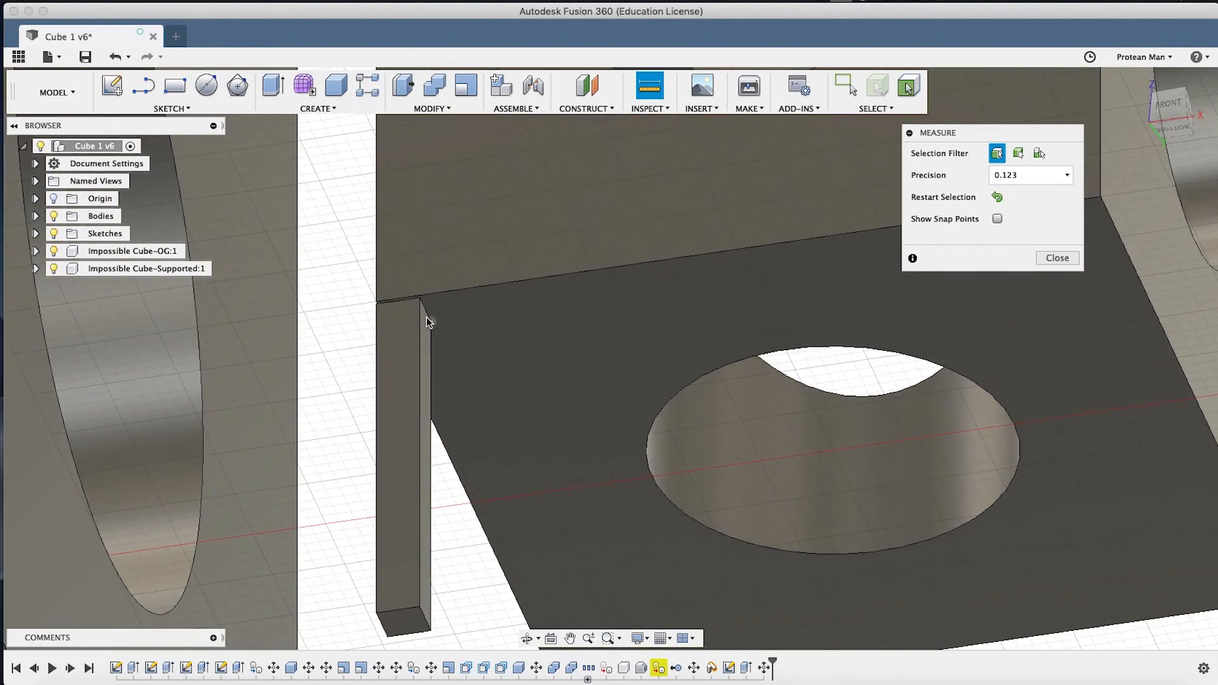
{"action": "left_click", "coordinate": [427, 311]}
{"action": "scroll", "coordinate": [539, 279], "scroll_direction": "down", "scroll_amount": 4}
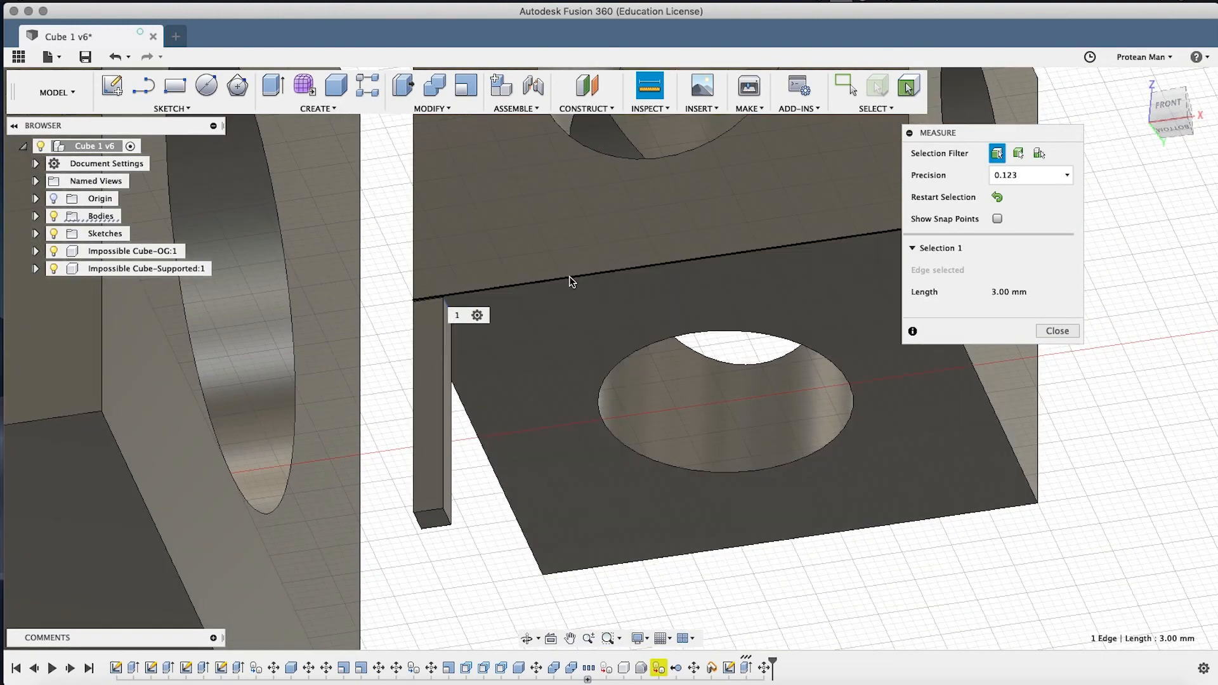
{"action": "scroll", "coordinate": [611, 262], "scroll_direction": "up", "scroll_amount": 2}
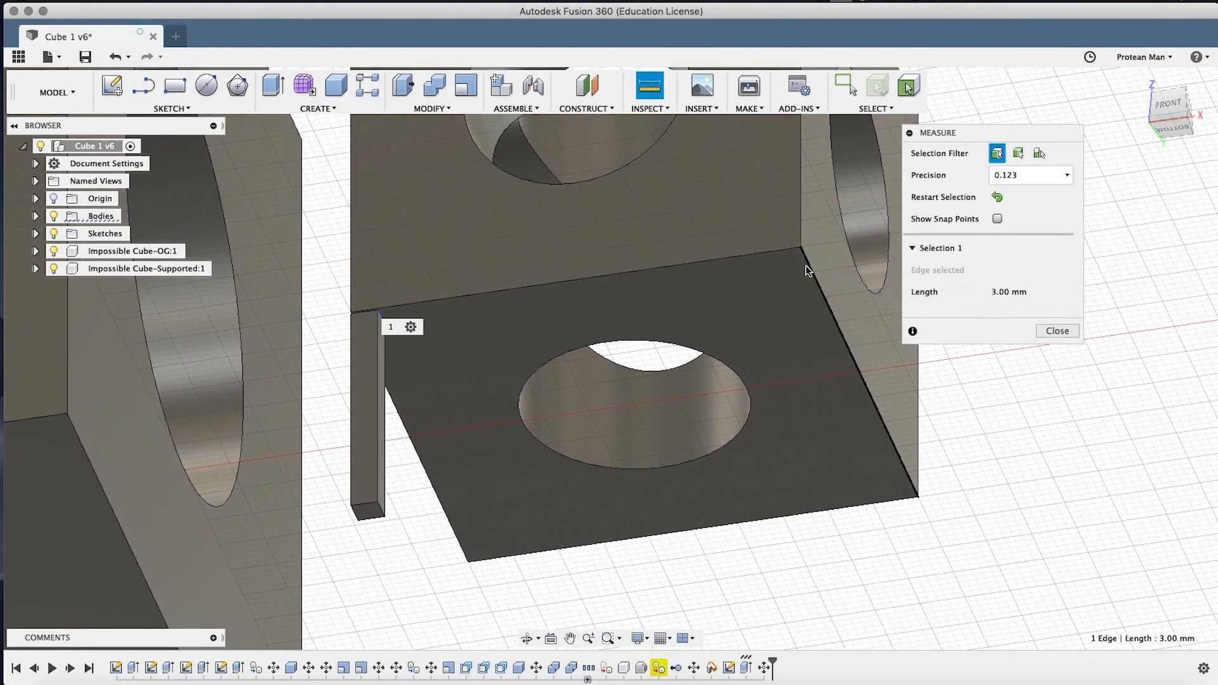
{"action": "left_click", "coordinate": [806, 265]}
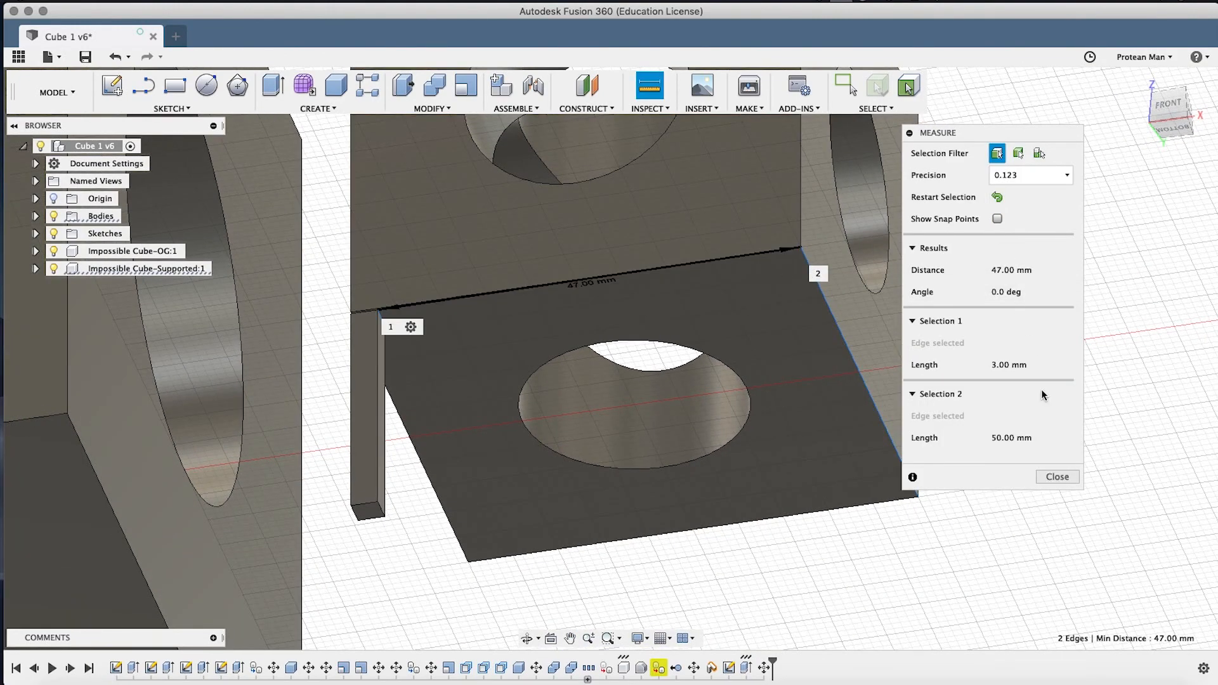
{"action": "left_click", "coordinate": [1058, 477]}
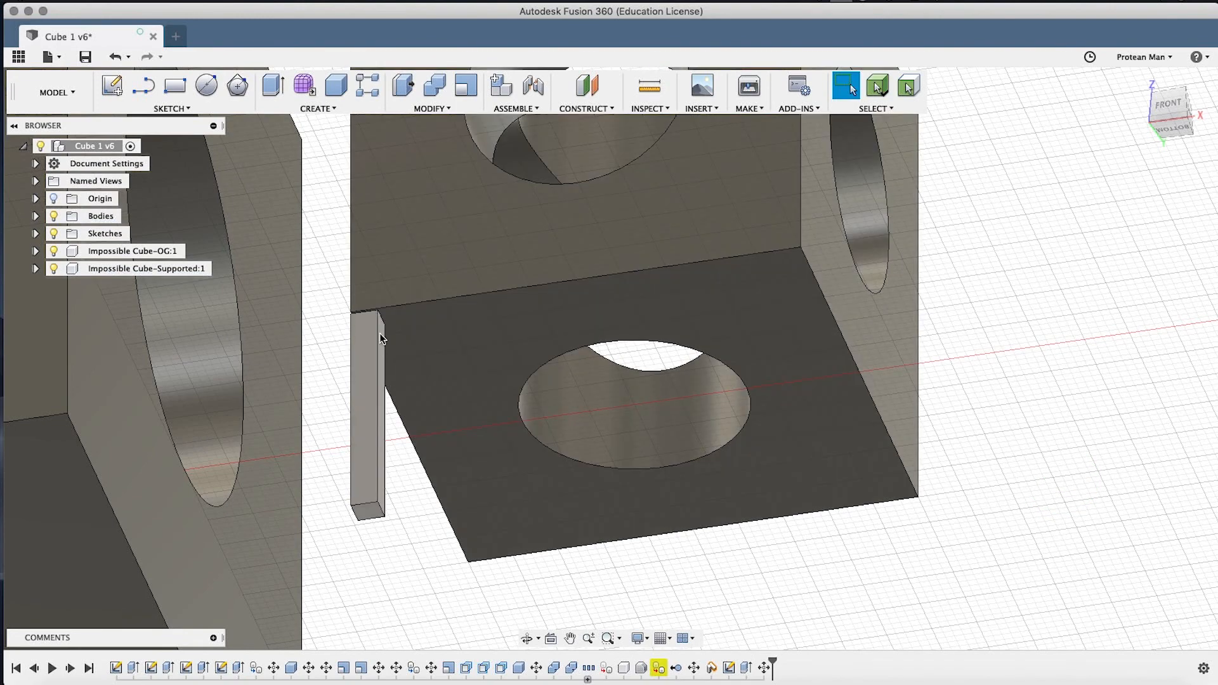
Start a rectangular pattern of bodies with the support column as the object and the cube's front bottom edge as the direction.
{"action": "scroll", "coordinate": [379, 333], "scroll_direction": "up", "scroll_amount": 3}
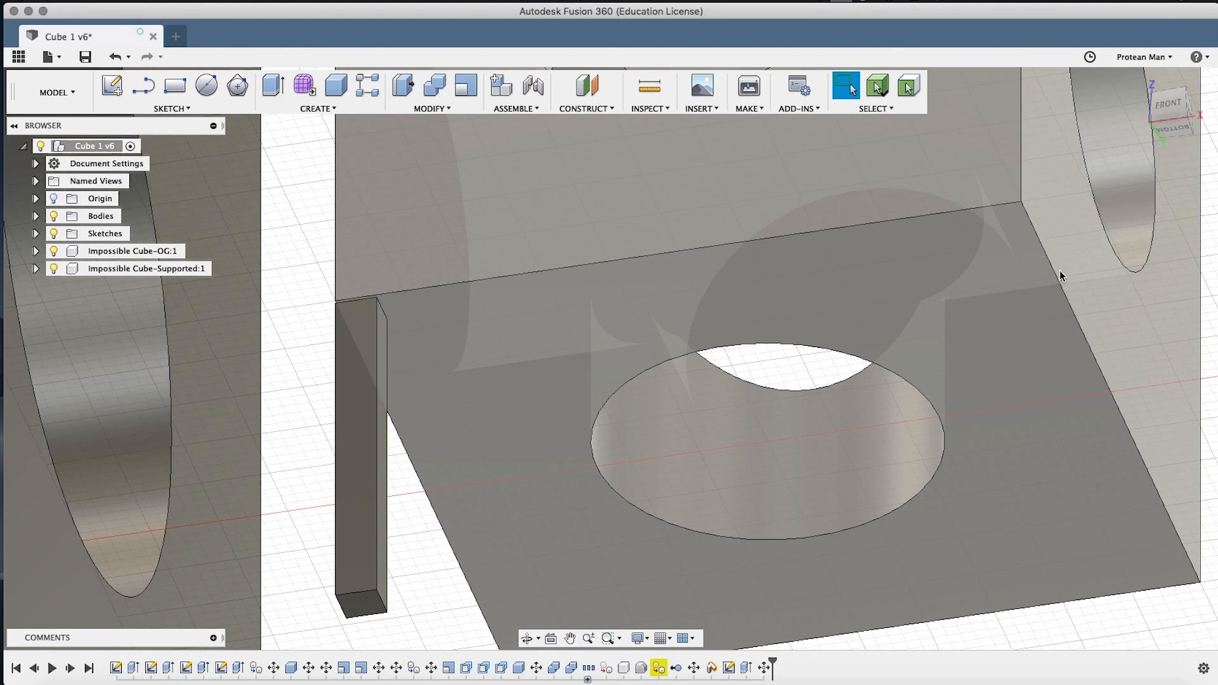
{"action": "scroll", "coordinate": [698, 343], "scroll_direction": "down", "scroll_amount": 3}
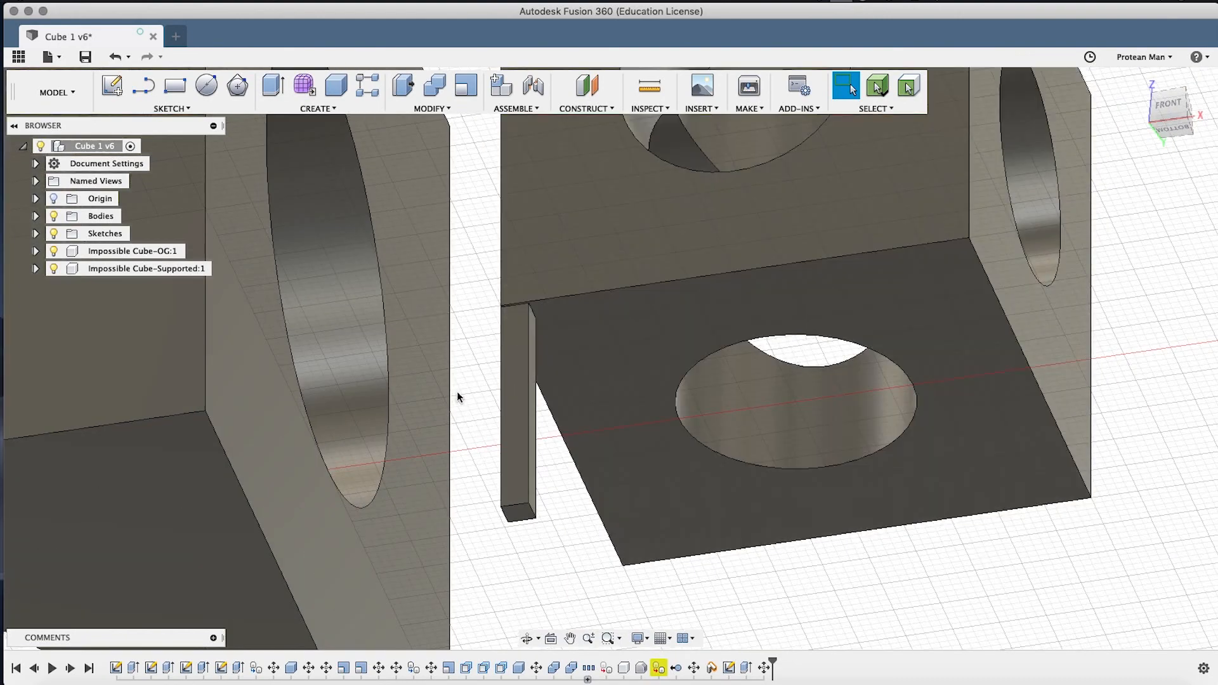
{"action": "left_click", "coordinate": [366, 85]}
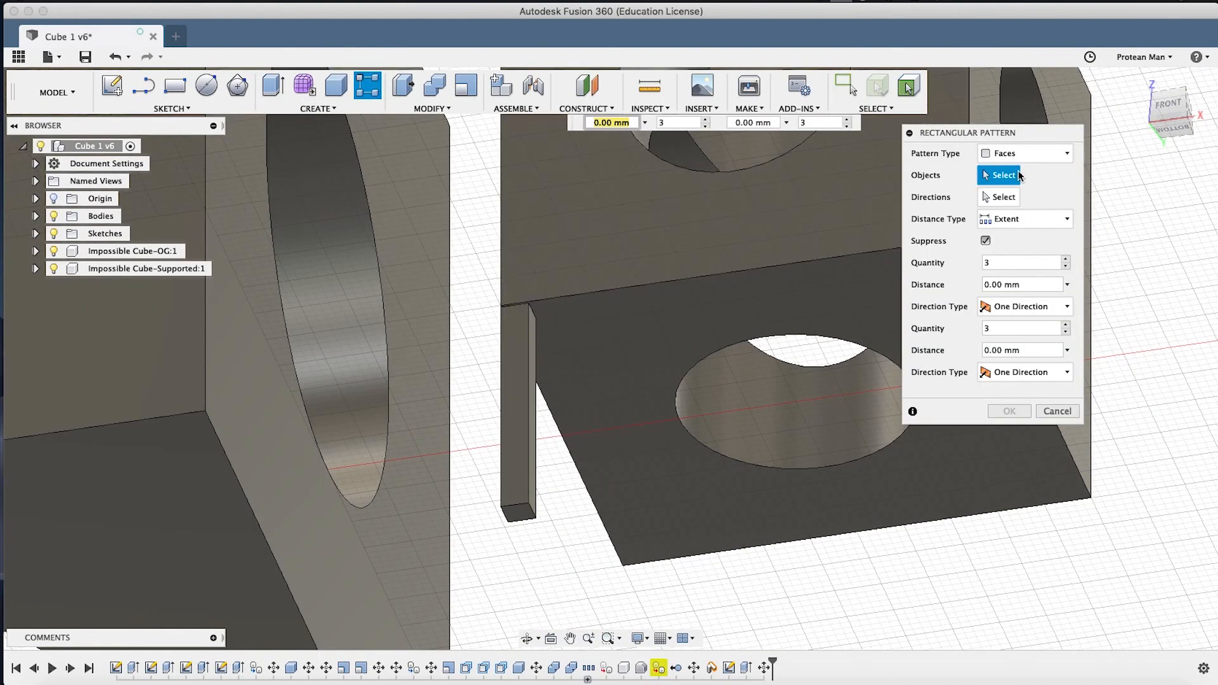
{"action": "left_click", "coordinate": [1025, 153]}
{"action": "left_click", "coordinate": [1009, 182]}
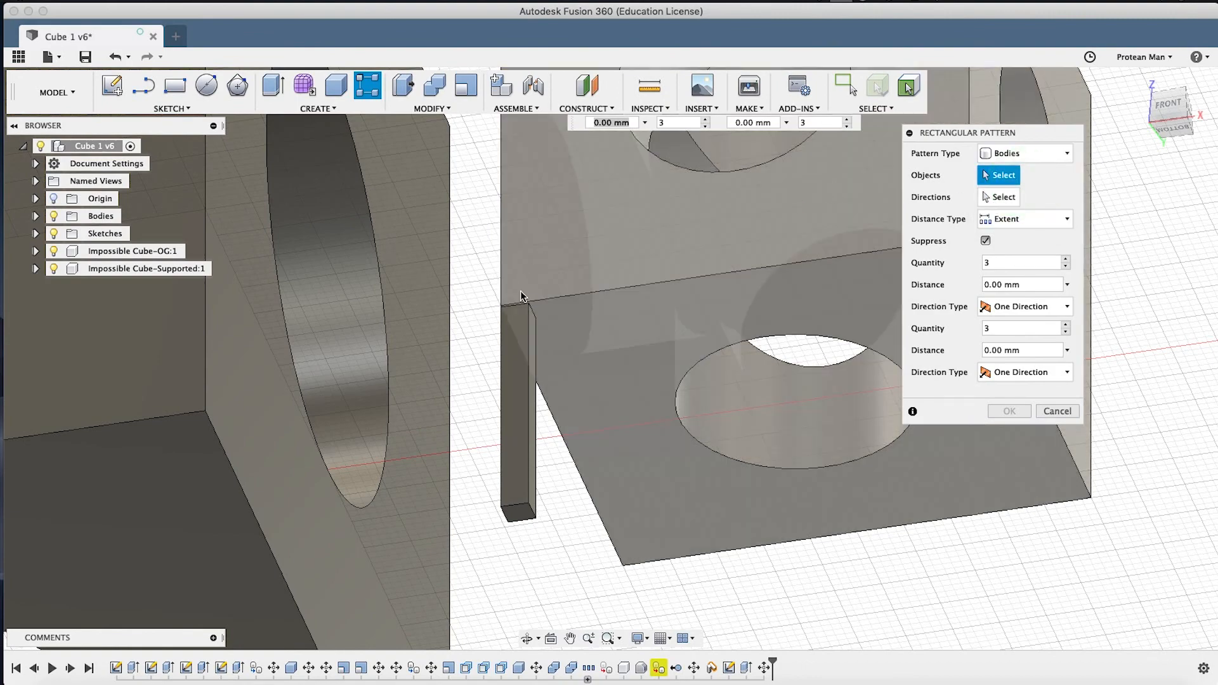
{"action": "left_click", "coordinate": [525, 321]}
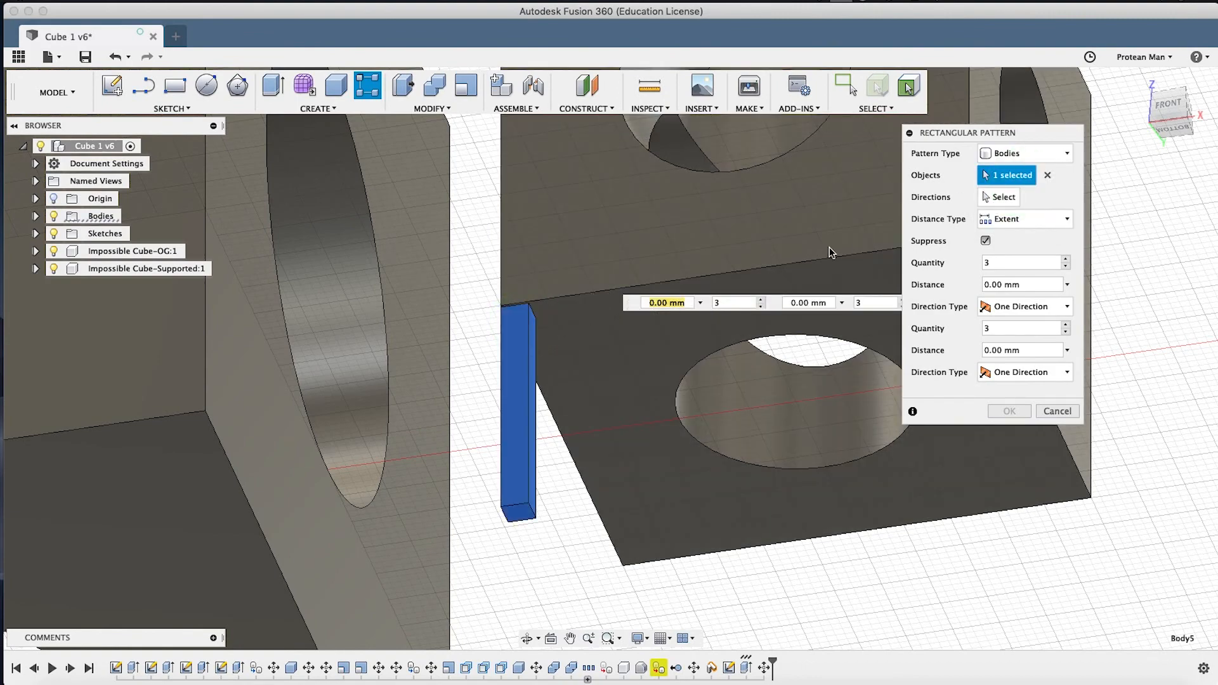
{"action": "left_click", "coordinate": [982, 196]}
{"action": "left_click", "coordinate": [808, 261]}
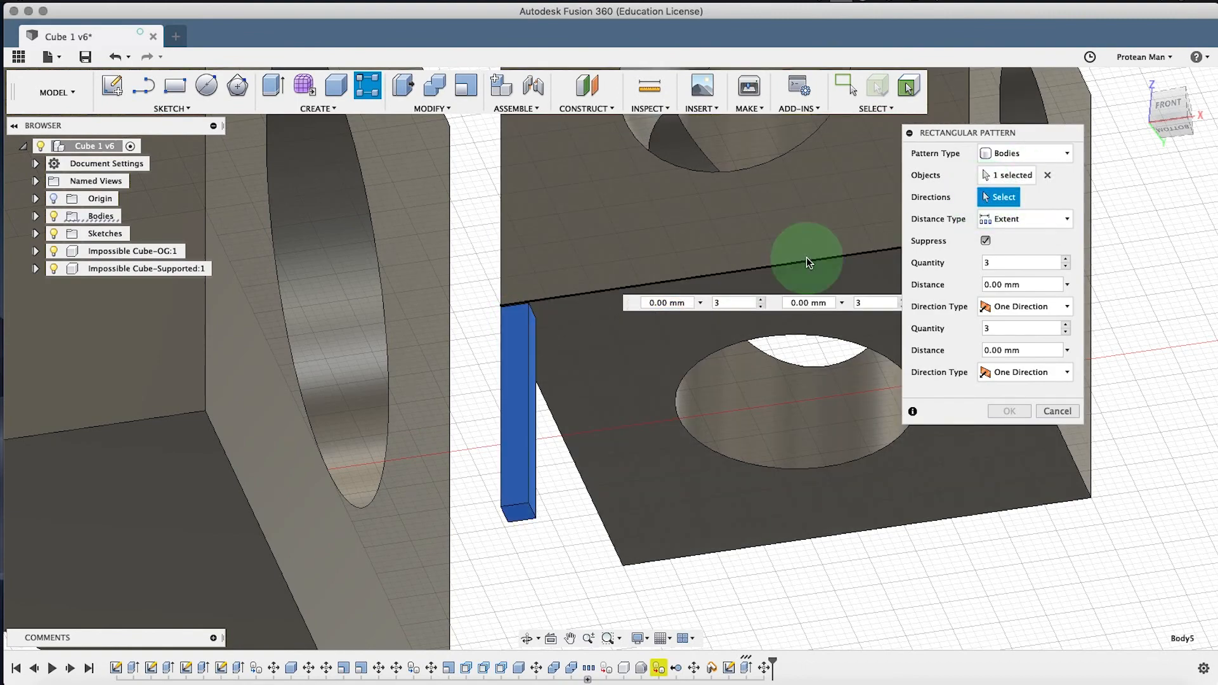
{"action": "middle_click_drag", "start_coordinate": [817, 193], "coordinate": [567, 189]}
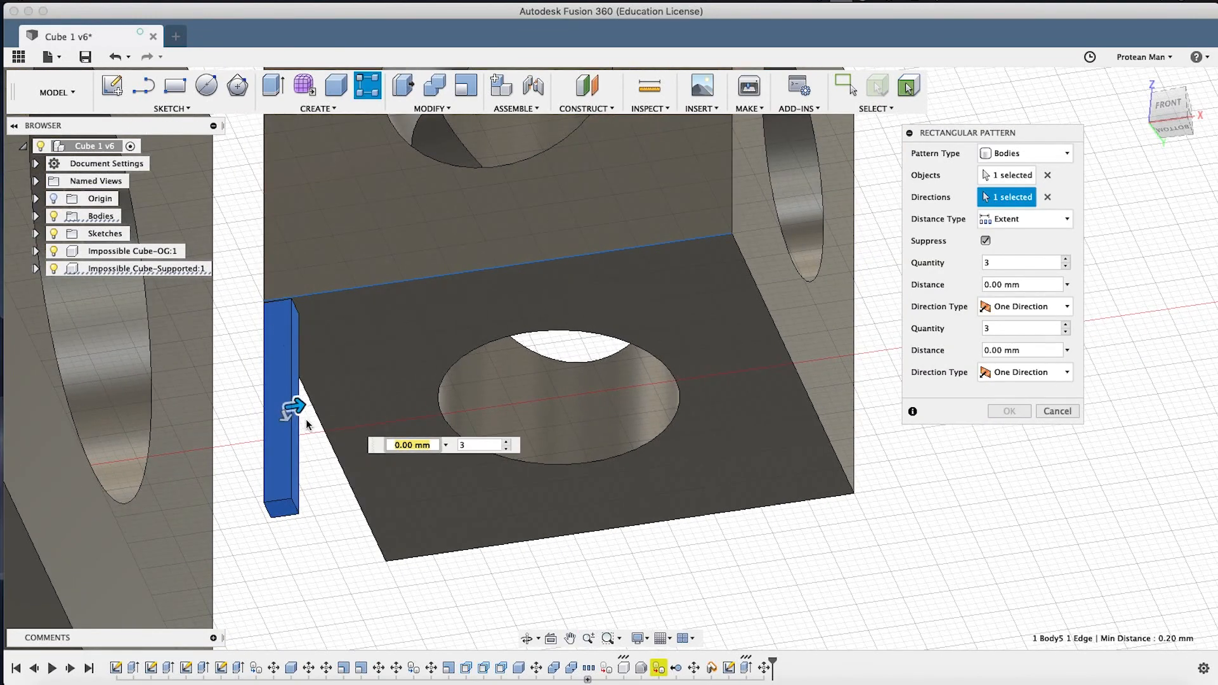
Set the column pattern's extent along the front bottom edge to 47 mm.
{"action": "left_click_drag", "start_coordinate": [293, 409], "coordinate": [729, 302]}
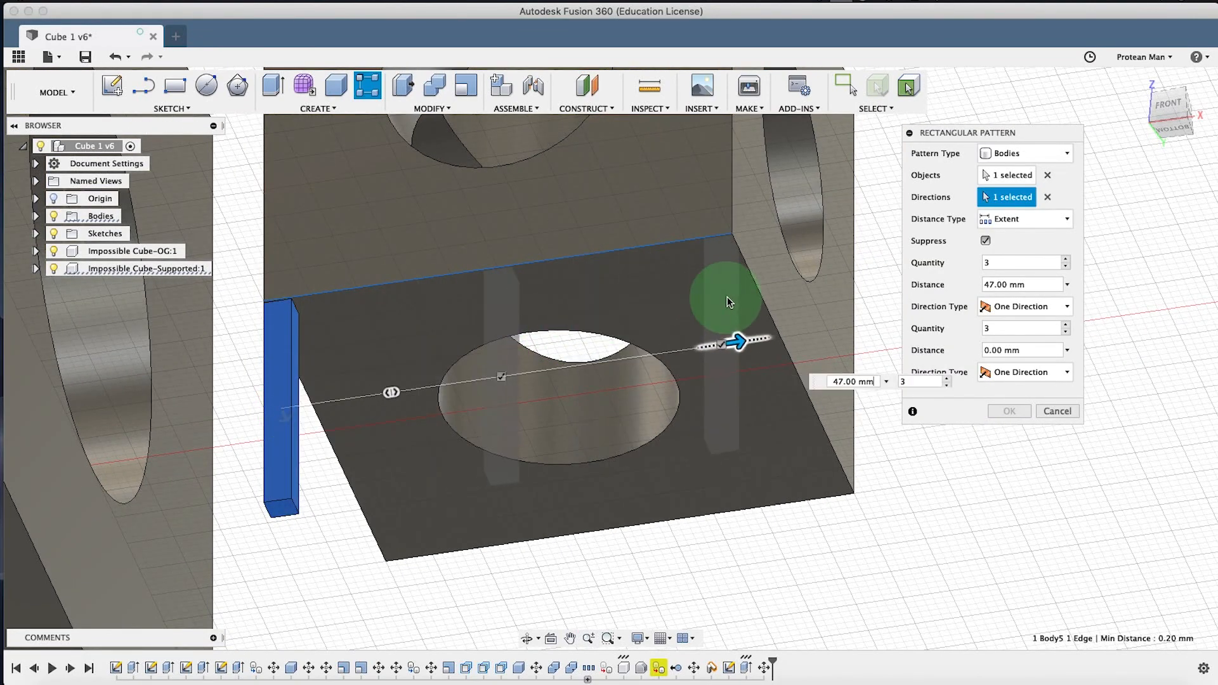
{"action": "scroll", "coordinate": [728, 250], "scroll_direction": "up", "scroll_amount": 5}
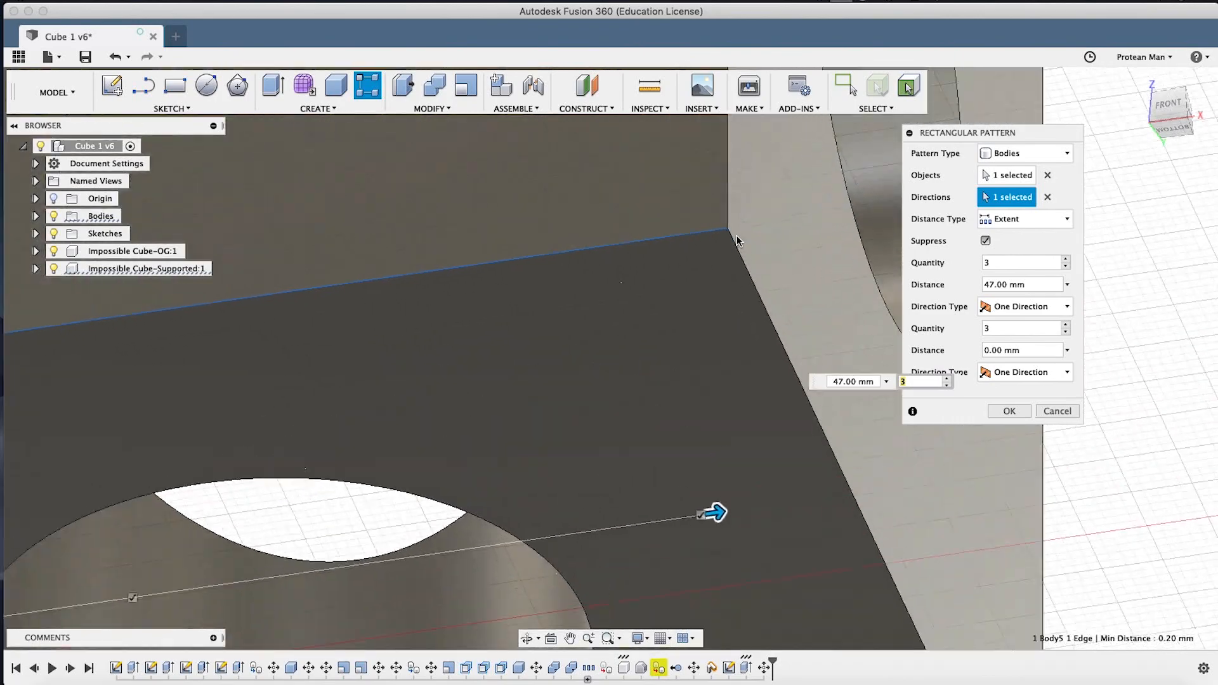
{"action": "scroll", "coordinate": [727, 253], "scroll_direction": "down", "scroll_amount": 5}
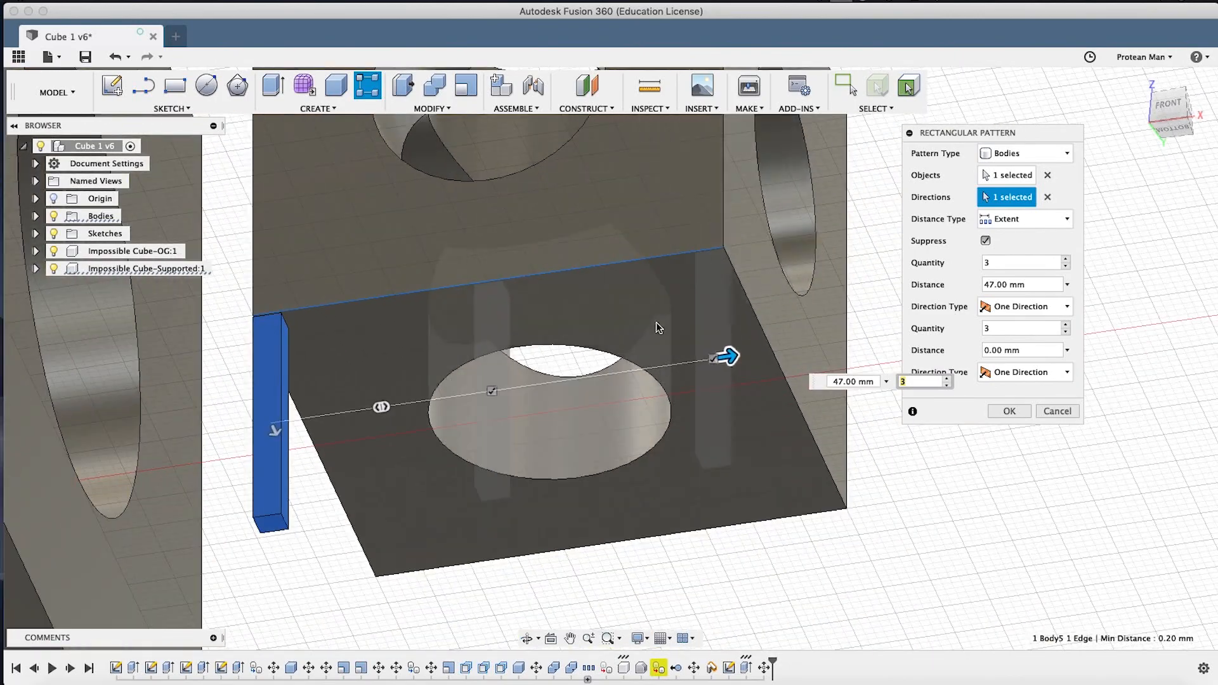
{"action": "key", "text": "shift"}
{"action": "middle_click_drag", "start_coordinate": [638, 340], "coordinate": [713, 269], "text": "shift"}
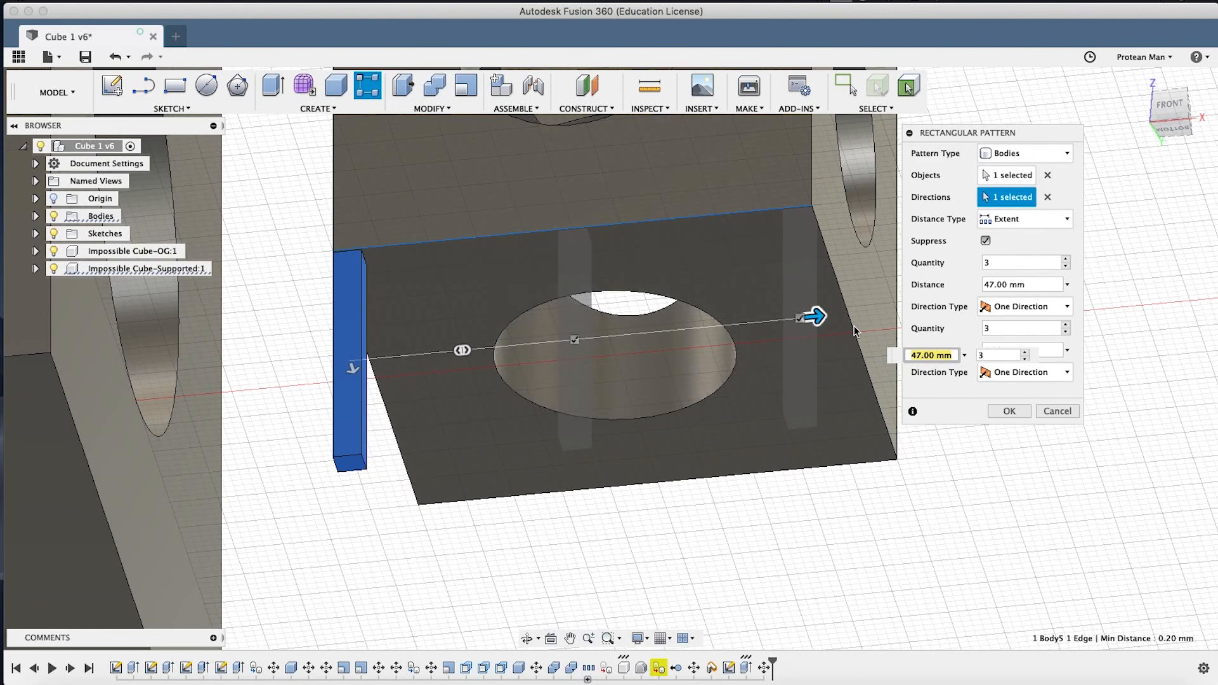
Set the quantity of columns along the front bottom edge to 10.
{"action": "left_click", "coordinate": [1066, 259]}
{"action": "left_click", "coordinate": [1067, 259]}
{"action": "left_click", "coordinate": [1066, 259]}
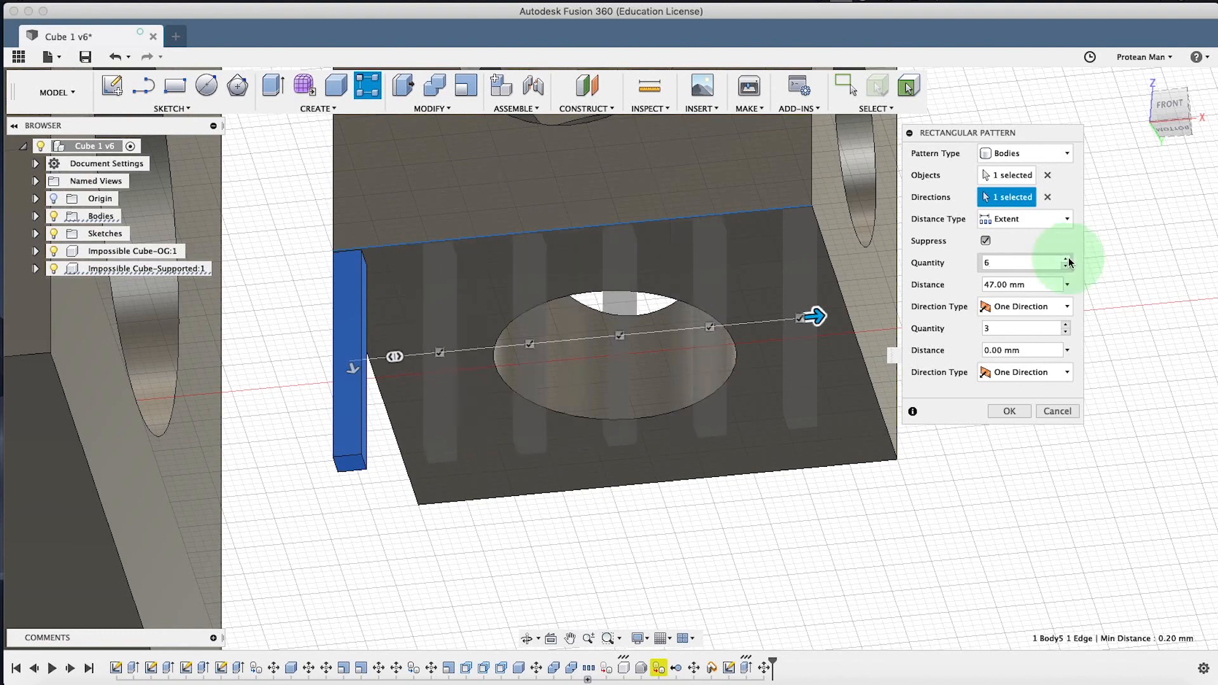
{"action": "left_click", "coordinate": [1066, 259]}
{"action": "left_click", "coordinate": [1066, 259]}
{"action": "left_click", "coordinate": [1067, 259]}
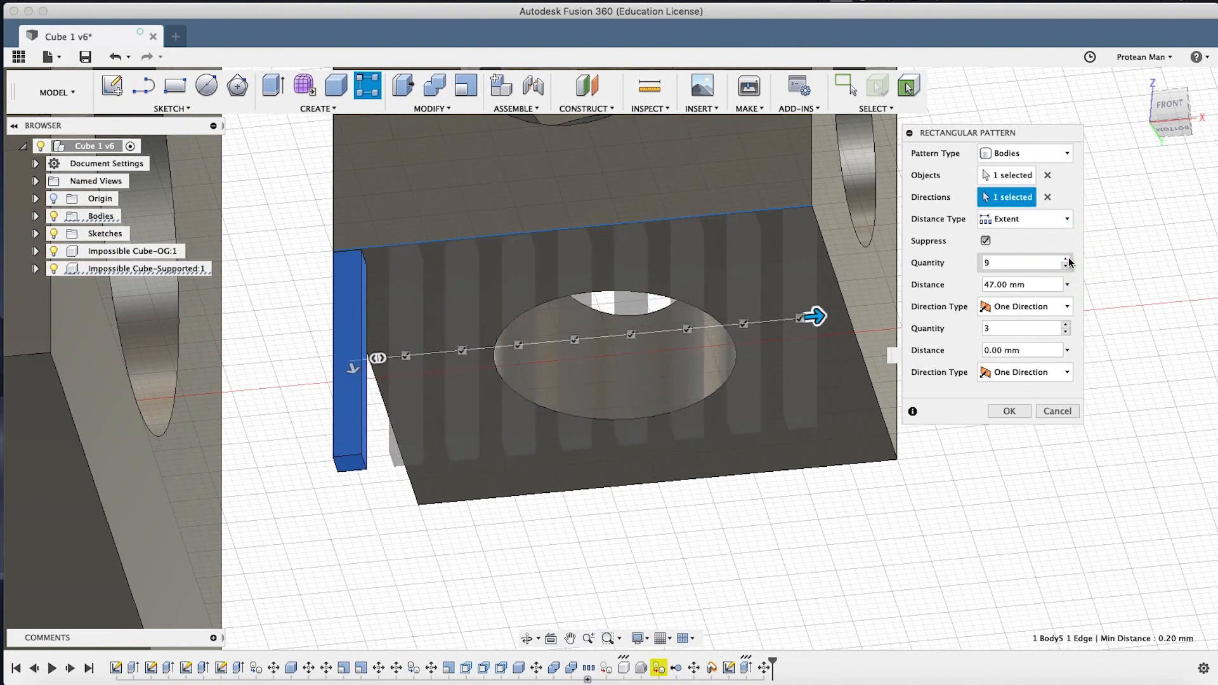
{"action": "left_click", "coordinate": [1067, 258]}
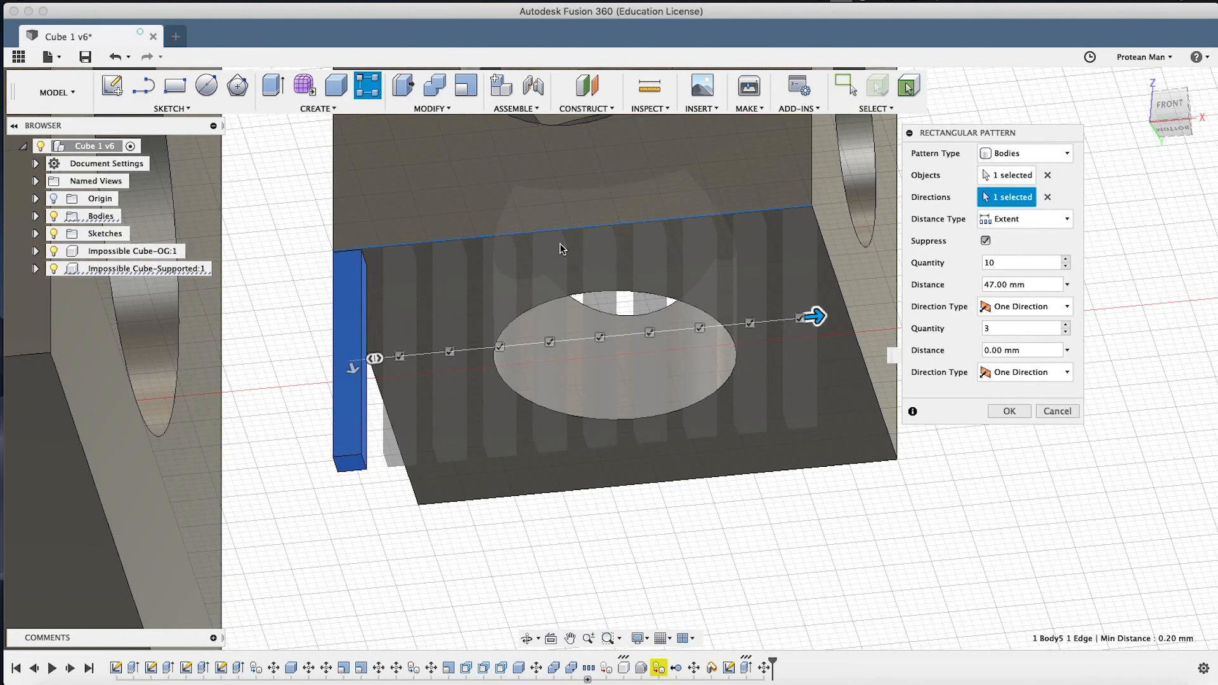
Extend the pattern in the second direction across the cube's underside with a distance of 47 mm.
{"action": "mouse_move", "coordinate": [561, 248]}
{"action": "middle_mouse_down", "text": "shift"}
{"action": "mouse_move", "coordinate": [580, 264]}
{"action": "mouse_move", "coordinate": [568, 248]}
{"action": "mouse_move", "coordinate": [525, 239]}
{"action": "mouse_move", "coordinate": [552, 250]}
{"action": "middle_mouse_up", "text": "shift"}
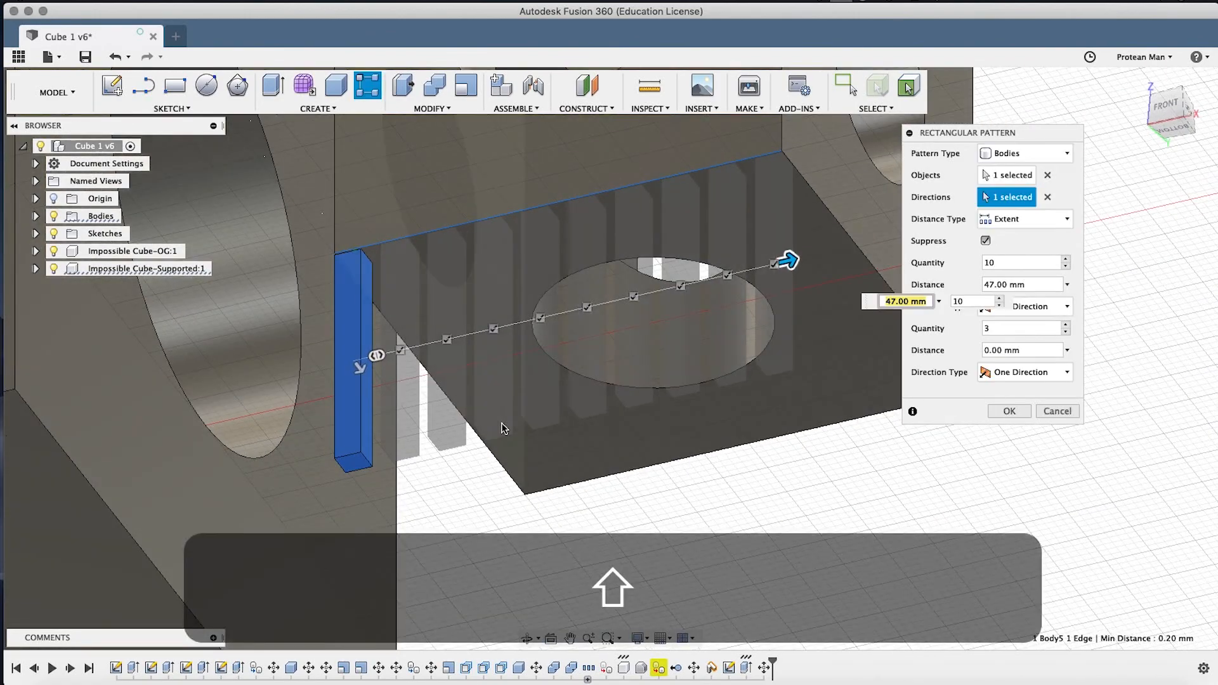
{"action": "middle_click_drag", "start_coordinate": [503, 429], "coordinate": [467, 387], "text": "shift"}
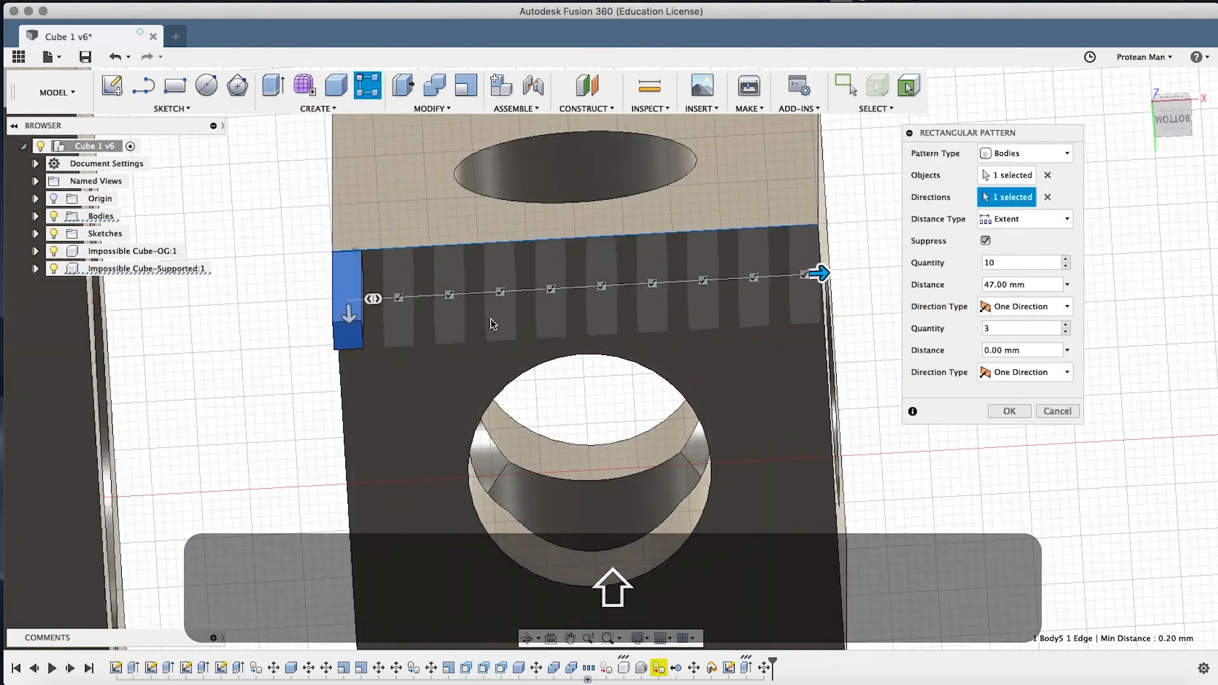
{"action": "middle_click_drag", "start_coordinate": [493, 326], "coordinate": [500, 301]}
{"action": "left_click", "coordinate": [409, 212]}
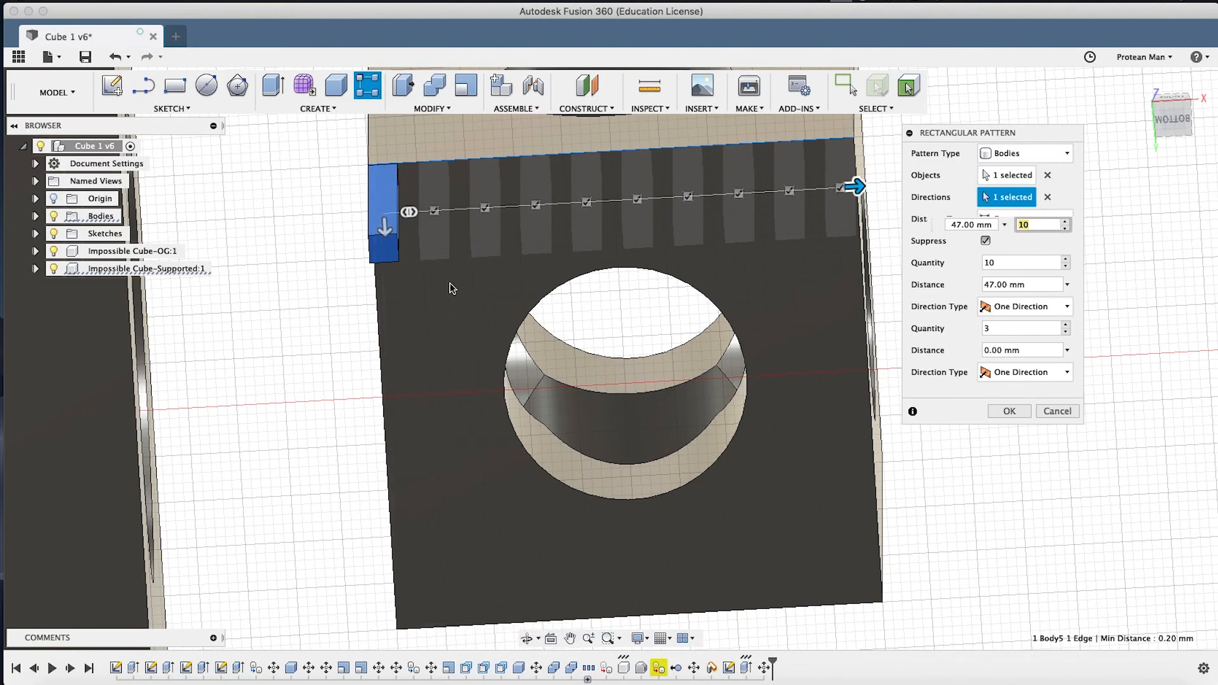
{"action": "middle_click_drag", "start_coordinate": [448, 294], "coordinate": [402, 244], "text": "shift"}
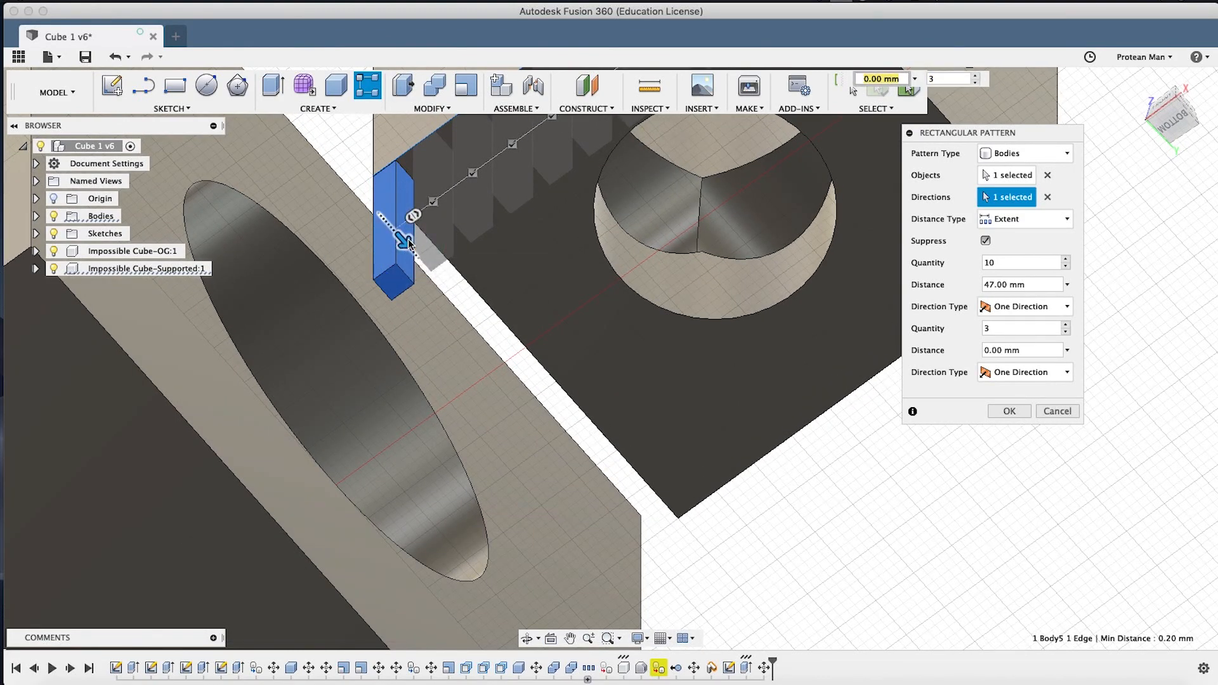
{"action": "left_click_drag", "start_coordinate": [409, 243], "coordinate": [676, 493]}
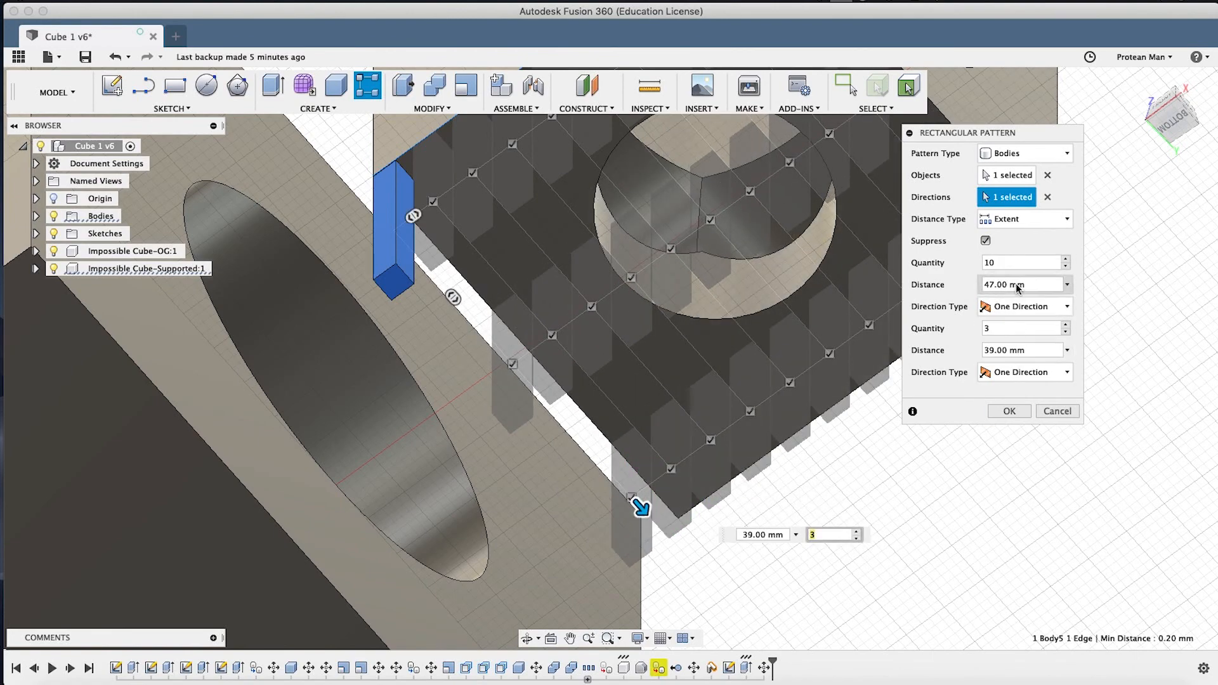
{"action": "left_click", "coordinate": [1033, 350]}
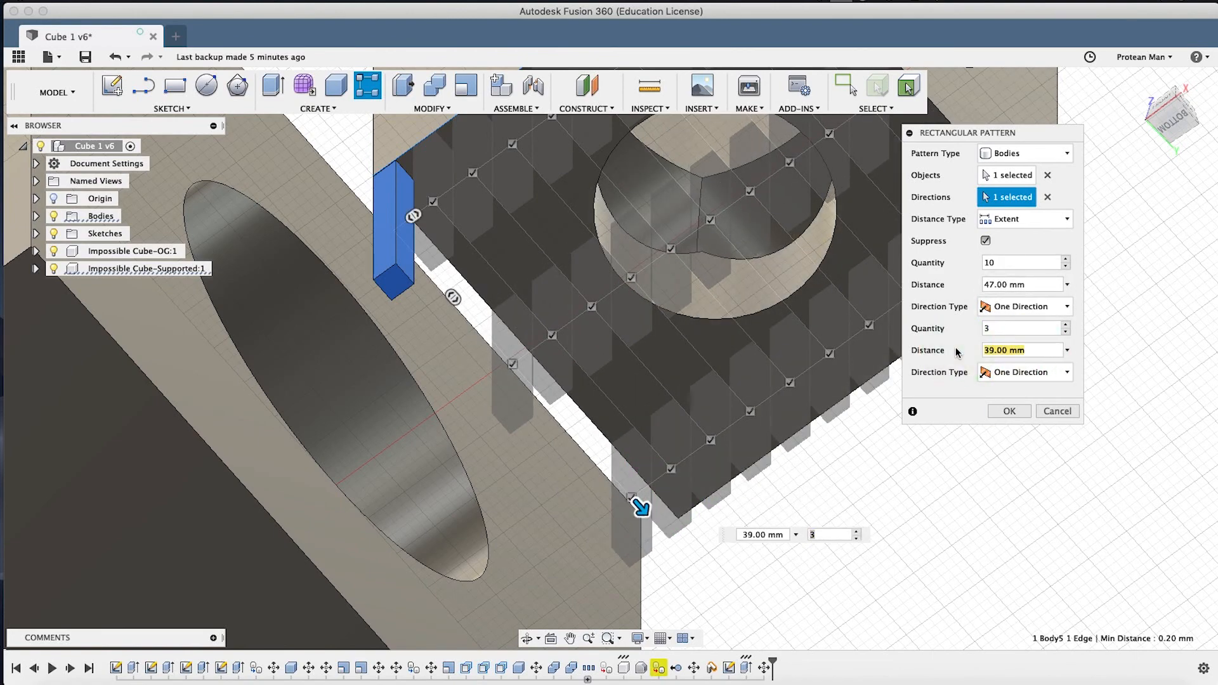
{"action": "type", "text": "47"}
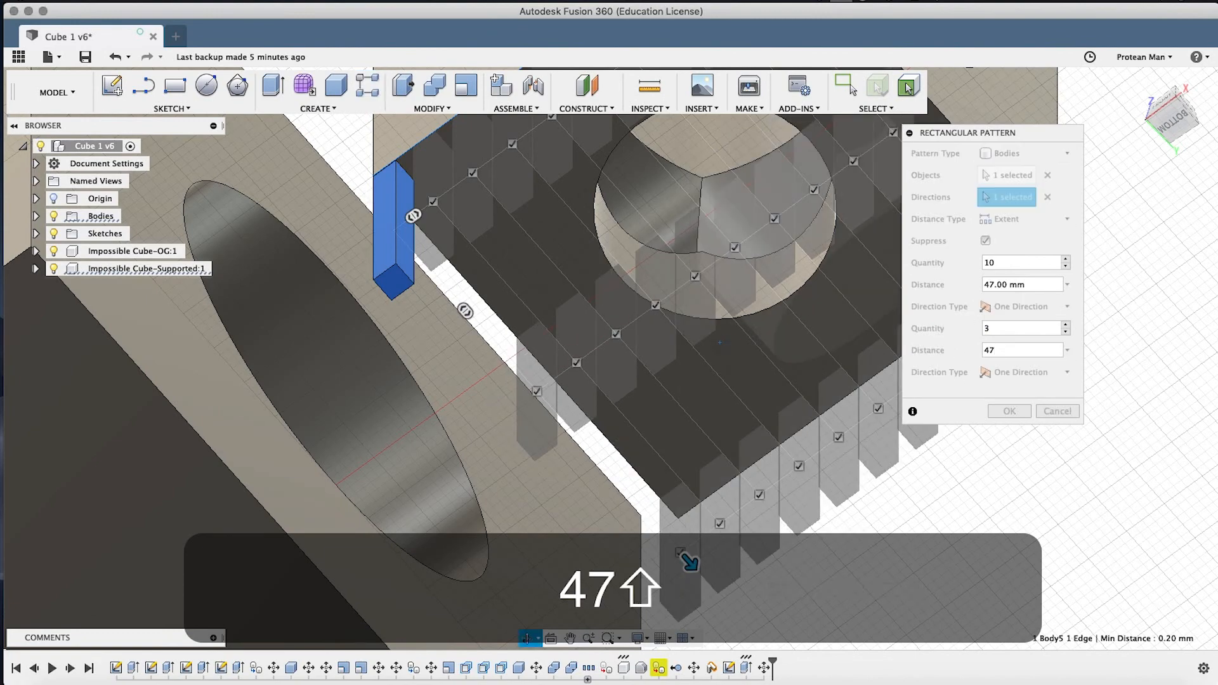
Set the second direction's quantity to 10 and create the grid of support columns.
{"action": "middle_click_drag", "start_coordinate": [810, 350], "coordinate": [636, 506], "text": "shift"}
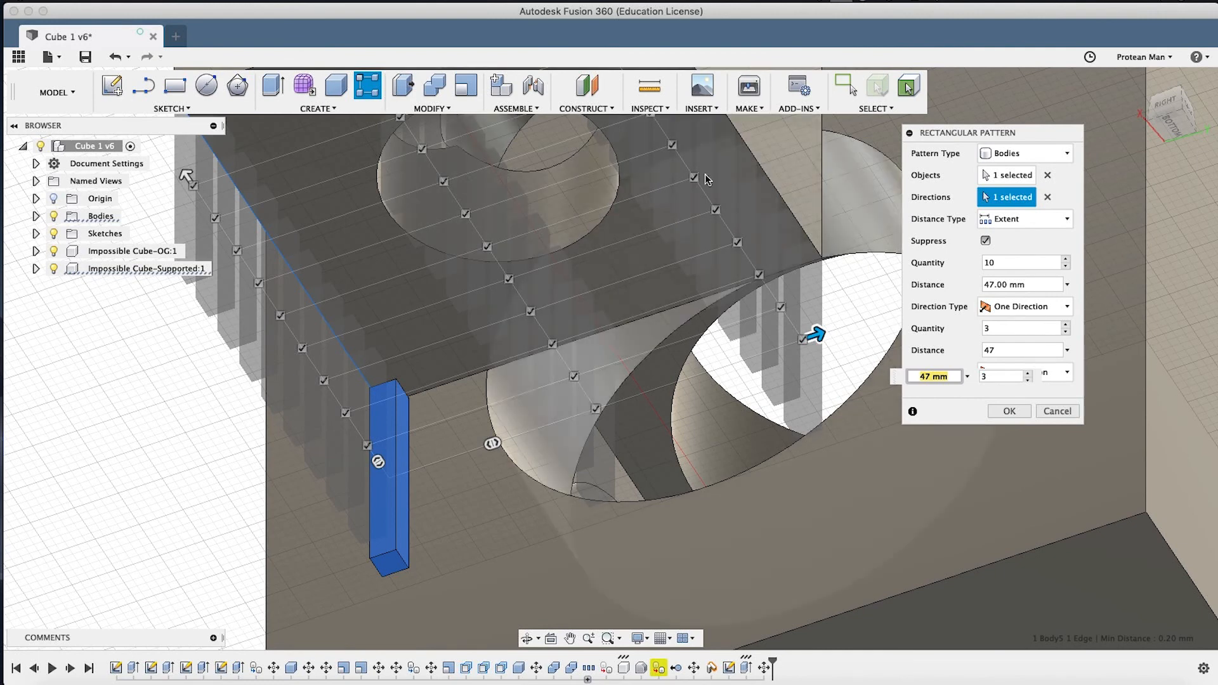
{"action": "left_click", "coordinate": [1065, 327]}
{"action": "type", "text": "10"}
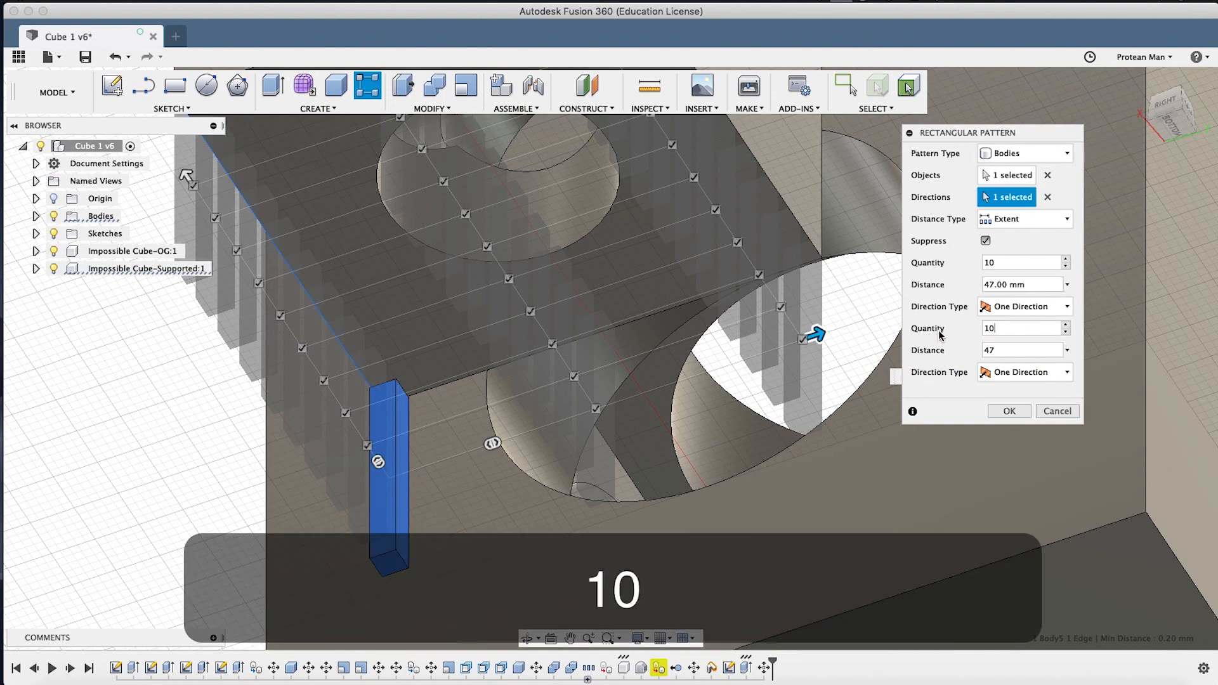
{"action": "middle_click_drag", "start_coordinate": [526, 321], "coordinate": [627, 249], "text": "shift"}
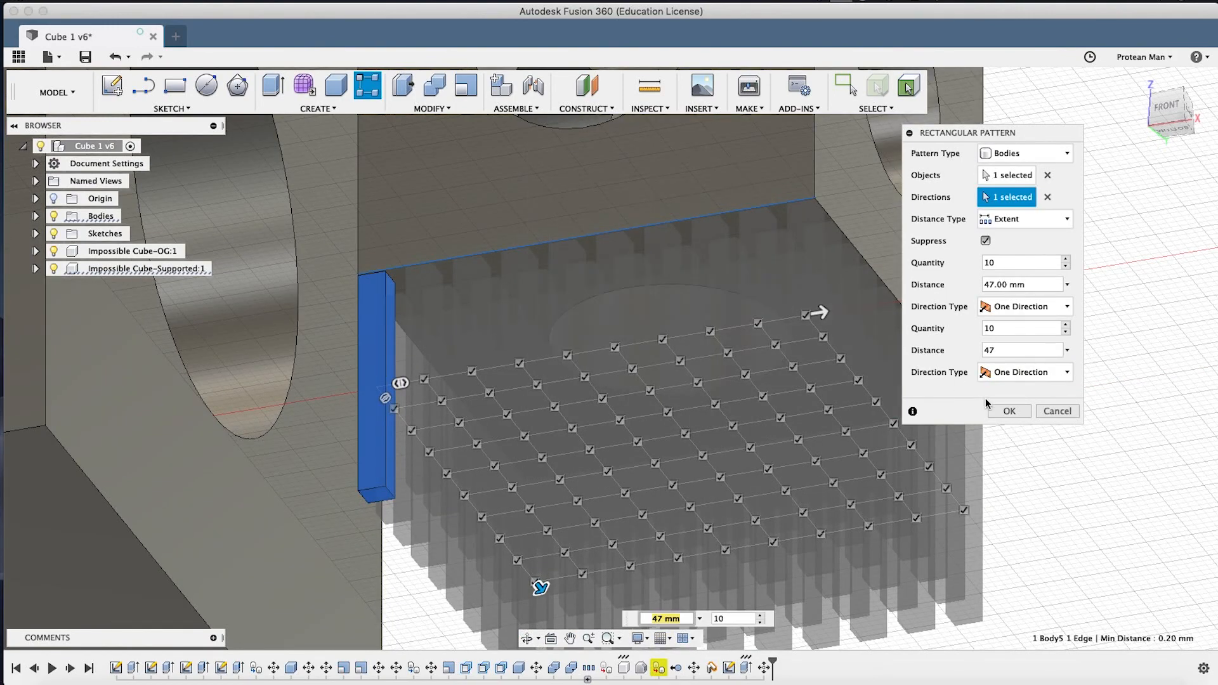
{"action": "left_click", "coordinate": [1001, 413]}
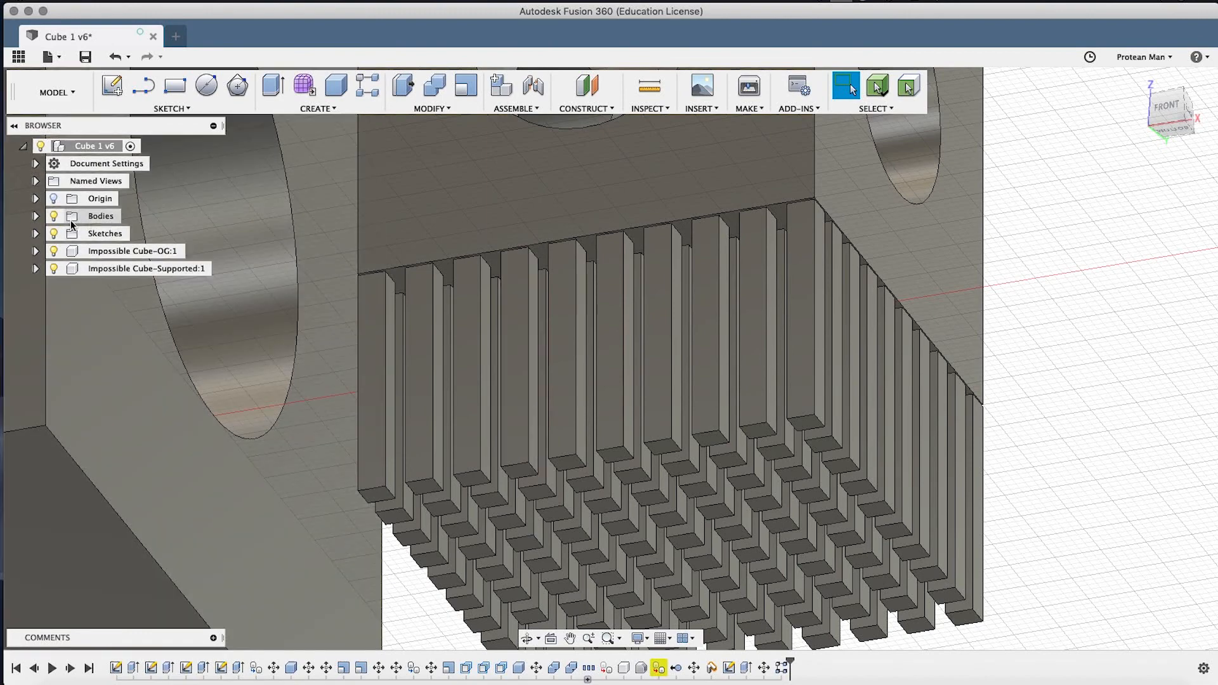
List the bodies and highlight several patterned columns, such as Body6 and Body14, to examine which column each one is.
{"action": "left_click", "coordinate": [35, 217]}
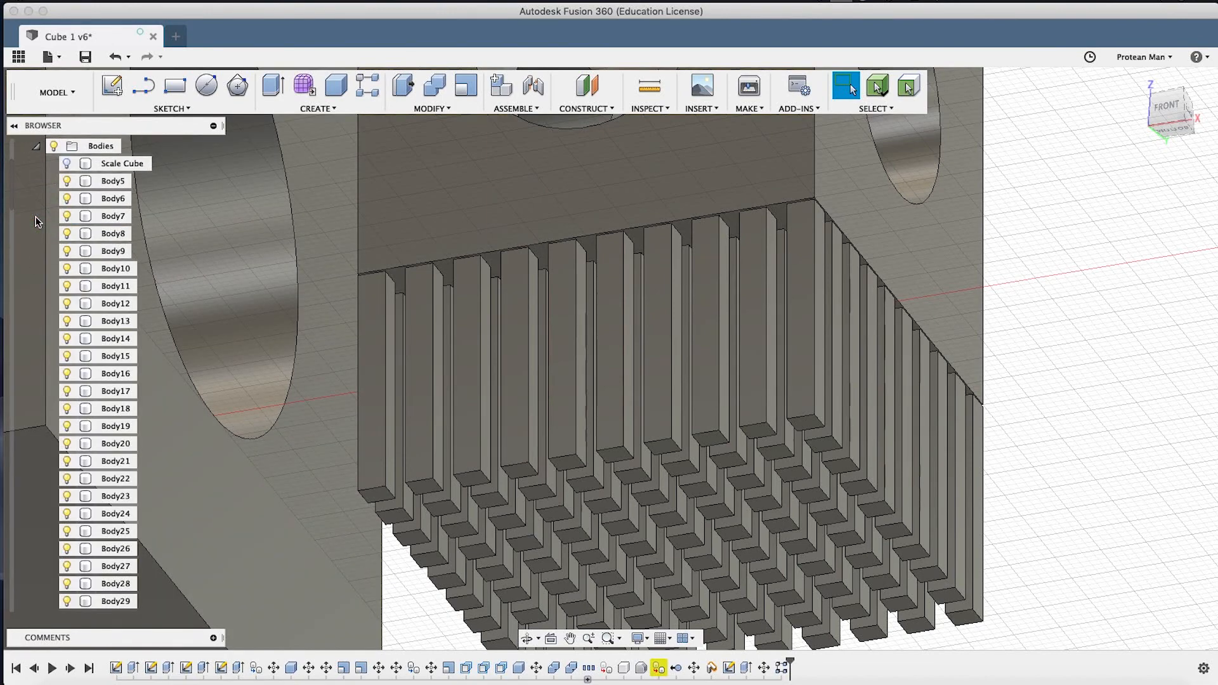
{"action": "left_click", "coordinate": [116, 185]}
{"action": "left_click", "coordinate": [116, 199]}
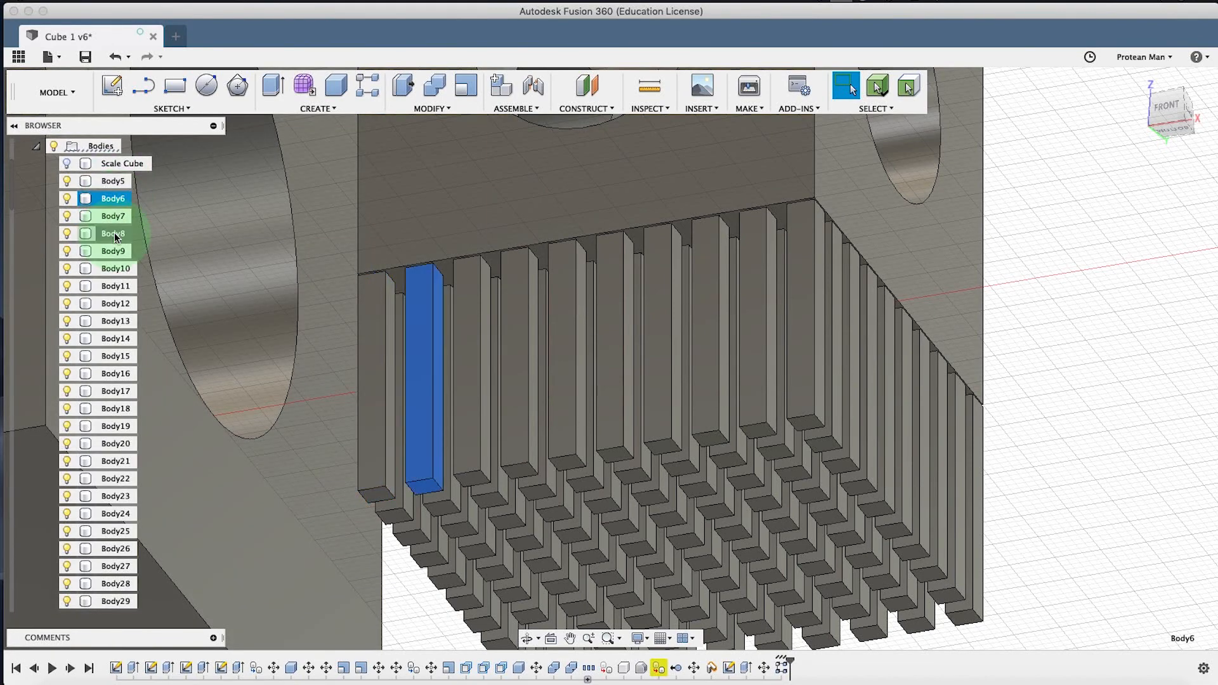
{"action": "left_click", "coordinate": [116, 233]}
{"action": "left_click", "coordinate": [116, 268]}
{"action": "left_click", "coordinate": [116, 286]}
{"action": "left_click", "coordinate": [117, 339]}
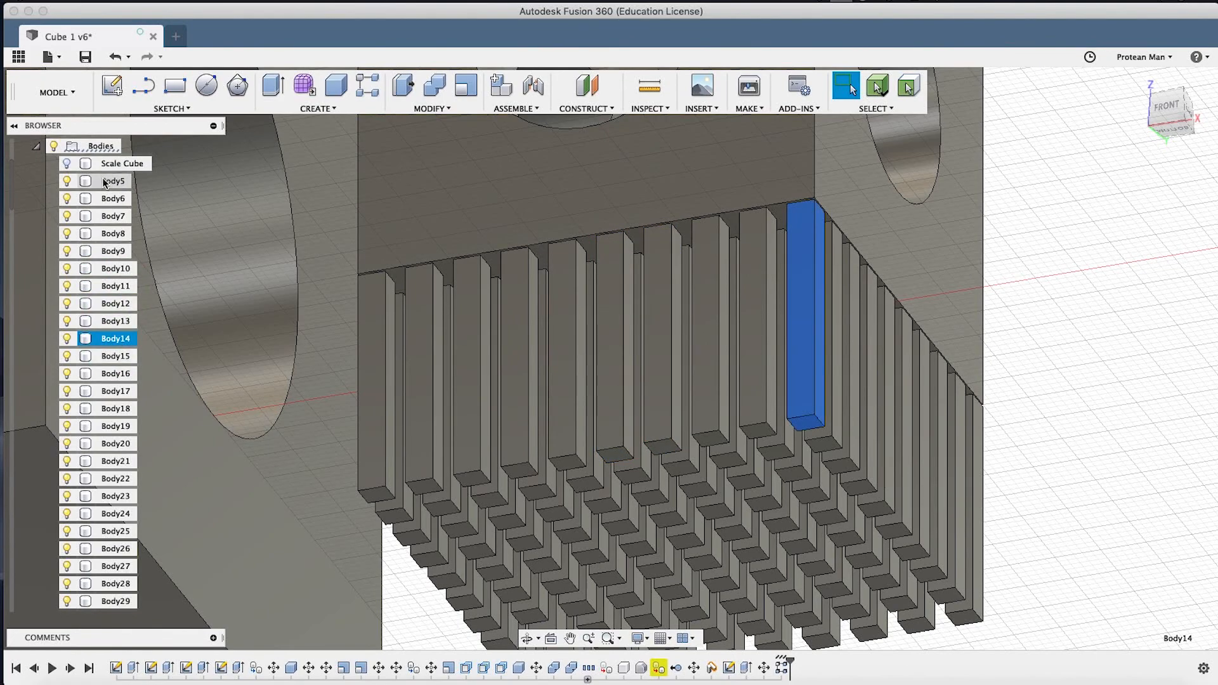
{"action": "left_click", "coordinate": [1009, 392]}
{"action": "scroll", "coordinate": [838, 415], "scroll_direction": "down", "scroll_amount": 10}
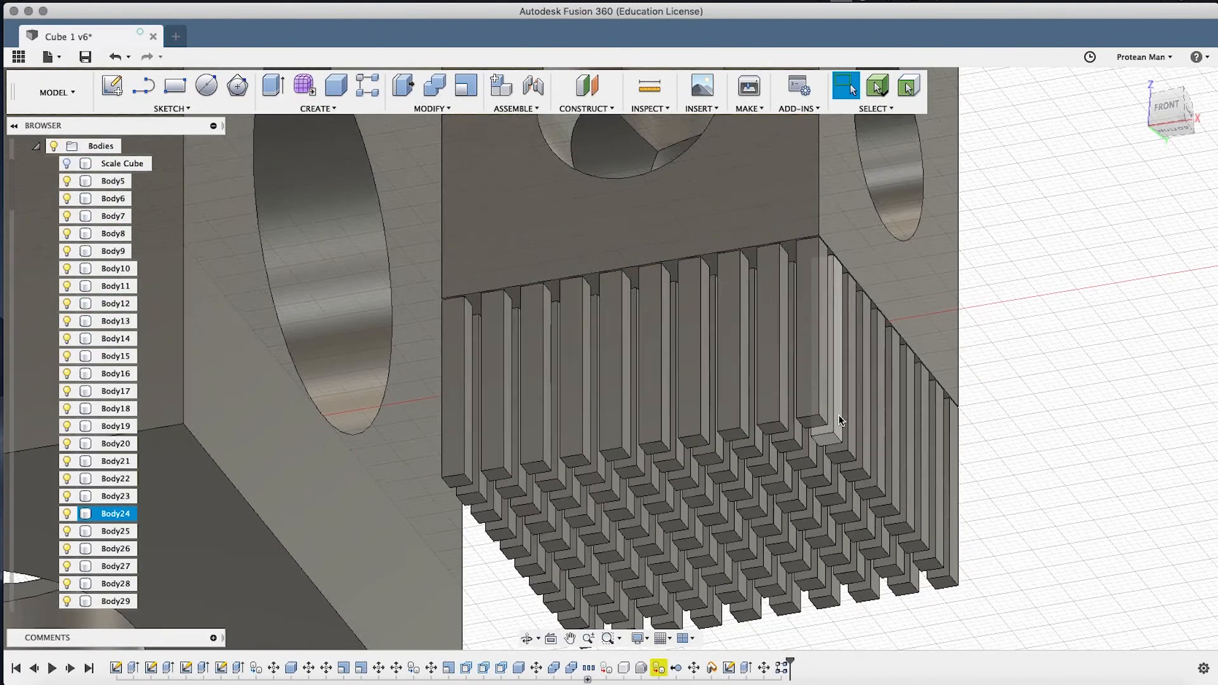
{"action": "scroll", "coordinate": [754, 402], "scroll_direction": "up", "scroll_amount": 3}
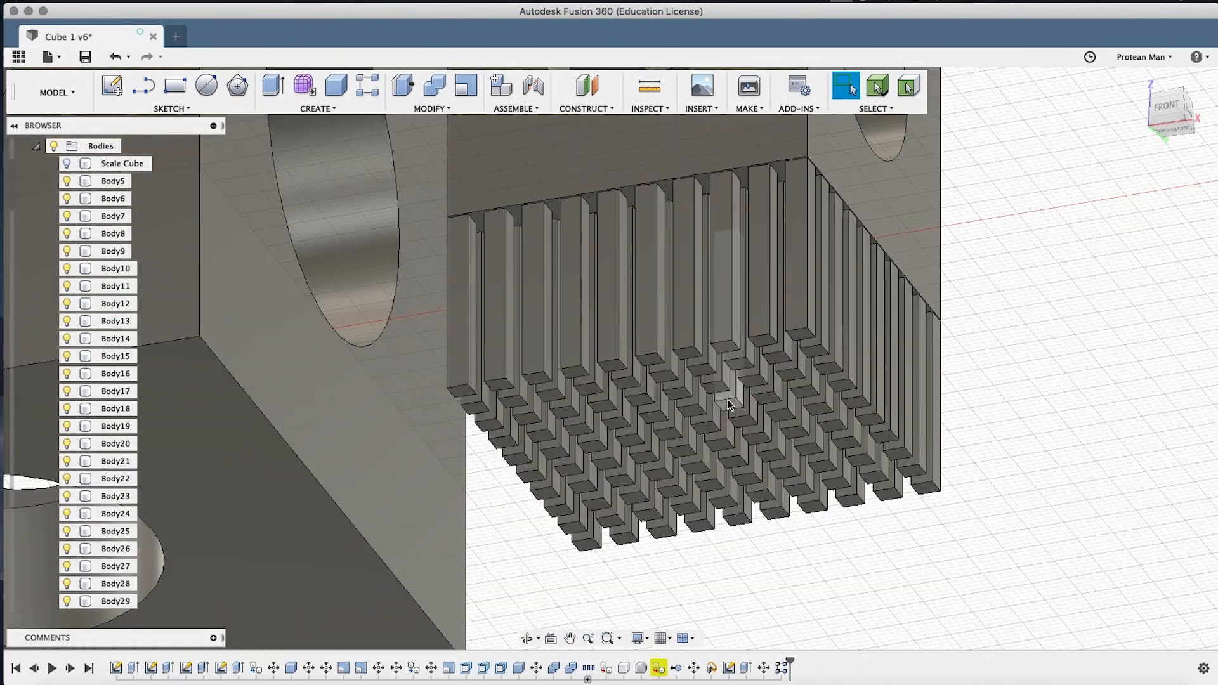
{"action": "middle_click_drag", "start_coordinate": [755, 380], "coordinate": [707, 343], "text": "shift"}
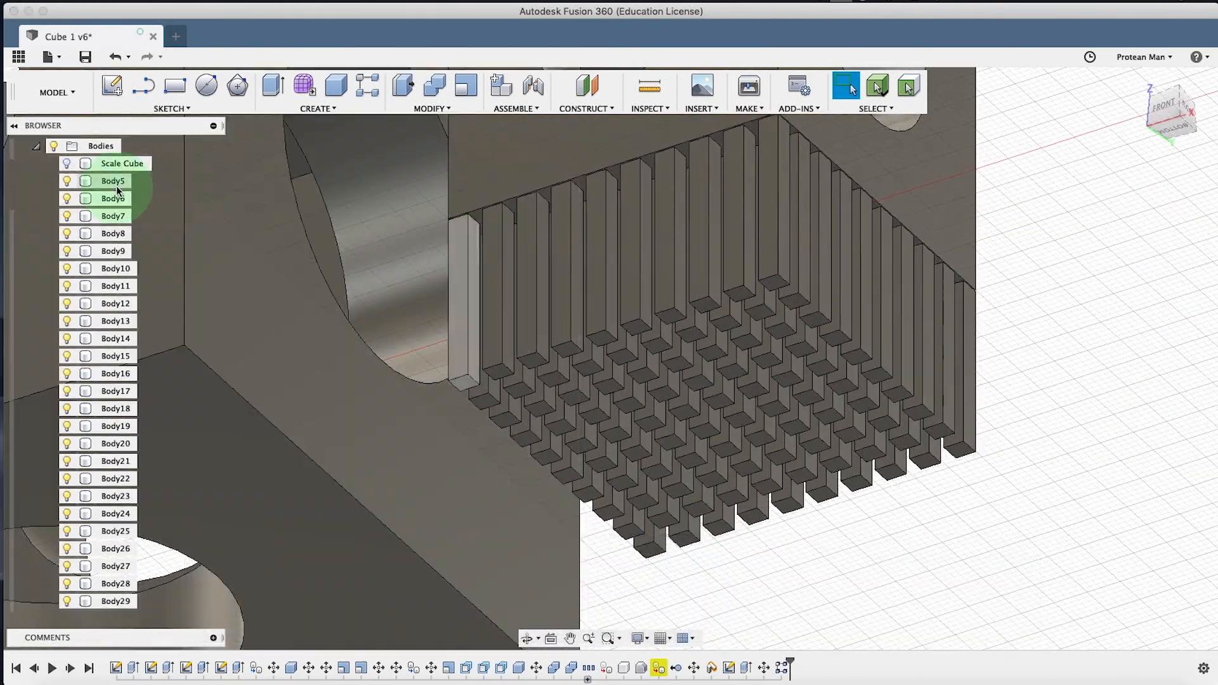
{"action": "left_click", "coordinate": [116, 183]}
{"action": "scroll", "coordinate": [116, 336], "scroll_direction": "down", "scroll_amount": 3}
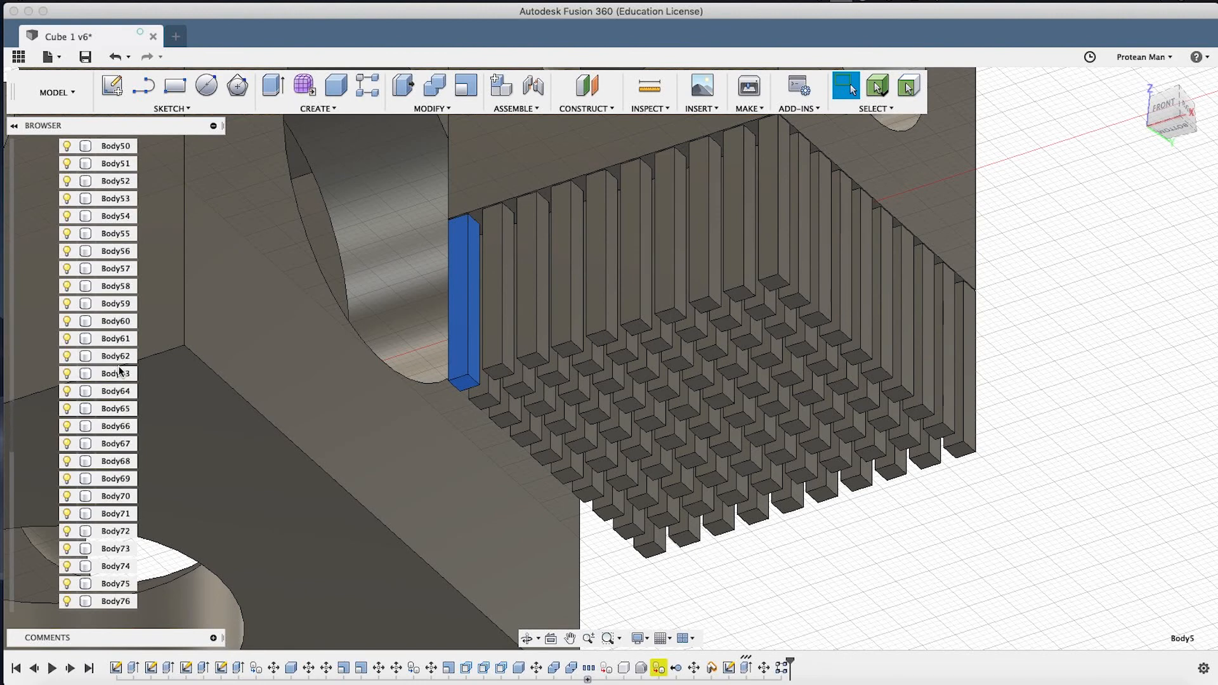
{"action": "scroll", "coordinate": [122, 379], "scroll_direction": "down", "scroll_amount": 3}
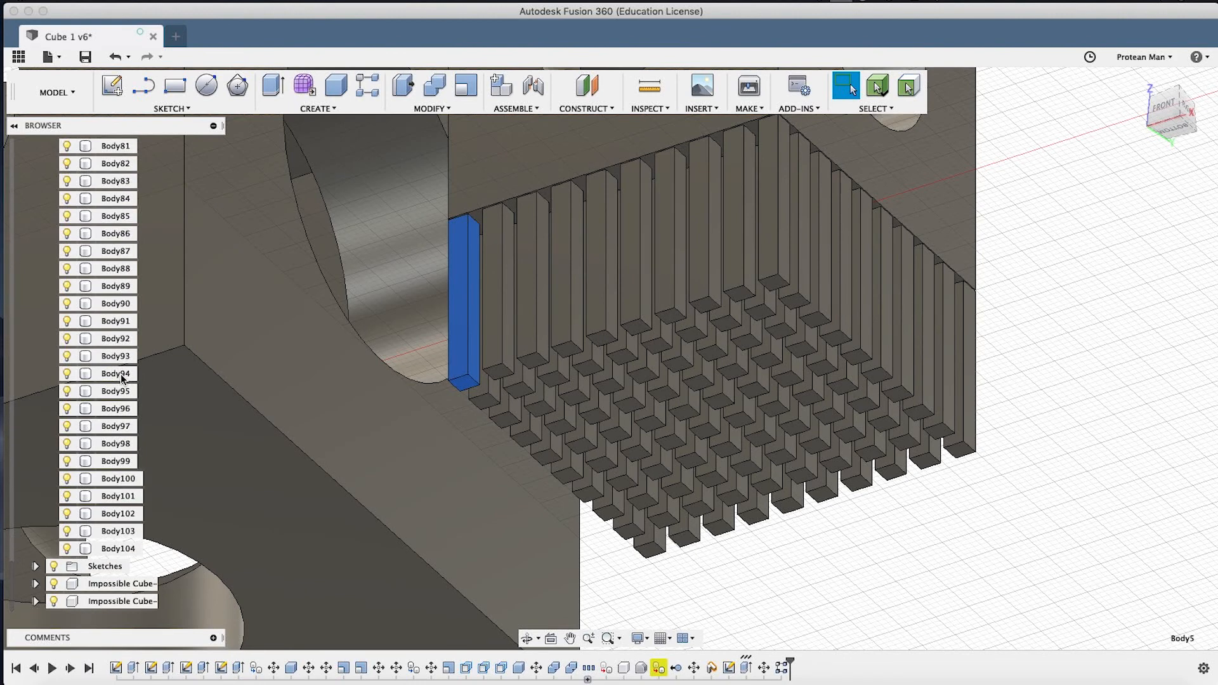
{"action": "left_click", "coordinate": [115, 549], "text": "shift"}
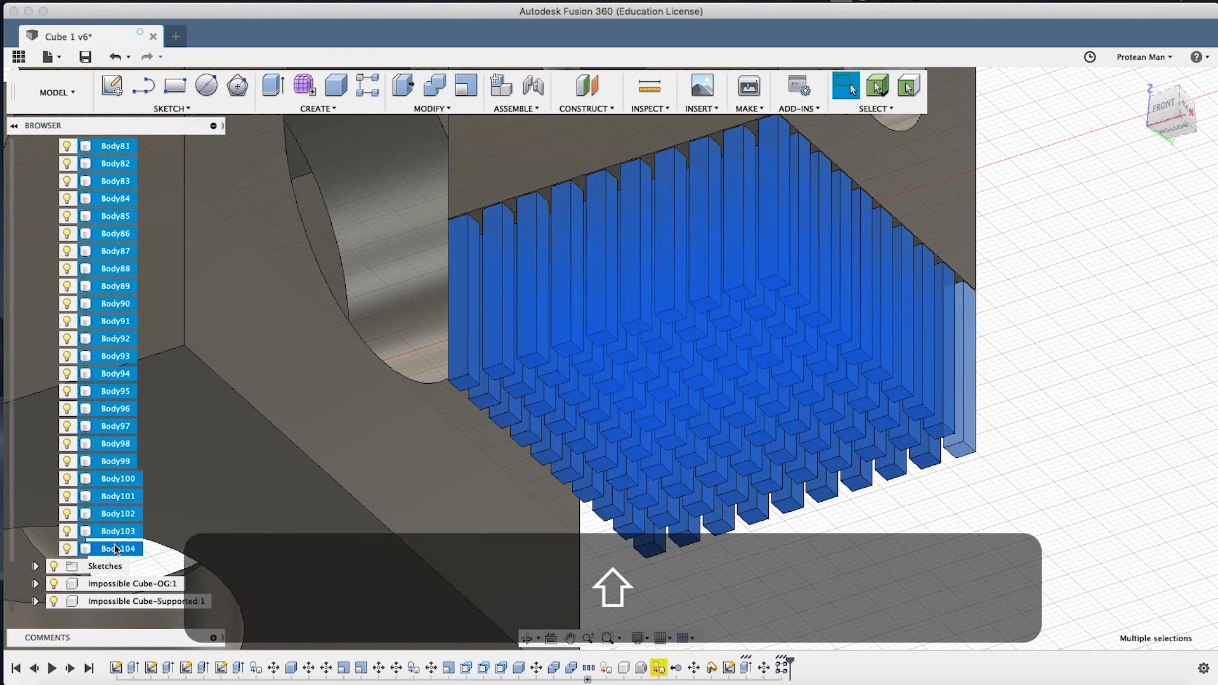
{"action": "scroll", "coordinate": [84, 264], "scroll_direction": "up", "scroll_amount": 5}
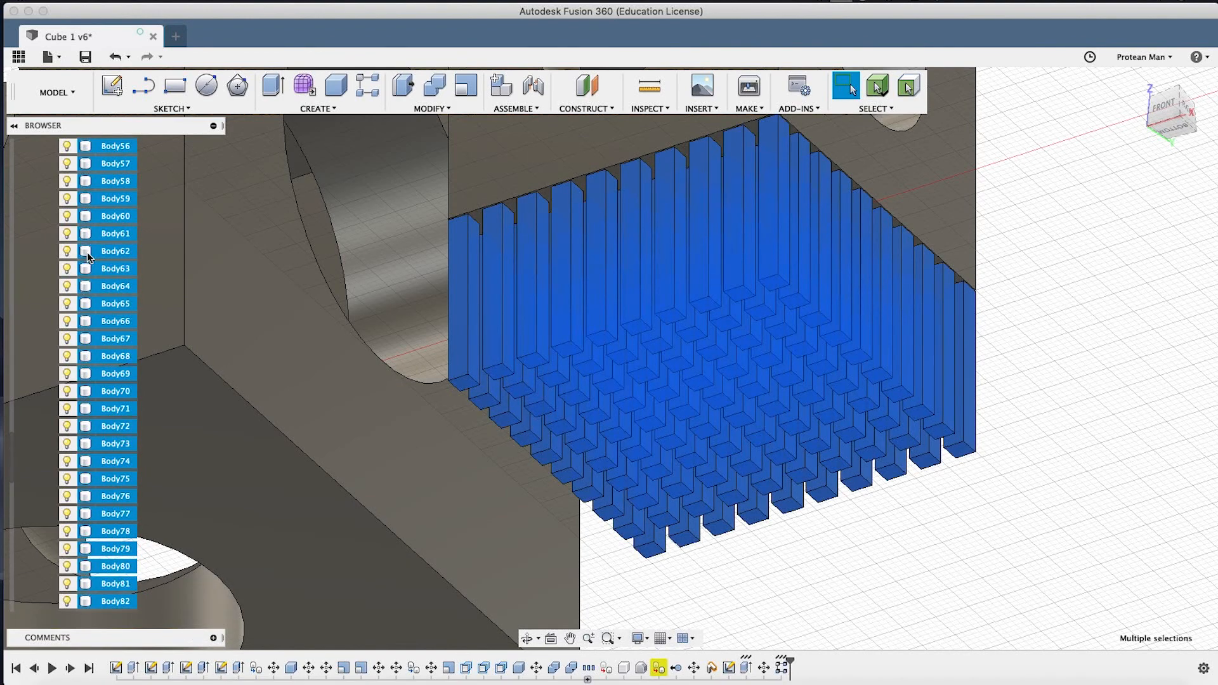
{"action": "scroll", "coordinate": [89, 251], "scroll_direction": "up", "scroll_amount": 15}
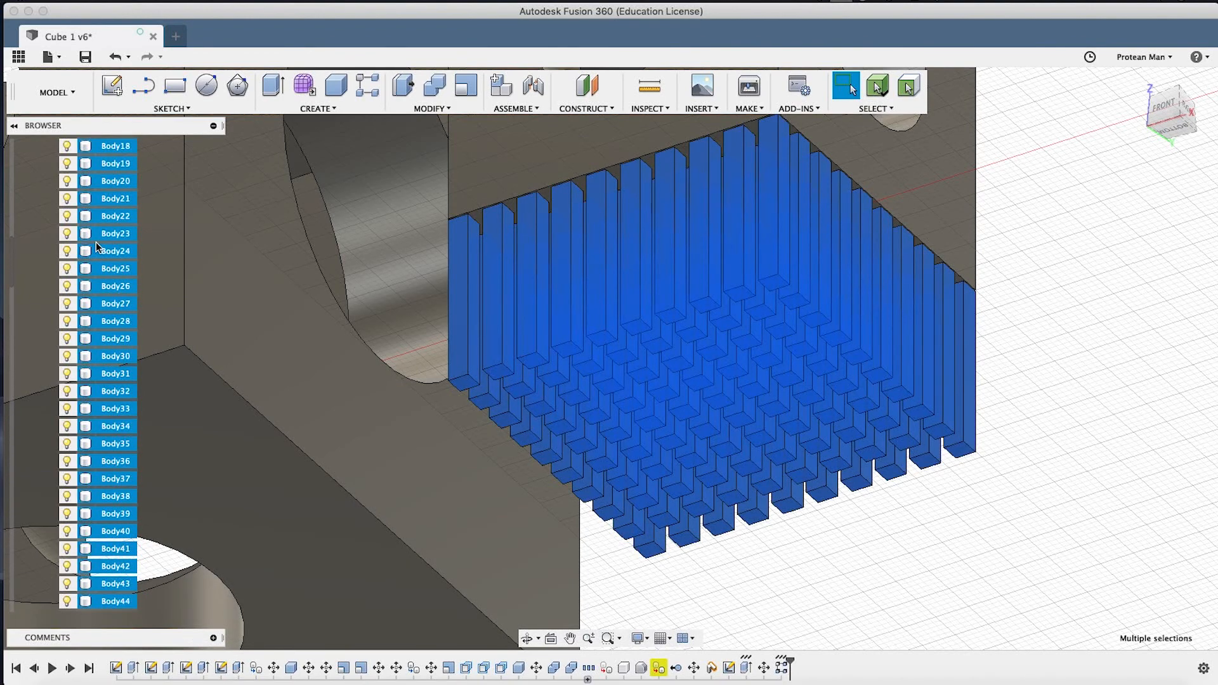
{"action": "scroll", "coordinate": [98, 246], "scroll_direction": "up", "scroll_amount": 4}
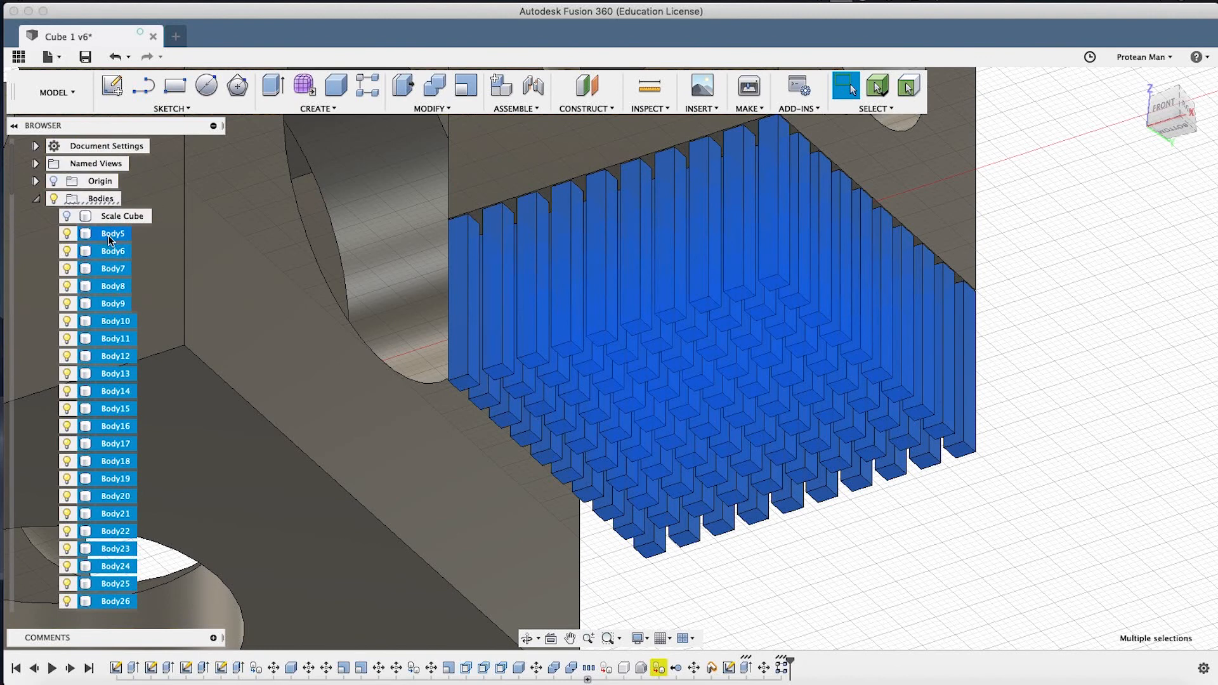
{"action": "right_click", "coordinate": [111, 237]}
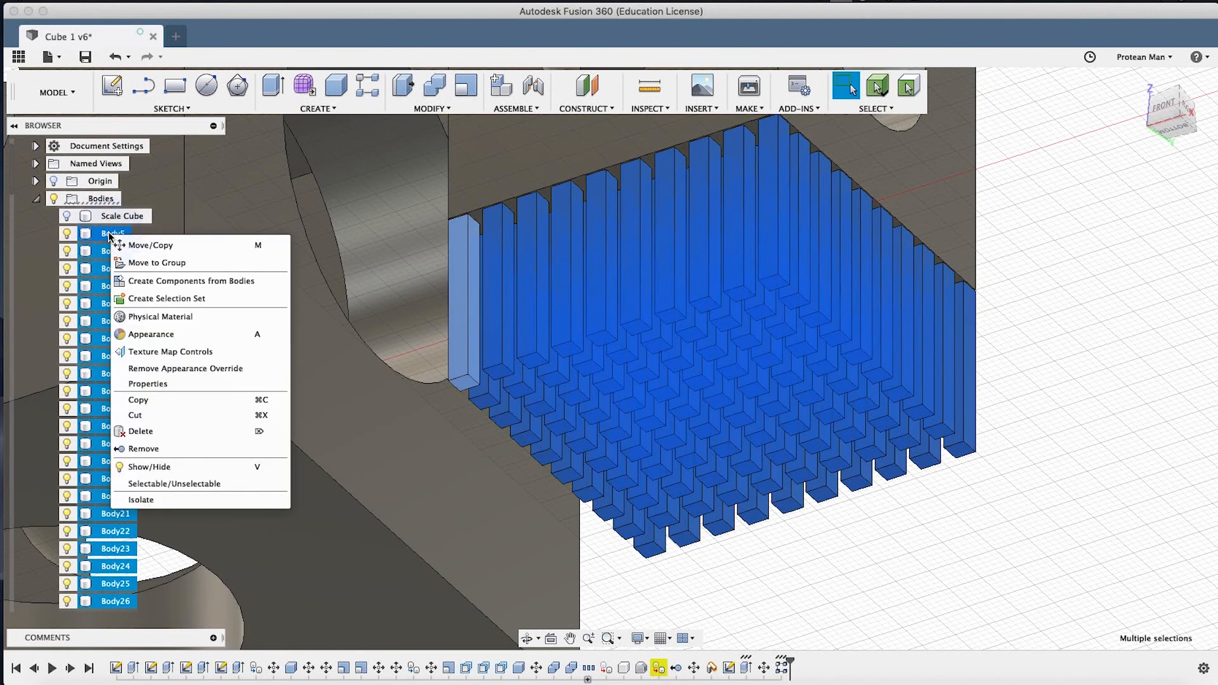
{"action": "left_click", "coordinate": [135, 265]}
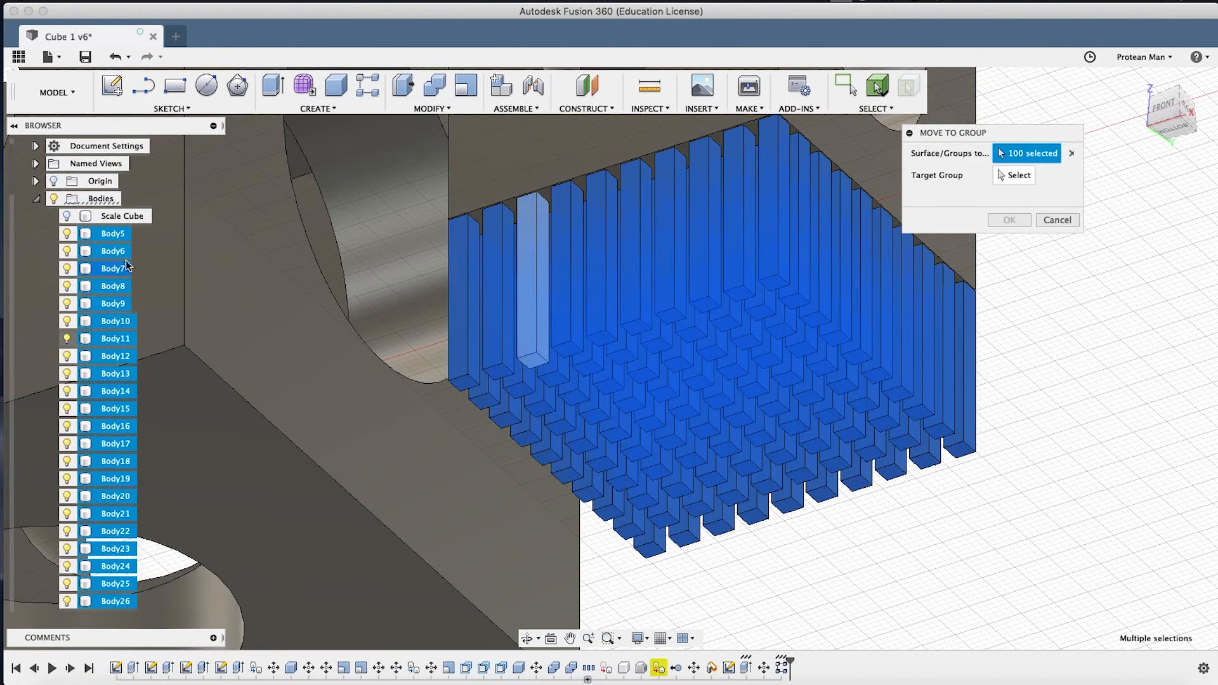
{"action": "left_click", "coordinate": [1057, 219]}
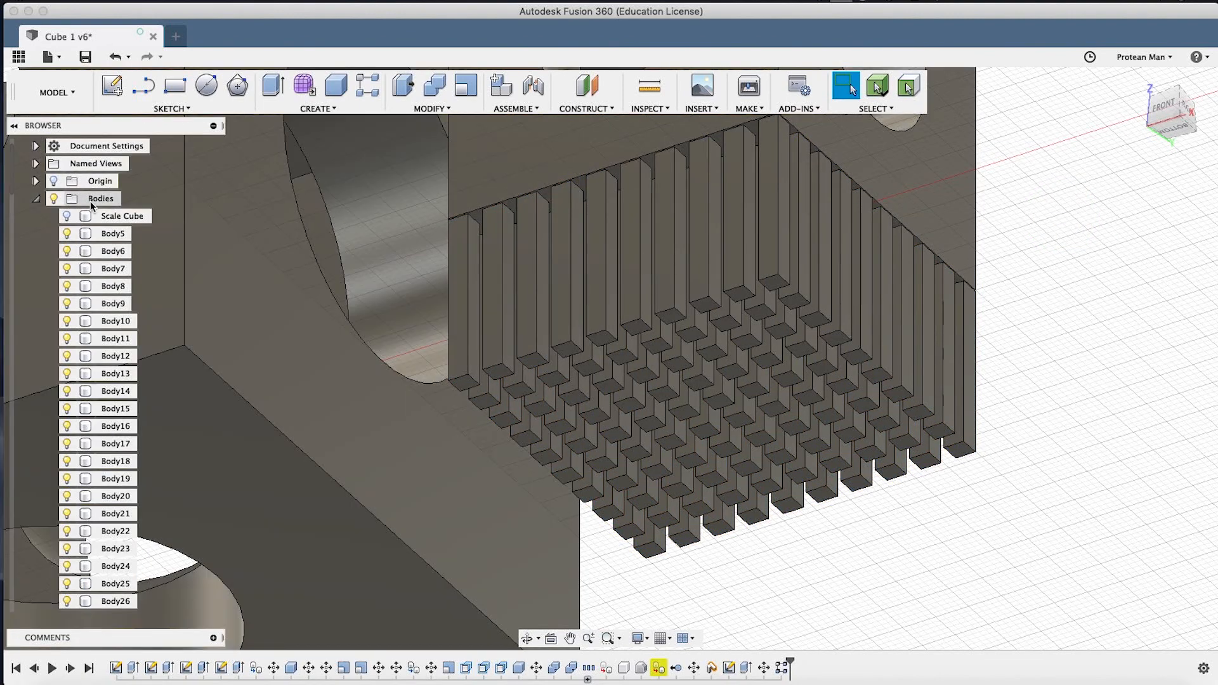
Create a new group in the Bodies folder and name it Support Towers.
{"action": "right_click", "coordinate": [94, 201]}
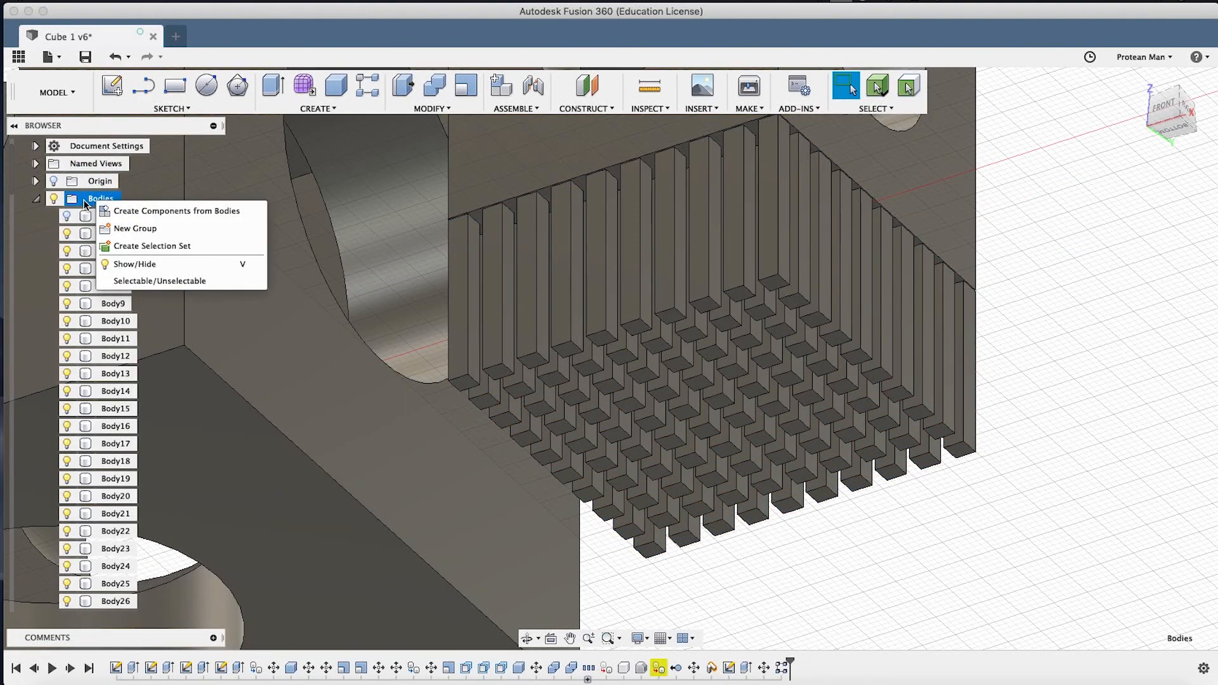
{"action": "left_click", "coordinate": [1132, 340]}
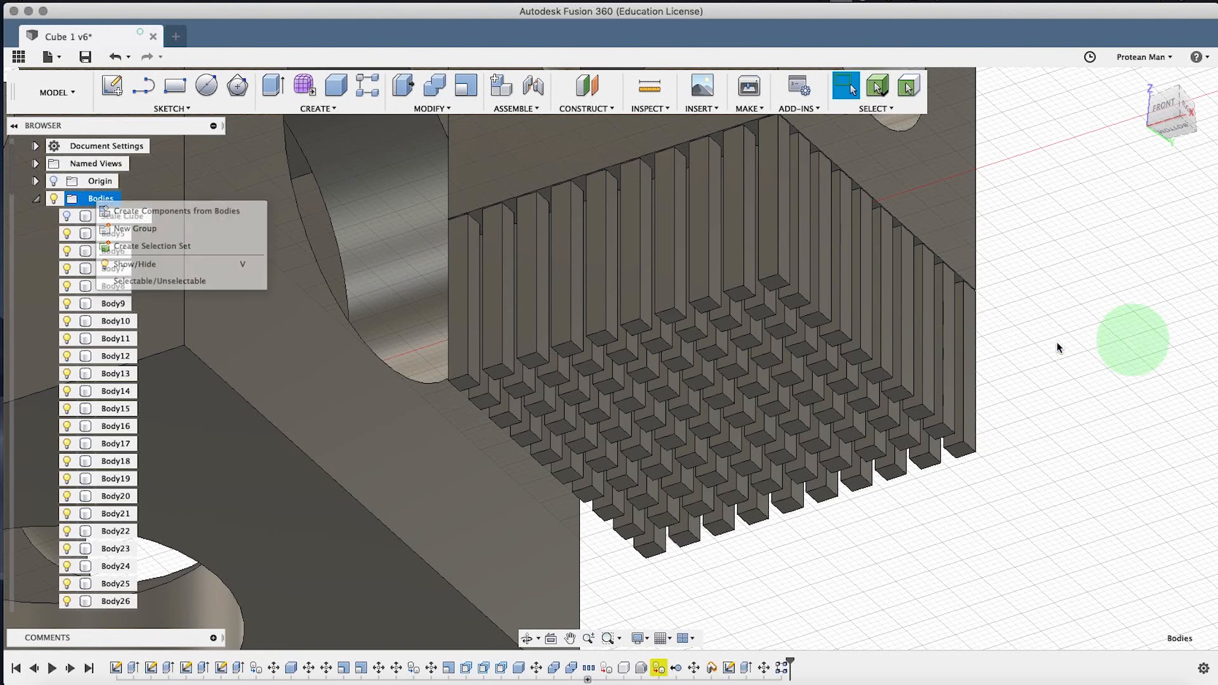
{"action": "right_click", "coordinate": [123, 196]}
{"action": "left_click", "coordinate": [146, 227]}
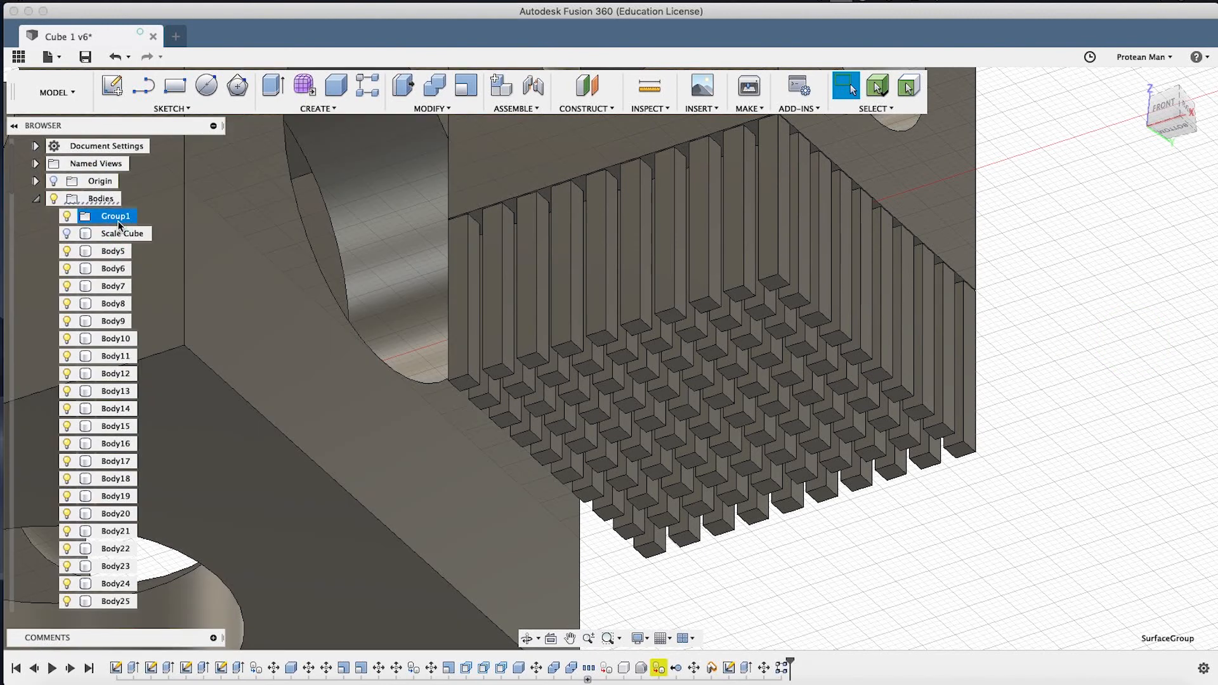
{"action": "key", "text": "shift"}
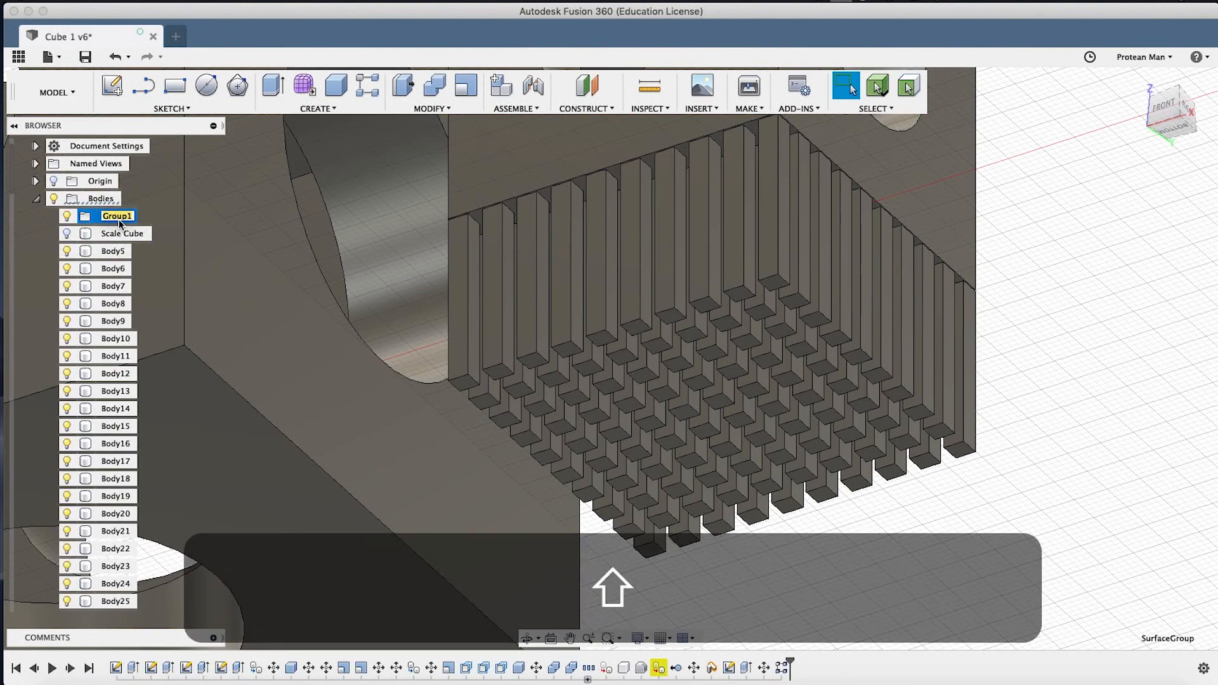
{"action": "type", "text": "Supp"}
{"action": "key", "text": "BackSpace"}
{"action": "key", "text": "BackSpace"}
{"action": "key", "text": "BackSpace"}
{"action": "type", "text": "upport Towers"}
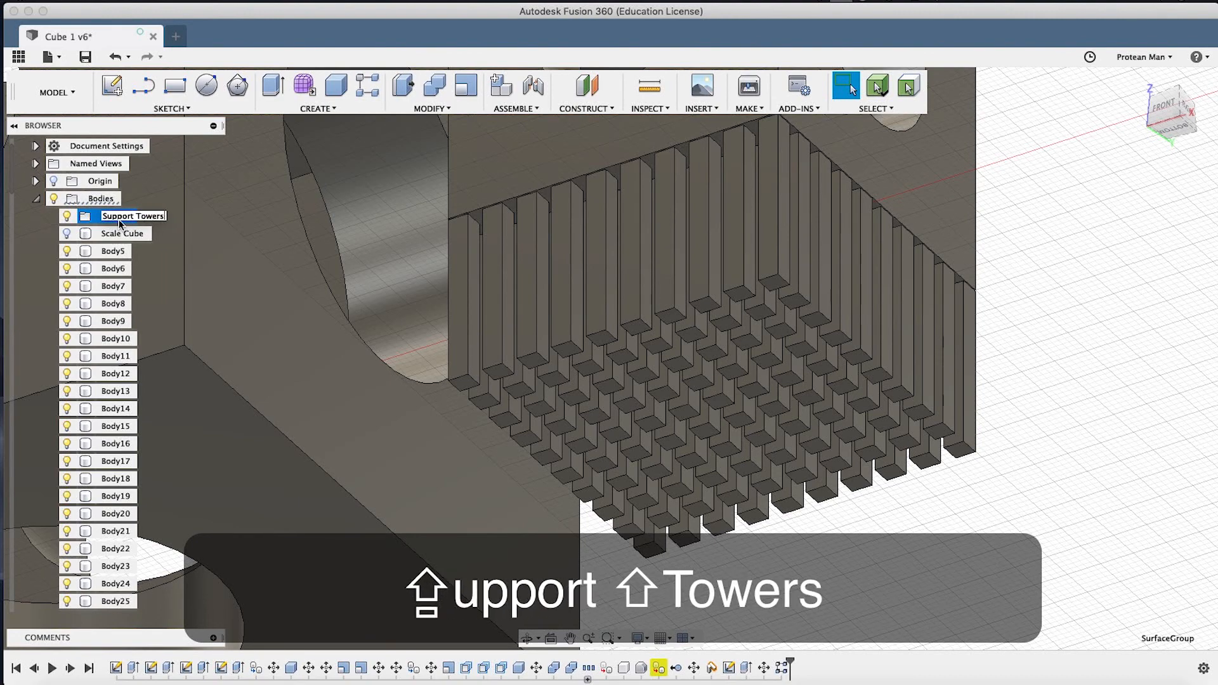
{"action": "key", "text": "Return"}
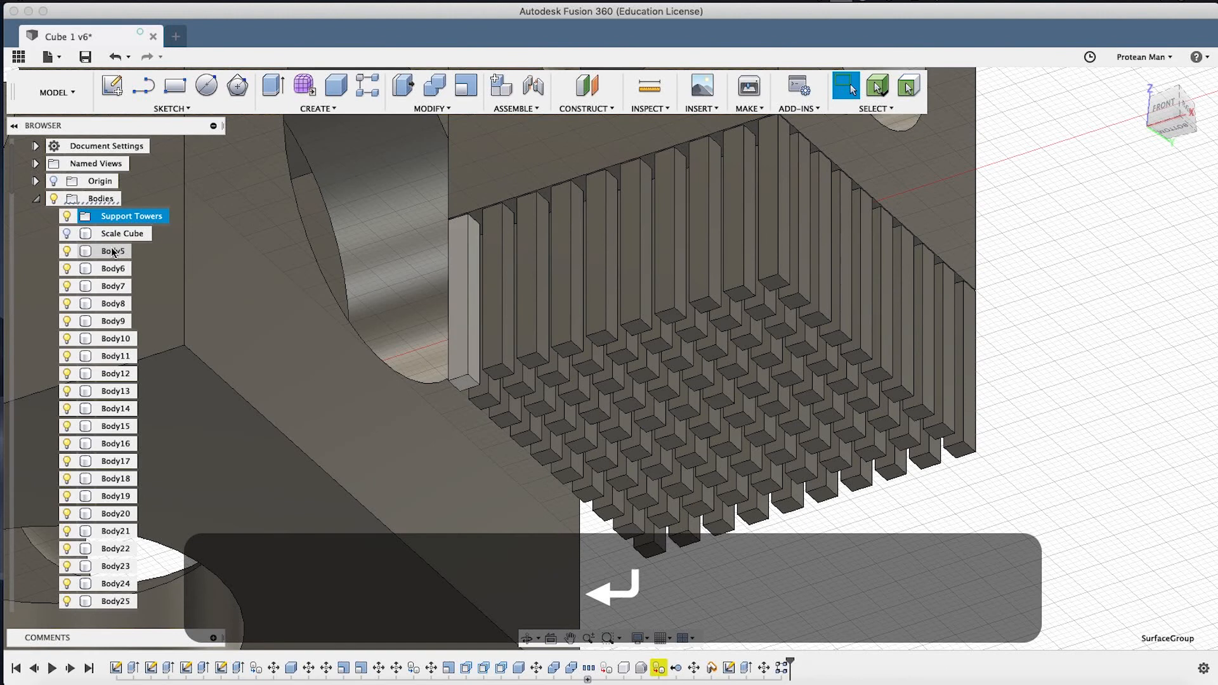
Select all the column bodies from Body5 through Body104 and move them into the Support Towers group.
{"action": "left_click", "coordinate": [113, 251]}
{"action": "scroll", "coordinate": [114, 272], "scroll_direction": "down", "scroll_amount": 5}
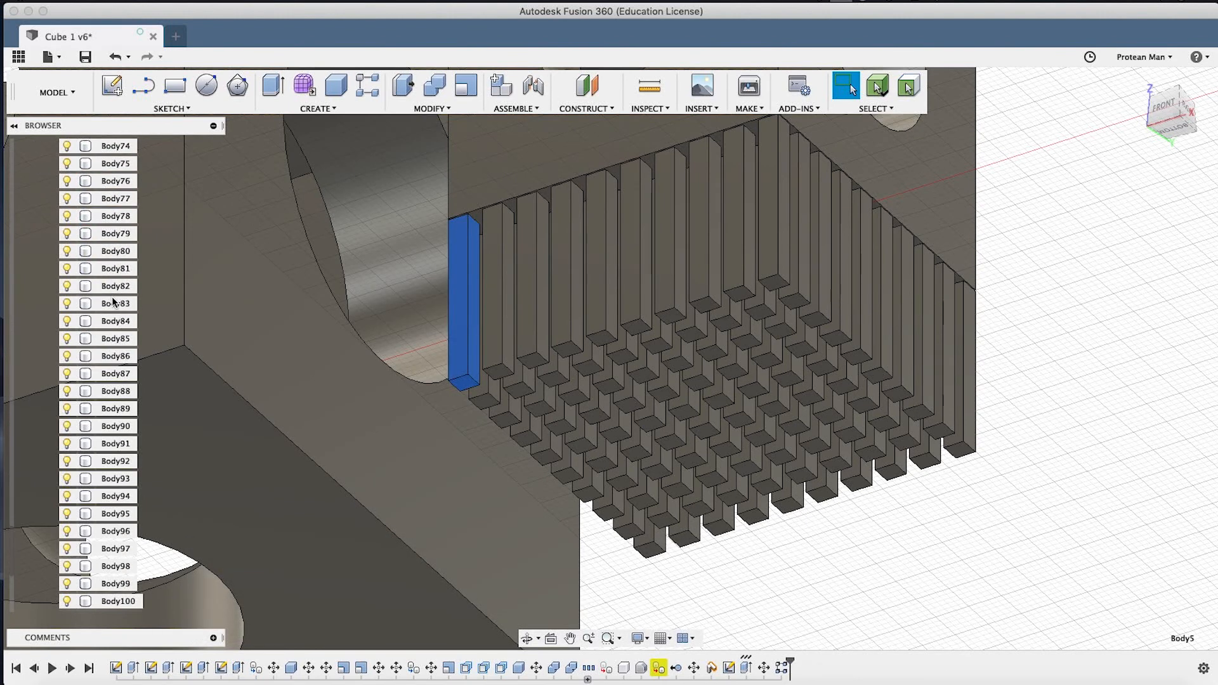
{"action": "scroll", "coordinate": [113, 304], "scroll_direction": "down", "scroll_amount": 5}
{"action": "left_click", "coordinate": [114, 567], "text": "shift"}
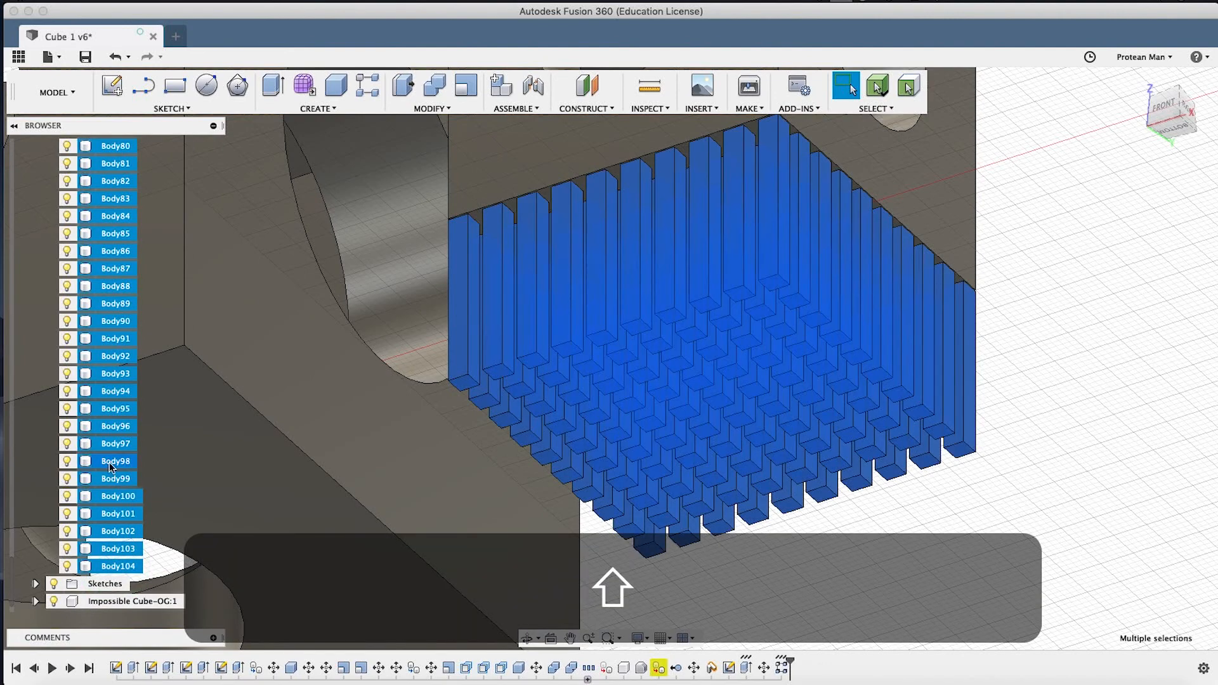
{"action": "scroll", "coordinate": [110, 365], "scroll_direction": "up", "scroll_amount": 2}
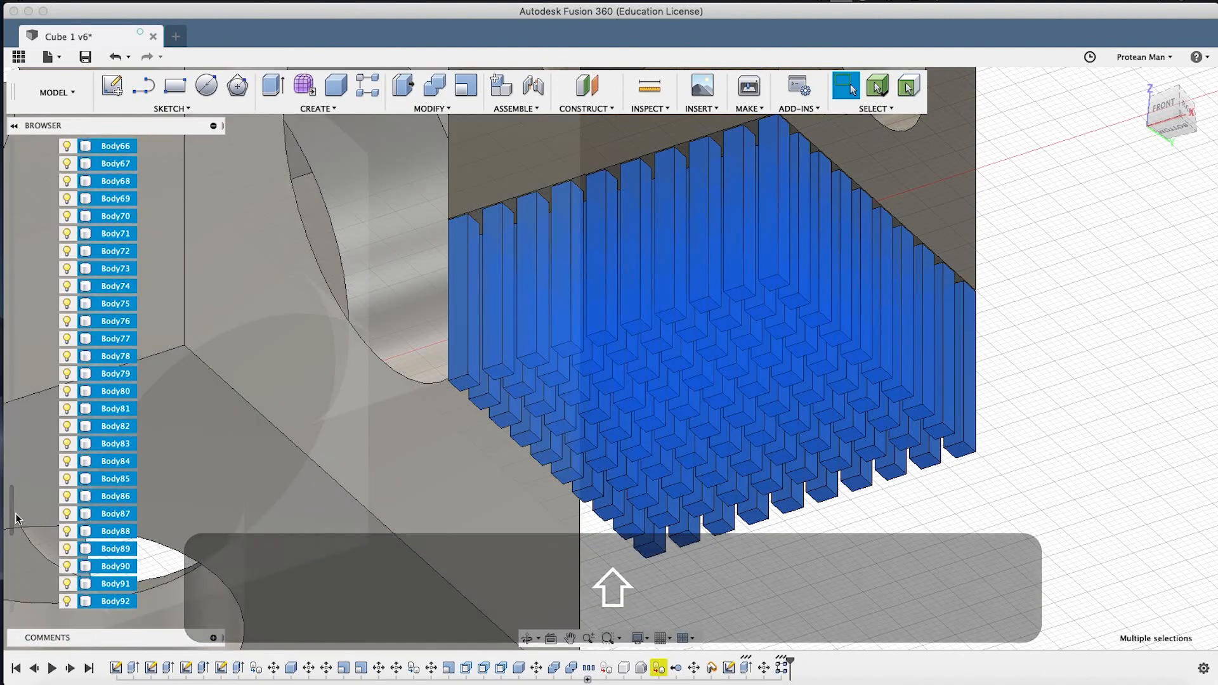
{"action": "left_click_drag", "start_coordinate": [11, 513], "coordinate": [3, 193]}
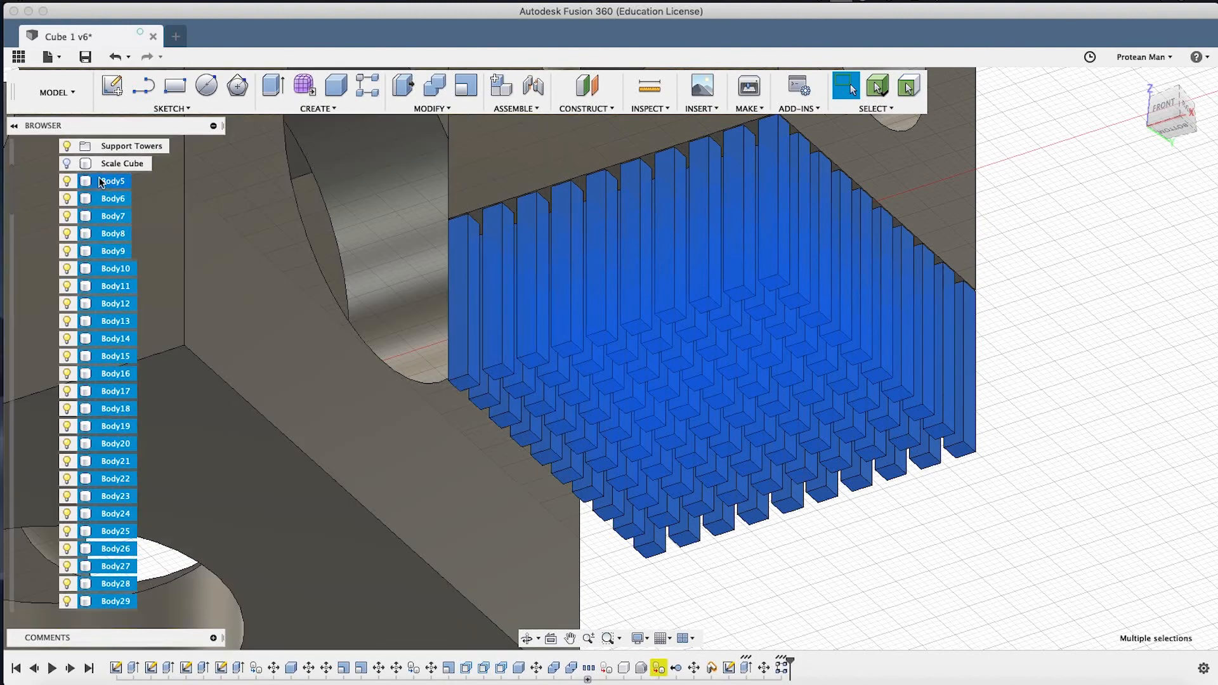
{"action": "left_click_drag", "start_coordinate": [110, 185], "coordinate": [117, 148]}
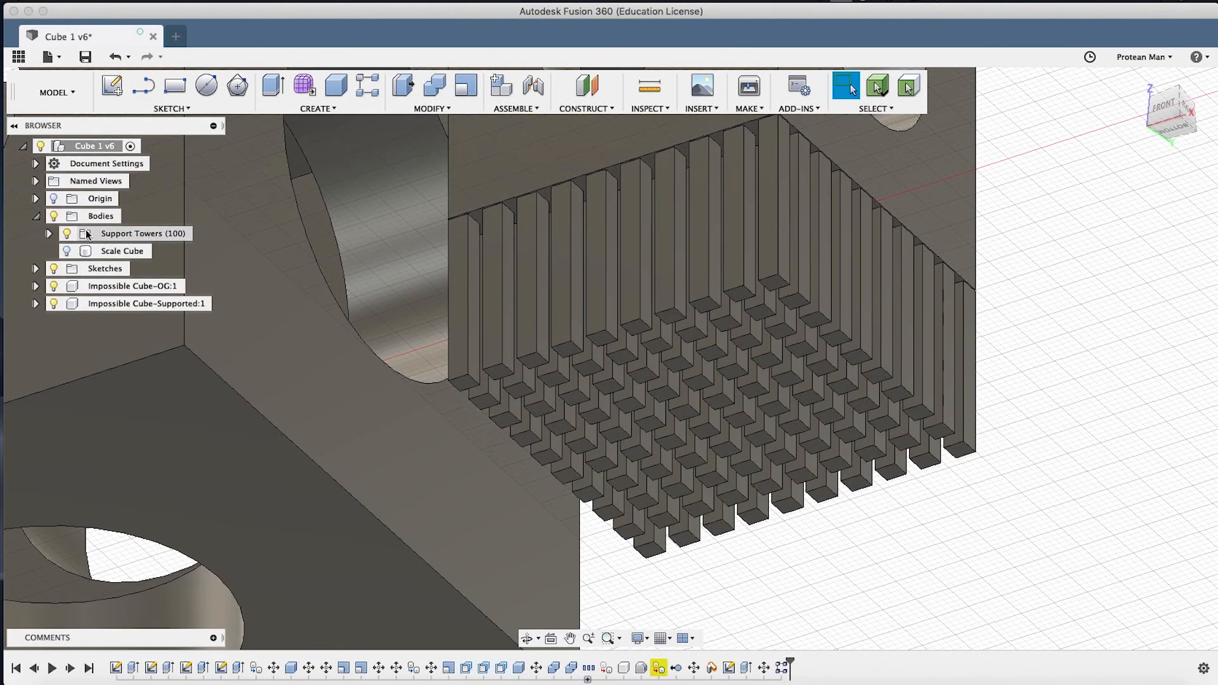
Examine the Support Towers group by highlighting it as a whole and listing its bodies, including Body6.
{"action": "left_click", "coordinate": [127, 233]}
{"action": "left_click", "coordinate": [1122, 357]}
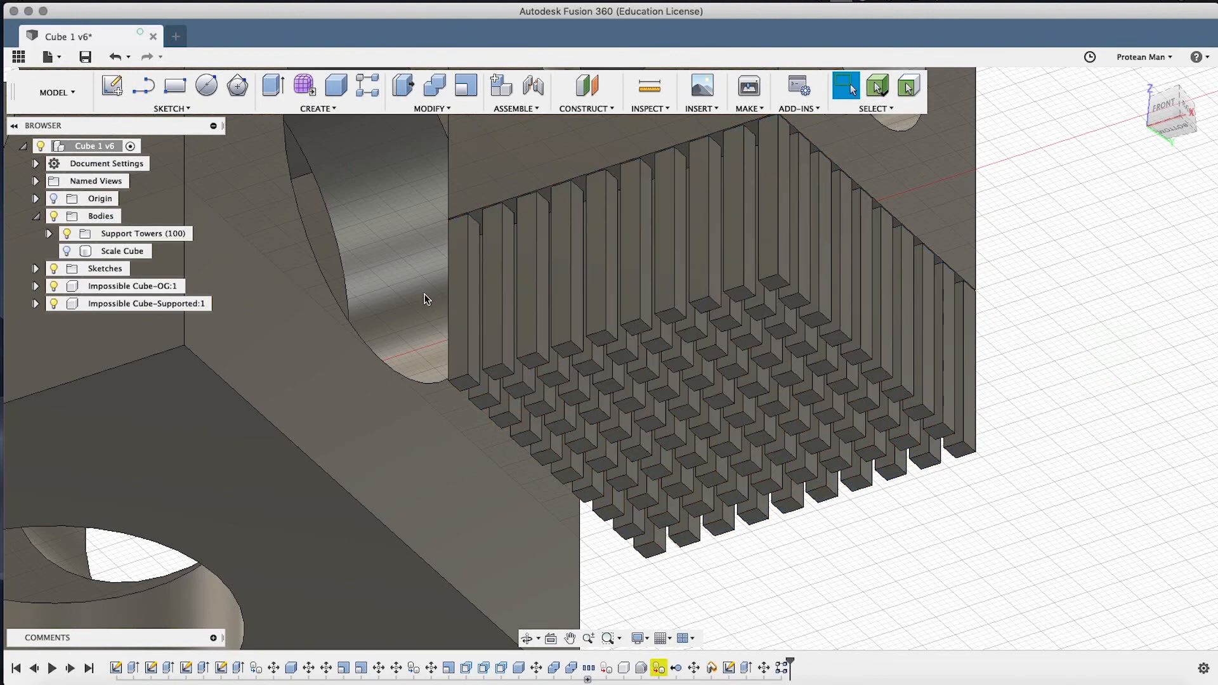
{"action": "left_click", "coordinate": [114, 237]}
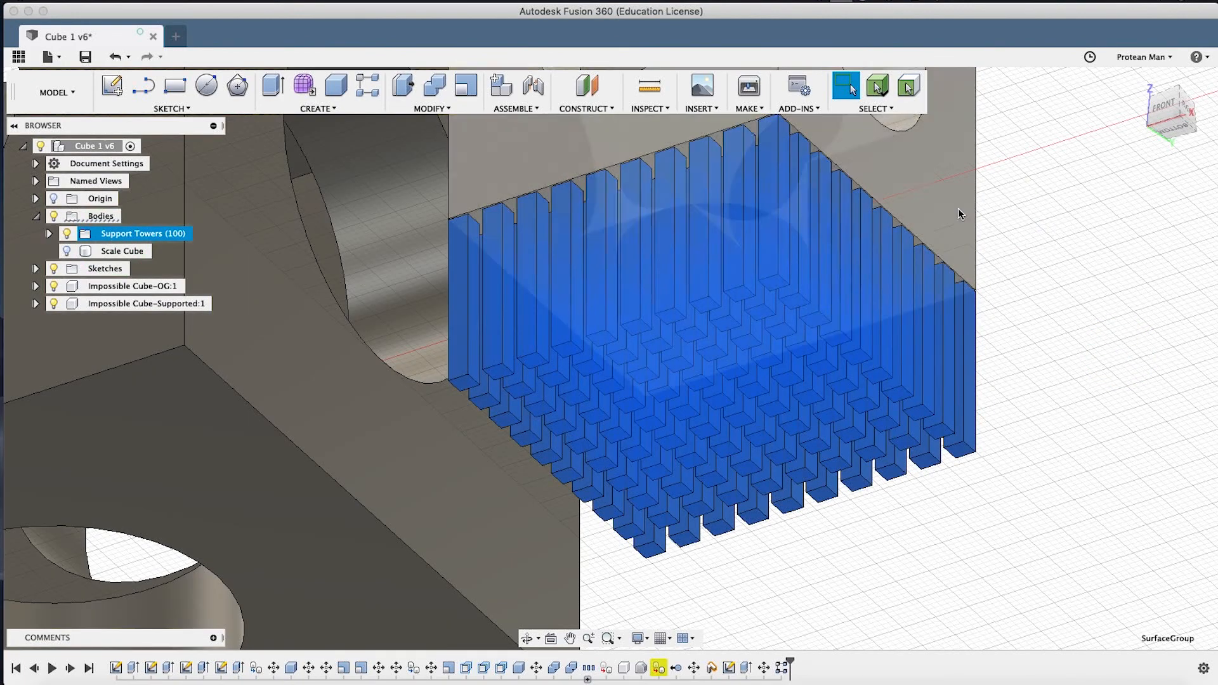
{"action": "left_click", "coordinate": [1036, 217]}
{"action": "left_click", "coordinate": [50, 234]}
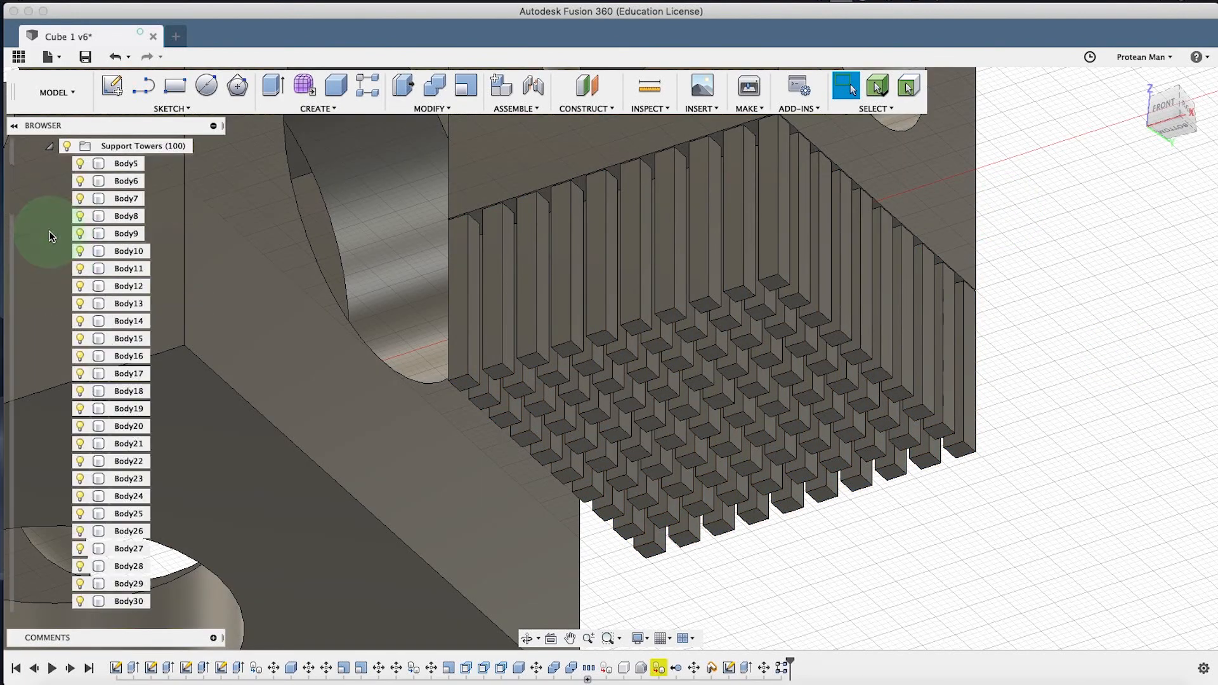
{"action": "left_click", "coordinate": [115, 178]}
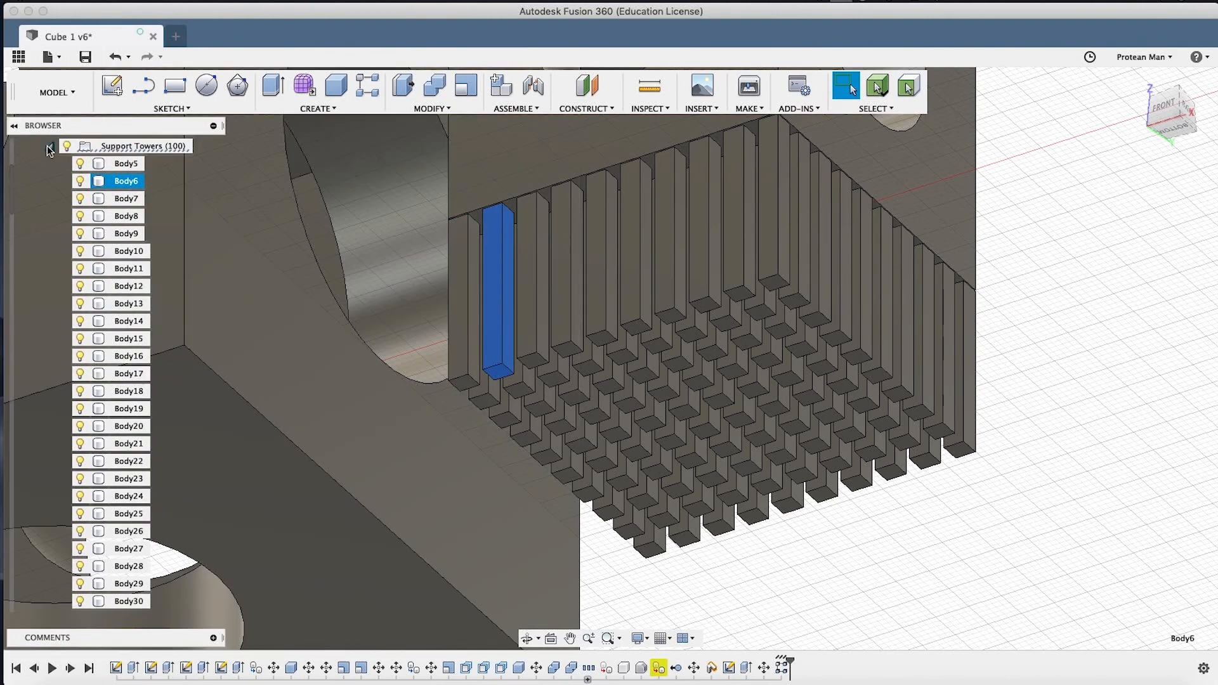
{"action": "left_click", "coordinate": [49, 146]}
{"action": "left_click", "coordinate": [111, 237]}
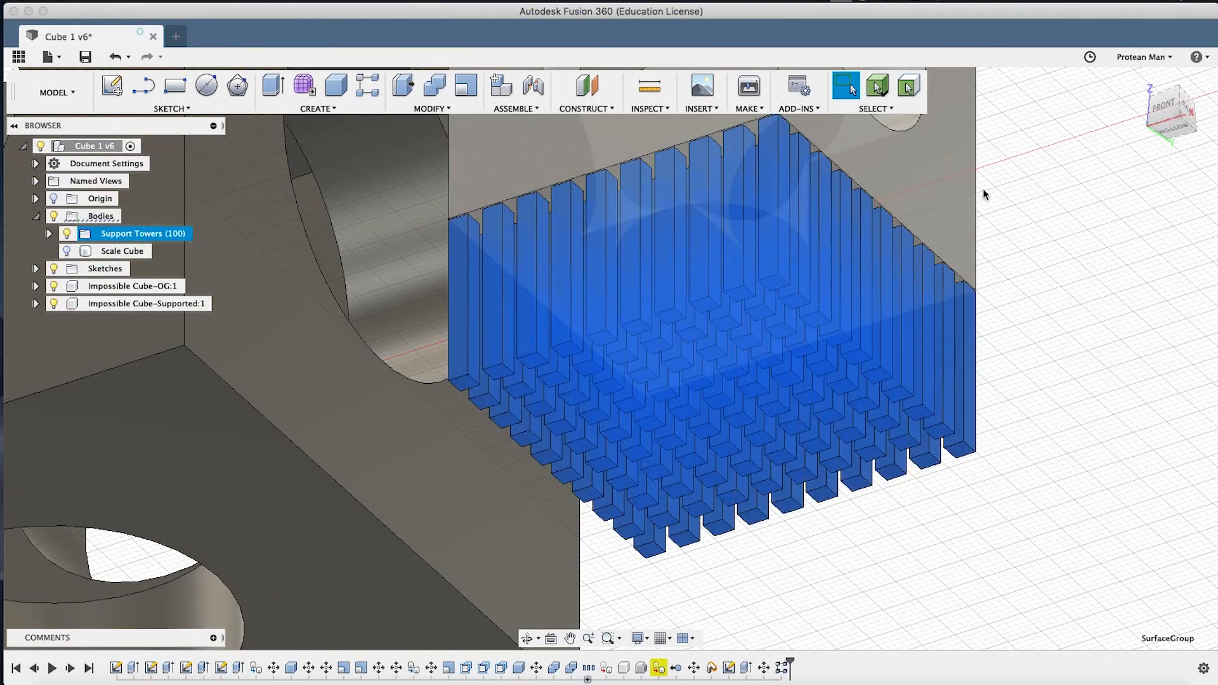
{"action": "left_click", "coordinate": [1014, 177]}
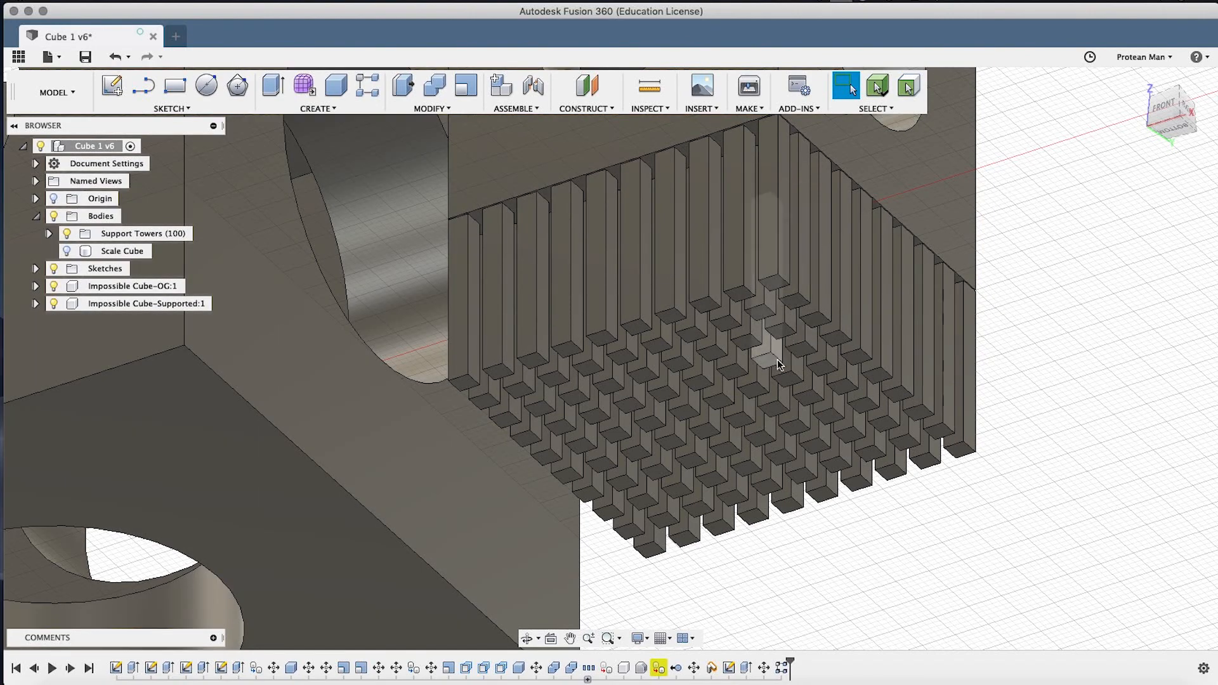
Move the inner cube -100 mm in X so that it sits inside the outer cube.
{"action": "middle_click_drag", "start_coordinate": [770, 345], "coordinate": [787, 369], "text": "shift"}
{"action": "scroll", "coordinate": [768, 364], "scroll_direction": "down", "scroll_amount": 8}
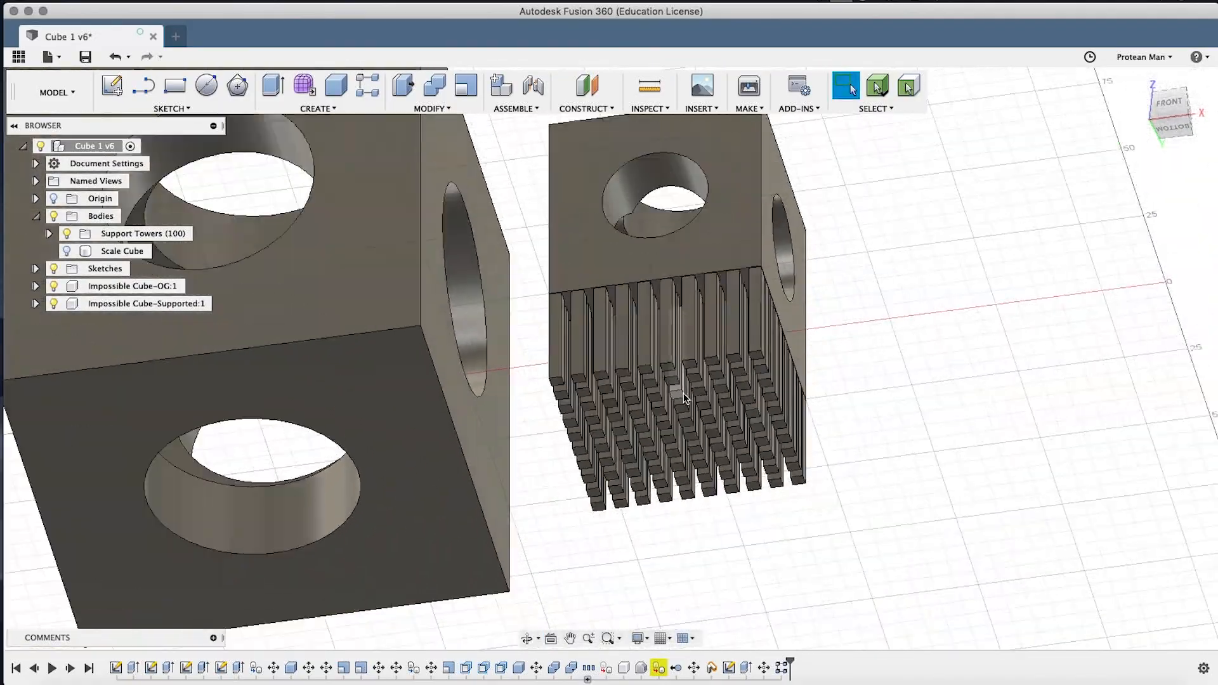
{"action": "scroll", "coordinate": [651, 412], "scroll_direction": "up", "scroll_amount": 4}
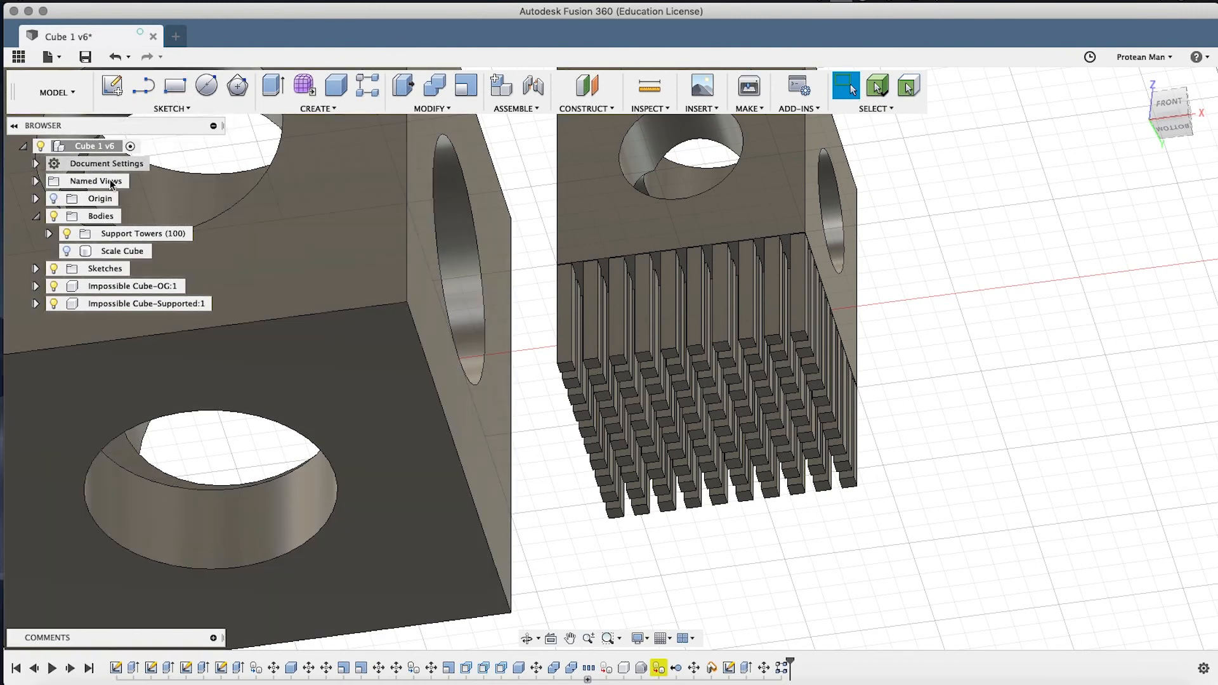
{"action": "left_click", "coordinate": [103, 234]}
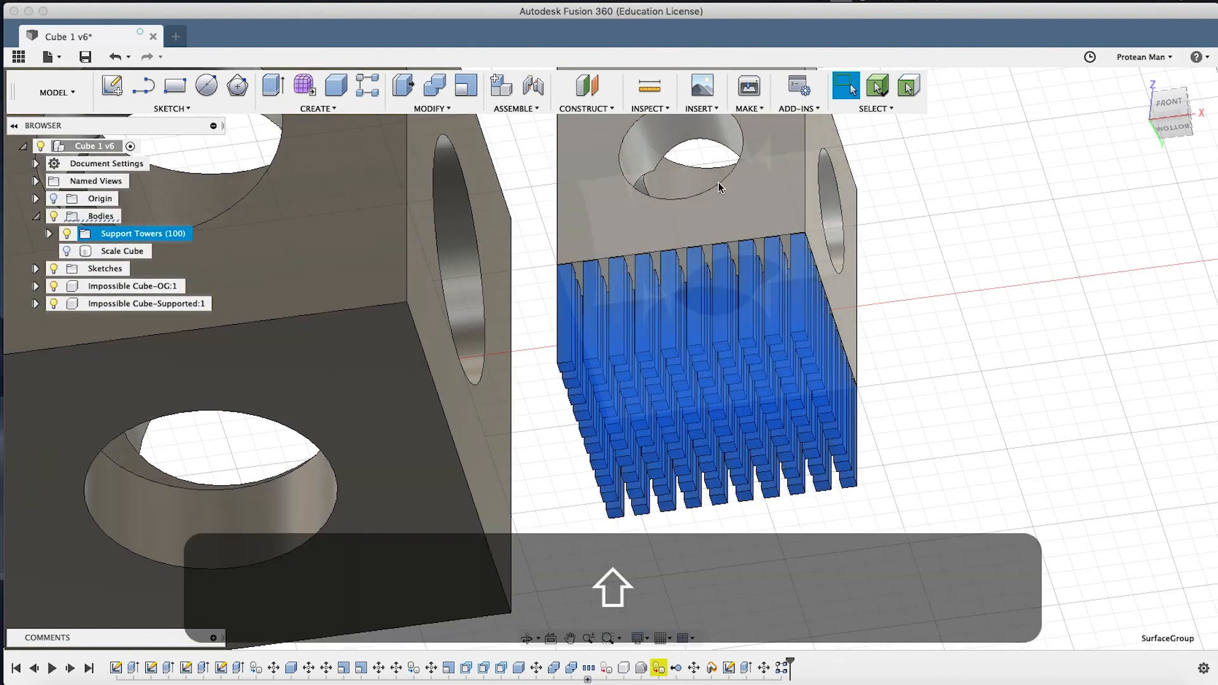
{"action": "left_click", "coordinate": [718, 190], "text": "shift"}
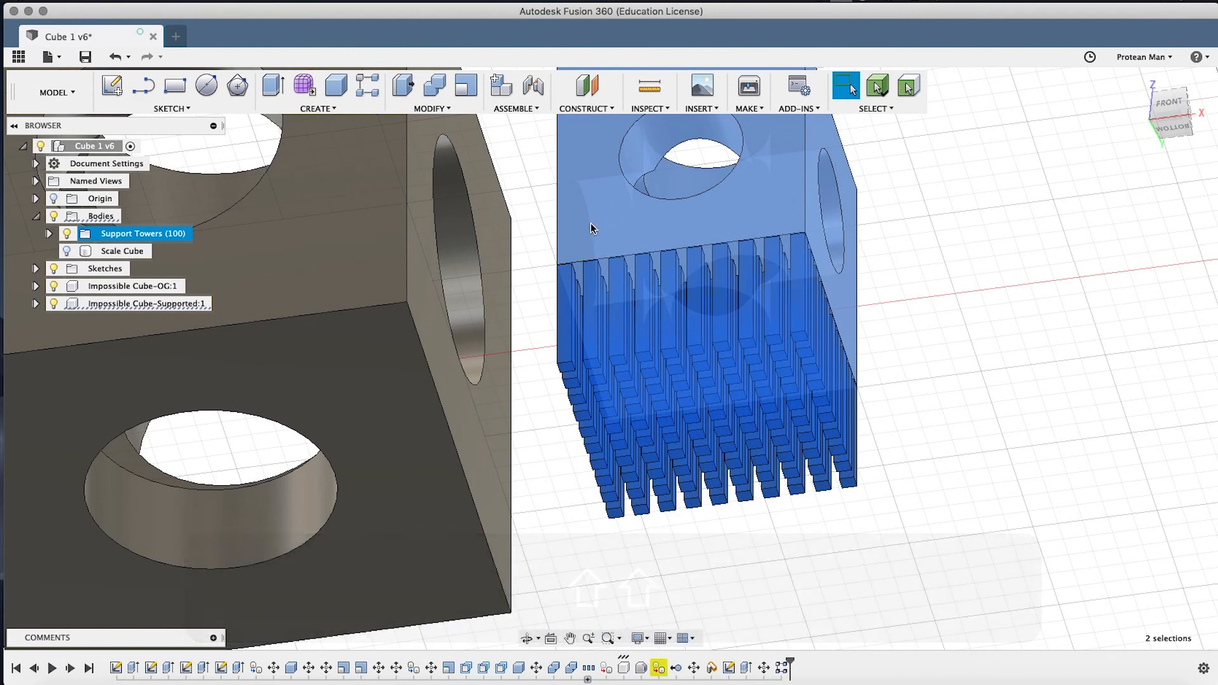
{"action": "key", "text": "m"}
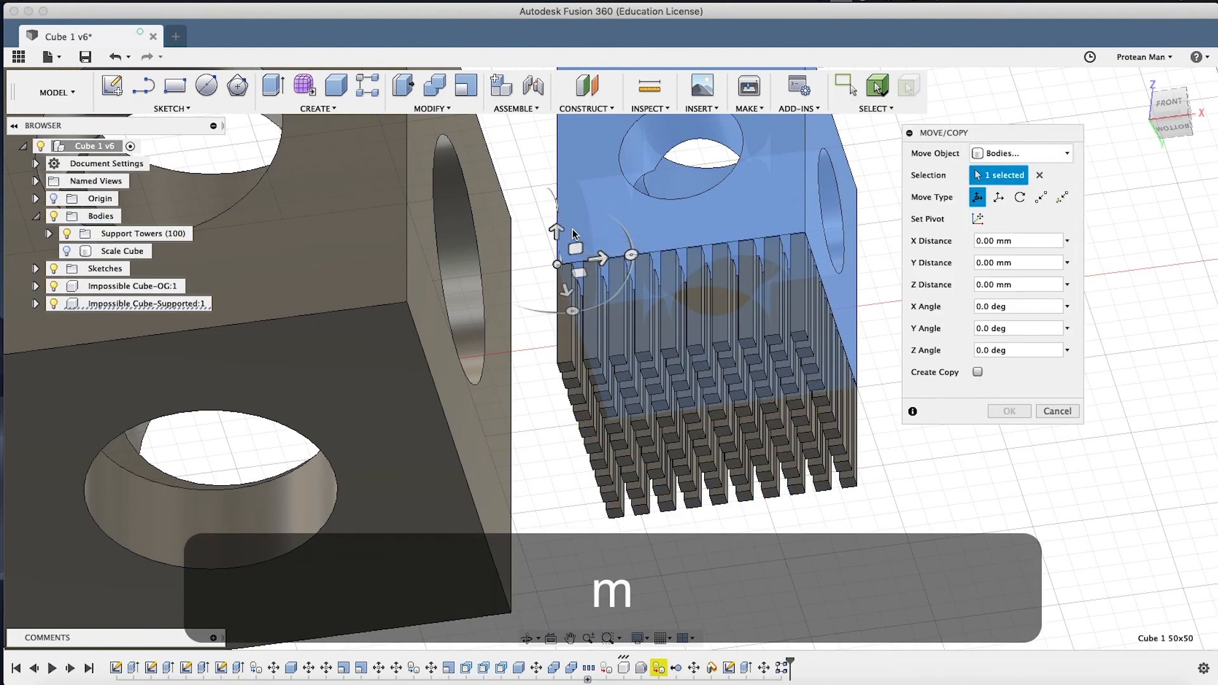
{"action": "left_click", "coordinate": [601, 260]}
{"action": "type", "text": "-"}
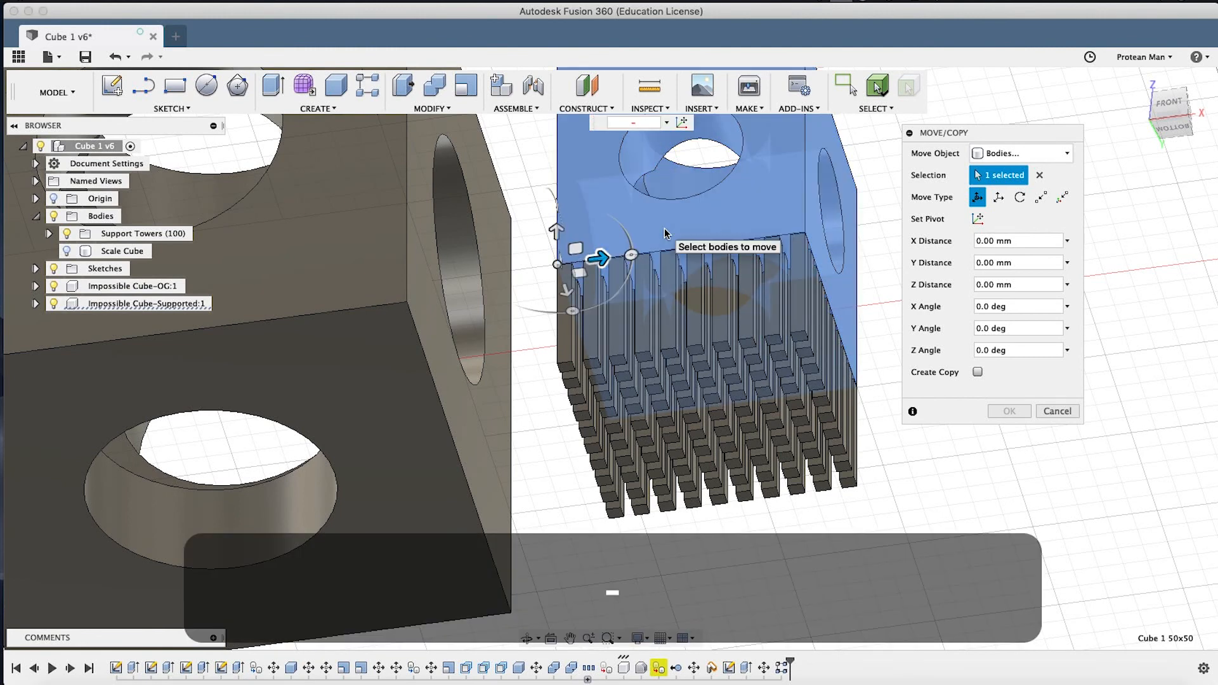
{"action": "type", "text": "100"}
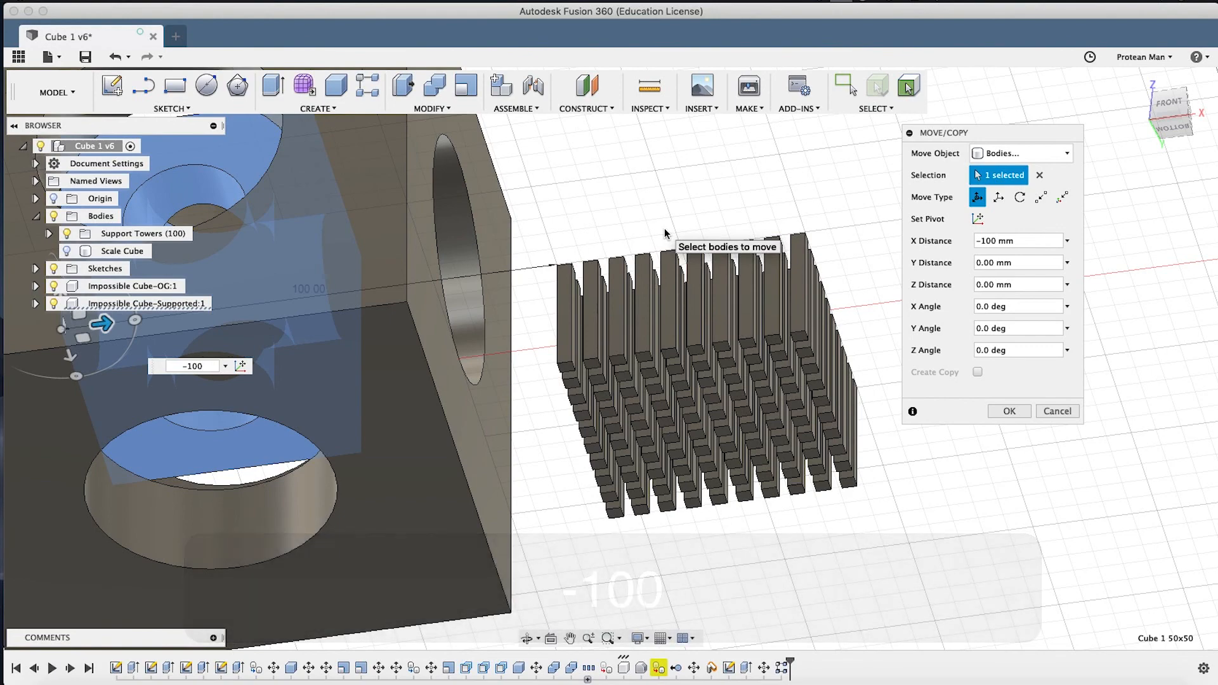
{"action": "key", "text": "Return"}
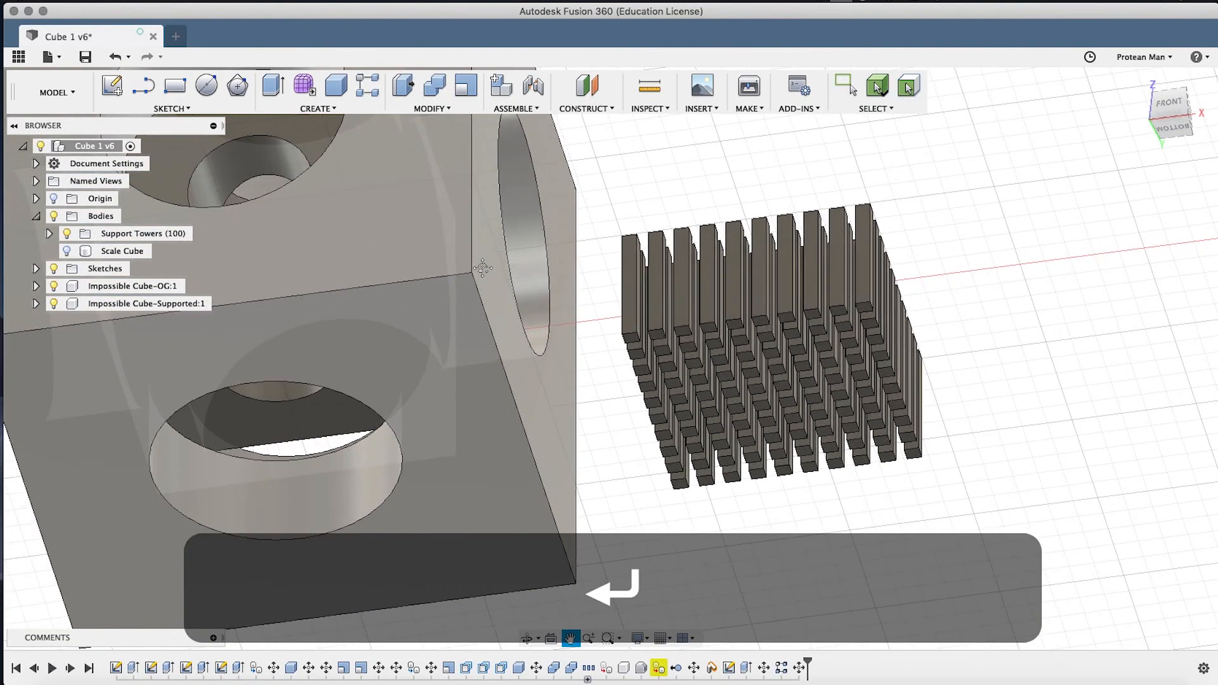
{"action": "left_click", "coordinate": [159, 233]}
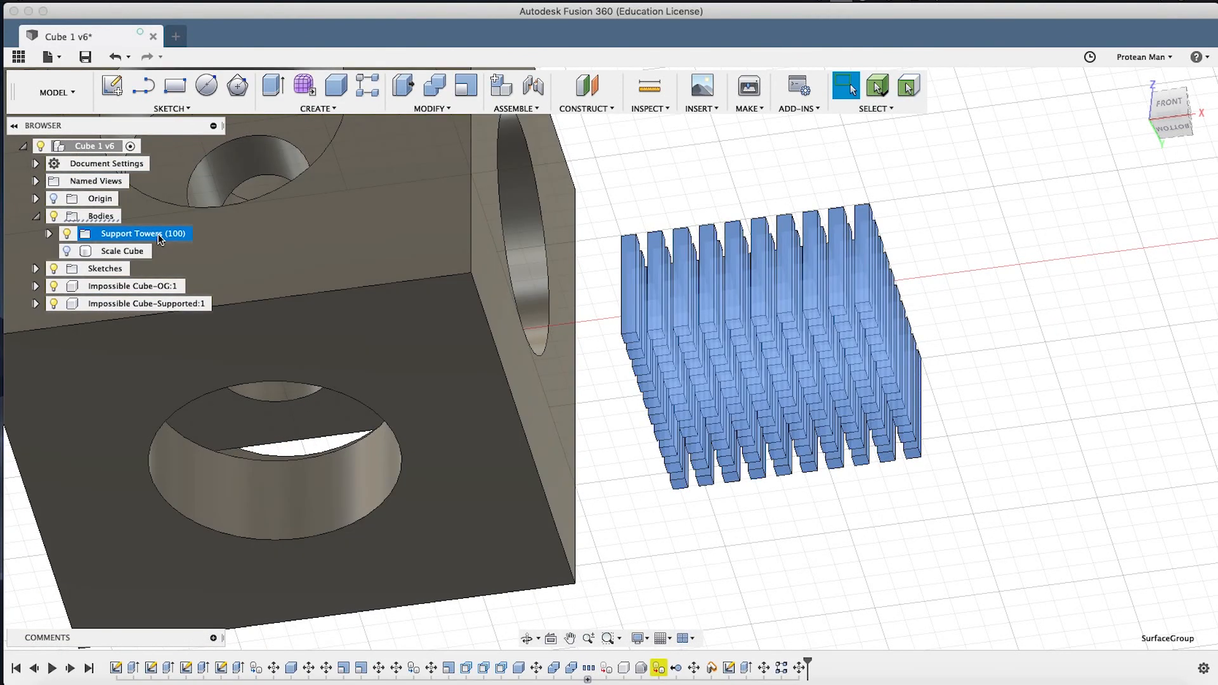
{"action": "key", "text": "m"}
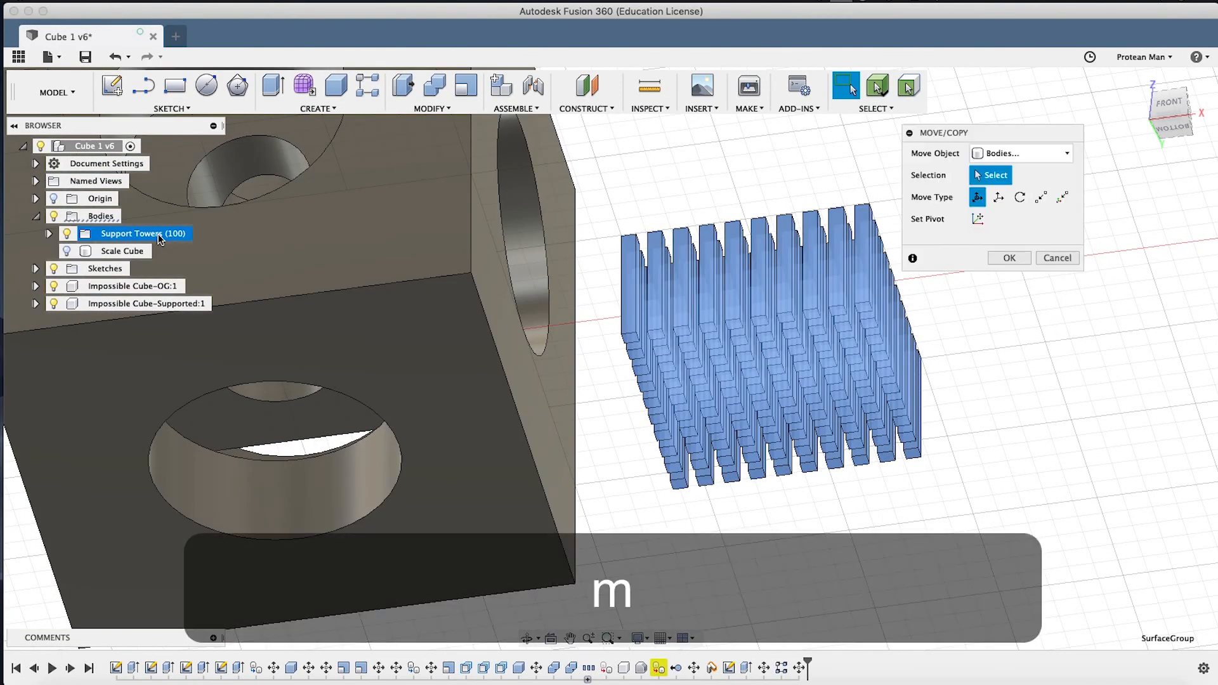
{"action": "left_click", "coordinate": [639, 324]}
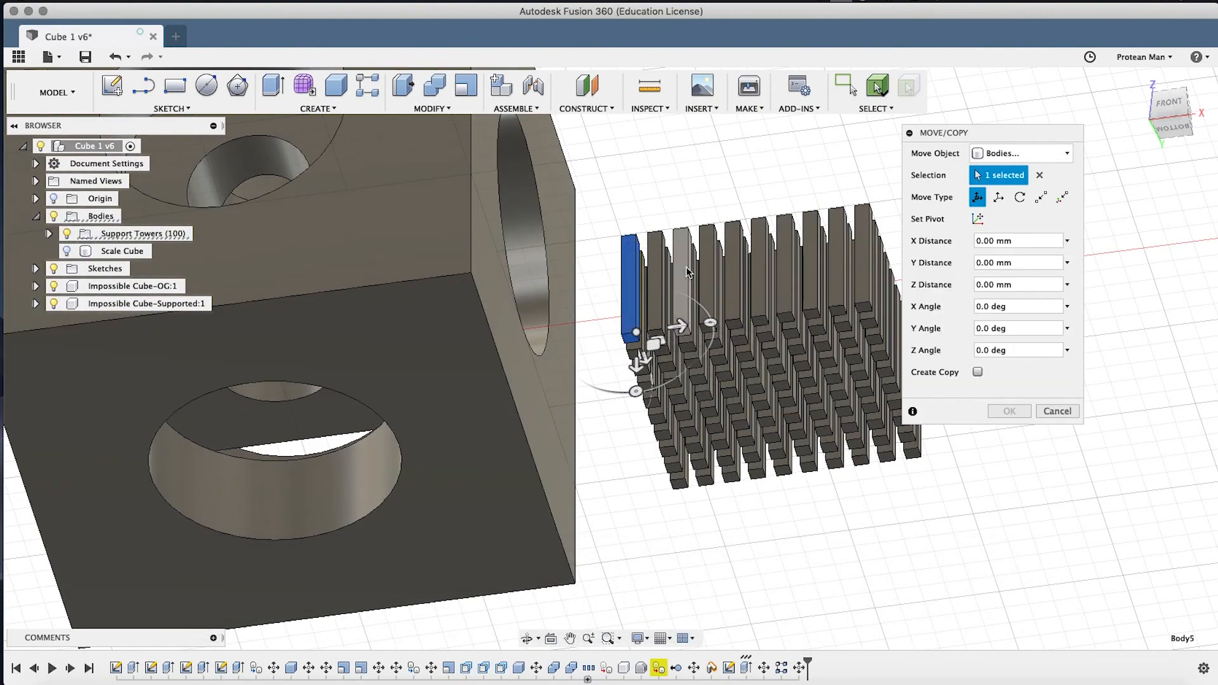
{"action": "key", "text": "Escape"}
{"action": "middle_click_drag", "start_coordinate": [815, 412], "coordinate": [585, 379]}
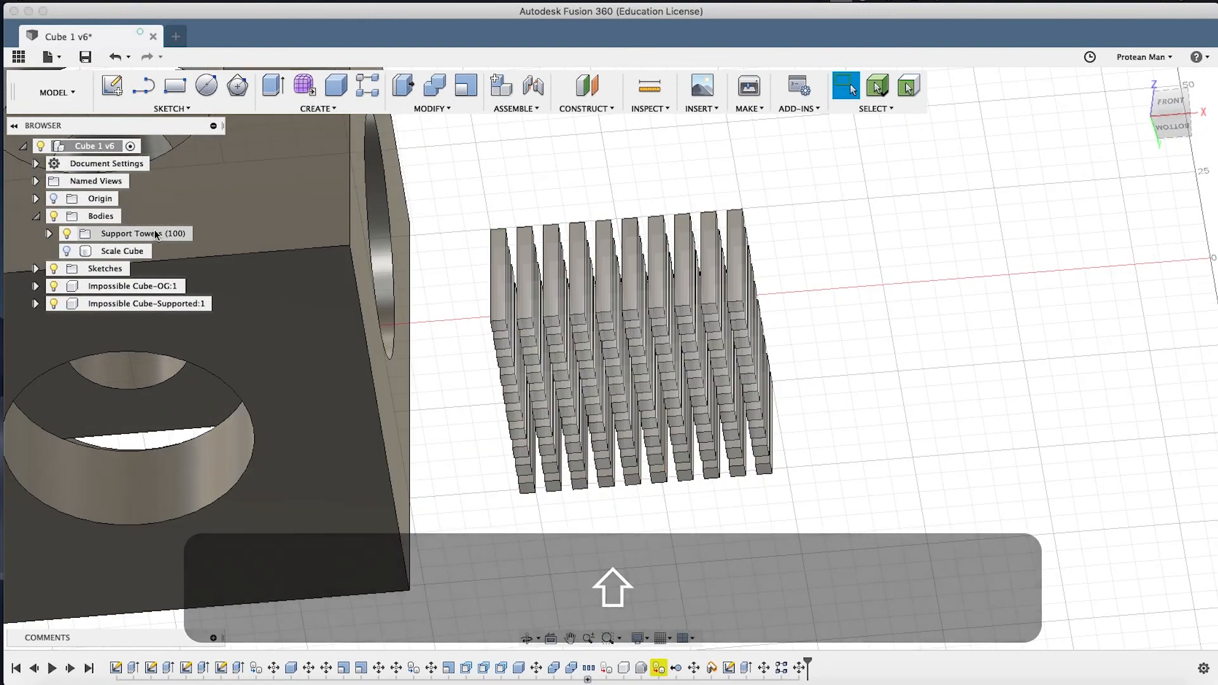
{"action": "left_click", "coordinate": [145, 235]}
{"action": "key", "text": "m"}
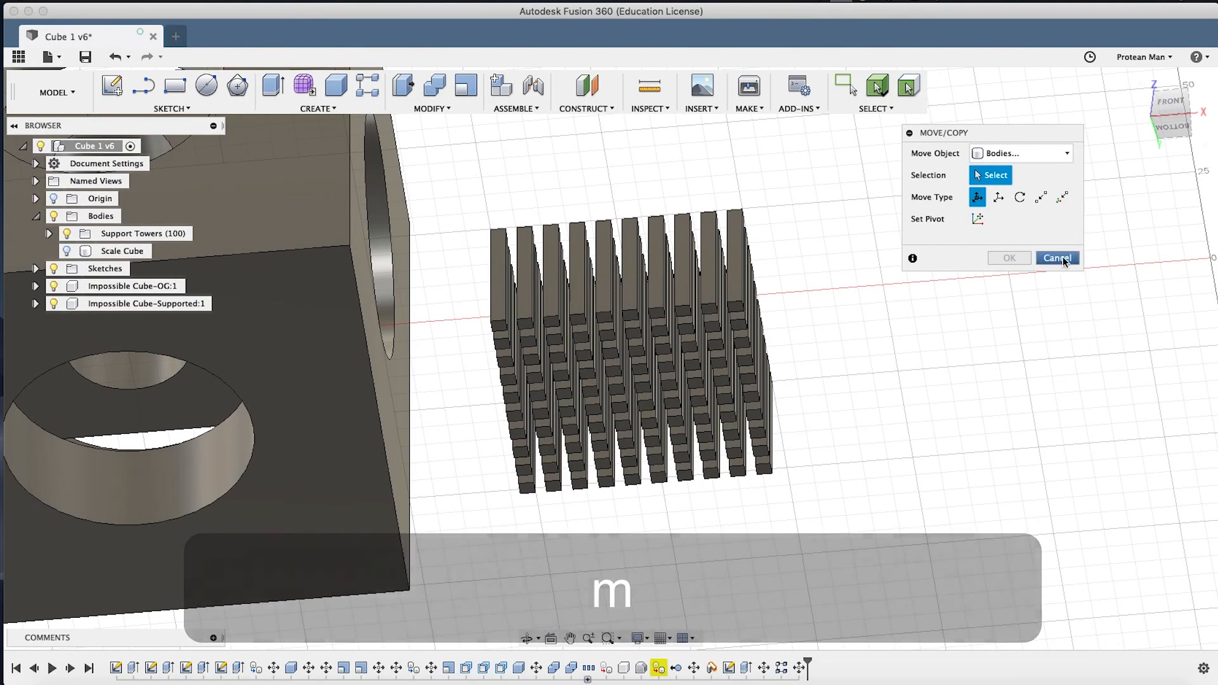
{"action": "left_click", "coordinate": [1059, 258]}
Select all the column bodies of the Support Towers and move them 100 mm sideways into the outer cube, beneath the inner cube.
{"action": "scroll", "coordinate": [825, 353], "scroll_direction": "down", "scroll_amount": 5}
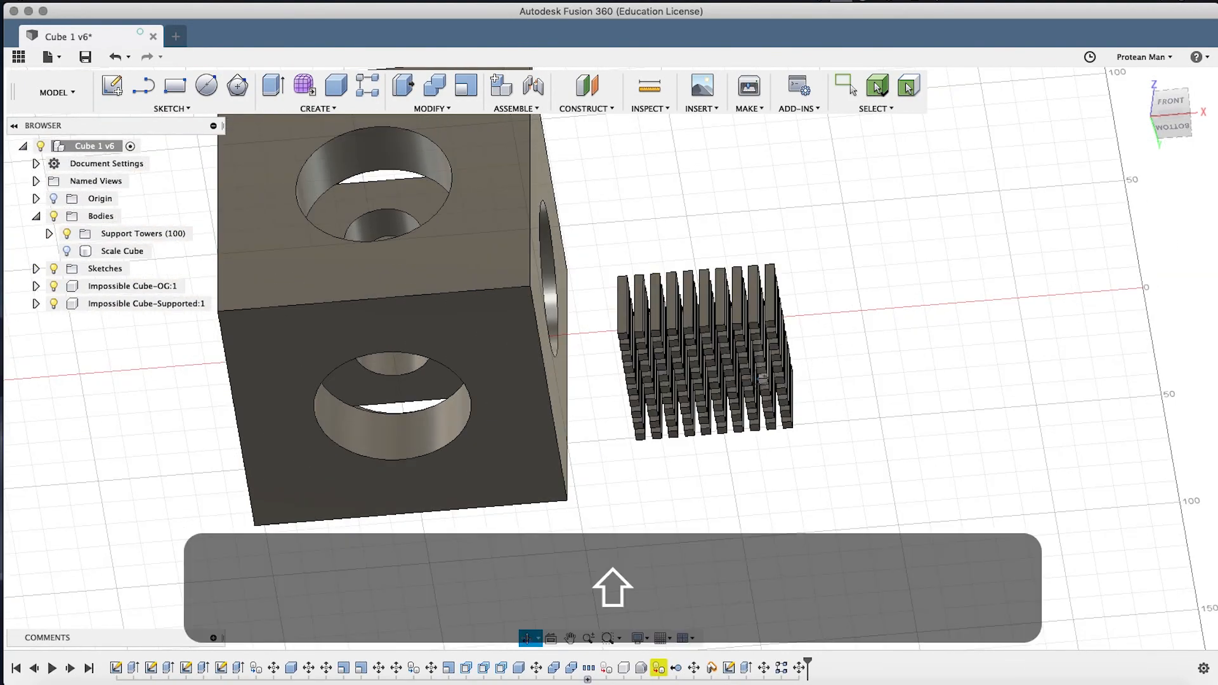
{"action": "mouse_move", "coordinate": [750, 380]}
{"action": "middle_mouse_down", "text": "shift"}
{"action": "mouse_move", "coordinate": [763, 379]}
{"action": "mouse_move", "coordinate": [760, 364]}
{"action": "middle_mouse_up", "text": "shift"}
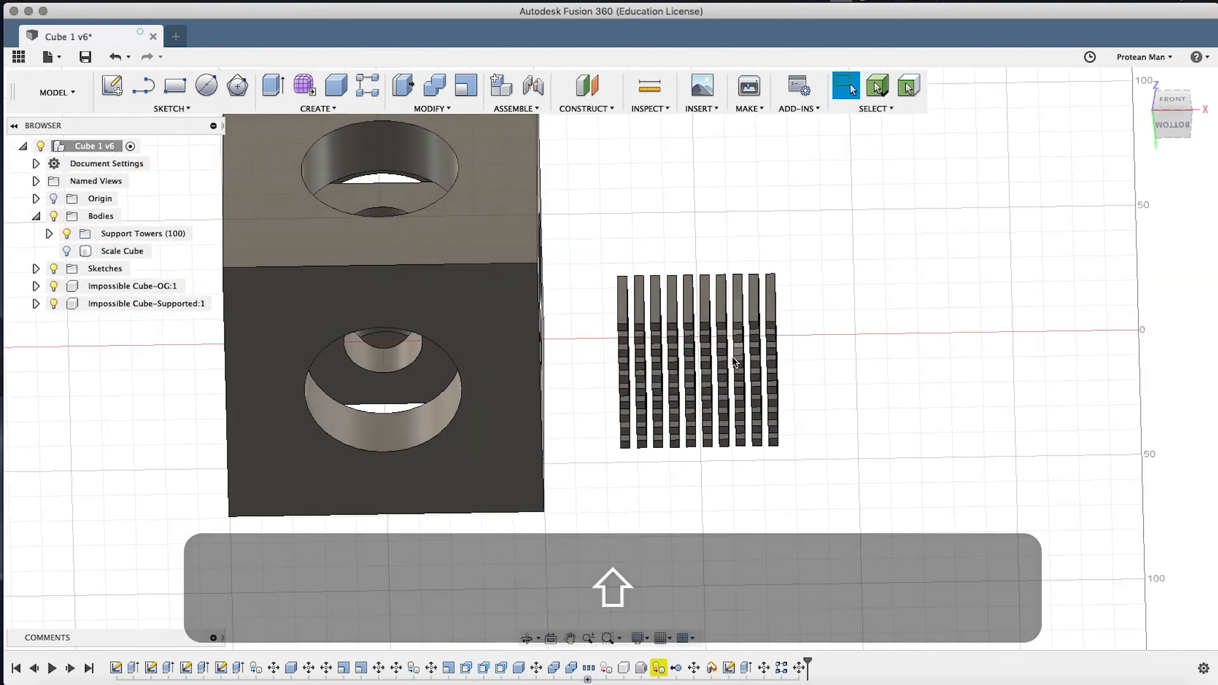
{"action": "key", "text": "m"}
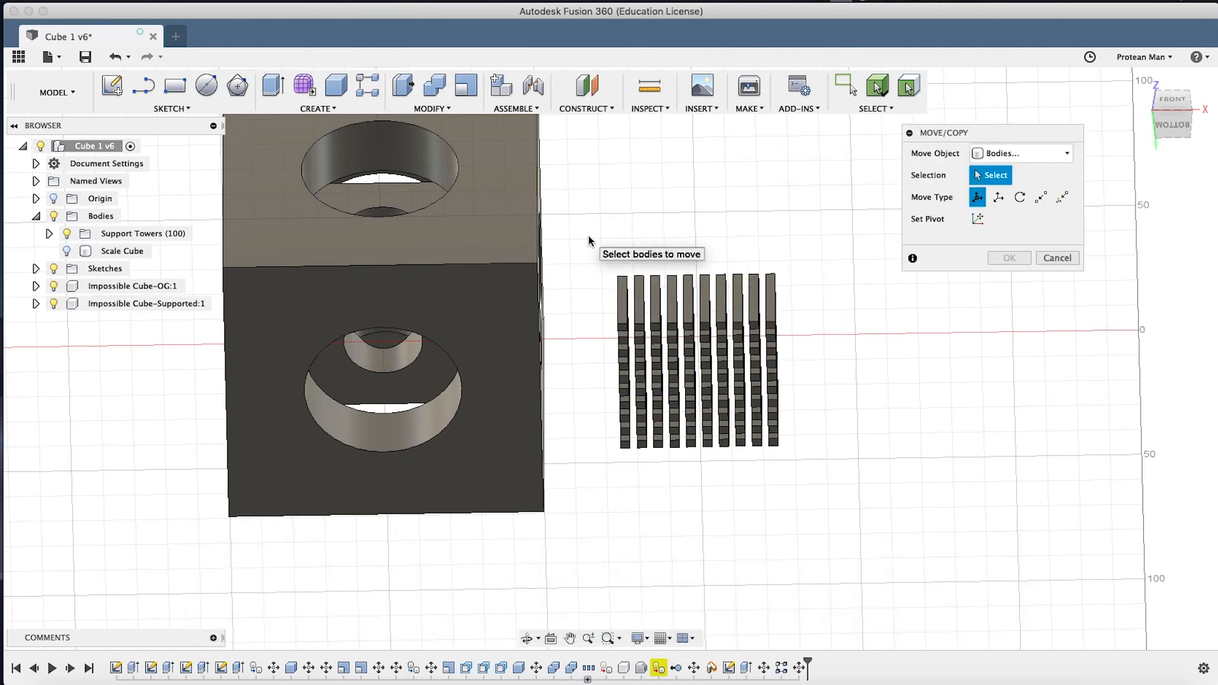
{"action": "left_click", "coordinate": [613, 274]}
{"action": "left_click_drag", "start_coordinate": [614, 278], "coordinate": [815, 497]}
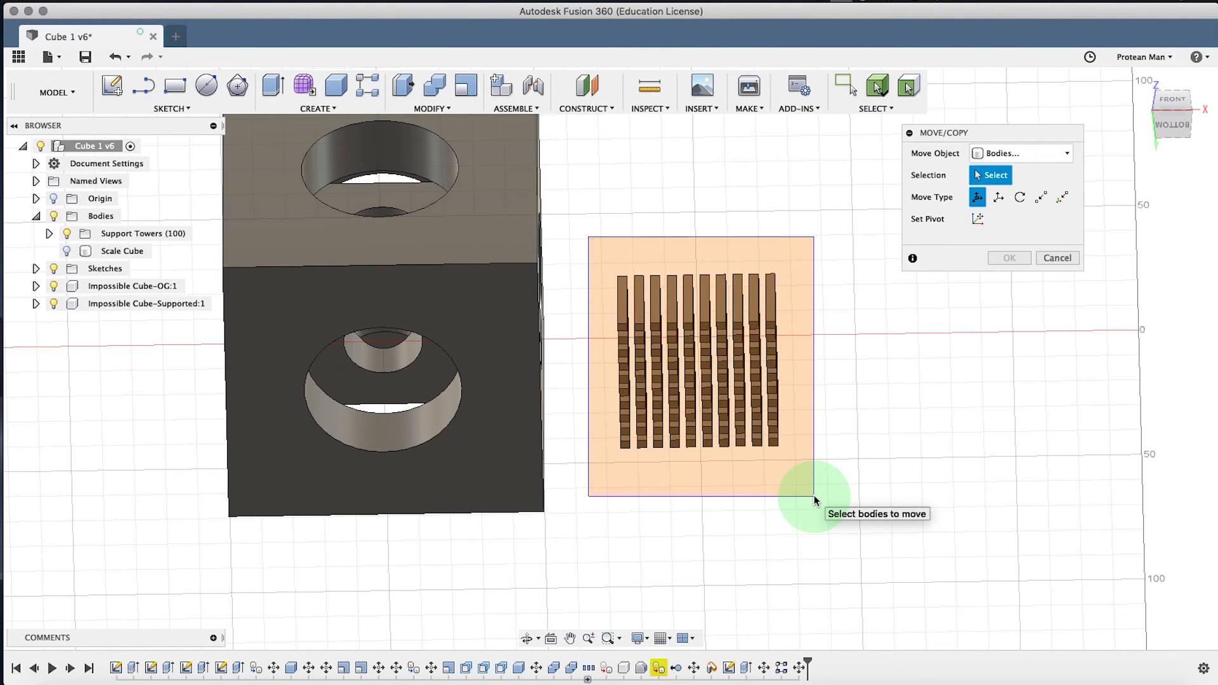
{"action": "left_click_drag", "start_coordinate": [803, 491], "coordinate": [805, 474]}
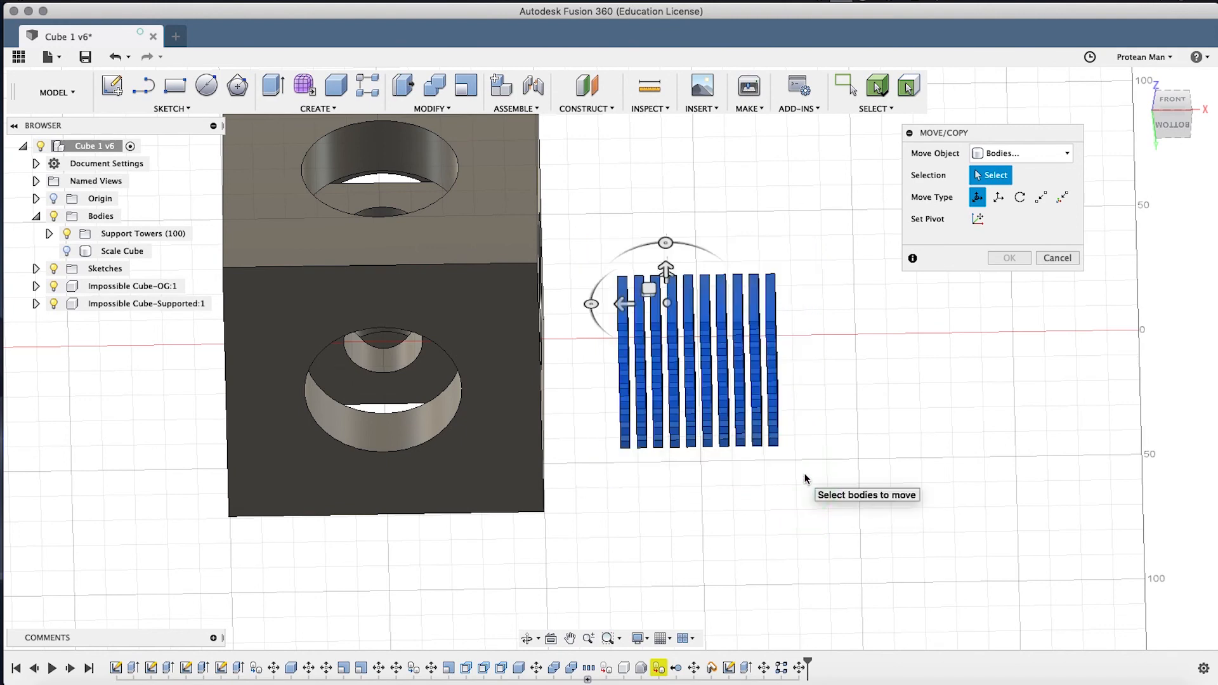
{"action": "left_click", "coordinate": [622, 304]}
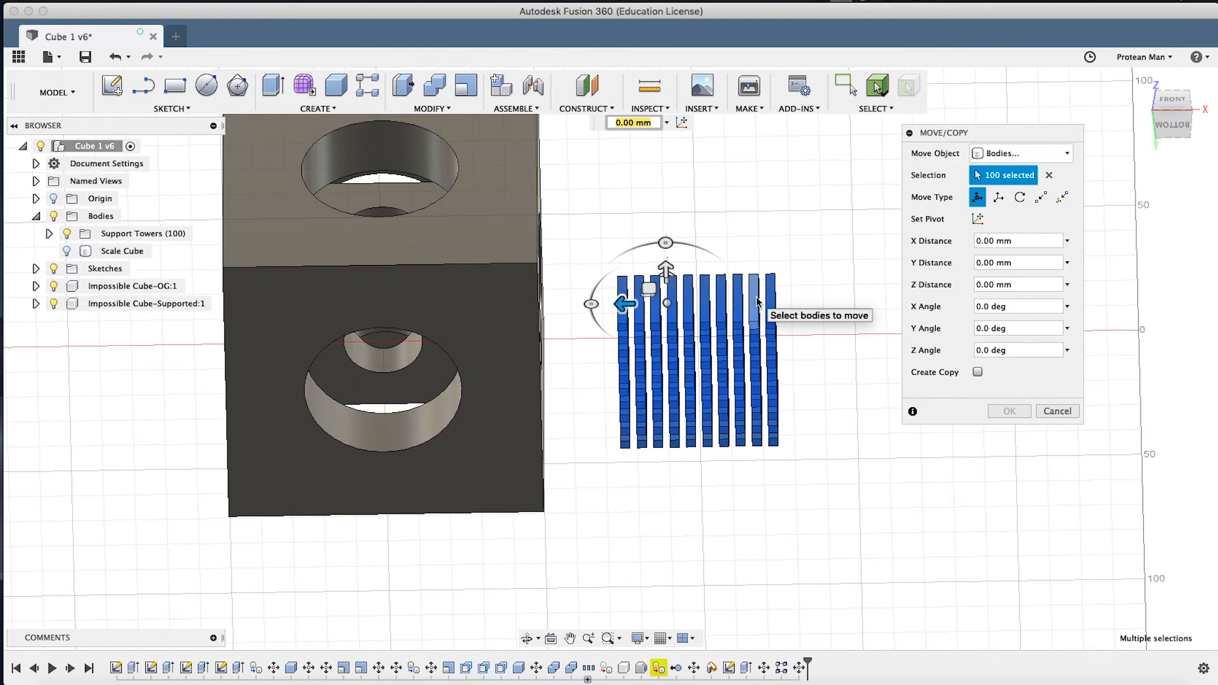
{"action": "type", "text": "100"}
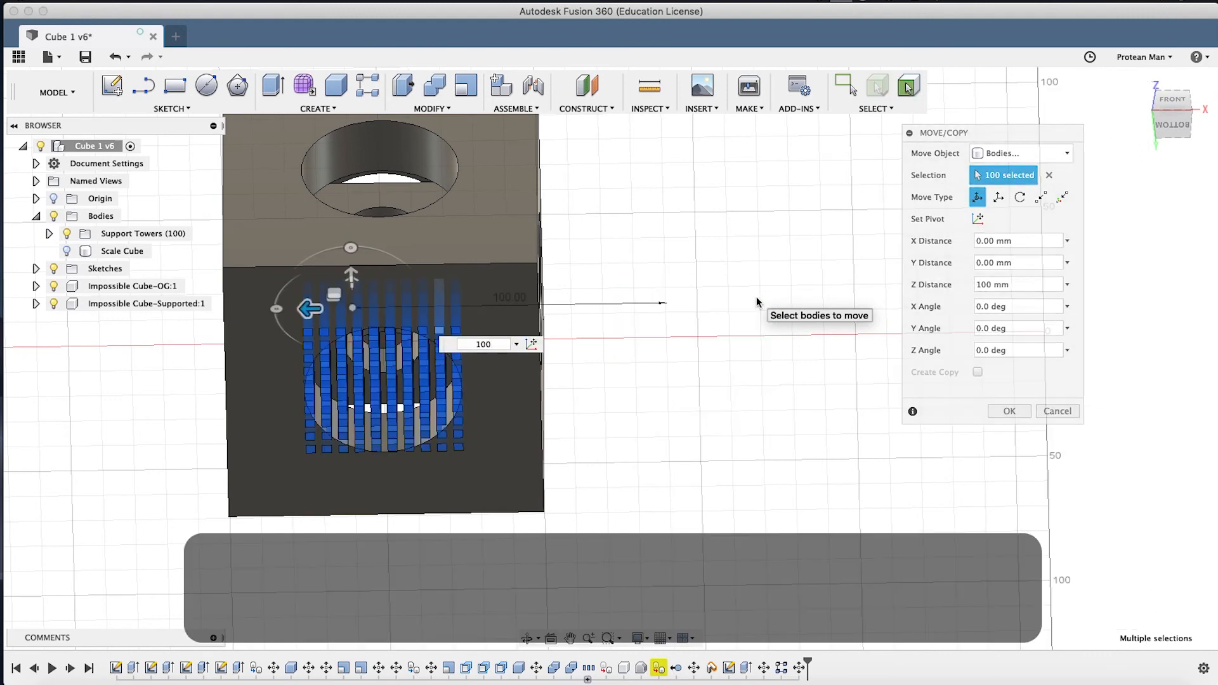
{"action": "key", "text": "Return"}
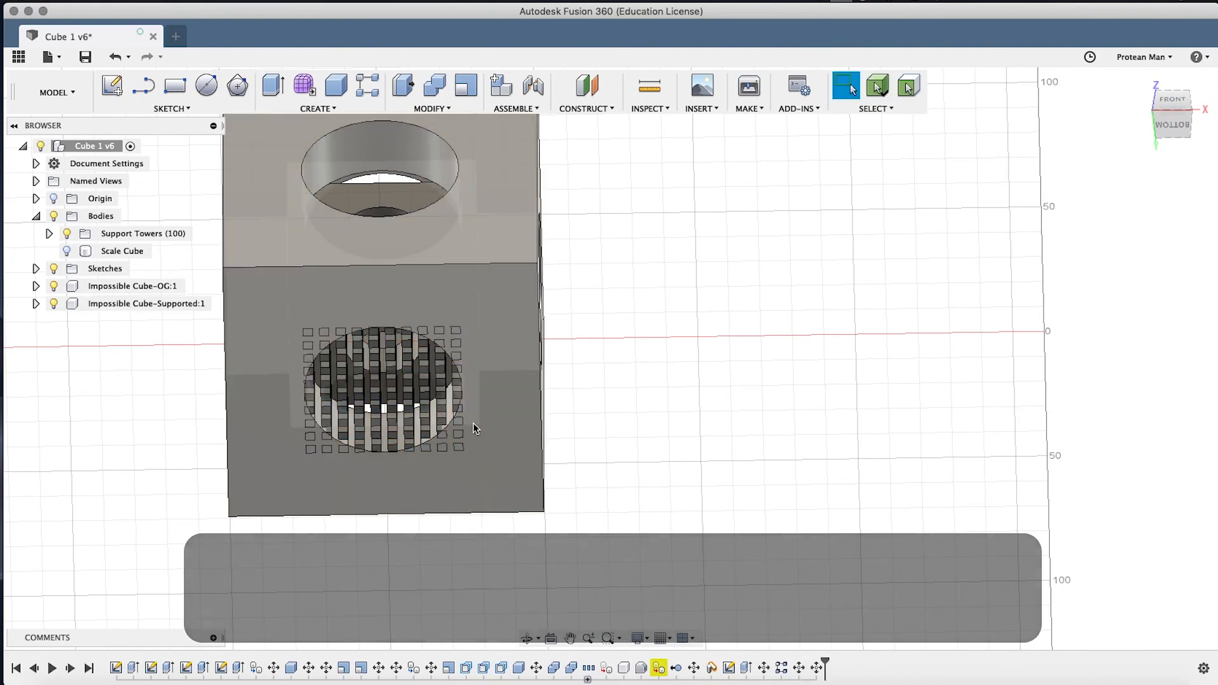
Examine where the corner columns run into the outer cube's solid material around the bottom hole, highlighting columns Body6 and Body15.
{"action": "middle_click_drag", "start_coordinate": [374, 386], "coordinate": [556, 392]}
{"action": "scroll", "coordinate": [486, 299], "scroll_direction": "up", "scroll_amount": 5}
{"action": "scroll", "coordinate": [554, 417], "scroll_direction": "down", "scroll_amount": 5}
{"action": "mouse_move", "coordinate": [500, 240]}
{"action": "middle_mouse_down", "text": "shift"}
{"action": "mouse_move", "coordinate": [509, 232]}
{"action": "mouse_move", "coordinate": [501, 239]}
{"action": "middle_mouse_up", "text": "shift"}
{"action": "middle_click_drag", "start_coordinate": [434, 293], "coordinate": [486, 306]}
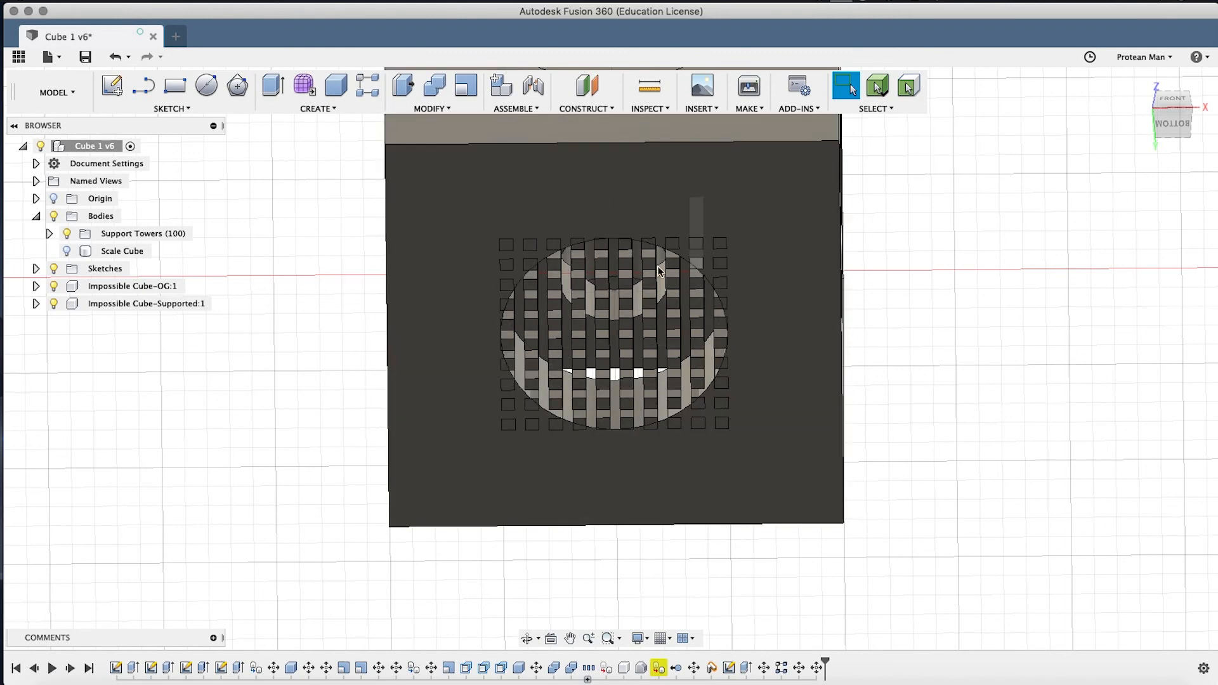
{"action": "left_click", "coordinate": [531, 246]}
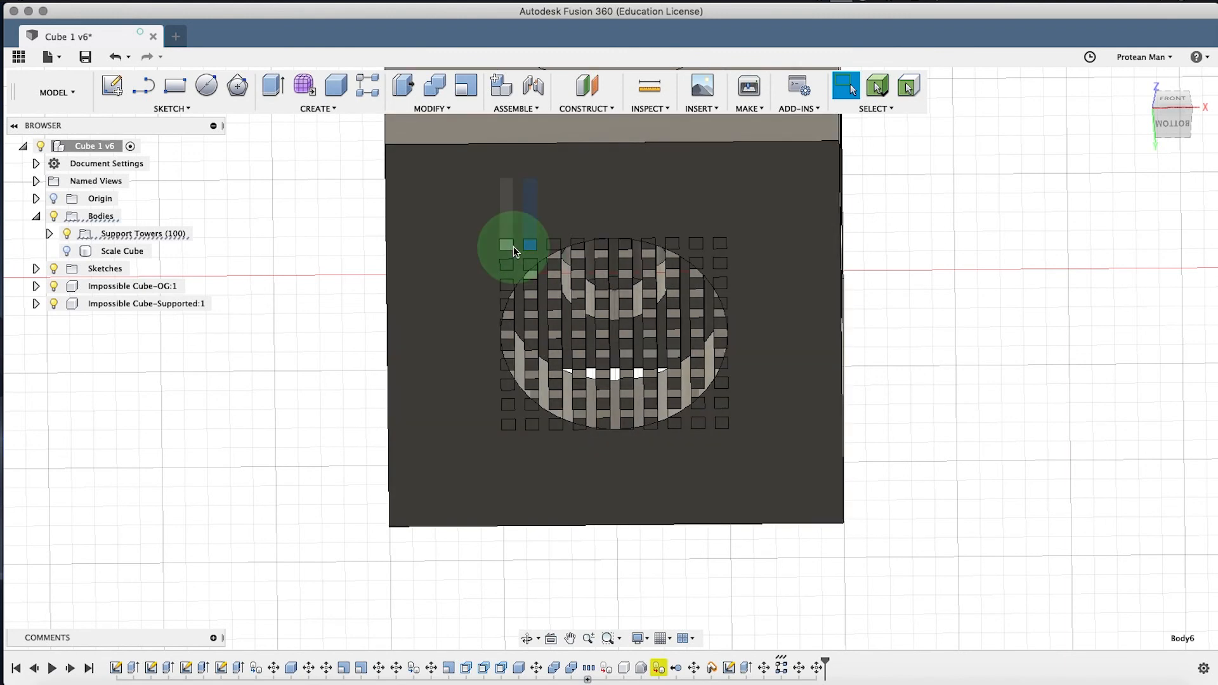
{"action": "left_click", "coordinate": [512, 247]}
{"action": "middle_click_drag", "start_coordinate": [519, 231], "coordinate": [588, 257], "text": "shift"}
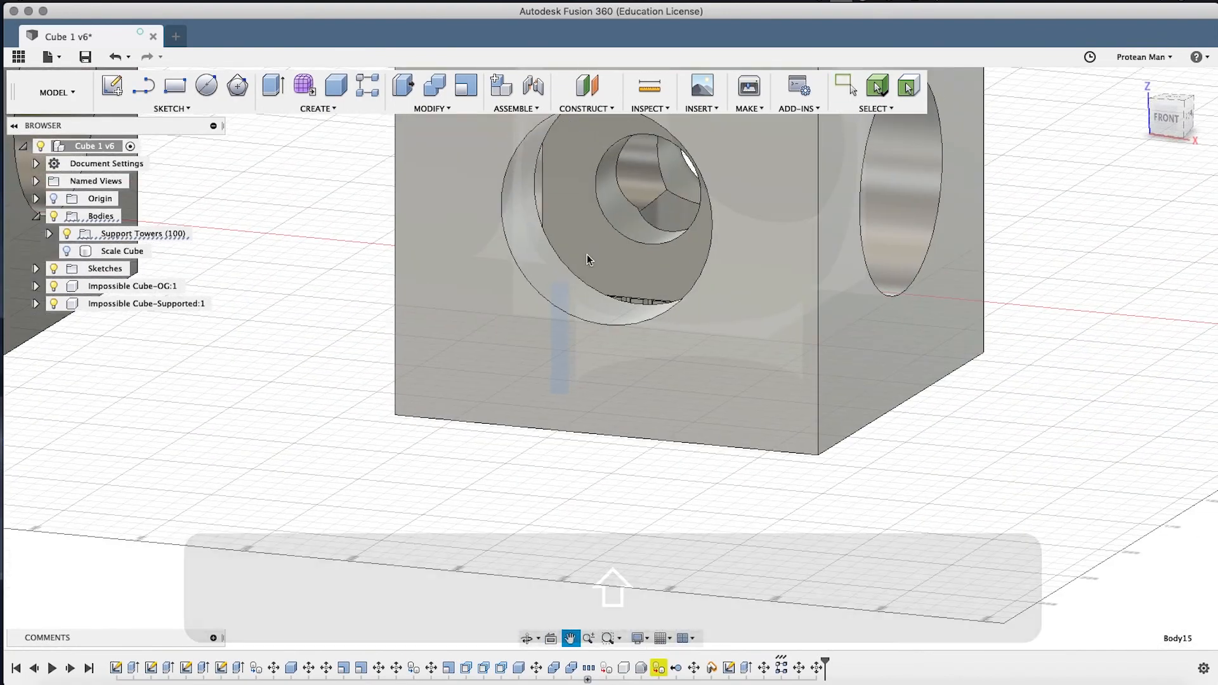
{"action": "scroll", "coordinate": [587, 256], "scroll_direction": "up", "scroll_amount": 5}
{"action": "middle_click_drag", "start_coordinate": [563, 318], "coordinate": [495, 571], "text": "shift"}
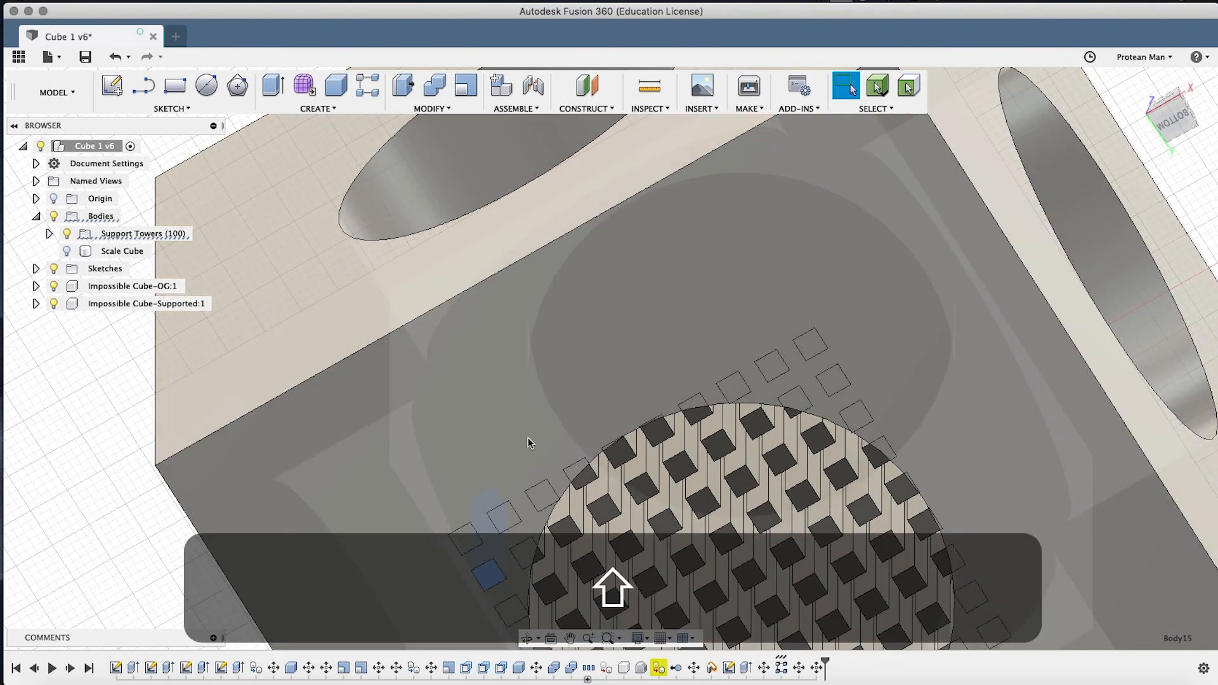
{"action": "middle_click_drag", "start_coordinate": [528, 437], "coordinate": [493, 416], "text": "shift"}
{"action": "scroll", "coordinate": [524, 440], "scroll_direction": "down", "scroll_amount": 10}
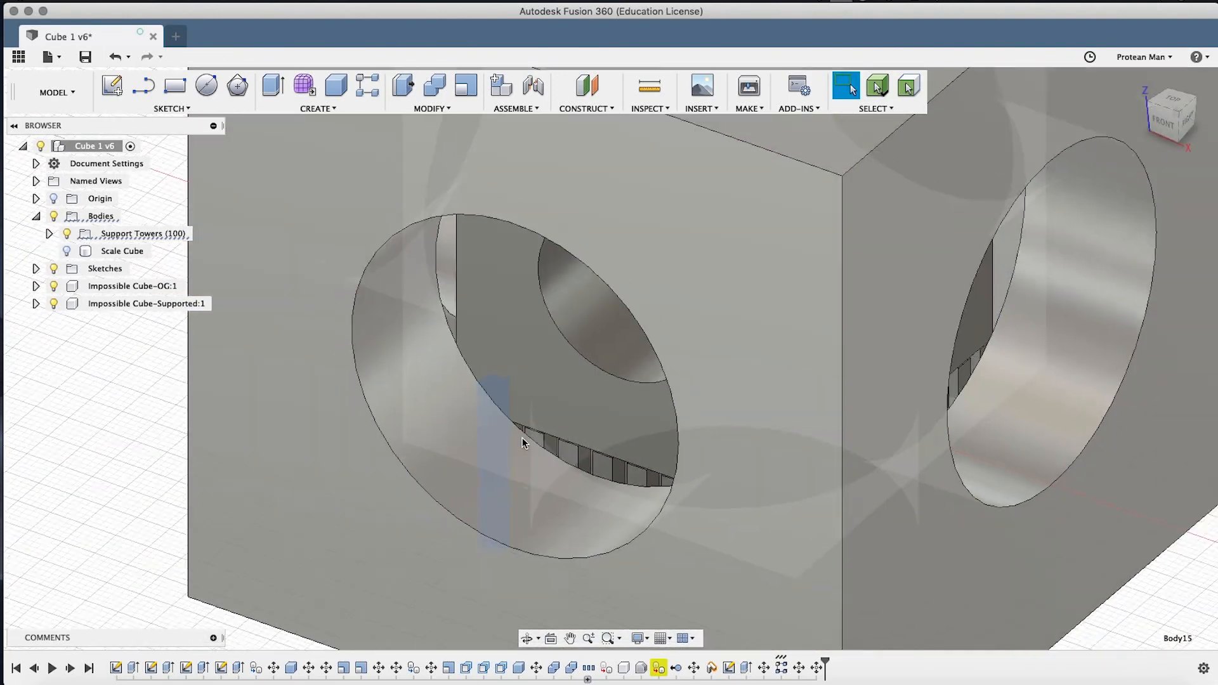
{"action": "middle_click_drag", "start_coordinate": [520, 470], "coordinate": [556, 363], "text": "shift"}
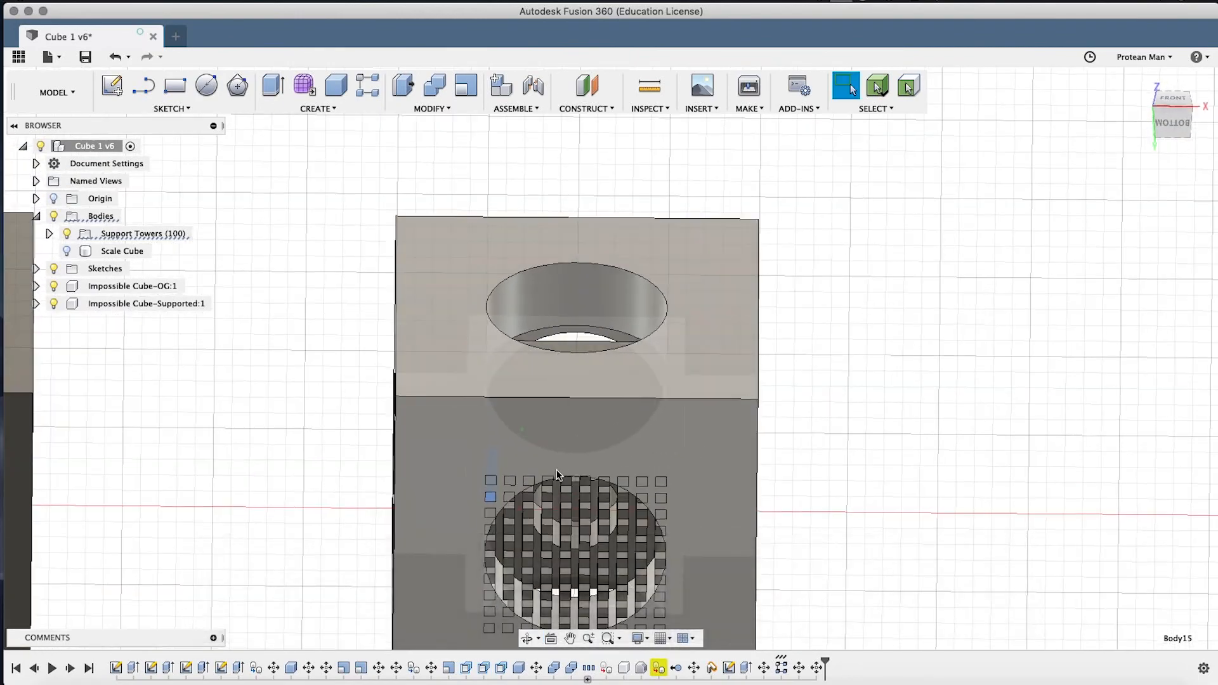
Examine the fit of the column grid beneath the inner cube through the outer cube's front and bottom holes.
{"action": "middle_click_drag", "start_coordinate": [568, 479], "coordinate": [552, 325]}
{"action": "scroll", "coordinate": [482, 361], "scroll_direction": "up", "scroll_amount": 4}
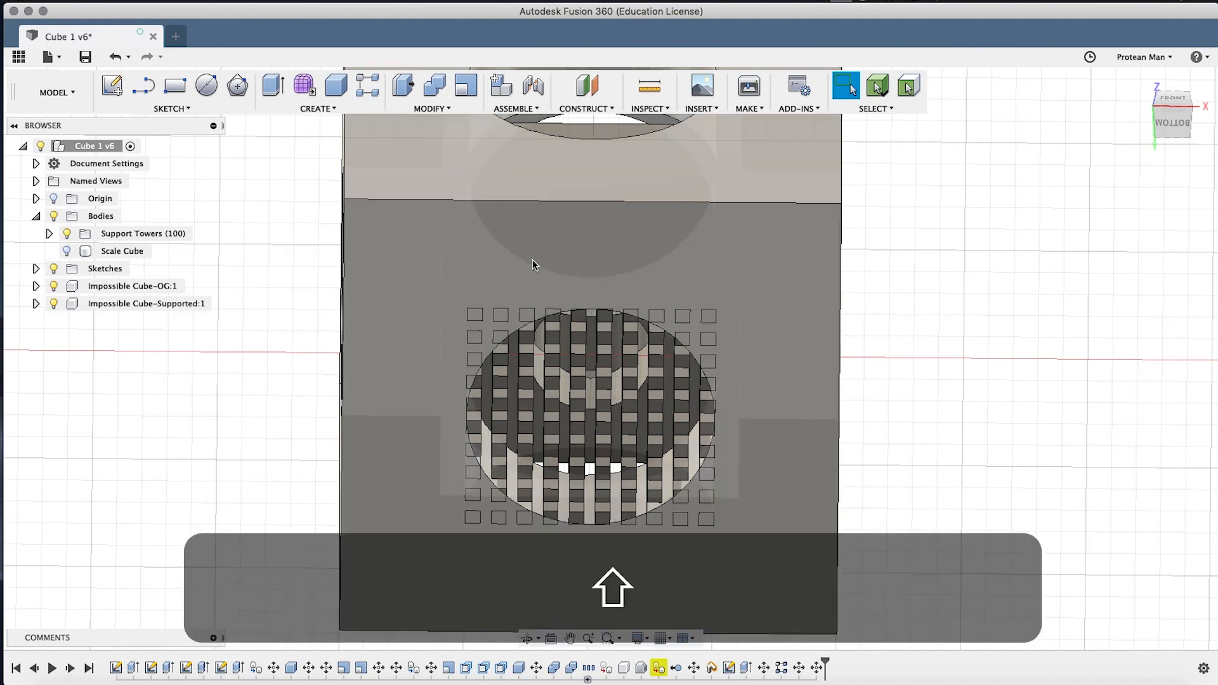
{"action": "middle_click_drag", "start_coordinate": [531, 264], "coordinate": [521, 368], "text": "shift"}
{"action": "scroll", "coordinate": [558, 239], "scroll_direction": "up", "scroll_amount": 8, "text": "shift"}
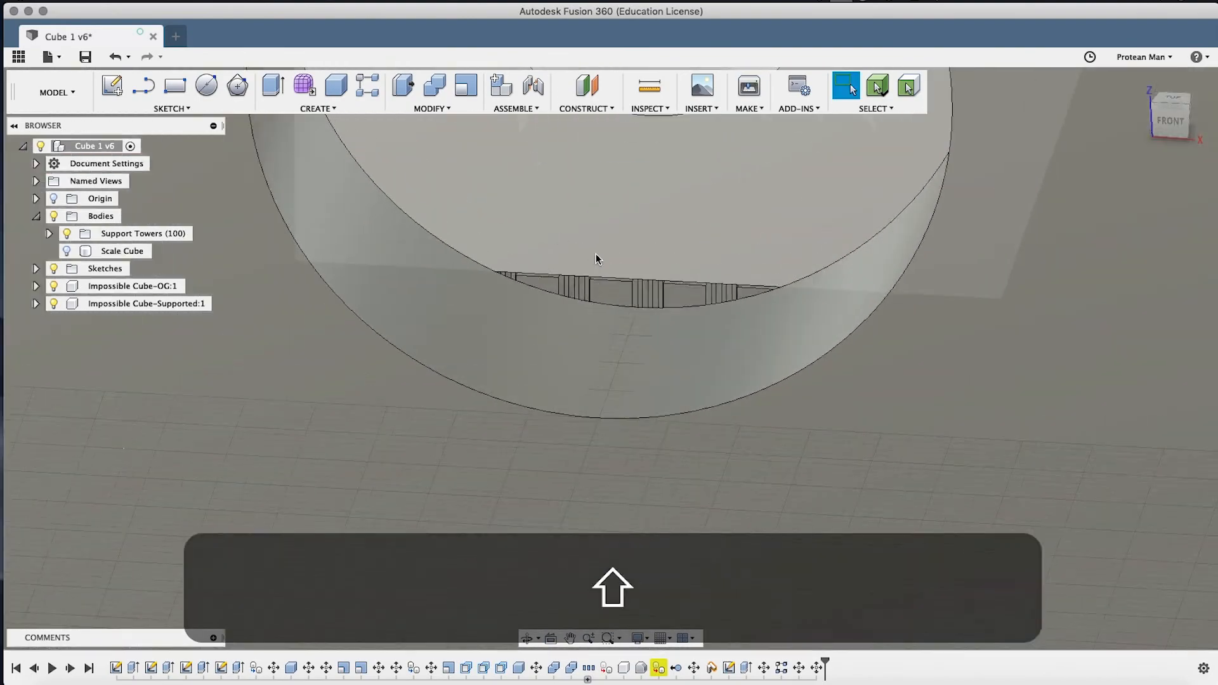
{"action": "scroll", "coordinate": [608, 289], "scroll_direction": "down", "scroll_amount": 5}
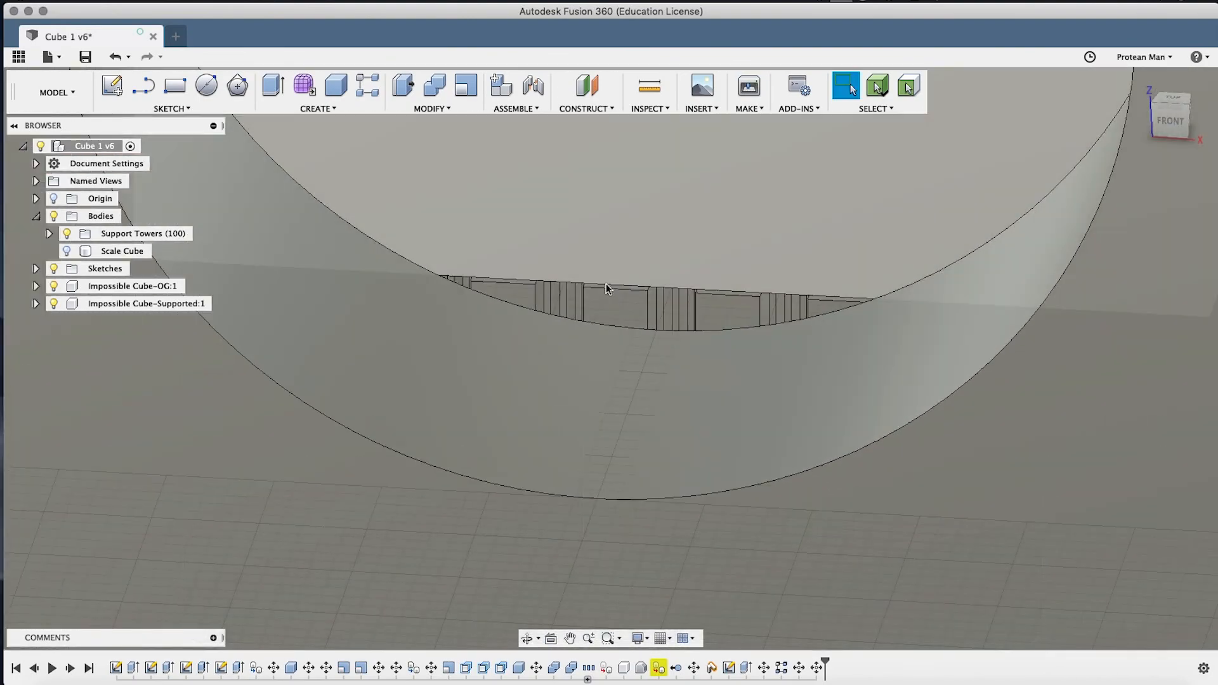
{"action": "scroll", "coordinate": [601, 295], "scroll_direction": "down", "scroll_amount": 3}
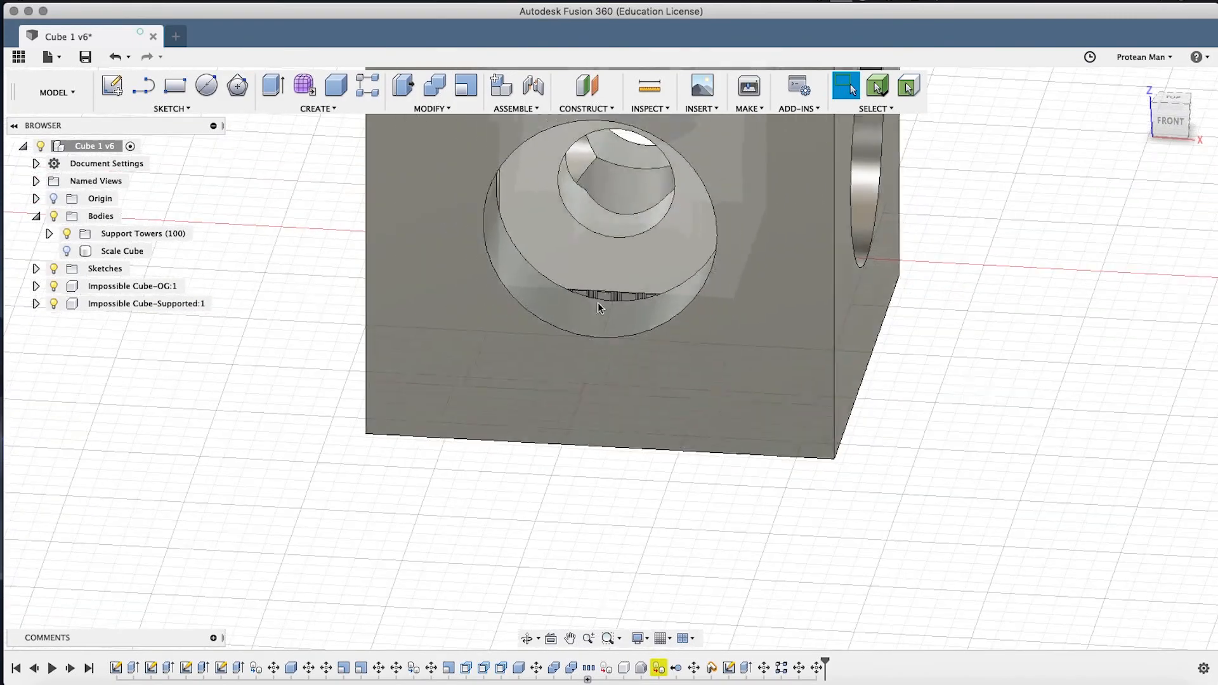
{"action": "middle_click_drag", "start_coordinate": [603, 426], "coordinate": [634, 356], "text": "shift"}
{"action": "scroll", "coordinate": [634, 283], "scroll_direction": "up", "scroll_amount": 5}
{"action": "middle_click_drag", "start_coordinate": [628, 277], "coordinate": [638, 289], "text": "shift"}
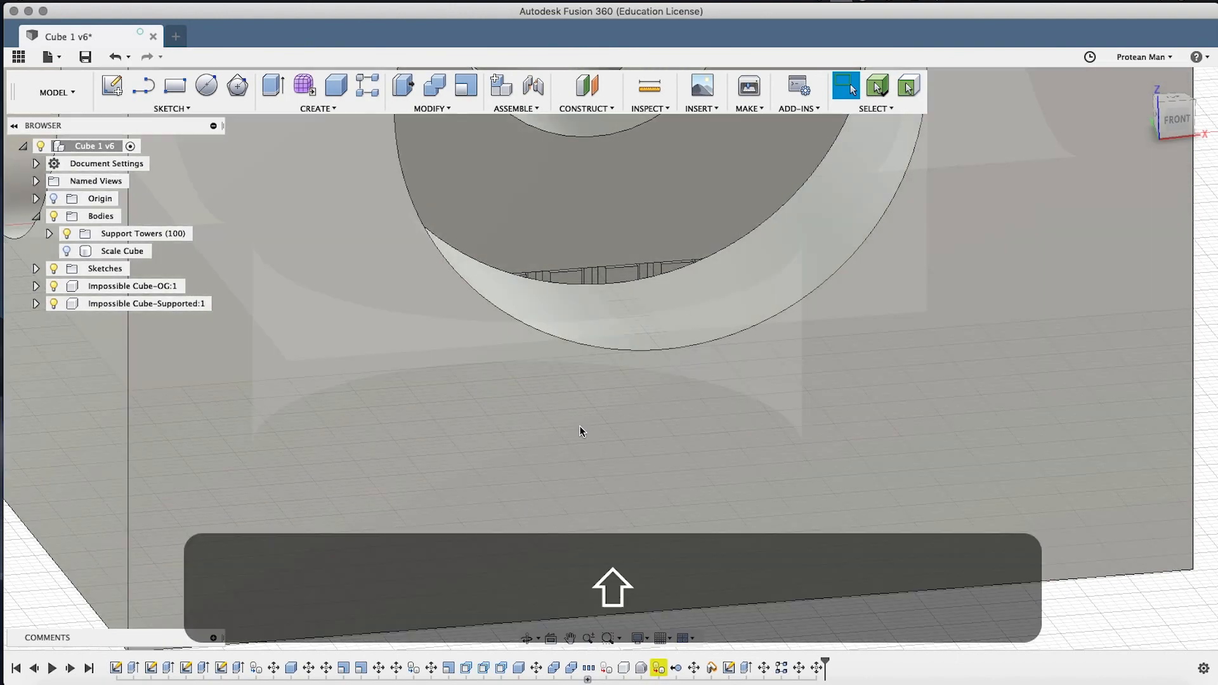
{"action": "middle_click_drag", "start_coordinate": [579, 430], "coordinate": [550, 384], "text": "shift"}
{"action": "scroll", "coordinate": [545, 382], "scroll_direction": "down", "scroll_amount": 5}
{"action": "middle_click_drag", "start_coordinate": [493, 513], "coordinate": [524, 359]}
{"action": "scroll", "coordinate": [461, 263], "scroll_direction": "up", "scroll_amount": 5}
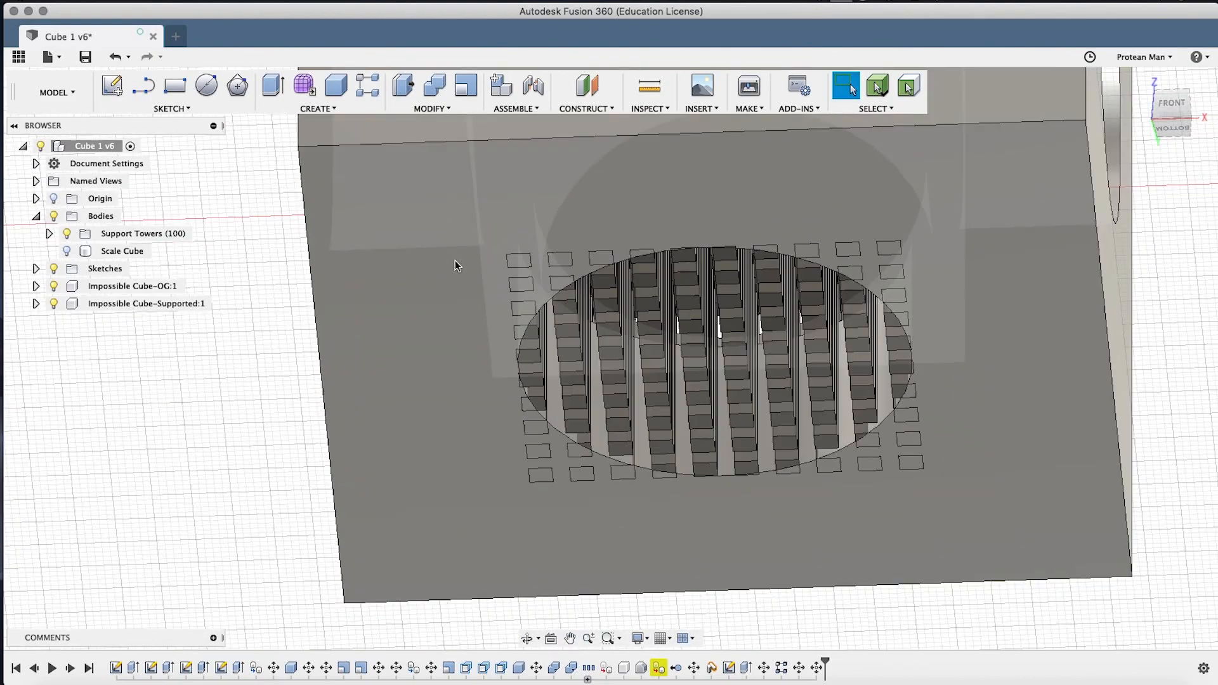
{"action": "middle_click_drag", "start_coordinate": [644, 197], "coordinate": [628, 175]}
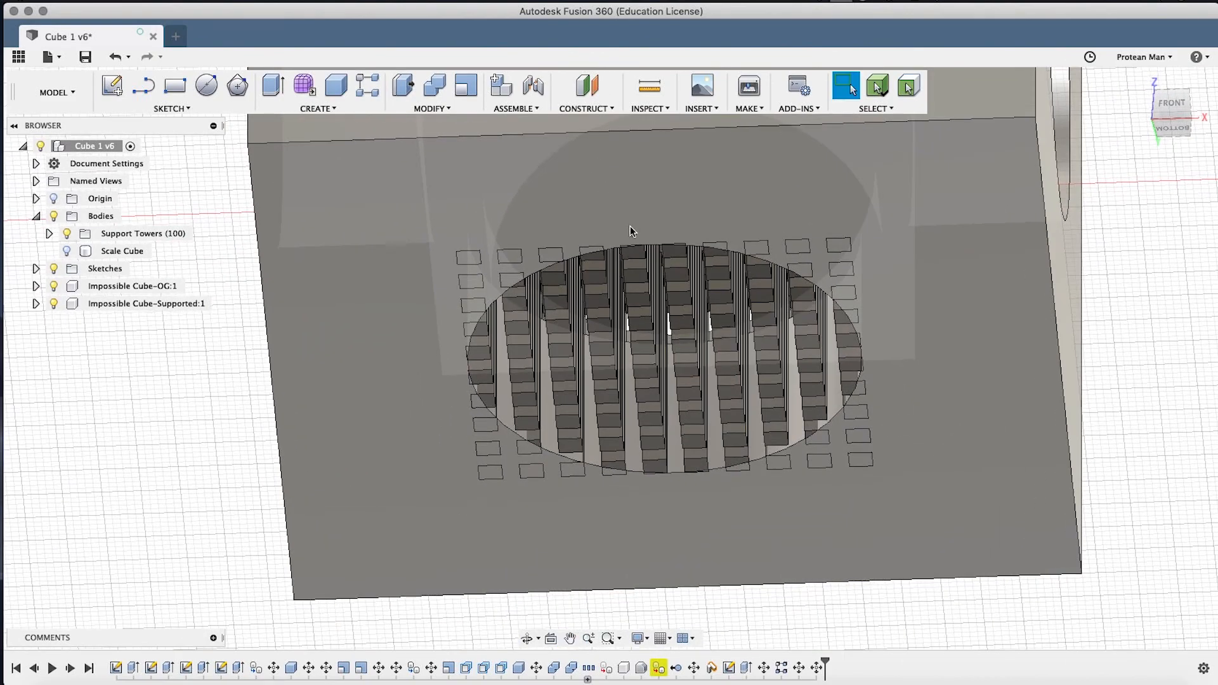
{"action": "middle_click_drag", "start_coordinate": [636, 219], "coordinate": [636, 219], "text": "shift"}
{"action": "left_click_drag", "start_coordinate": [636, 219], "coordinate": [647, 207], "text": "shift"}
{"action": "middle_click_drag", "start_coordinate": [647, 207], "coordinate": [616, 209], "text": "shift"}
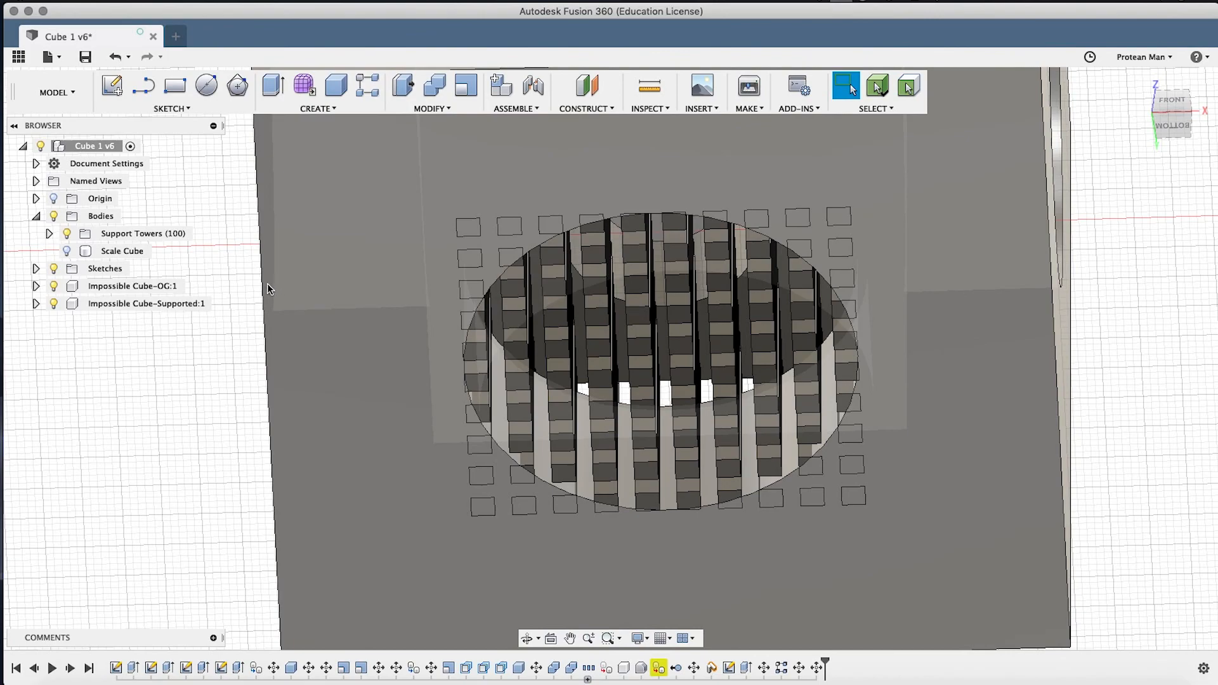
{"action": "middle_click_drag", "start_coordinate": [461, 203], "coordinate": [558, 236], "text": "shift"}
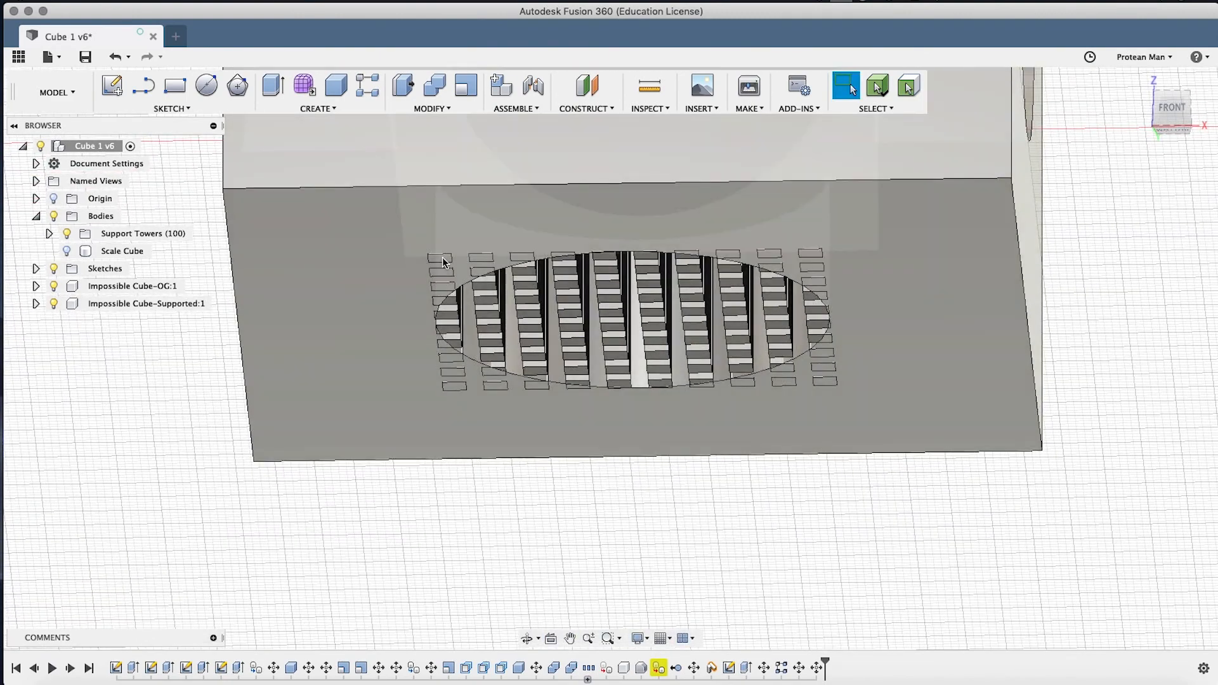
{"action": "left_click", "coordinate": [449, 259]}
{"action": "left_click", "coordinate": [450, 259]}
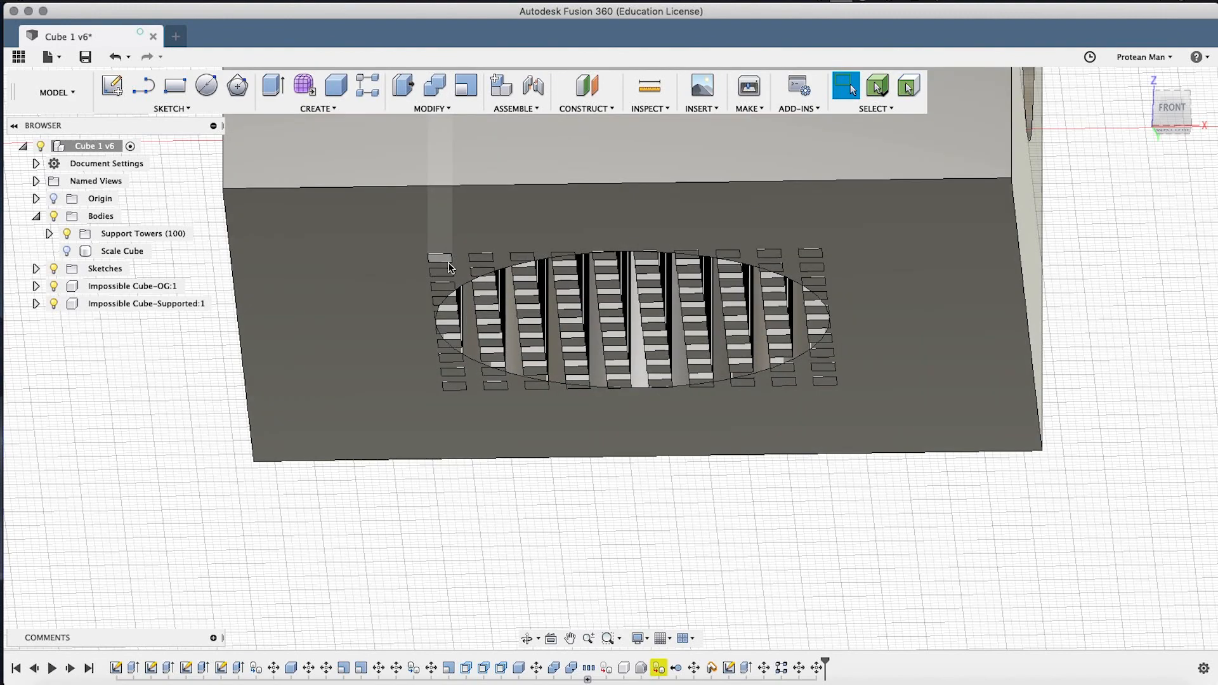
{"action": "left_click", "coordinate": [445, 264]}
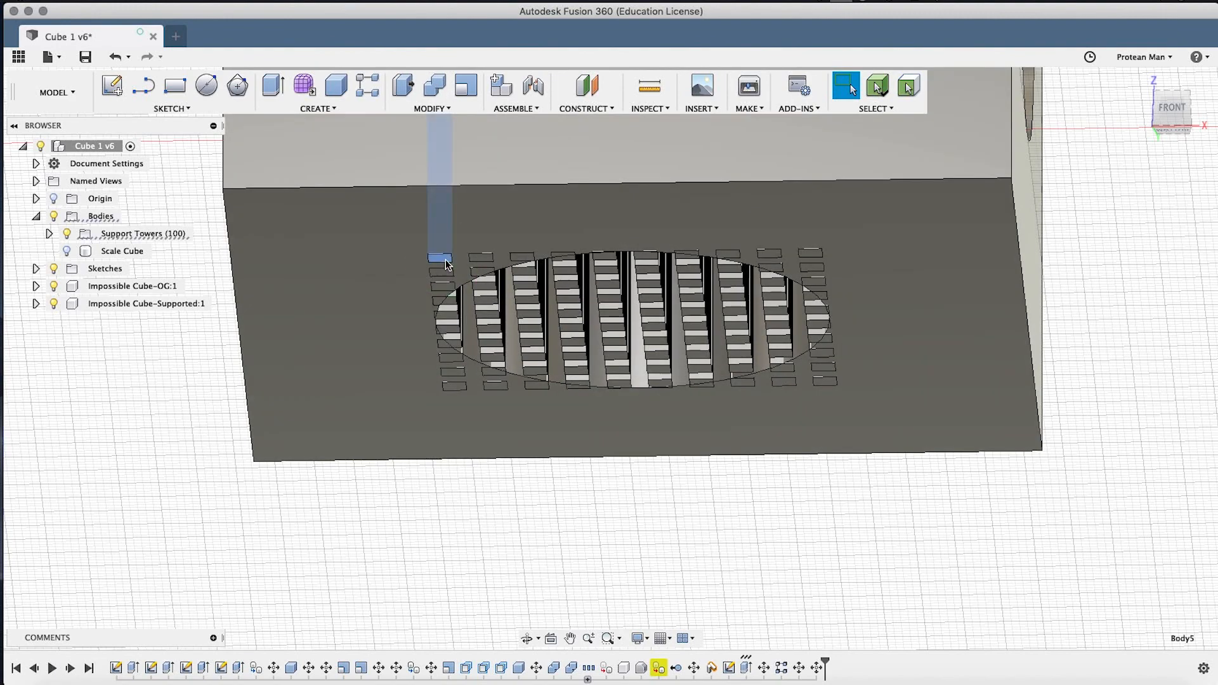
{"action": "left_click", "coordinate": [481, 257], "text": "shift"}
{"action": "left_click", "coordinate": [522, 258], "text": "shift"}
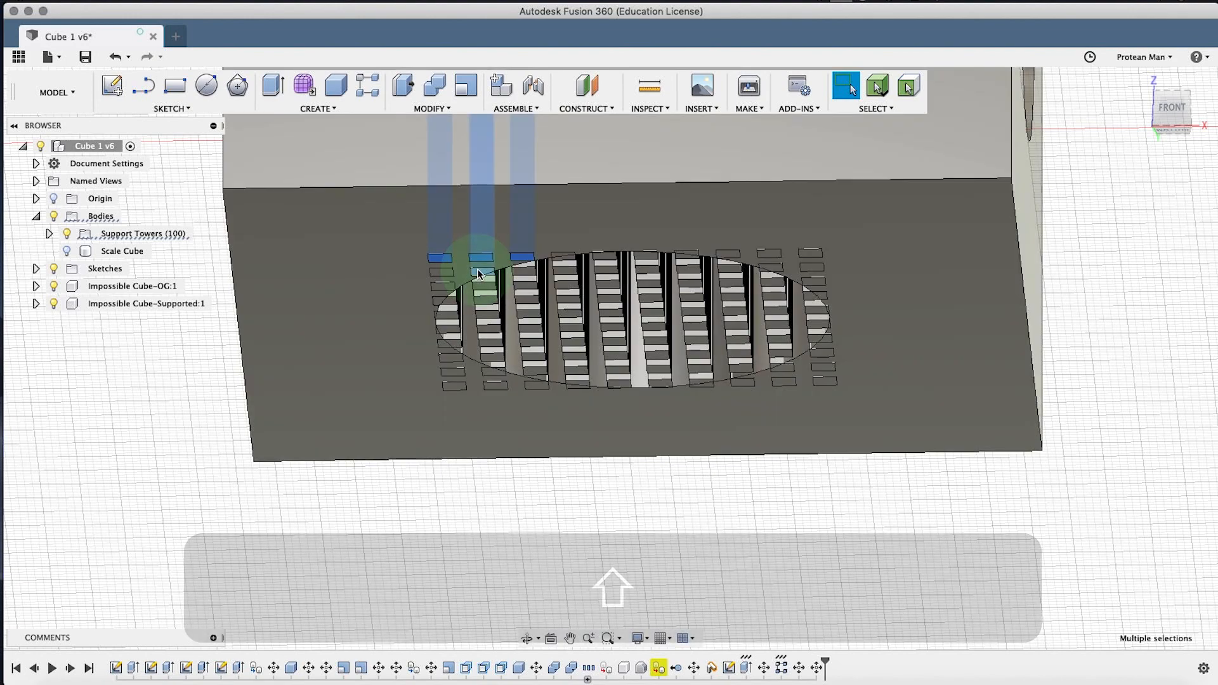
{"action": "left_click", "coordinate": [482, 272], "text": "shift"}
{"action": "left_click", "coordinate": [444, 285], "text": "shift"}
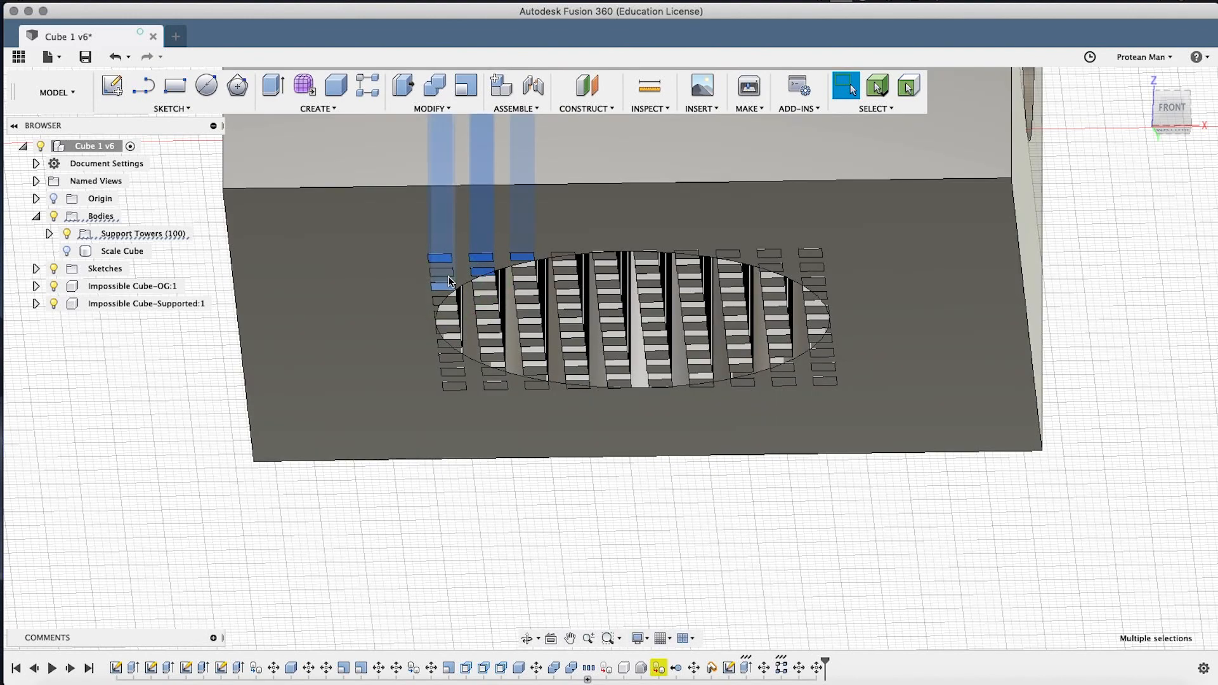
{"action": "left_click", "coordinate": [443, 272], "text": "shift"}
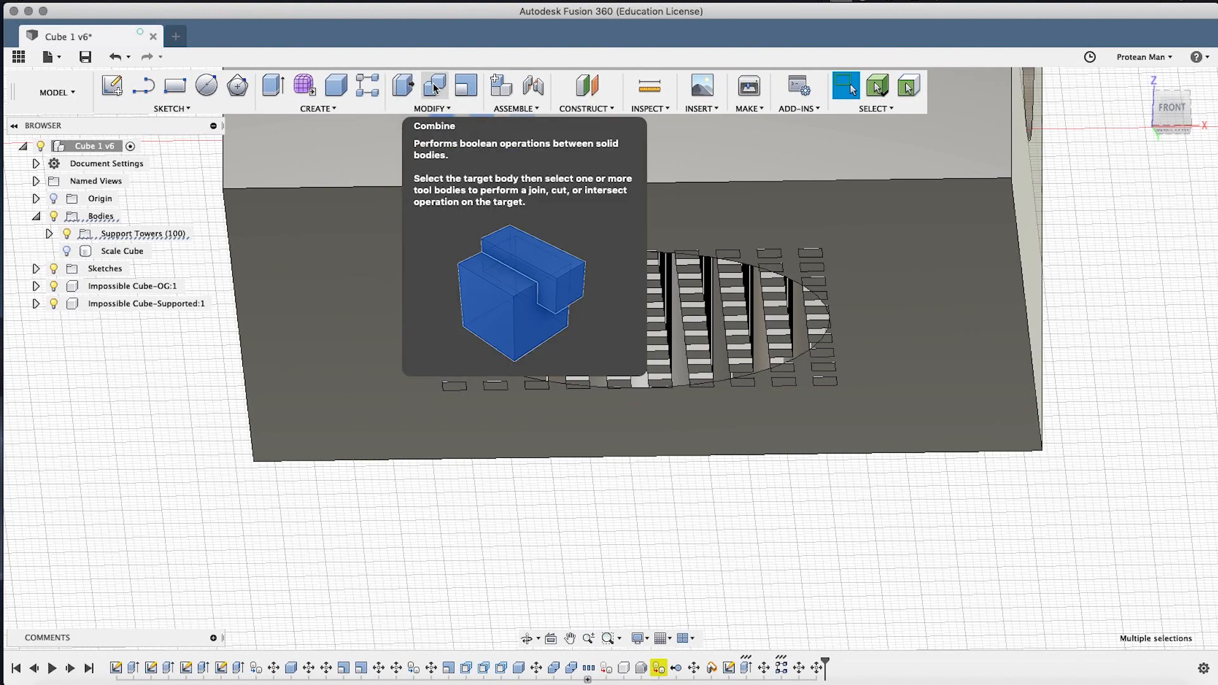
{"action": "left_click", "coordinate": [435, 89]}
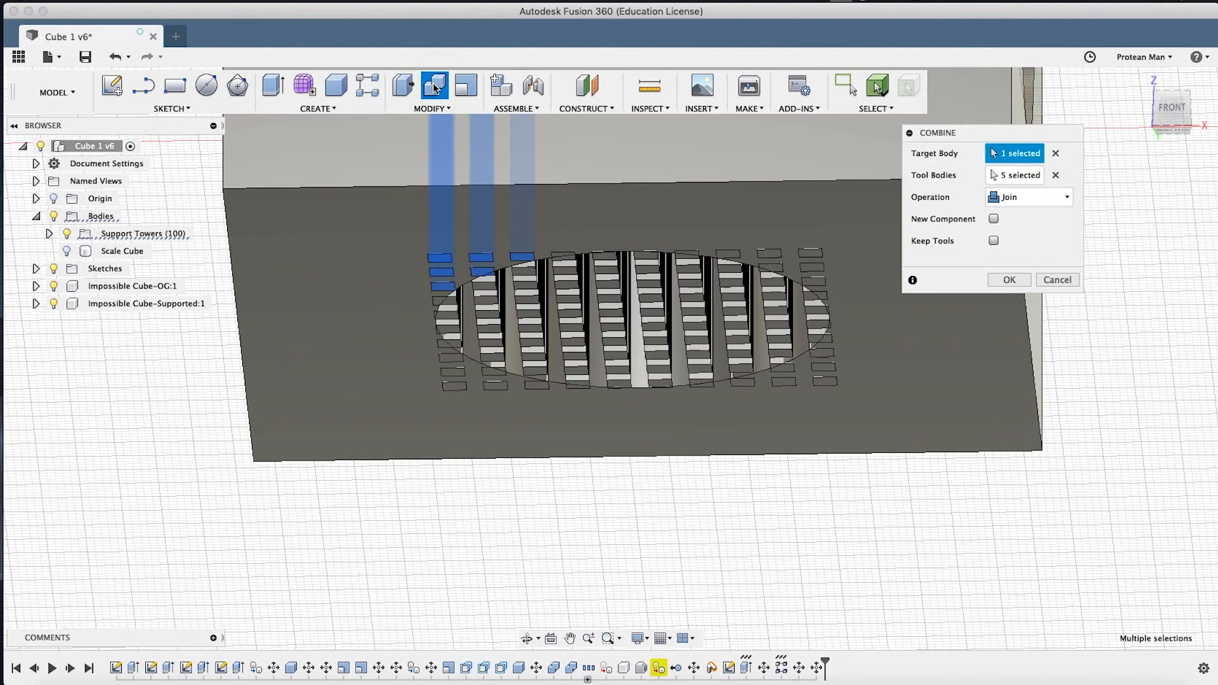
{"action": "left_click", "coordinate": [1057, 279]}
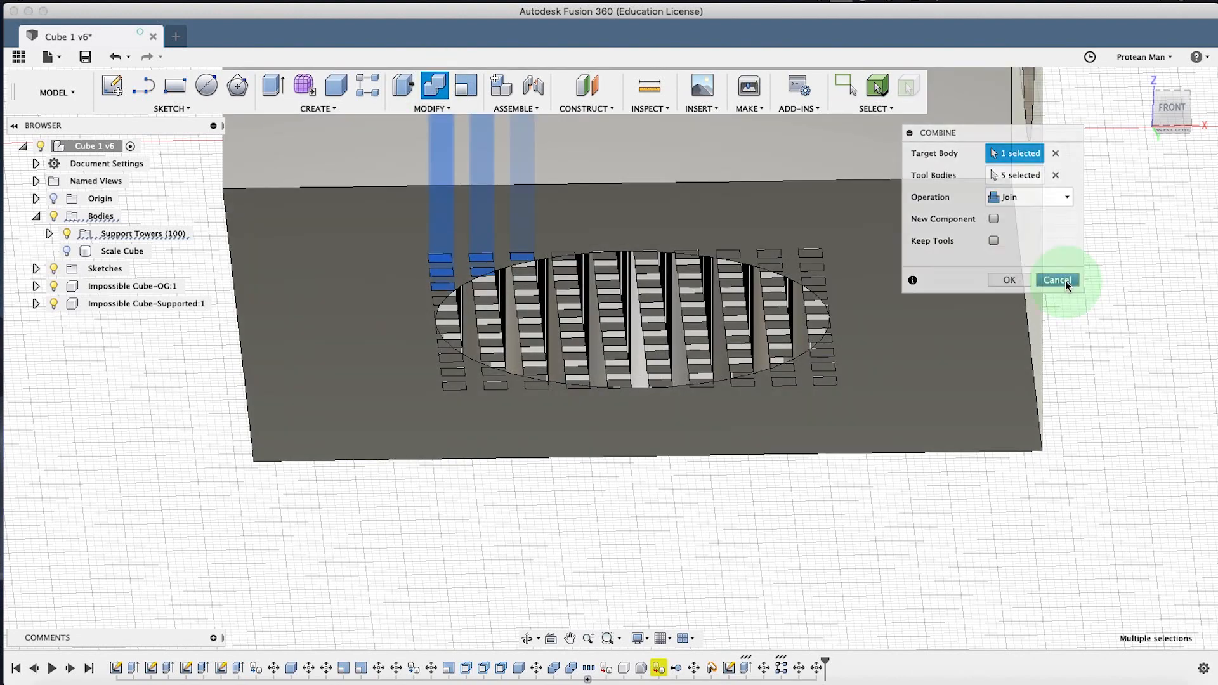
{"action": "mouse_move", "coordinate": [399, 269]}
{"action": "middle_mouse_down", "text": "shift"}
{"action": "mouse_move", "coordinate": [402, 247]}
{"action": "mouse_move", "coordinate": [436, 257]}
{"action": "middle_mouse_up", "text": "shift"}
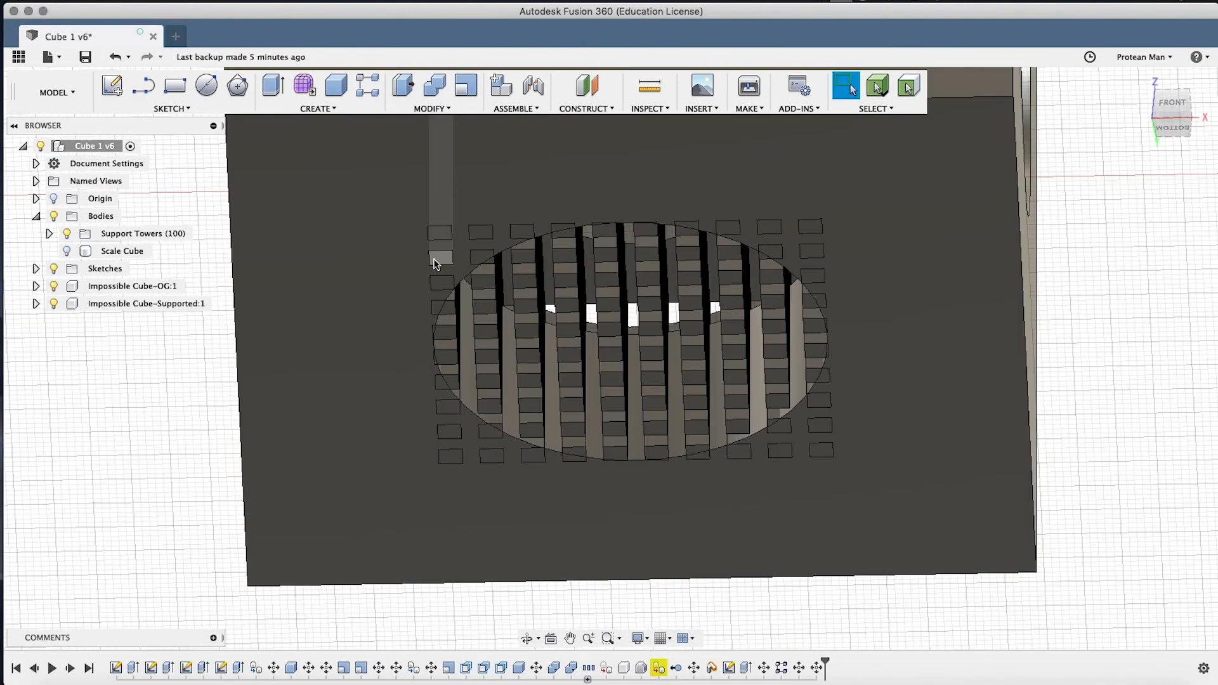
{"action": "left_click", "coordinate": [438, 91]}
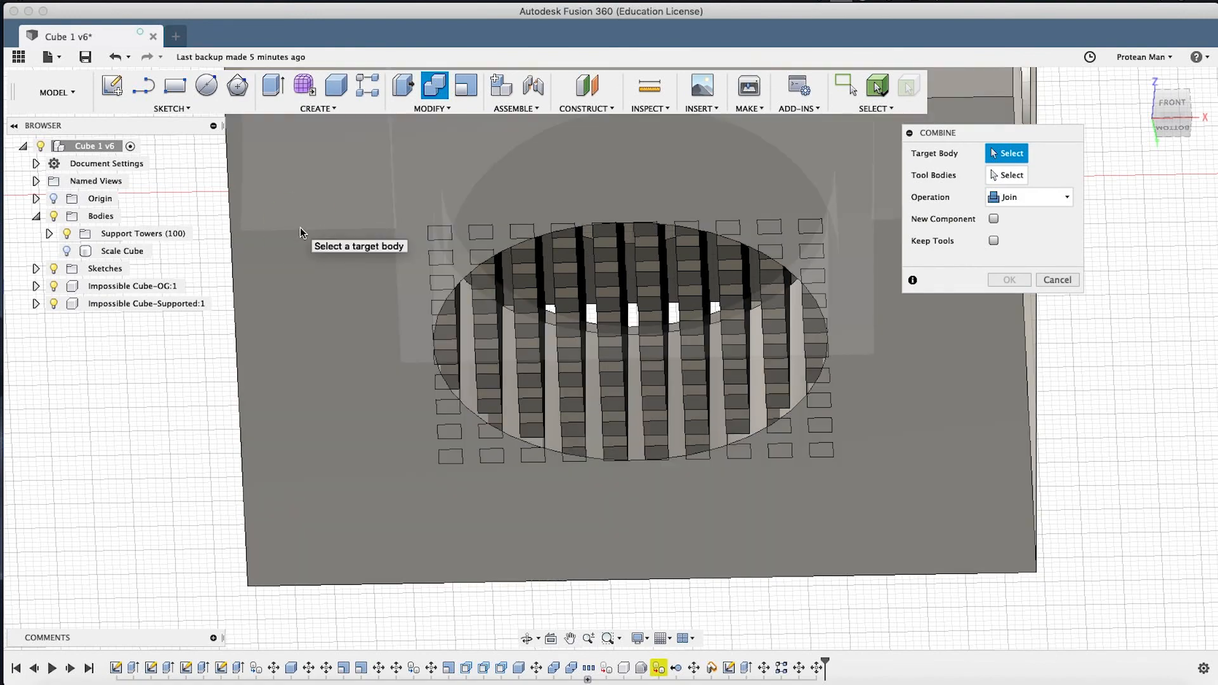
{"action": "left_click", "coordinate": [302, 233]}
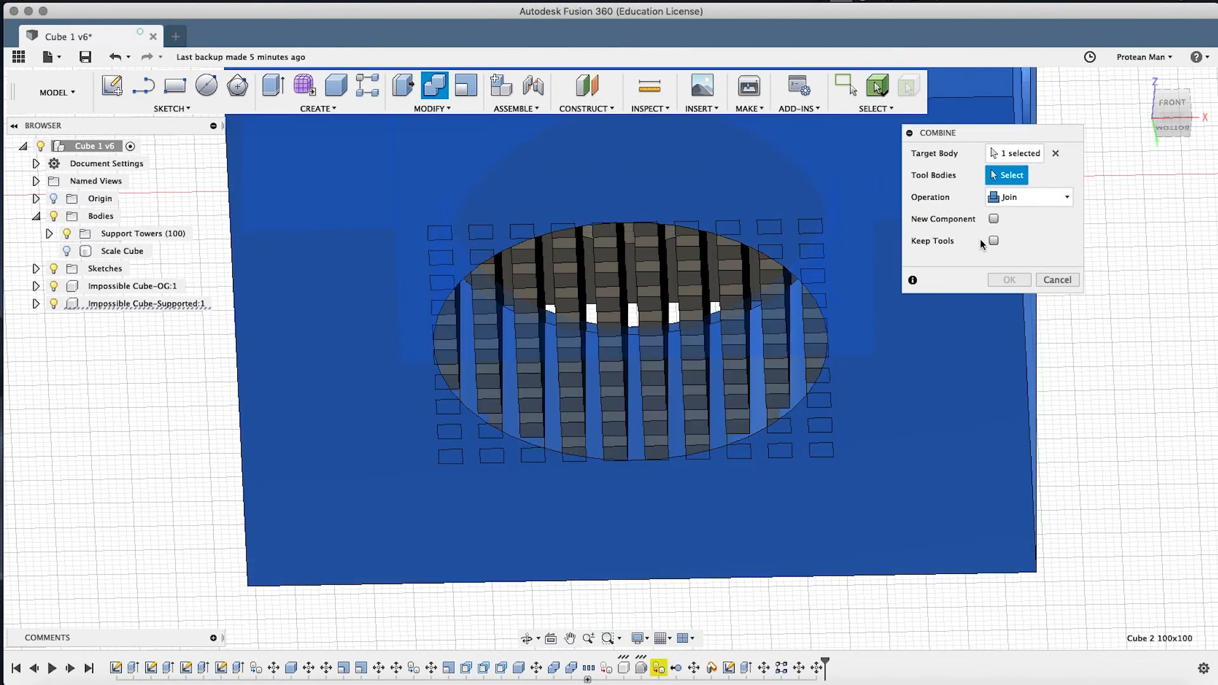
{"action": "left_click", "coordinate": [994, 242]}
{"action": "left_click", "coordinate": [1054, 280]}
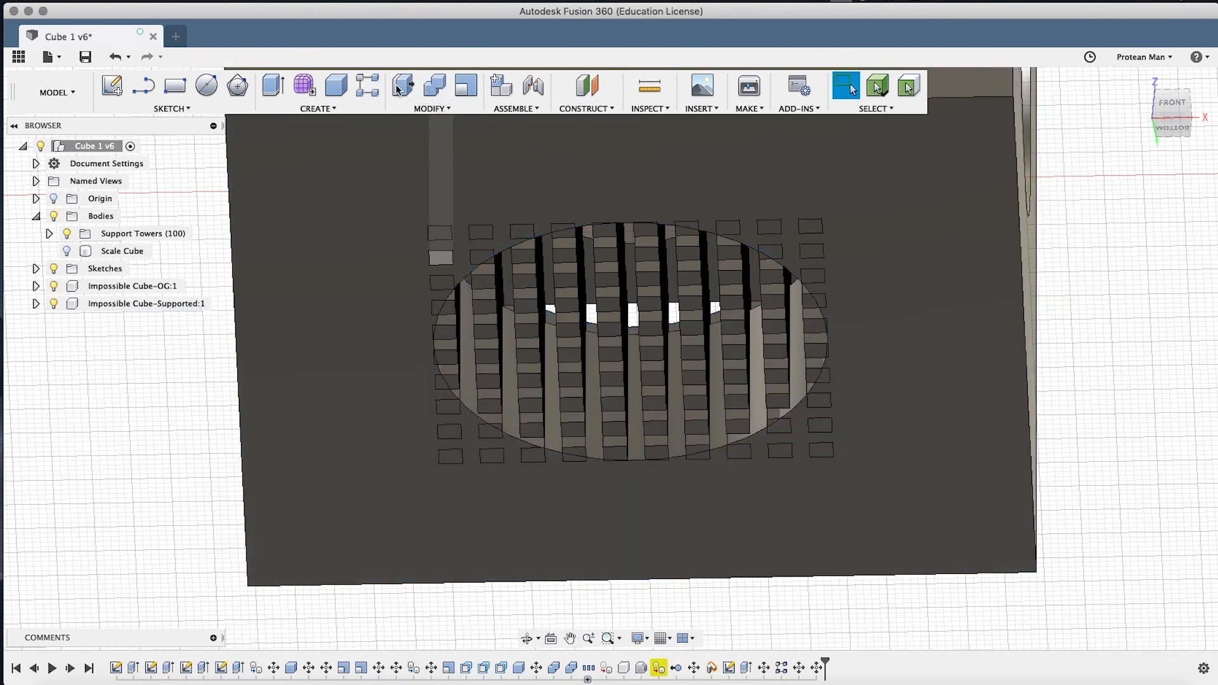
Cut the corner column of the grid with the outer cube using Combine, keeping the cube as the tool body.
{"action": "left_click", "coordinate": [432, 87]}
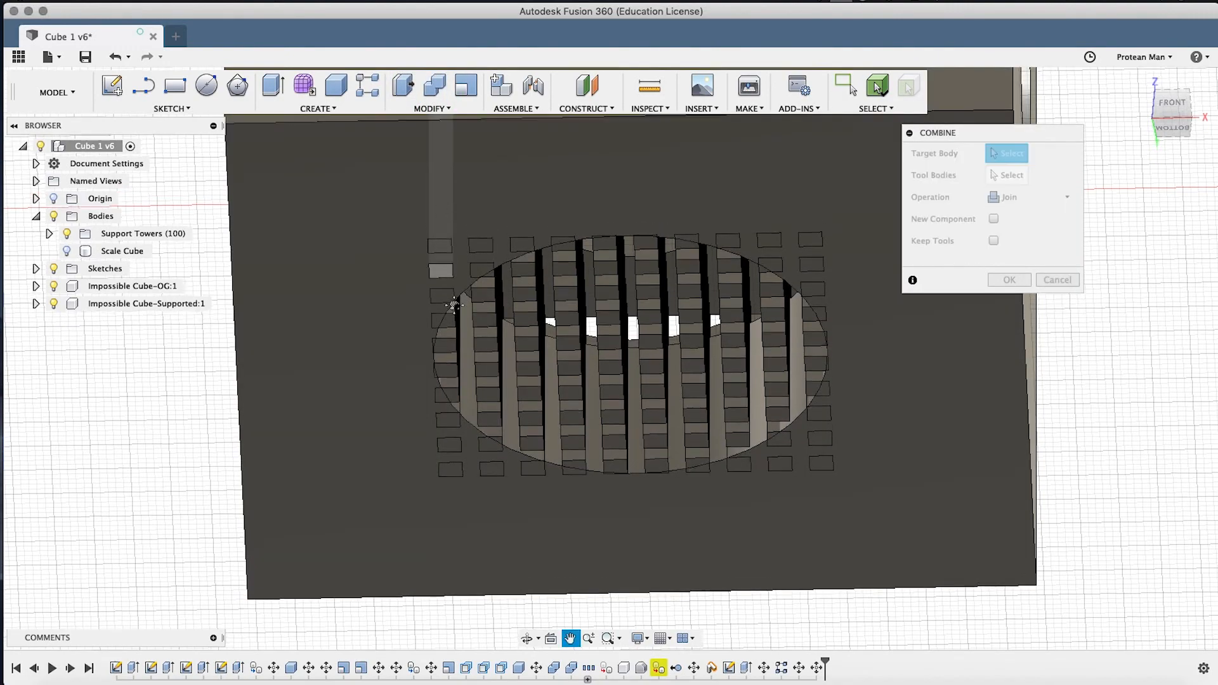
{"action": "middle_click_drag", "start_coordinate": [435, 312], "coordinate": [587, 185], "text": "shift"}
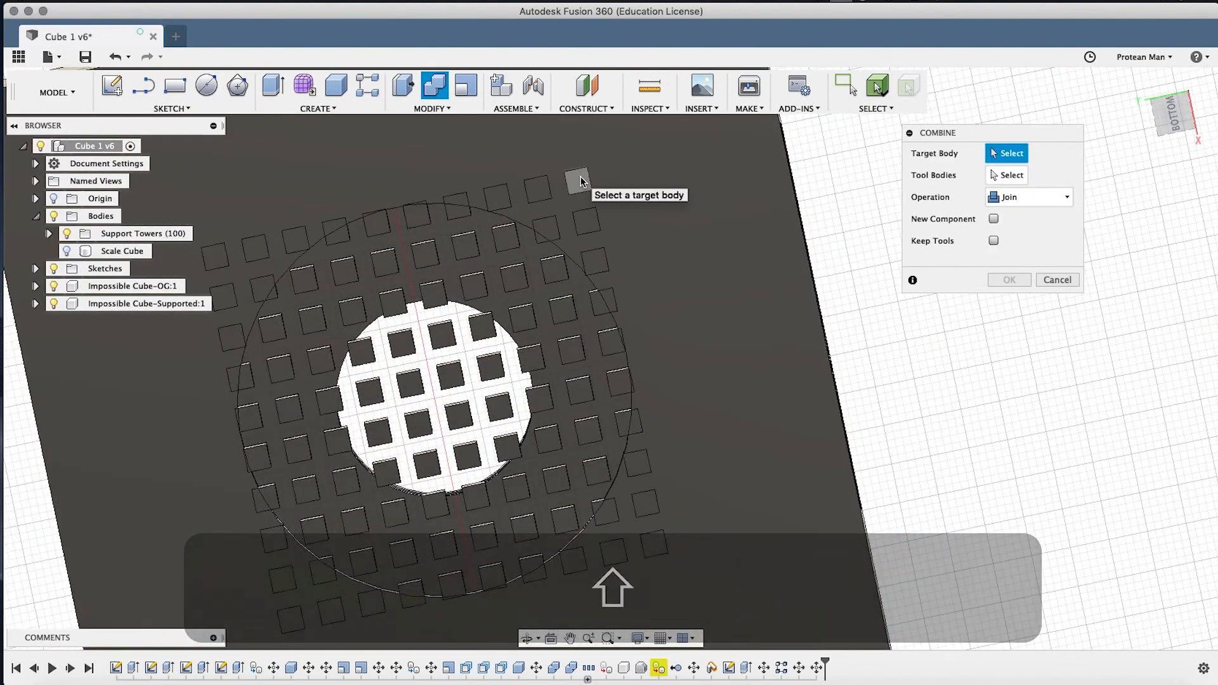
{"action": "left_click", "coordinate": [579, 182]}
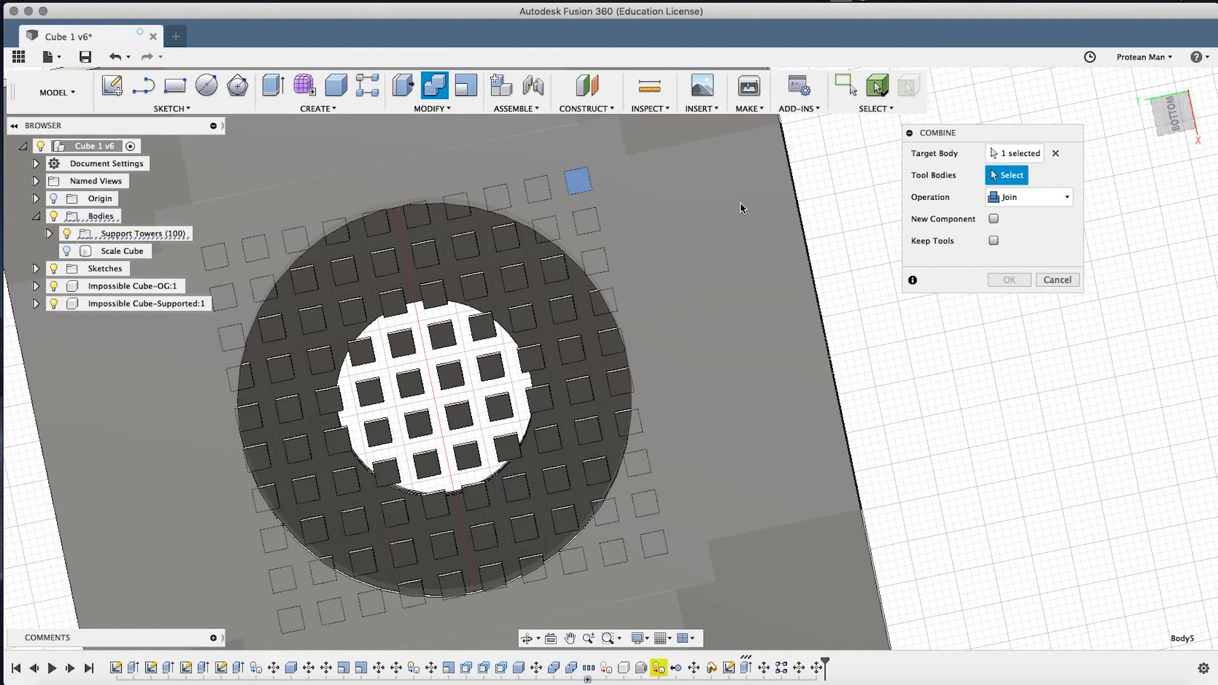
{"action": "left_click", "coordinate": [650, 189]}
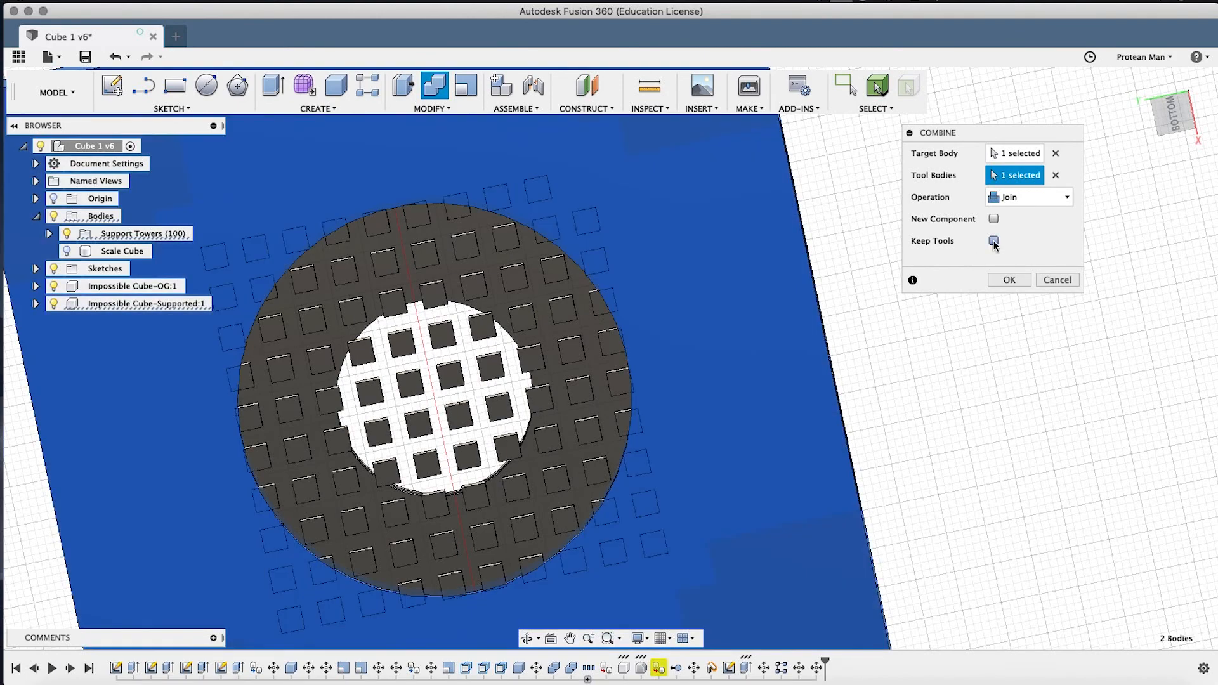
{"action": "left_click", "coordinate": [1011, 200]}
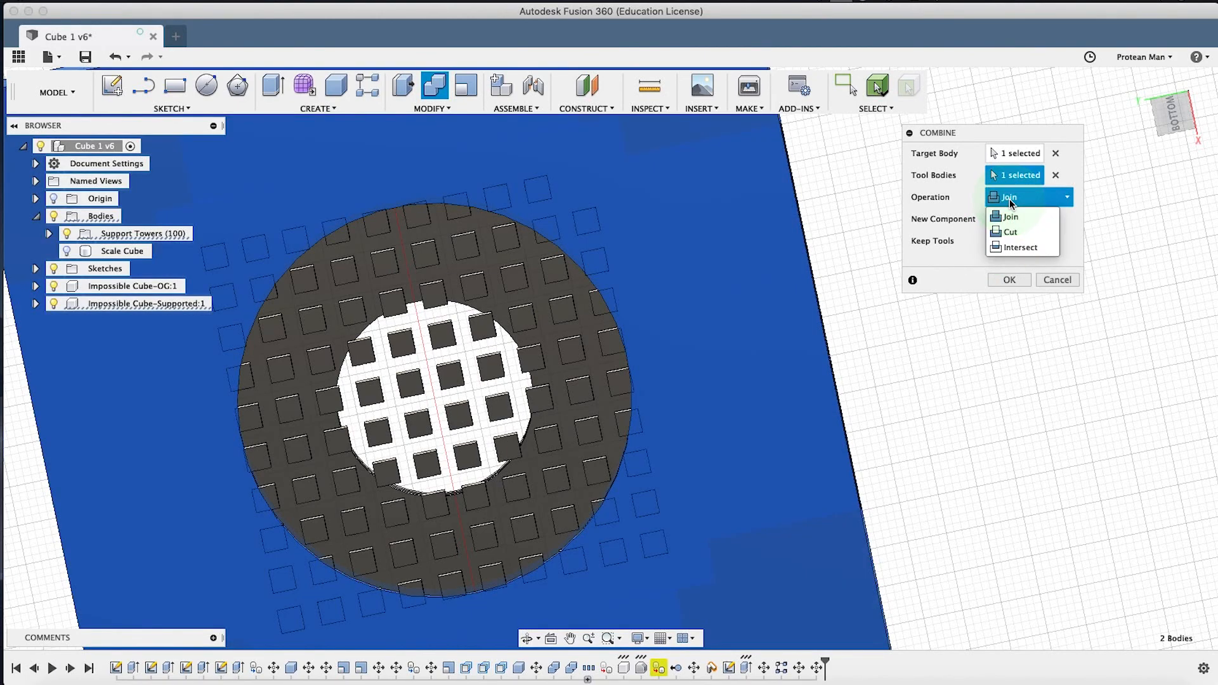
{"action": "left_click", "coordinate": [1011, 233]}
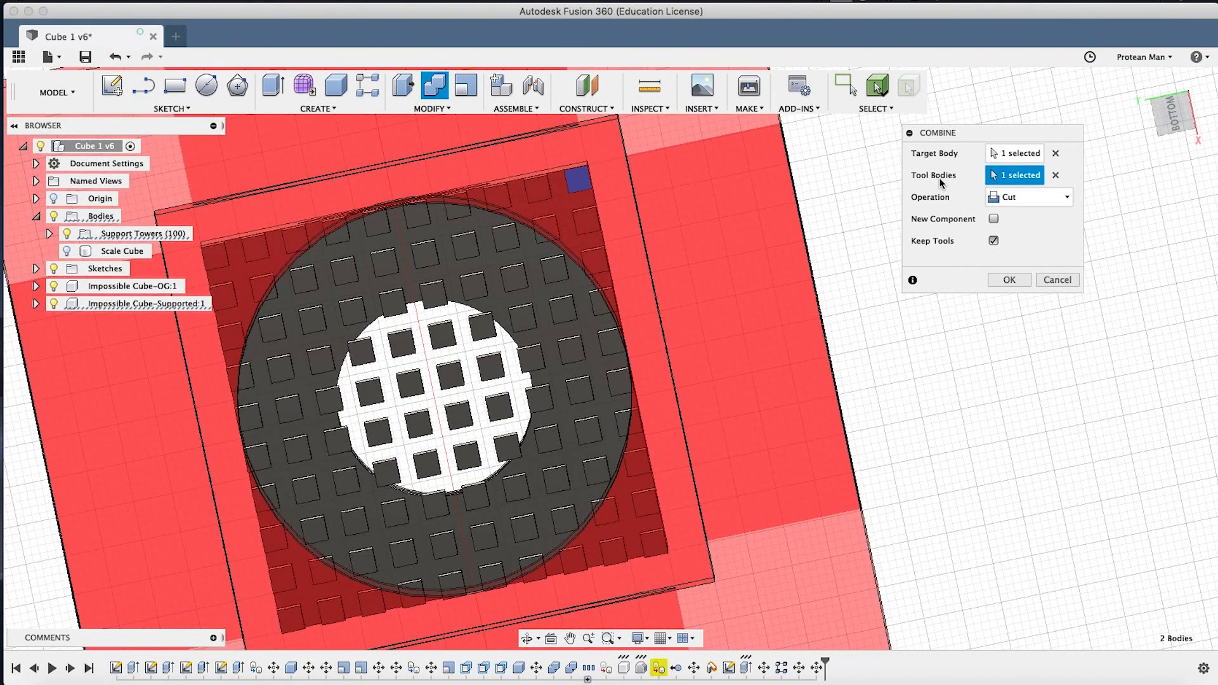
{"action": "left_click", "coordinate": [1014, 199]}
{"action": "left_click", "coordinate": [1012, 280]}
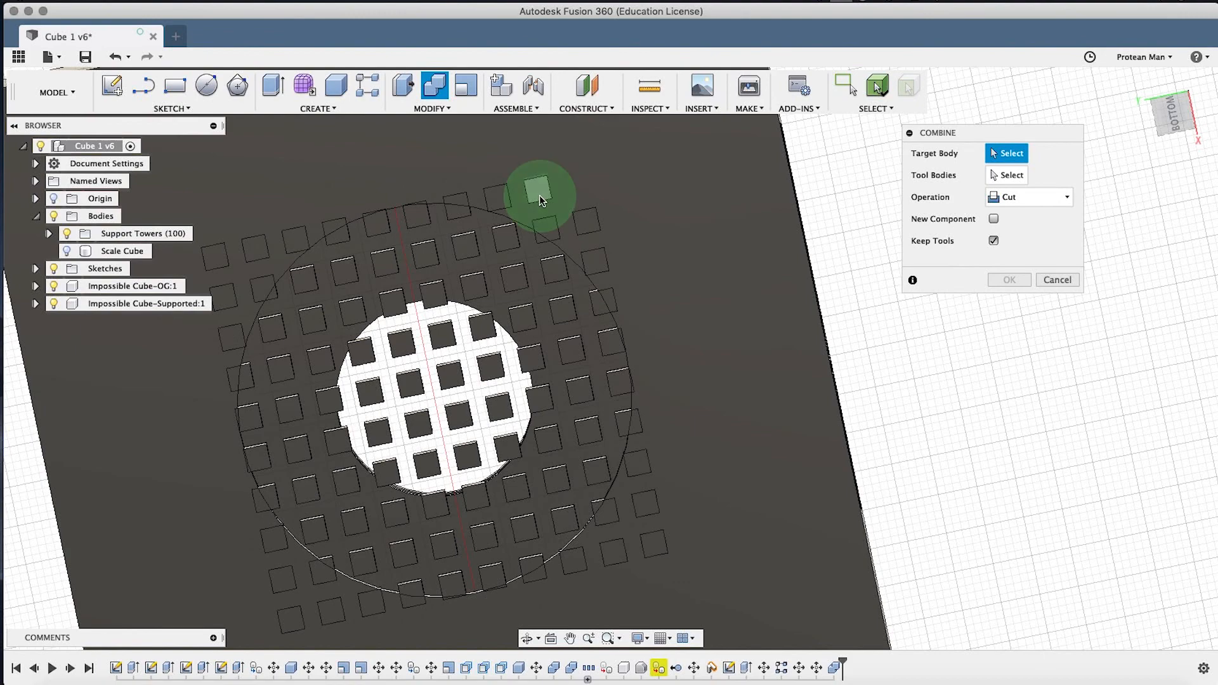
Cut the two columns directly beside the trimmed corner column with the outer cube, one on each edge row, keeping the cube.
{"action": "left_click", "coordinate": [539, 192]}
{"action": "left_click", "coordinate": [580, 156]}
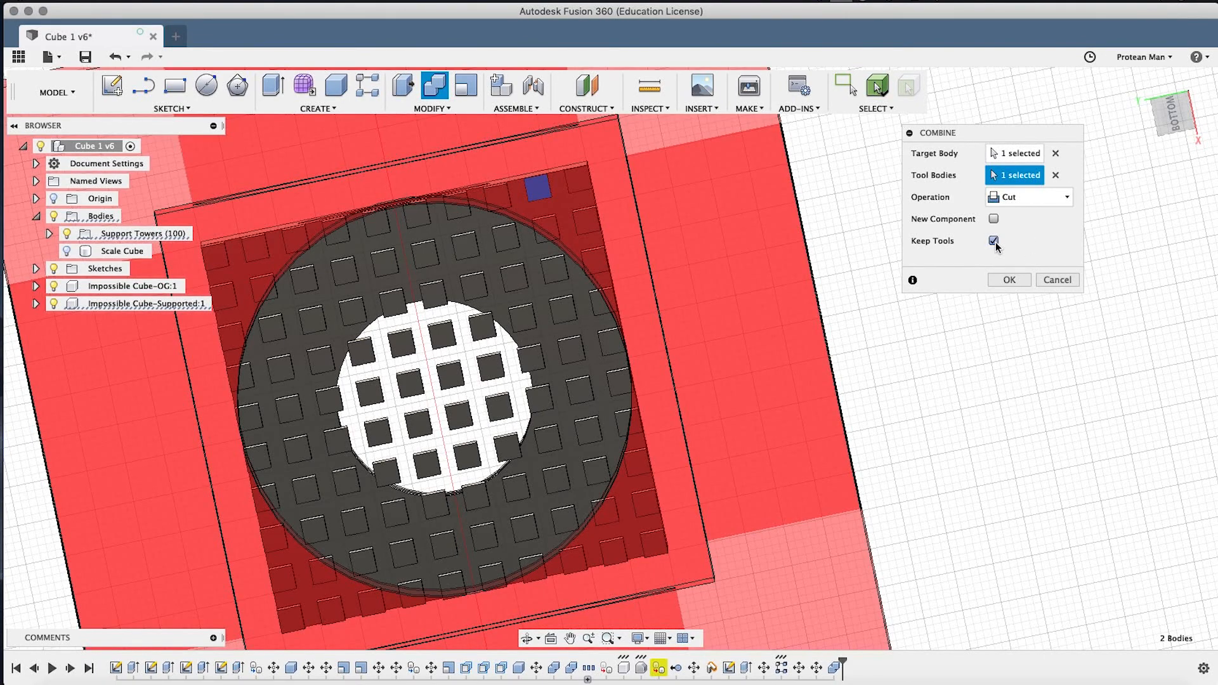
{"action": "left_click", "coordinate": [1010, 280]}
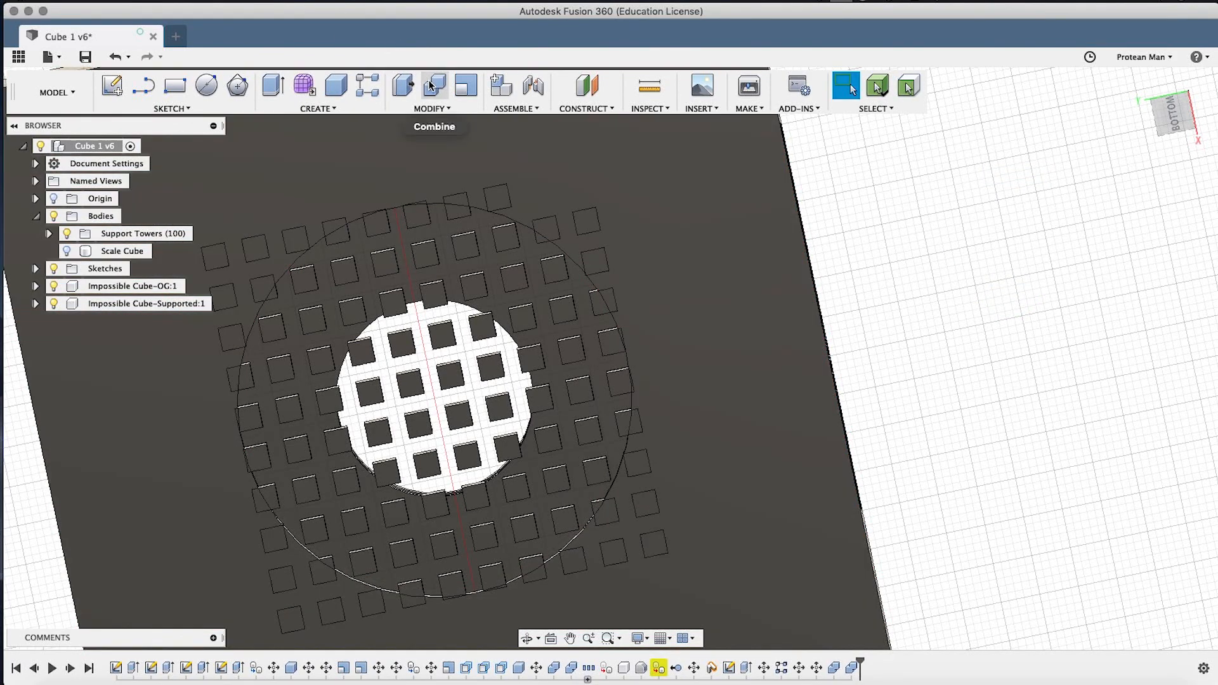
{"action": "left_click", "coordinate": [430, 85]}
{"action": "left_click", "coordinate": [582, 218]}
{"action": "left_click", "coordinate": [640, 185]}
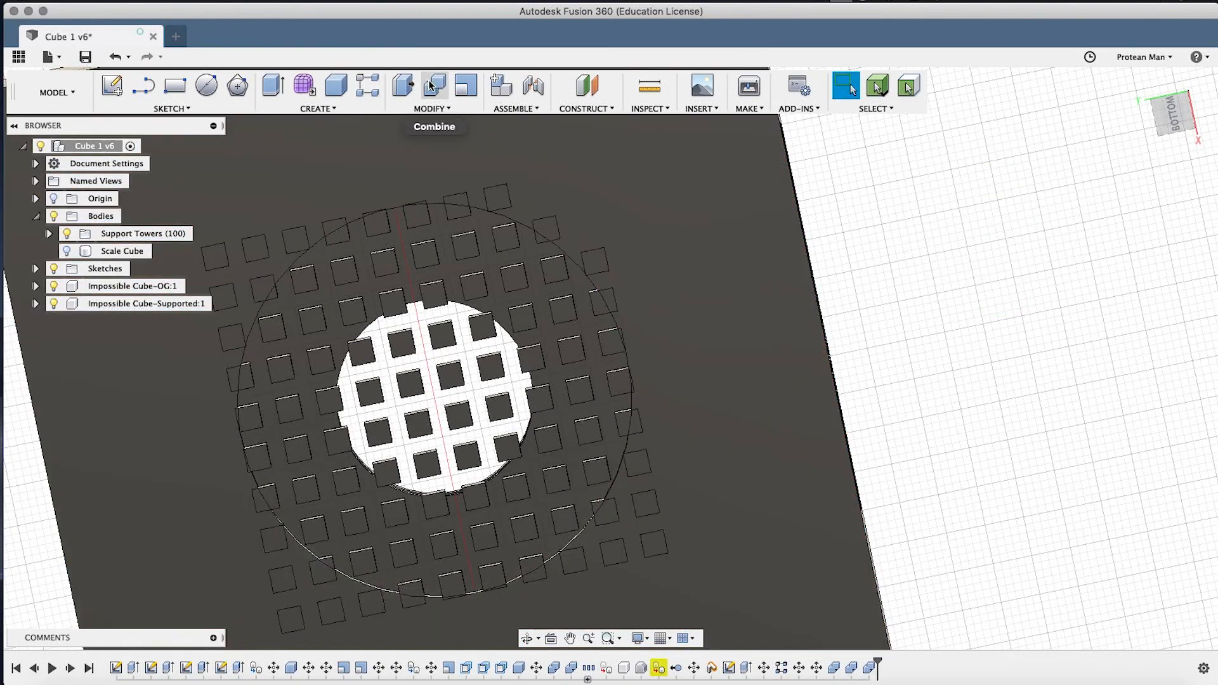
Cut the column diagonally inward from that corner and the third column along the upper edge row with the outer cube, keeping the cube.
{"action": "left_click", "coordinate": [433, 87]}
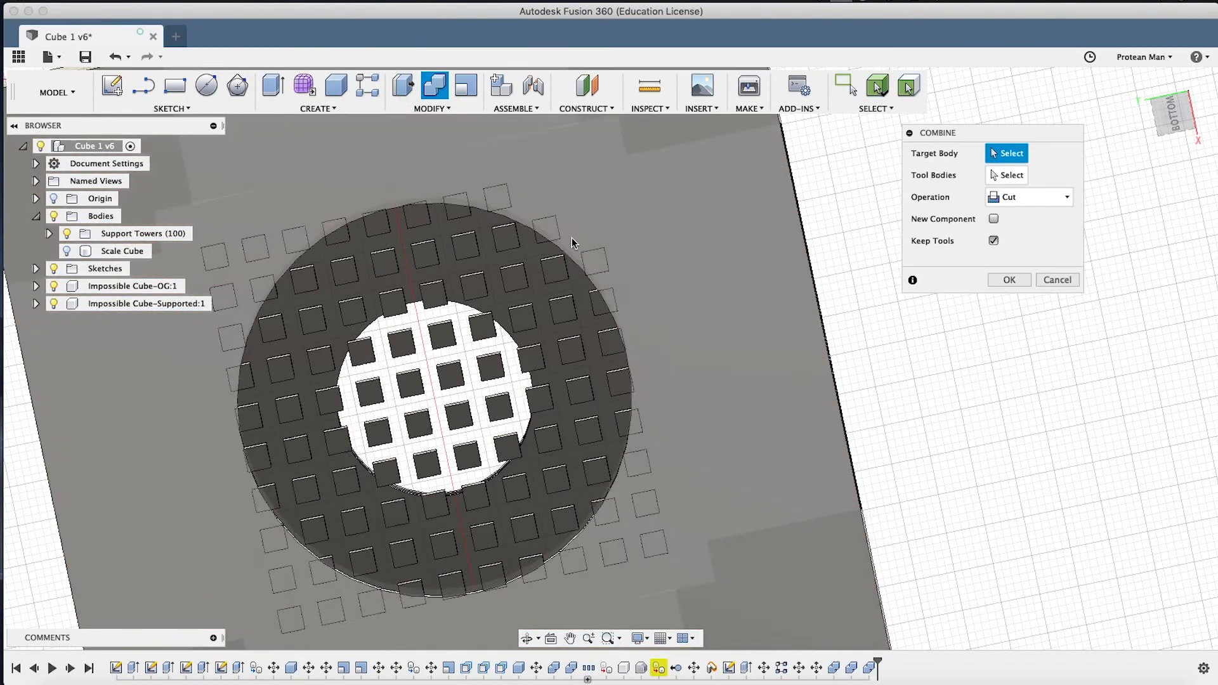
{"action": "left_click", "coordinate": [546, 231]}
{"action": "left_click", "coordinate": [603, 204]}
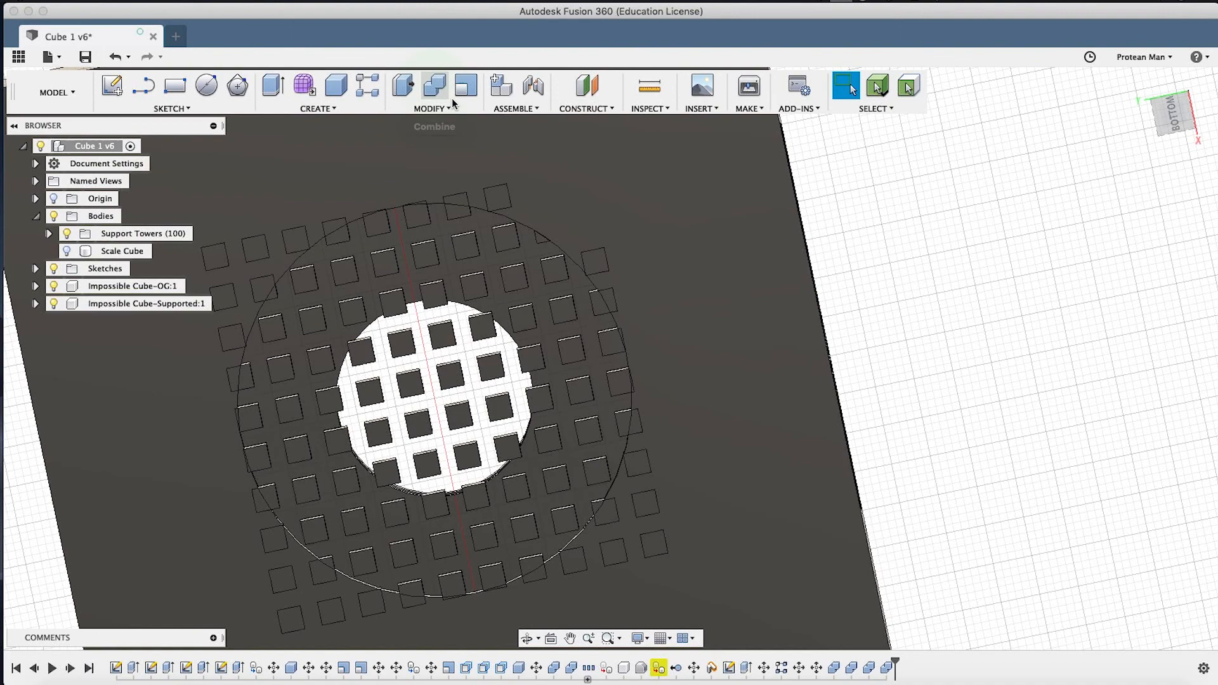
{"action": "left_click", "coordinate": [452, 98]}
{"action": "left_click", "coordinate": [496, 197]}
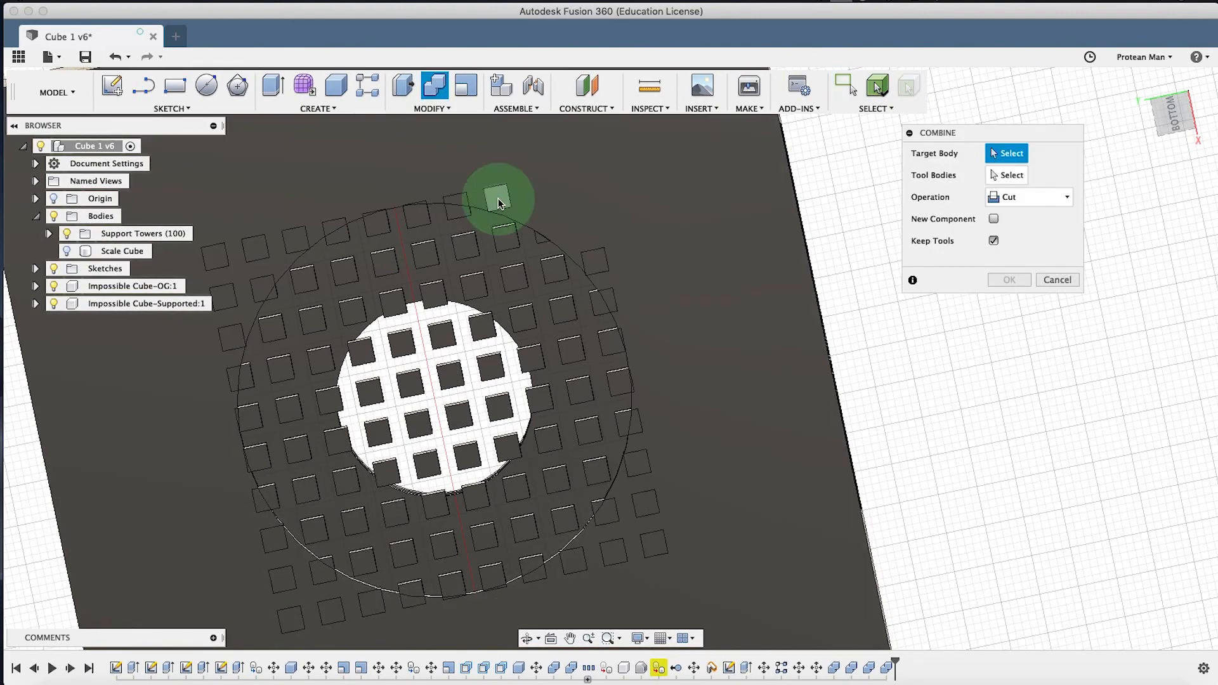
{"action": "left_click", "coordinate": [584, 171]}
{"action": "left_click", "coordinate": [1013, 280]}
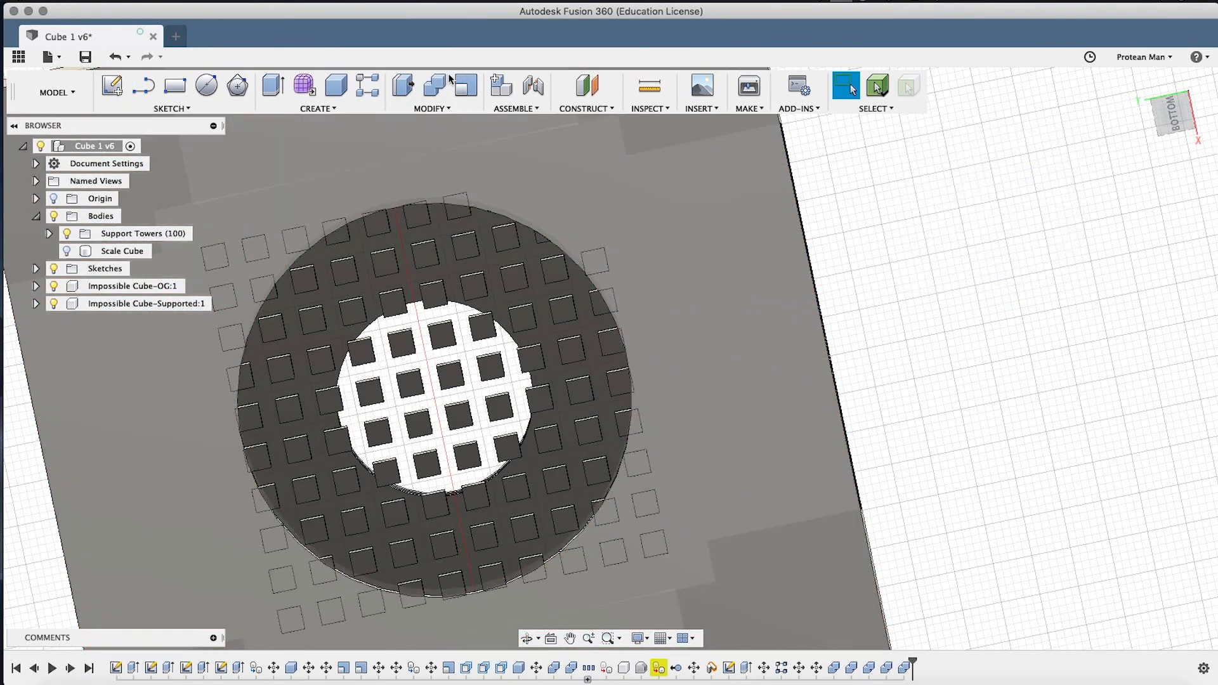
Cut the third column down the side edge from the same corner with the outer cube, keeping the cube.
{"action": "left_click", "coordinate": [441, 89]}
{"action": "left_click", "coordinate": [598, 263]}
{"action": "left_click", "coordinate": [711, 235]}
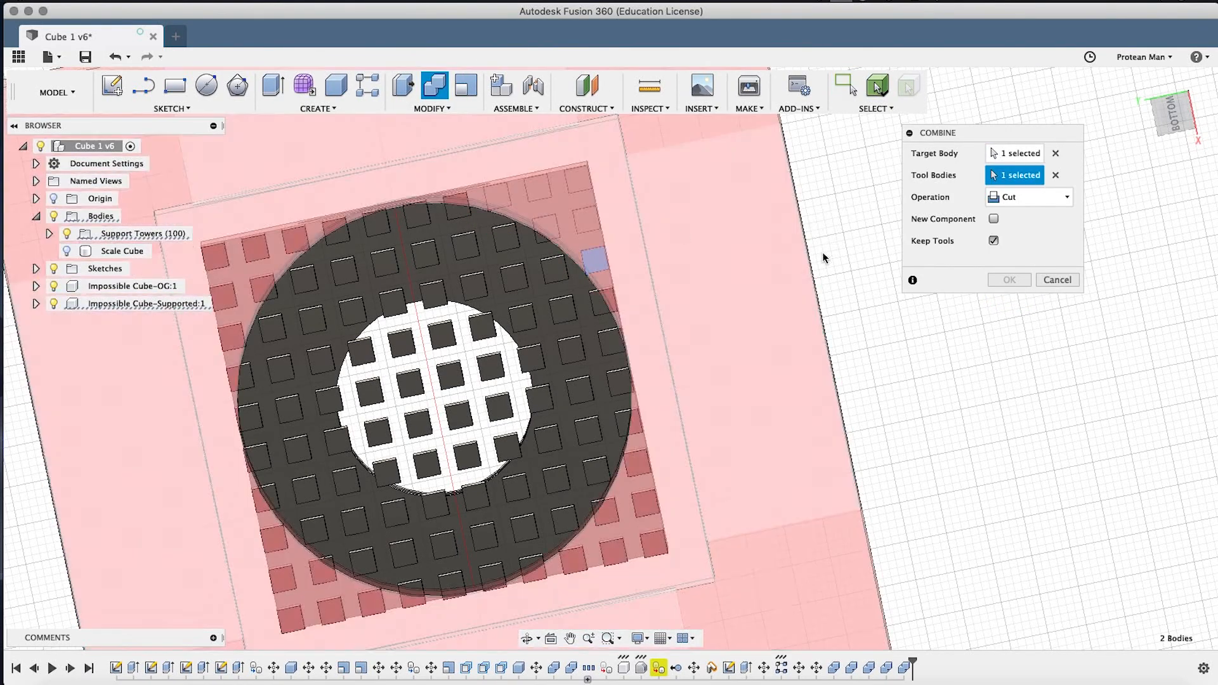
{"action": "left_click", "coordinate": [1009, 280]}
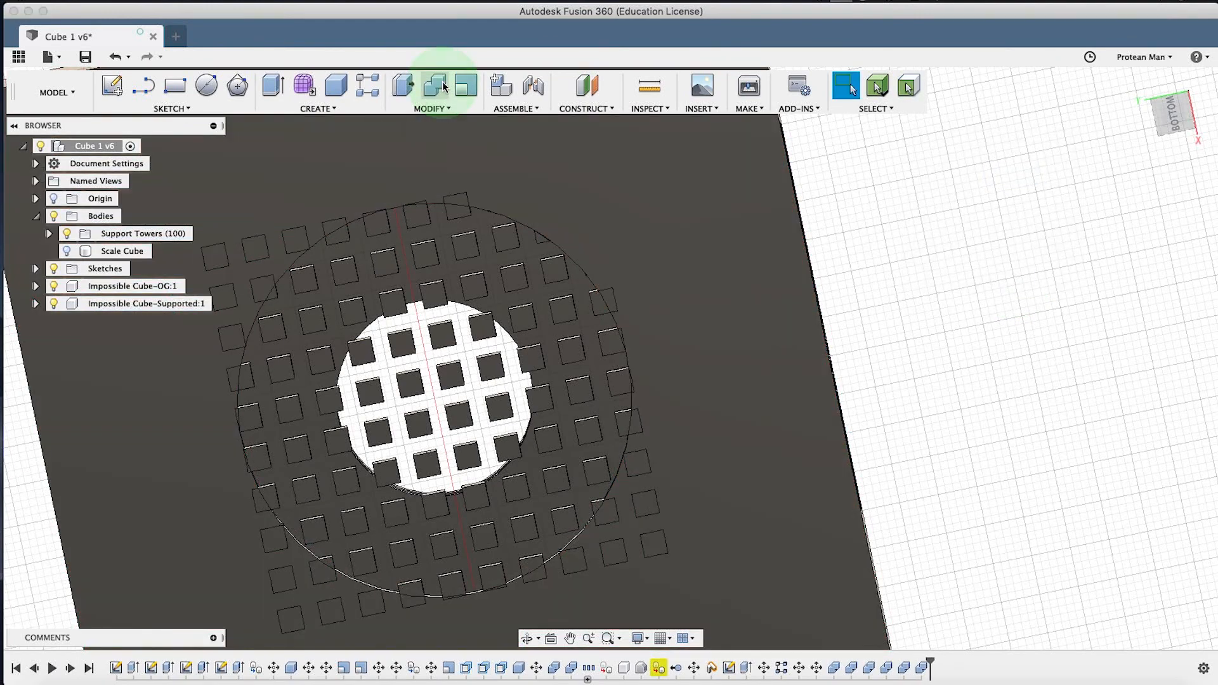
{"action": "left_click", "coordinate": [443, 87]}
{"action": "left_click", "coordinate": [454, 203]}
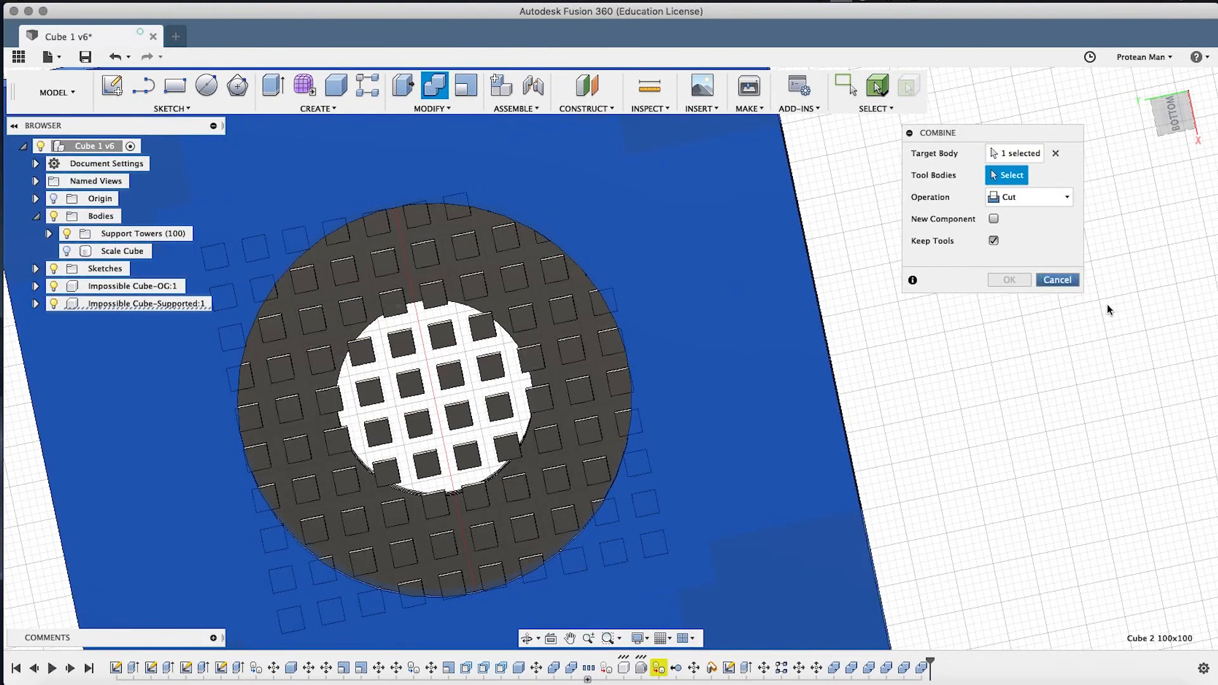
{"action": "left_click", "coordinate": [1057, 279]}
{"action": "left_click", "coordinate": [435, 86]}
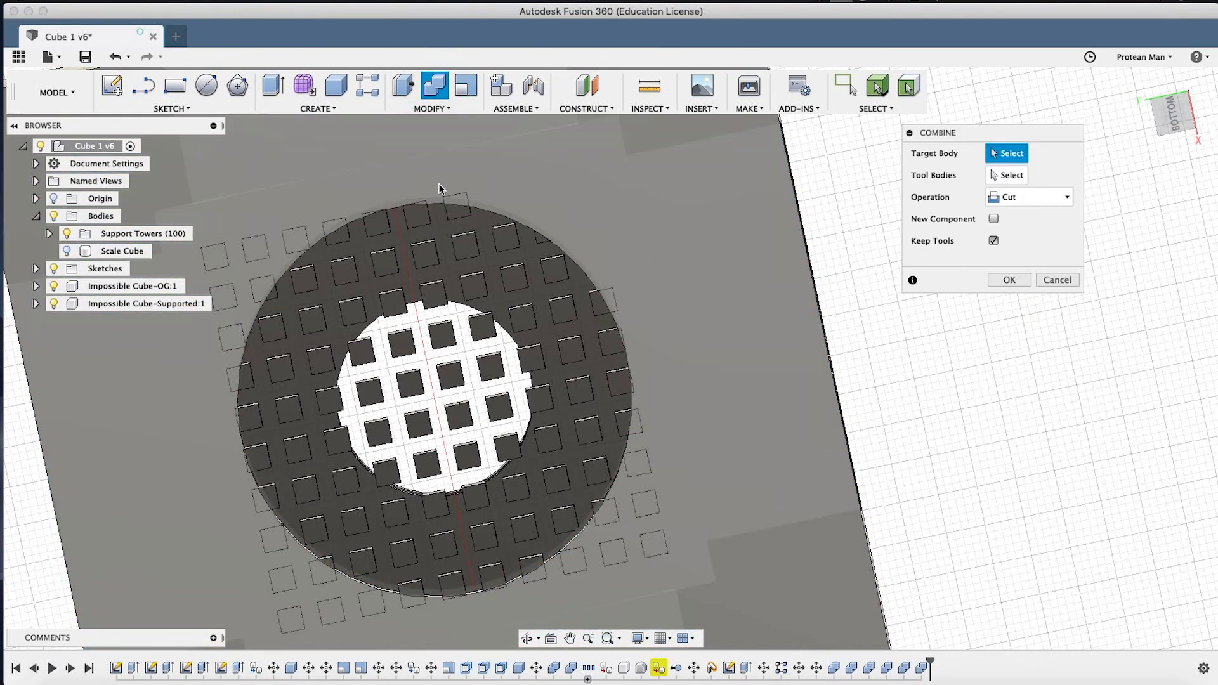
{"action": "left_click", "coordinate": [455, 212]}
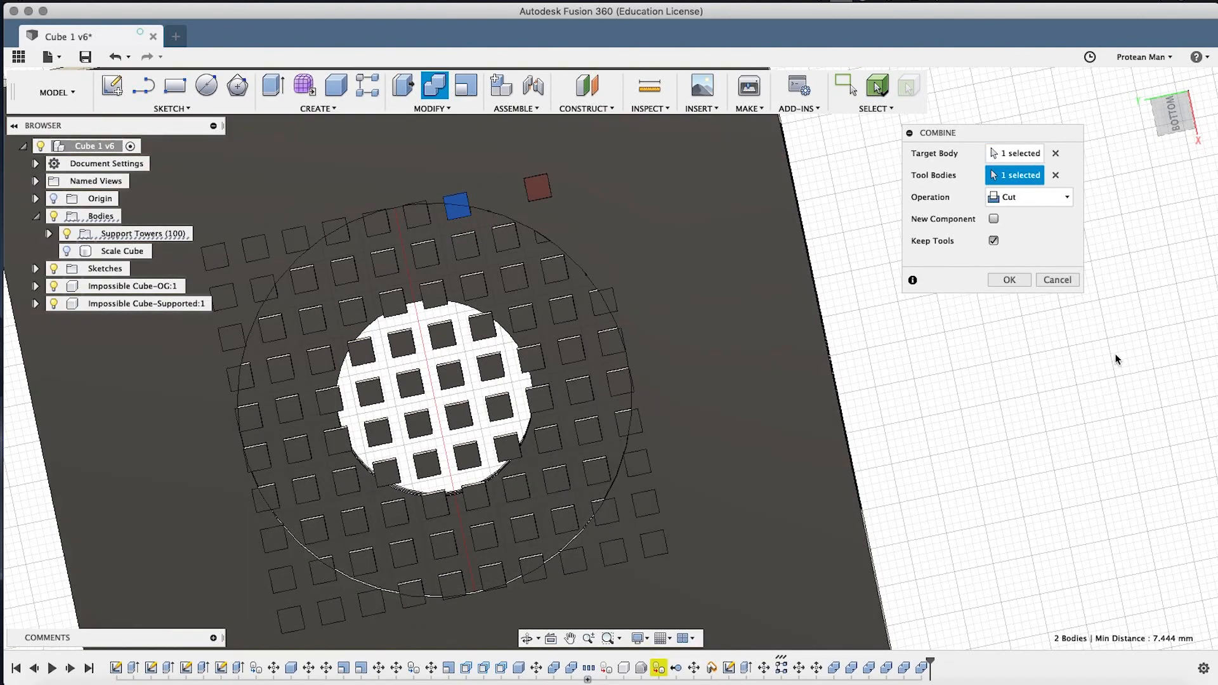
{"action": "left_click", "coordinate": [1053, 279]}
Cut the fourth column along the upper edge row with the outer cube, keeping the cube as the tool body.
{"action": "left_click", "coordinate": [435, 86]}
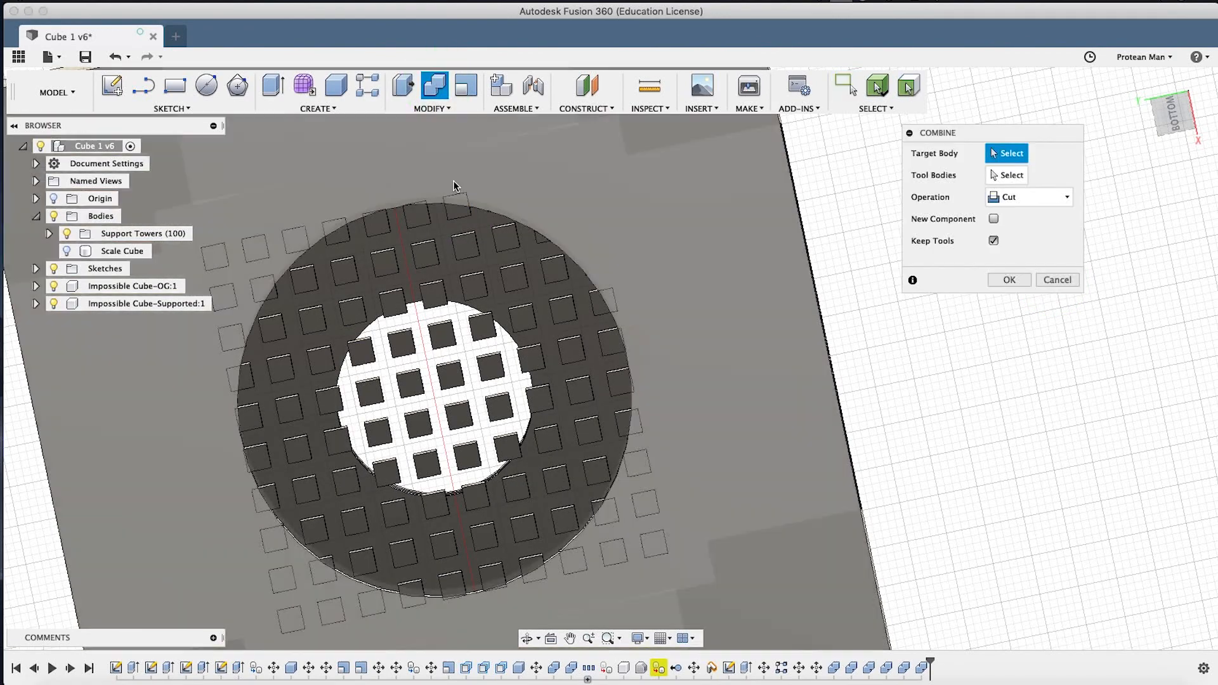
{"action": "left_click", "coordinate": [455, 209]}
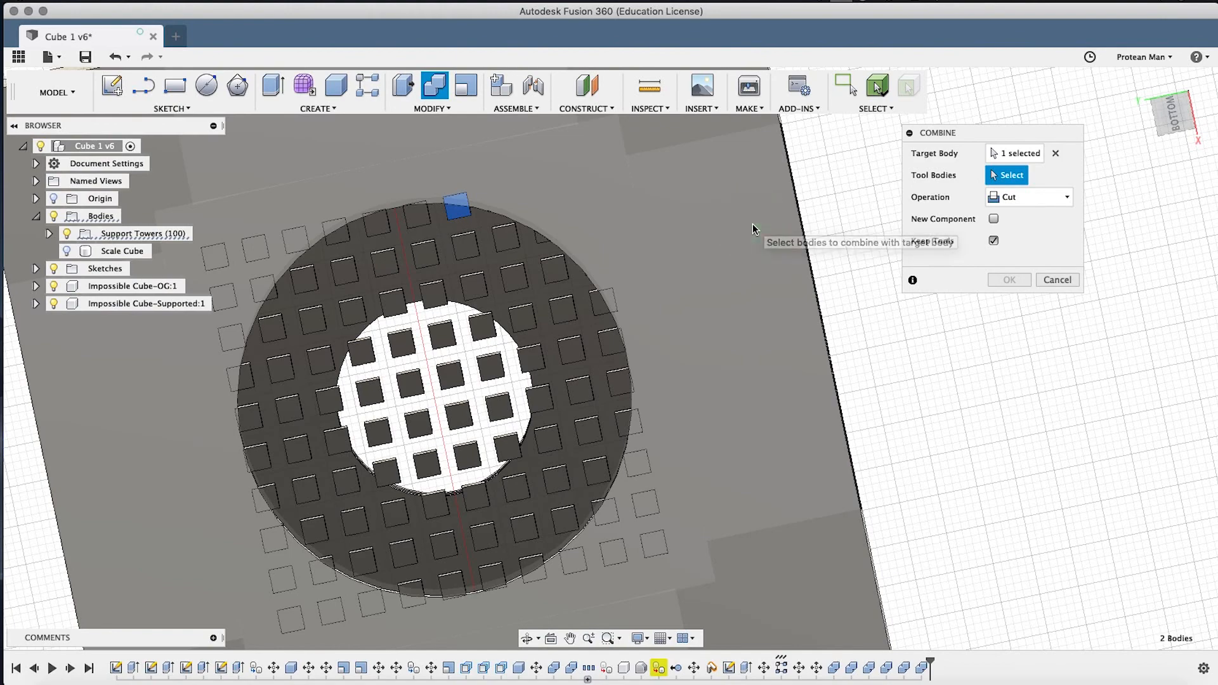
{"action": "left_click", "coordinate": [752, 224]}
{"action": "left_click", "coordinate": [1009, 280]}
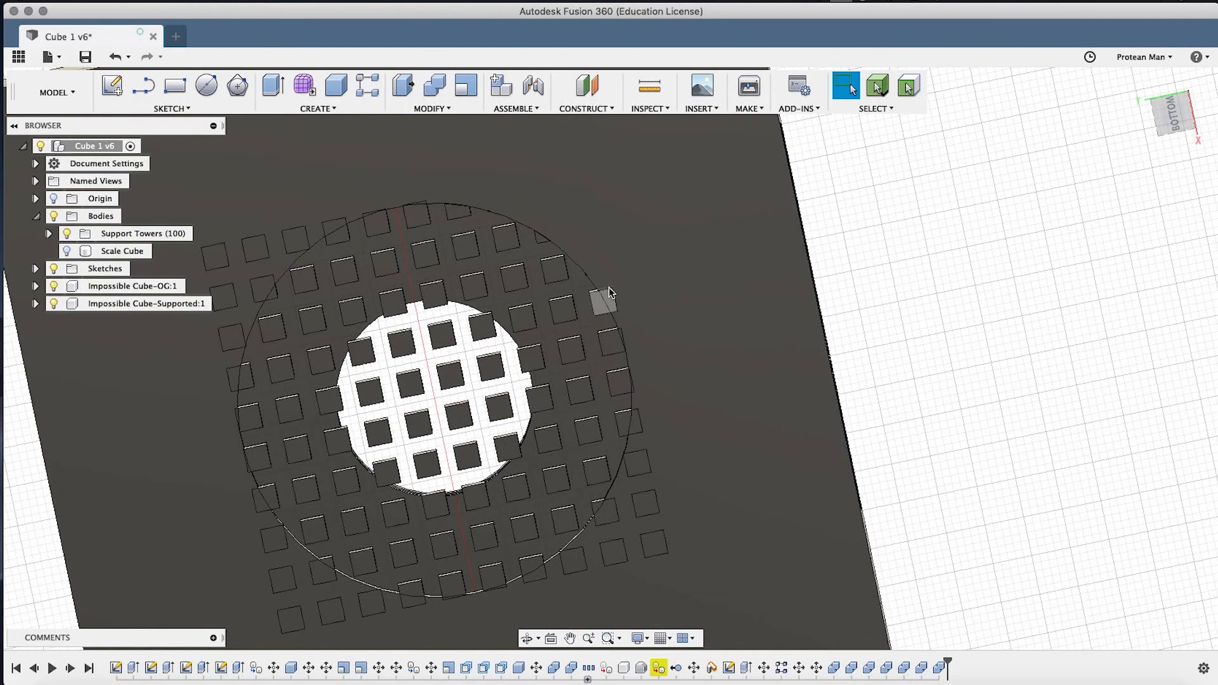
{"action": "middle_click_drag", "start_coordinate": [609, 292], "coordinate": [631, 220]}
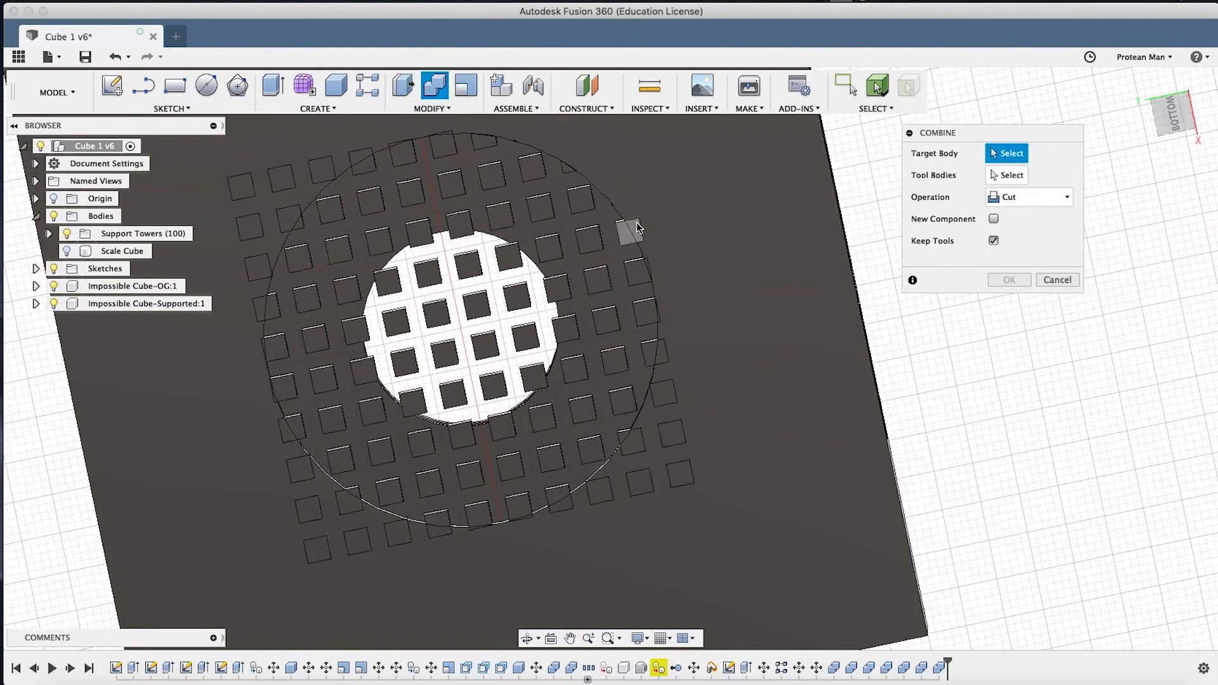
Cut the fourth and fifth columns down the grid's right edge with the outer cube, keeping the cube.
{"action": "left_click", "coordinate": [640, 222]}
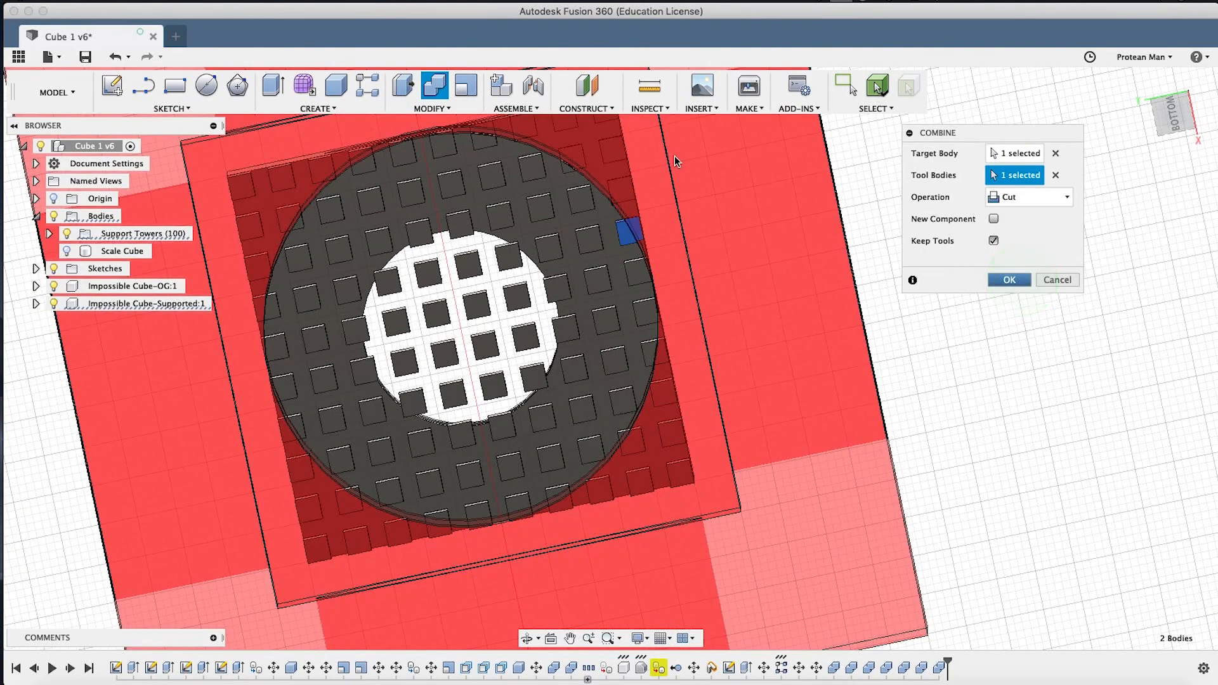
{"action": "key", "text": "Return"}
{"action": "left_click", "coordinate": [429, 91]}
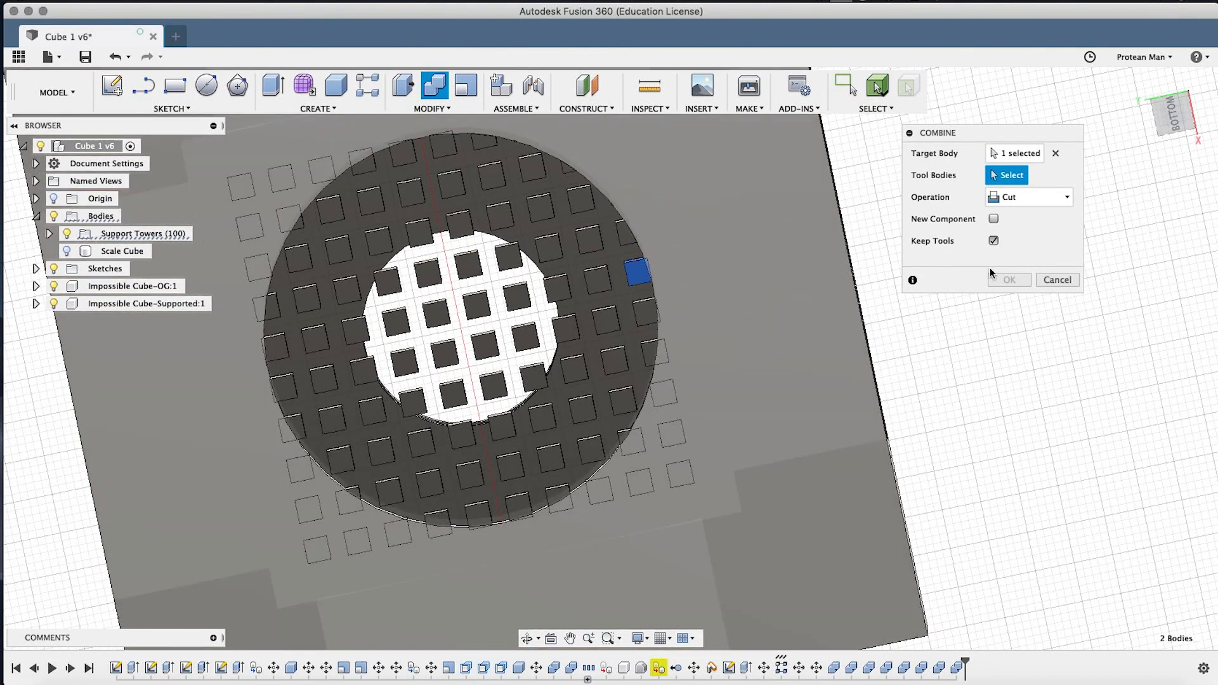
{"action": "left_click", "coordinate": [1009, 281]}
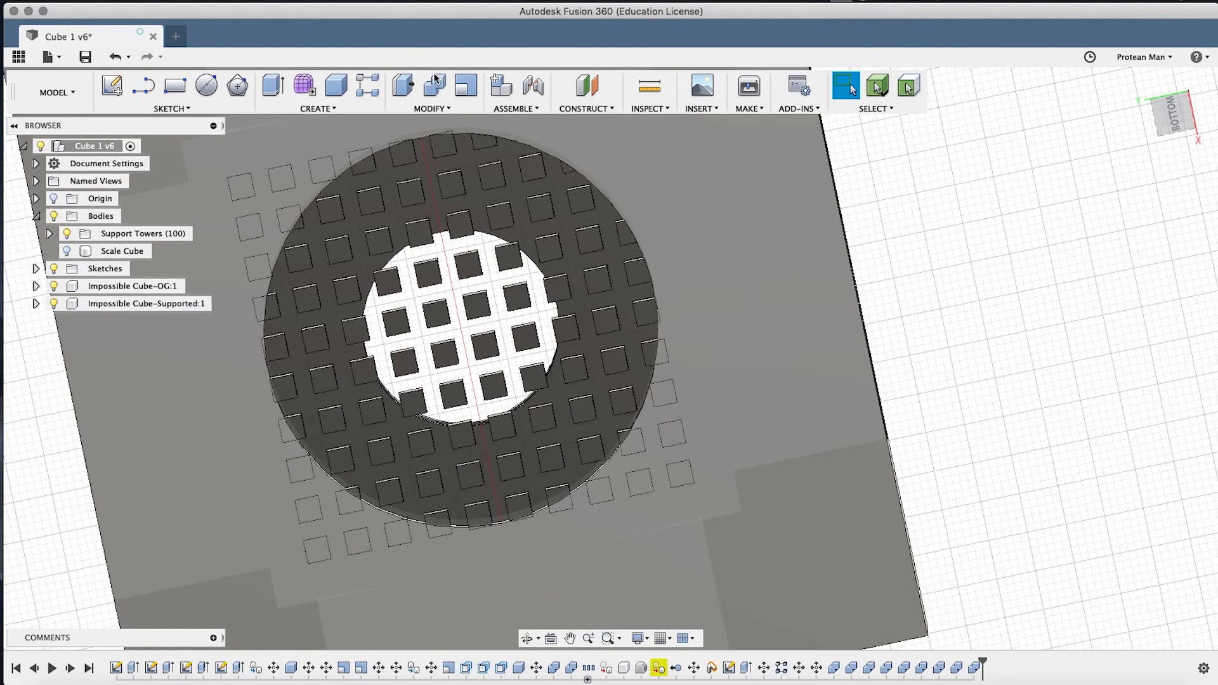
{"action": "left_click", "coordinate": [436, 88]}
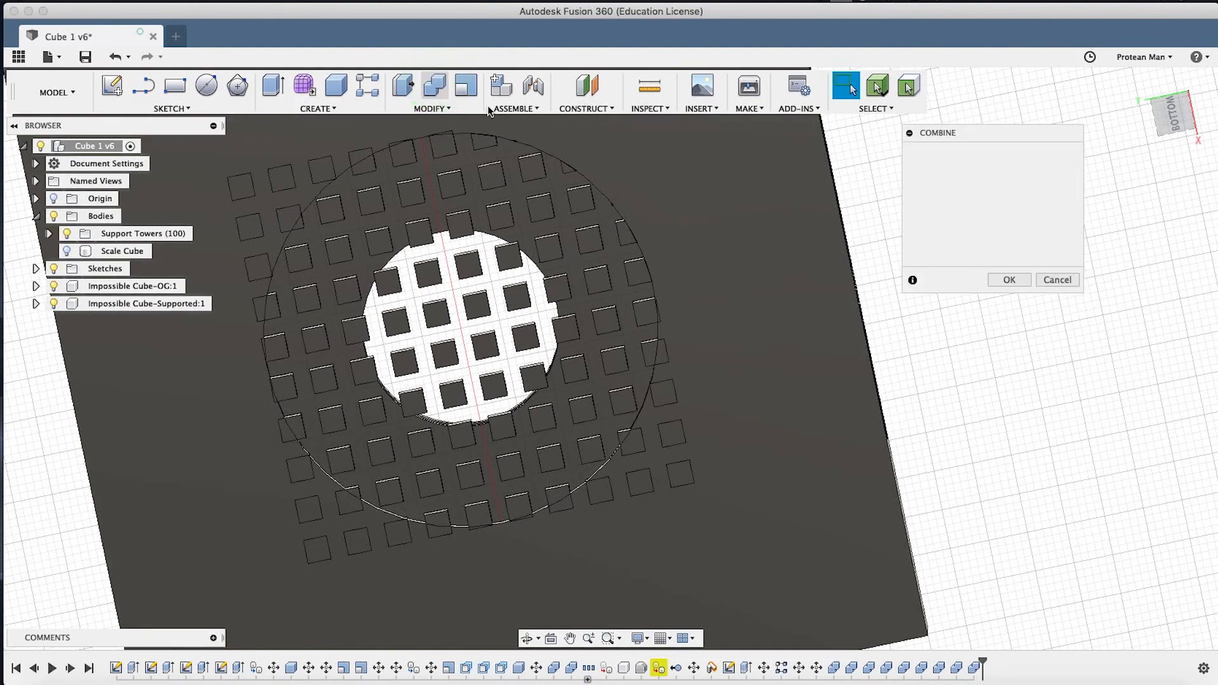
{"action": "left_click", "coordinate": [656, 319]}
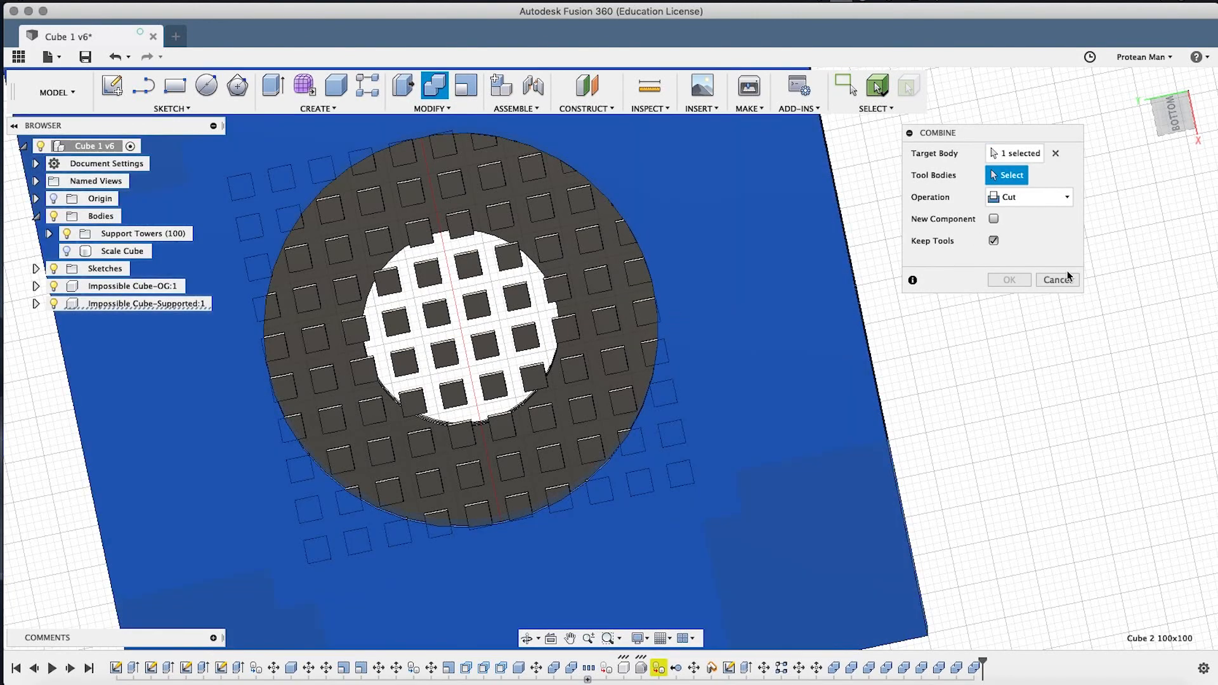
{"action": "key", "text": "Escape"}
Cut the sixth and seventh columns down the grid's right edge with the outer cube, keeping the cube.
{"action": "left_click", "coordinate": [439, 93]}
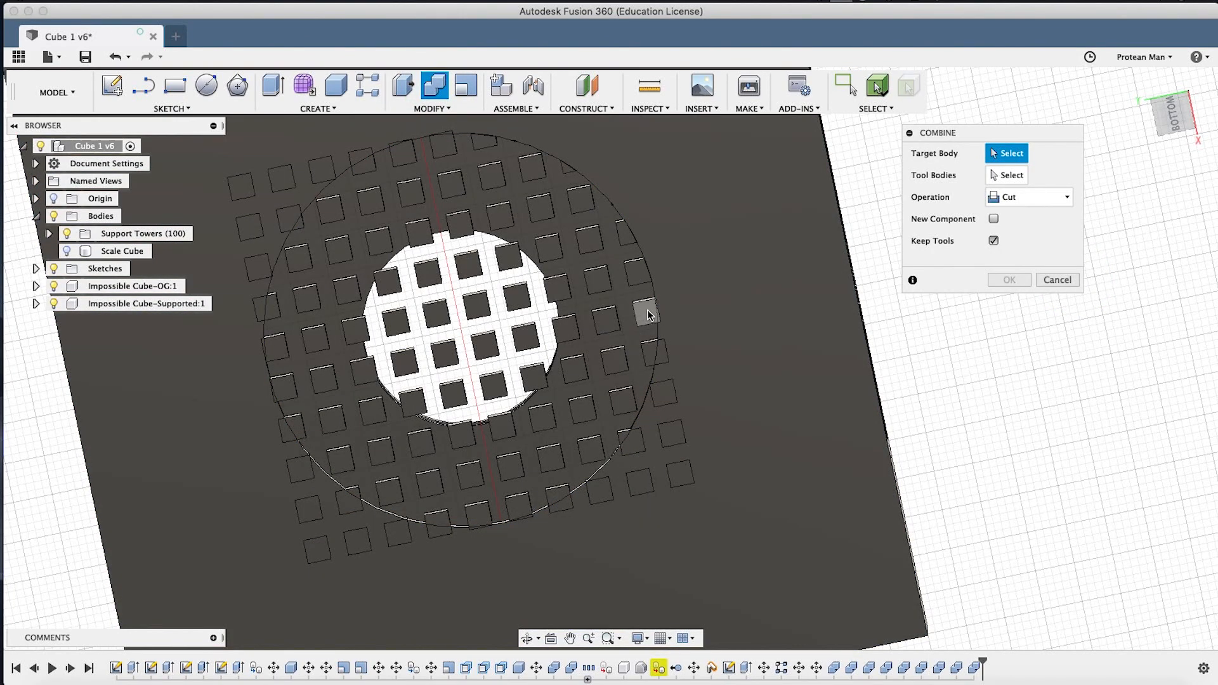
{"action": "left_click", "coordinate": [656, 319]}
{"action": "left_click", "coordinate": [708, 306]}
{"action": "left_click", "coordinate": [1009, 280]}
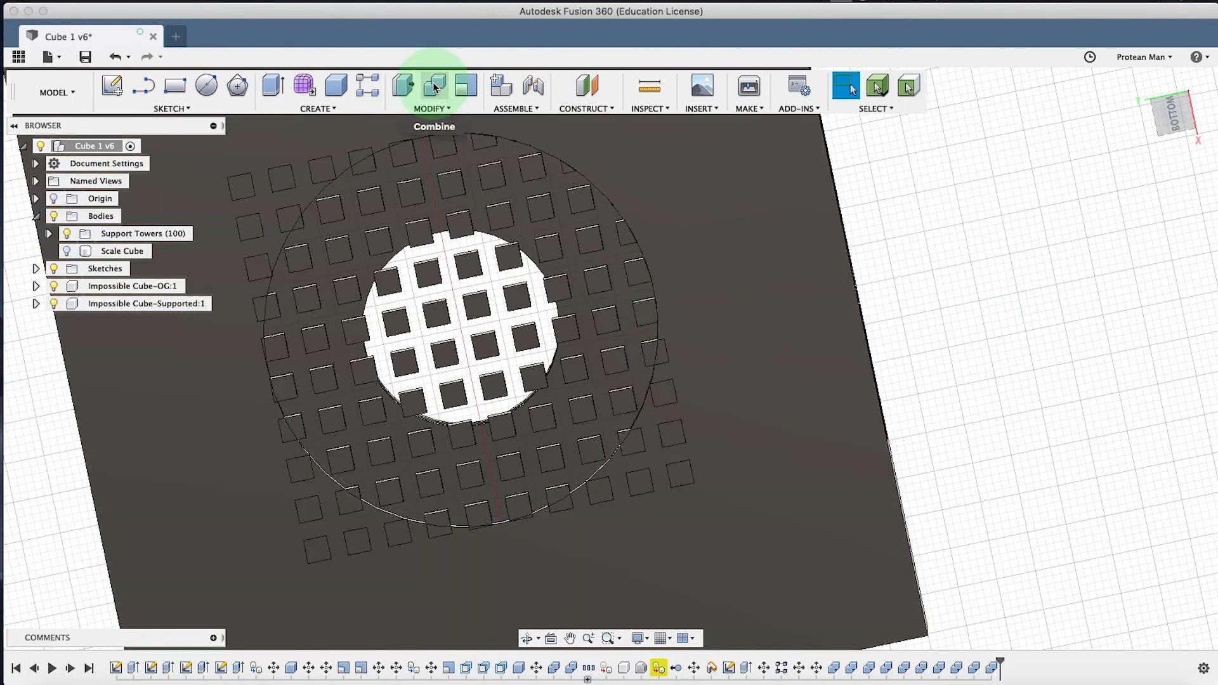
{"action": "left_click", "coordinate": [436, 86]}
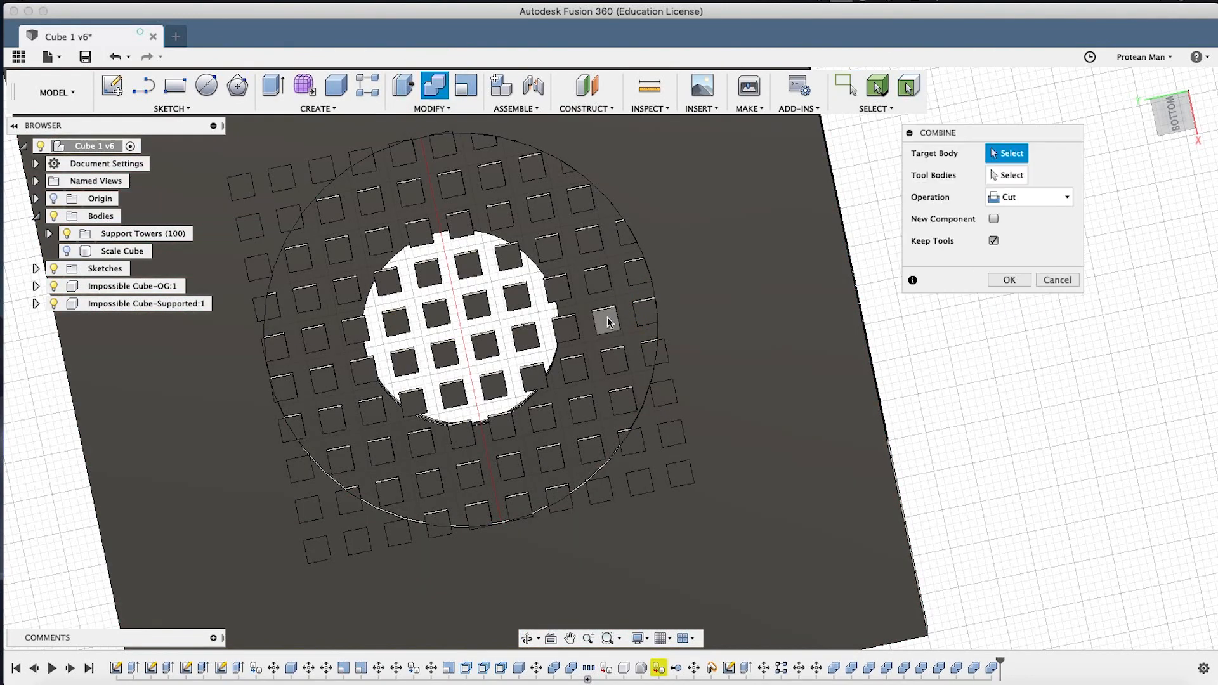
{"action": "left_click", "coordinate": [666, 354]}
{"action": "left_click", "coordinate": [771, 321]}
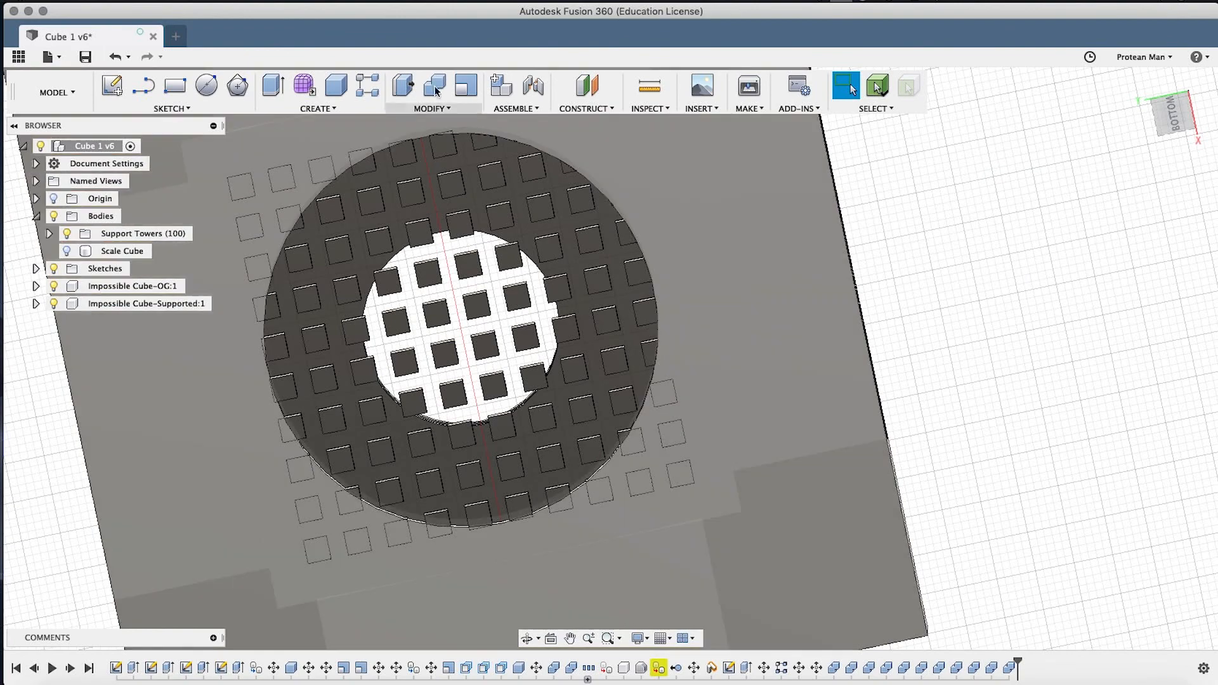
Cut the eighth and ninth columns down the grid's right edge with the outer cube, keeping the cube.
{"action": "left_click", "coordinate": [434, 85]}
{"action": "left_click", "coordinate": [671, 390]}
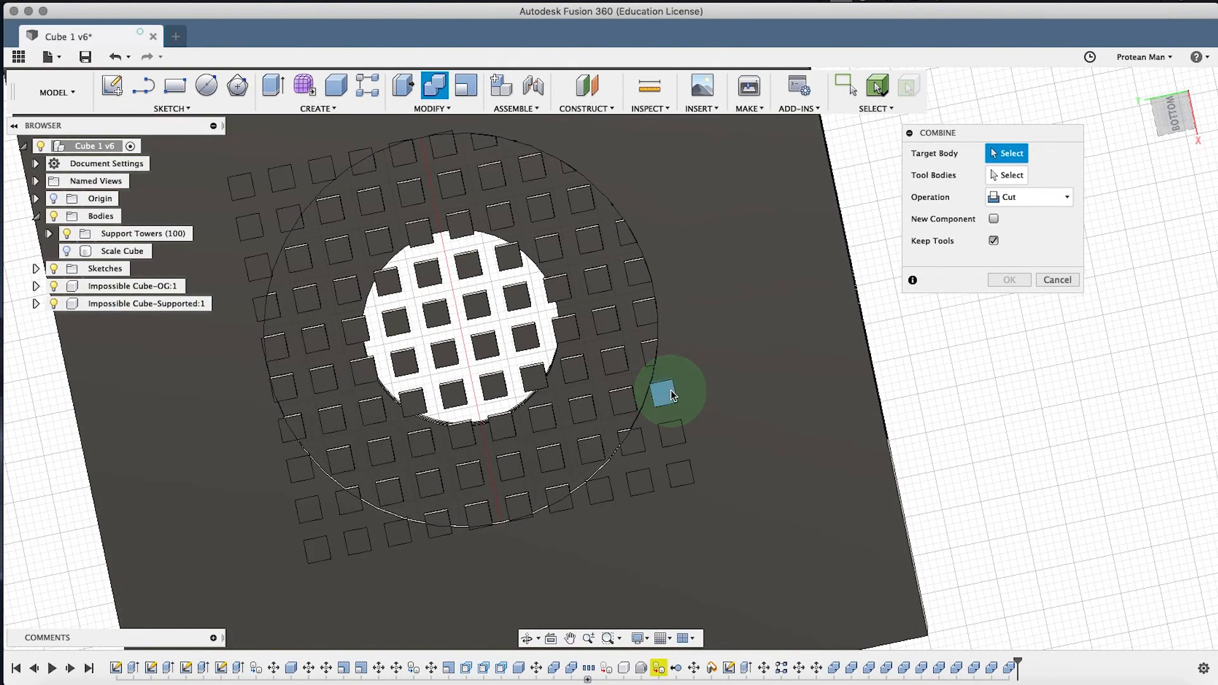
{"action": "left_click", "coordinate": [1026, 328]}
{"action": "left_click", "coordinate": [1016, 280]}
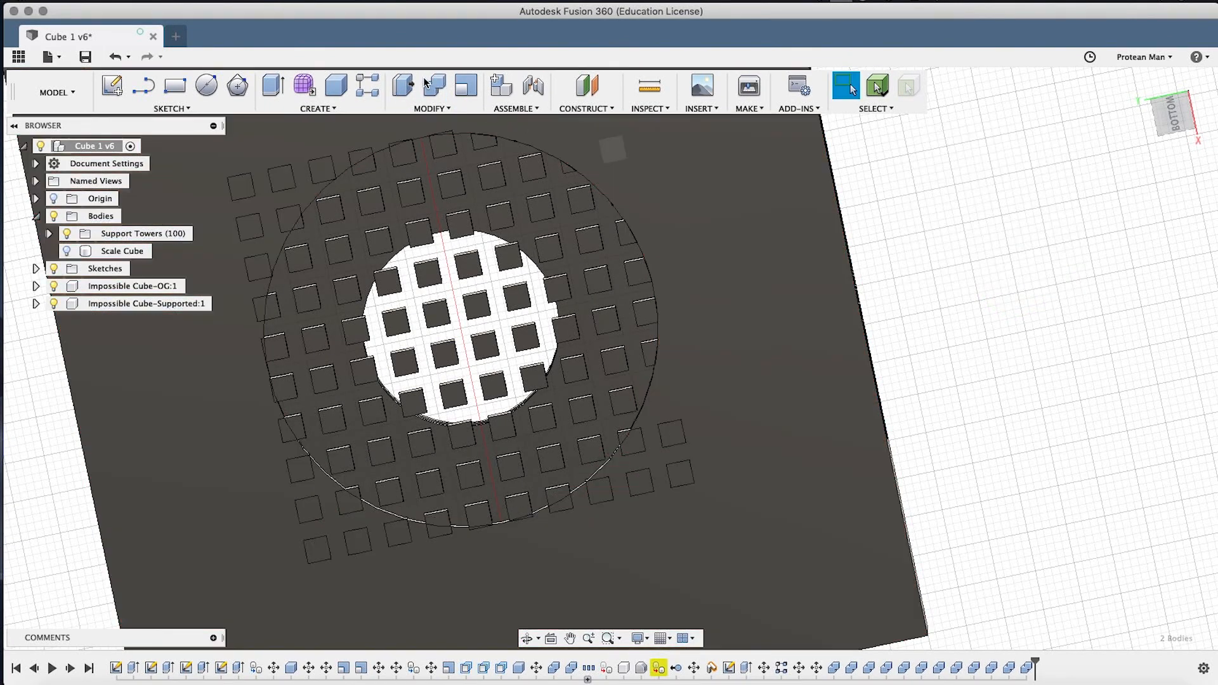
{"action": "left_click", "coordinate": [429, 85]}
{"action": "left_click", "coordinate": [667, 430]}
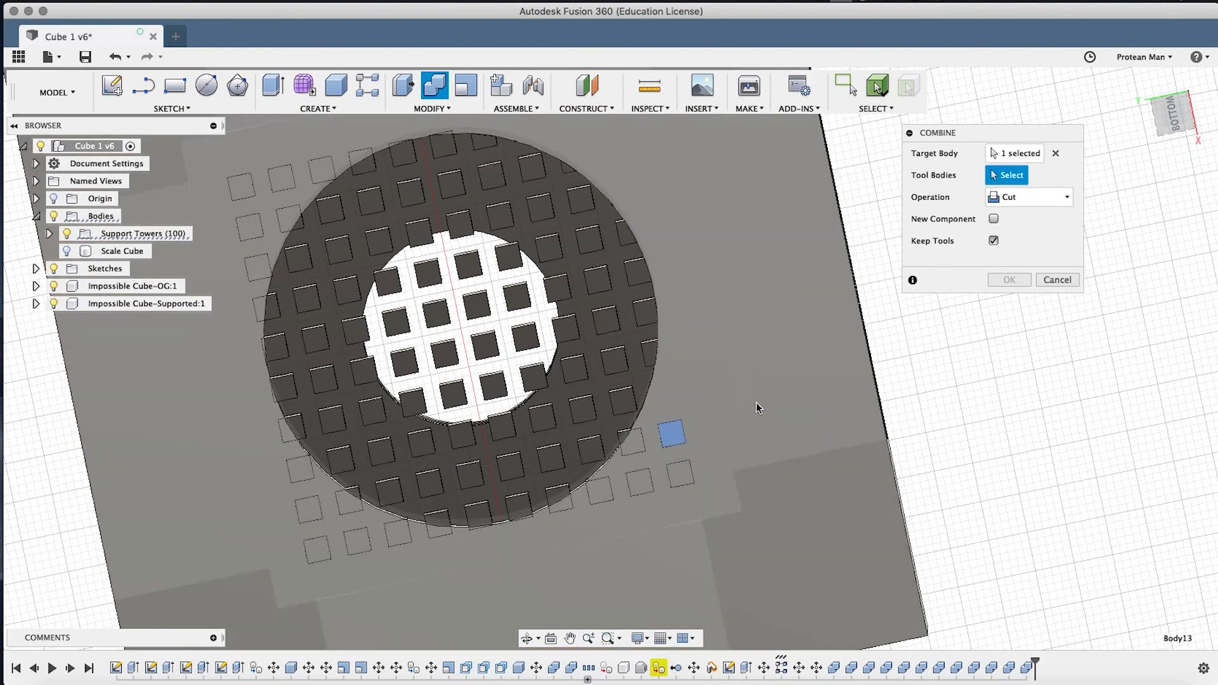
{"action": "left_click", "coordinate": [756, 402]}
{"action": "left_click", "coordinate": [1008, 280]}
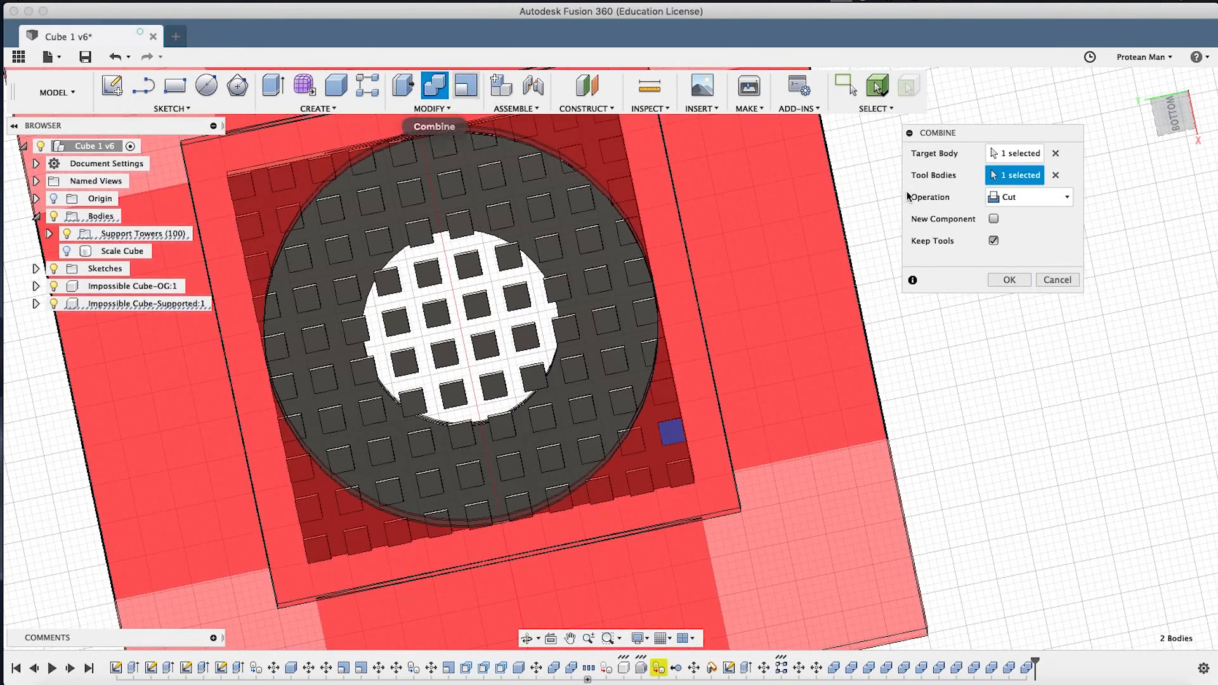
{"action": "left_click", "coordinate": [1007, 279]}
Cut the grid's lower-right corner column and the column diagonally inward from it with the outer cube, keeping the cube.
{"action": "left_click", "coordinate": [434, 86]}
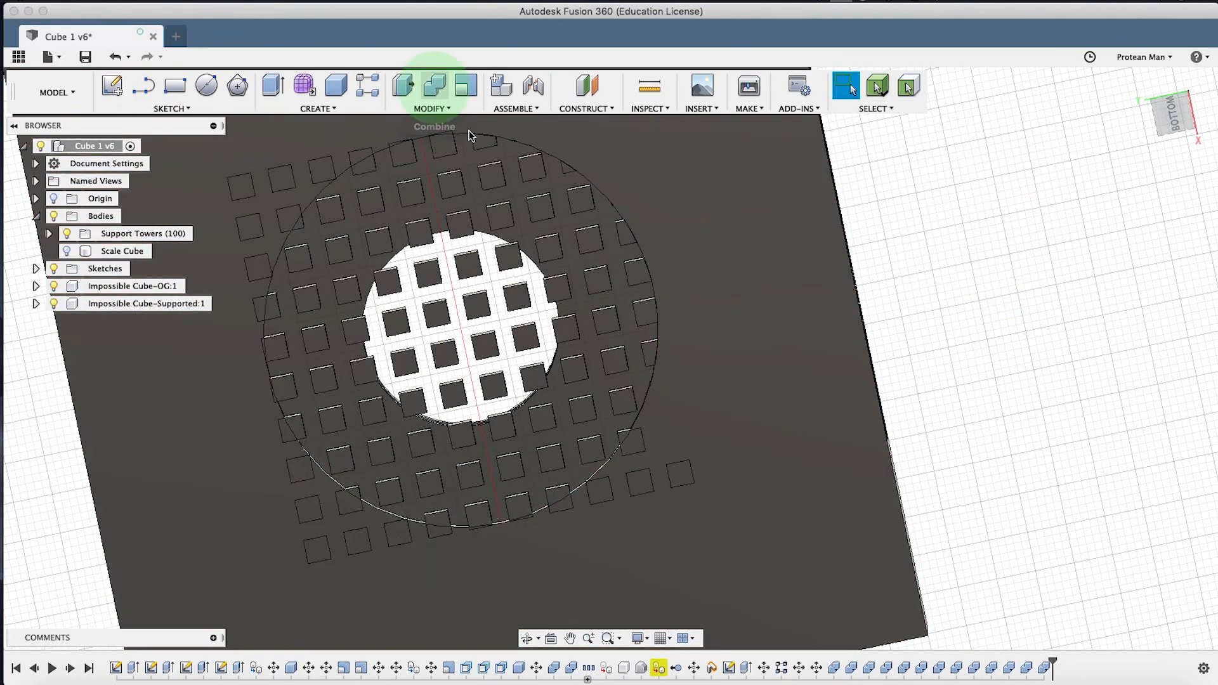
{"action": "left_click", "coordinate": [631, 440]}
{"action": "left_click", "coordinate": [679, 420]}
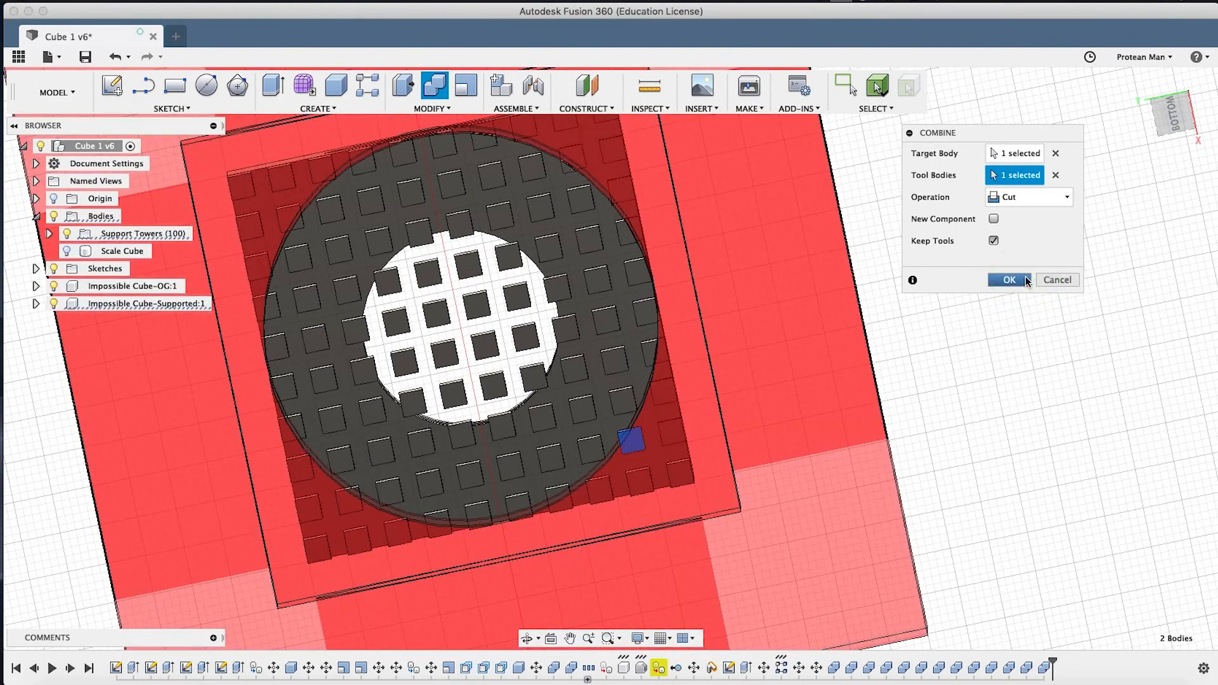
{"action": "left_click", "coordinate": [1025, 279]}
{"action": "left_click", "coordinate": [434, 86]}
{"action": "left_click", "coordinate": [680, 473]}
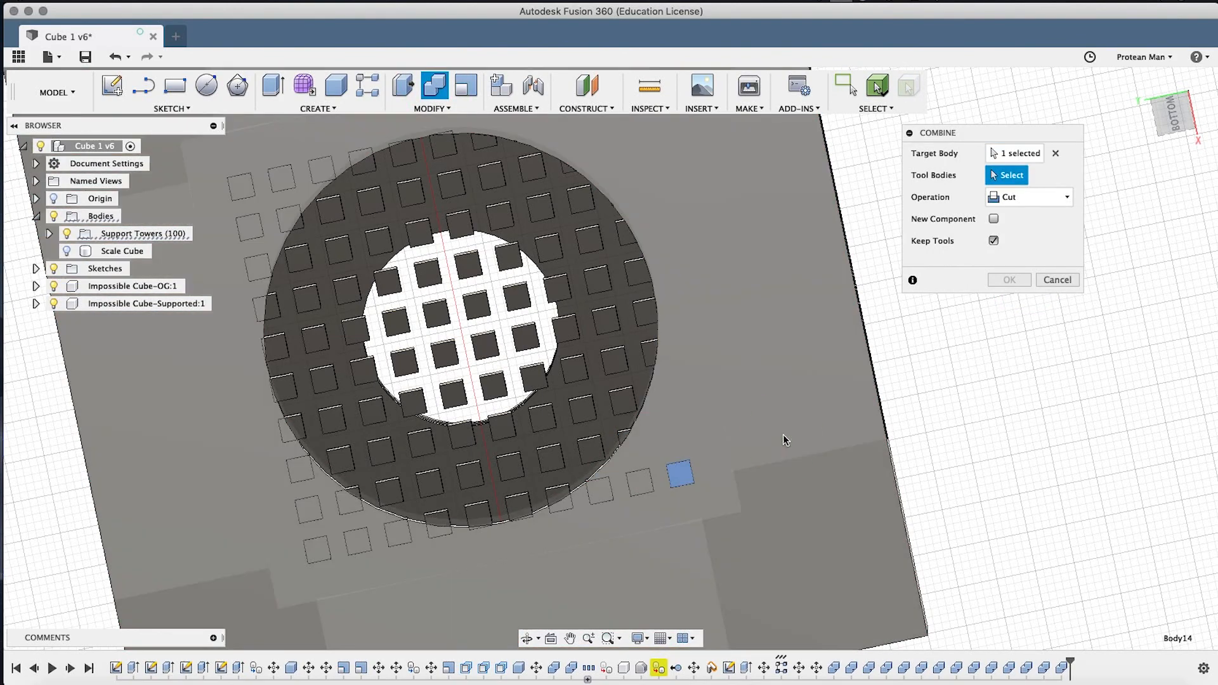
{"action": "left_click", "coordinate": [783, 435]}
{"action": "left_click", "coordinate": [1009, 280]}
Cut the two lower edge row columns directly beside the trimmed lower-right corner column with the outer cube, keeping the cube.
{"action": "left_click", "coordinate": [434, 86]}
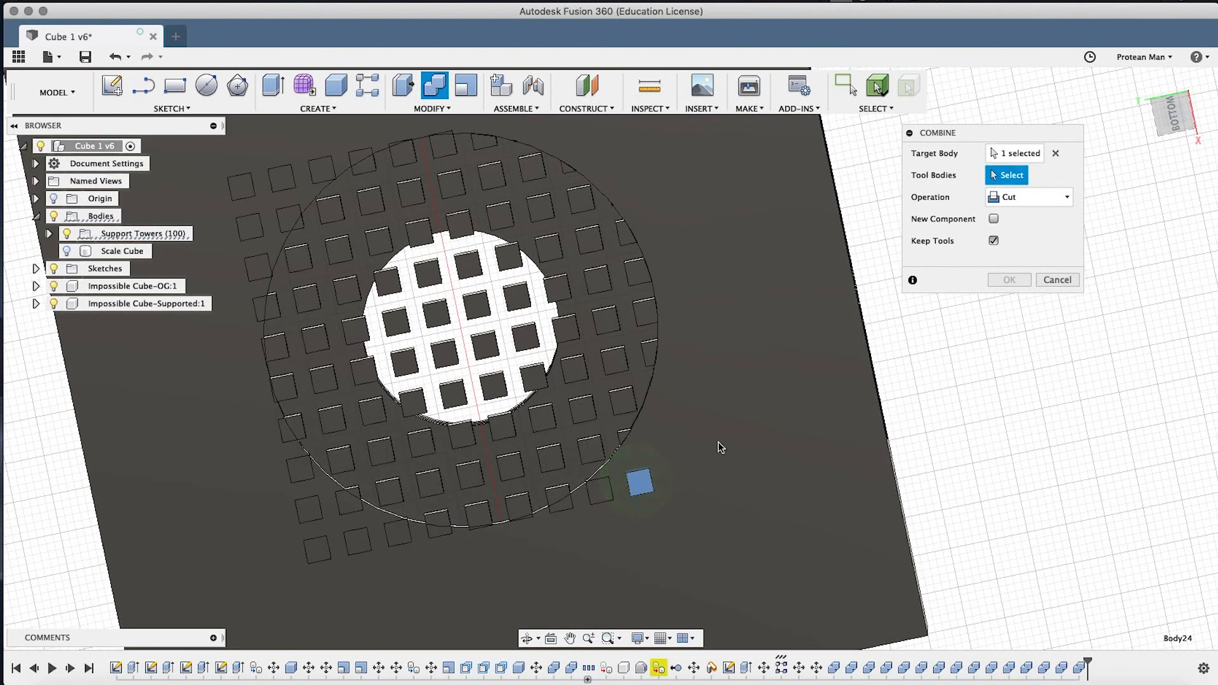
{"action": "left_click", "coordinate": [719, 441]}
{"action": "left_click", "coordinate": [1009, 280]}
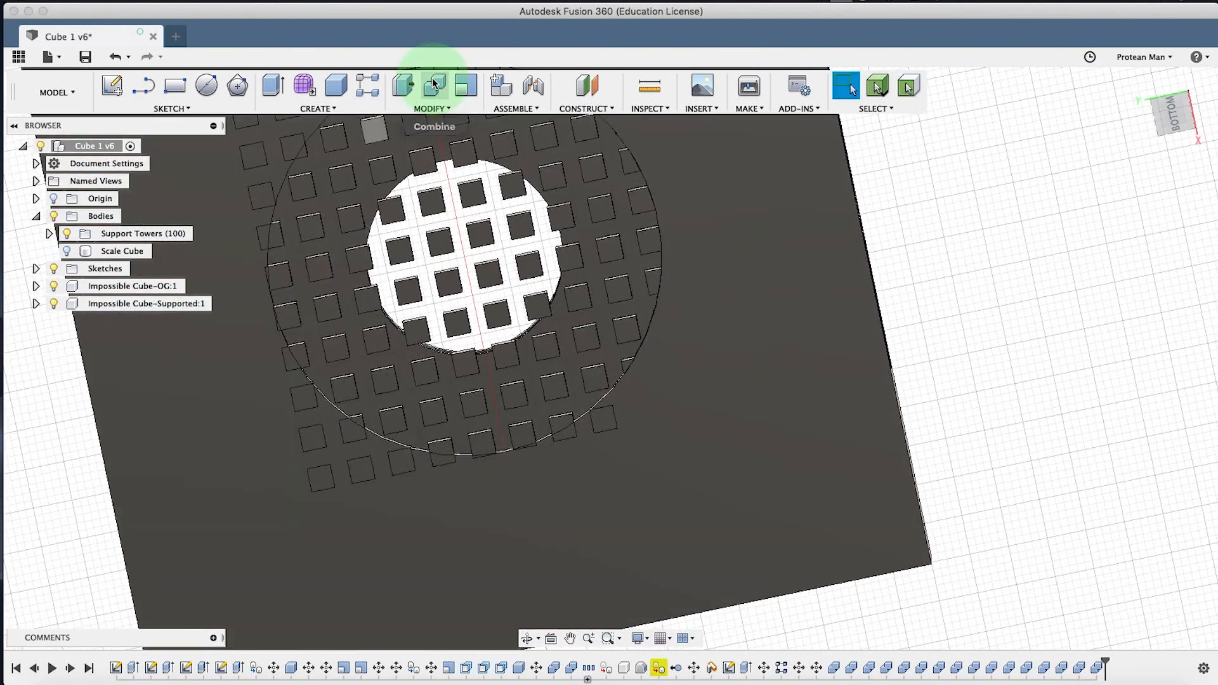
{"action": "left_click", "coordinate": [434, 86]}
{"action": "left_click", "coordinate": [599, 420]}
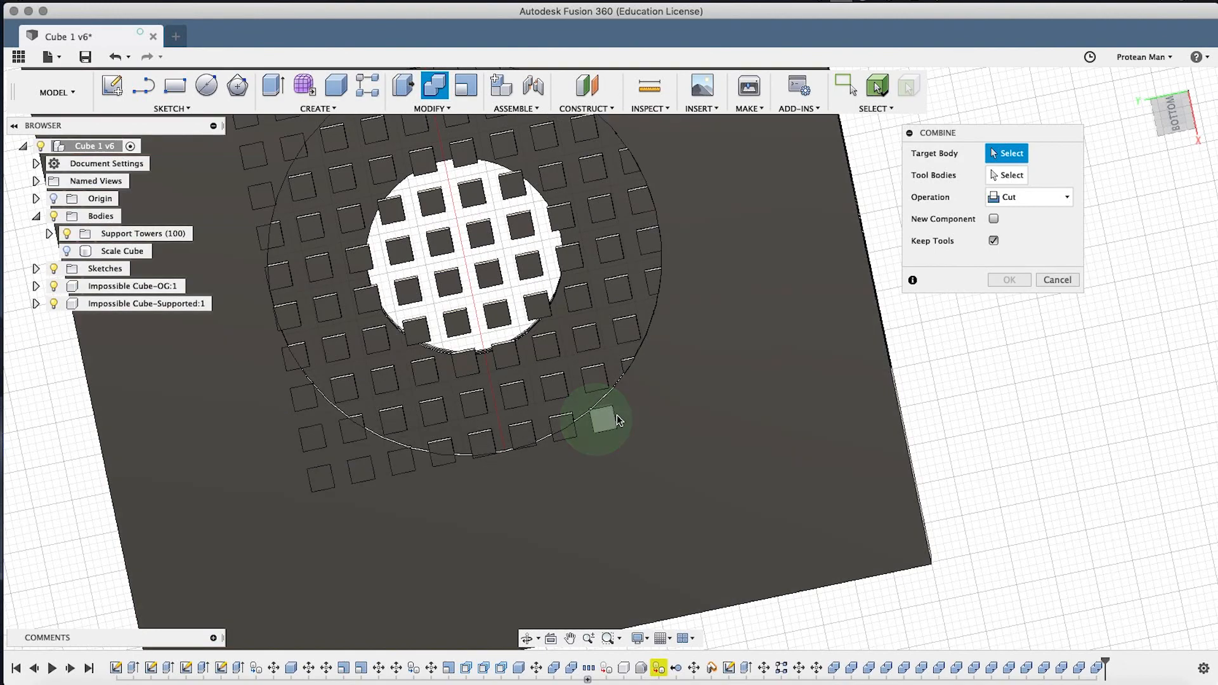
{"action": "left_click", "coordinate": [839, 386]}
{"action": "left_click", "coordinate": [1010, 279]}
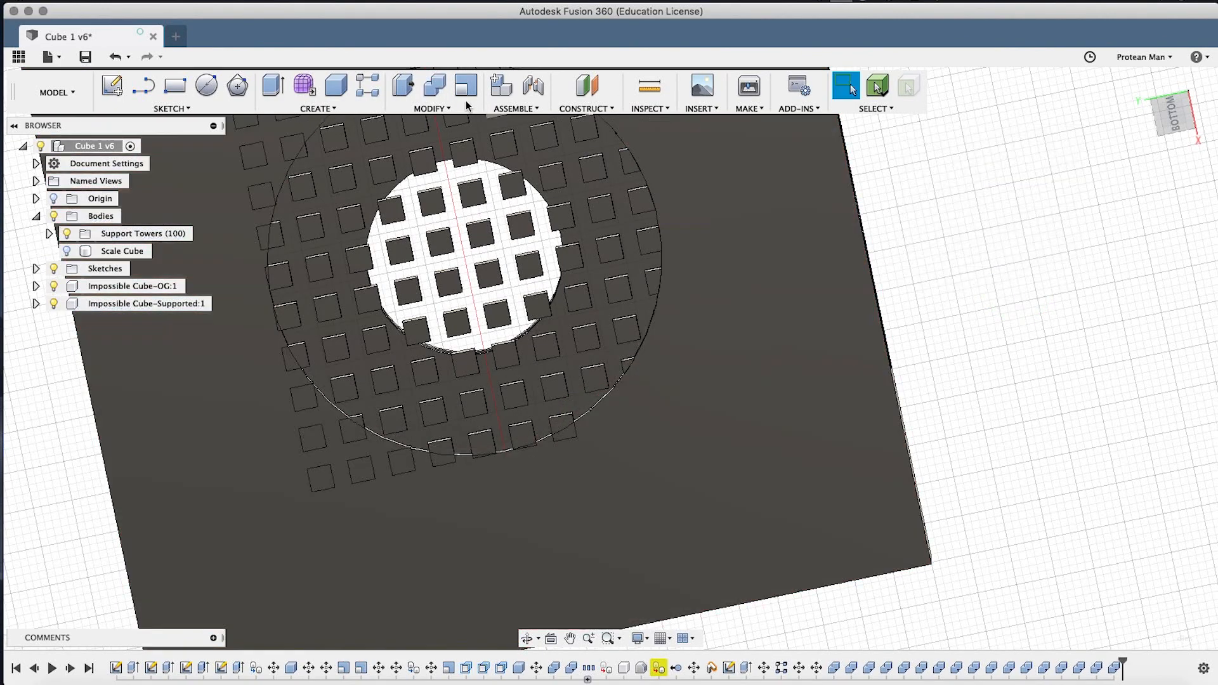
Cut the fourth column in from each end of the grid's lower edge row with the outer cube, keeping the cube.
{"action": "left_click", "coordinate": [443, 90]}
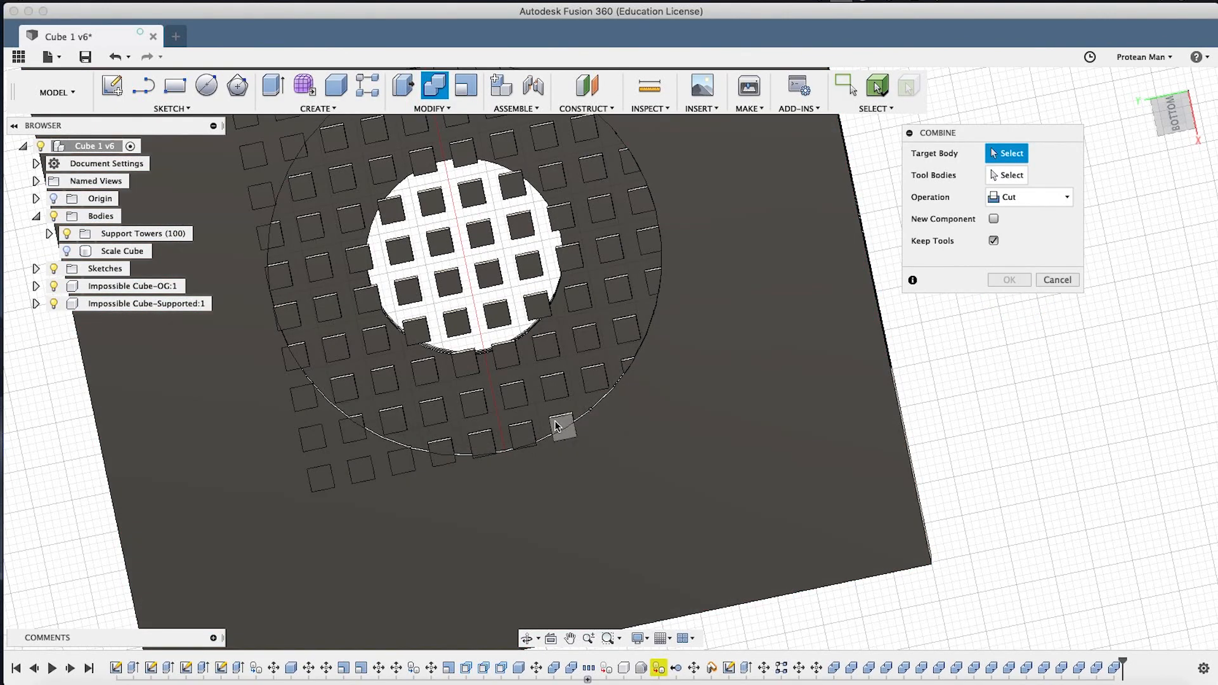
{"action": "left_click", "coordinate": [562, 426]}
{"action": "left_click", "coordinate": [787, 394]}
{"action": "left_click", "coordinate": [1006, 280]}
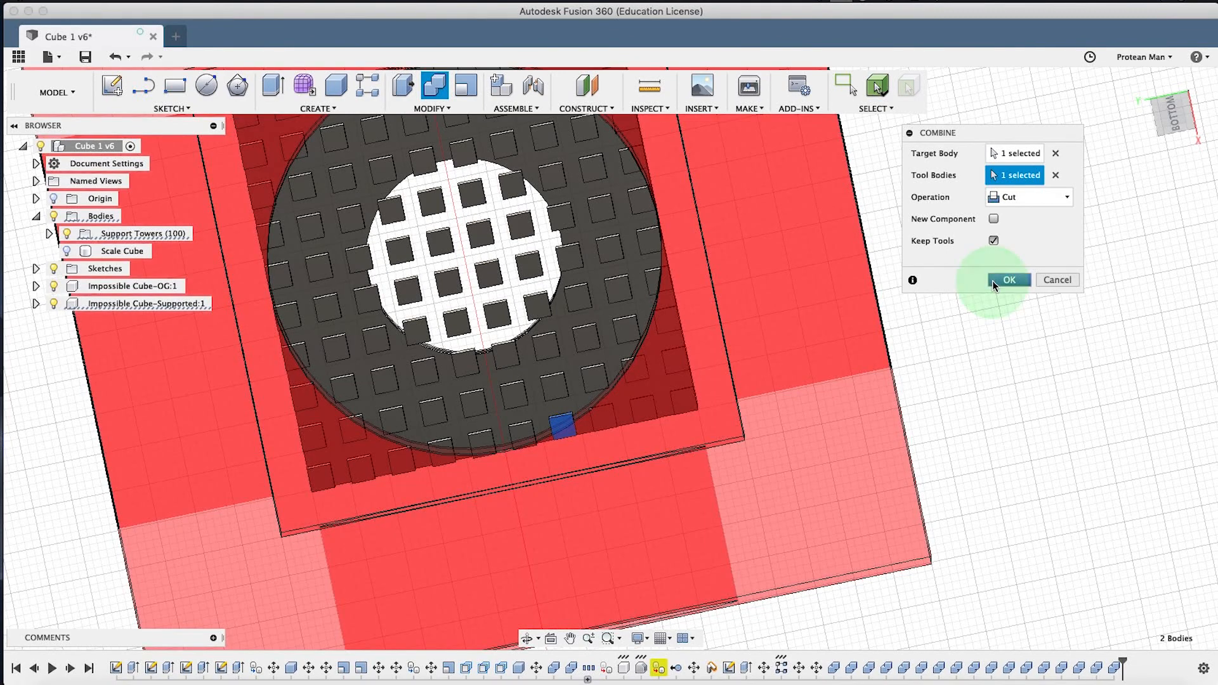
{"action": "left_click", "coordinate": [433, 85]}
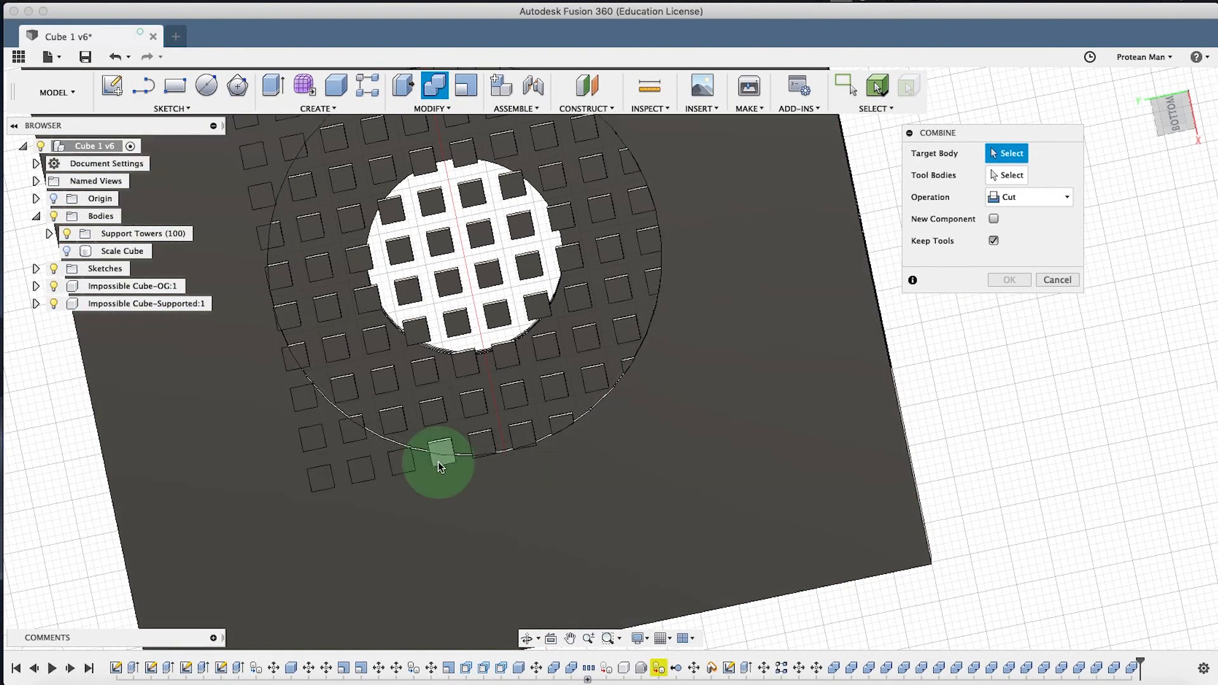
{"action": "left_click", "coordinate": [438, 462]}
{"action": "left_click", "coordinate": [793, 413]}
{"action": "left_click", "coordinate": [1009, 280]}
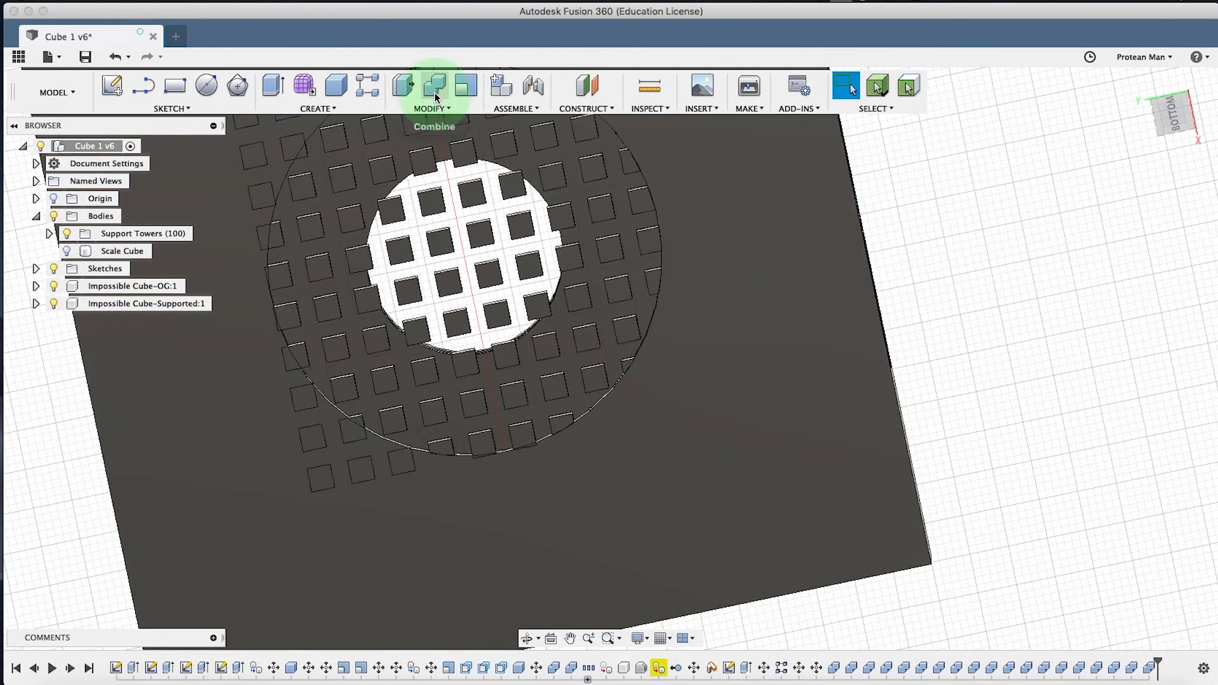
Cut the two middle columns of the grid's lower edge row with the outer cube, keeping the cube.
{"action": "left_click", "coordinate": [437, 88]}
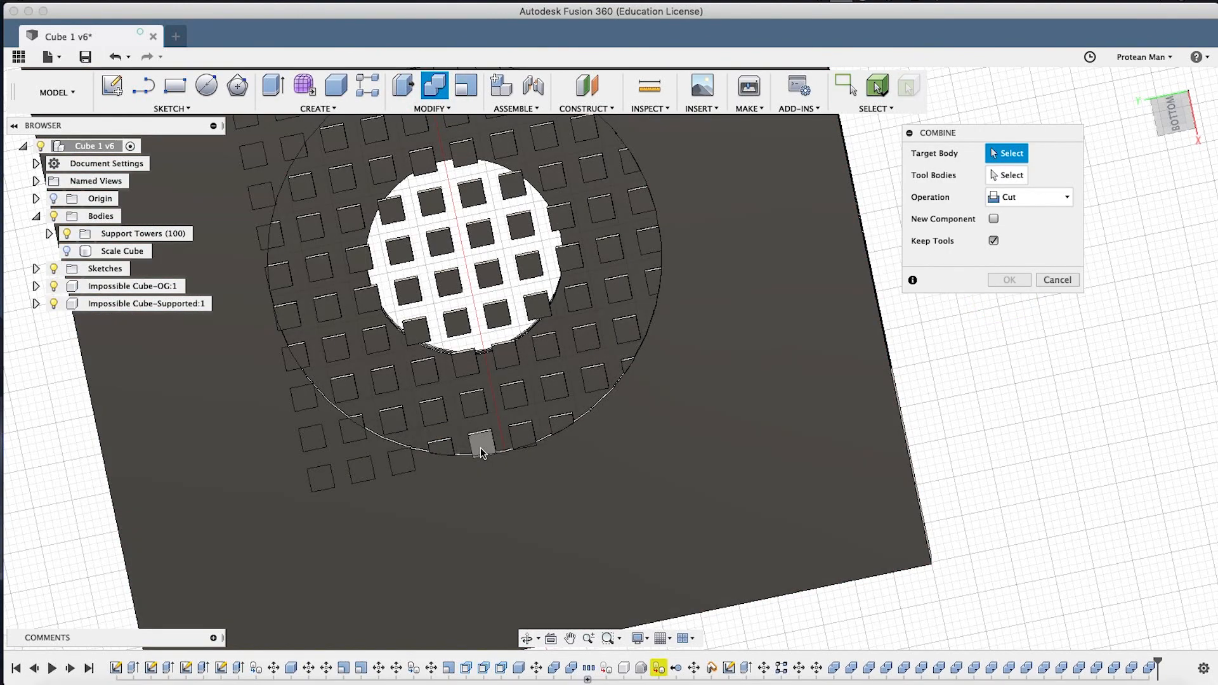
{"action": "left_click", "coordinate": [481, 443]}
{"action": "left_click", "coordinate": [741, 436]}
{"action": "left_click", "coordinate": [1022, 279]}
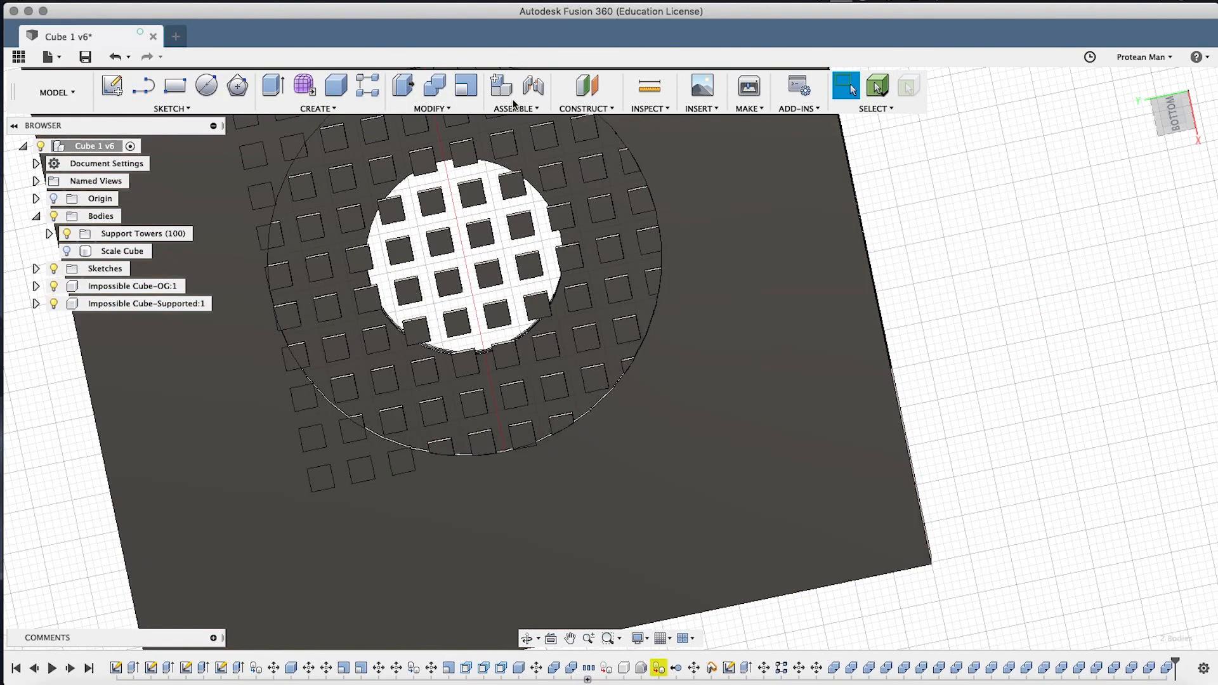
{"action": "left_click", "coordinate": [443, 89]}
{"action": "left_click", "coordinate": [522, 435]}
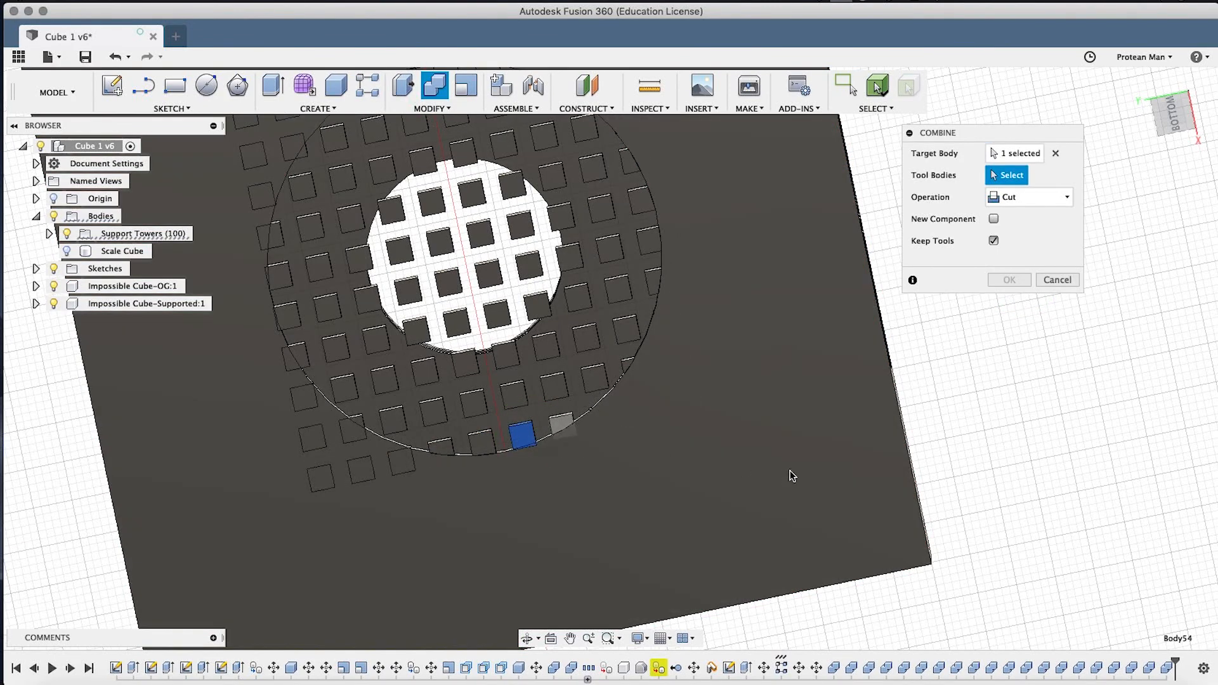
{"action": "left_click", "coordinate": [793, 472]}
{"action": "left_click", "coordinate": [1017, 280]}
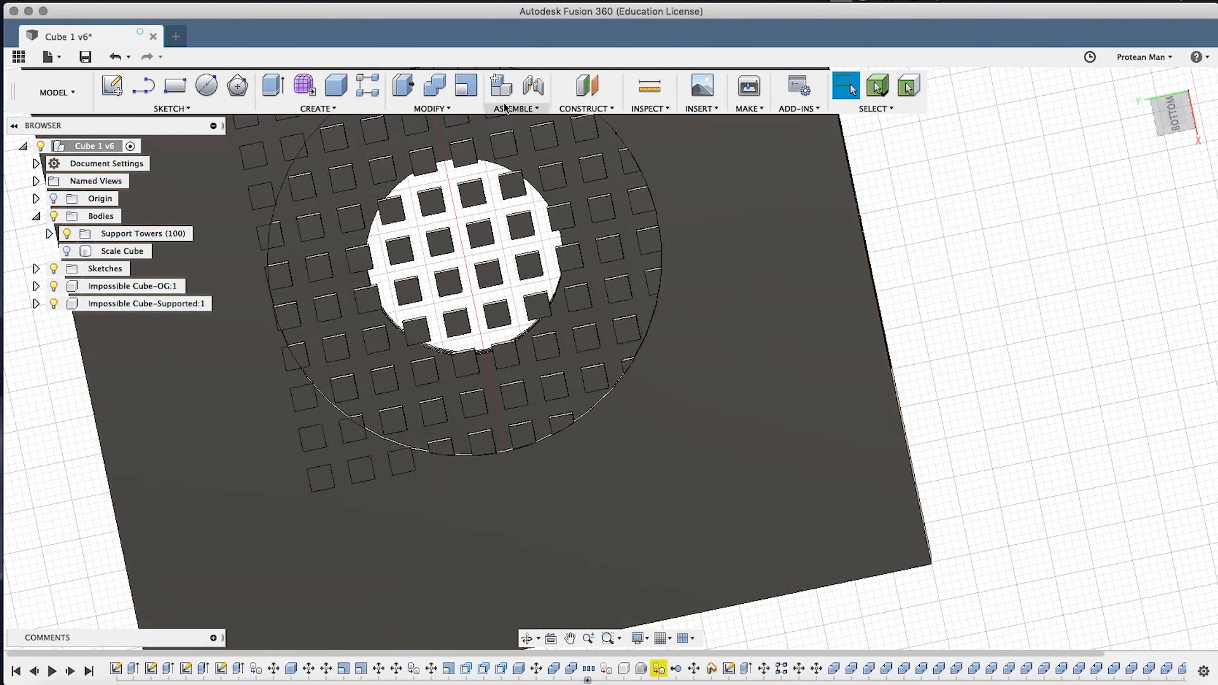
Cut the third and second columns from the lower-left corner along the lower edge row with the outer cube, keeping the cube.
{"action": "left_click", "coordinate": [433, 87]}
{"action": "left_click", "coordinate": [403, 466]}
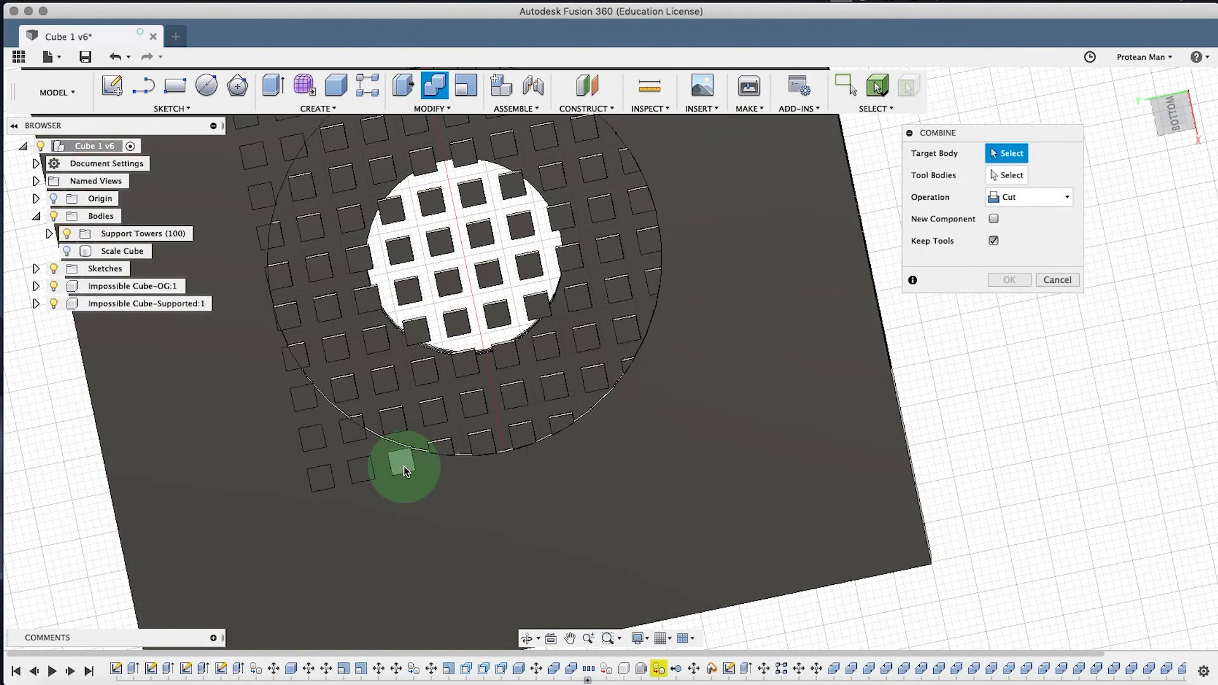
{"action": "left_click", "coordinate": [218, 456]}
{"action": "left_click", "coordinate": [1011, 278]}
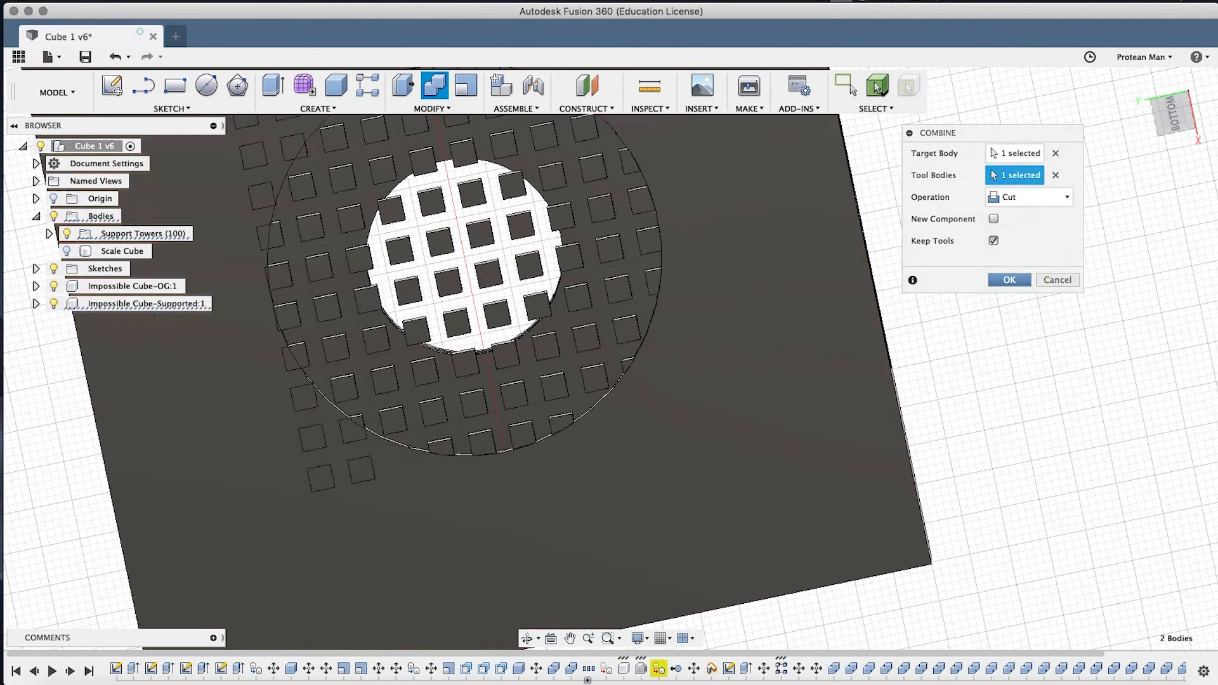
{"action": "left_click", "coordinate": [429, 81]}
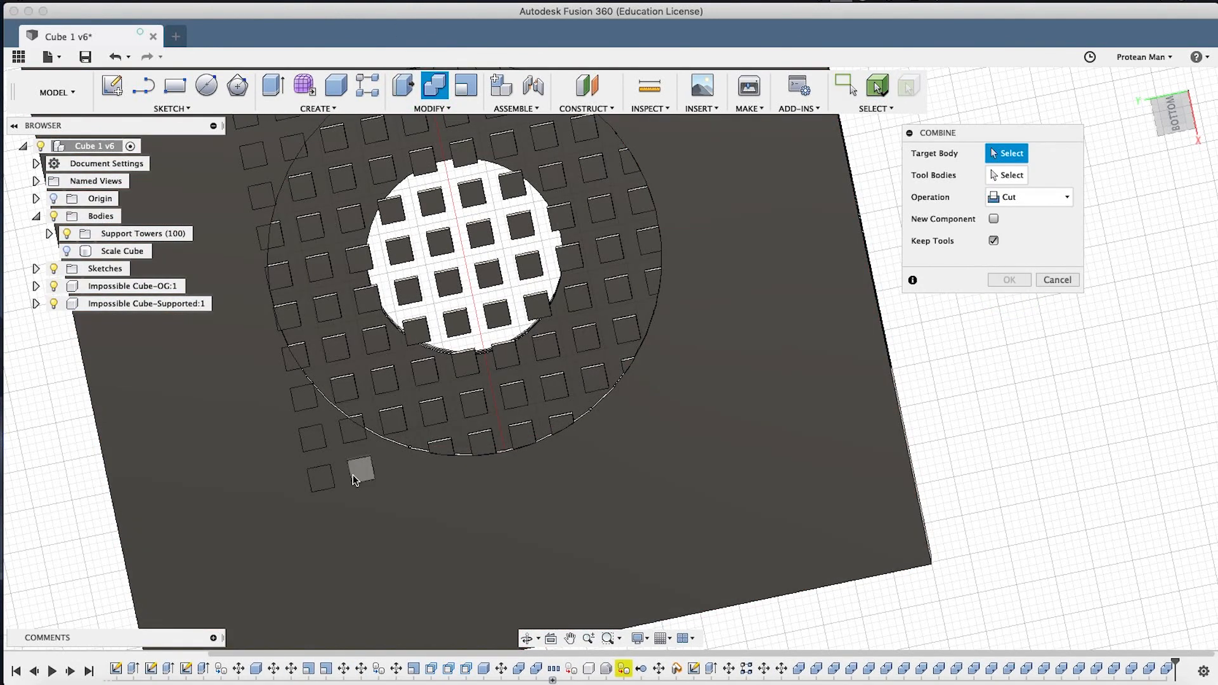
{"action": "left_click", "coordinate": [356, 473]}
{"action": "left_click", "coordinate": [226, 455]}
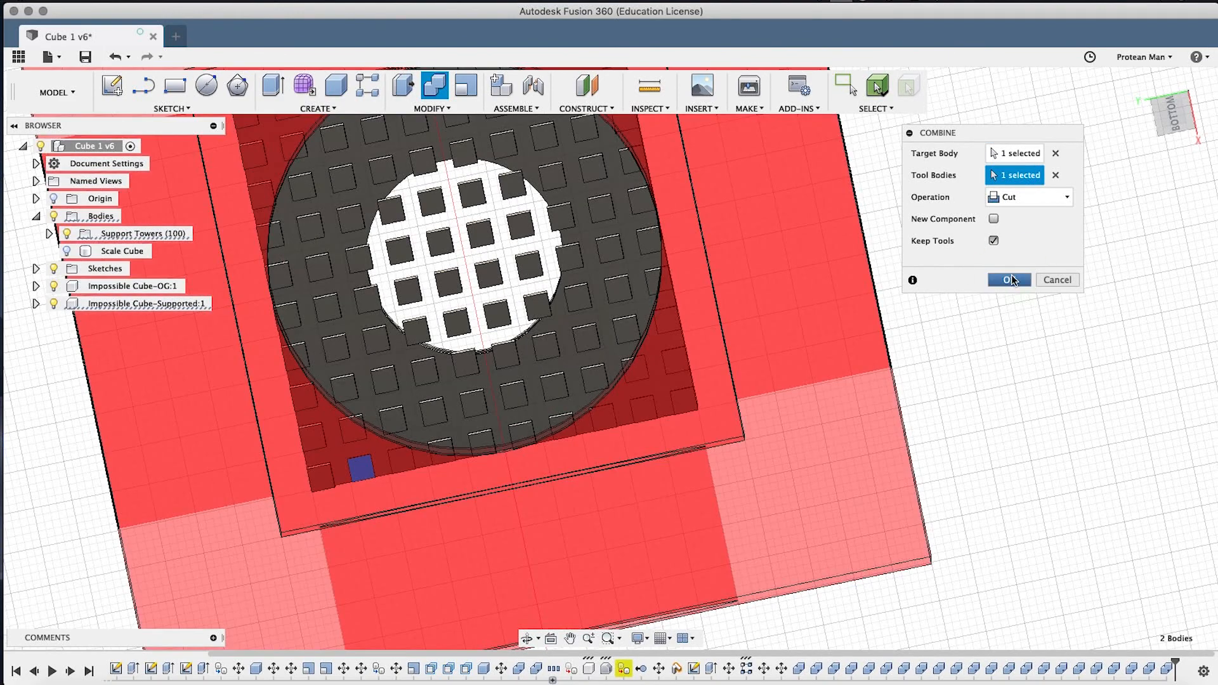
{"action": "left_click", "coordinate": [1010, 278]}
{"action": "left_click", "coordinate": [446, 87]}
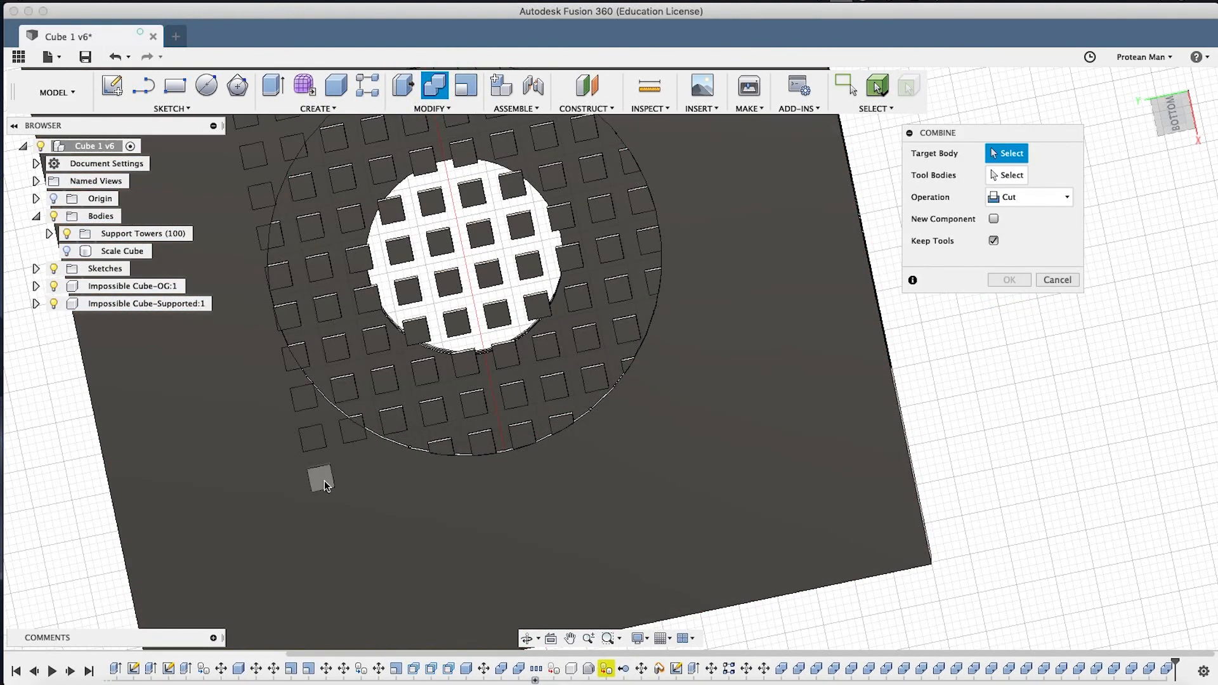
{"action": "left_click", "coordinate": [325, 481]}
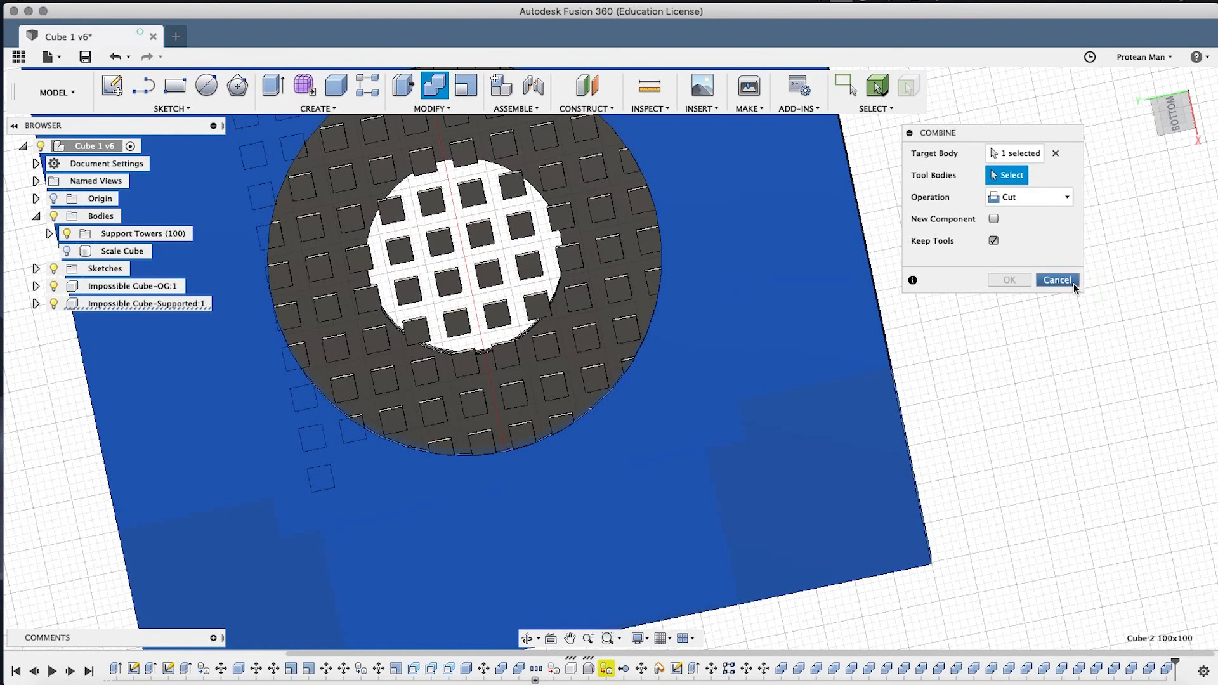
{"action": "left_click", "coordinate": [1057, 280]}
{"action": "left_click", "coordinate": [431, 109]}
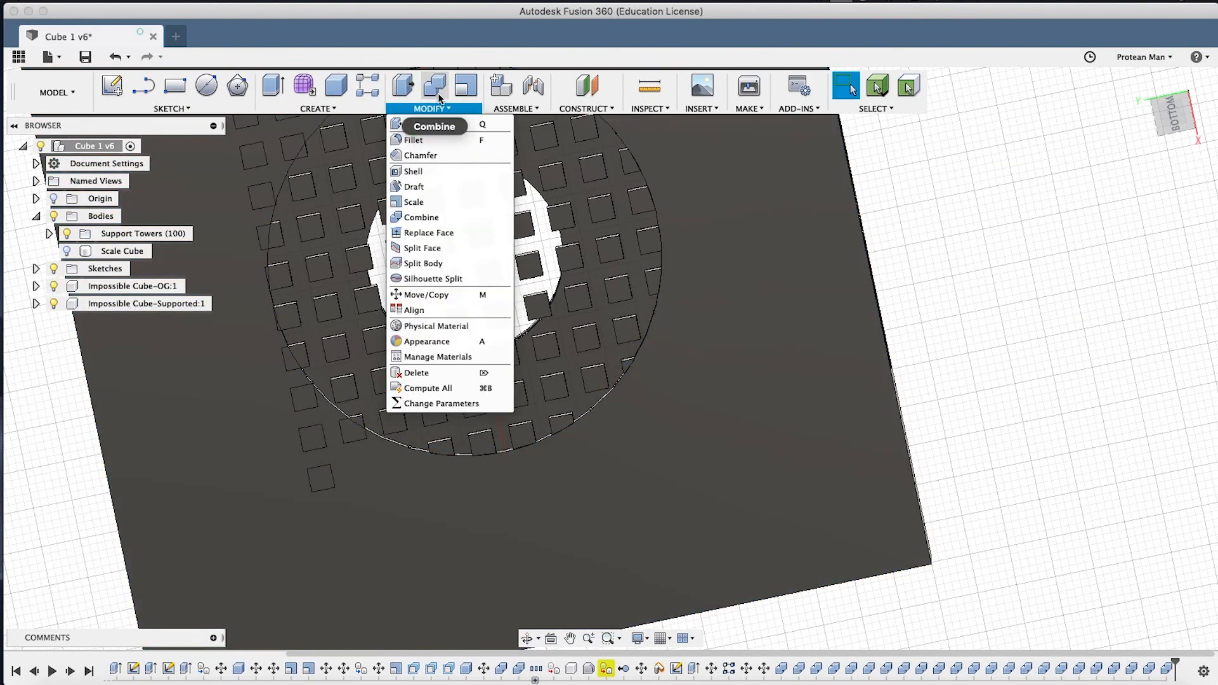
Cut the grid's lower-left corner column with the outer cube using Combine, keeping the cube.
{"action": "left_click", "coordinate": [436, 88]}
{"action": "left_click", "coordinate": [324, 481]}
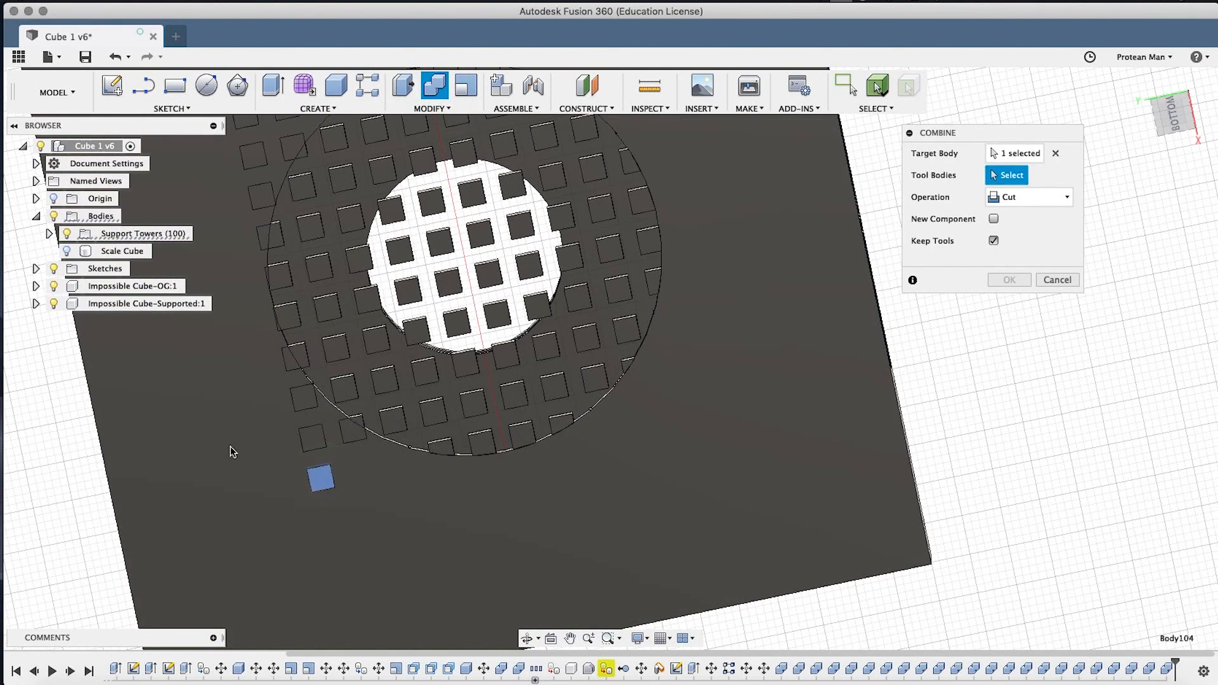
{"action": "left_click", "coordinate": [238, 440]}
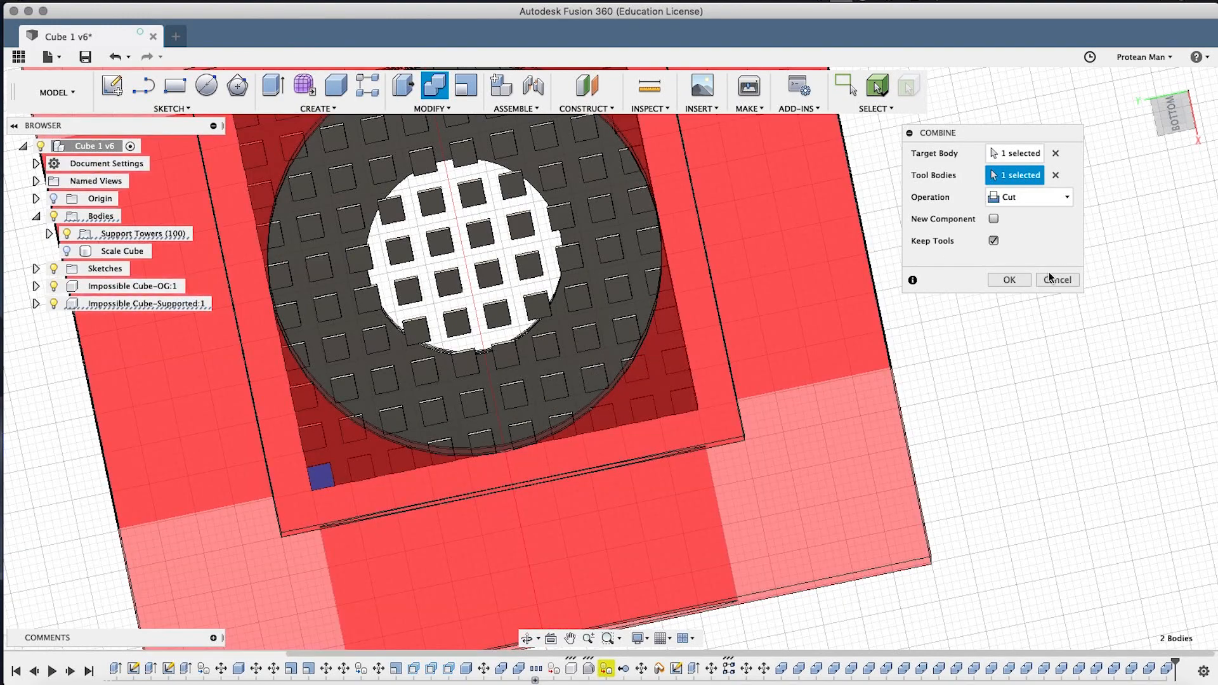
{"action": "left_click", "coordinate": [999, 278]}
{"action": "left_click", "coordinate": [440, 93]}
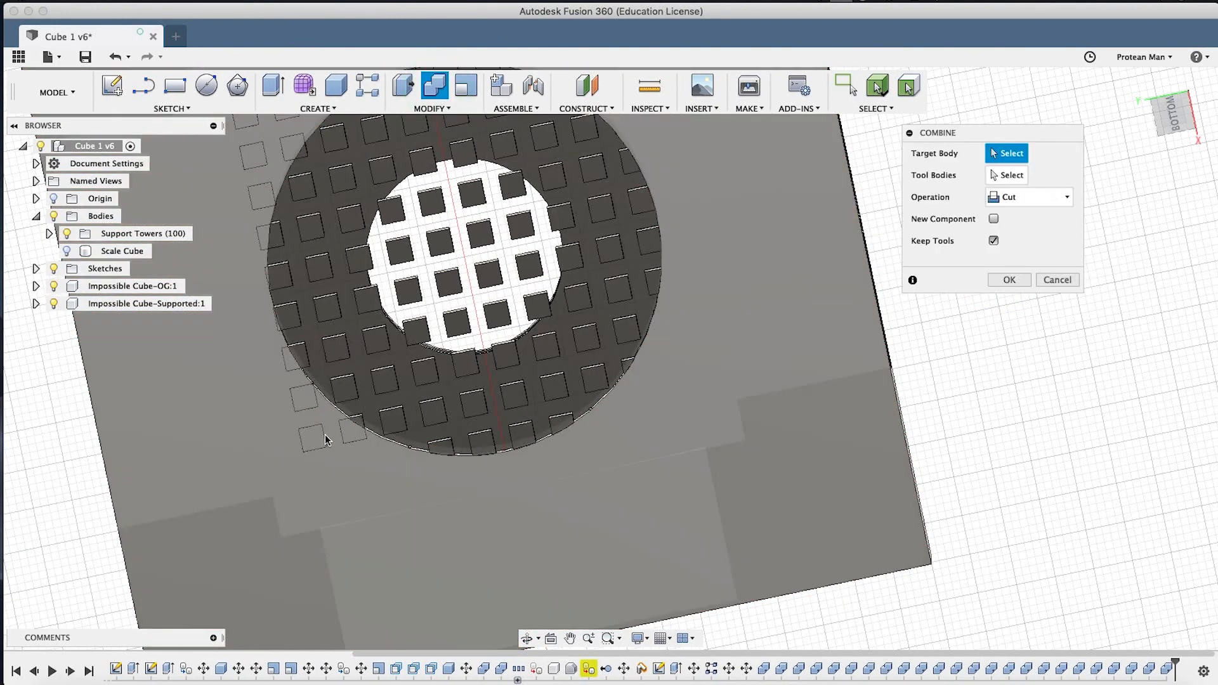
{"action": "left_click", "coordinate": [309, 438]}
{"action": "left_click", "coordinate": [1057, 280]}
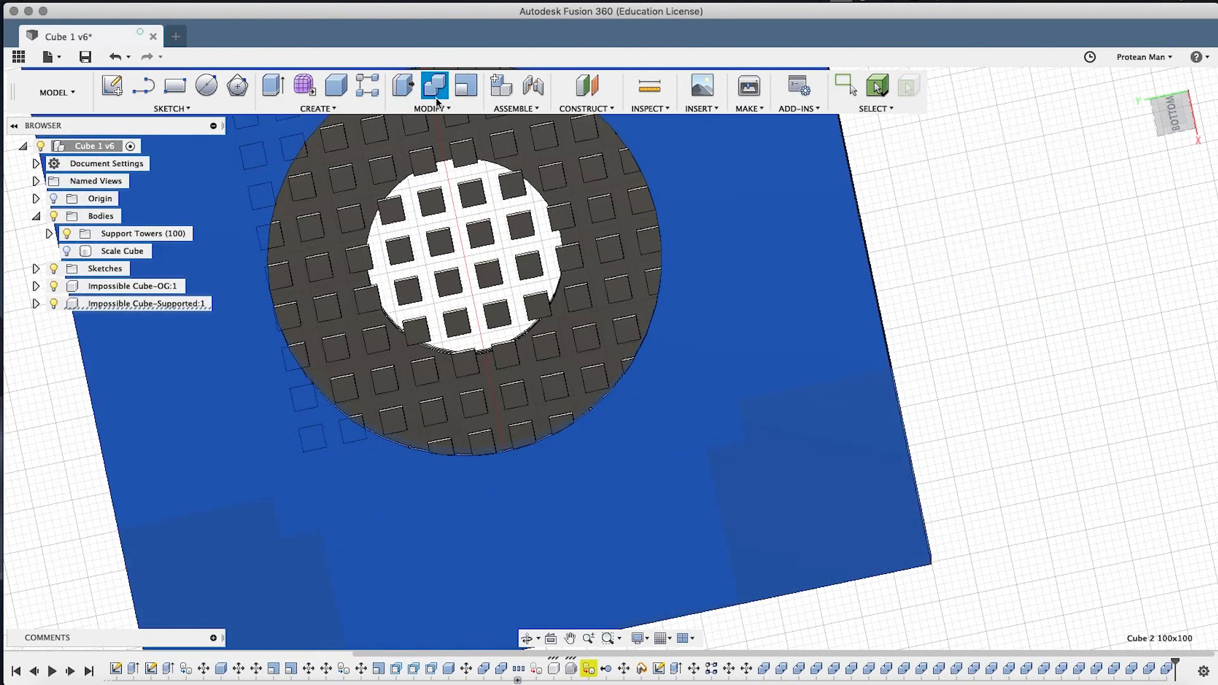
Cut the two leftmost columns of the second row up from the grid's lower edge with the outer cube, keeping the cube.
{"action": "left_click", "coordinate": [435, 85]}
{"action": "left_click", "coordinate": [313, 436]}
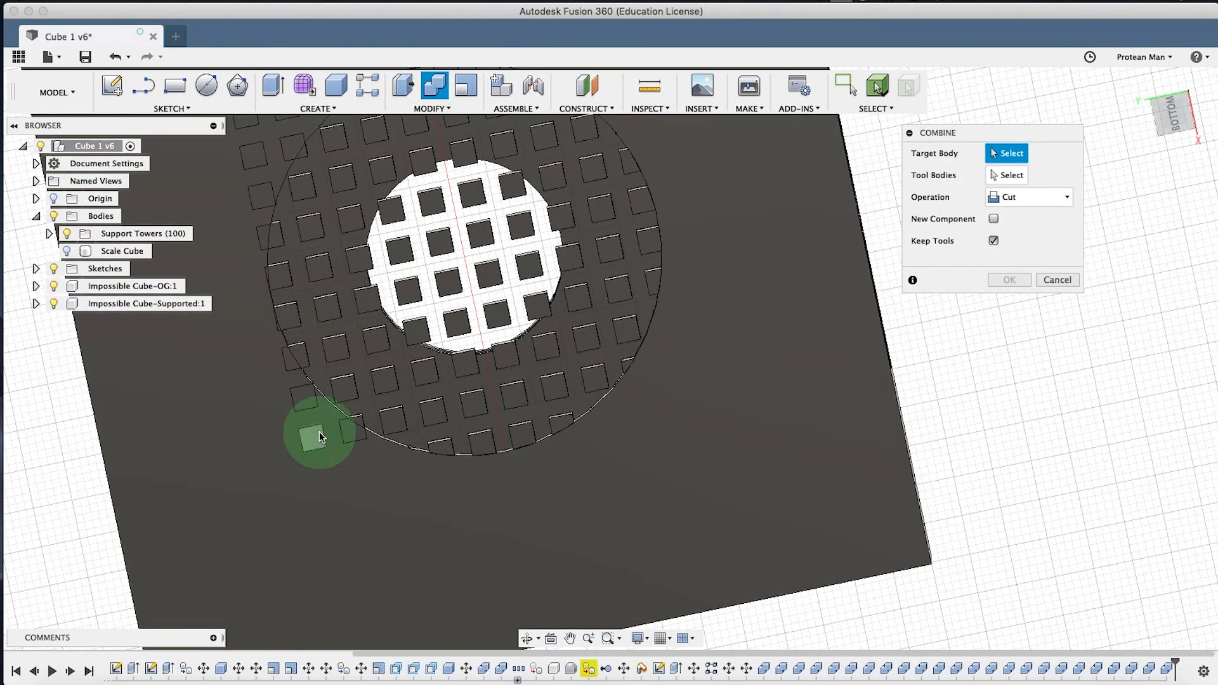
{"action": "left_click", "coordinate": [238, 422]}
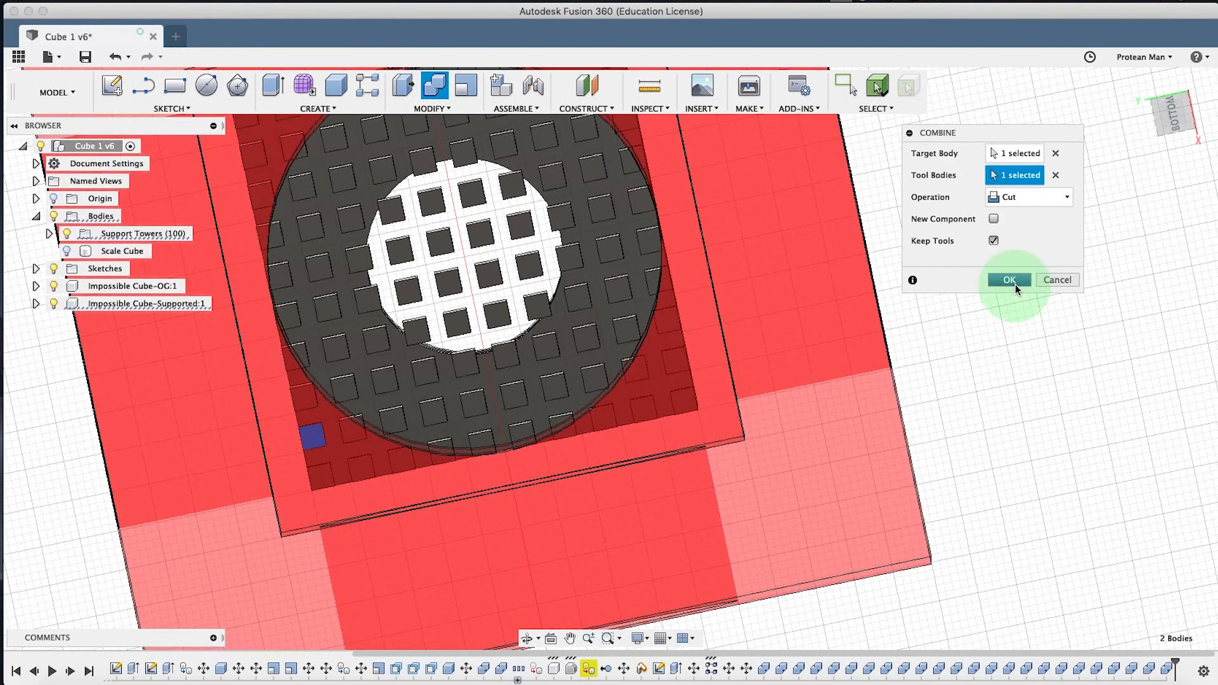
{"action": "left_click", "coordinate": [1009, 279]}
{"action": "left_click", "coordinate": [435, 86]}
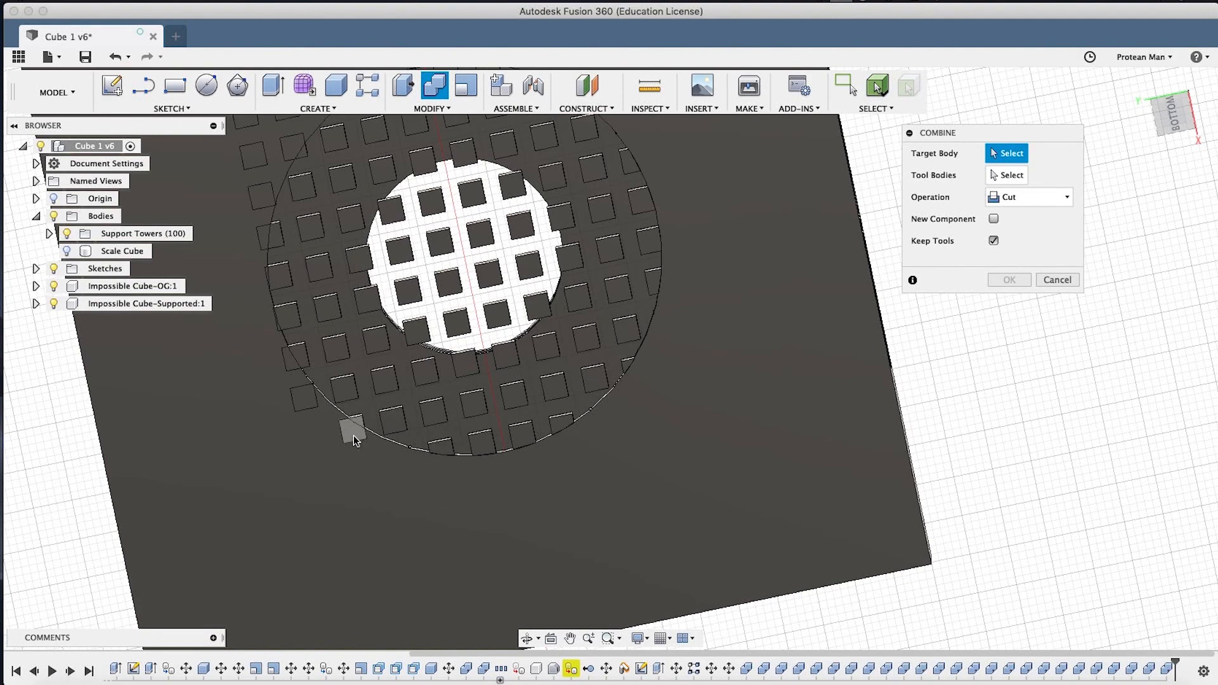
{"action": "left_click", "coordinate": [353, 435]}
{"action": "left_click", "coordinate": [244, 432]}
{"action": "left_click", "coordinate": [1010, 280]}
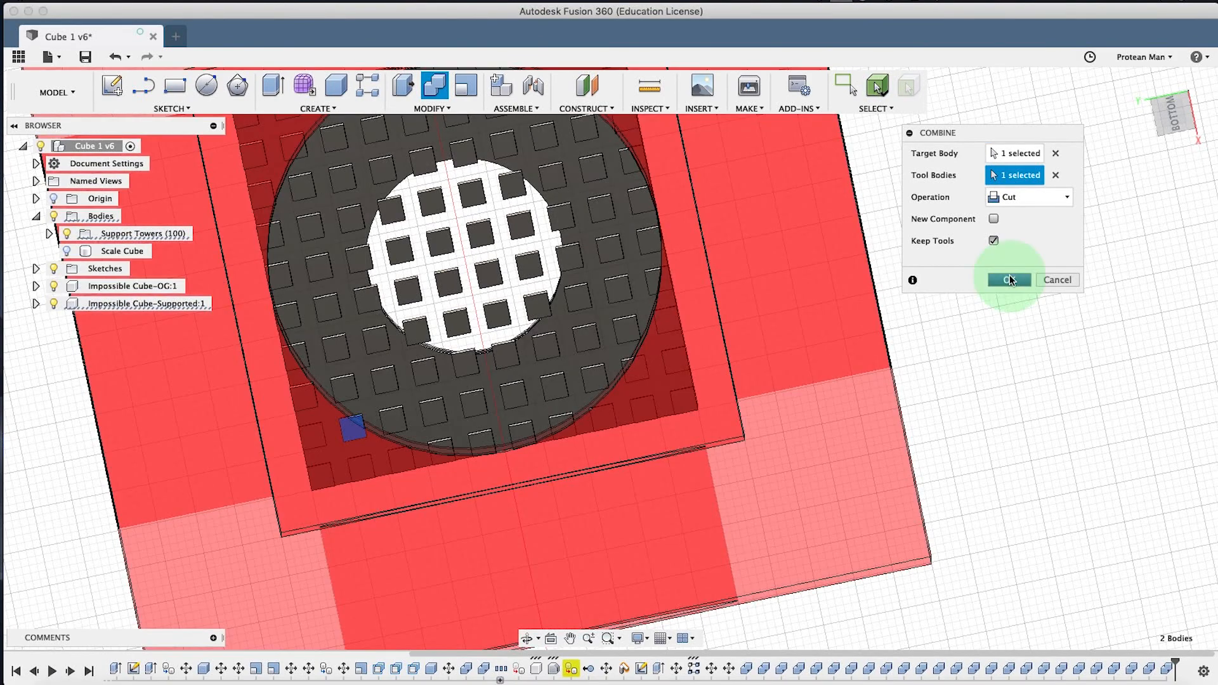
Cut the third and fourth columns up from the lower-left corner along the left edge with the outer cube, keeping the cube.
{"action": "left_click", "coordinate": [434, 86]}
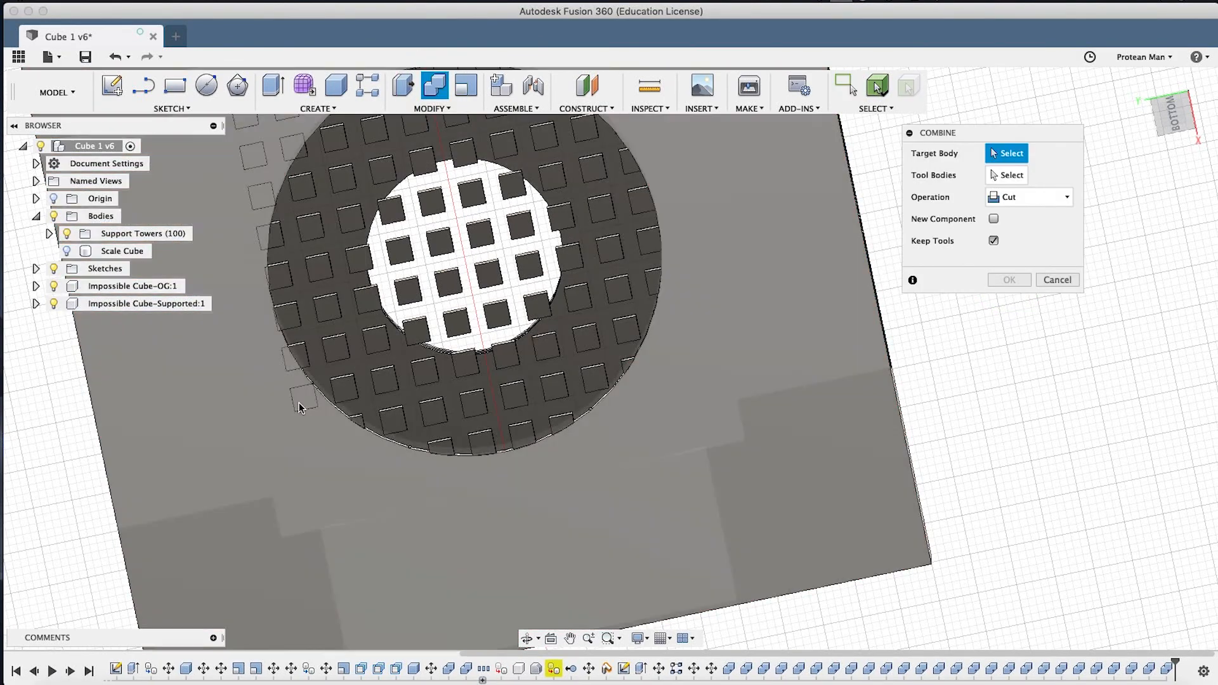
{"action": "left_click", "coordinate": [299, 402]}
{"action": "left_click", "coordinate": [235, 403]}
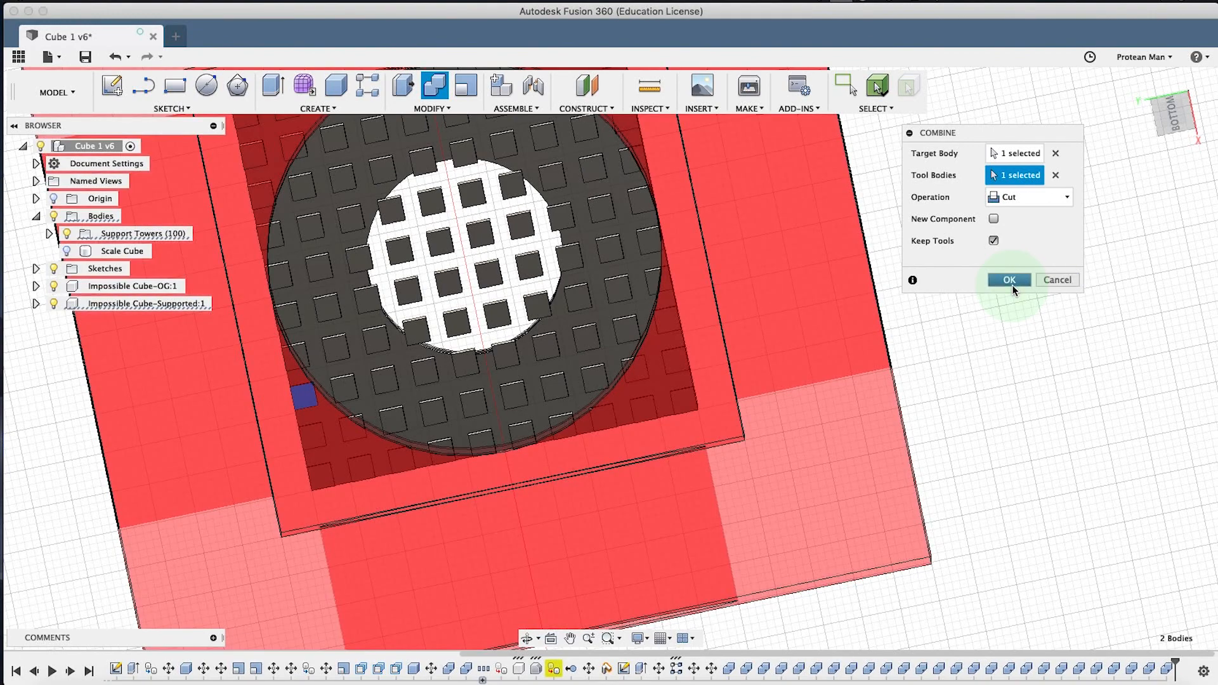
{"action": "left_click", "coordinate": [1011, 281]}
{"action": "left_click", "coordinate": [434, 85]}
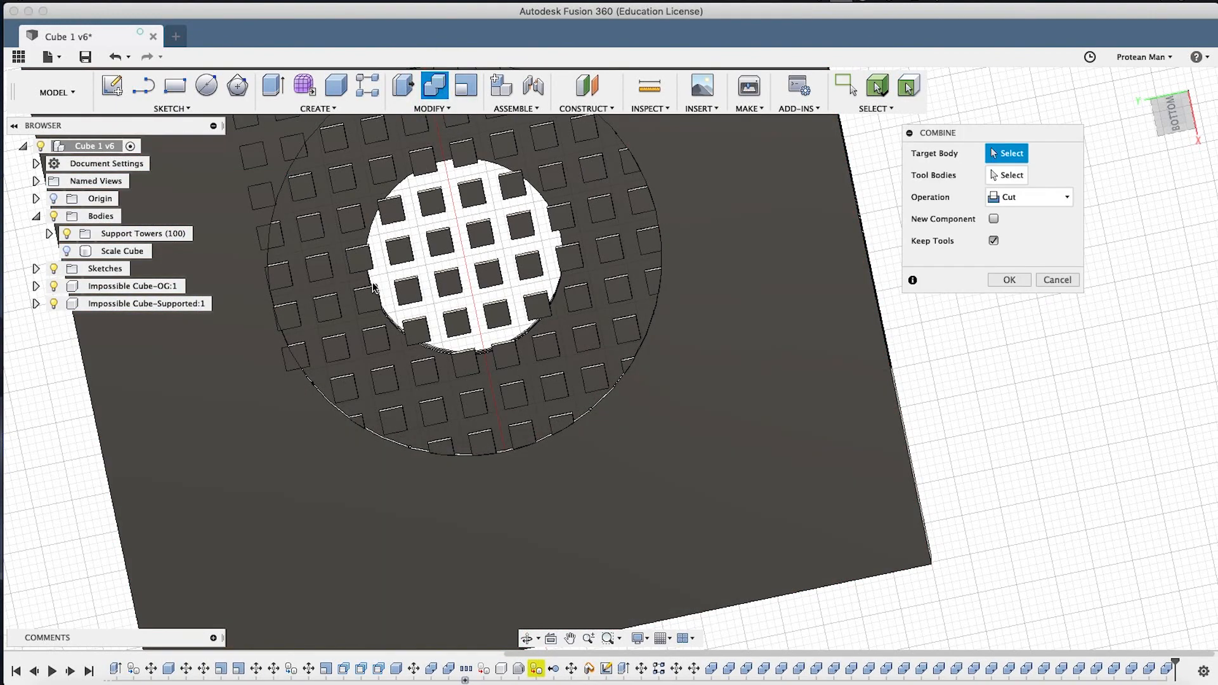
{"action": "left_click", "coordinate": [298, 358]}
{"action": "left_click", "coordinate": [216, 363]}
{"action": "left_click", "coordinate": [1025, 280]}
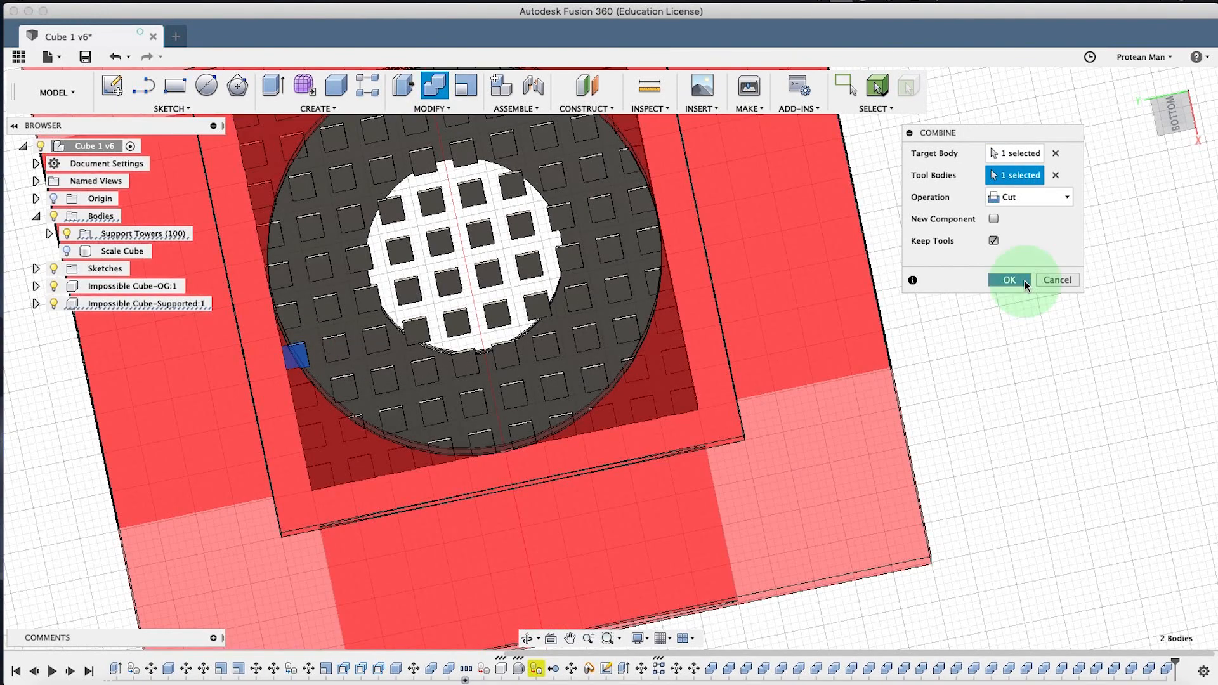
Cut the fourth and sixth columns from the upper-left corner along the upper edge row with the outer cube, keeping the cube.
{"action": "middle_click_drag", "start_coordinate": [376, 287], "coordinate": [543, 370]}
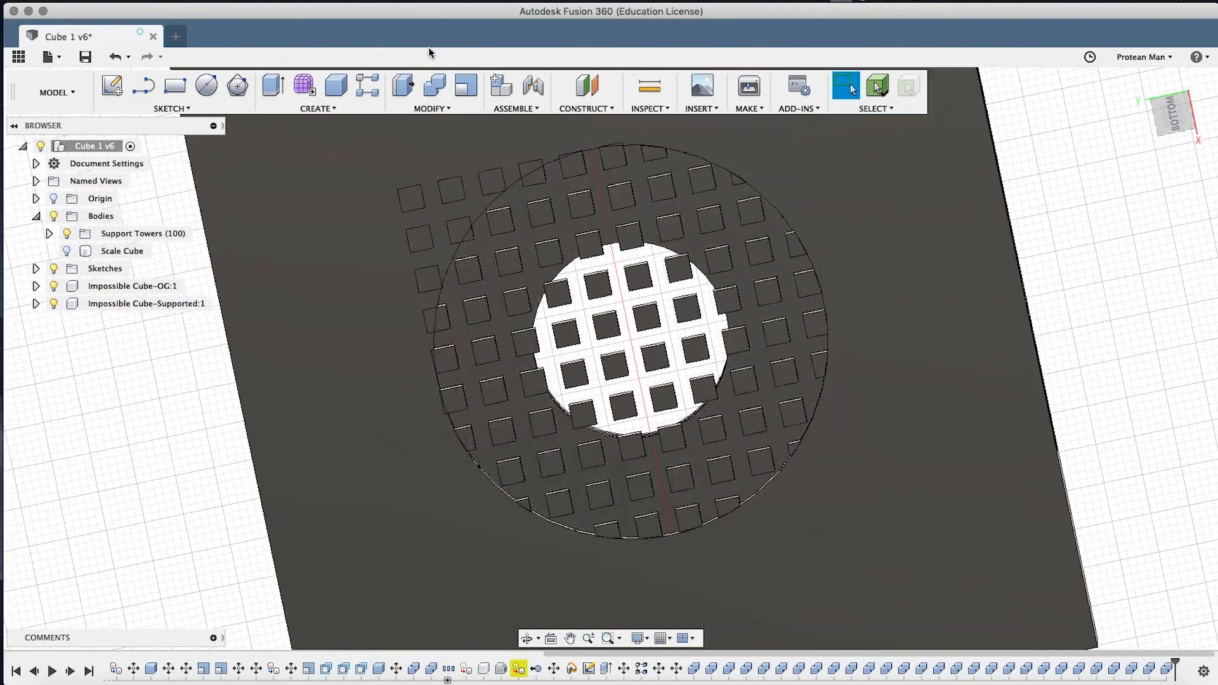
{"action": "left_click", "coordinate": [431, 93]}
{"action": "left_click", "coordinate": [527, 171]}
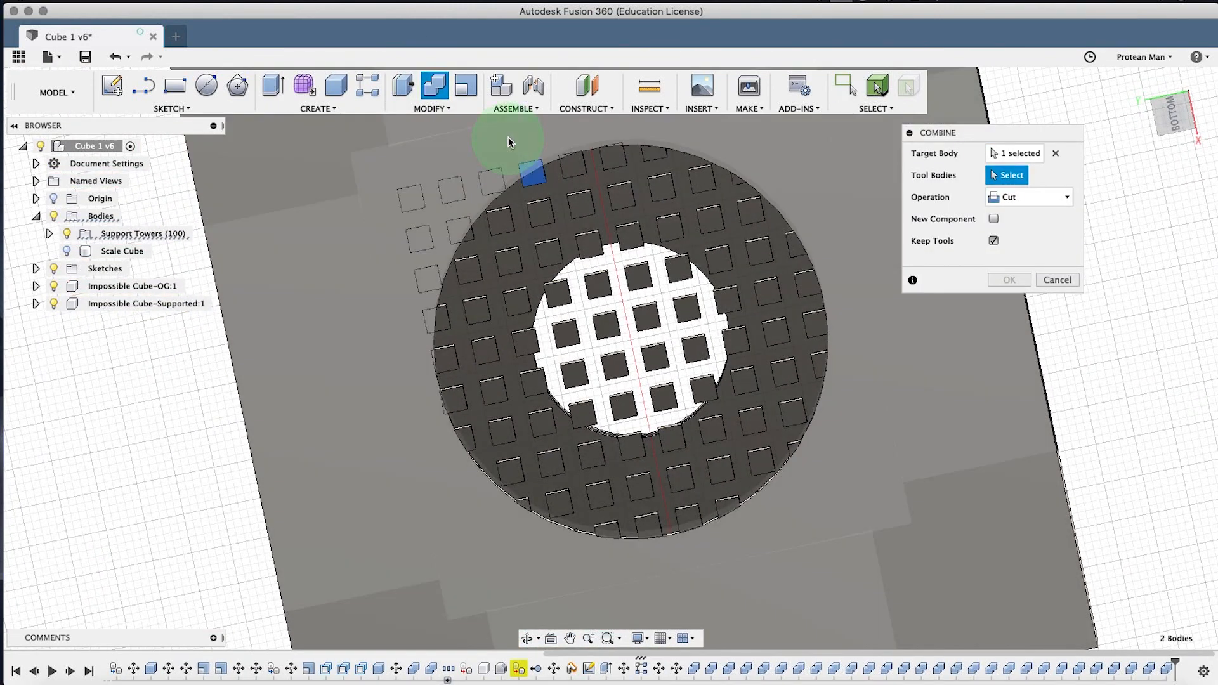
{"action": "left_click", "coordinate": [508, 137]}
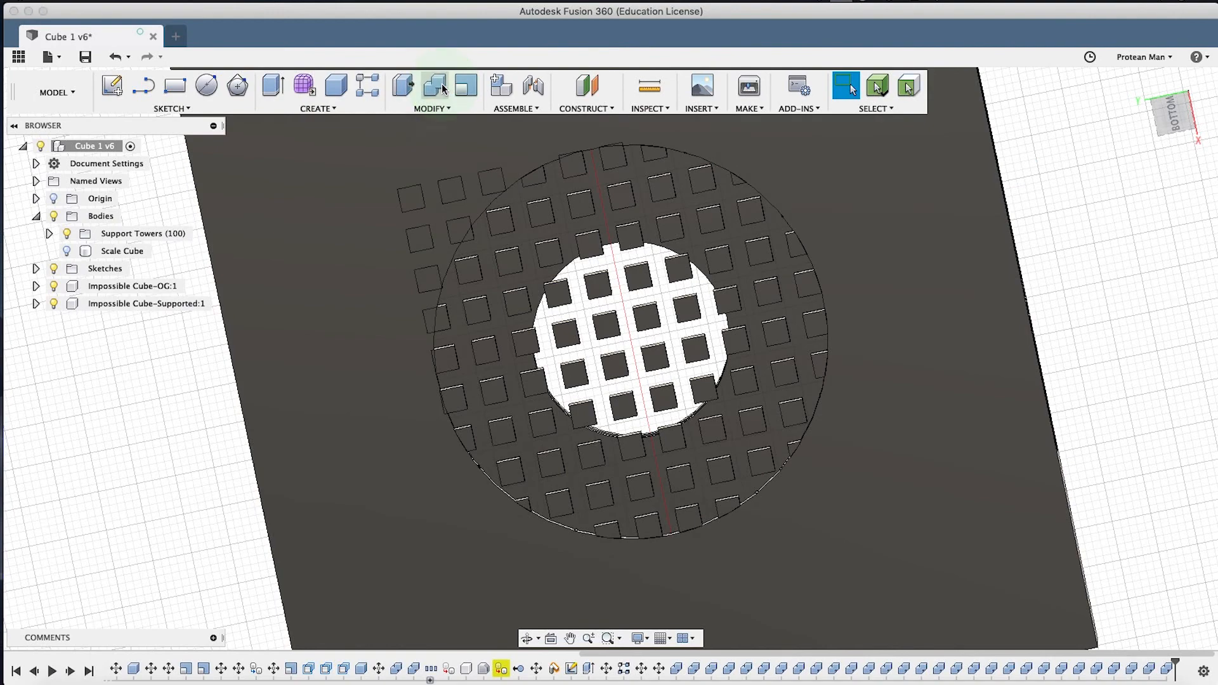
{"action": "left_click", "coordinate": [435, 86]}
{"action": "left_click", "coordinate": [619, 157]}
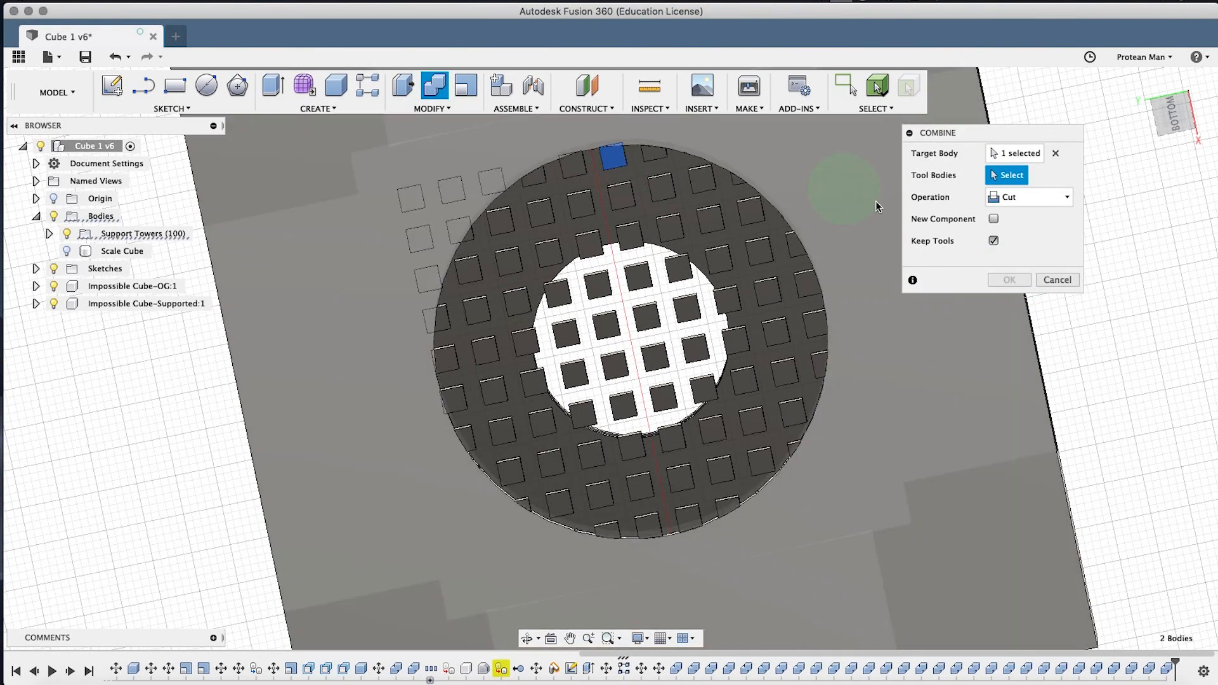
{"action": "left_click", "coordinate": [527, 139]}
{"action": "left_click", "coordinate": [1009, 280]}
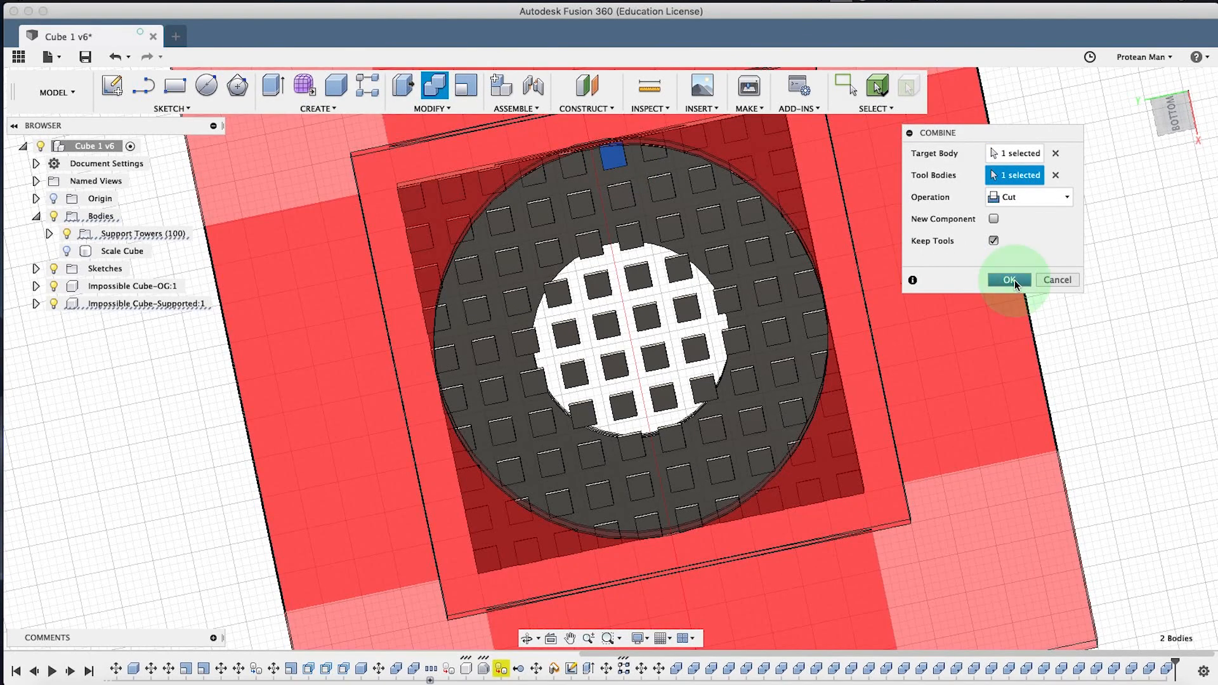
Cut the fifth and third columns from the upper-left corner along the upper edge row with the outer cube, keeping the cube.
{"action": "scroll", "coordinate": [576, 160], "scroll_direction": "up", "scroll_amount": 5}
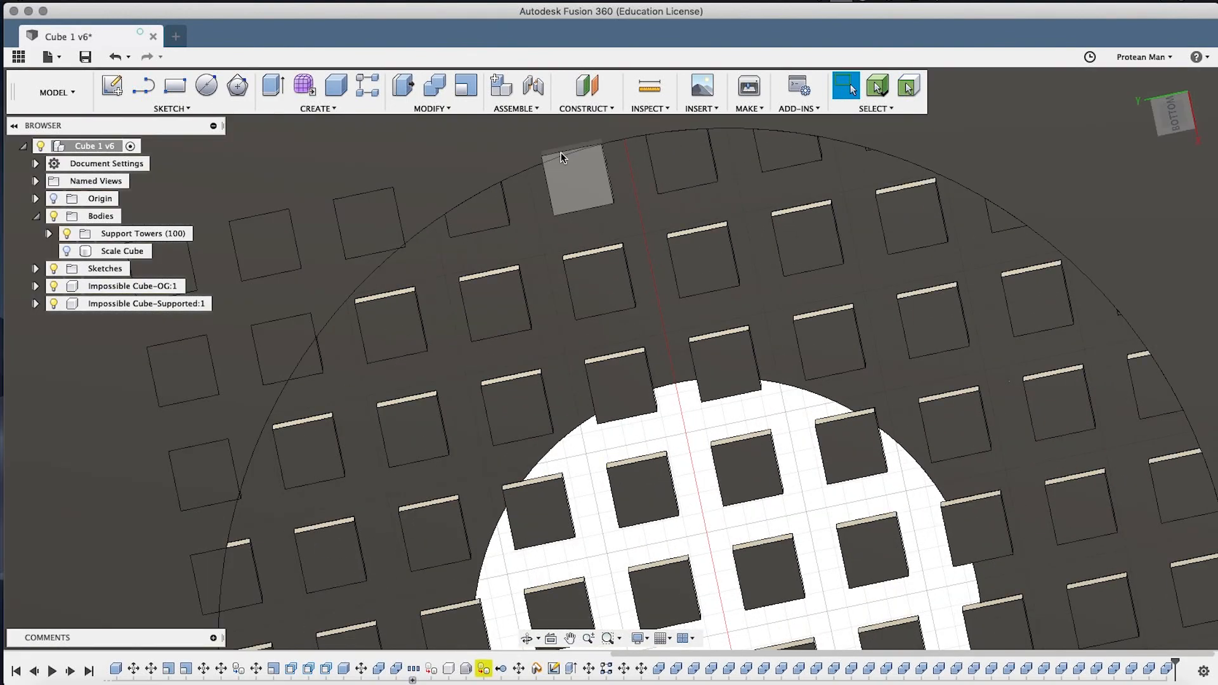
{"action": "left_click", "coordinate": [434, 88]}
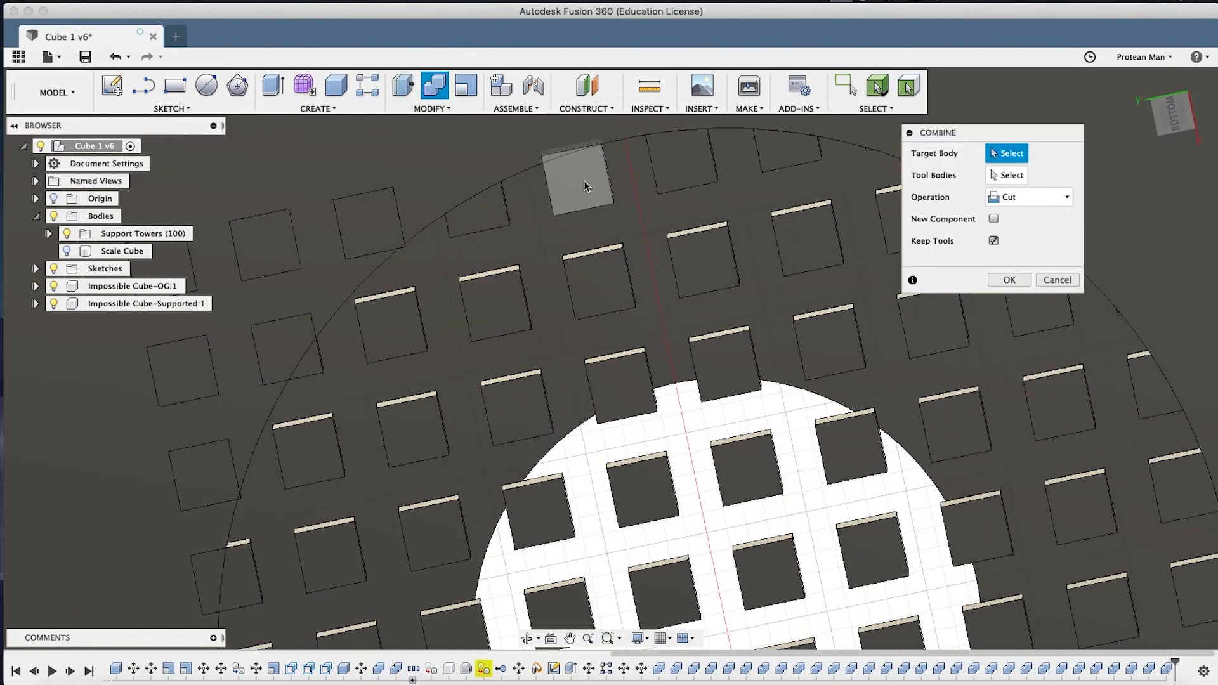
{"action": "left_click", "coordinate": [582, 179]}
{"action": "left_click", "coordinate": [509, 157]}
{"action": "left_click", "coordinate": [1008, 280]}
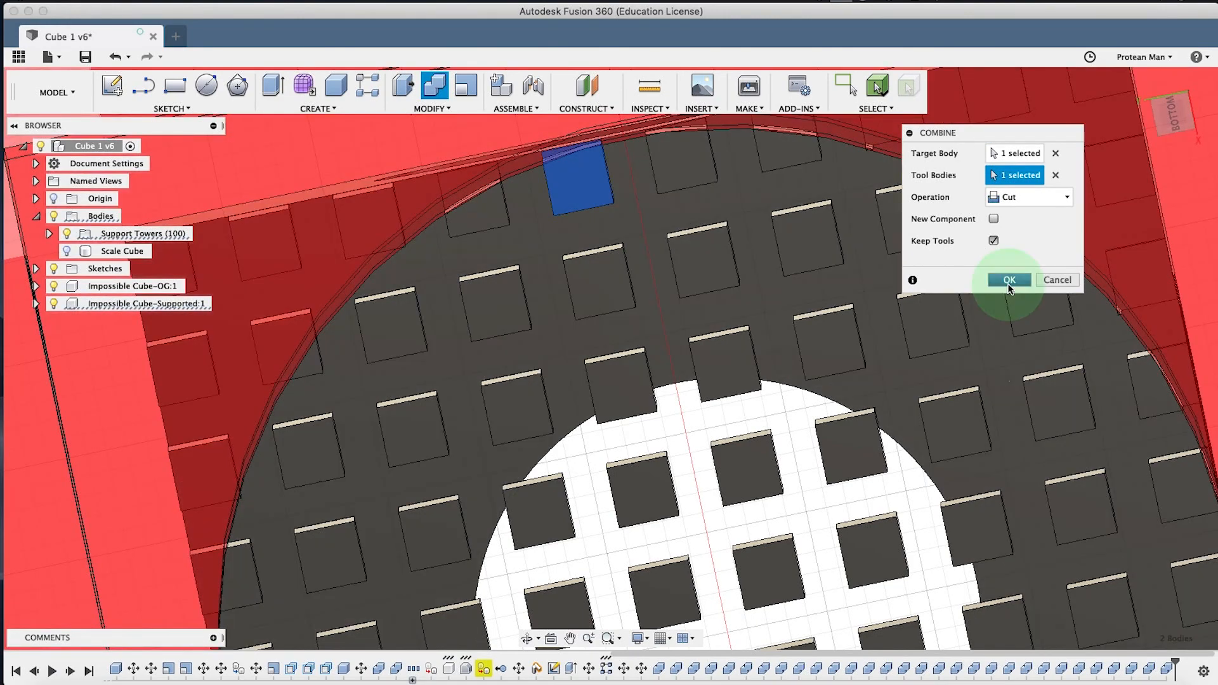
{"action": "left_click", "coordinate": [380, 207]}
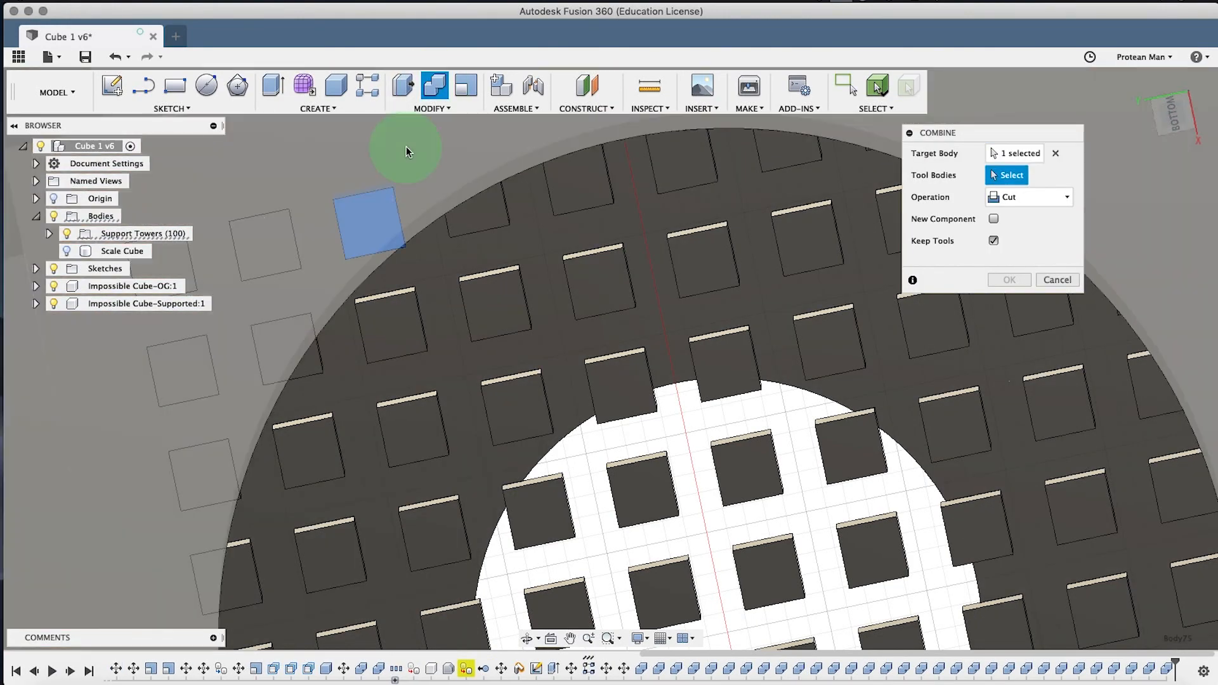
{"action": "left_click", "coordinate": [406, 146]}
{"action": "left_click", "coordinate": [1009, 282]}
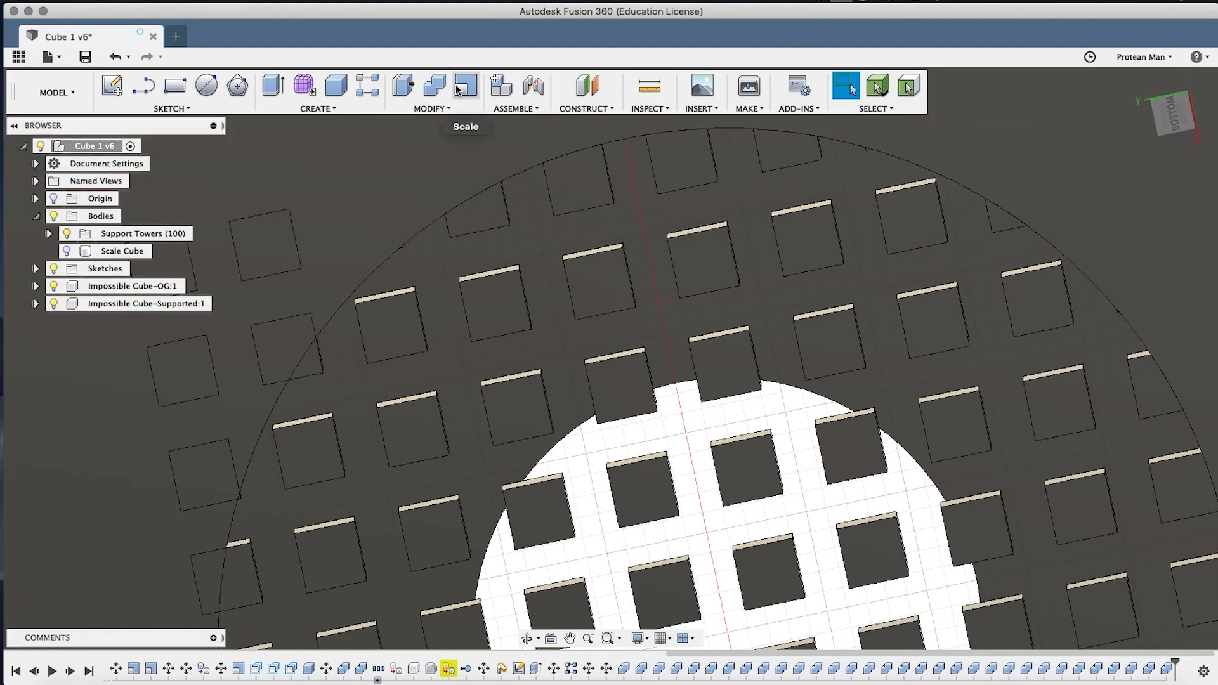
Cut the second column of the upper edge row and the upper-left corner column with the outer cube, keeping the cube.
{"action": "left_click", "coordinate": [435, 85]}
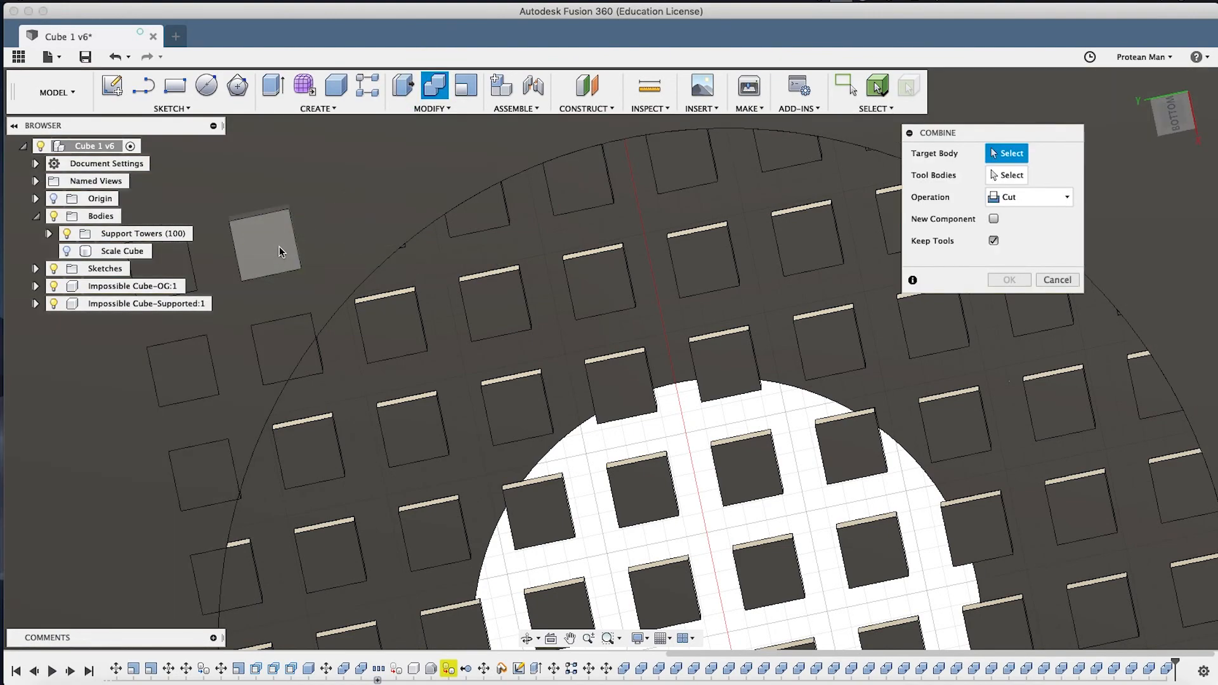
{"action": "left_click", "coordinate": [276, 246]}
{"action": "left_click", "coordinate": [310, 170]}
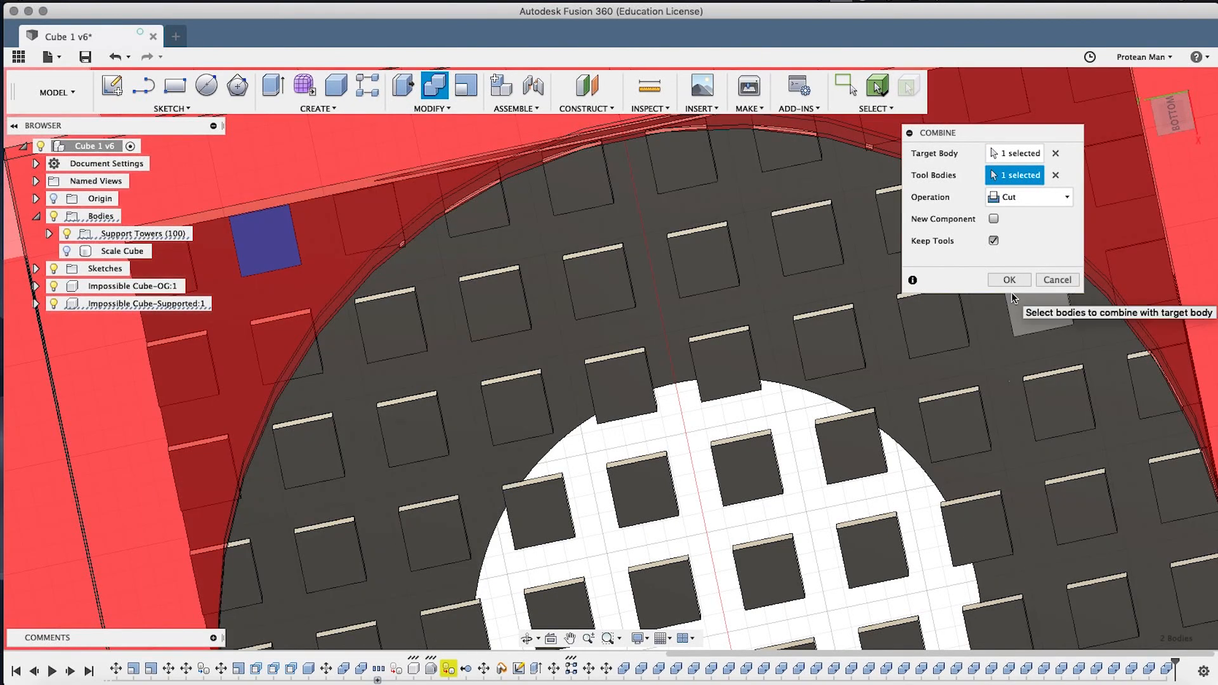
{"action": "left_click", "coordinate": [1009, 280]}
{"action": "scroll", "coordinate": [257, 390], "scroll_direction": "down", "scroll_amount": 3}
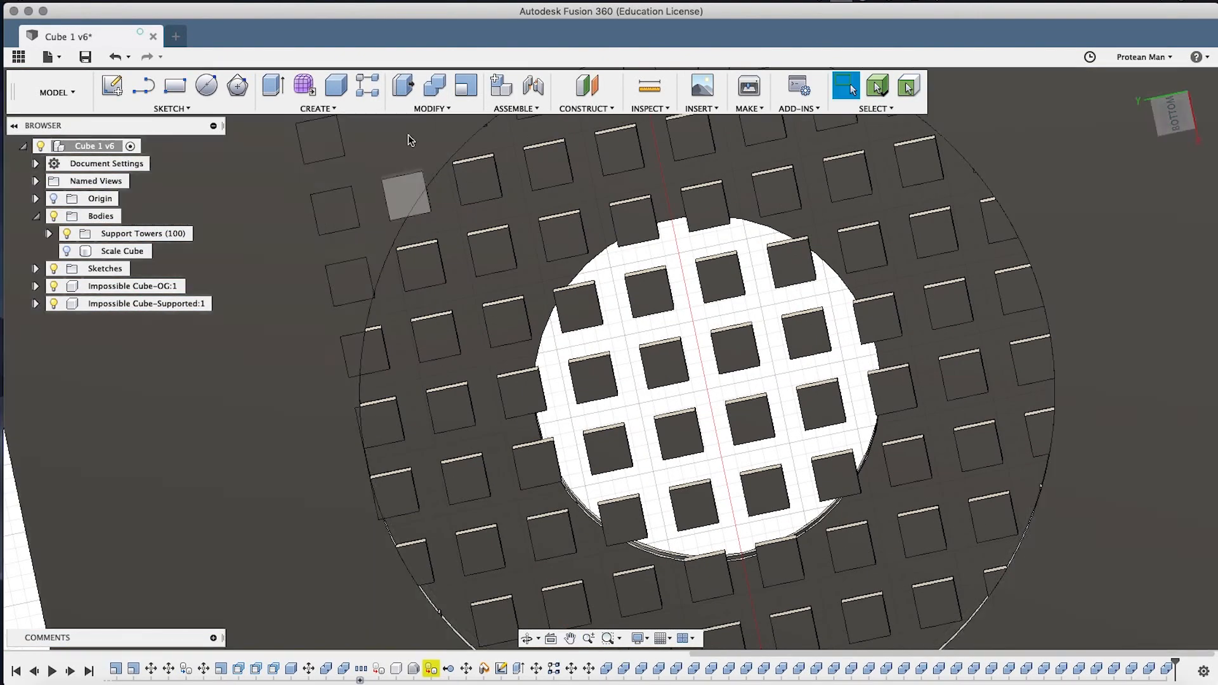
{"action": "left_click", "coordinate": [434, 84]}
{"action": "left_click", "coordinate": [317, 127]}
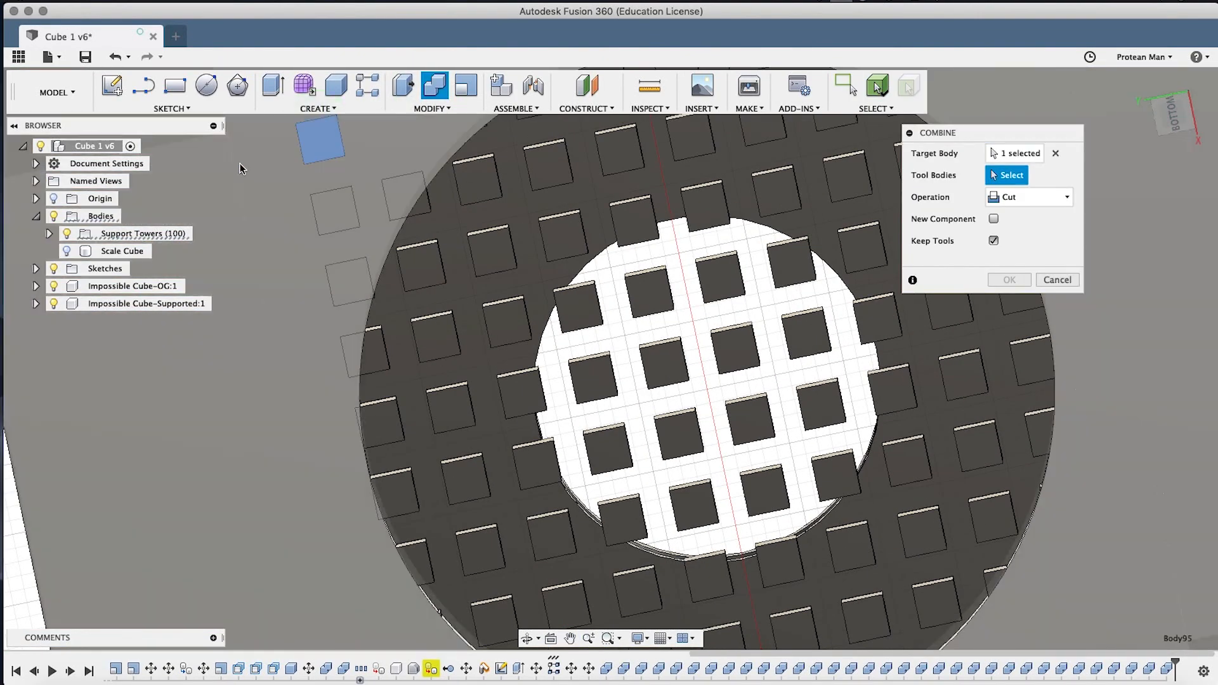
{"action": "left_click", "coordinate": [240, 166]}
{"action": "key", "text": "Return"}
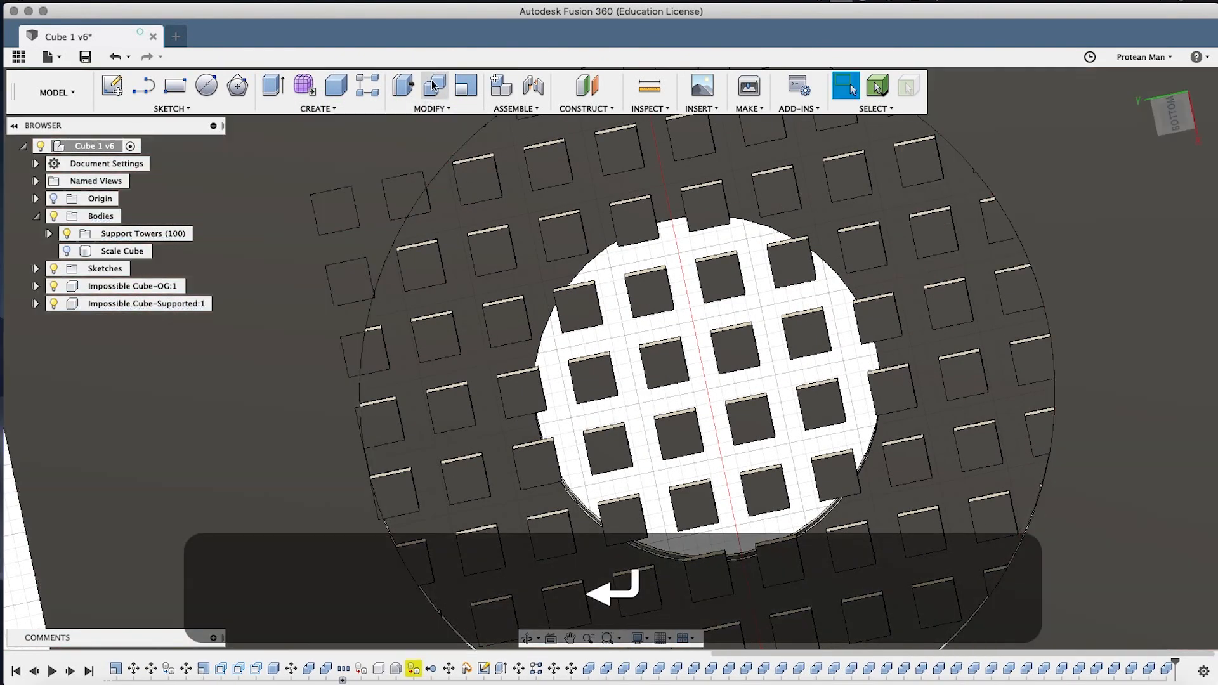
Cut the column diagonally inside the upper-left corner column with the outer cube, keeping the cube.
{"action": "left_click", "coordinate": [393, 214]}
{"action": "left_click", "coordinate": [389, 165]}
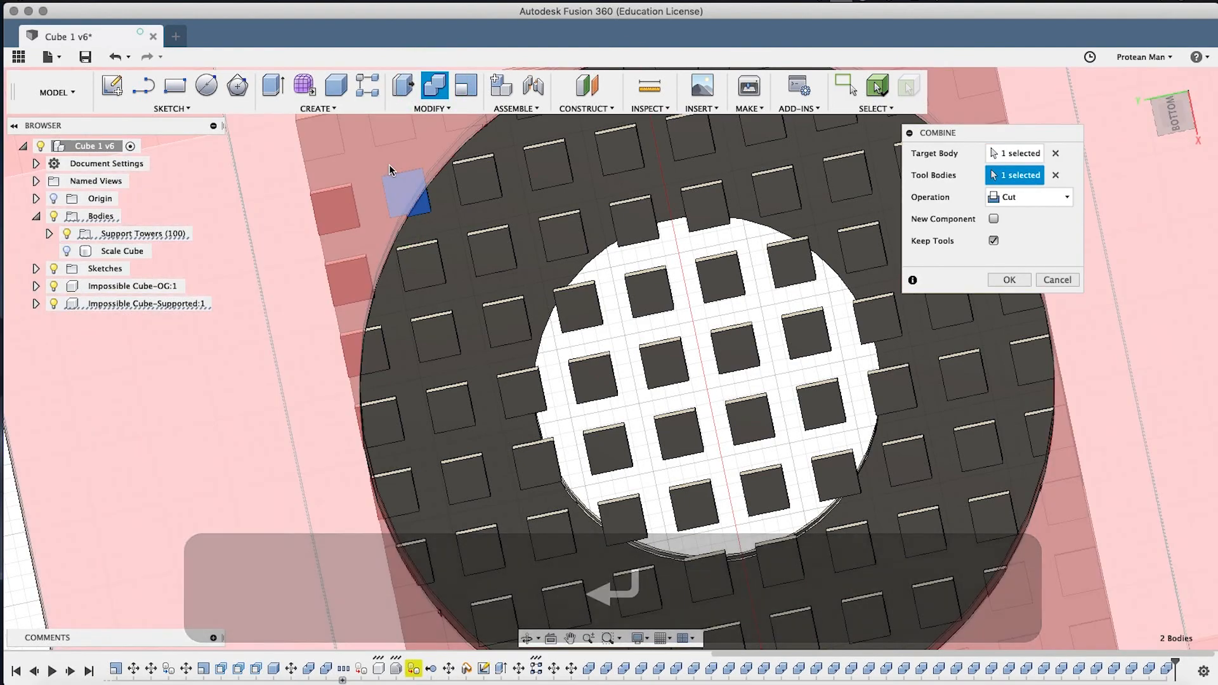
{"action": "key", "text": "Return"}
Cut the second and third columns down from the upper-left corner along the left edge with the outer cube, keeping the cube.
{"action": "left_click", "coordinate": [435, 85]}
{"action": "left_click", "coordinate": [333, 208]}
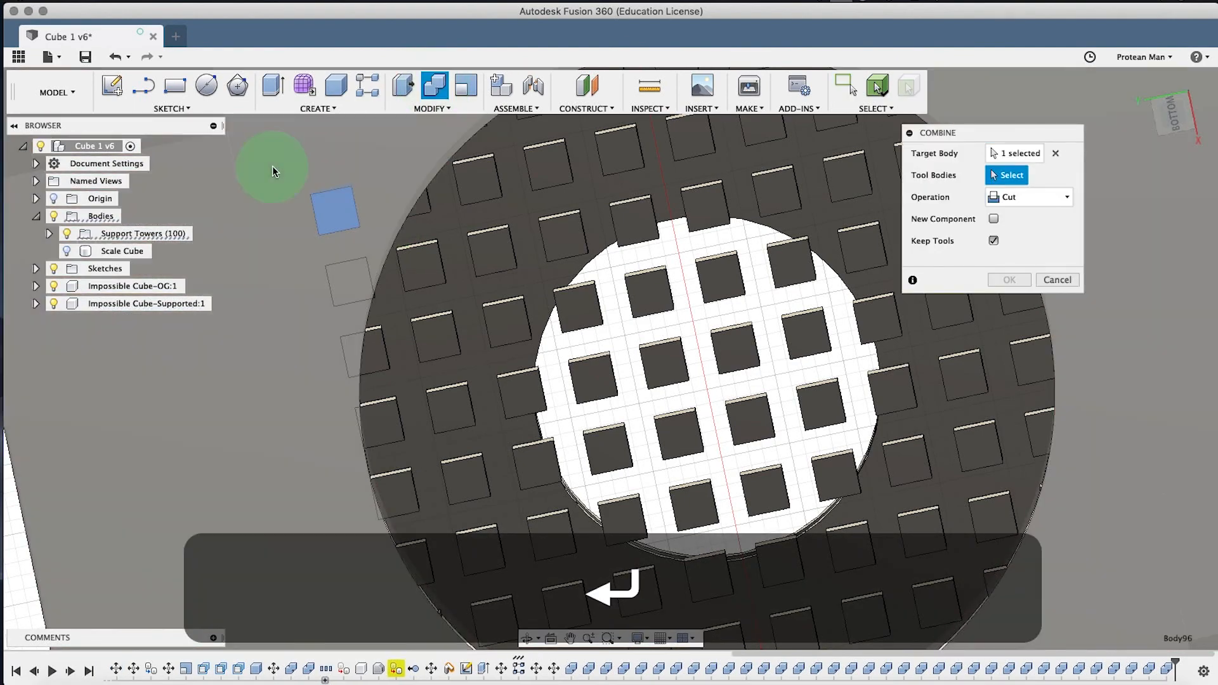
{"action": "left_click", "coordinate": [272, 166]}
{"action": "key", "text": "Return"}
{"action": "left_click", "coordinate": [434, 87]}
{"action": "left_click", "coordinate": [355, 273]}
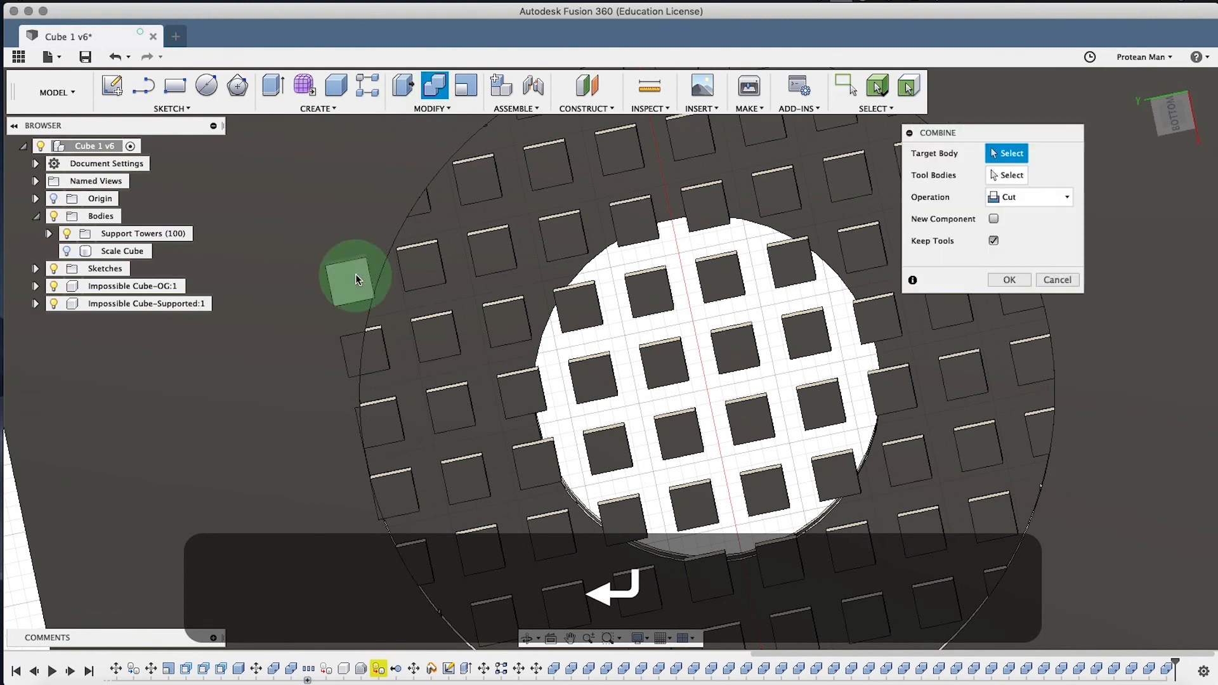
{"action": "left_click", "coordinate": [267, 275]}
{"action": "key", "text": "Return"}
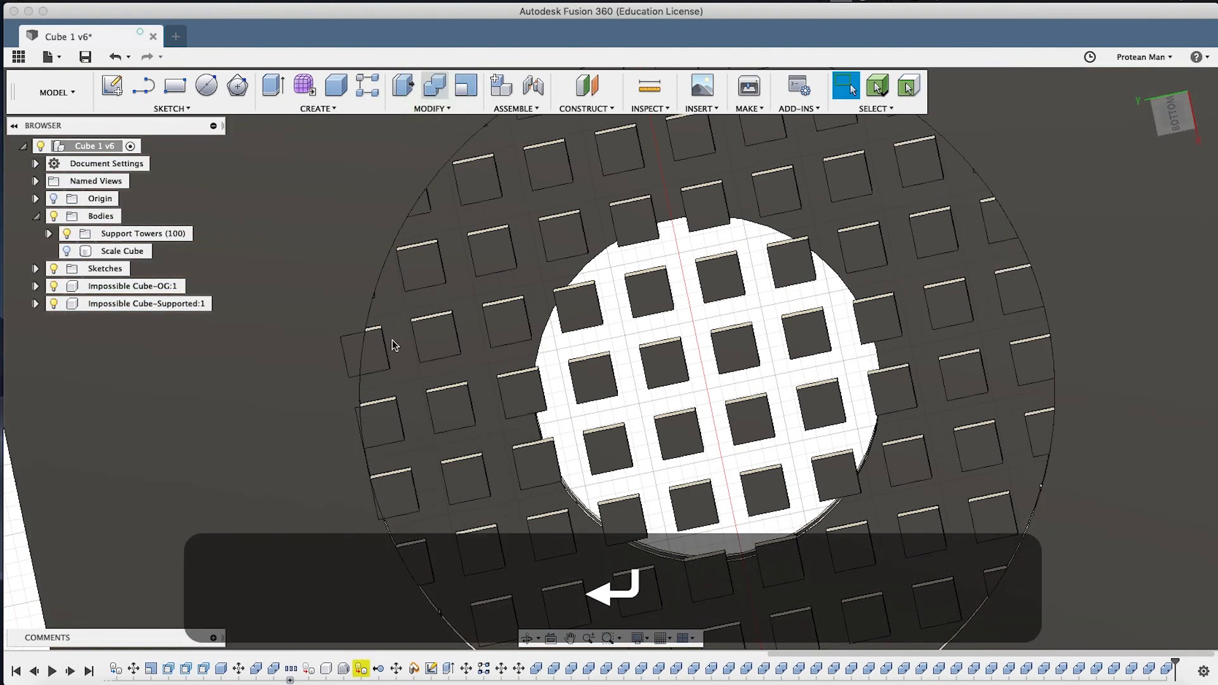
{"action": "key", "text": "Return"}
{"action": "left_click", "coordinate": [348, 345]}
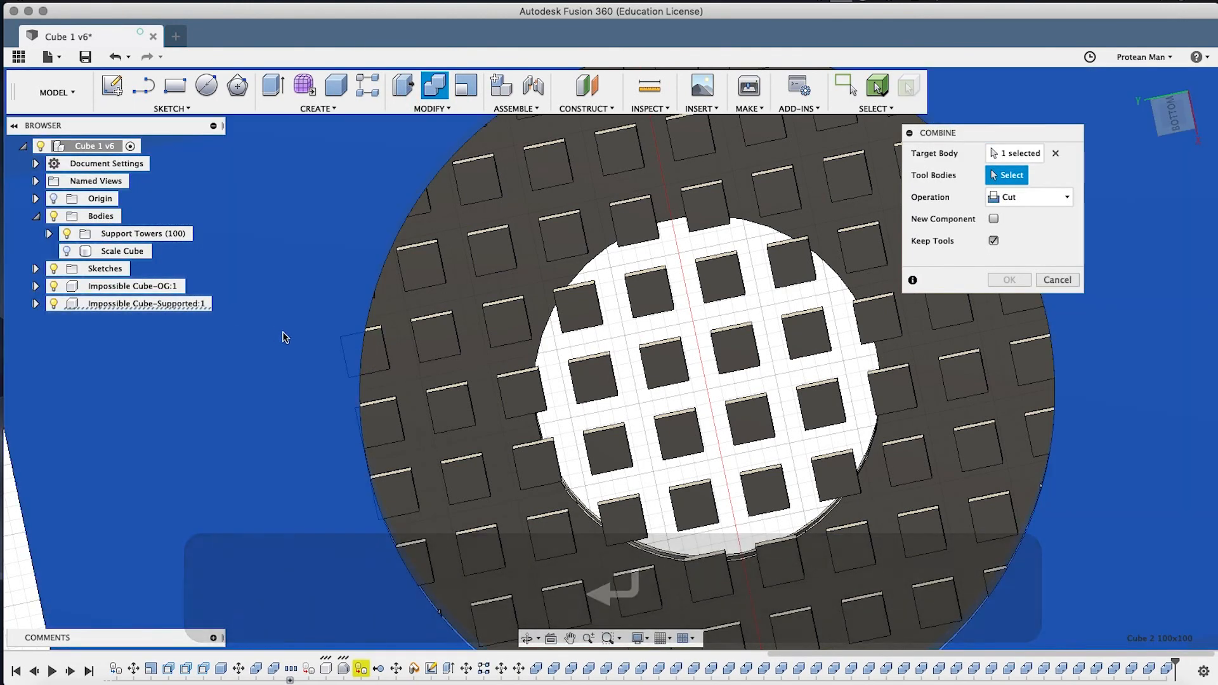
{"action": "key", "text": "Escape"}
Cut the fourth column down from the upper-left corner along the left edge with the outer cube, keeping the cube.
{"action": "left_click", "coordinate": [435, 86]}
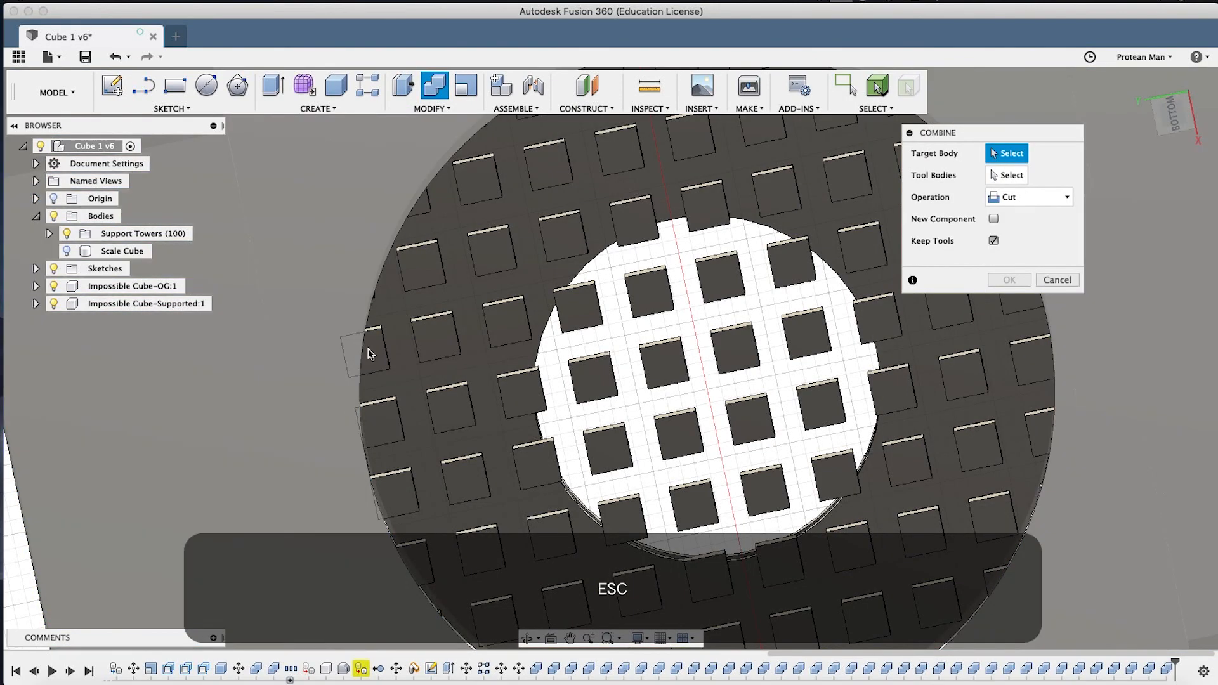
{"action": "left_click", "coordinate": [373, 353]}
{"action": "left_click", "coordinate": [251, 308]}
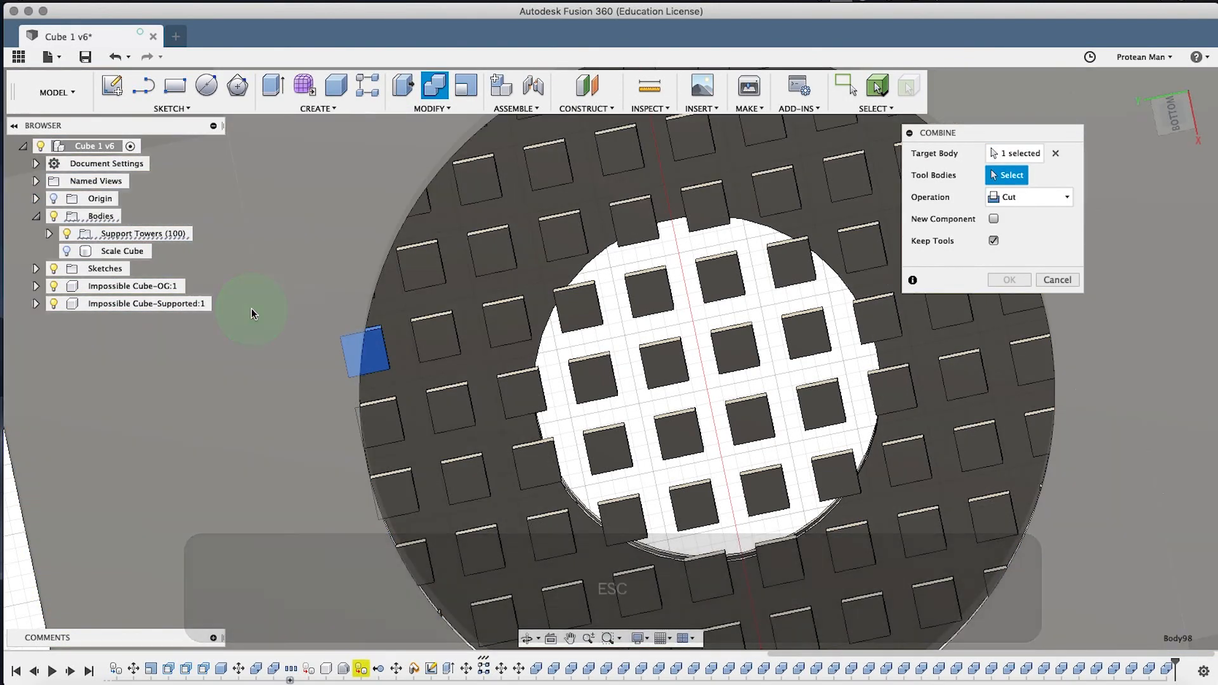
{"action": "key", "text": "Return"}
Cut the last two uncut columns along the left edge of the hole with the outer cube, keeping the cube.
{"action": "left_click", "coordinate": [436, 88]}
{"action": "middle_click_drag", "start_coordinate": [385, 428], "coordinate": [388, 250]}
{"action": "left_click", "coordinate": [386, 251]}
{"action": "left_click", "coordinate": [257, 249]}
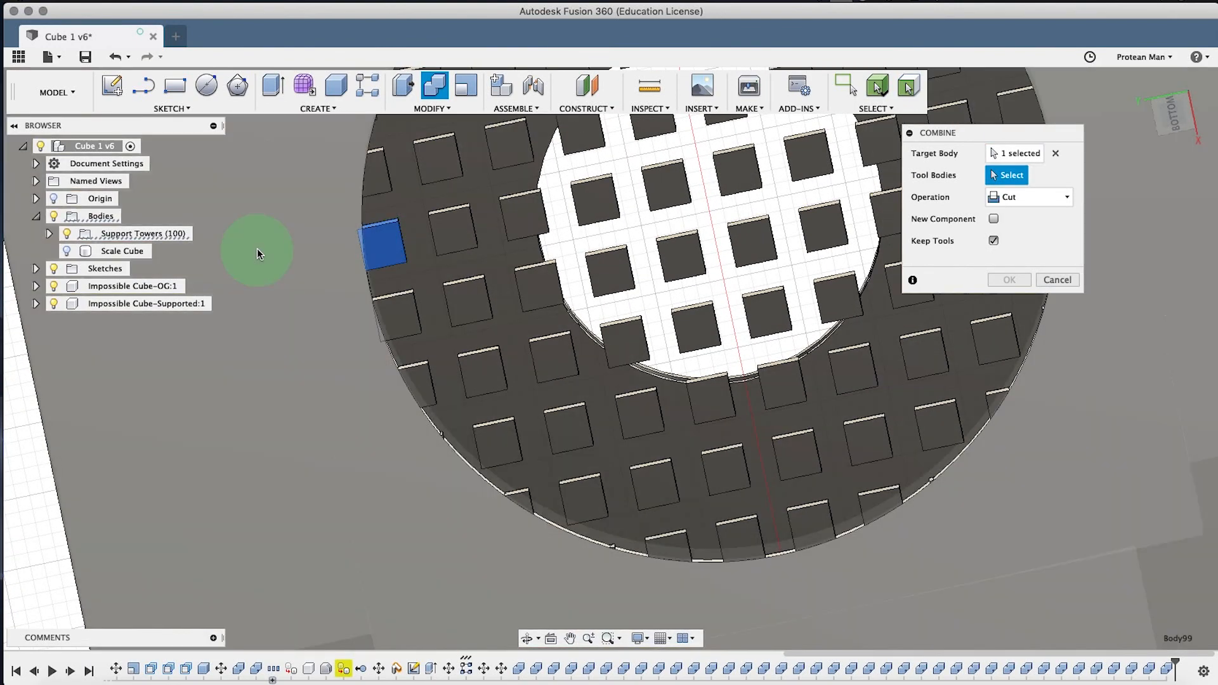
{"action": "key", "text": "Return"}
{"action": "left_click", "coordinate": [435, 85]}
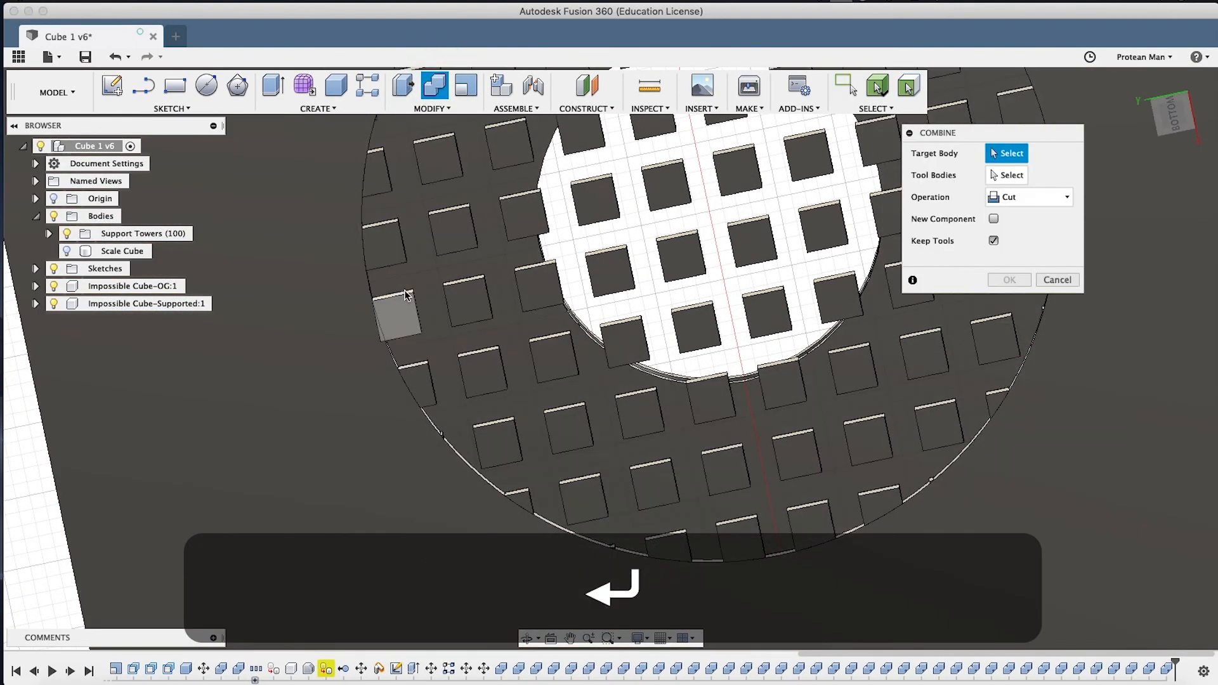
{"action": "left_click", "coordinate": [313, 334]}
{"action": "key", "text": "Return"}
Examine the trimmed support columns from beneath through the outer cube's bottom hole, from several angles.
{"action": "scroll", "coordinate": [779, 342], "scroll_direction": "down", "scroll_amount": 5}
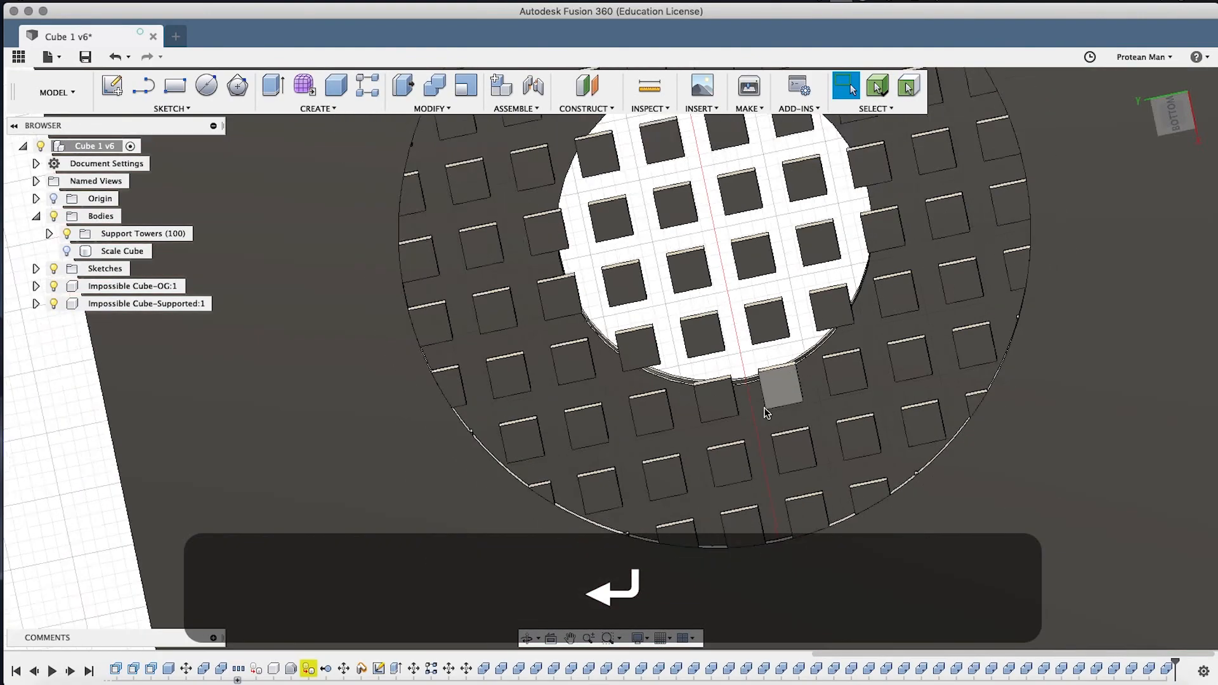
{"action": "middle_click_drag", "start_coordinate": [779, 342], "coordinate": [613, 307]}
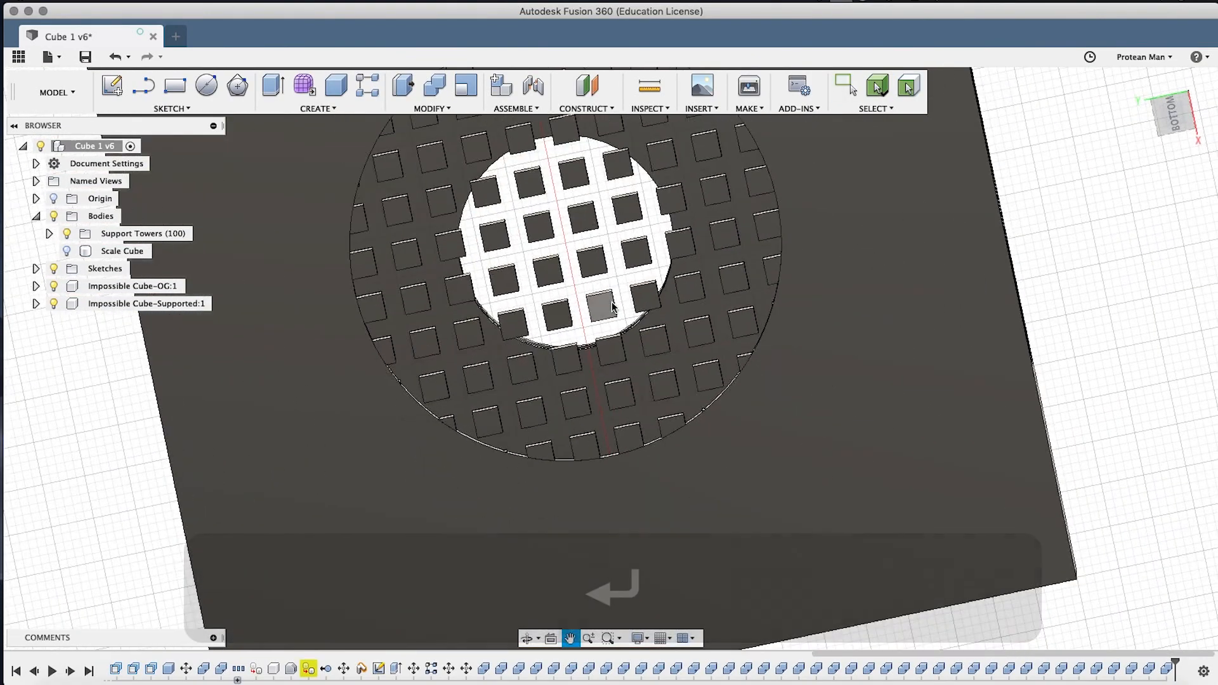
{"action": "middle_click_drag", "start_coordinate": [545, 234], "coordinate": [525, 249], "text": "shift"}
{"action": "middle_click_drag", "start_coordinate": [526, 248], "coordinate": [564, 406]}
{"action": "left_click_drag", "start_coordinate": [576, 393], "coordinate": [631, 276]}
{"action": "middle_click_drag", "start_coordinate": [631, 276], "coordinate": [619, 330], "text": "shift"}
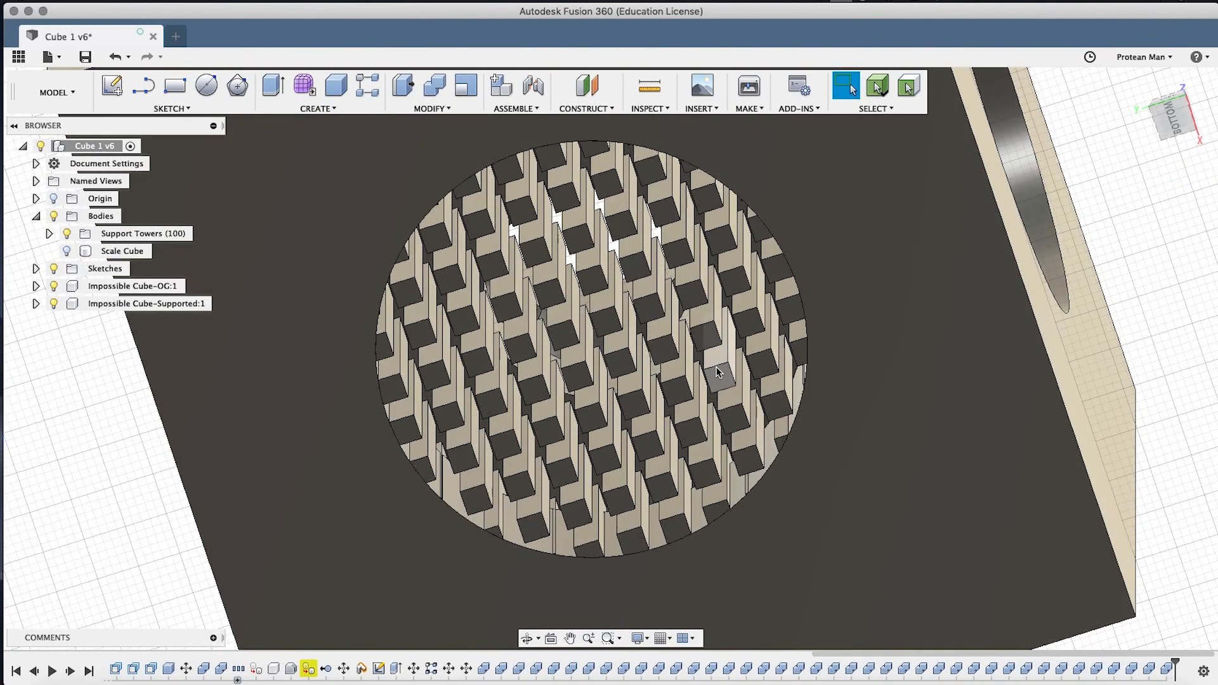
{"action": "scroll", "coordinate": [704, 358], "scroll_direction": "up", "scroll_amount": 4}
{"action": "scroll", "coordinate": [506, 312], "scroll_direction": "down", "scroll_amount": 7}
{"action": "middle_click_drag", "start_coordinate": [501, 305], "coordinate": [637, 256], "text": "shift"}
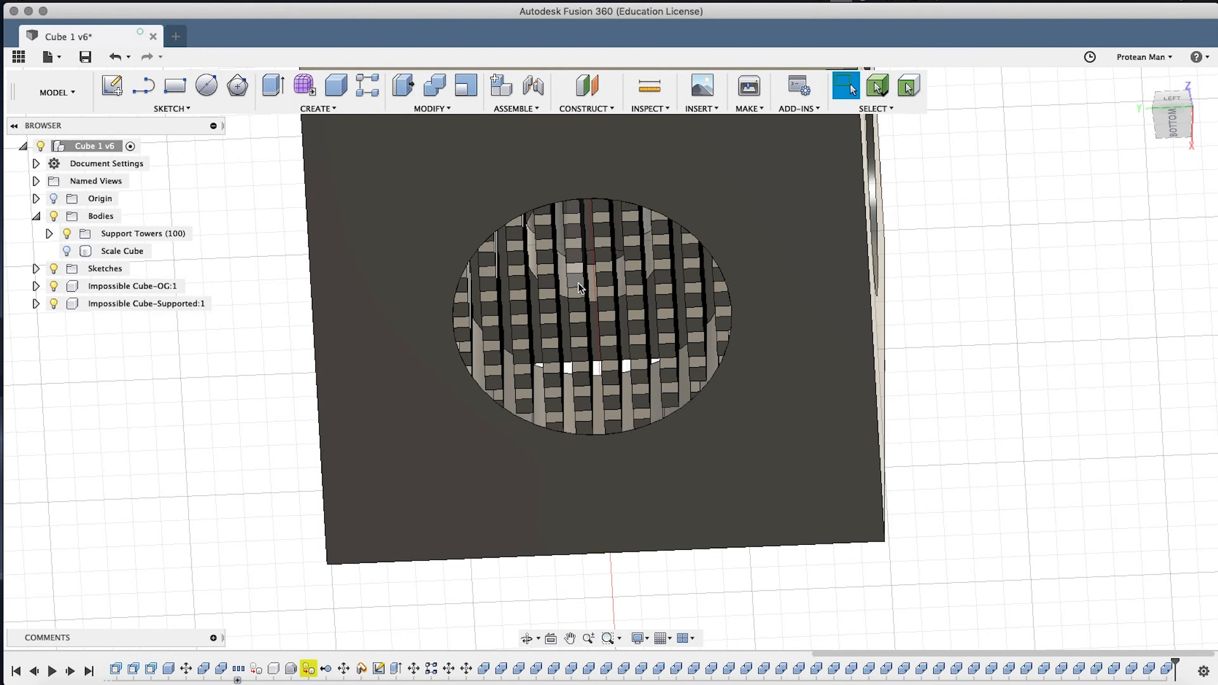
Move the outer cube 100 mm sideways, clear of the inner cube and its support columns.
{"action": "key", "text": "Escape"}
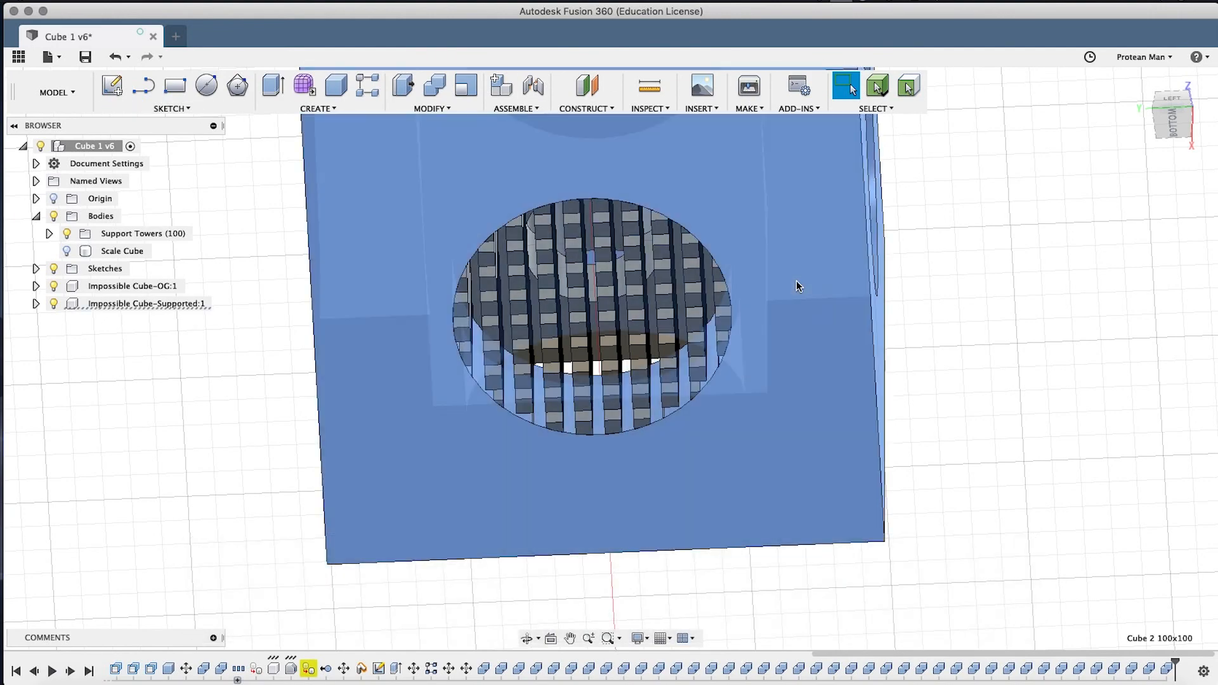
{"action": "left_click", "coordinate": [797, 280]}
{"action": "left_click", "coordinate": [946, 269]}
{"action": "scroll", "coordinate": [775, 275], "scroll_direction": "down", "scroll_amount": 10}
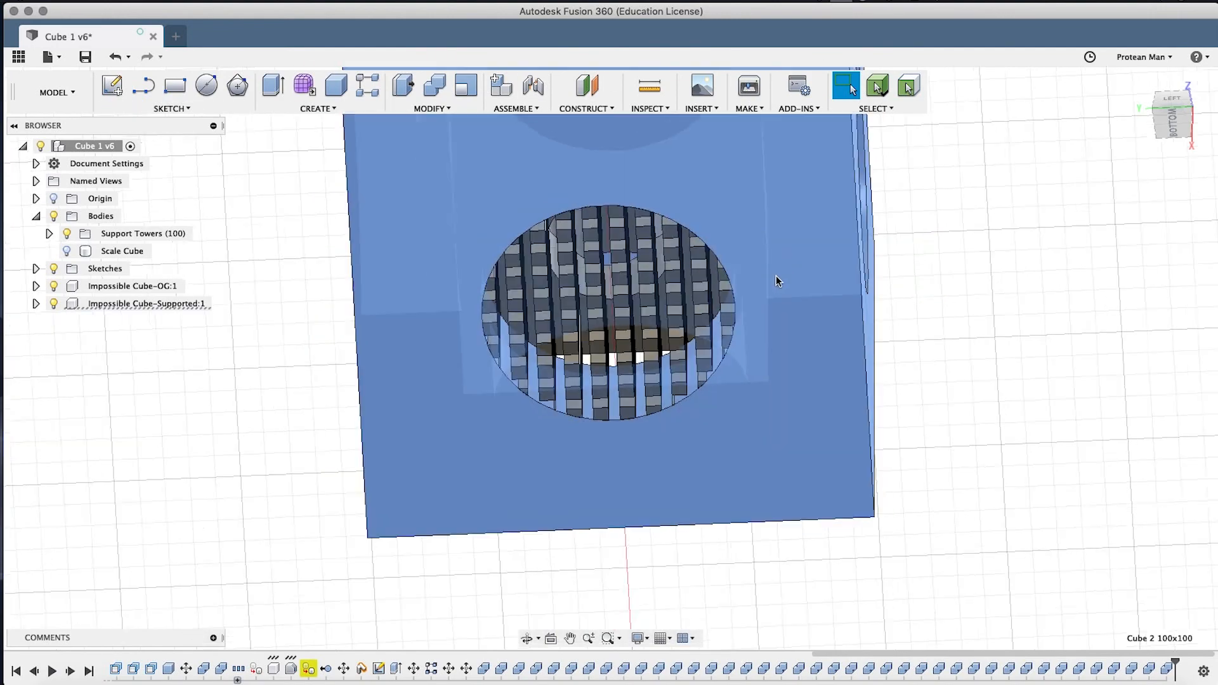
{"action": "middle_click_drag", "start_coordinate": [785, 258], "coordinate": [673, 363]}
{"action": "key", "text": "m"}
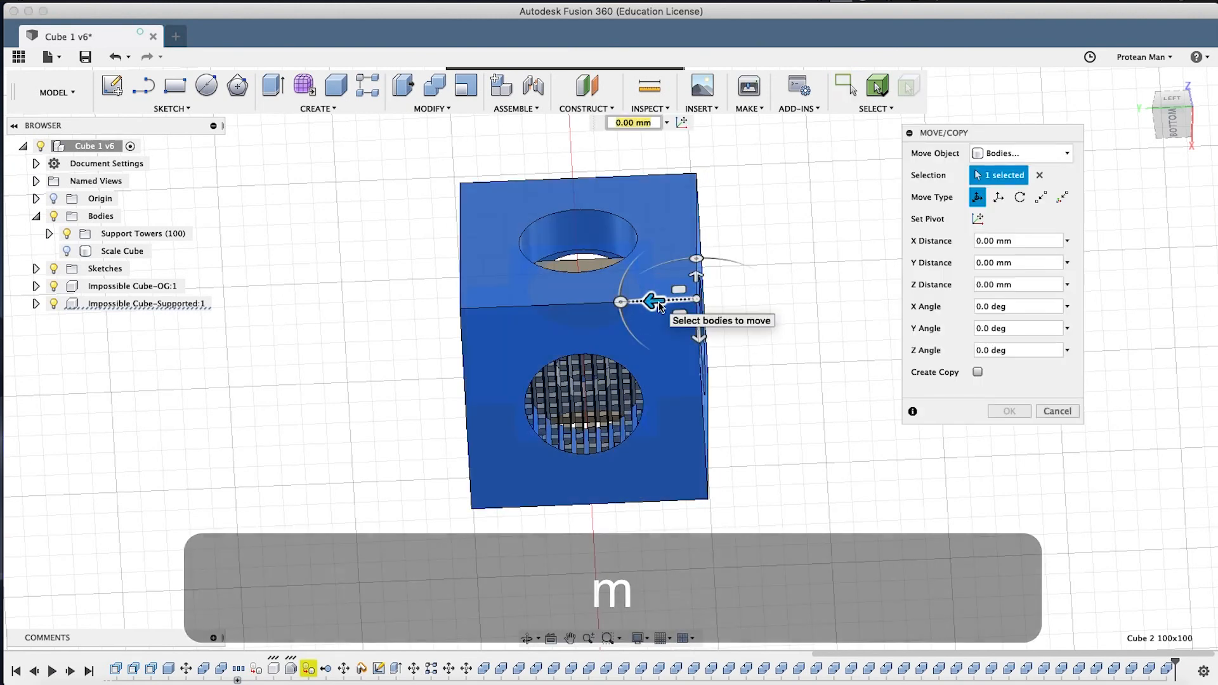
{"action": "type", "text": "-"}
{"action": "key", "text": "BackSpace"}
{"action": "key", "text": "BackSpace"}
{"action": "type", "text": "100"}
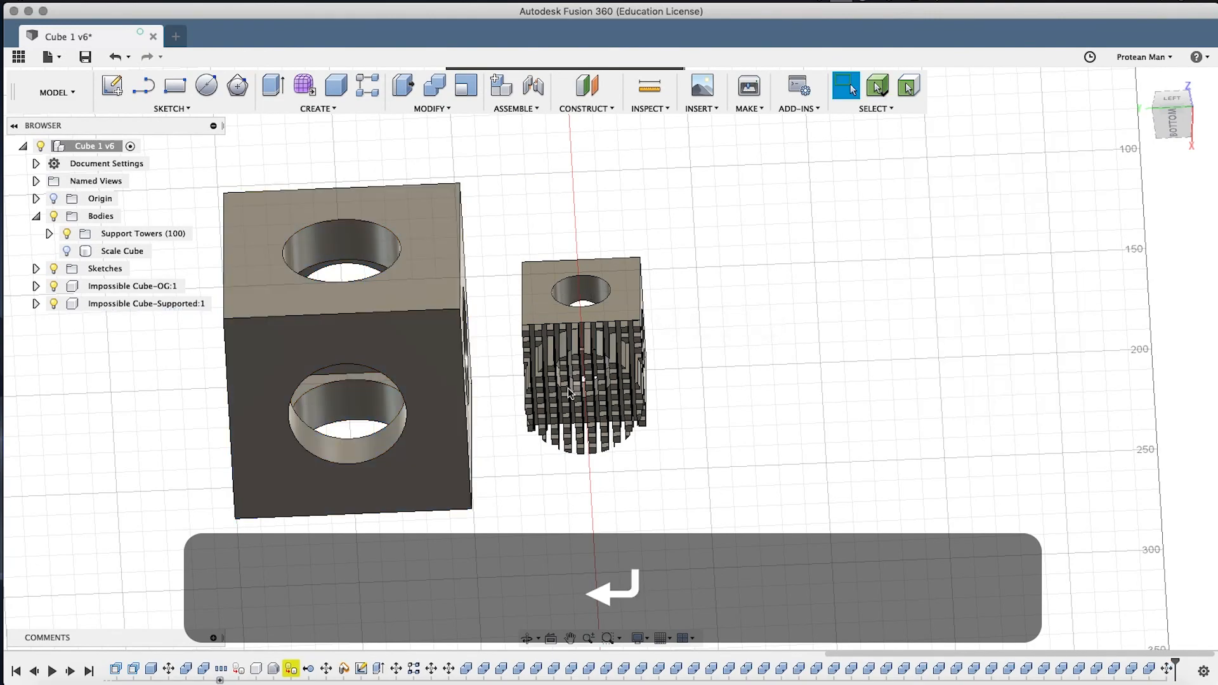
Examine the trimmed lower ends of the exposed support columns beneath the inner cube.
{"action": "scroll", "coordinate": [568, 387], "scroll_direction": "up", "scroll_amount": 5}
{"action": "key", "text": "shift"}
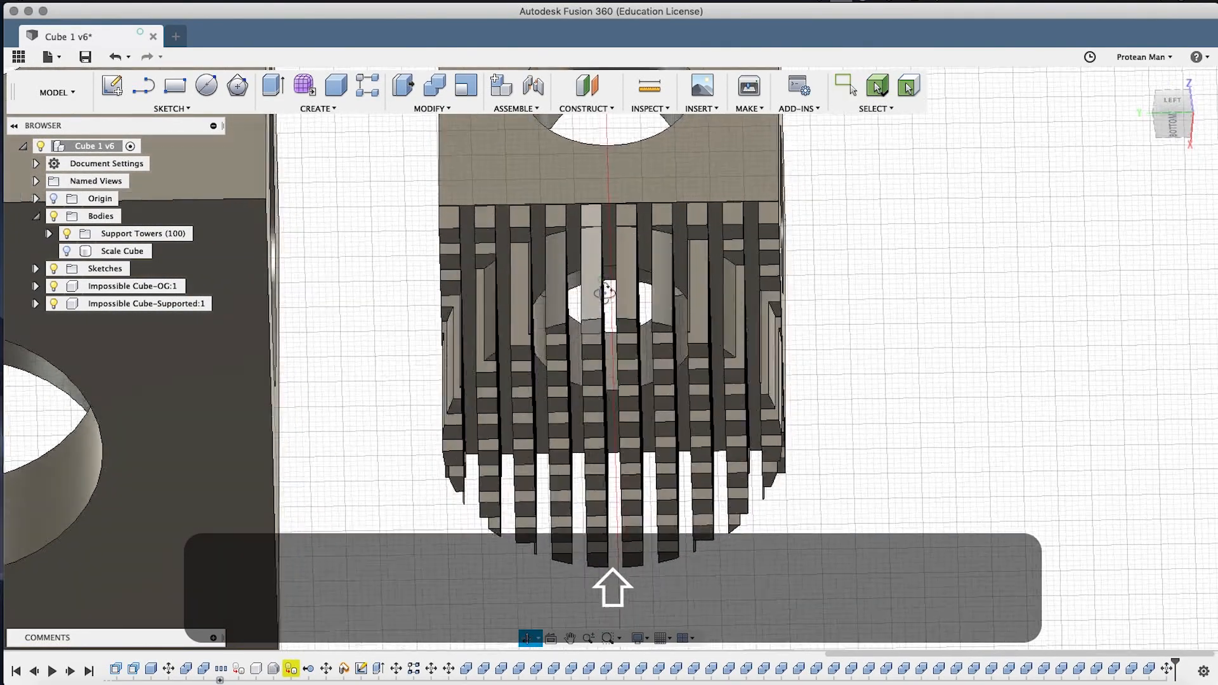
{"action": "middle_click_drag", "start_coordinate": [606, 292], "coordinate": [728, 215], "text": "shift"}
{"action": "scroll", "coordinate": [666, 262], "scroll_direction": "up", "scroll_amount": 5}
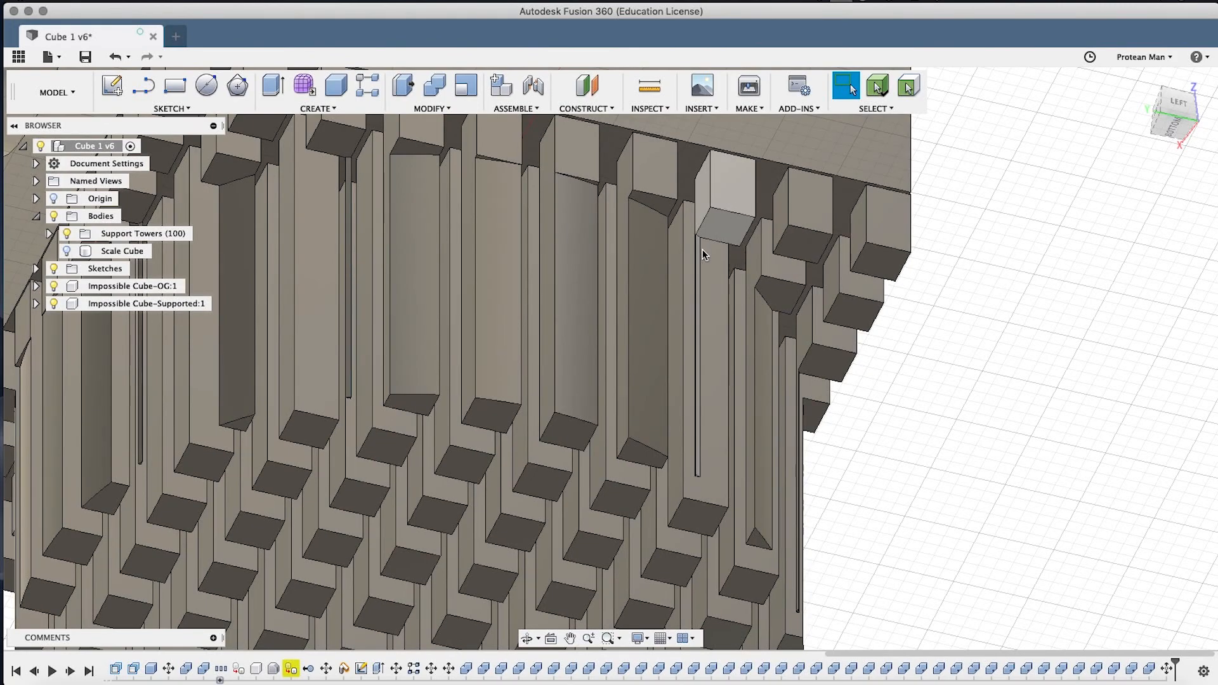
{"action": "scroll", "coordinate": [666, 380], "scroll_direction": "down", "scroll_amount": 10}
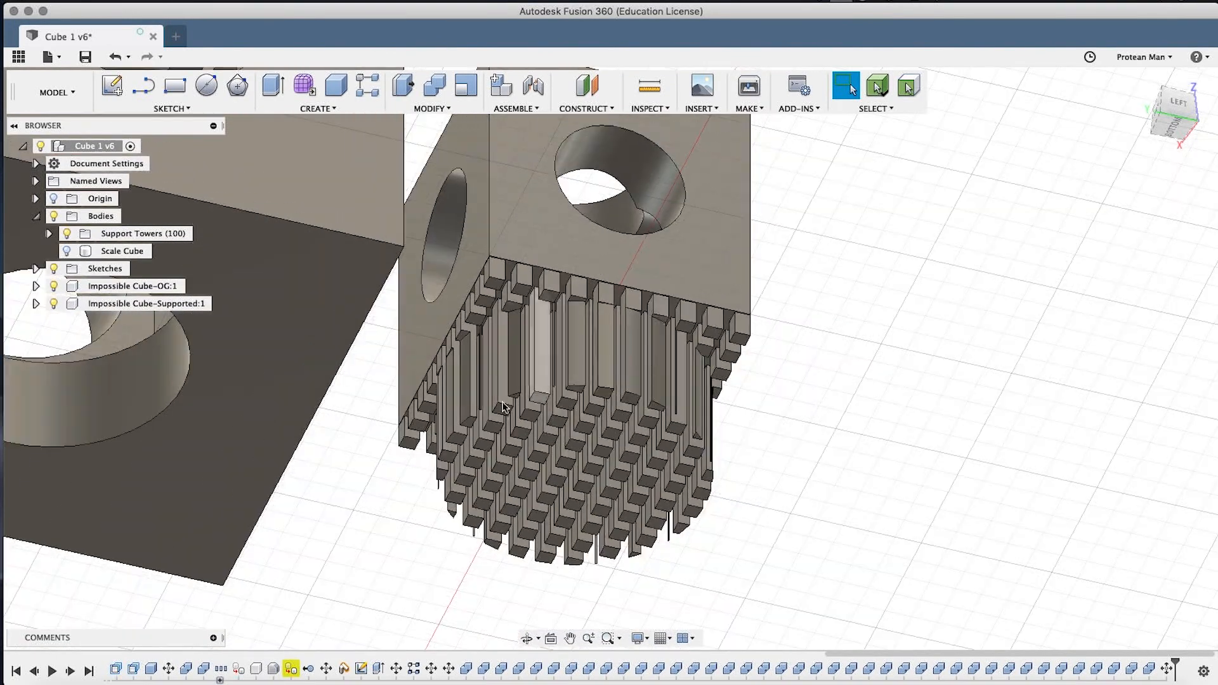
{"action": "middle_click_drag", "start_coordinate": [505, 407], "coordinate": [648, 361]}
{"action": "middle_click_drag", "start_coordinate": [694, 298], "coordinate": [667, 301], "text": "shift"}
Inspect the gap between the tops of the support columns and the inner cube's underside.
{"action": "scroll", "coordinate": [663, 277], "scroll_direction": "up", "scroll_amount": 8}
{"action": "middle_click_drag", "start_coordinate": [642, 169], "coordinate": [635, 331]}
{"action": "scroll", "coordinate": [639, 321], "scroll_direction": "up", "scroll_amount": 2}
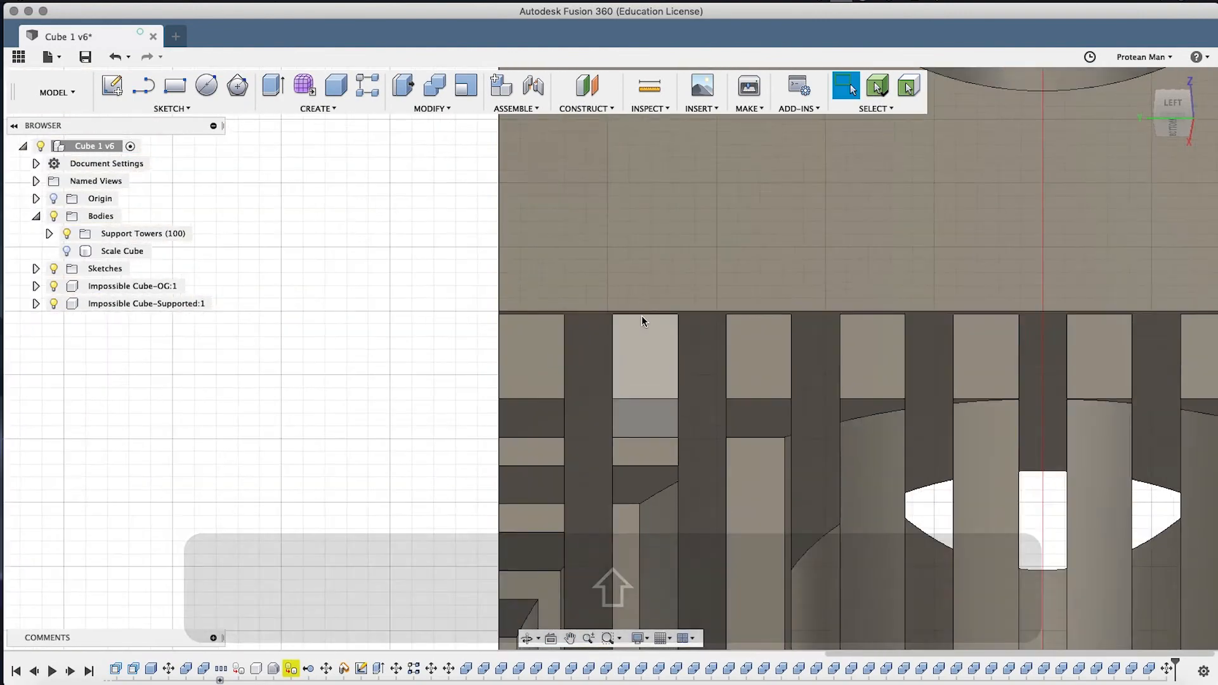
{"action": "scroll", "coordinate": [647, 286], "scroll_direction": "up", "scroll_amount": 3}
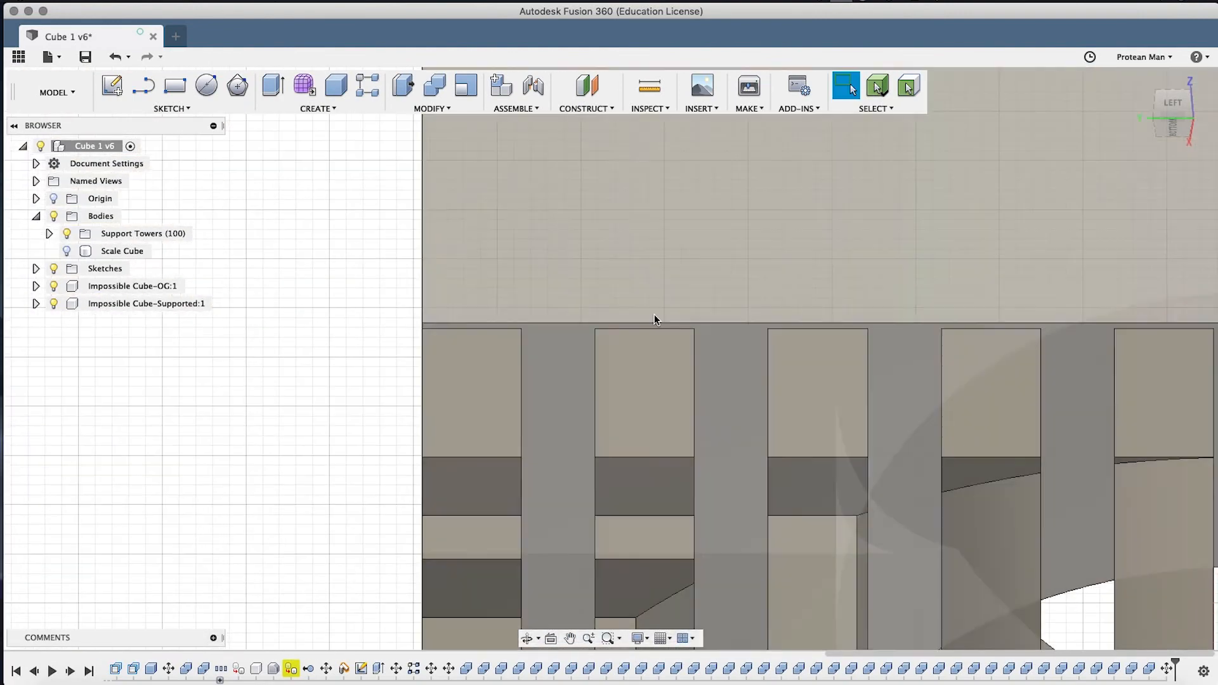
{"action": "scroll", "coordinate": [656, 372], "scroll_direction": "down", "scroll_amount": 5}
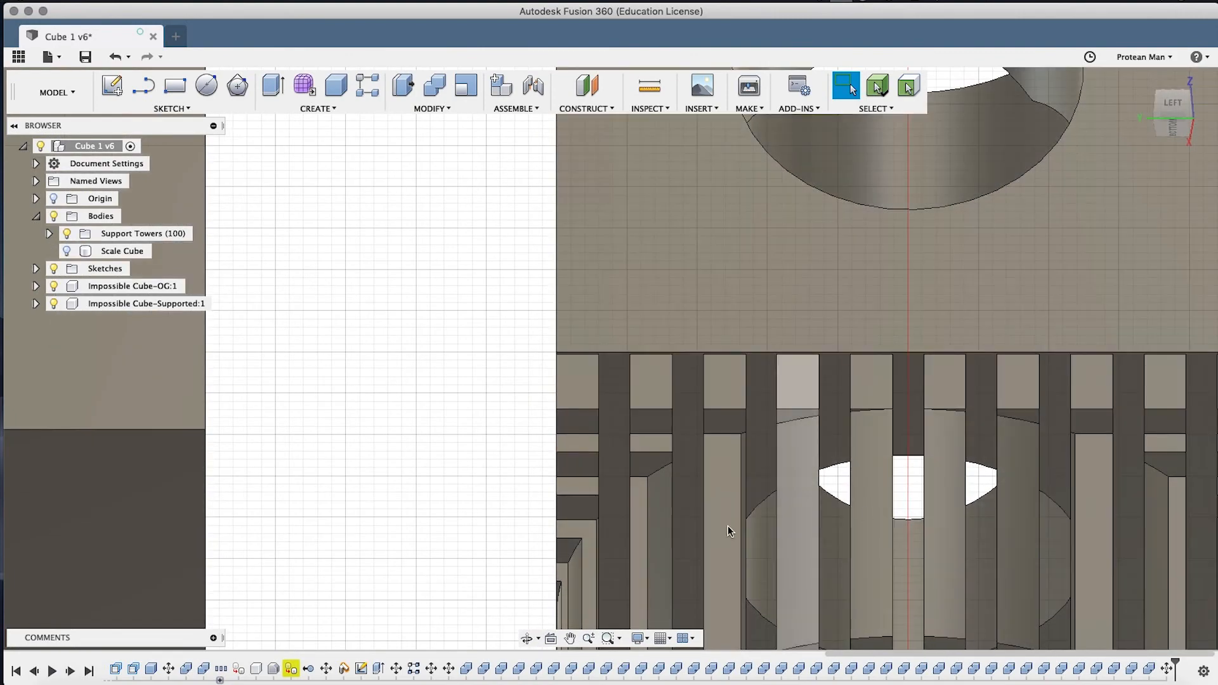
{"action": "scroll", "coordinate": [673, 538], "scroll_direction": "down", "scroll_amount": 5}
{"action": "middle_click_drag", "start_coordinate": [660, 503], "coordinate": [627, 360]}
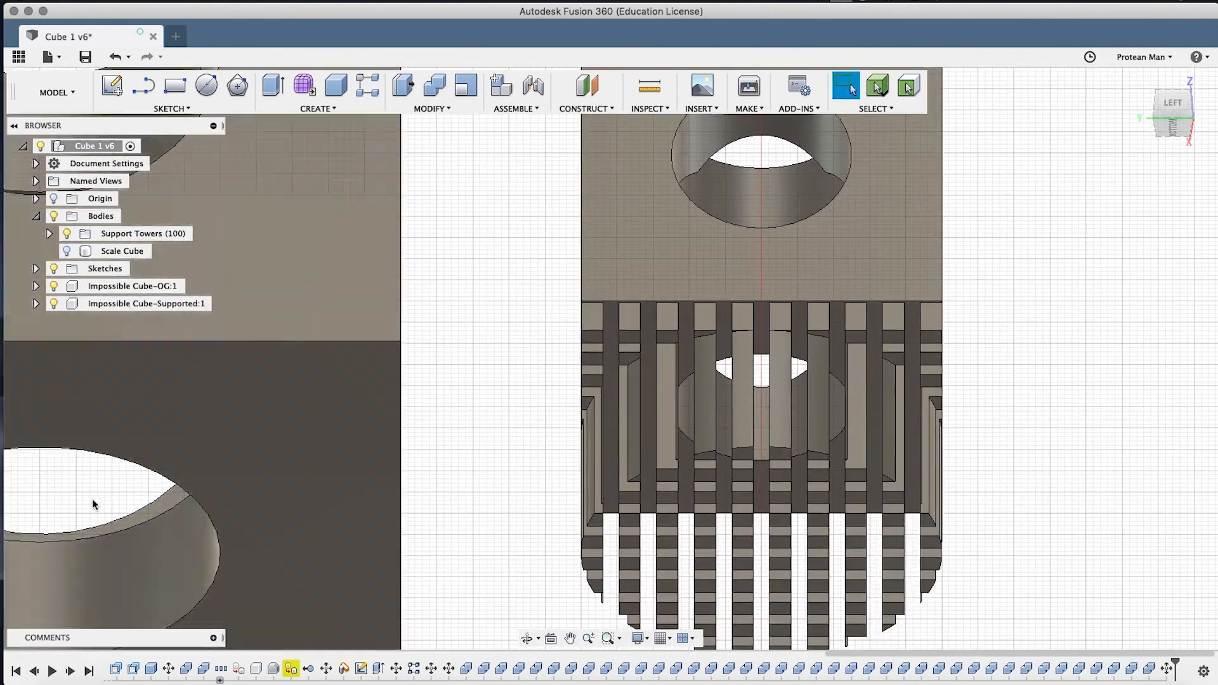
{"action": "middle_click_drag", "start_coordinate": [348, 486], "coordinate": [383, 401]}
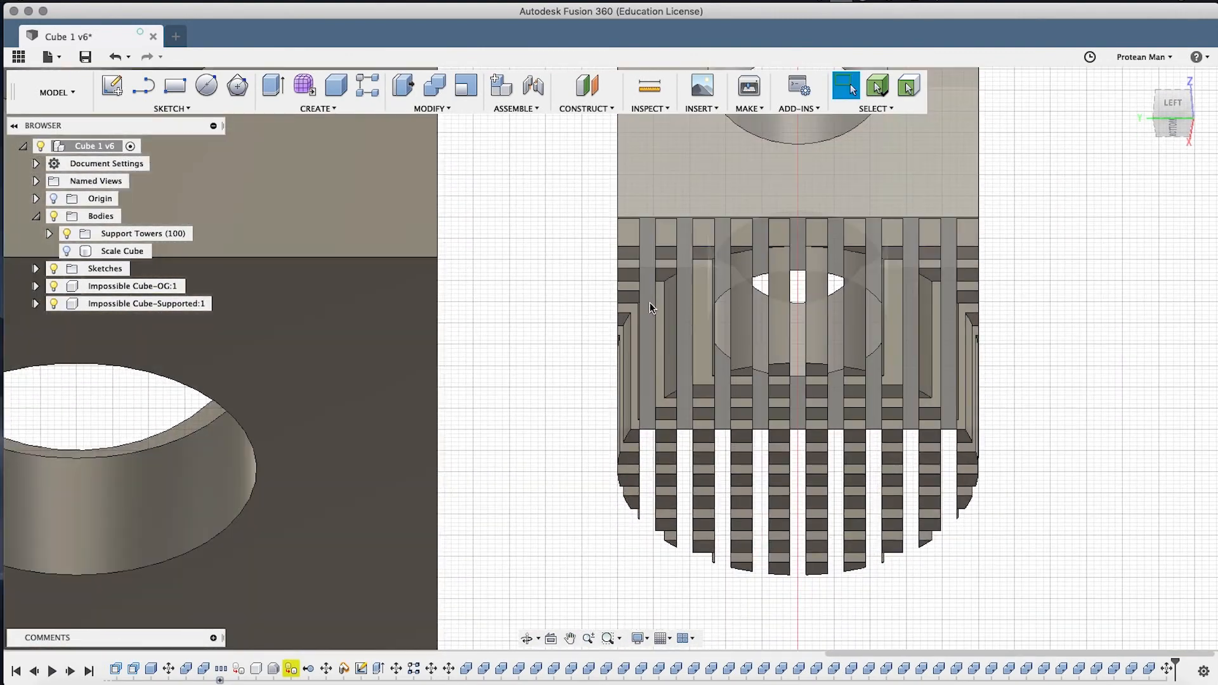
{"action": "scroll", "coordinate": [645, 319], "scroll_direction": "up", "scroll_amount": 3}
{"action": "scroll", "coordinate": [650, 333], "scroll_direction": "down", "scroll_amount": 3}
{"action": "middle_click_drag", "start_coordinate": [653, 368], "coordinate": [586, 357]}
Sketch a 49.8 mm diameter circle centred in the hole on the outer cube's underside, and finish the sketch.
{"action": "middle_click_drag", "start_coordinate": [357, 390], "coordinate": [733, 344]}
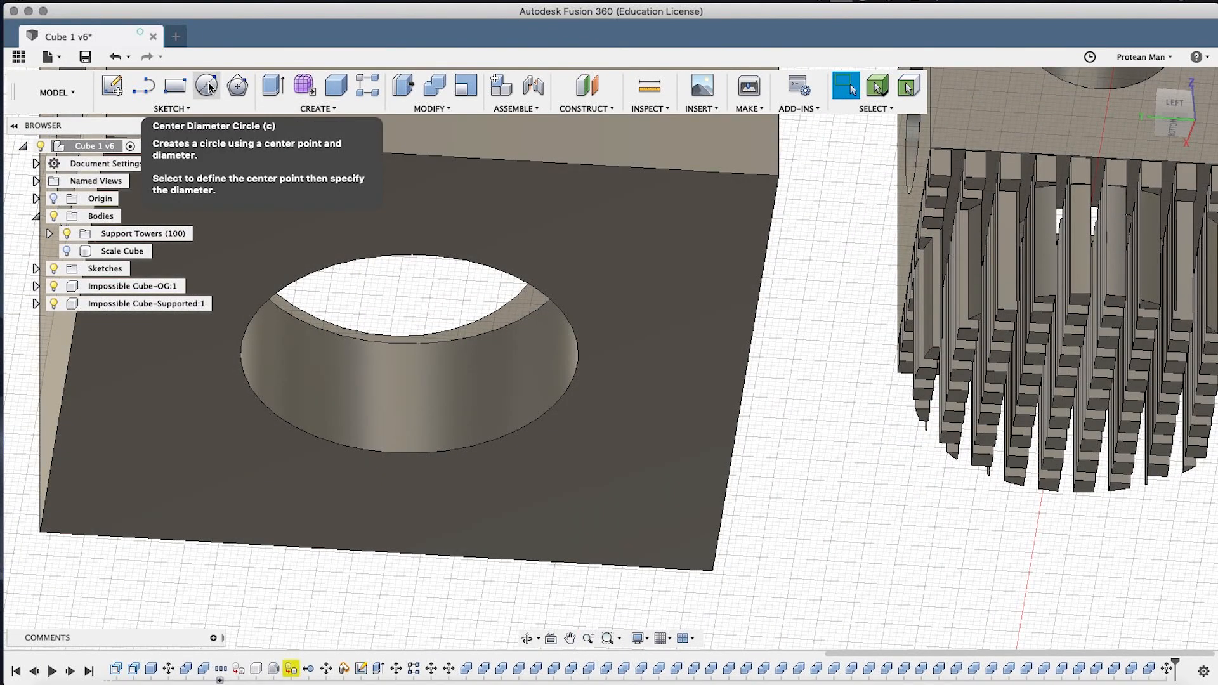
{"action": "left_click", "coordinate": [206, 87]}
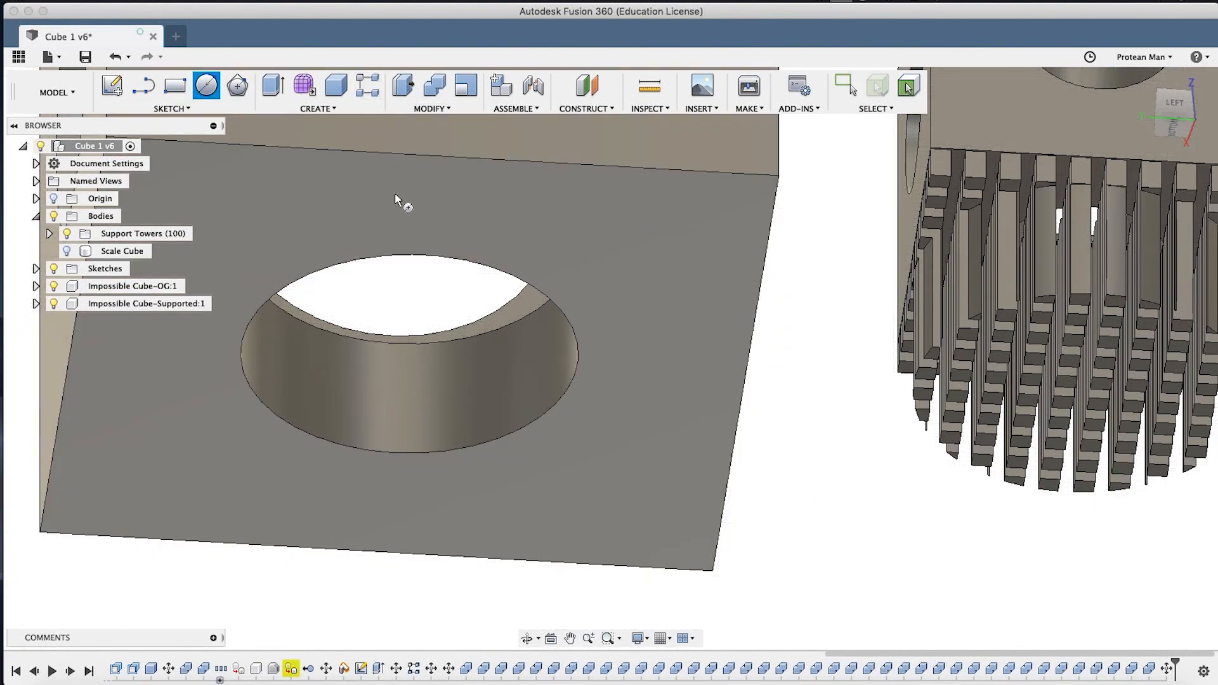
{"action": "left_click", "coordinate": [508, 209]}
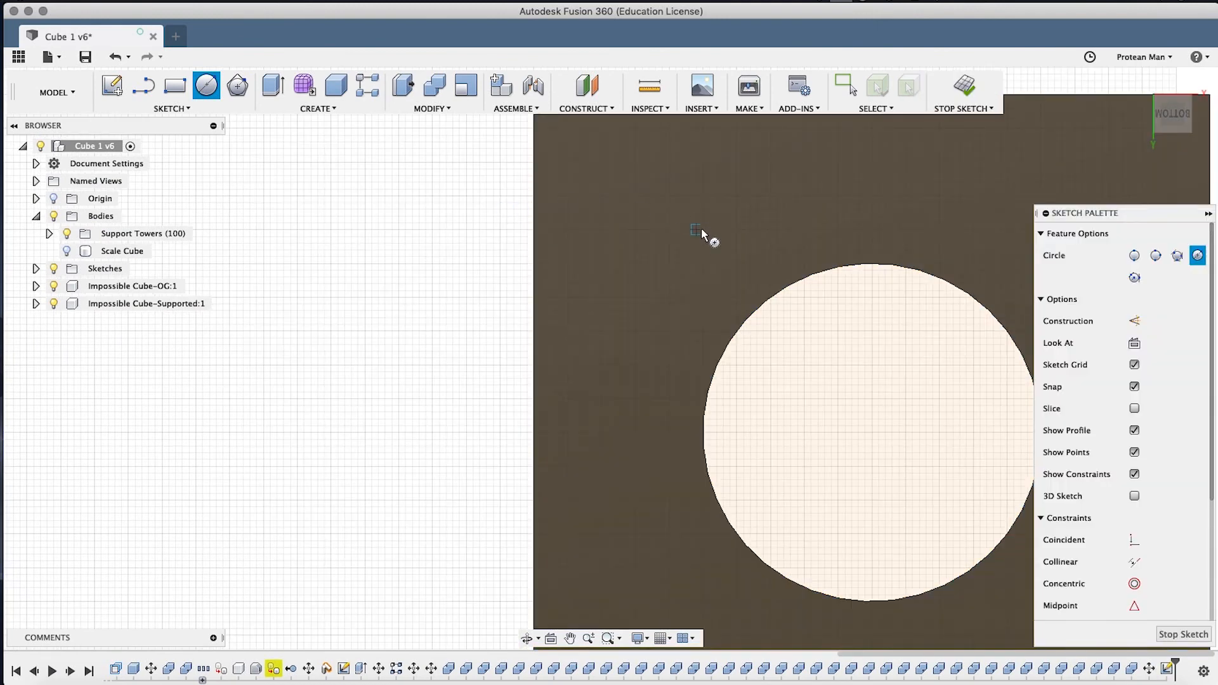
{"action": "scroll", "coordinate": [717, 254], "scroll_direction": "down", "scroll_amount": 3}
{"action": "middle_click_drag", "start_coordinate": [728, 266], "coordinate": [546, 260]}
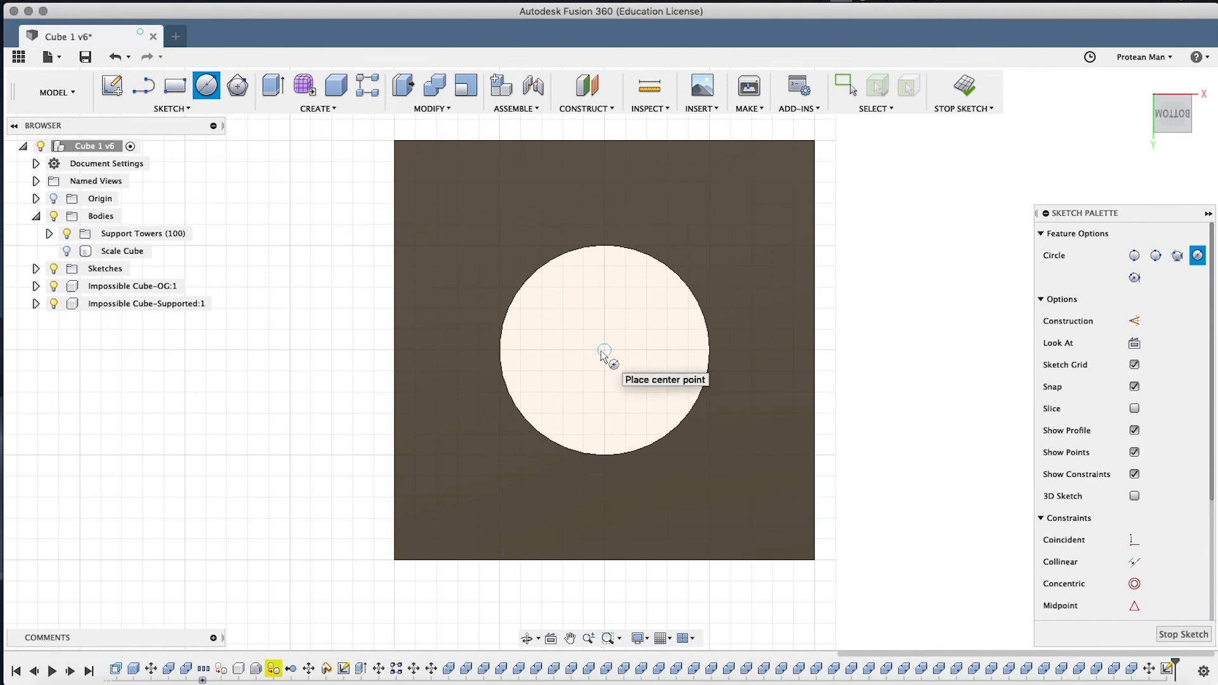
{"action": "scroll", "coordinate": [606, 357], "scroll_direction": "up", "scroll_amount": 5}
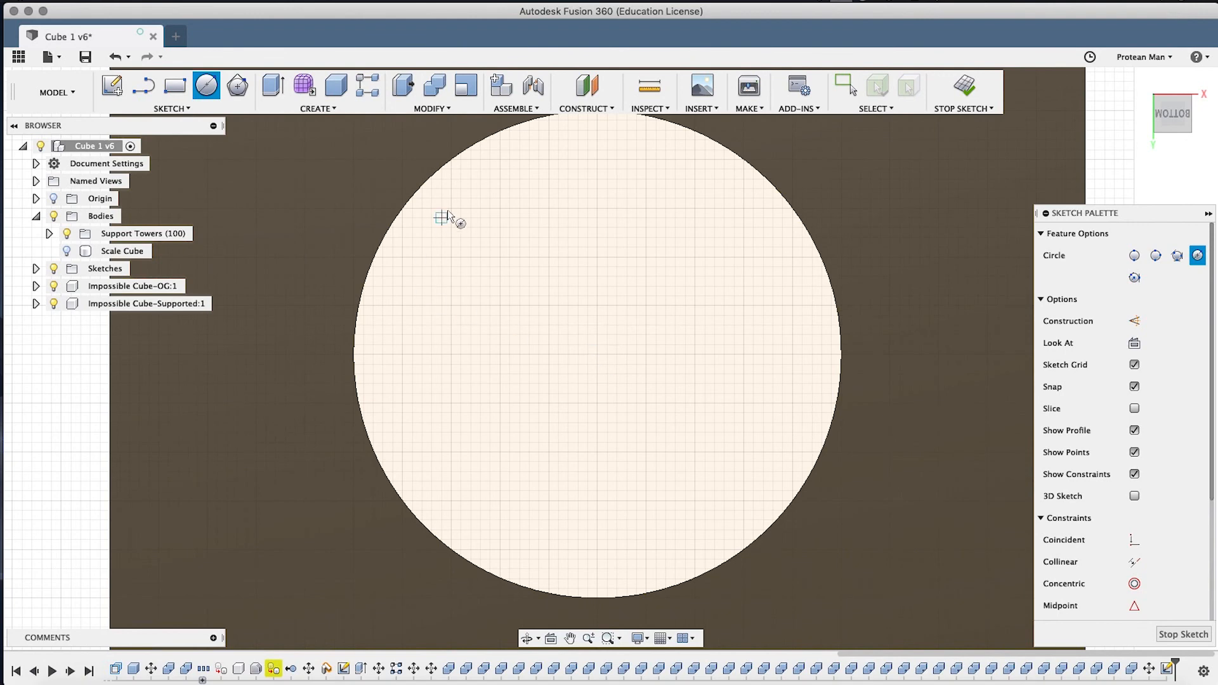
{"action": "left_click", "coordinate": [595, 355]}
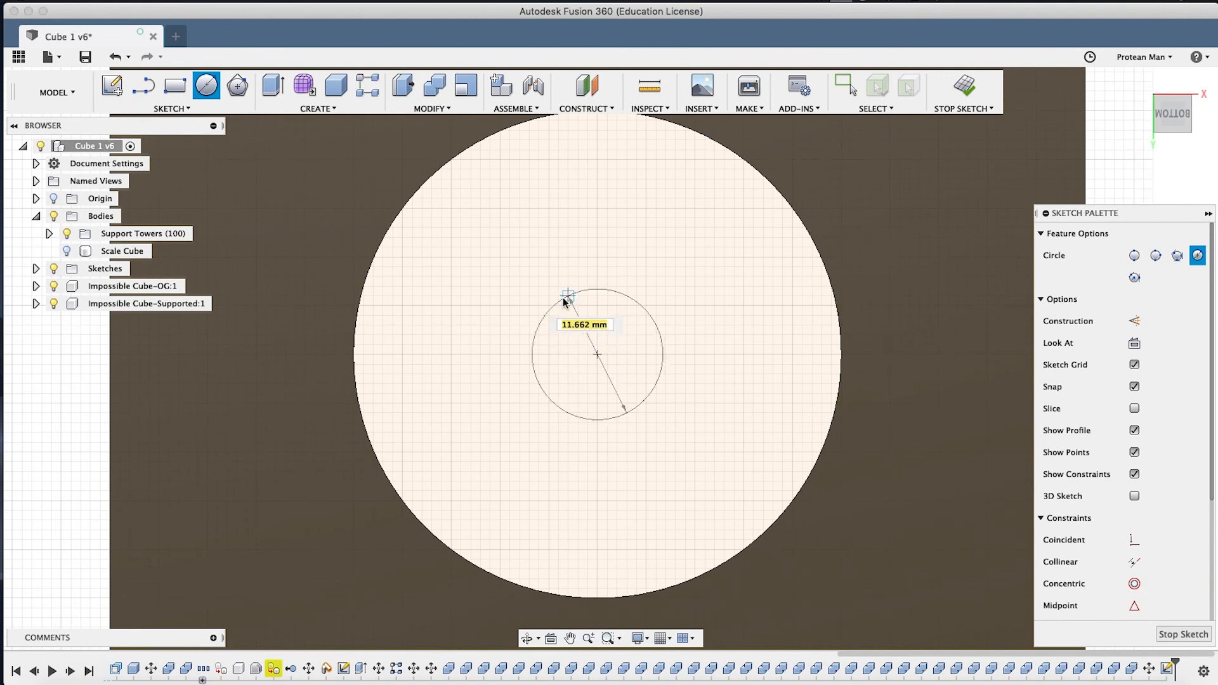
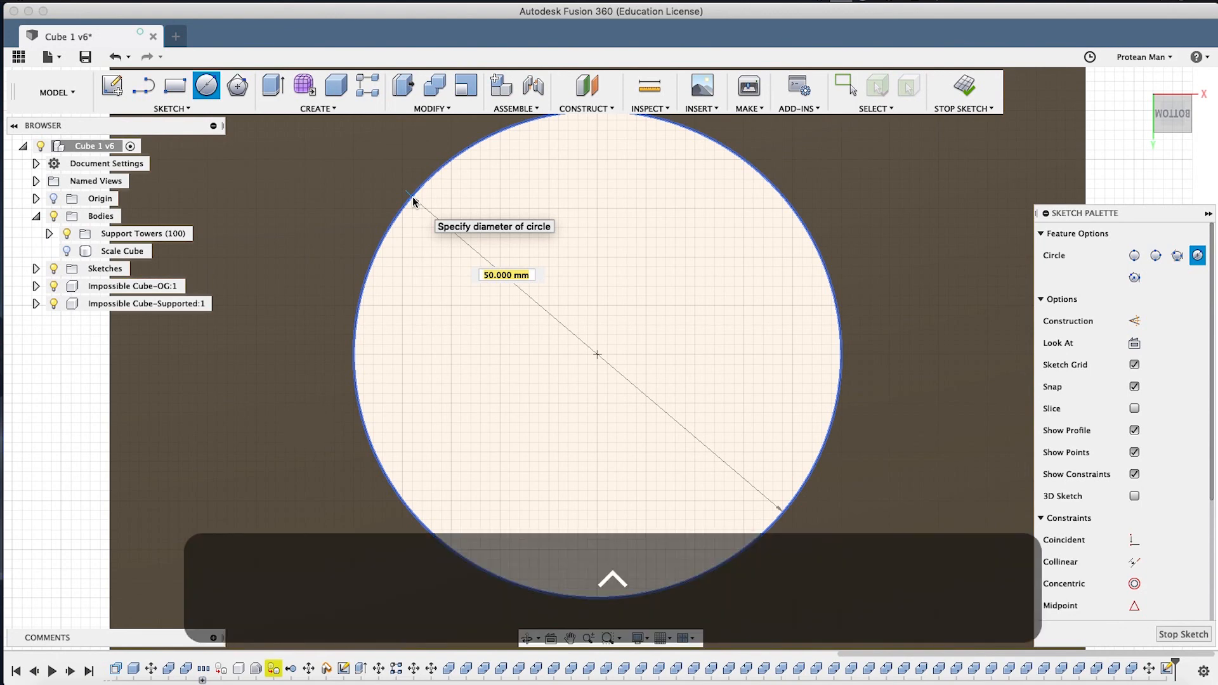
{"action": "type", "text": ".8"}
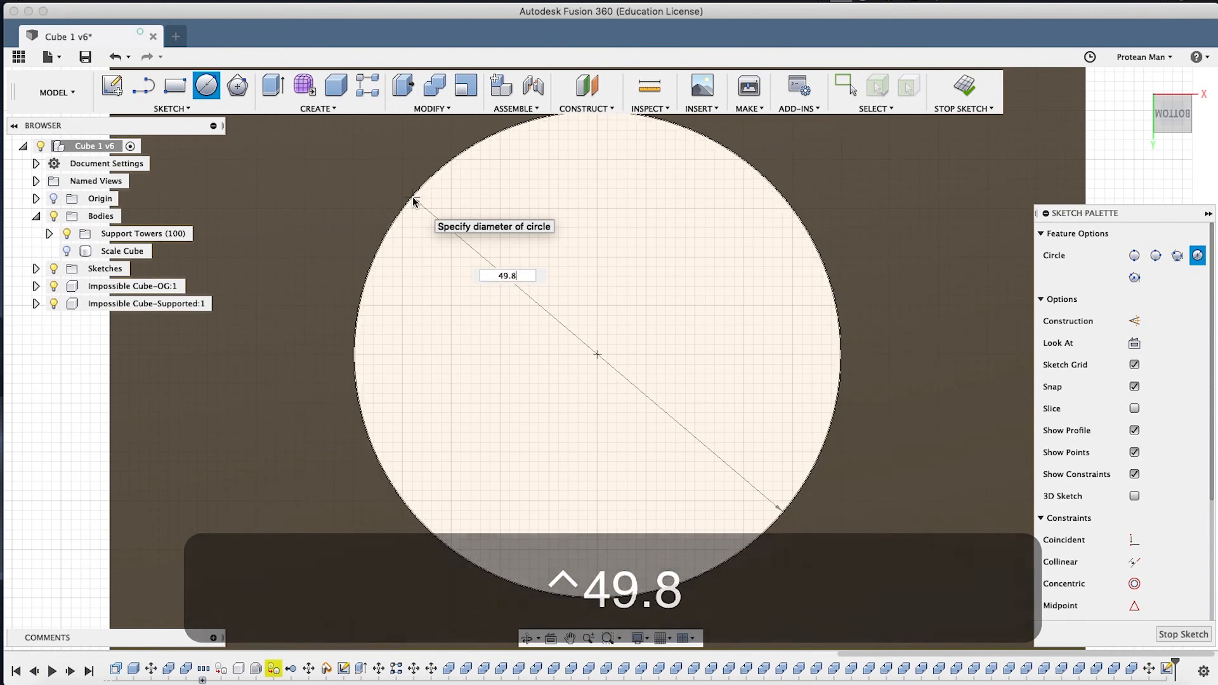
{"action": "key", "text": "Return"}
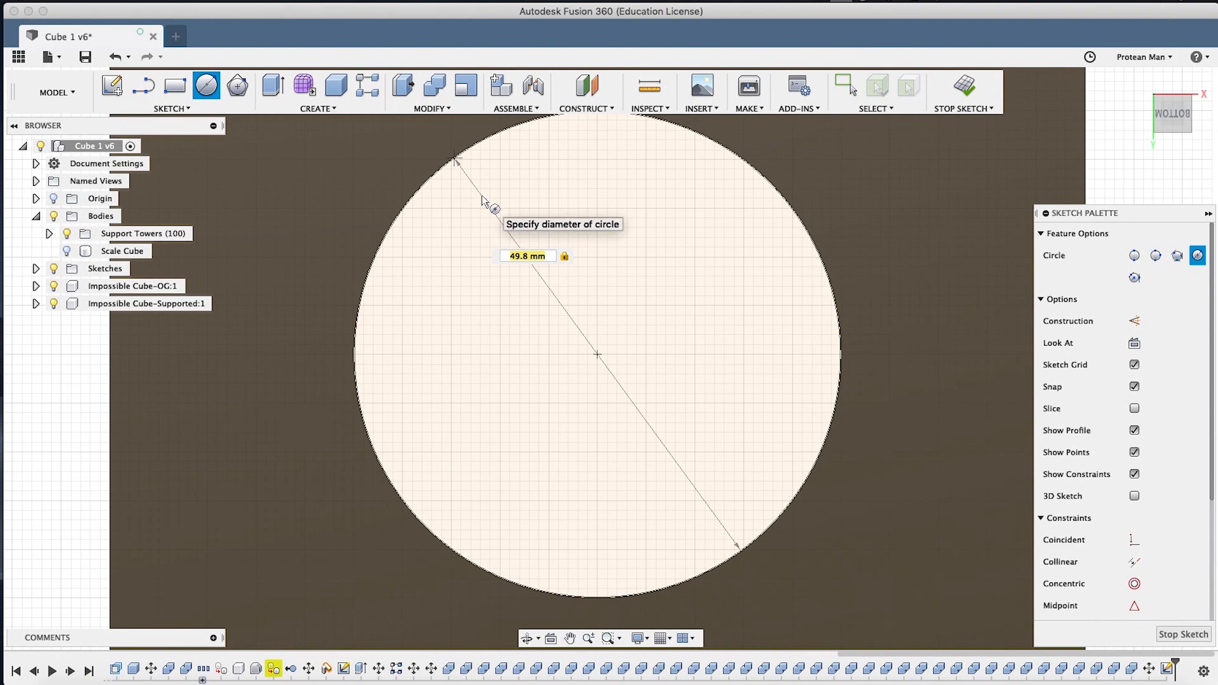
{"action": "key", "text": "Return"}
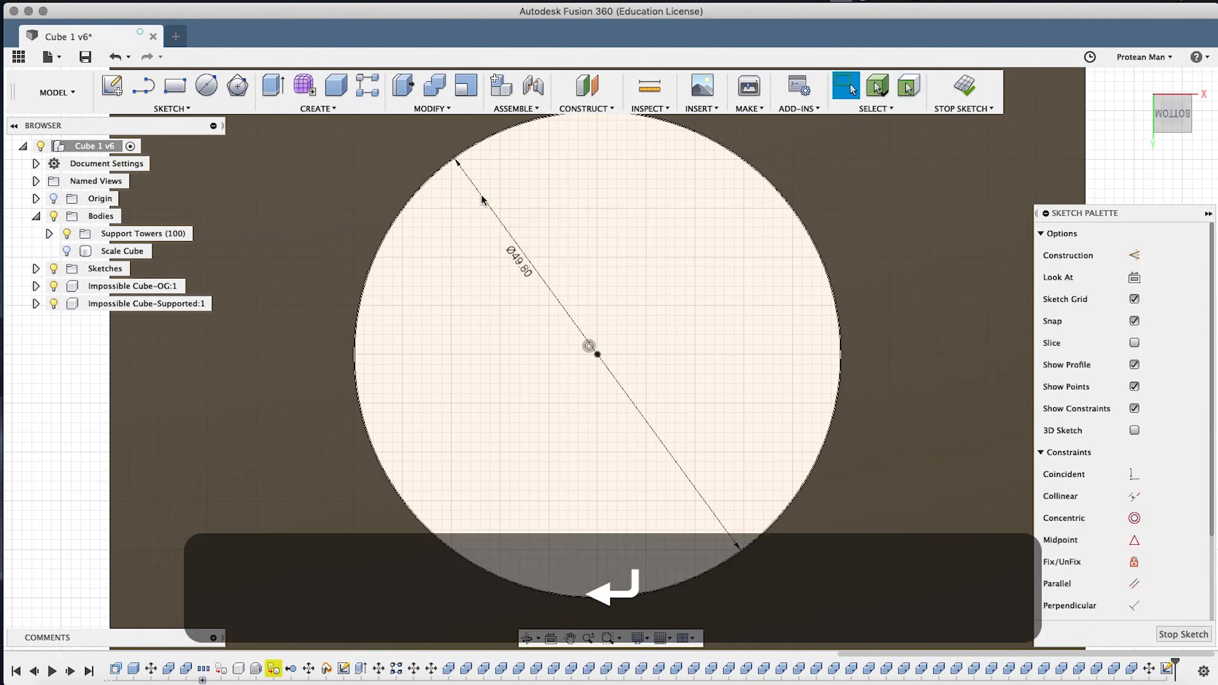
{"action": "scroll", "coordinate": [489, 235], "scroll_direction": "down", "scroll_amount": 3}
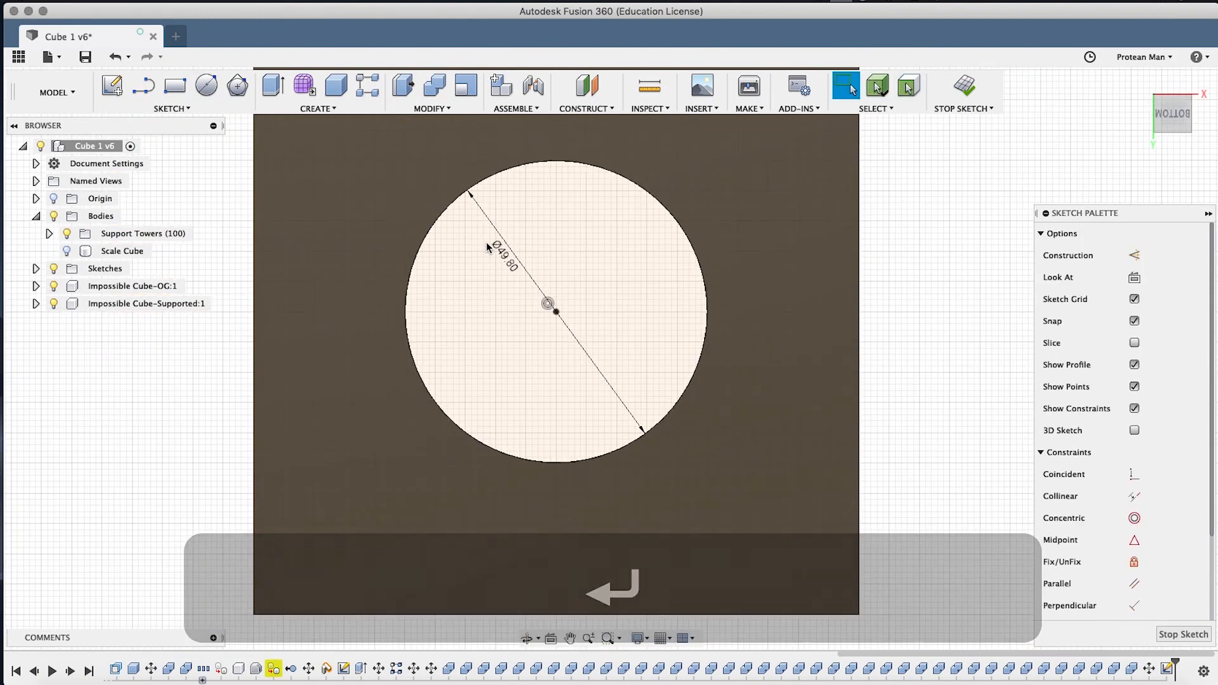
{"action": "left_click", "coordinate": [967, 87]}
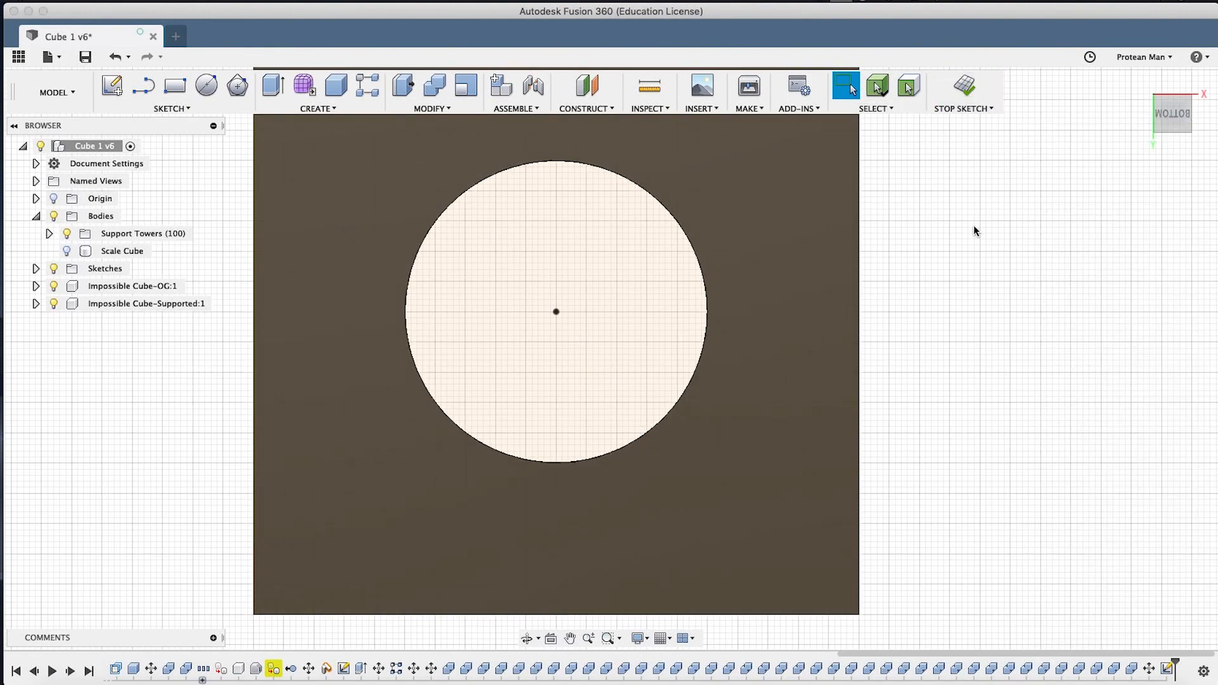
Extrude the 49.8 mm circle by -25 mm up into the outer cube's hole as a new body.
{"action": "key", "text": "shift"}
{"action": "middle_click_drag", "start_coordinate": [653, 206], "coordinate": [566, 346], "text": "shift"}
{"action": "key", "text": "q"}
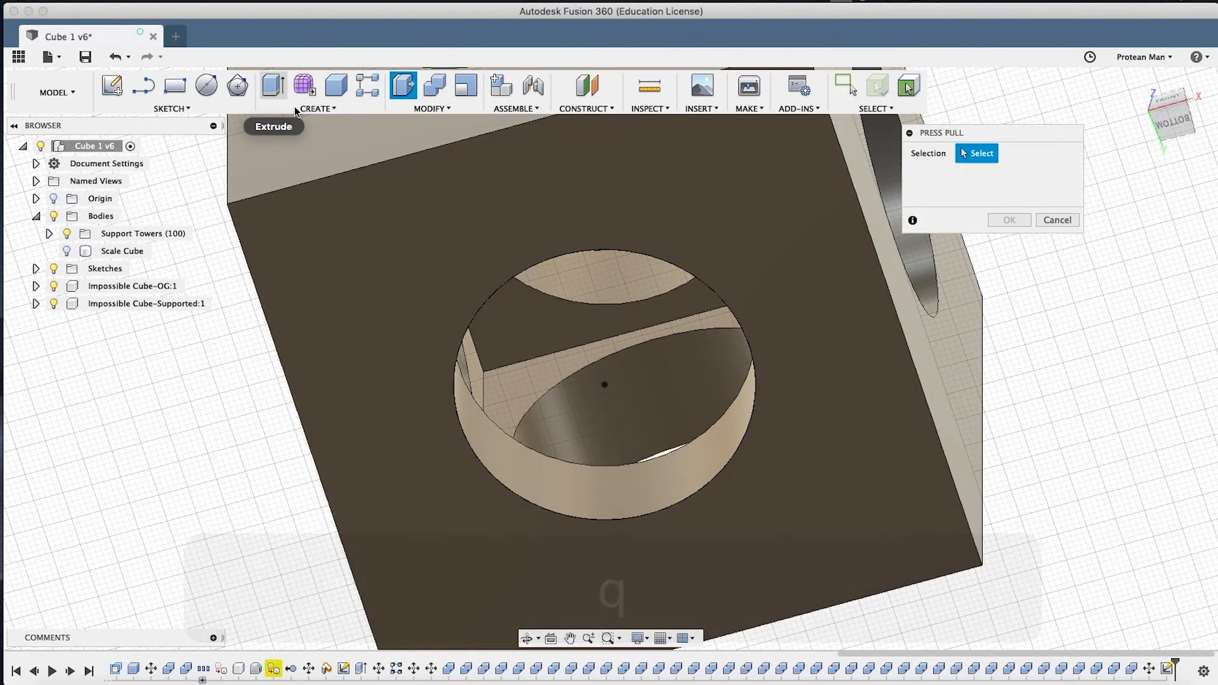
{"action": "left_click", "coordinate": [618, 296]}
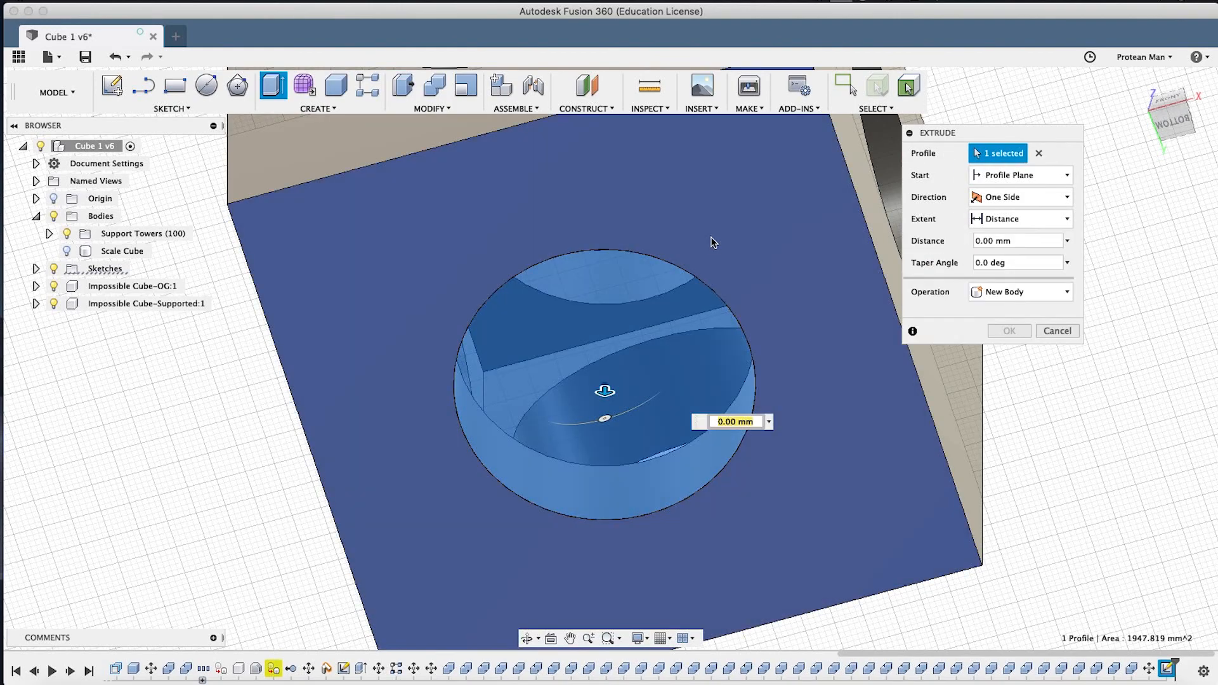
{"action": "middle_click_drag", "start_coordinate": [712, 240], "coordinate": [675, 429], "text": "shift"}
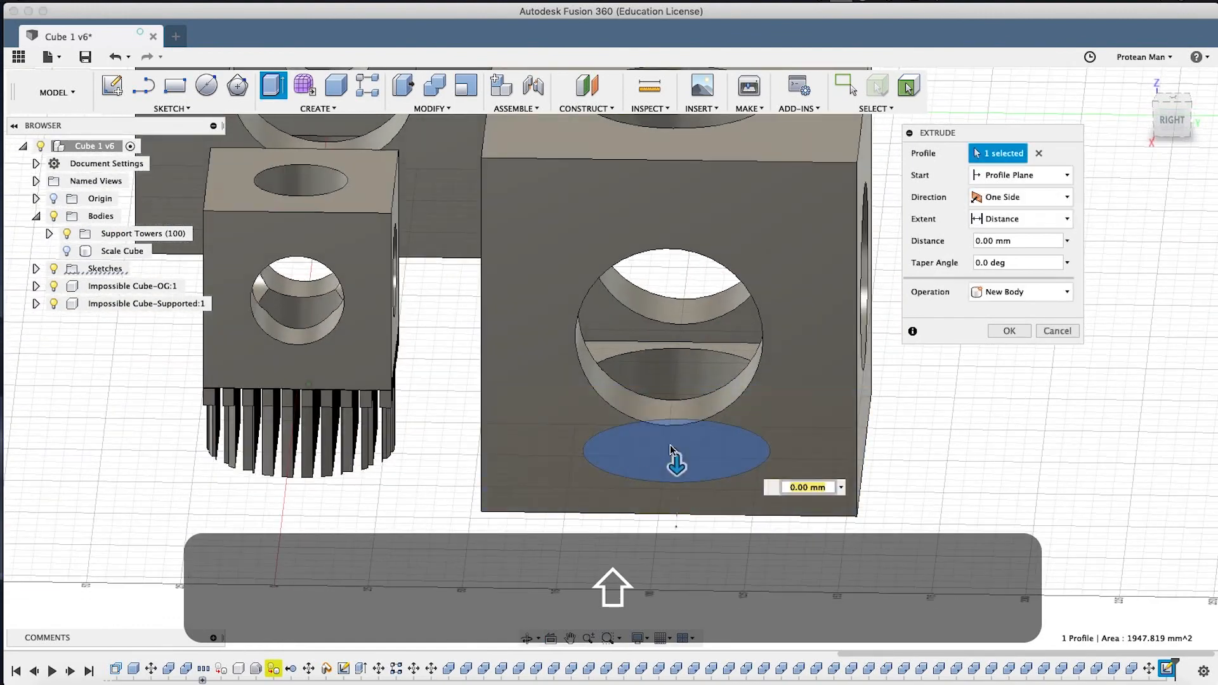
{"action": "left_click_drag", "start_coordinate": [682, 415], "coordinate": [645, 355]}
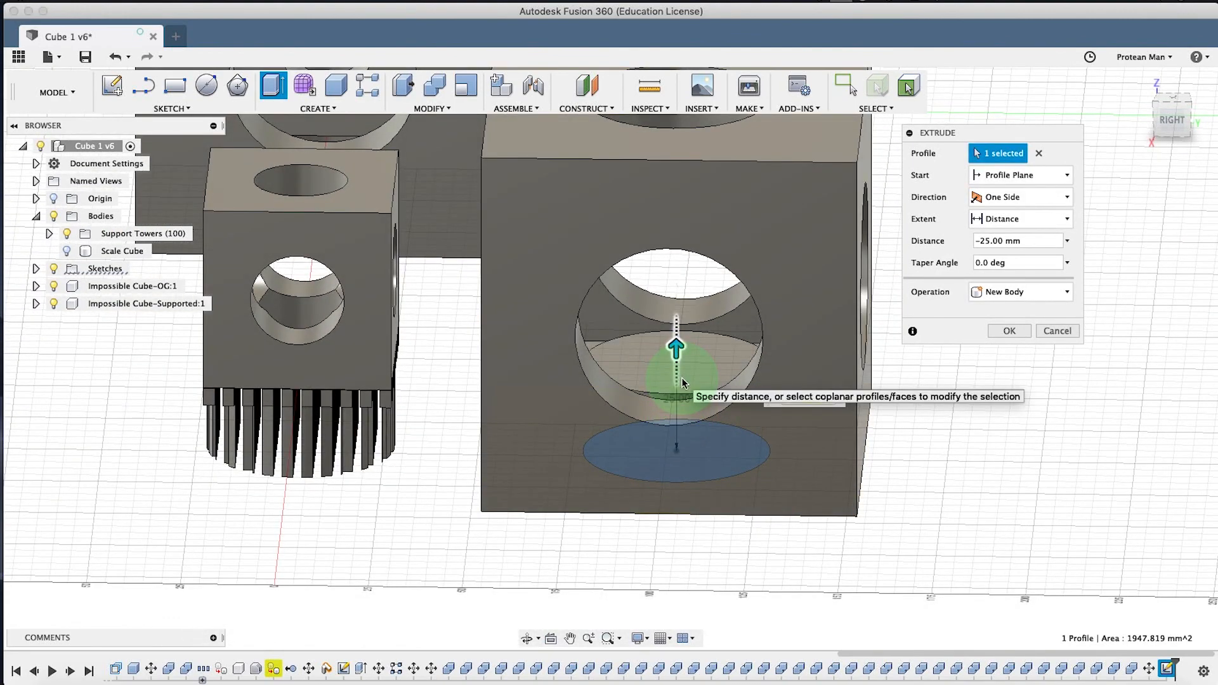
{"action": "scroll", "coordinate": [645, 358], "scroll_direction": "up", "scroll_amount": 5}
{"action": "scroll", "coordinate": [607, 345], "scroll_direction": "up", "scroll_amount": 1}
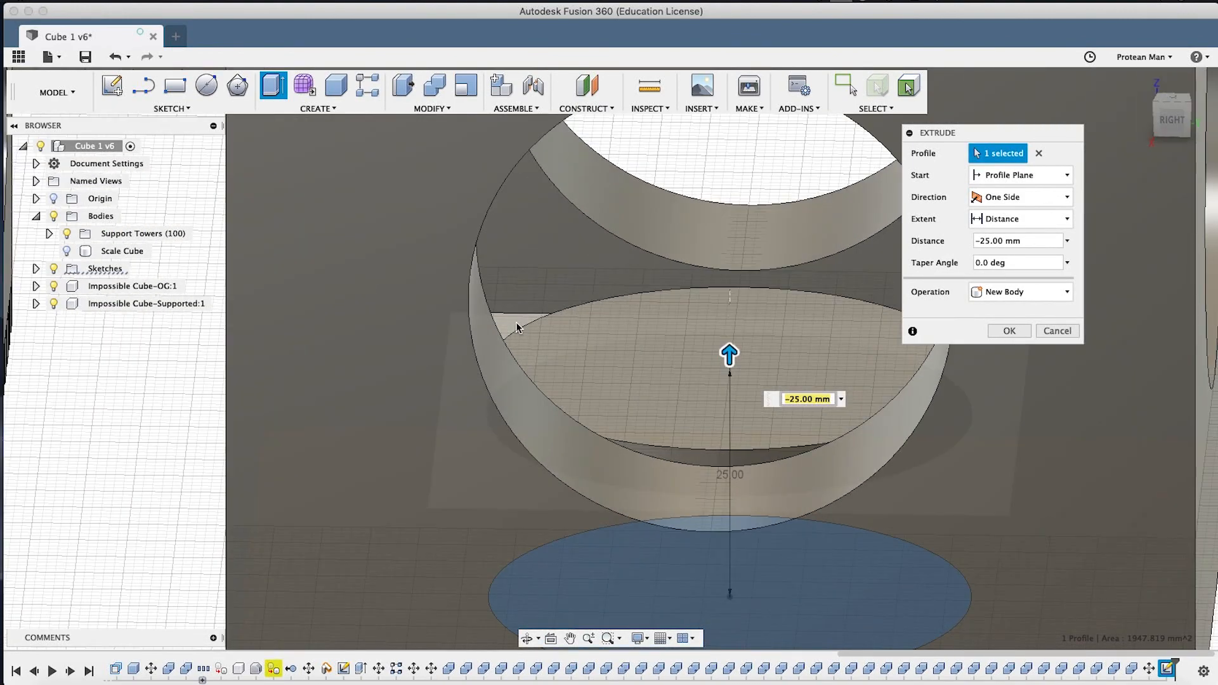
Extrude the circular profile at the cube's underside by -20.2 mm as a new body.
{"action": "type", "text": "-20"}
{"action": "scroll", "coordinate": [573, 333], "scroll_direction": "up", "scroll_amount": 2}
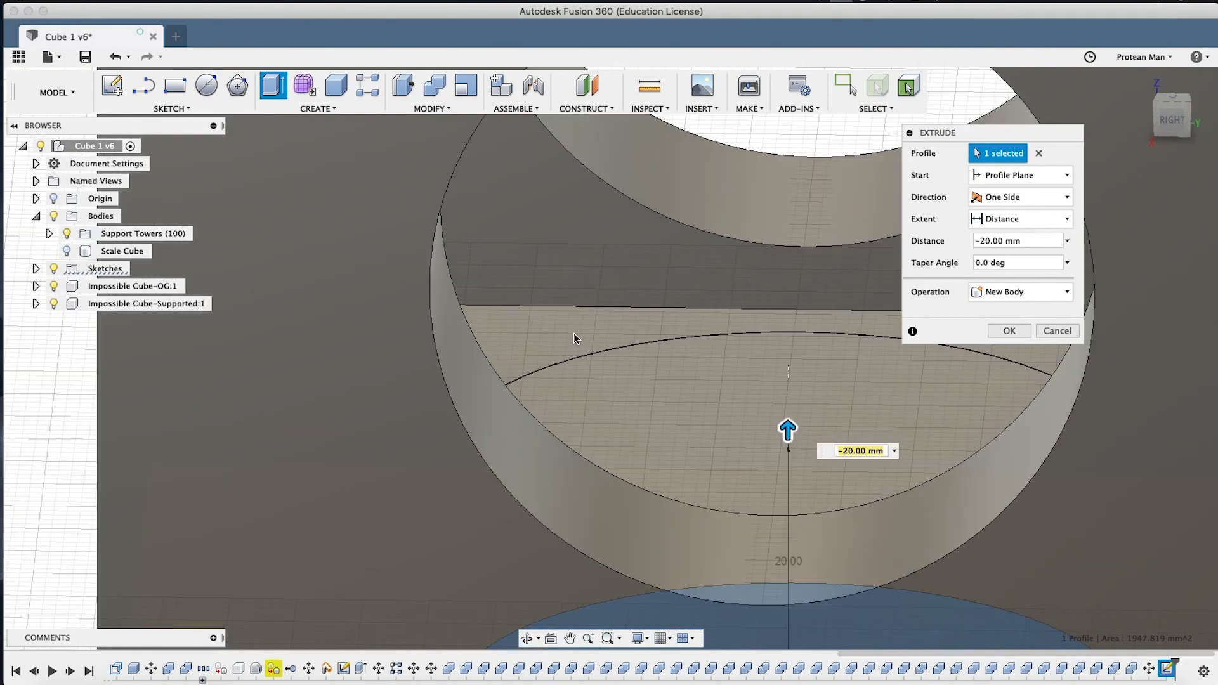
{"action": "scroll", "coordinate": [574, 333], "scroll_direction": "up", "scroll_amount": 1}
{"action": "middle_click_drag", "start_coordinate": [574, 333], "coordinate": [591, 355], "text": "shift"}
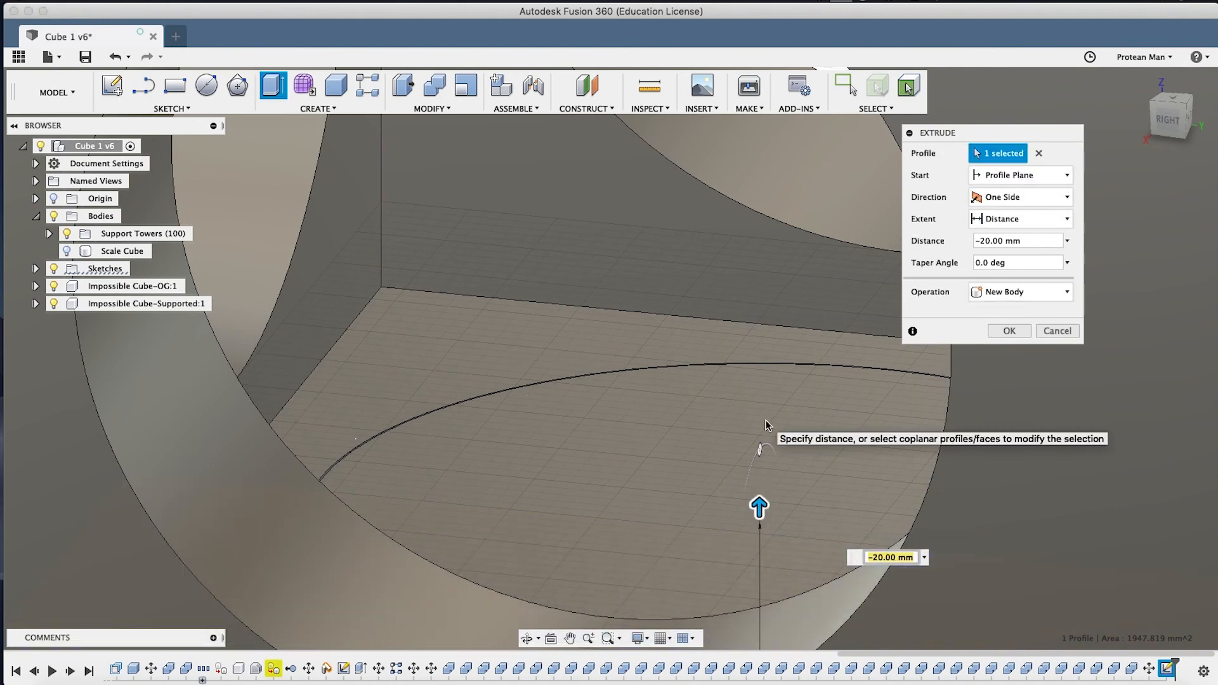
{"action": "type", "text": "-20."}
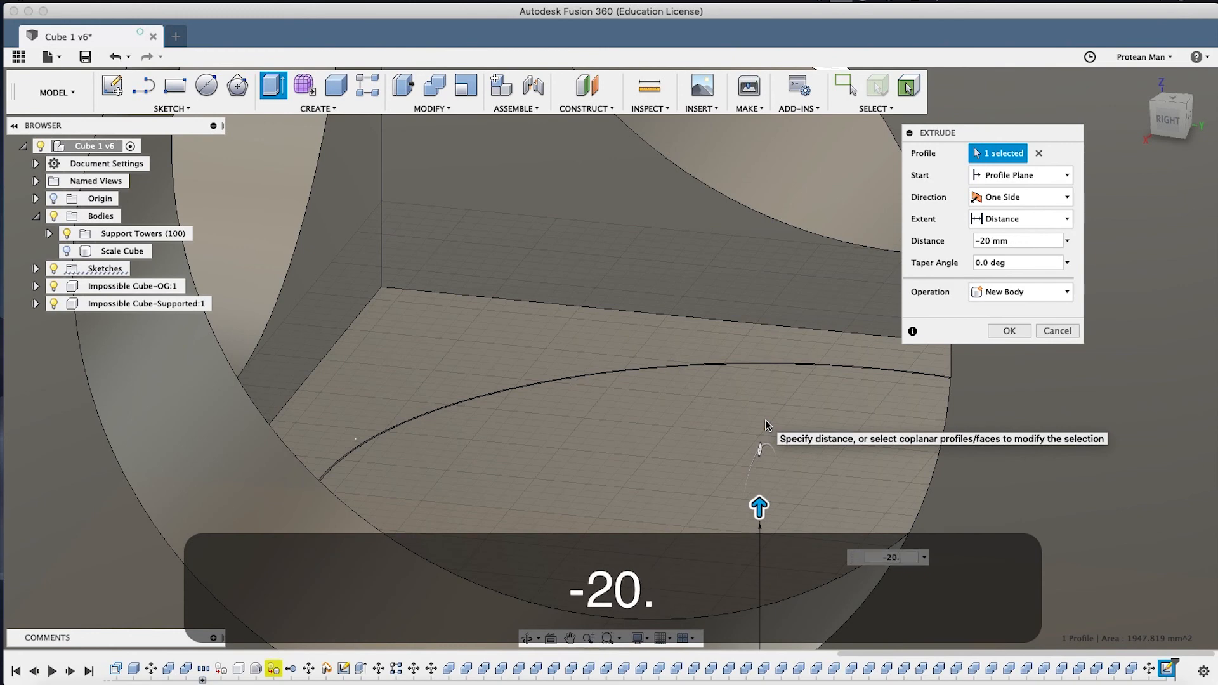
{"action": "type", "text": "2"}
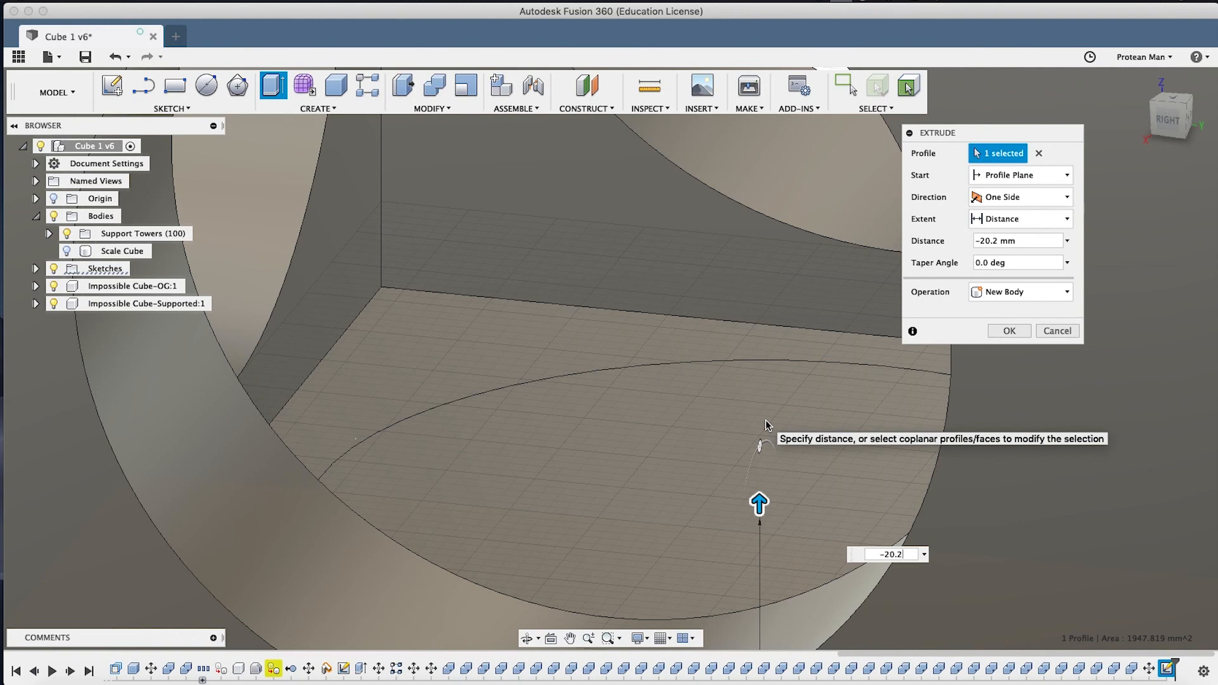
{"action": "key", "text": "Return"}
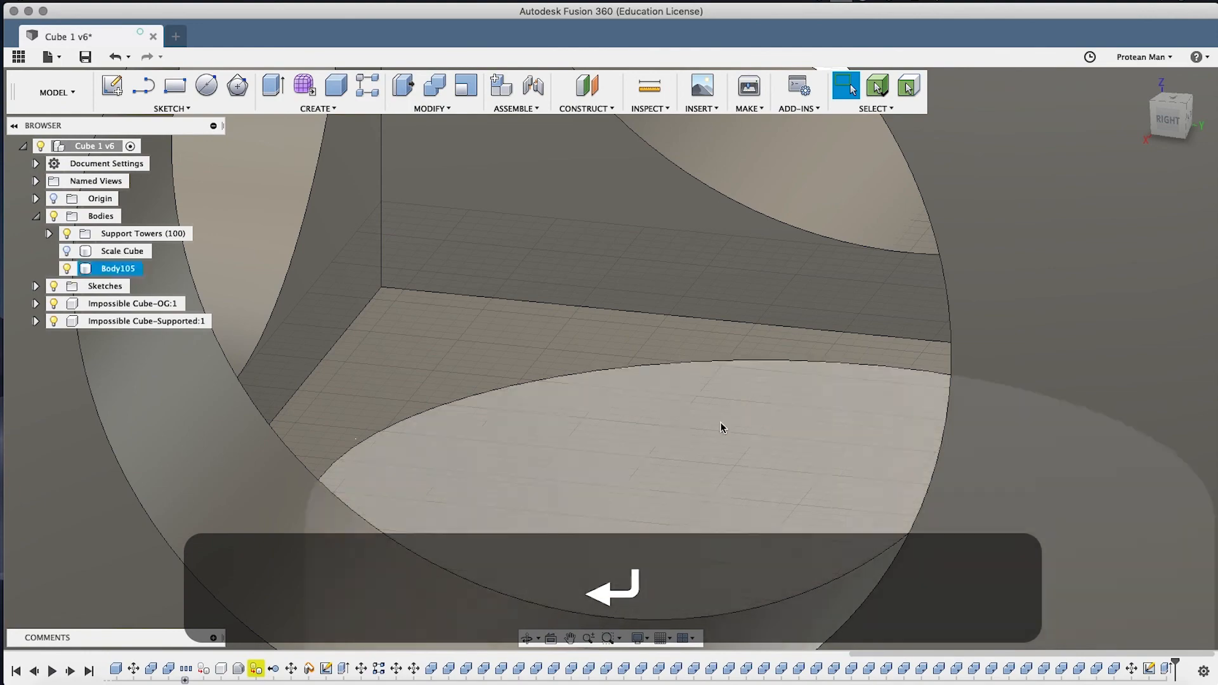
Start a two-point rectangle sketch on the floor face inside the cube's cavity.
{"action": "scroll", "coordinate": [581, 414], "scroll_direction": "down", "scroll_amount": 5}
{"action": "middle_click_drag", "start_coordinate": [568, 404], "coordinate": [546, 331]}
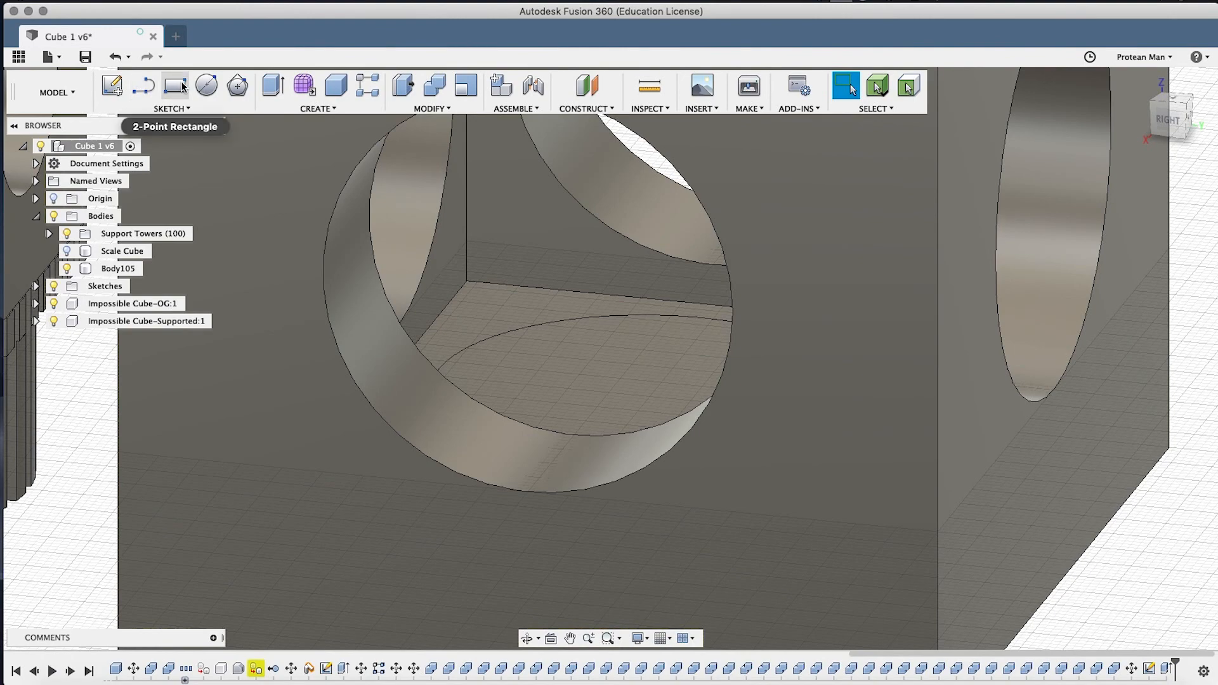
{"action": "left_click", "coordinate": [175, 86]}
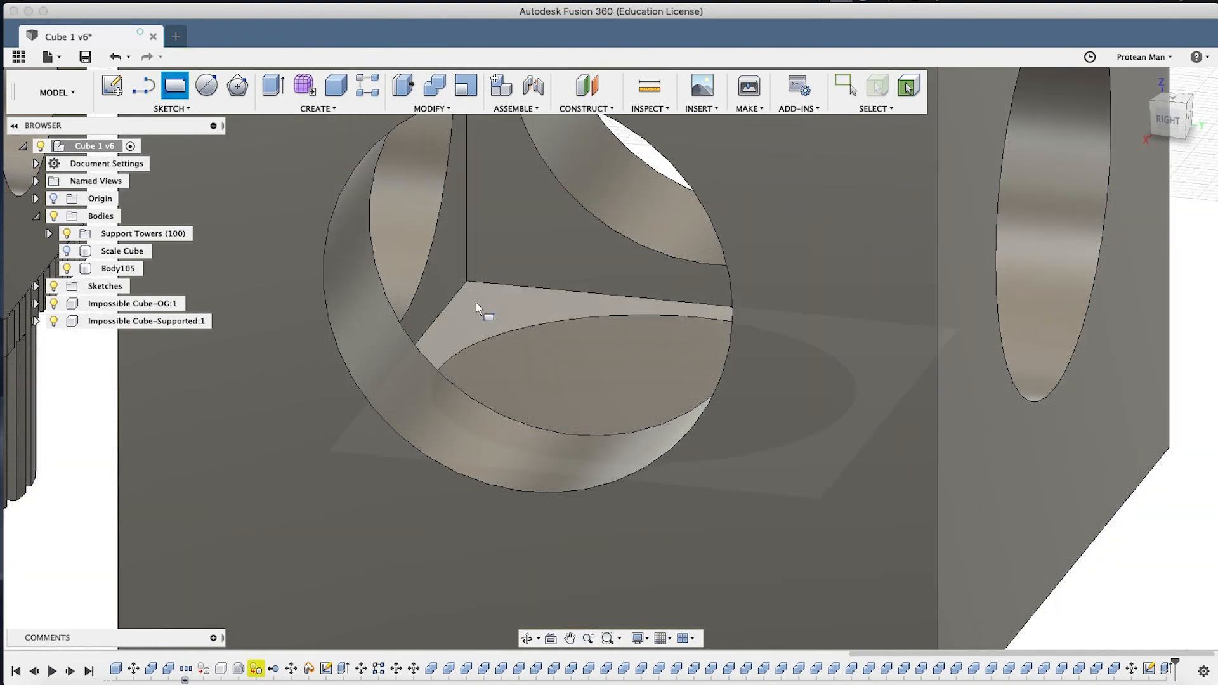
{"action": "left_click", "coordinate": [477, 302]}
{"action": "left_click", "coordinate": [174, 108]}
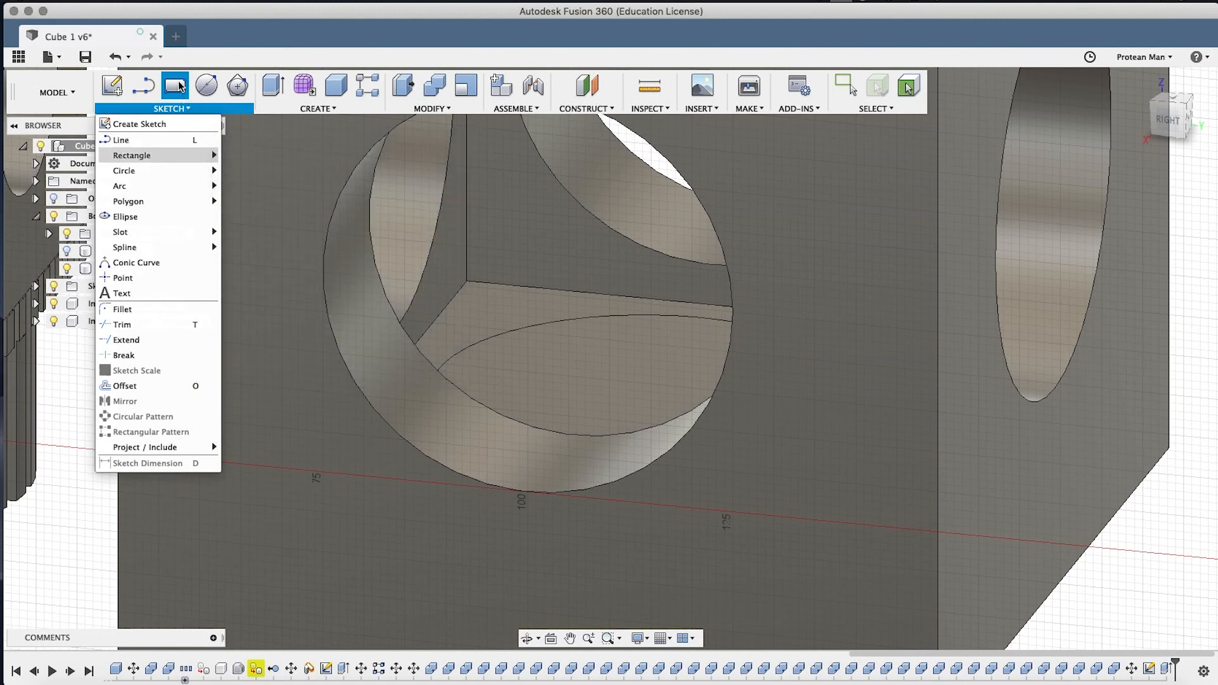
{"action": "left_click", "coordinate": [207, 62]}
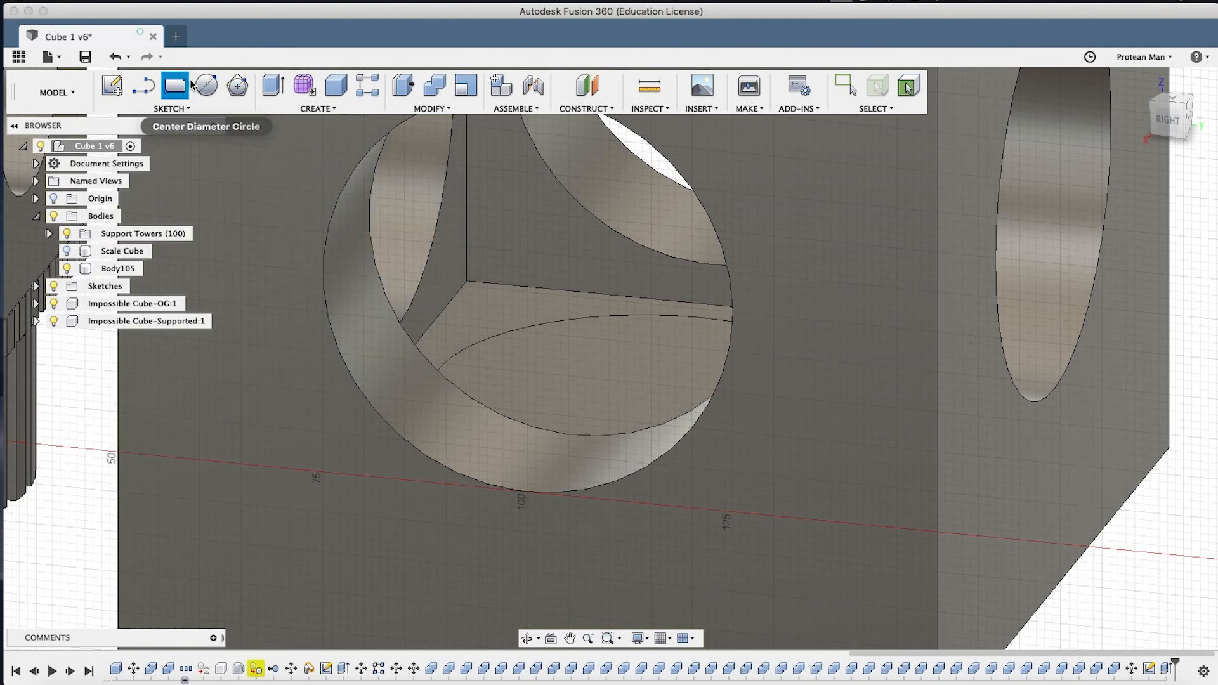
{"action": "left_click", "coordinate": [178, 87]}
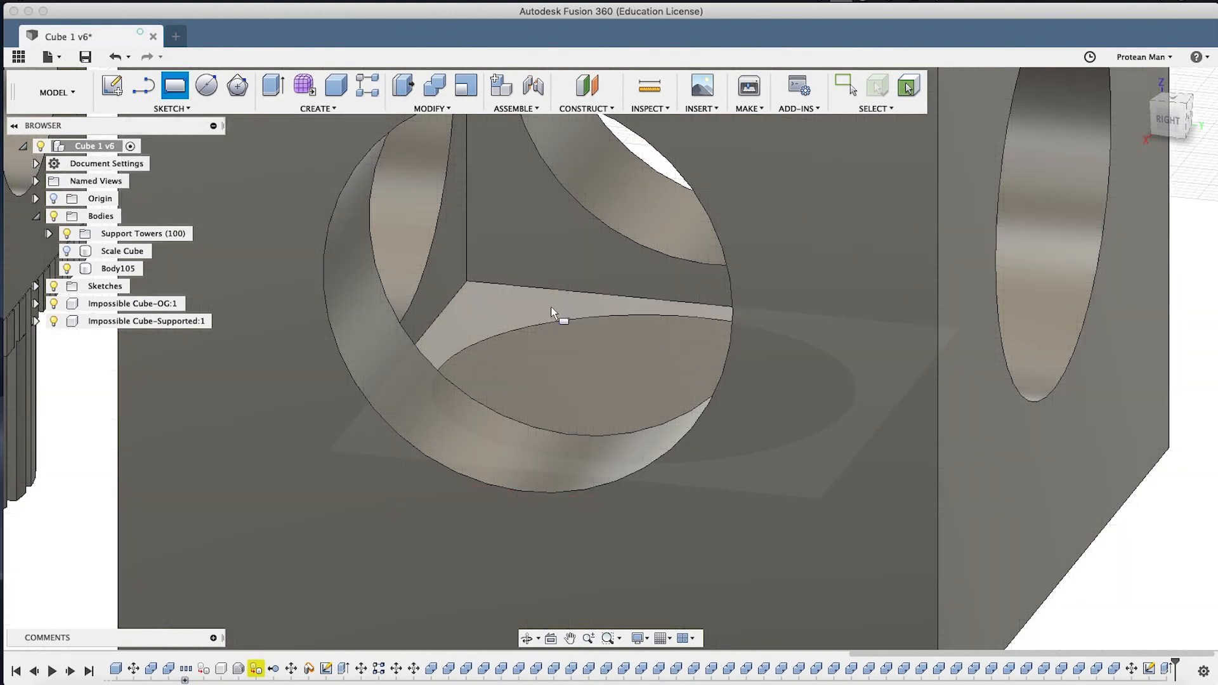
{"action": "scroll", "coordinate": [519, 306], "scroll_direction": "down", "scroll_amount": 5}
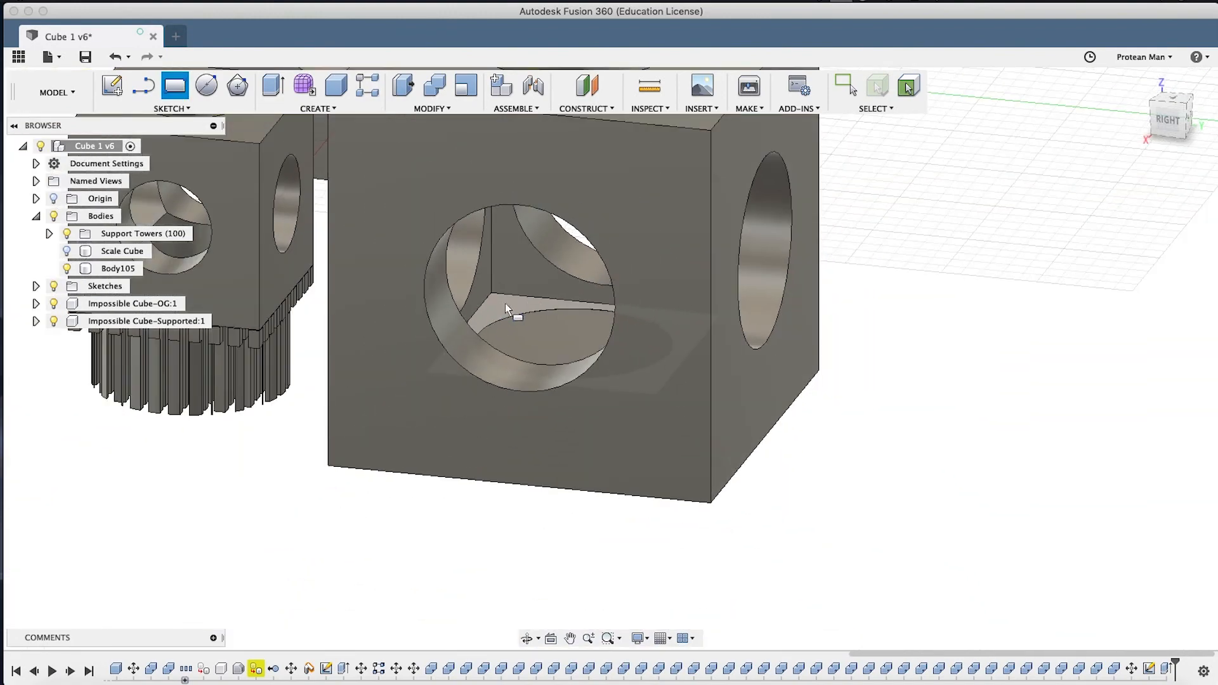
{"action": "scroll", "coordinate": [493, 310], "scroll_direction": "up", "scroll_amount": 5}
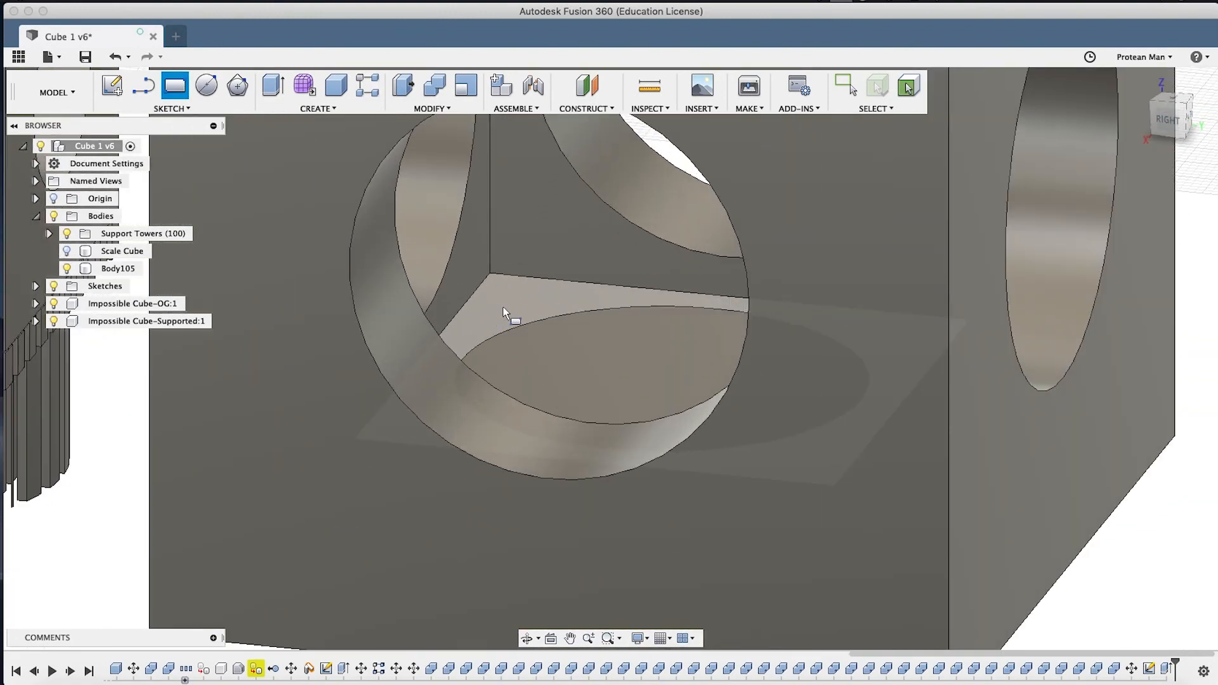
{"action": "middle_click_drag", "start_coordinate": [504, 346], "coordinate": [557, 332], "text": "shift"}
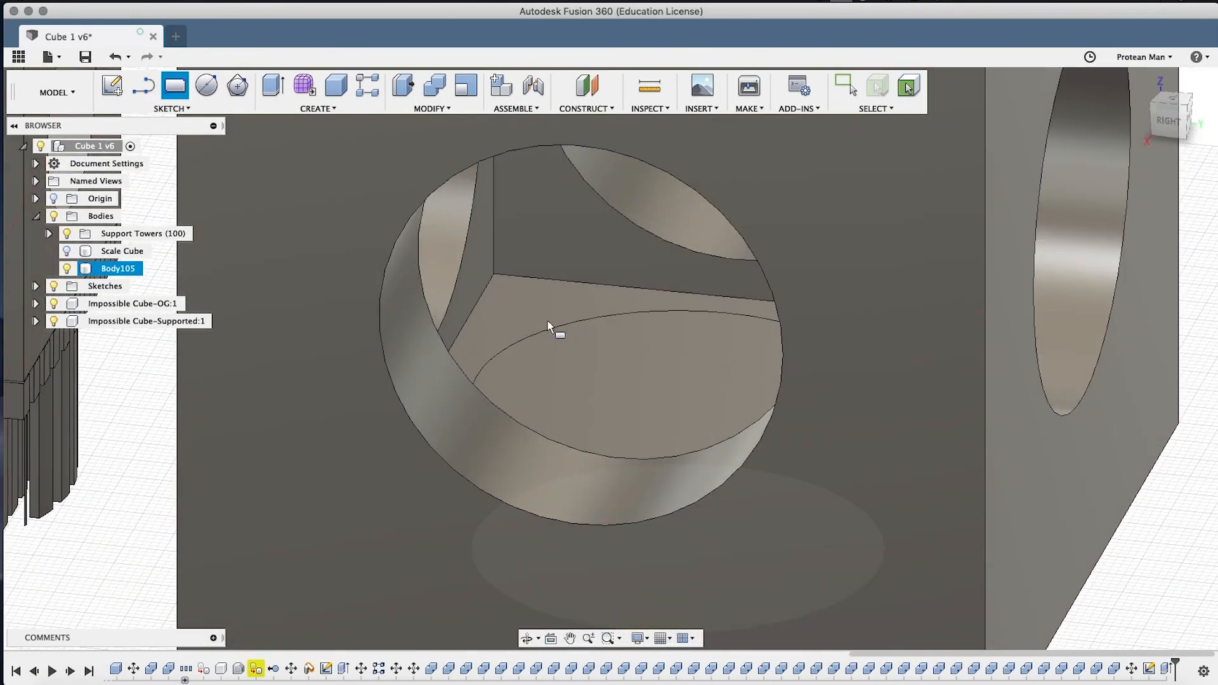
{"action": "left_click", "coordinate": [554, 316]}
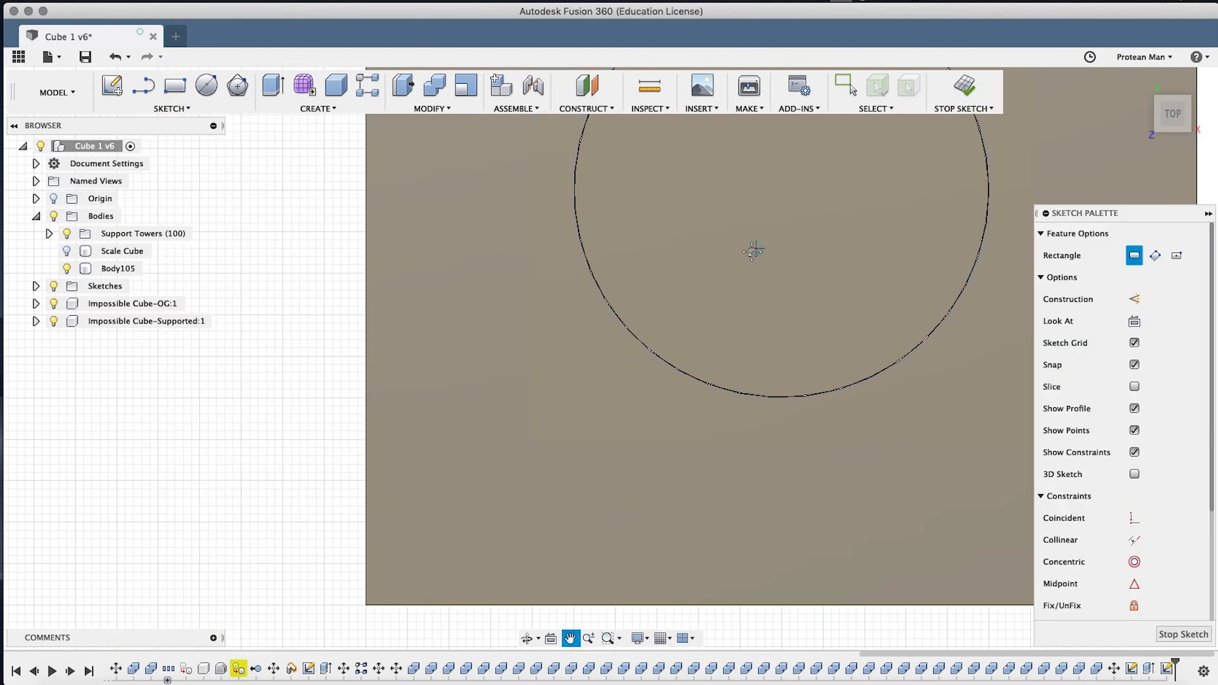
Draw a rectangle between opposite corners of the cavity floor and finish the sketch.
{"action": "mouse_move", "coordinate": [753, 253]}
{"action": "middle_mouse_down"}
{"action": "mouse_move", "coordinate": [620, 378]}
{"action": "mouse_move", "coordinate": [623, 403]}
{"action": "mouse_move", "coordinate": [634, 393]}
{"action": "mouse_move", "coordinate": [625, 381]}
{"action": "middle_mouse_up"}
{"action": "middle_click_drag", "start_coordinate": [639, 411], "coordinate": [613, 359], "text": "shift"}
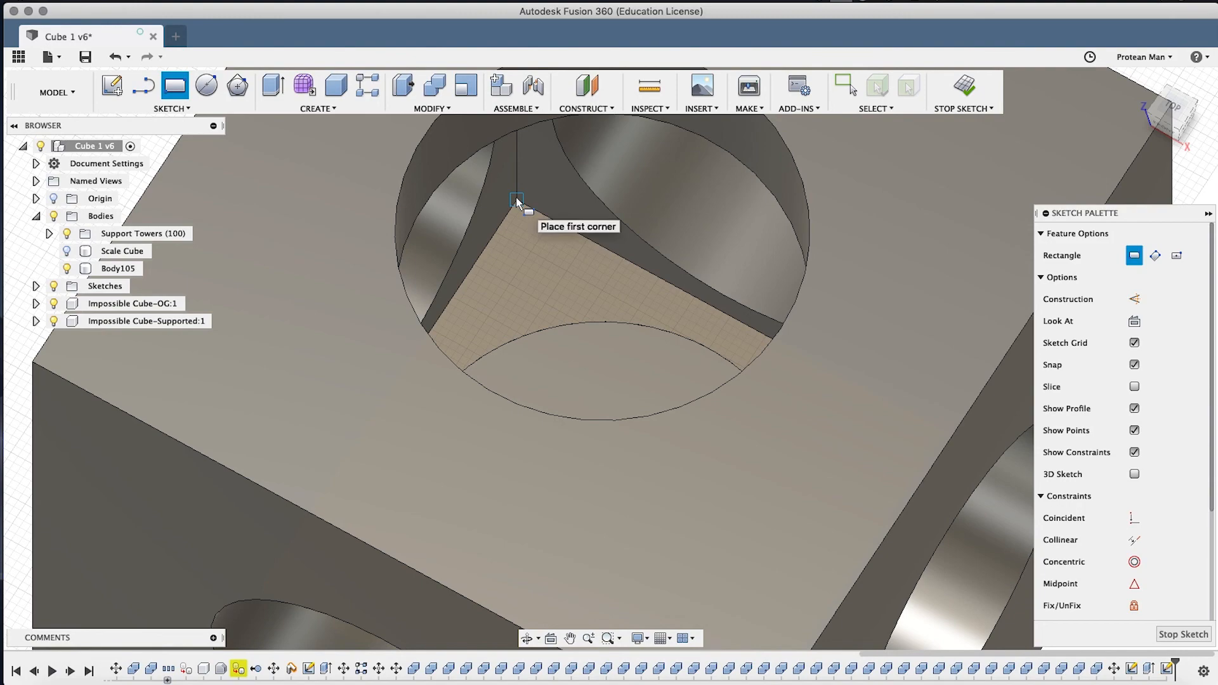
{"action": "left_click", "coordinate": [524, 225]}
{"action": "middle_click_drag", "start_coordinate": [545, 323], "coordinate": [484, 151]}
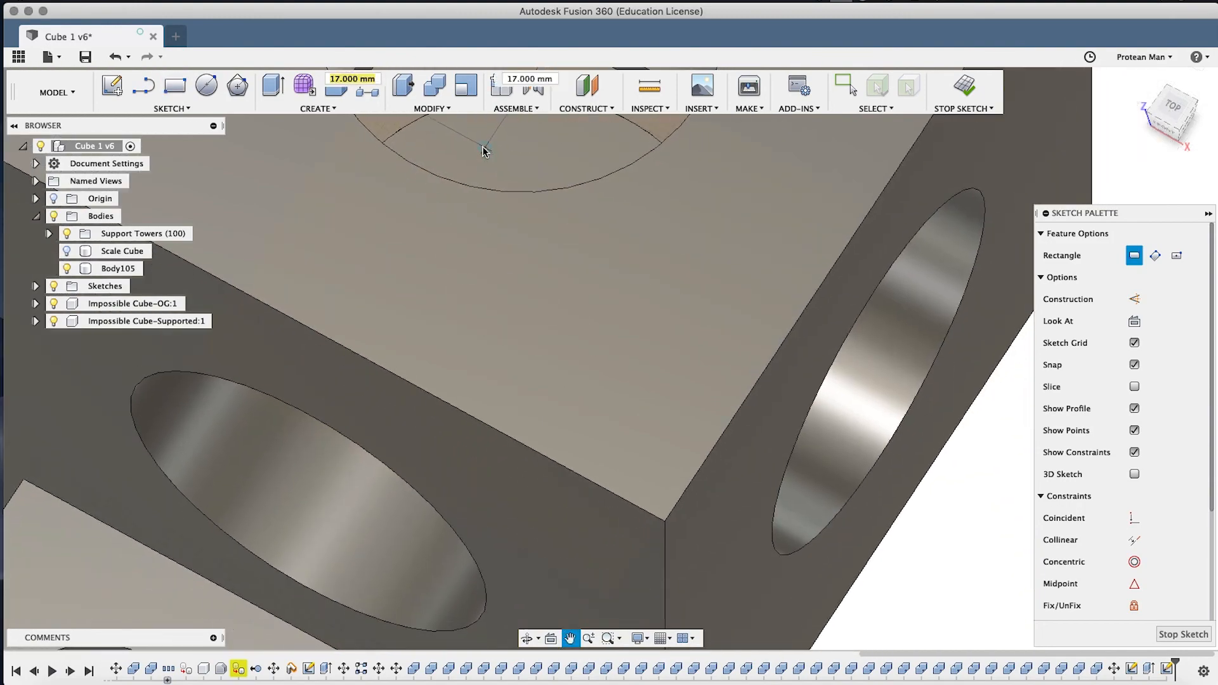
{"action": "middle_click_drag", "start_coordinate": [530, 321], "coordinate": [734, 329], "text": "shift"}
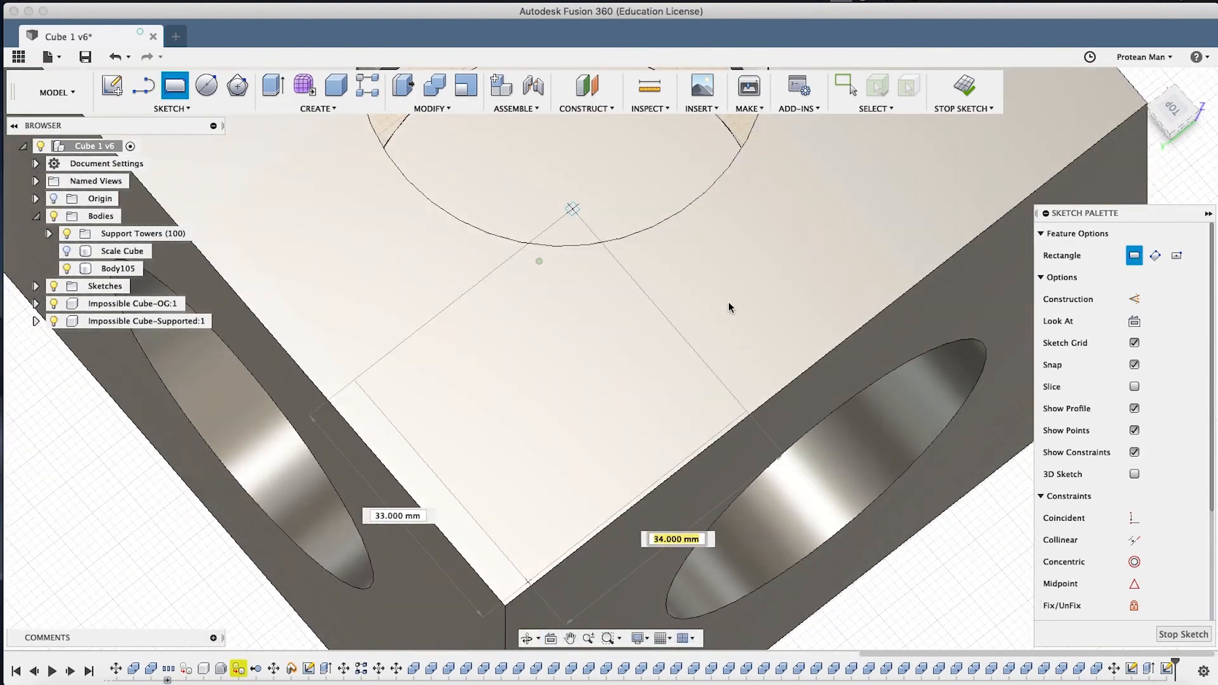
{"action": "middle_click_drag", "start_coordinate": [650, 184], "coordinate": [631, 460]}
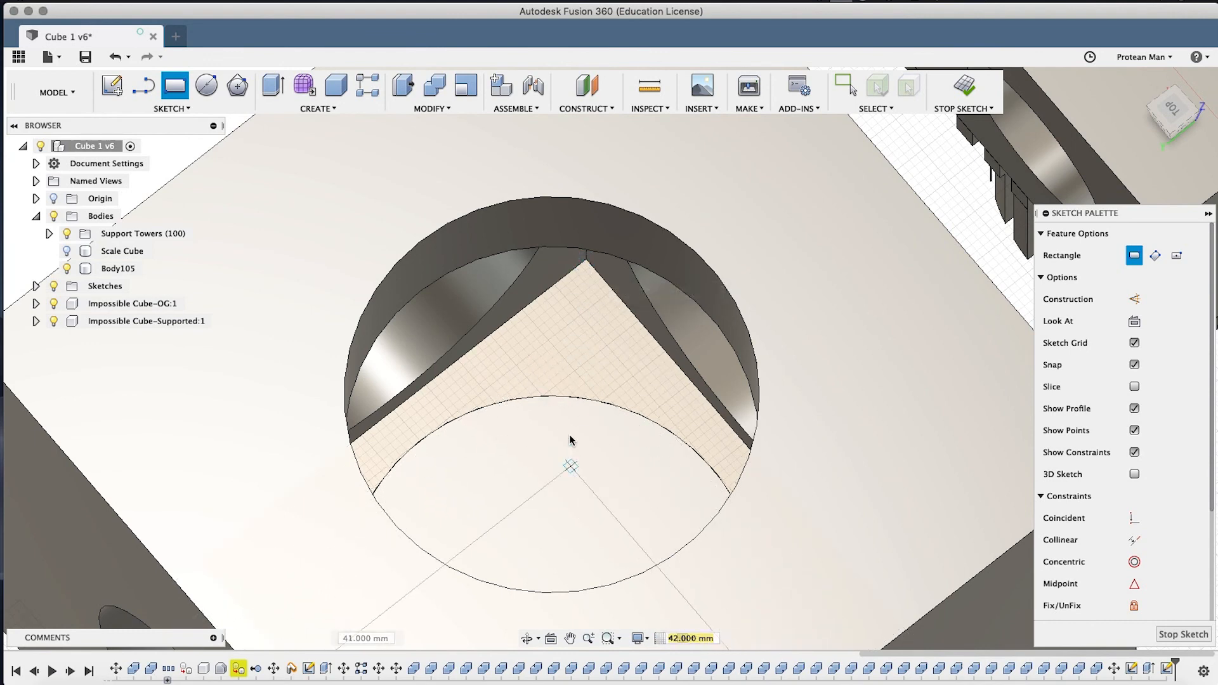
{"action": "middle_click_drag", "start_coordinate": [571, 440], "coordinate": [562, 328]}
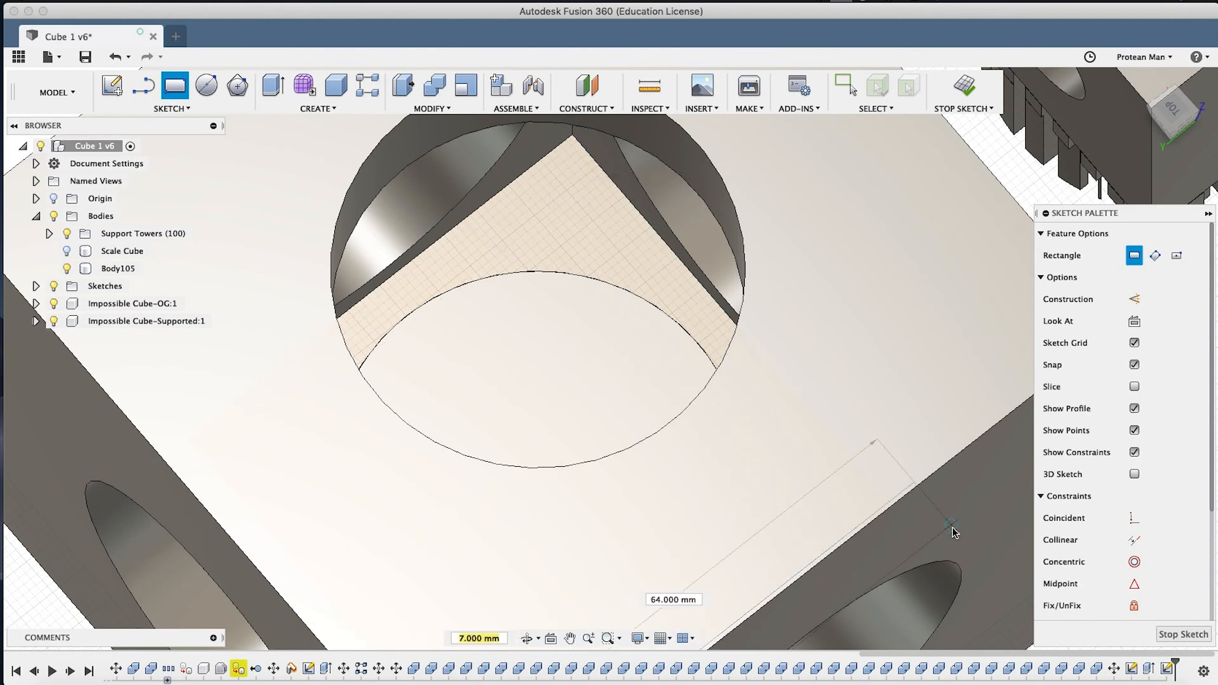
{"action": "left_click", "coordinate": [572, 140]}
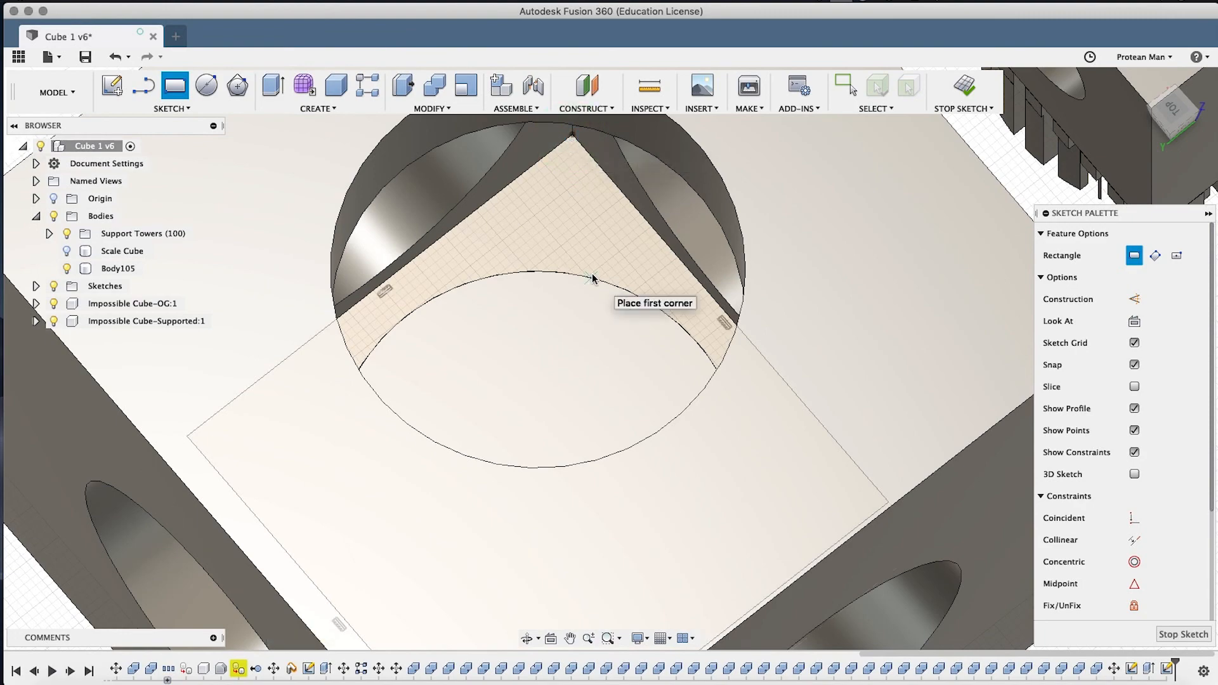
{"action": "scroll", "coordinate": [573, 283], "scroll_direction": "down", "scroll_amount": 5}
{"action": "mouse_move", "coordinate": [535, 406]}
{"action": "middle_mouse_down", "text": "shift"}
{"action": "mouse_move", "coordinate": [574, 328]}
{"action": "mouse_move", "coordinate": [398, 326]}
{"action": "middle_mouse_up", "text": "shift"}
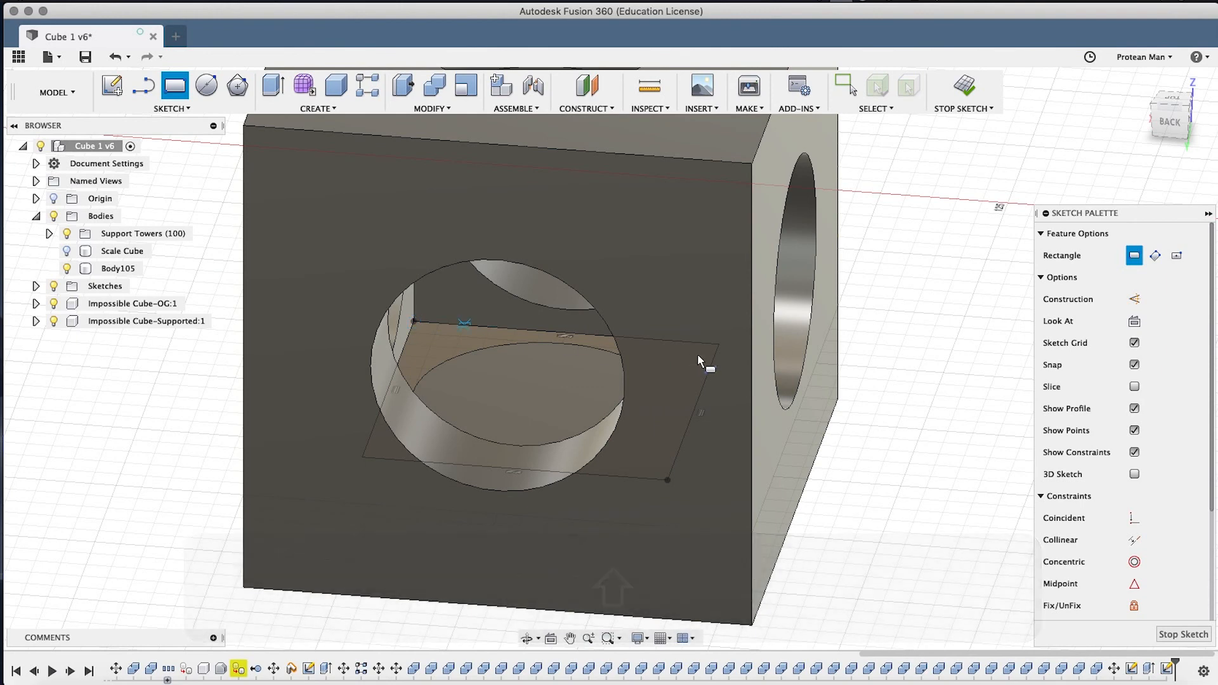
{"action": "left_click", "coordinate": [413, 321]}
{"action": "key", "text": "q"}
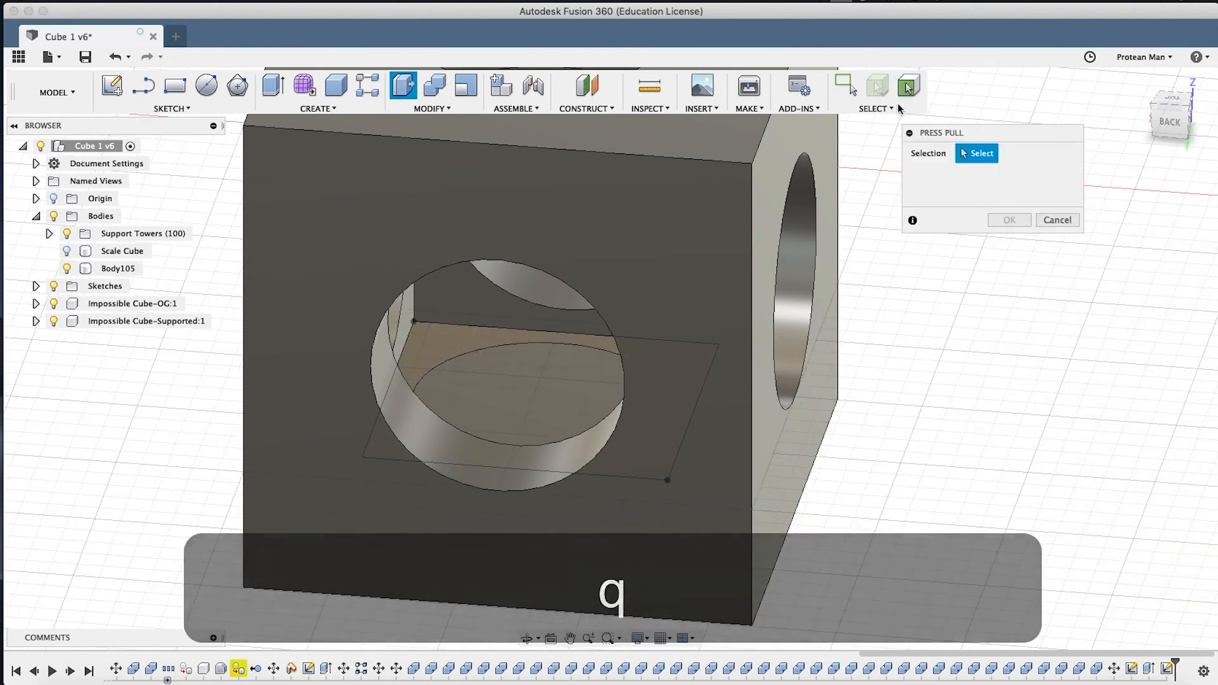
{"action": "left_click", "coordinate": [1075, 223]}
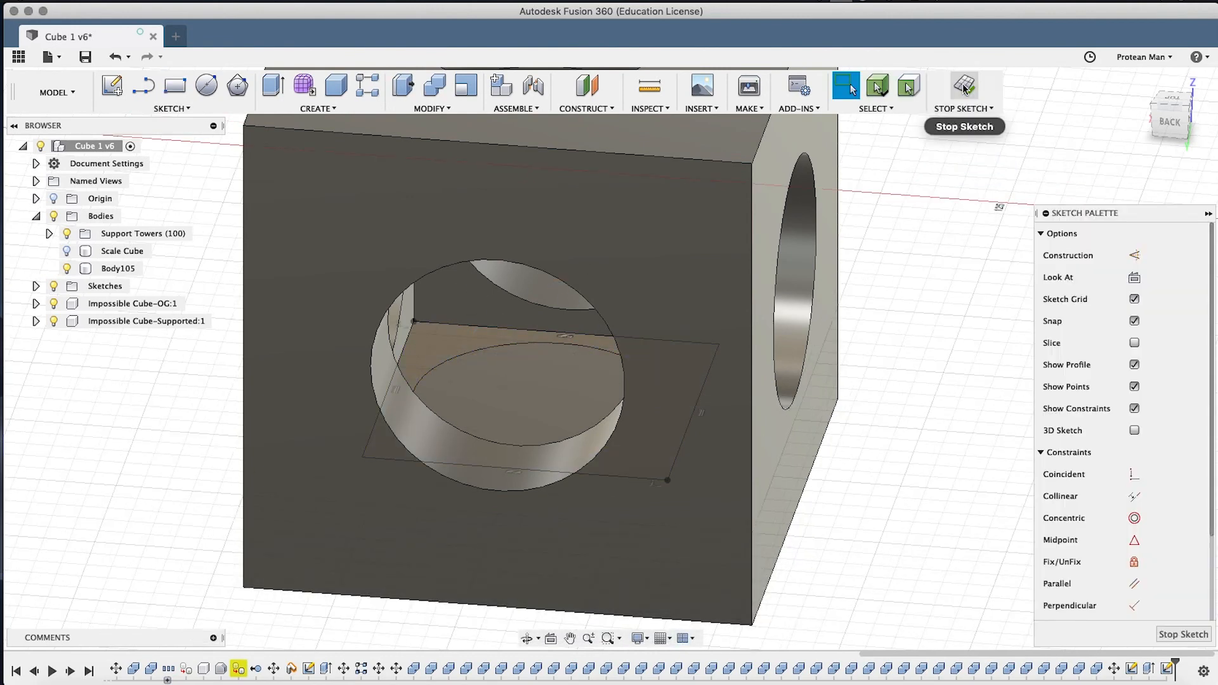
{"action": "left_click", "coordinate": [962, 83]}
Extrude the floor area around the circular body 0.2 mm as a new body.
{"action": "key", "text": "q"}
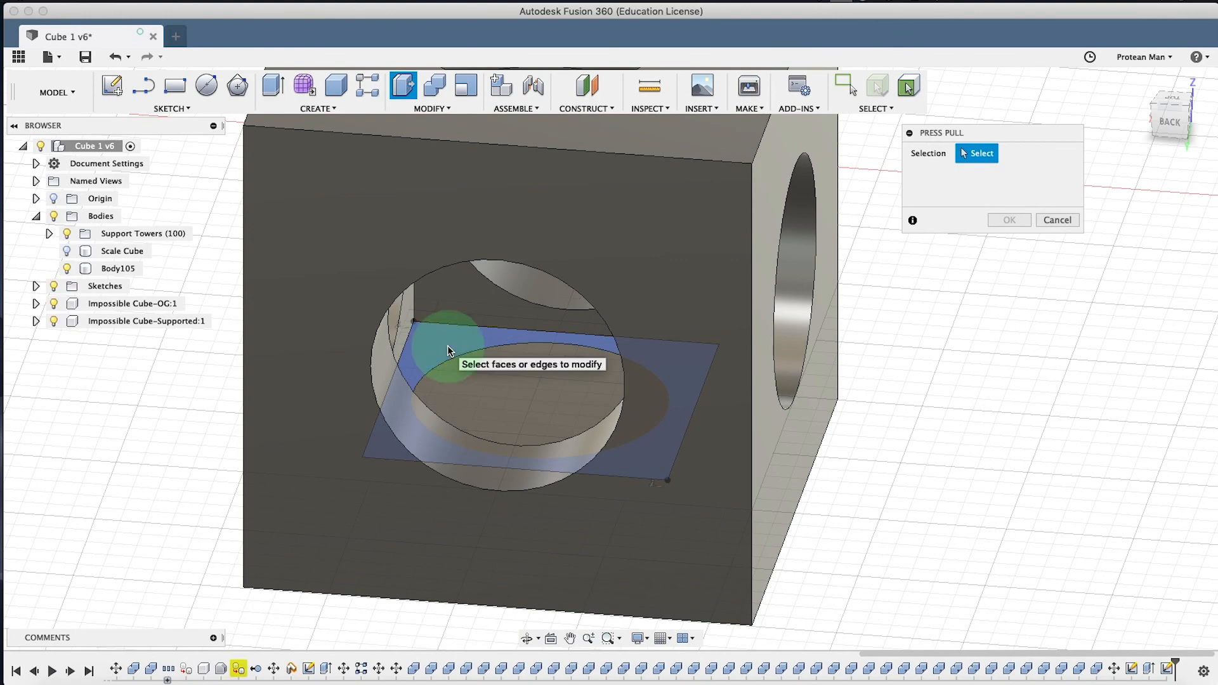
{"action": "left_click", "coordinate": [448, 350]}
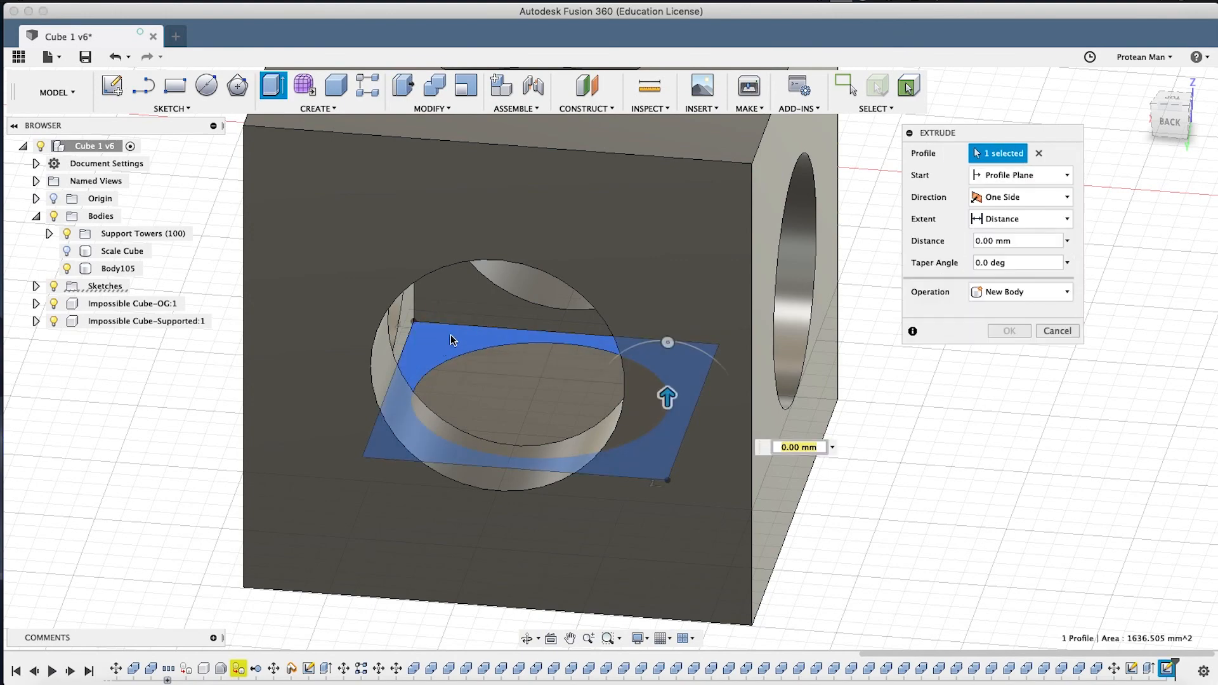
{"action": "scroll", "coordinate": [453, 341], "scroll_direction": "up", "scroll_amount": 5}
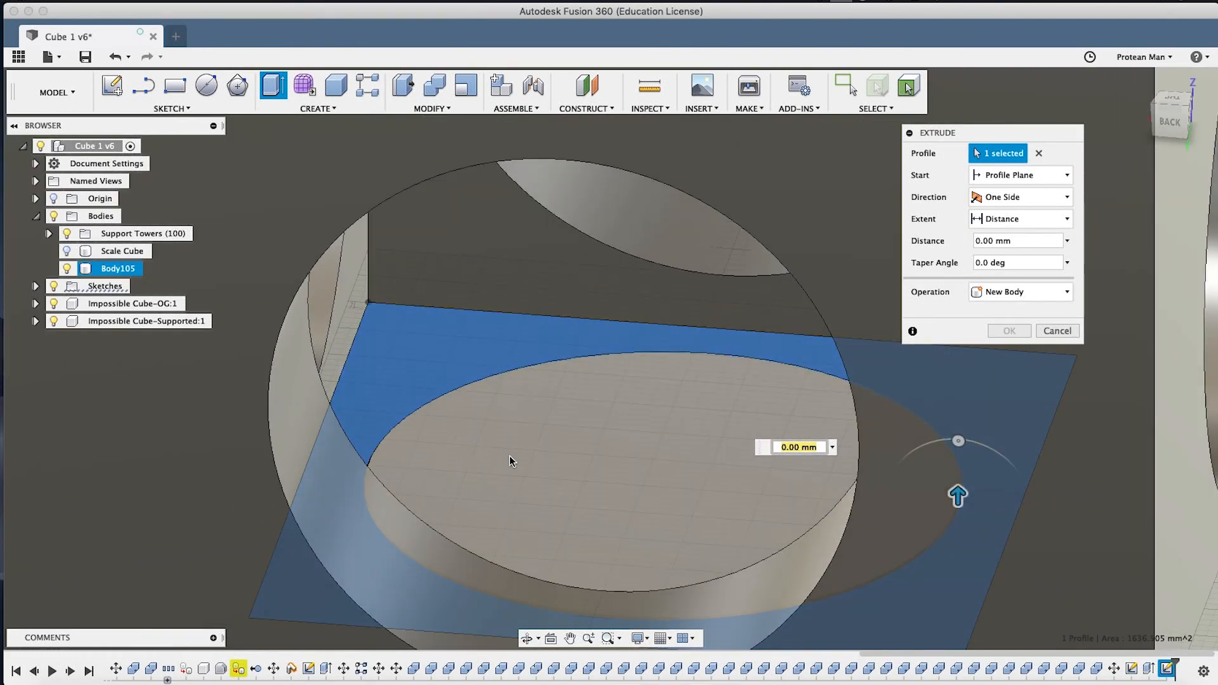
{"action": "scroll", "coordinate": [509, 456], "scroll_direction": "down", "scroll_amount": 3}
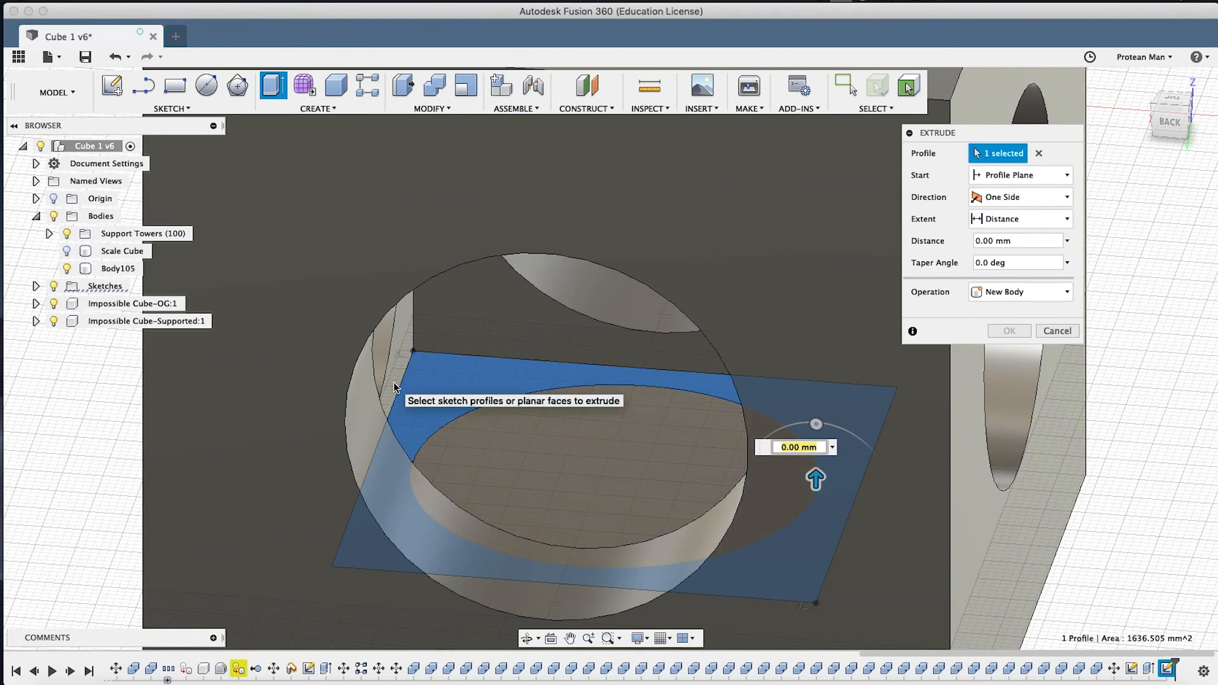
{"action": "key", "text": "BackSpace"}
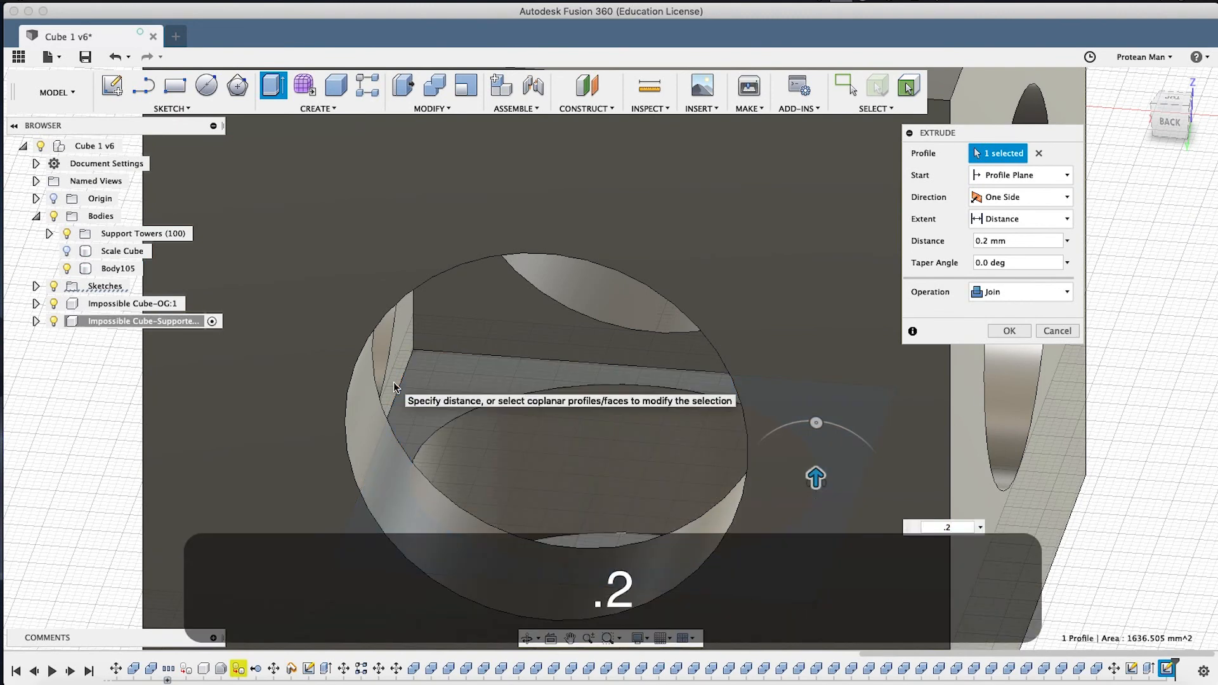
{"action": "left_click", "coordinate": [1015, 293]}
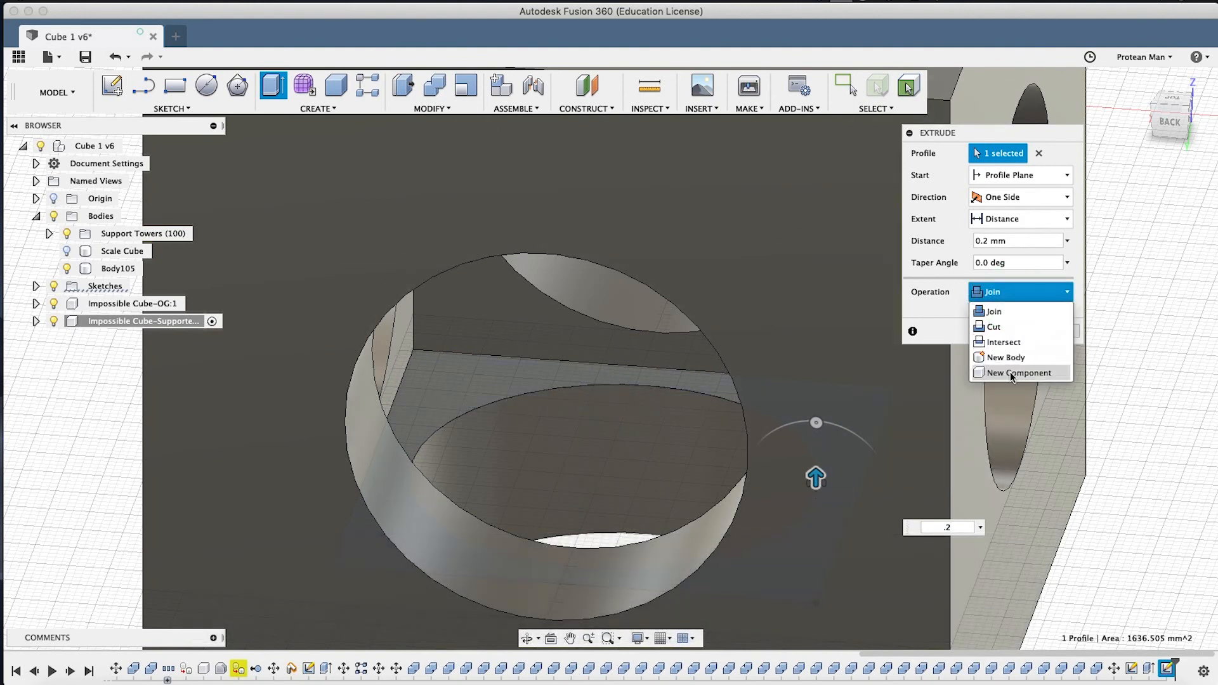
{"action": "left_click", "coordinate": [1009, 358]}
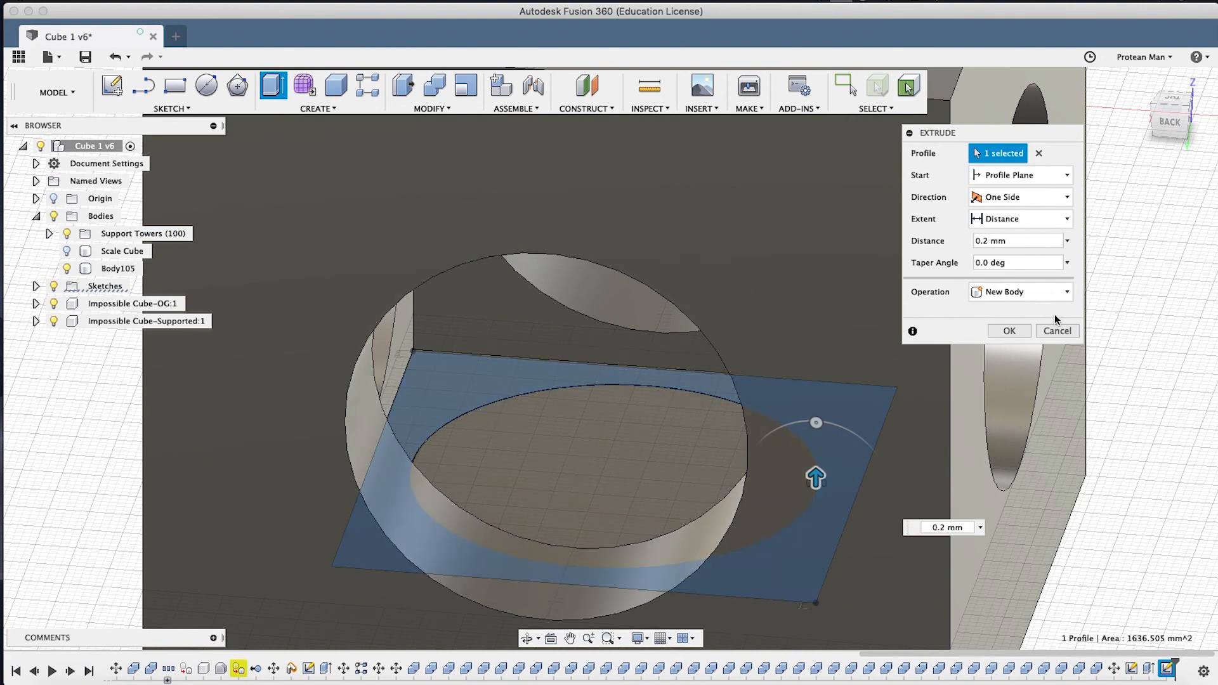
{"action": "left_click", "coordinate": [1009, 330]}
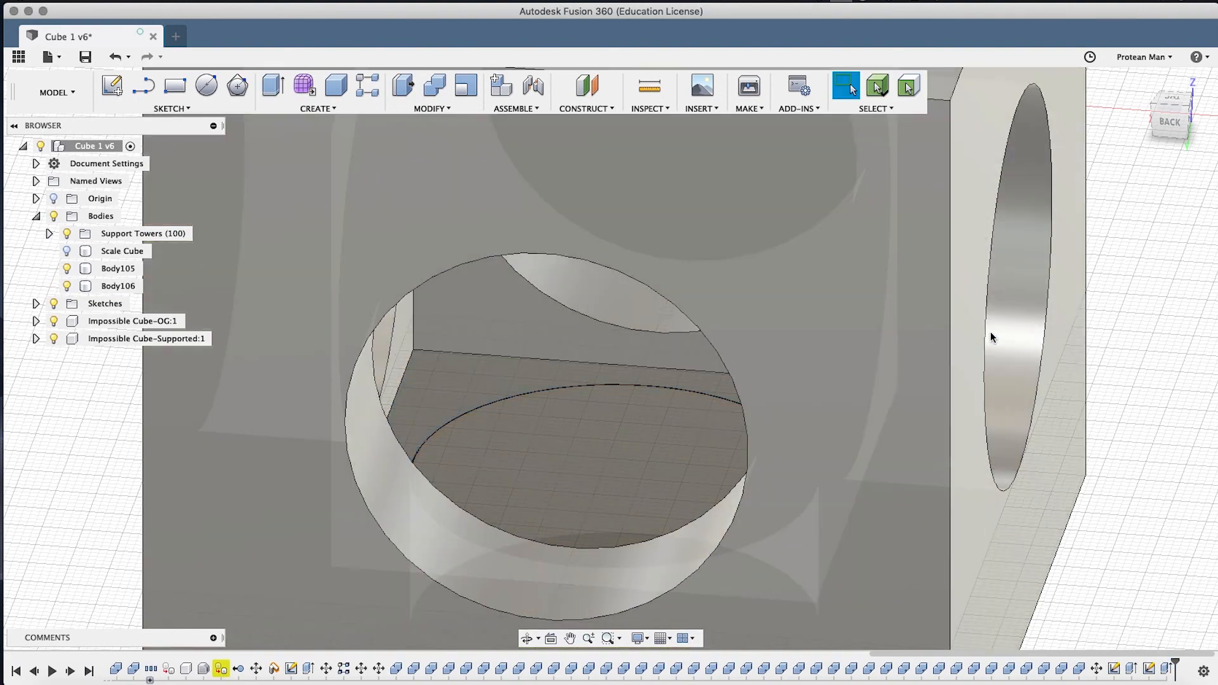
Examine the boundary between the cylindrical body and the thin floor layer inside the cube's cavity.
{"action": "left_click", "coordinate": [440, 471]}
{"action": "middle_click_drag", "start_coordinate": [444, 471], "coordinate": [473, 419], "text": "shift"}
{"action": "scroll", "coordinate": [447, 474], "scroll_direction": "up", "scroll_amount": 5}
{"action": "scroll", "coordinate": [453, 475], "scroll_direction": "up", "scroll_amount": 3}
{"action": "scroll", "coordinate": [455, 474], "scroll_direction": "down", "scroll_amount": 3}
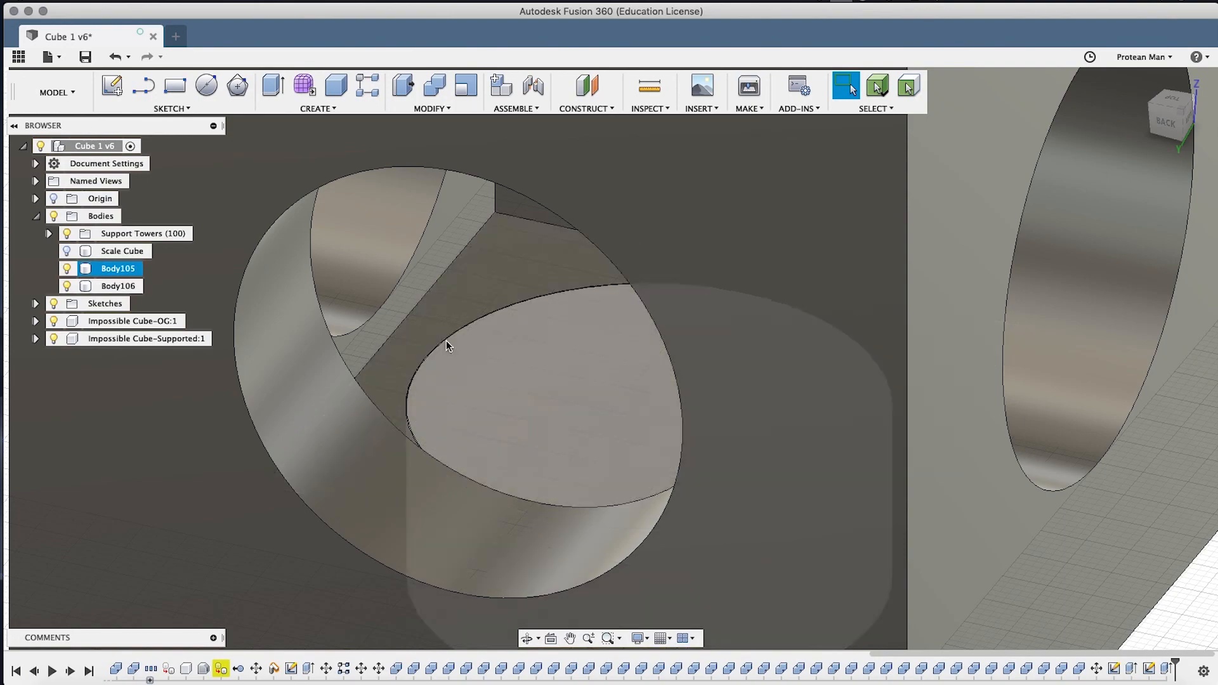
{"action": "scroll", "coordinate": [452, 359], "scroll_direction": "down", "scroll_amount": 3}
{"action": "scroll", "coordinate": [451, 359], "scroll_direction": "up", "scroll_amount": 2}
{"action": "mouse_move", "coordinate": [465, 372]}
{"action": "middle_mouse_down", "text": "shift"}
{"action": "mouse_move", "coordinate": [498, 349]}
{"action": "mouse_move", "coordinate": [489, 261]}
{"action": "mouse_move", "coordinate": [449, 348]}
{"action": "mouse_move", "coordinate": [474, 364]}
{"action": "middle_mouse_up", "text": "shift"}
{"action": "scroll", "coordinate": [477, 369], "scroll_direction": "up", "scroll_amount": 5}
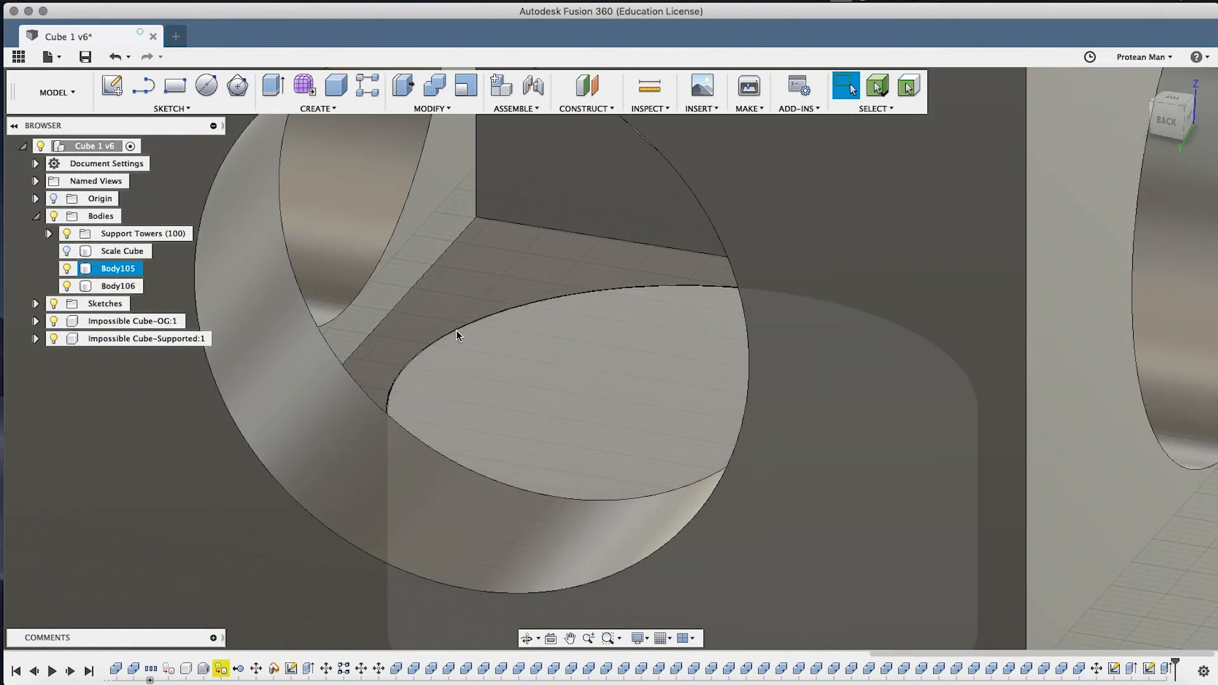
Sketch a 50 mm diameter circle on the cube's bottom face, centred on the existing circular body.
{"action": "middle_click_drag", "start_coordinate": [500, 397], "coordinate": [554, 335], "text": "shift"}
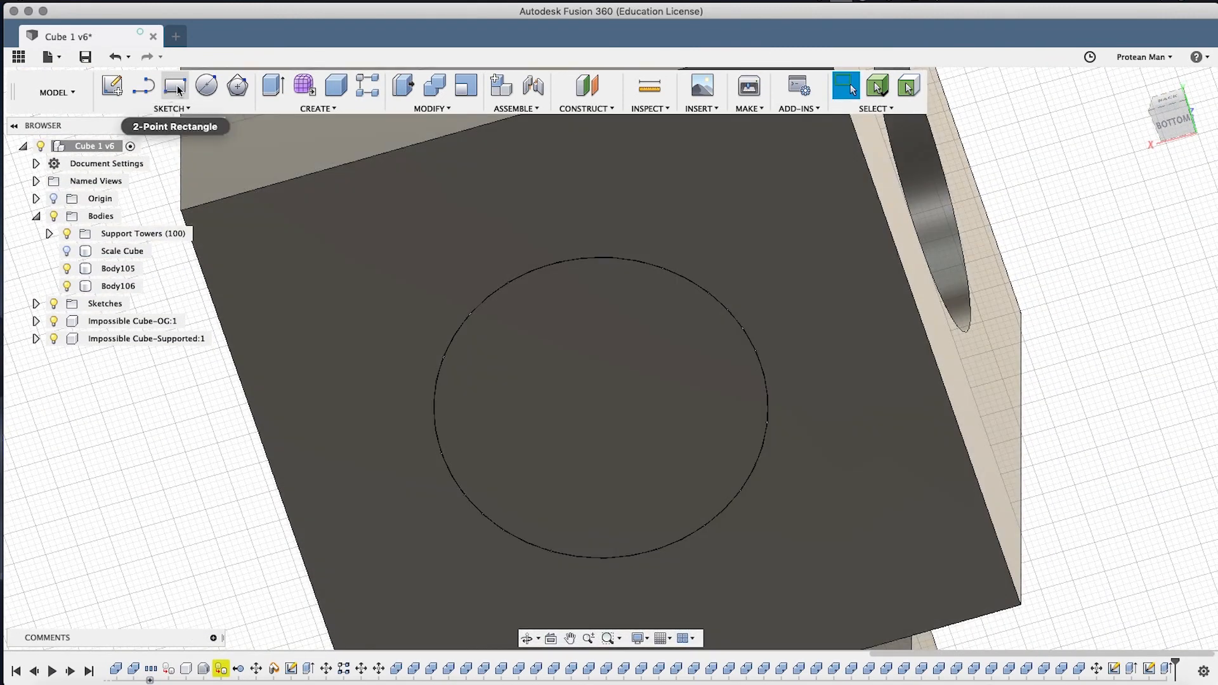
{"action": "left_click", "coordinate": [208, 91]}
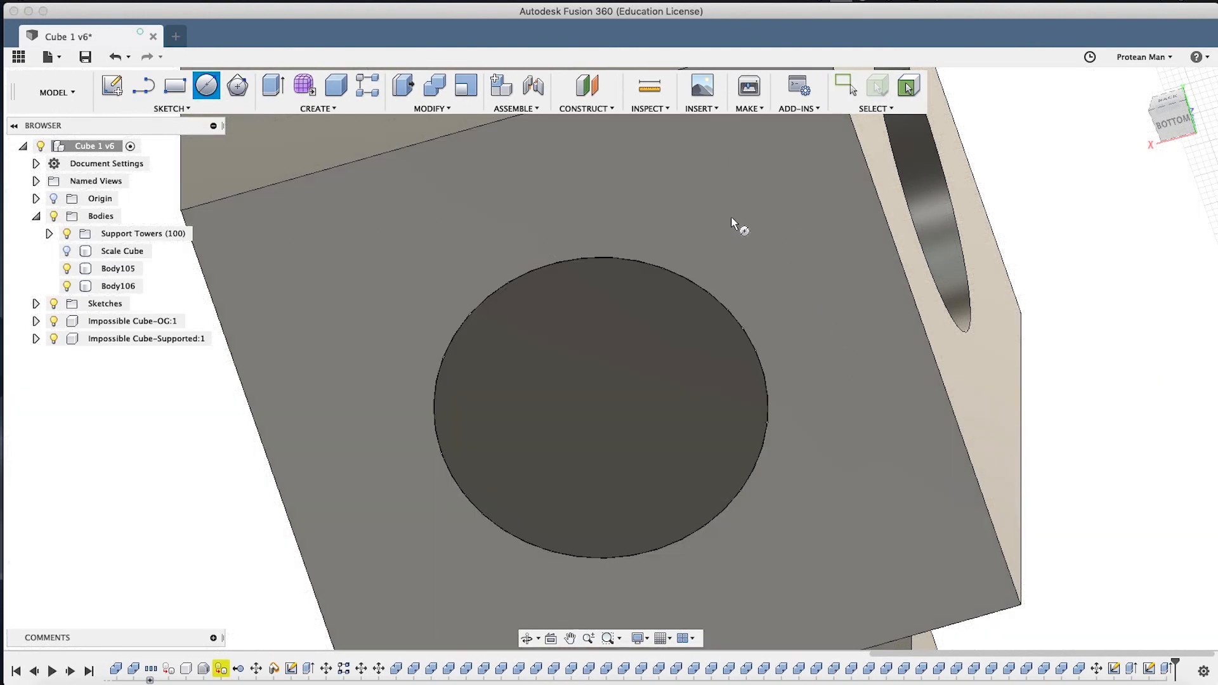
{"action": "middle_click_drag", "start_coordinate": [732, 222], "coordinate": [588, 223], "text": "shift"}
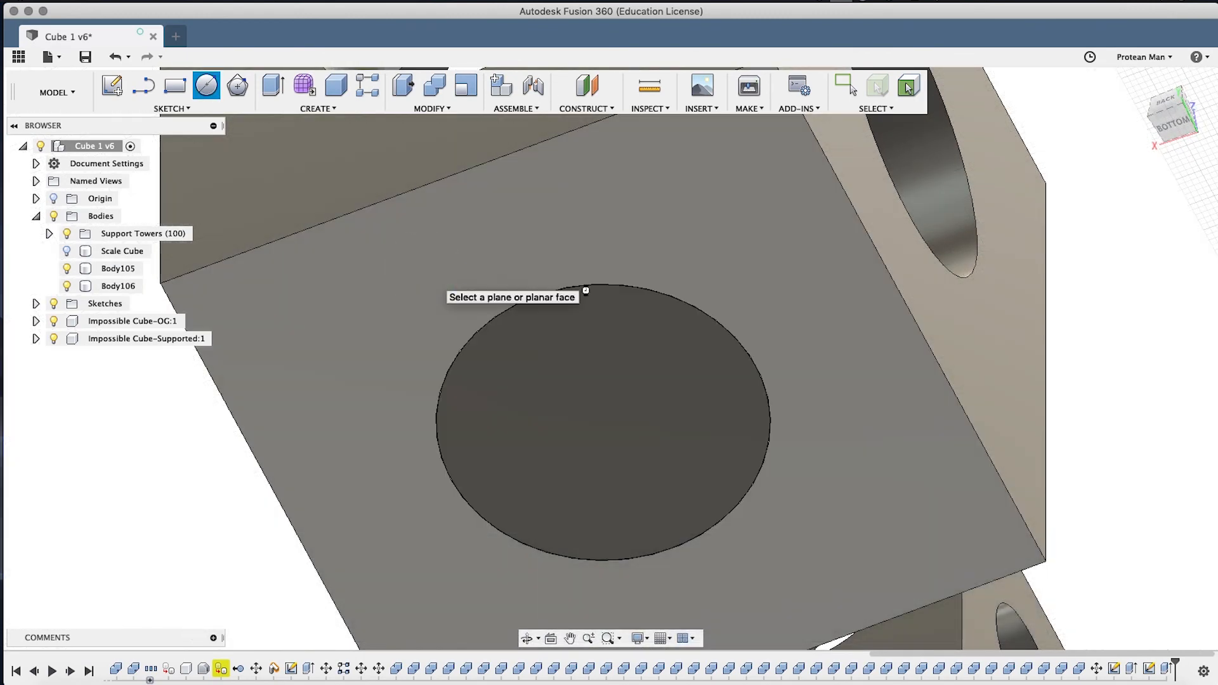
{"action": "left_click", "coordinate": [585, 292]}
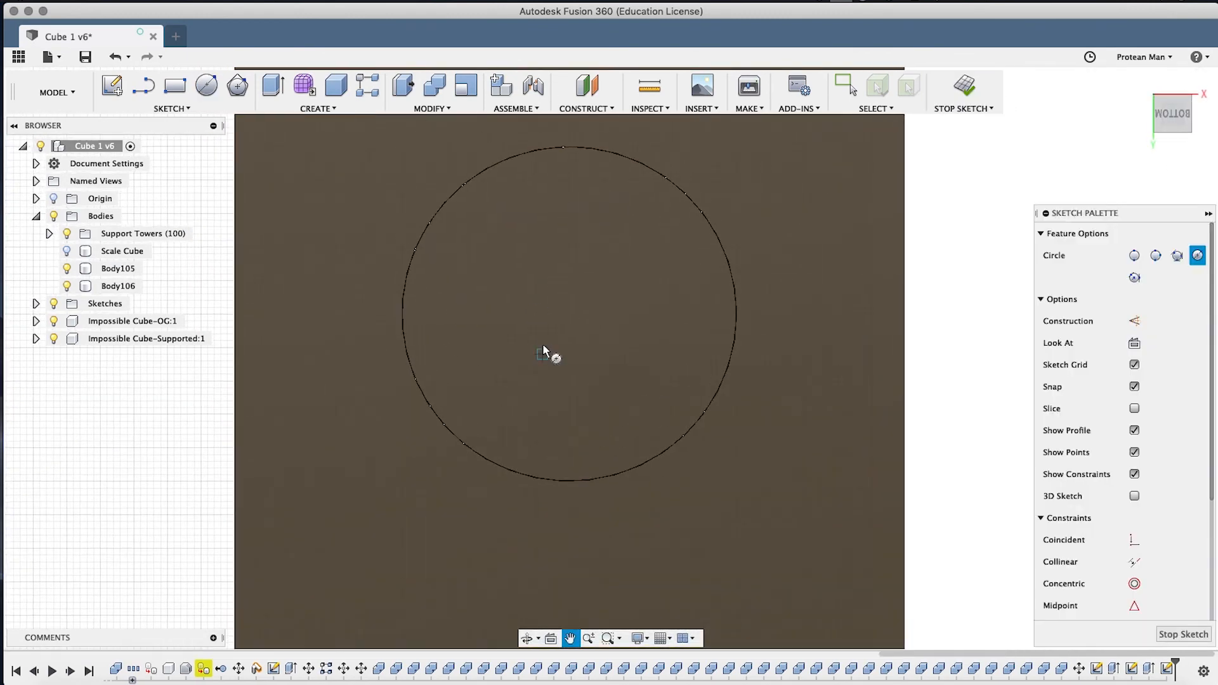
{"action": "left_click", "coordinate": [570, 313]}
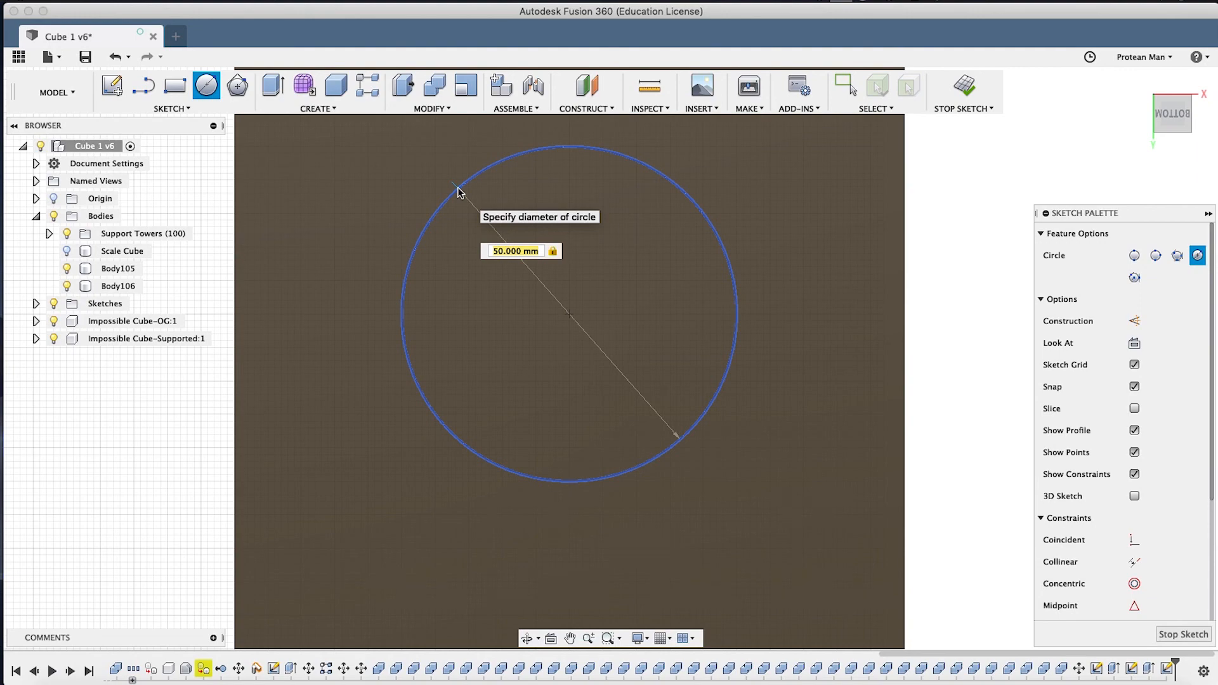
{"action": "key", "text": "Return"}
{"action": "key", "text": "Return"}
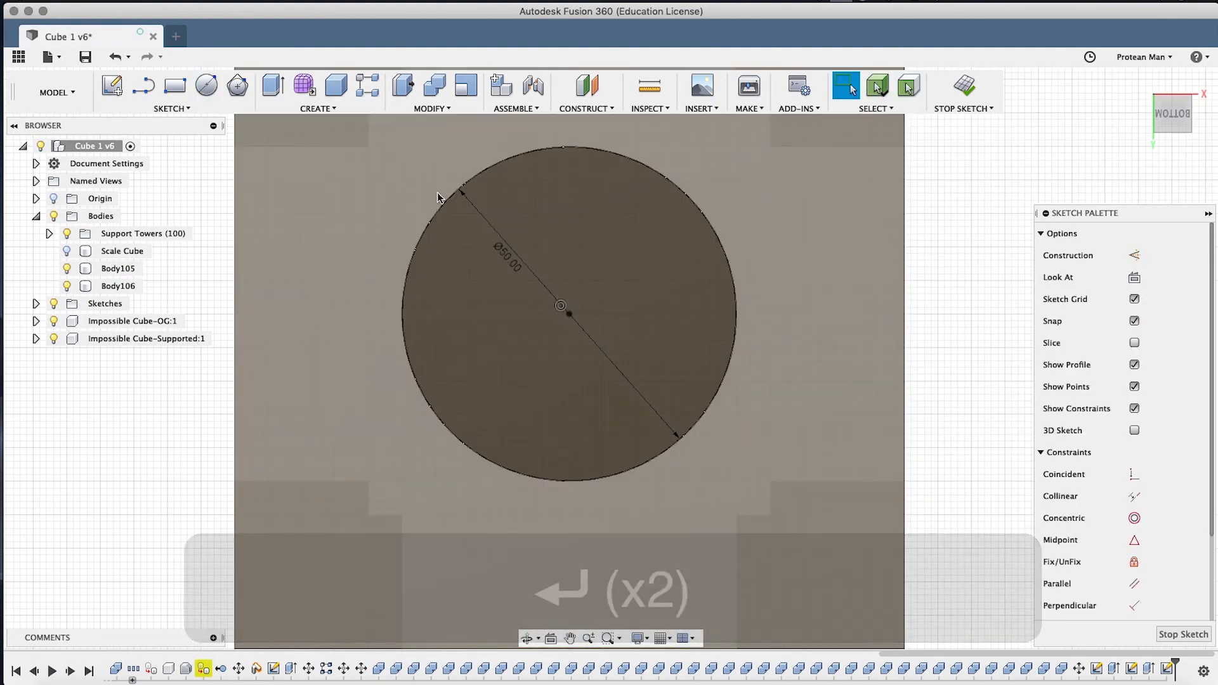
Examine the narrow gap between the 50 mm sketch circle and the surrounding circular edge on the cube's bottom.
{"action": "scroll", "coordinate": [454, 192], "scroll_direction": "up", "scroll_amount": 5}
{"action": "scroll", "coordinate": [457, 189], "scroll_direction": "up", "scroll_amount": 4}
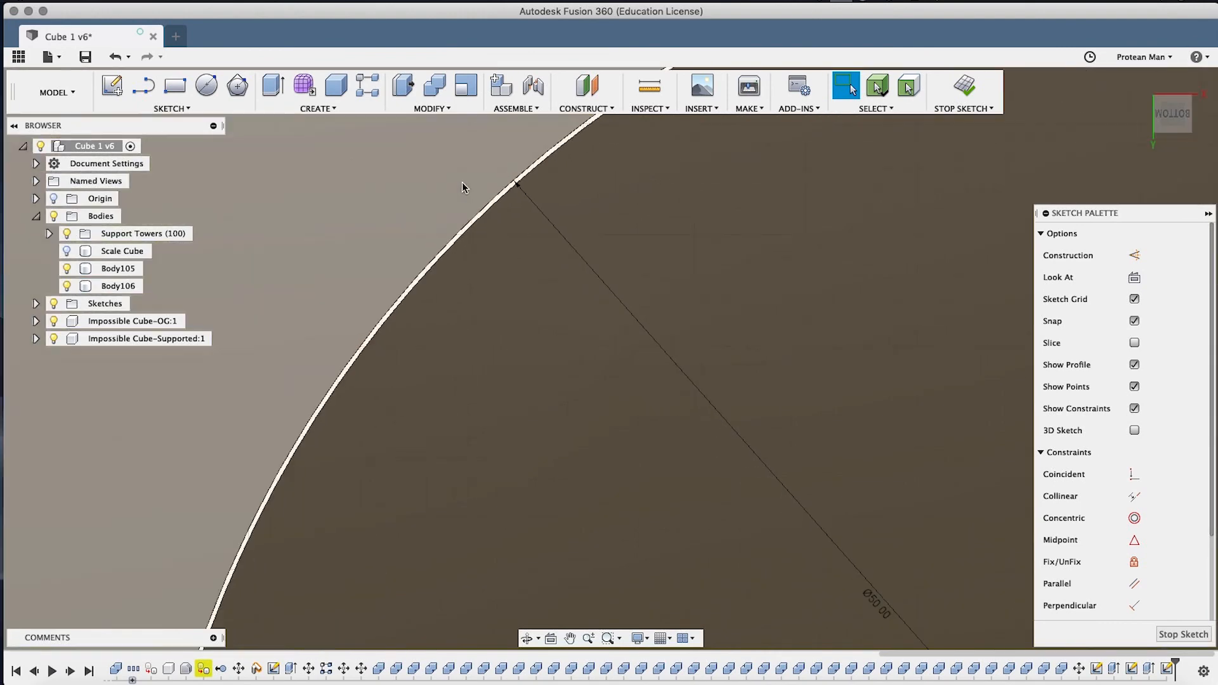
{"action": "scroll", "coordinate": [462, 187], "scroll_direction": "up", "scroll_amount": 3}
{"action": "middle_click_drag", "start_coordinate": [462, 187], "coordinate": [462, 227]}
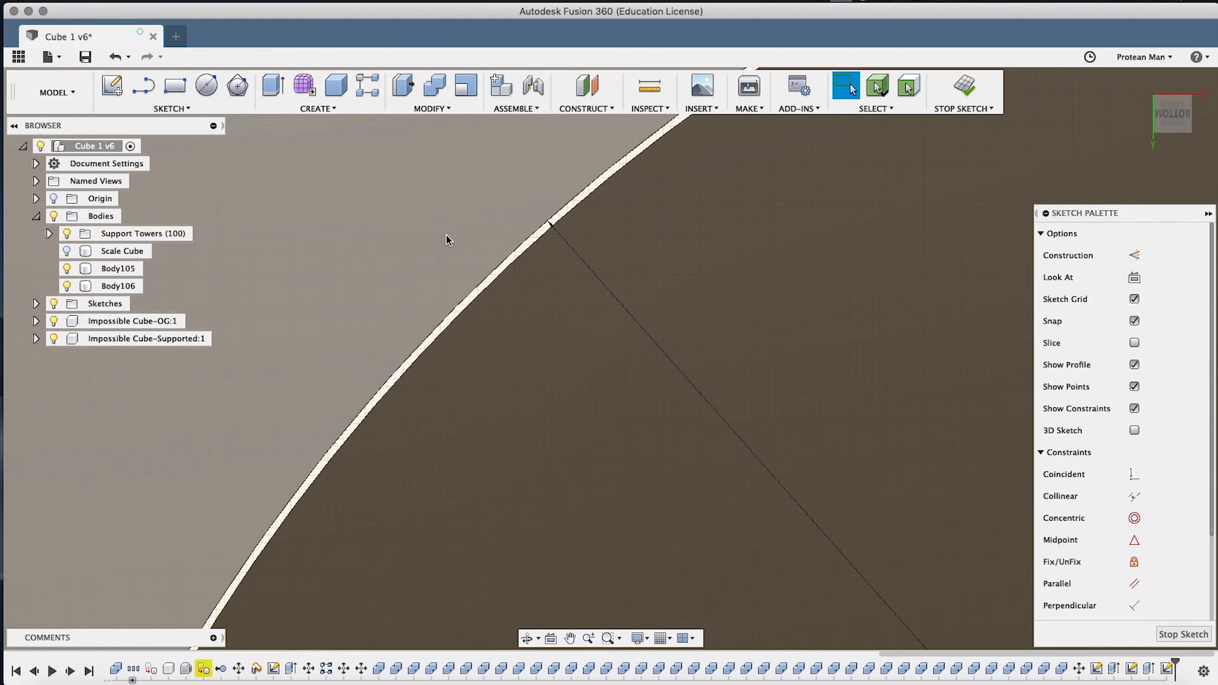
{"action": "middle_click_drag", "start_coordinate": [447, 234], "coordinate": [517, 236], "text": "shift+super"}
{"action": "scroll", "coordinate": [457, 237], "scroll_direction": "down", "scroll_amount": 3}
{"action": "middle_click_drag", "start_coordinate": [598, 278], "coordinate": [602, 275], "text": "shift"}
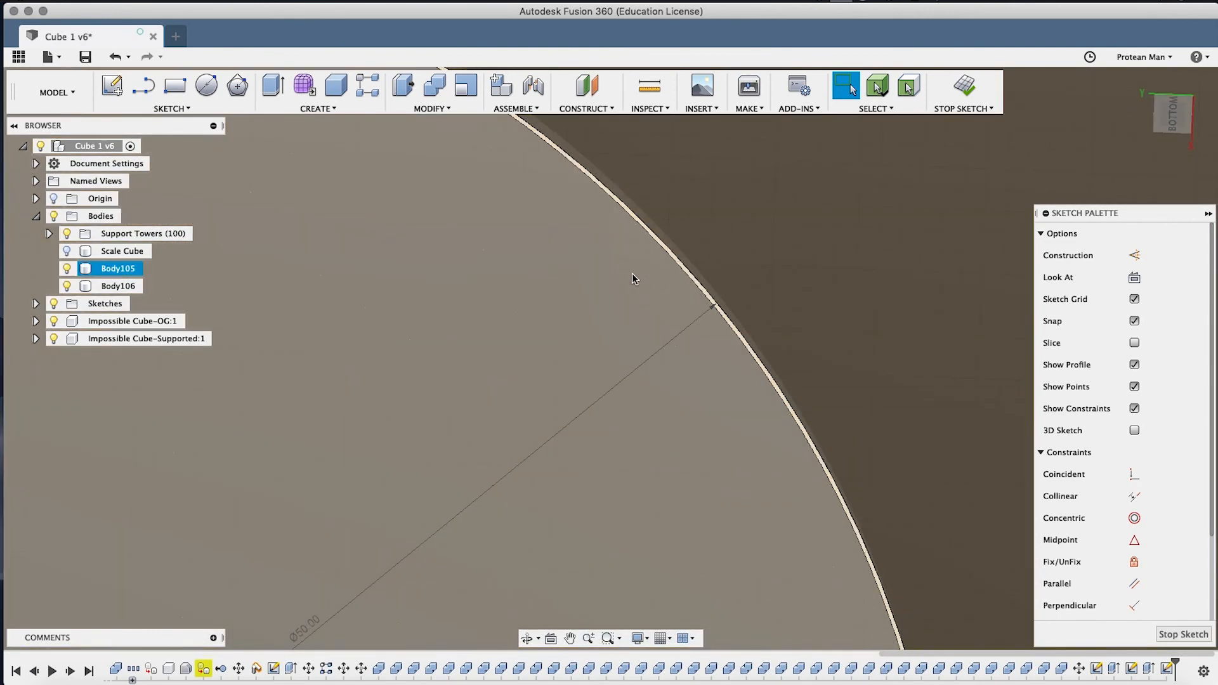
{"action": "middle_click_drag", "start_coordinate": [633, 273], "coordinate": [577, 326]}
{"action": "scroll", "coordinate": [577, 325], "scroll_direction": "up", "scroll_amount": 3}
{"action": "scroll", "coordinate": [579, 324], "scroll_direction": "down", "scroll_amount": 3}
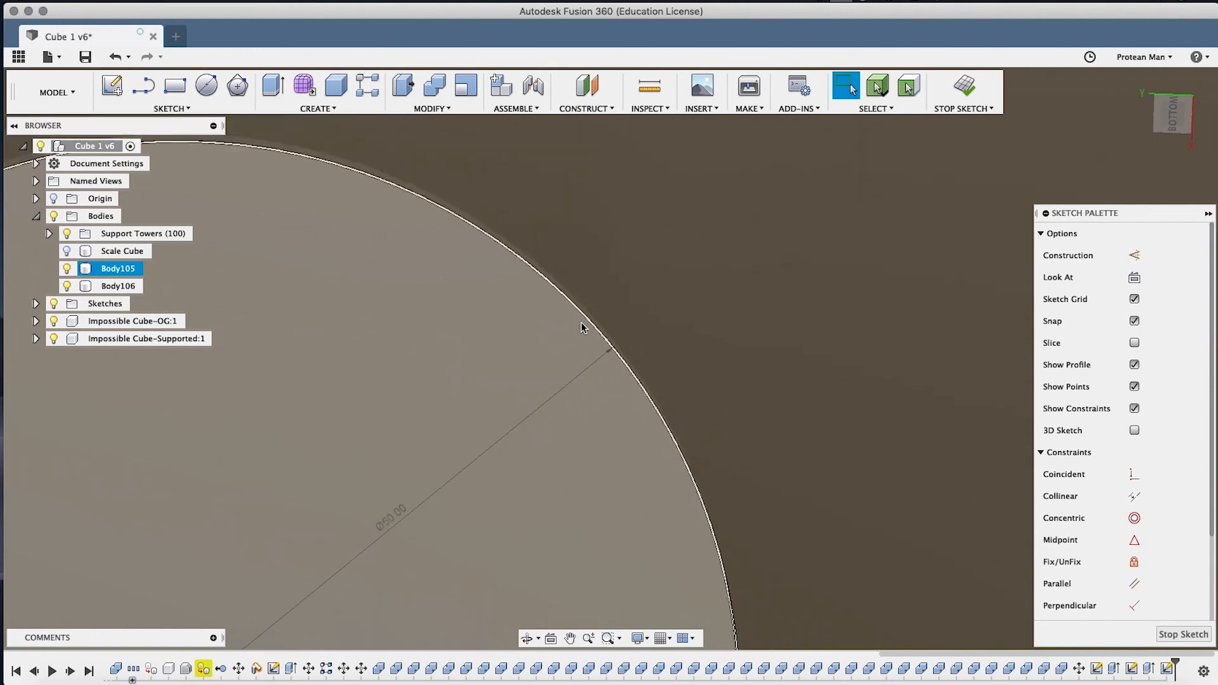
{"action": "scroll", "coordinate": [581, 322], "scroll_direction": "up", "scroll_amount": 3}
{"action": "scroll", "coordinate": [581, 322], "scroll_direction": "down", "scroll_amount": 4}
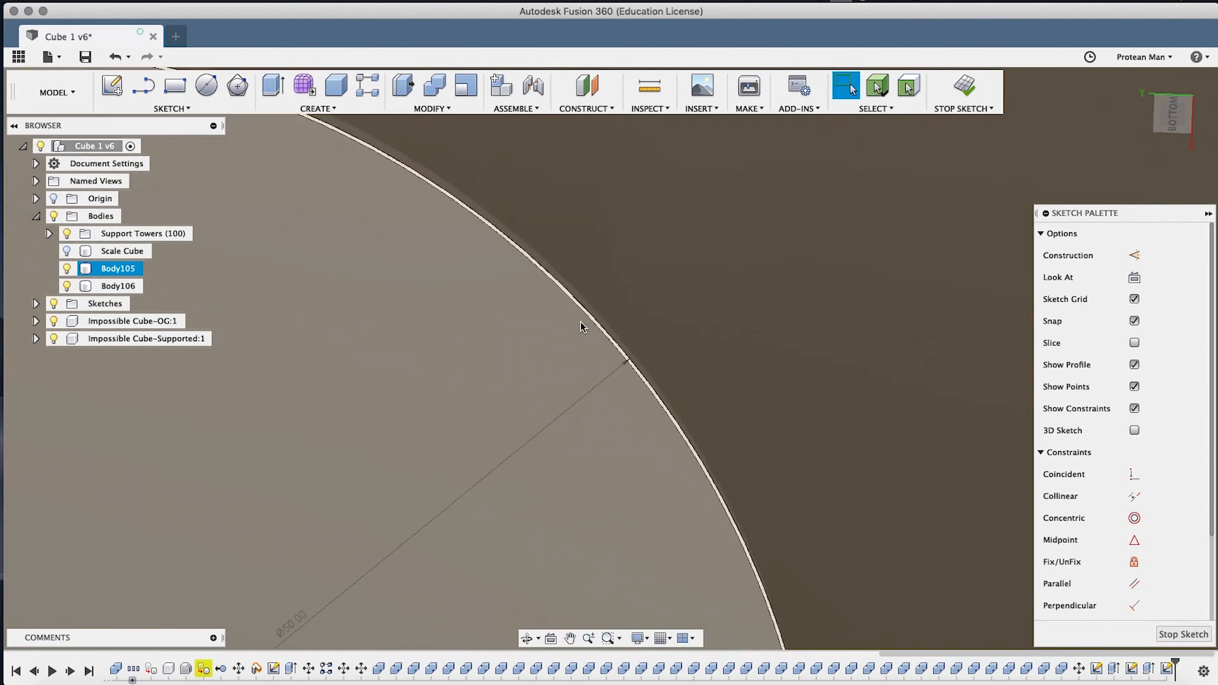
{"action": "scroll", "coordinate": [581, 320], "scroll_direction": "up", "scroll_amount": 4}
{"action": "scroll", "coordinate": [581, 318], "scroll_direction": "down", "scroll_amount": 4}
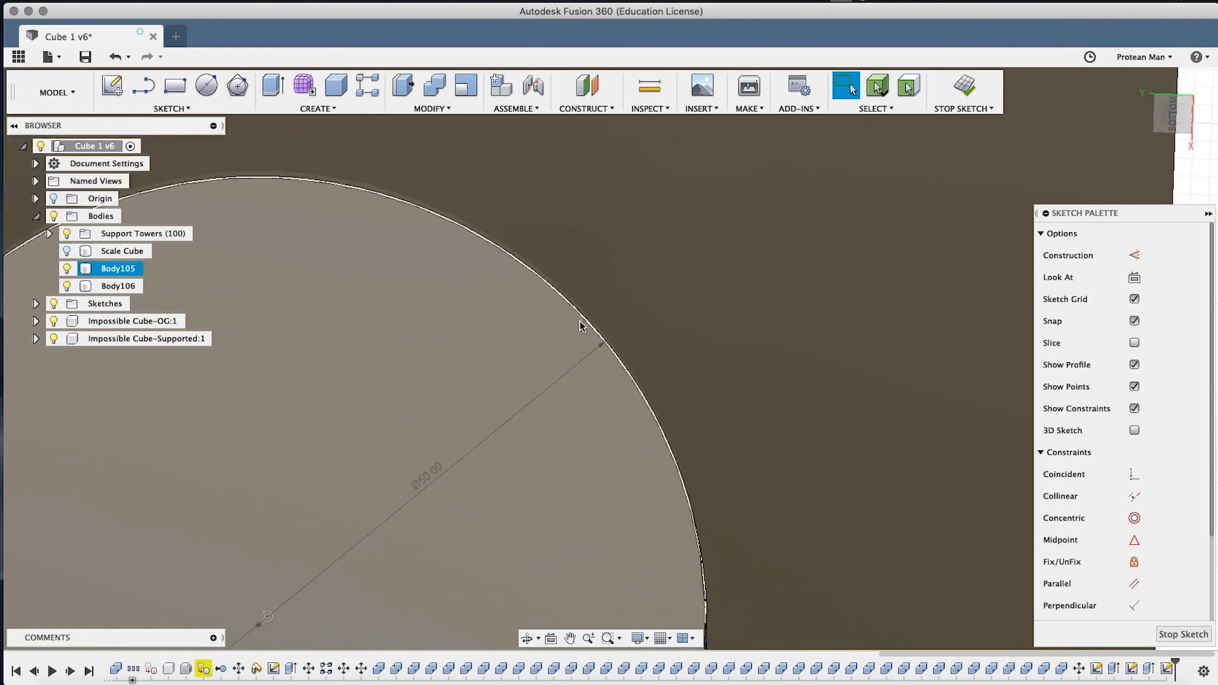
{"action": "scroll", "coordinate": [578, 323], "scroll_direction": "up", "scroll_amount": 4}
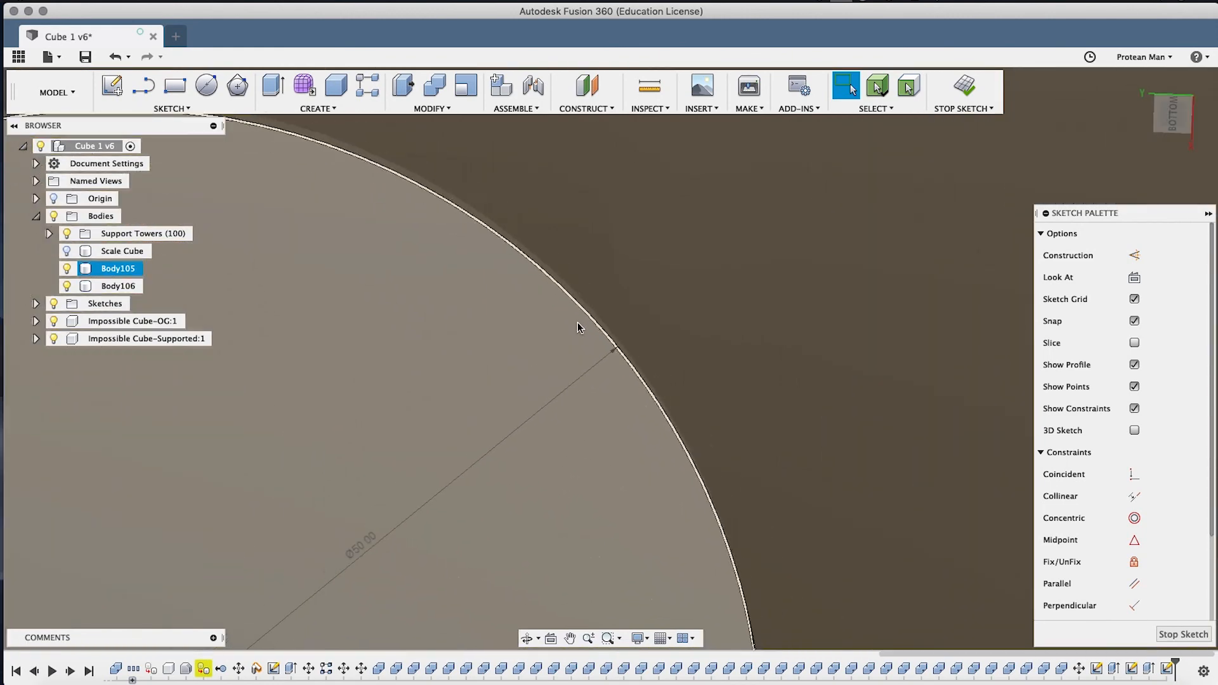
{"action": "scroll", "coordinate": [579, 323], "scroll_direction": "down", "scroll_amount": 4}
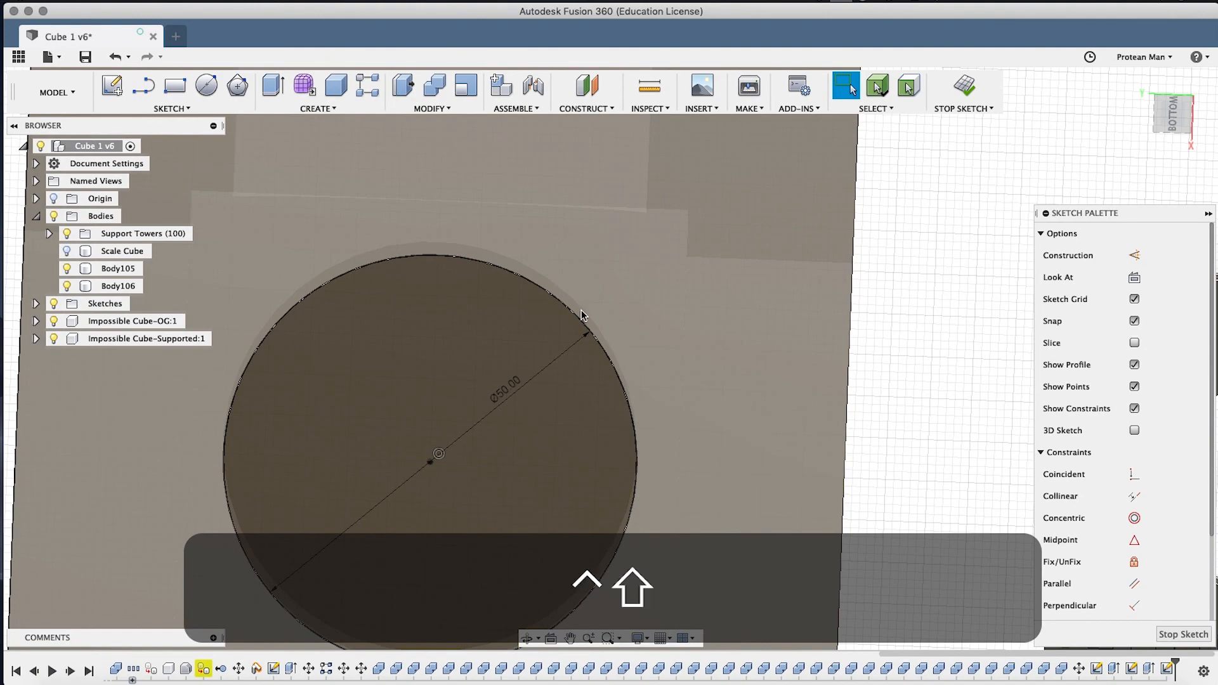
{"action": "mouse_move", "coordinate": [581, 311]}
{"action": "middle_mouse_down", "text": "ctrl+shift"}
{"action": "mouse_move", "coordinate": [580, 325]}
{"action": "mouse_move", "coordinate": [573, 249]}
{"action": "mouse_move", "coordinate": [579, 321]}
{"action": "mouse_move", "coordinate": [547, 188]}
{"action": "mouse_move", "coordinate": [564, 296]}
{"action": "mouse_move", "coordinate": [562, 239]}
{"action": "middle_mouse_up", "text": "ctrl+shift"}
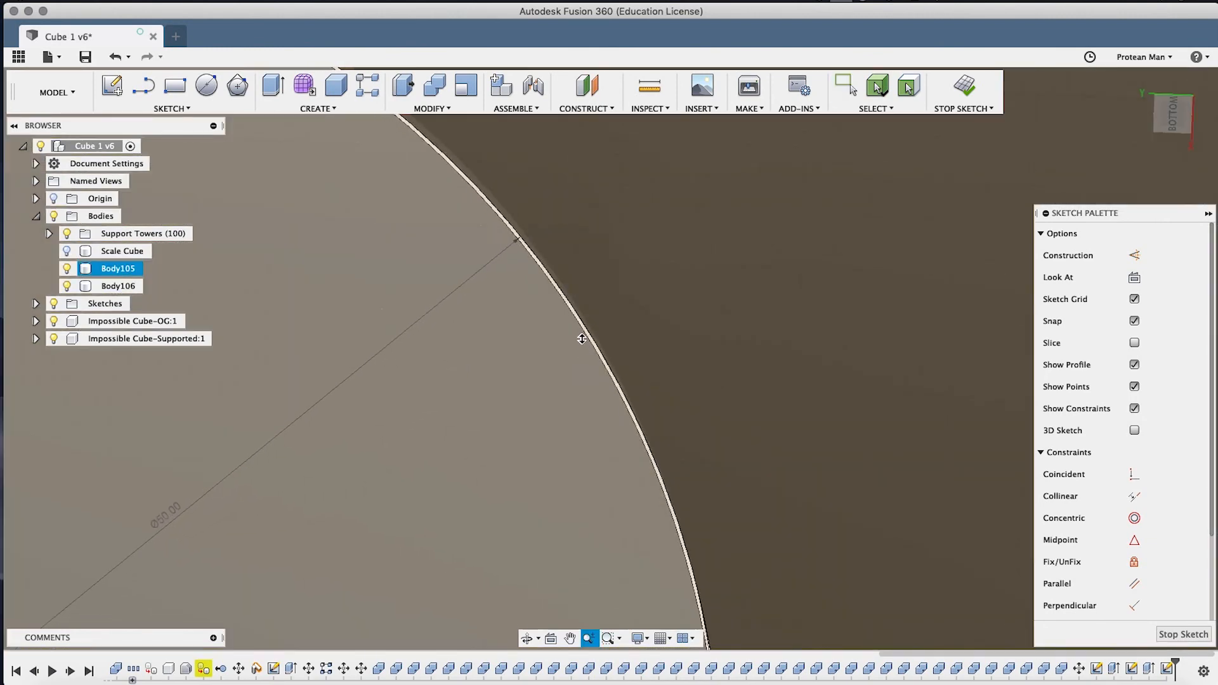
{"action": "middle_click_drag", "start_coordinate": [577, 262], "coordinate": [574, 222], "text": "ctrl+shift"}
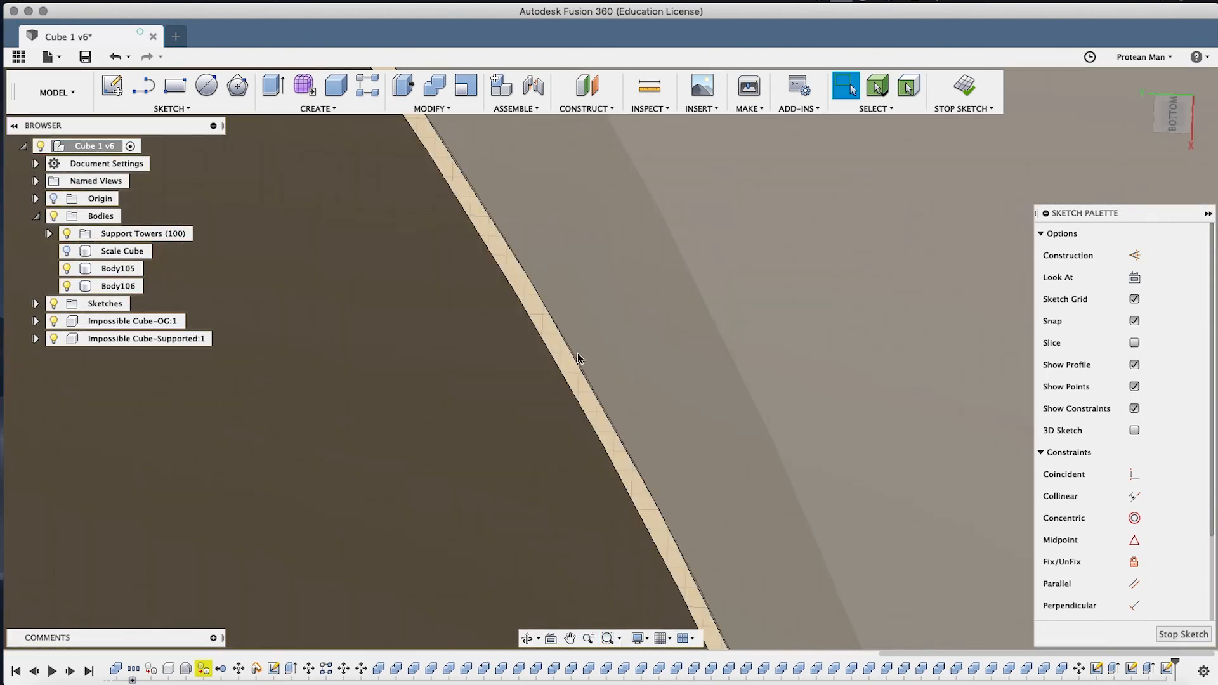
{"action": "mouse_move", "coordinate": [577, 356]}
{"action": "middle_mouse_down", "text": "ctrl+shift"}
{"action": "mouse_move", "coordinate": [557, 188]}
{"action": "mouse_move", "coordinate": [547, 463]}
{"action": "mouse_move", "coordinate": [559, 409]}
{"action": "middle_mouse_up", "text": "ctrl+shift"}
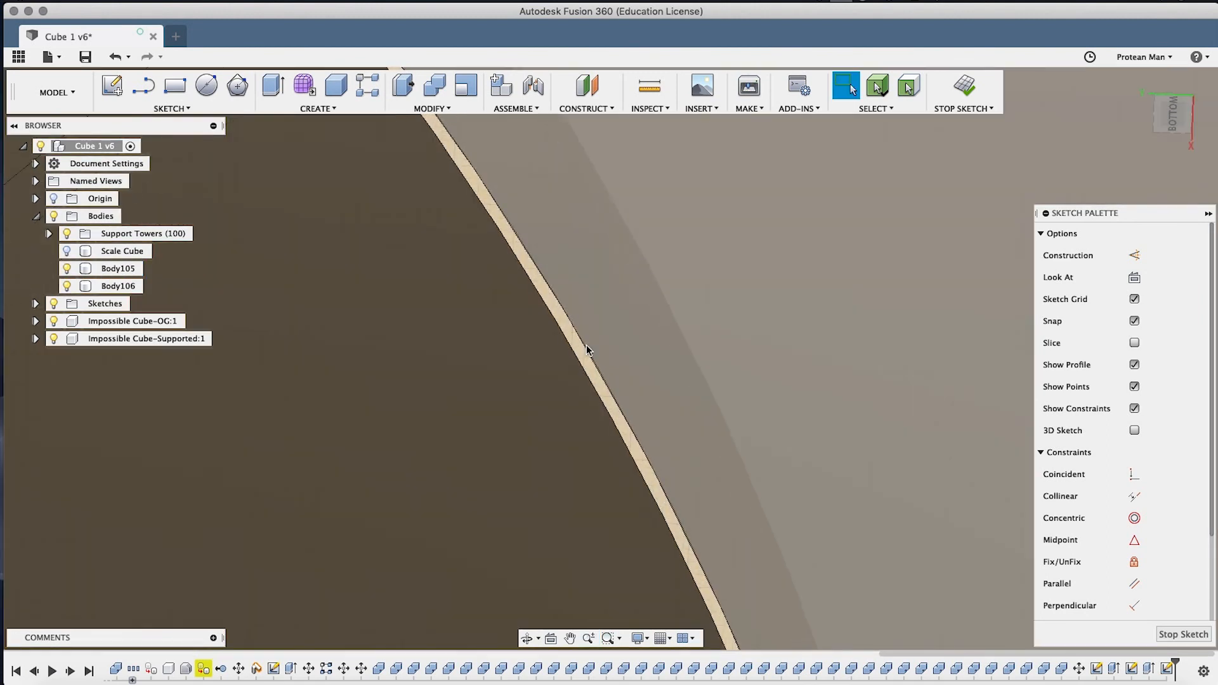
{"action": "scroll", "coordinate": [586, 344], "scroll_direction": "up", "scroll_amount": 5}
{"action": "scroll", "coordinate": [565, 357], "scroll_direction": "up", "scroll_amount": 2}
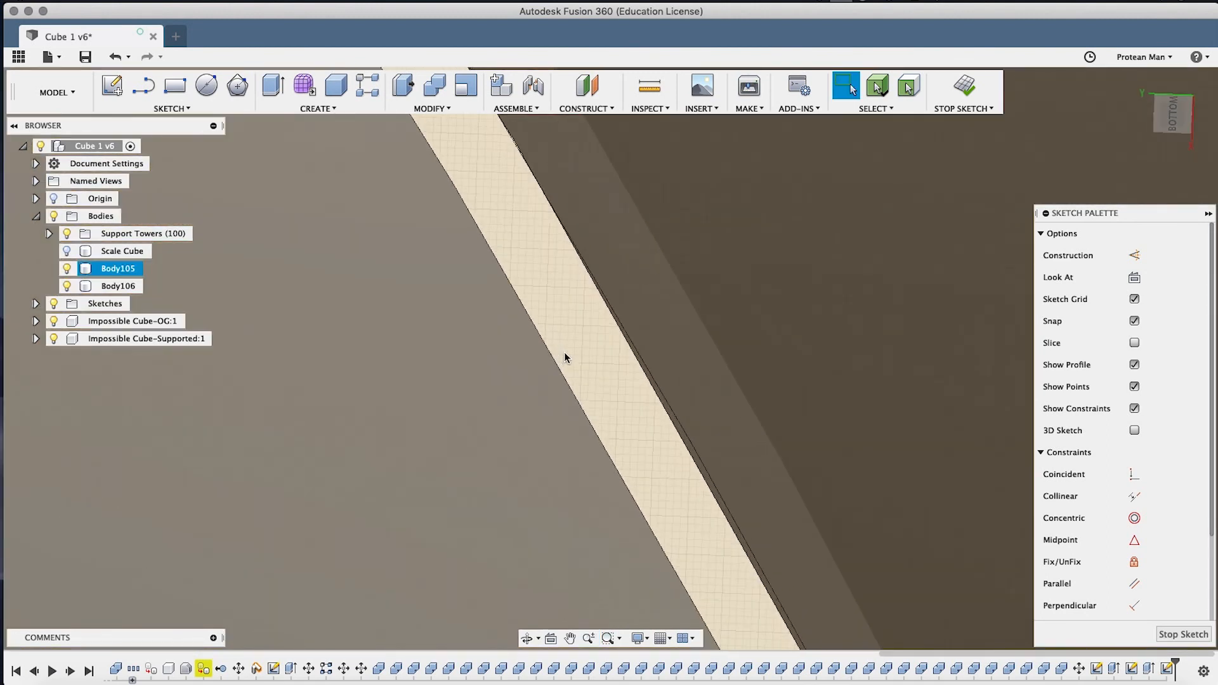
{"action": "scroll", "coordinate": [564, 358], "scroll_direction": "down", "scroll_amount": 4}
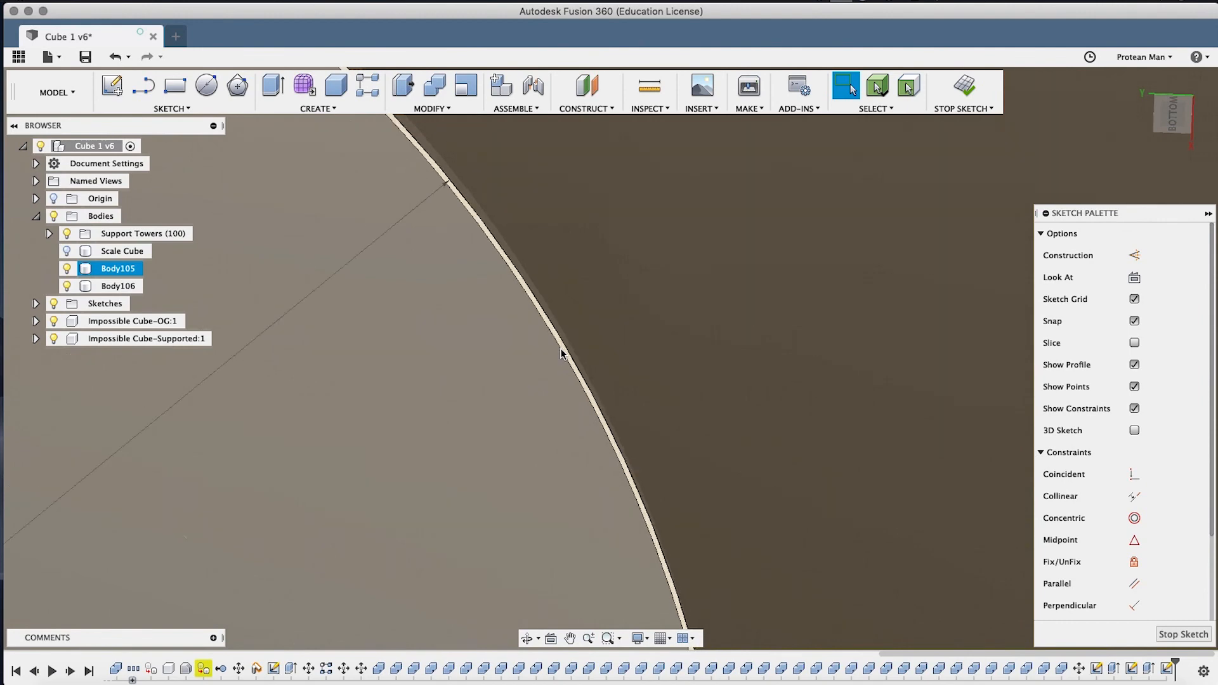
{"action": "scroll", "coordinate": [561, 352], "scroll_direction": "down", "scroll_amount": 4}
{"action": "scroll", "coordinate": [543, 350], "scroll_direction": "up", "scroll_amount": 3}
{"action": "middle_click_drag", "start_coordinate": [542, 355], "coordinate": [562, 434]}
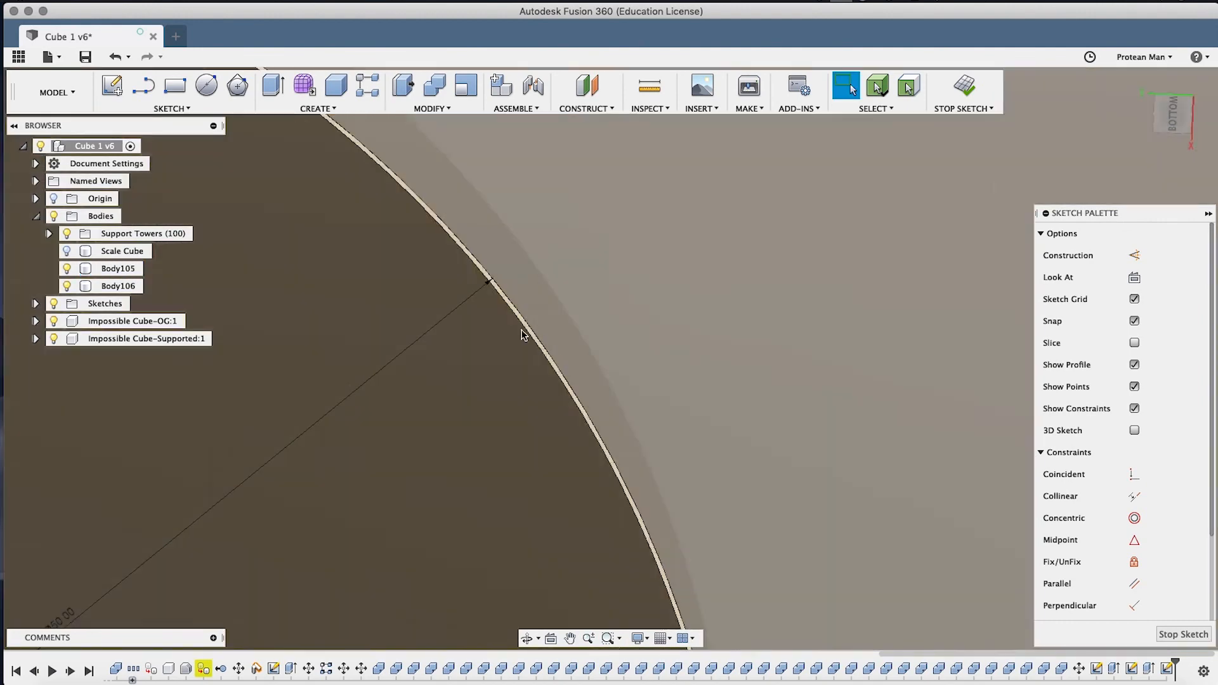
{"action": "middle_click_drag", "start_coordinate": [482, 299], "coordinate": [555, 362]}
{"action": "scroll", "coordinate": [520, 299], "scroll_direction": "up", "scroll_amount": 4}
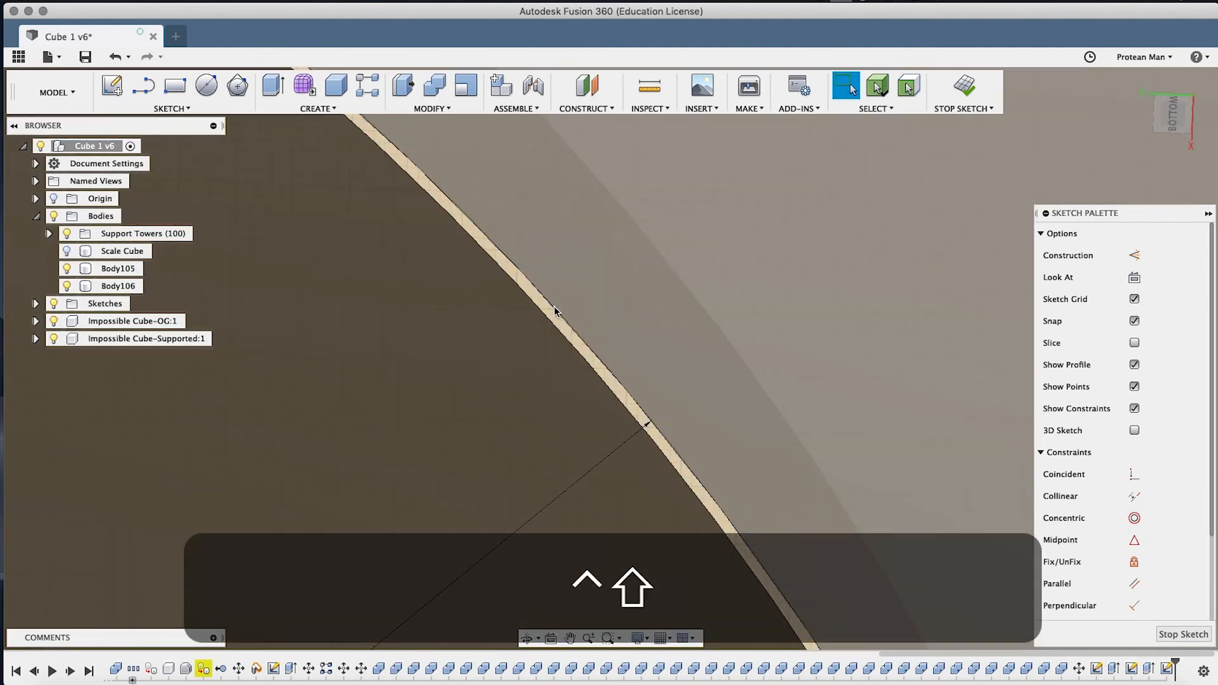
{"action": "mouse_move", "coordinate": [553, 301]}
{"action": "middle_mouse_down", "text": "ctrl+shift"}
{"action": "mouse_move", "coordinate": [533, 215]}
{"action": "mouse_move", "coordinate": [544, 337]}
{"action": "mouse_move", "coordinate": [530, 248]}
{"action": "mouse_move", "coordinate": [544, 324]}
{"action": "mouse_move", "coordinate": [501, 253]}
{"action": "mouse_move", "coordinate": [509, 340]}
{"action": "mouse_move", "coordinate": [507, 260]}
{"action": "mouse_move", "coordinate": [514, 340]}
{"action": "mouse_move", "coordinate": [524, 334]}
{"action": "middle_mouse_up", "text": "ctrl+shift"}
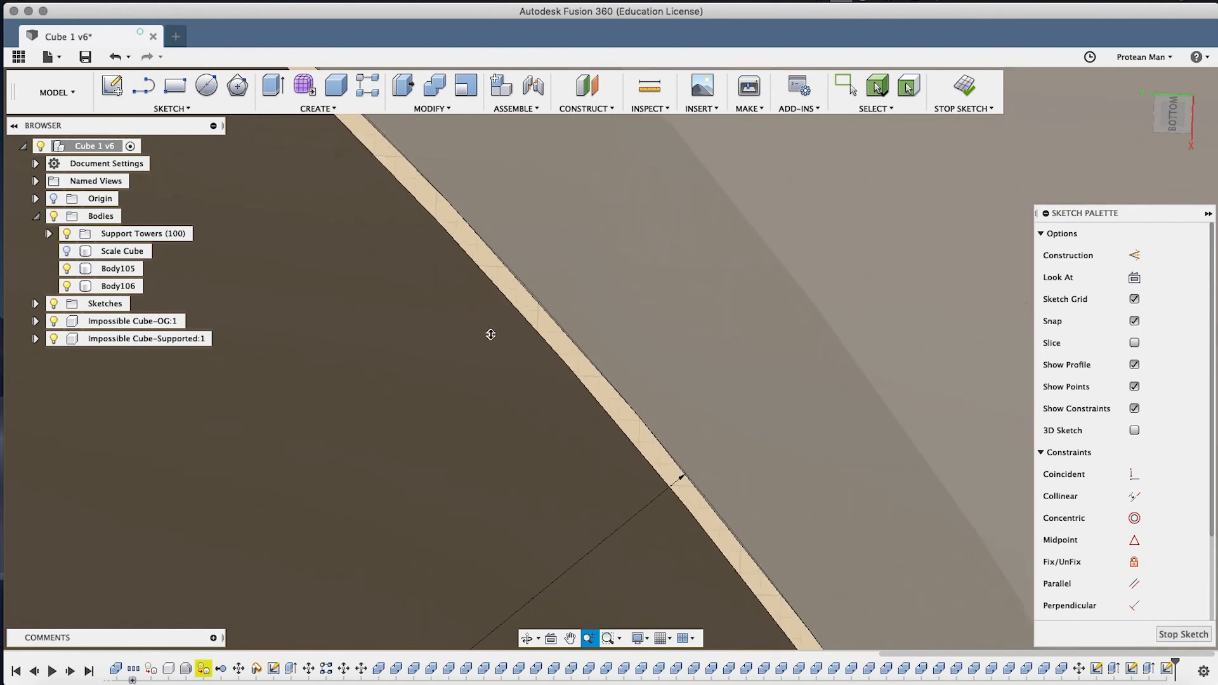
{"action": "mouse_move", "coordinate": [491, 335]}
{"action": "left_mouse_down"}
{"action": "mouse_move", "coordinate": [517, 332]}
{"action": "mouse_move", "coordinate": [546, 269]}
{"action": "mouse_move", "coordinate": [545, 378]}
{"action": "left_mouse_up"}
{"action": "key", "text": "Escape"}
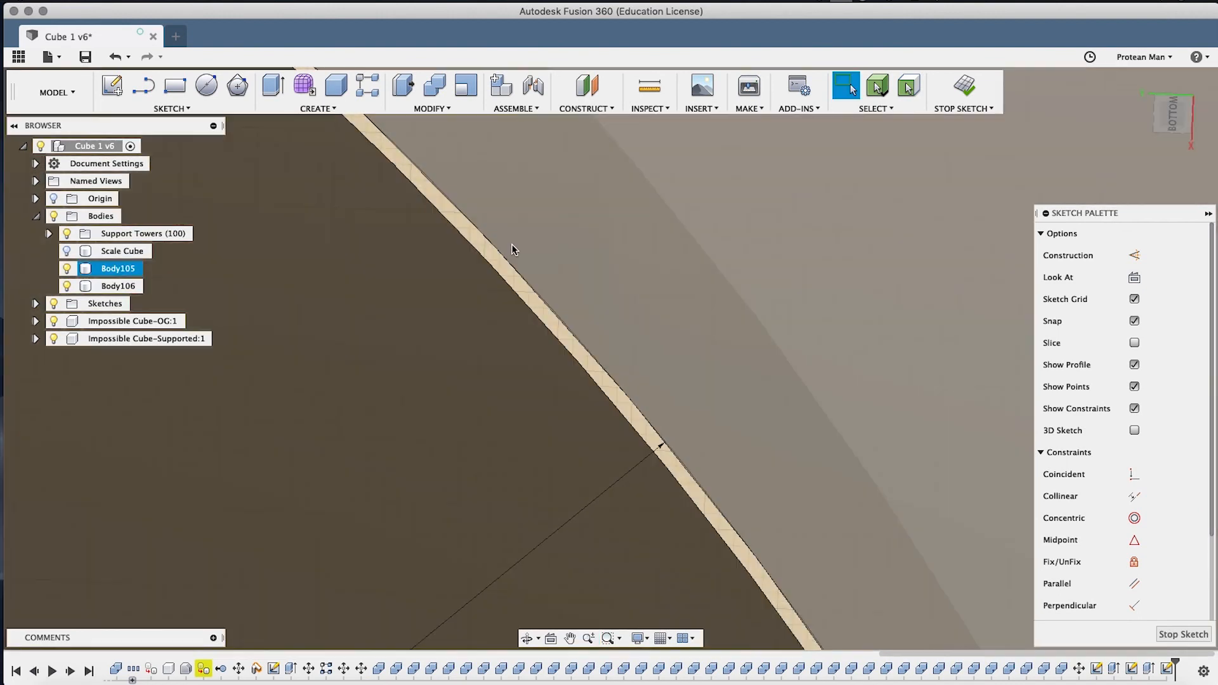
Start extruding the 50 mm circle upward into the cube with the operation set to New Body.
{"action": "key", "text": "q"}
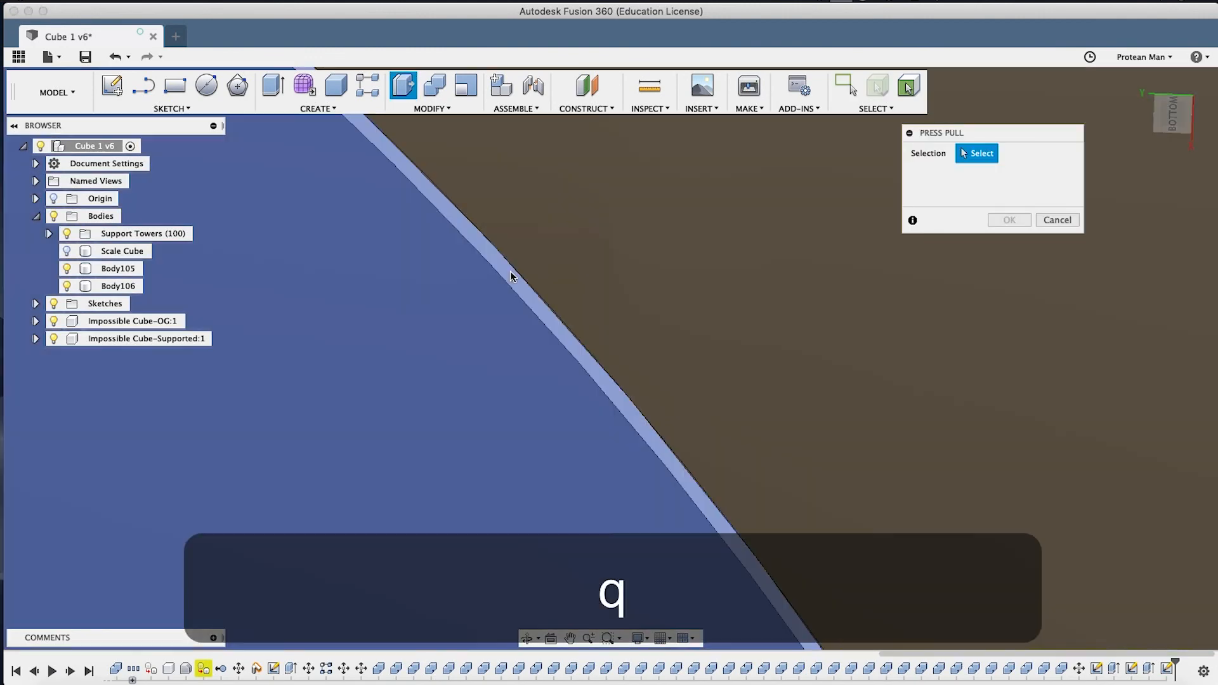
{"action": "left_click", "coordinate": [509, 278]}
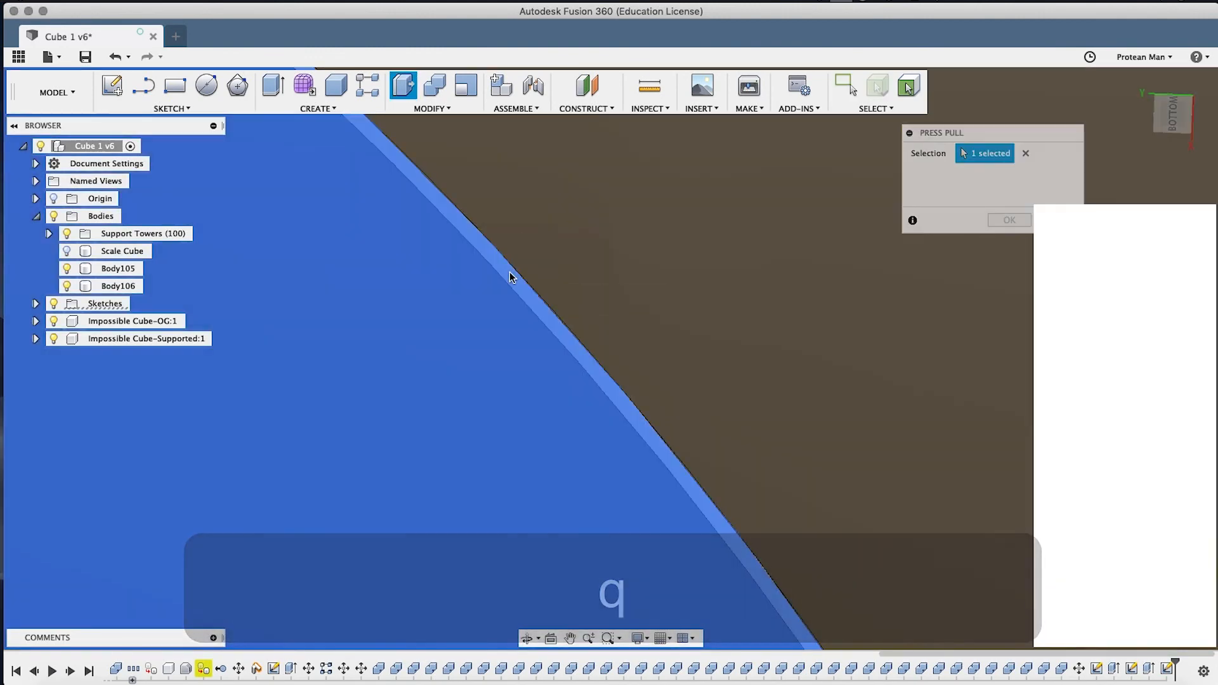
{"action": "scroll", "coordinate": [491, 352], "scroll_direction": "down", "scroll_amount": 4}
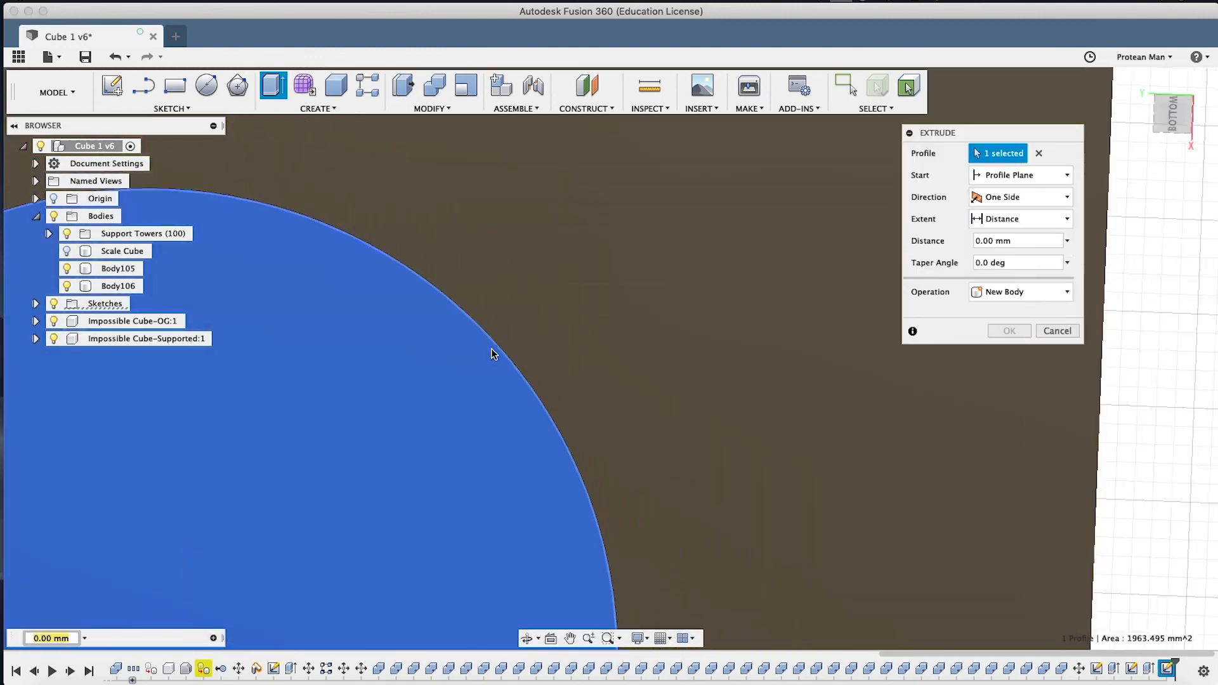
{"action": "middle_click_drag", "start_coordinate": [415, 395], "coordinate": [874, 257]}
{"action": "scroll", "coordinate": [650, 330], "scroll_direction": "down", "scroll_amount": 5}
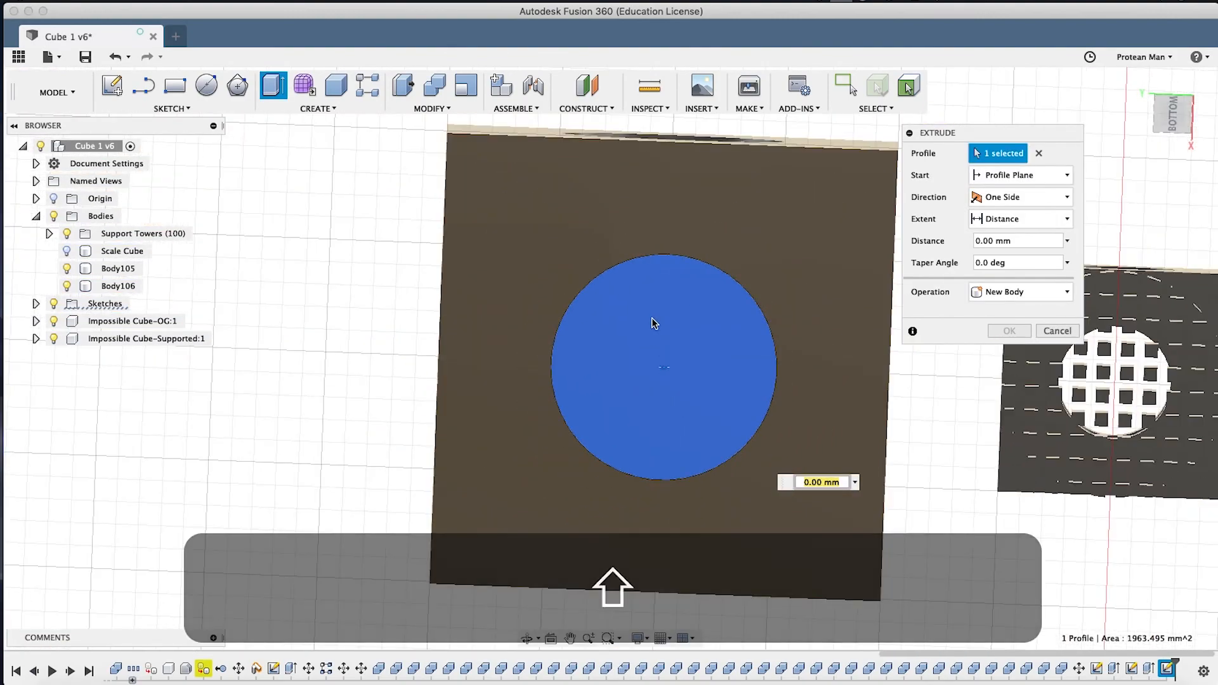
{"action": "middle_click_drag", "start_coordinate": [652, 326], "coordinate": [670, 475], "text": "shift"}
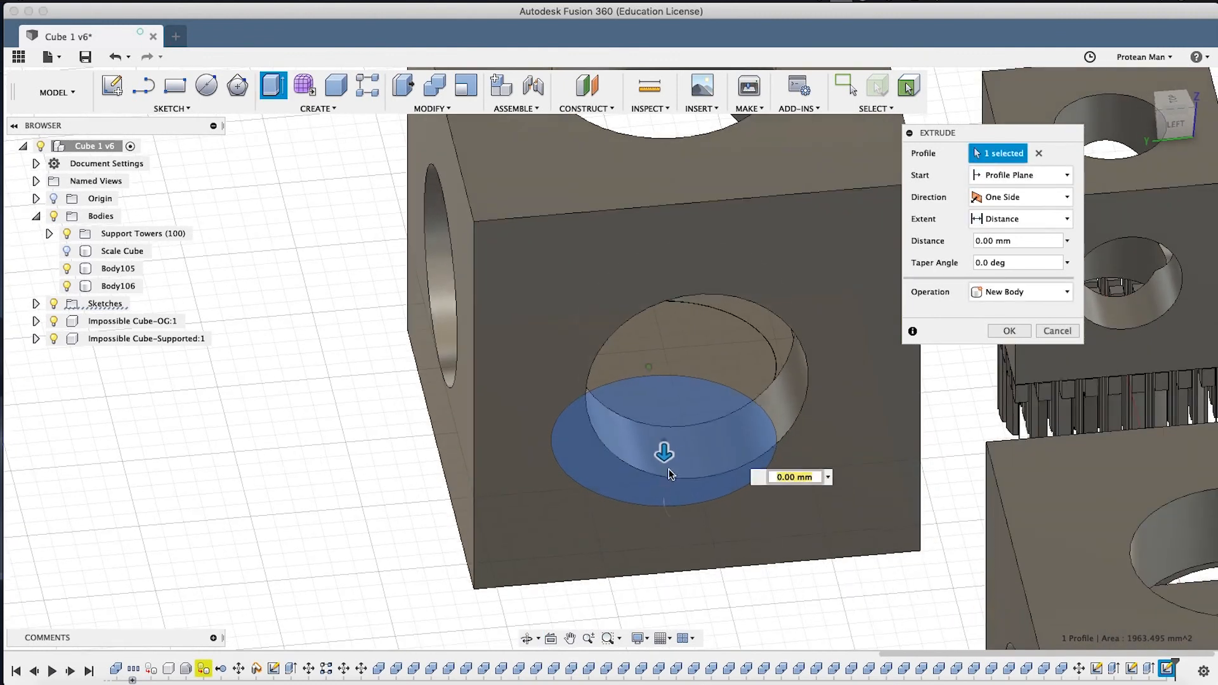
{"action": "left_click_drag", "start_coordinate": [671, 423], "coordinate": [663, 374]}
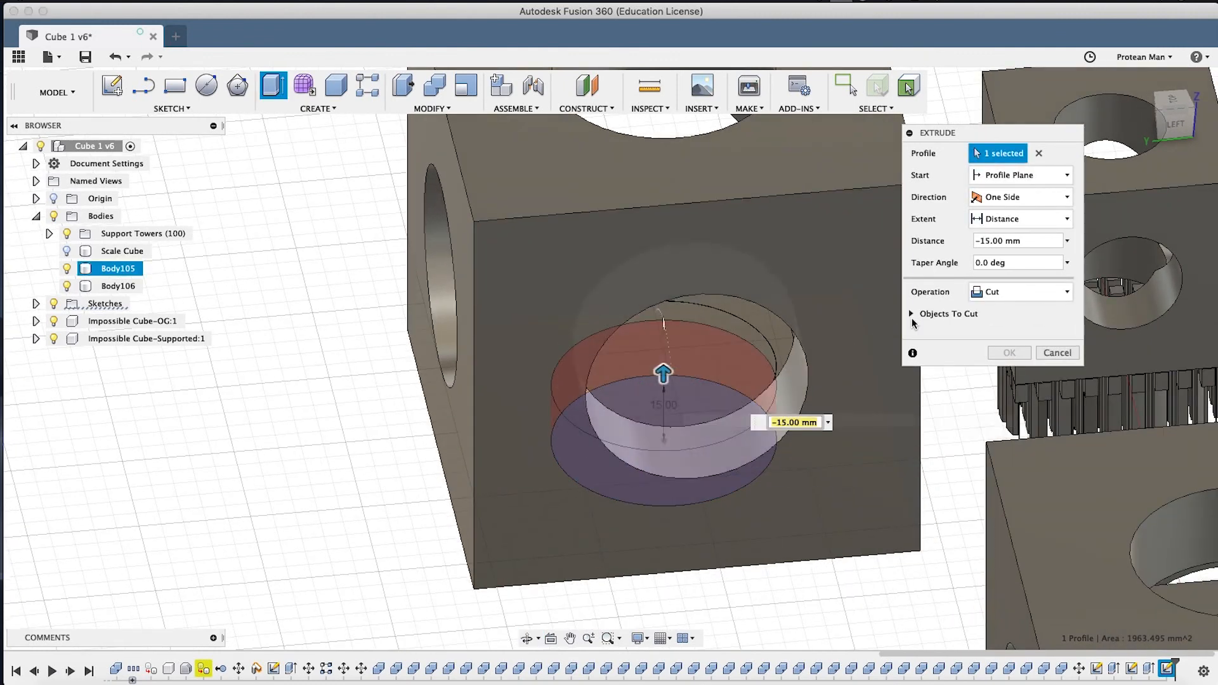
{"action": "left_click", "coordinate": [1021, 292]}
{"action": "left_click", "coordinate": [1002, 358]}
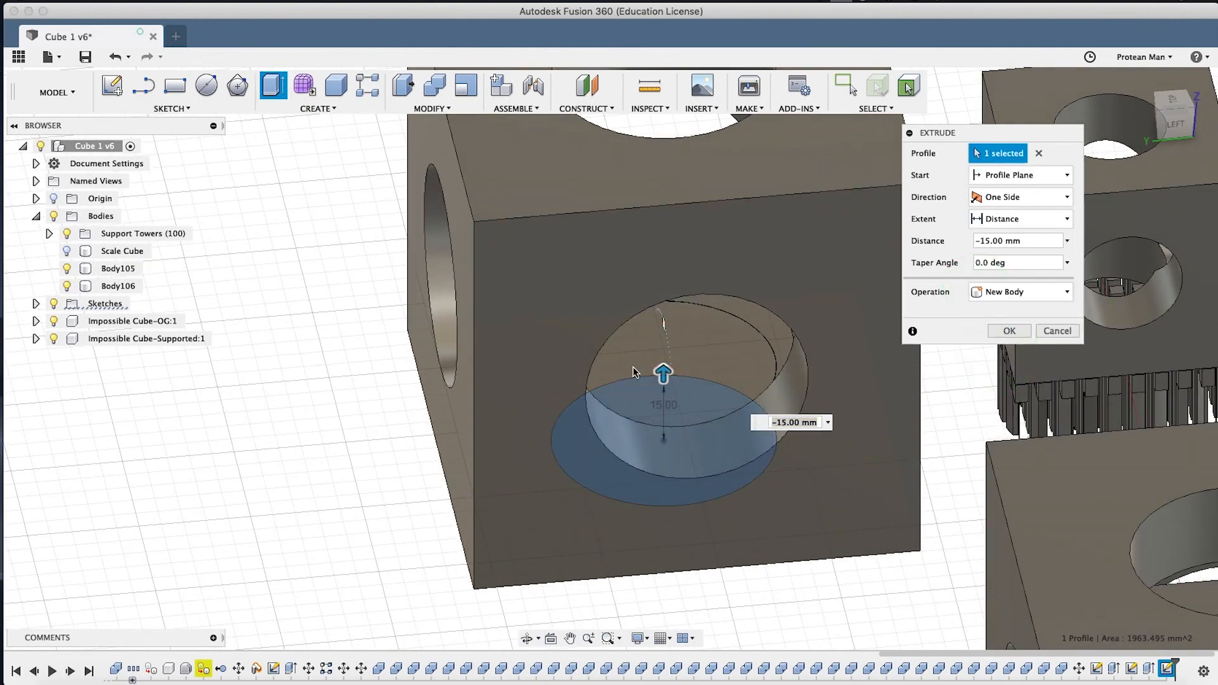
Extend the circle's extrusion to the top of the thin floor layer, at -20.20 mm, and create the body.
{"action": "left_click_drag", "start_coordinate": [661, 374], "coordinate": [664, 417]}
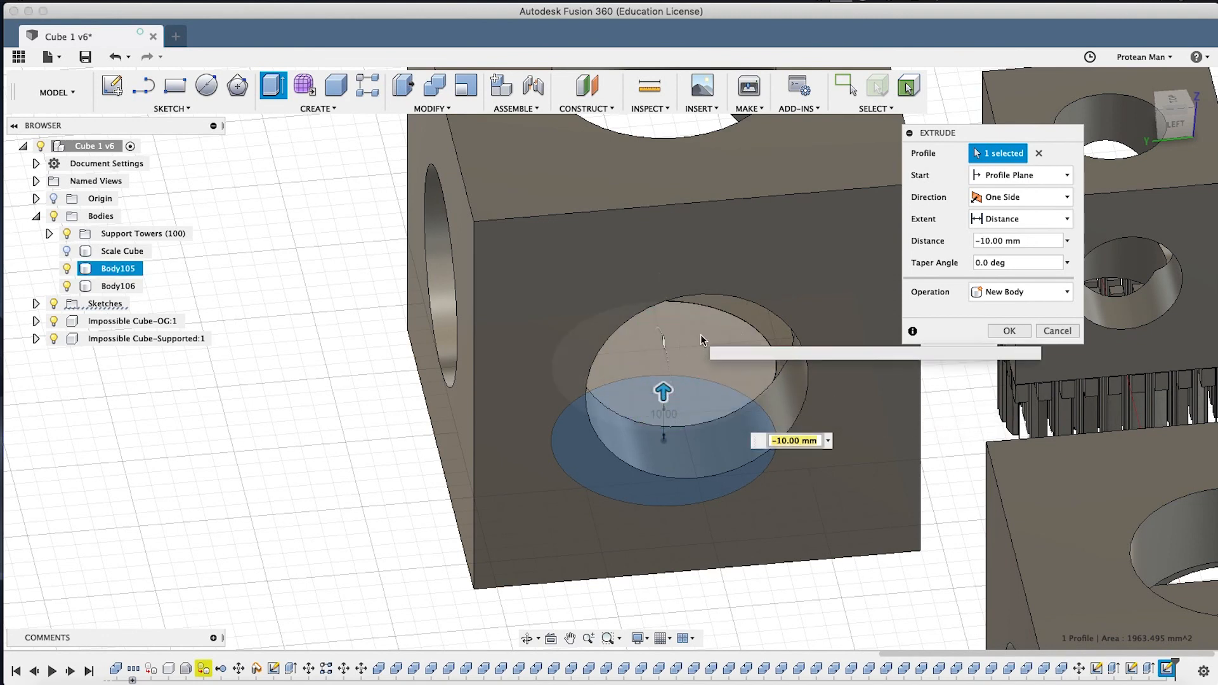
{"action": "middle_click_drag", "start_coordinate": [700, 335], "coordinate": [742, 295], "text": "shift"}
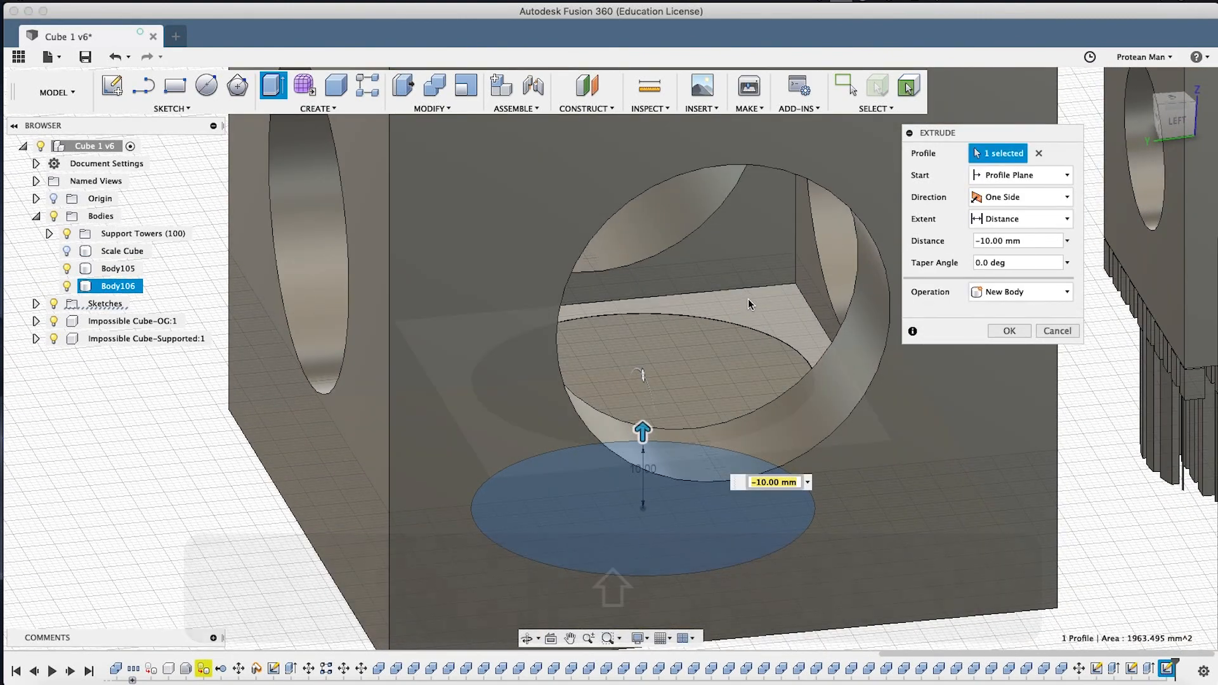
{"action": "left_click", "coordinate": [751, 296]}
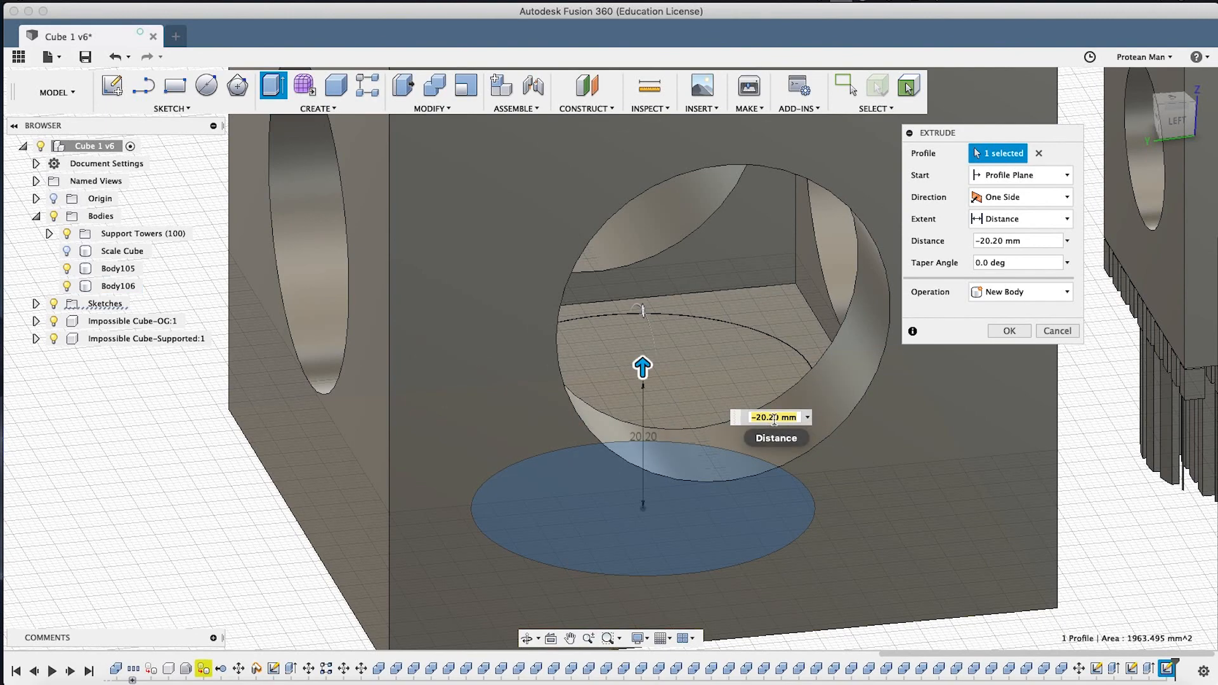
{"action": "left_click", "coordinate": [1014, 333]}
{"action": "scroll", "coordinate": [568, 475], "scroll_direction": "up", "scroll_amount": 3}
{"action": "key", "text": "shift"}
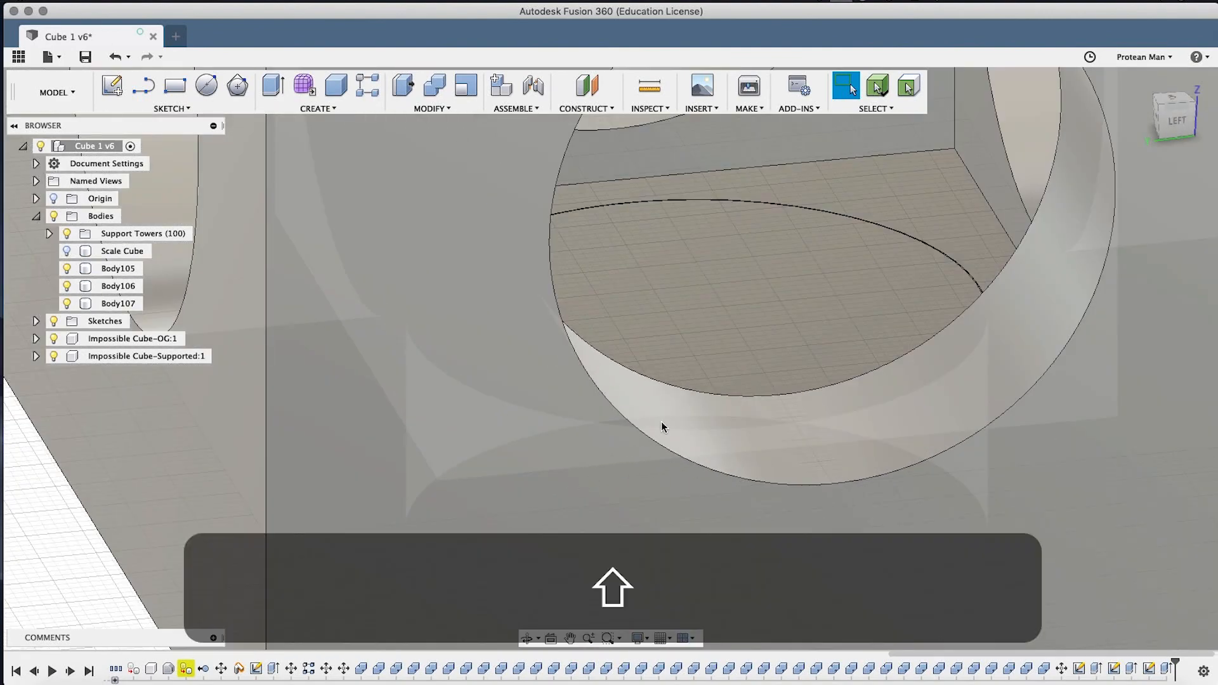
{"action": "middle_click_drag", "start_coordinate": [661, 427], "coordinate": [619, 314], "text": "shift"}
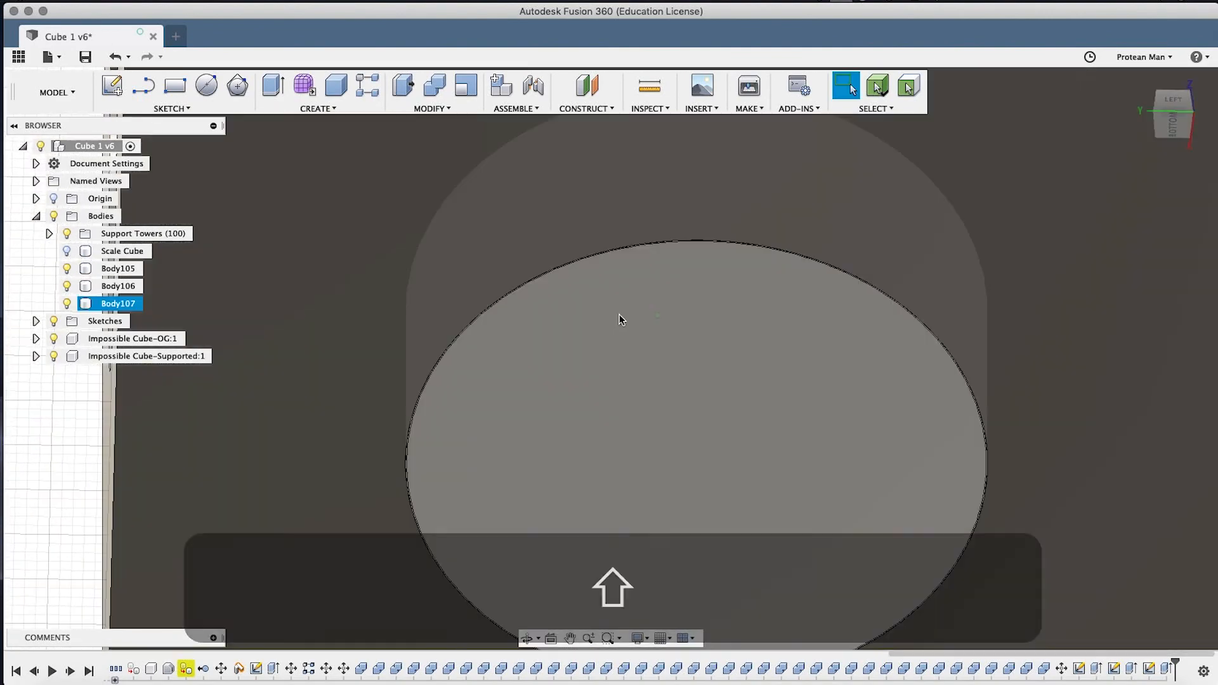
Examine the narrow gap between the new 50 mm cylinder and the smaller circular body inside it on the cube's bottom.
{"action": "scroll", "coordinate": [571, 235], "scroll_direction": "up", "scroll_amount": 5}
{"action": "scroll", "coordinate": [656, 339], "scroll_direction": "down", "scroll_amount": 4}
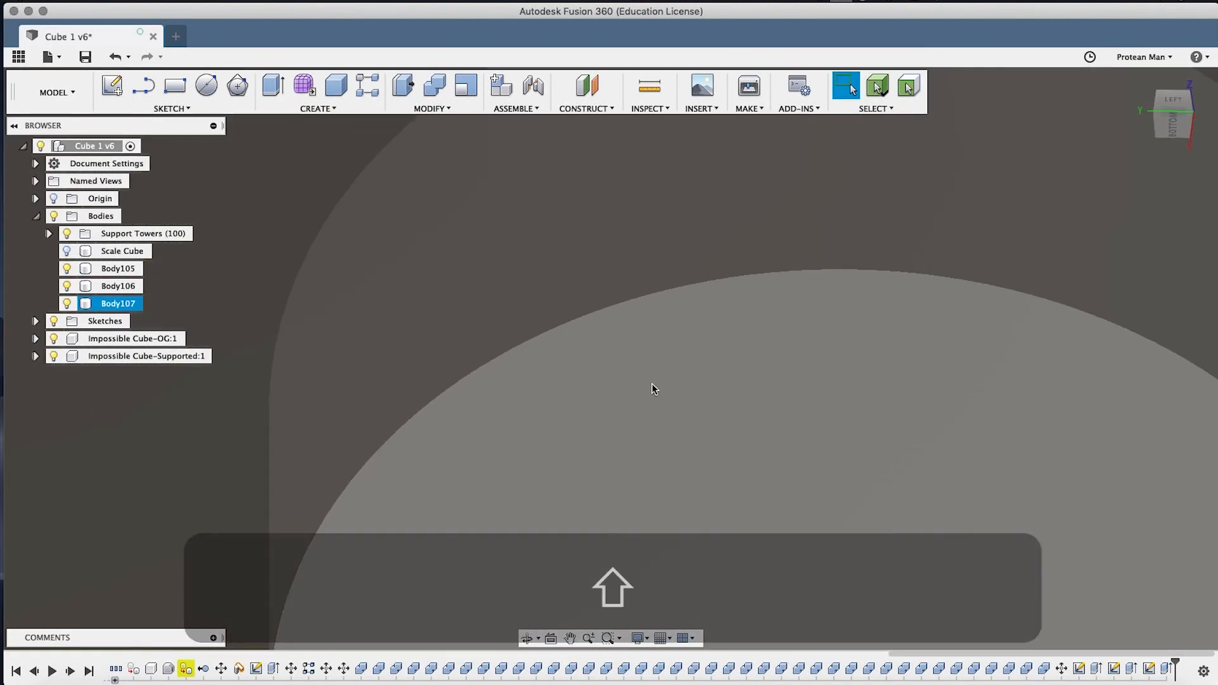
{"action": "middle_click_drag", "start_coordinate": [652, 385], "coordinate": [654, 371], "text": "shift"}
{"action": "scroll", "coordinate": [654, 371], "scroll_direction": "down", "scroll_amount": 3}
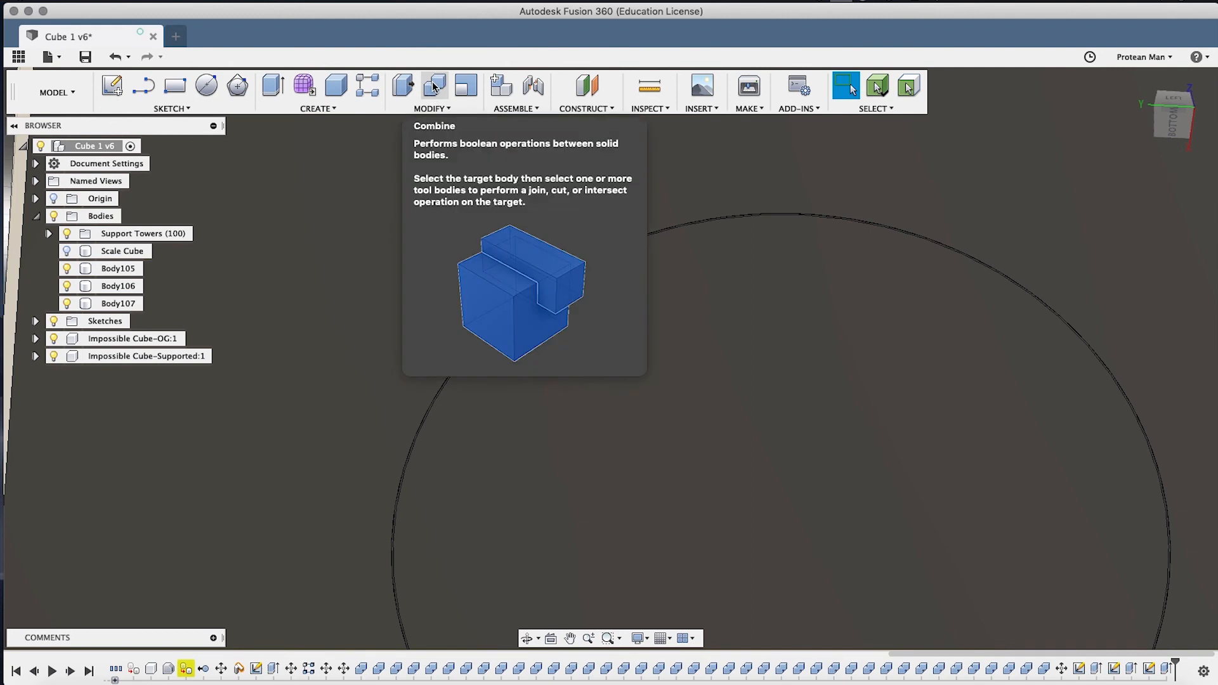
{"action": "left_click", "coordinate": [676, 232]}
{"action": "scroll", "coordinate": [669, 227], "scroll_direction": "up", "scroll_amount": 5}
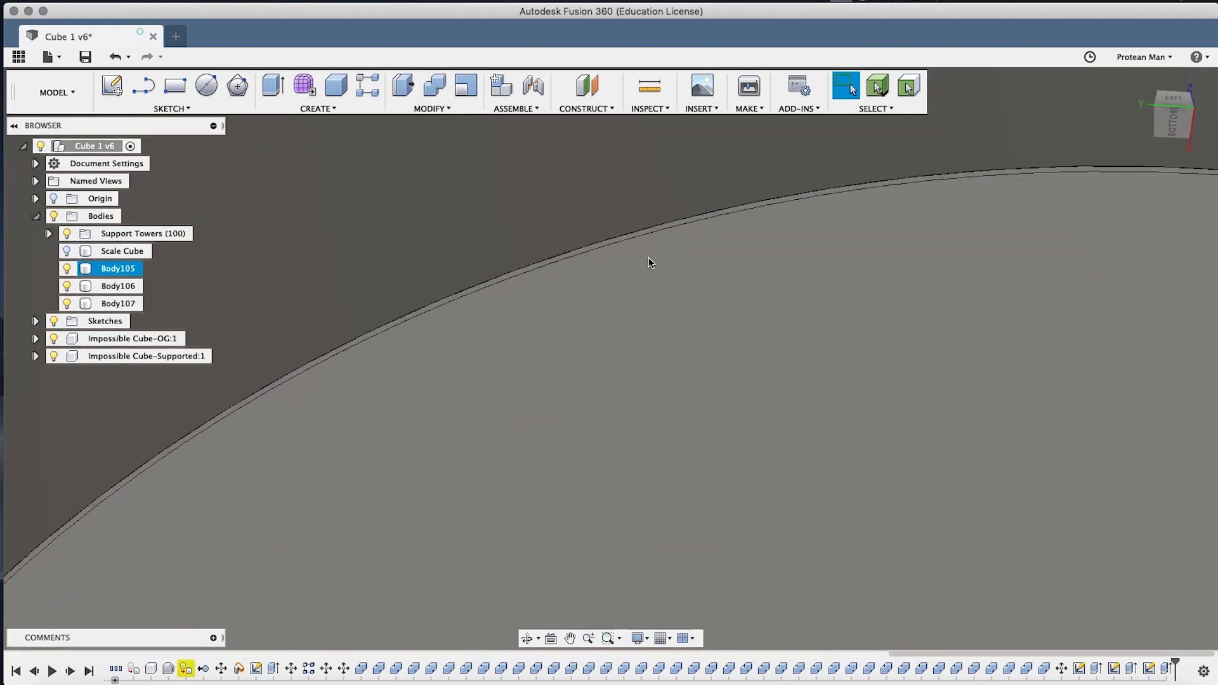
{"action": "scroll", "coordinate": [639, 291], "scroll_direction": "down", "scroll_amount": 5}
{"action": "scroll", "coordinate": [636, 298], "scroll_direction": "up", "scroll_amount": 3}
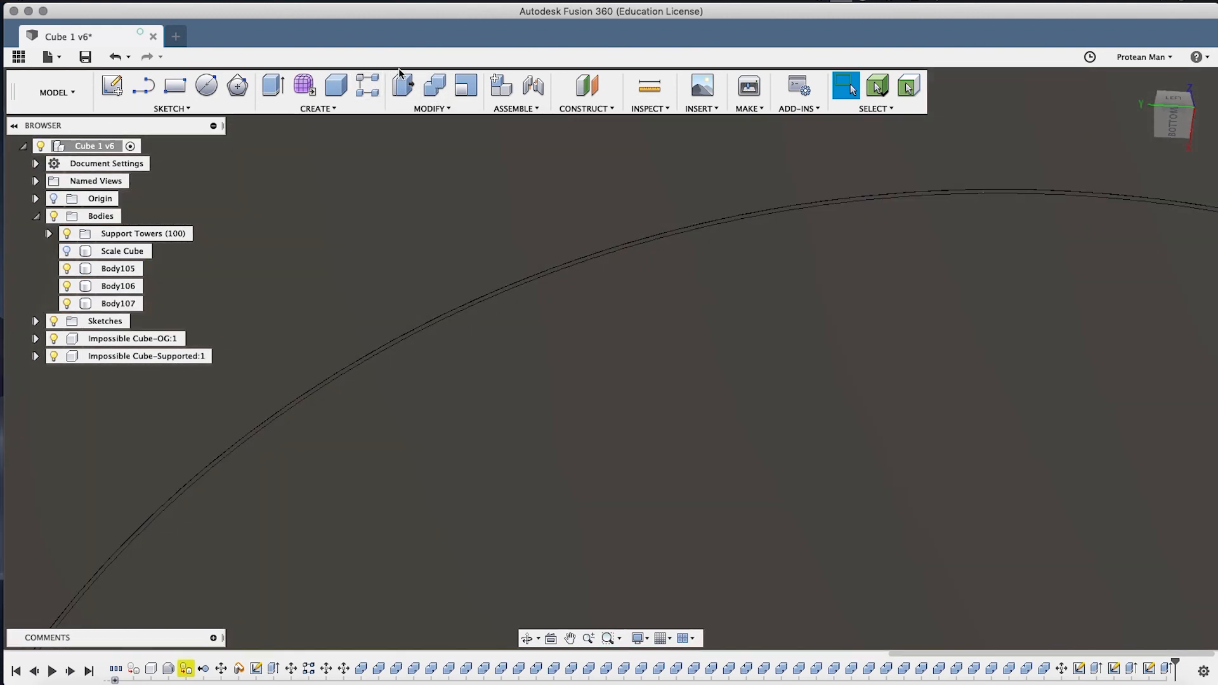
Cut the smaller circular body out of the 50 mm cylinder with Combine, with Keep Tools off, leaving a thin ring.
{"action": "left_click", "coordinate": [436, 92]}
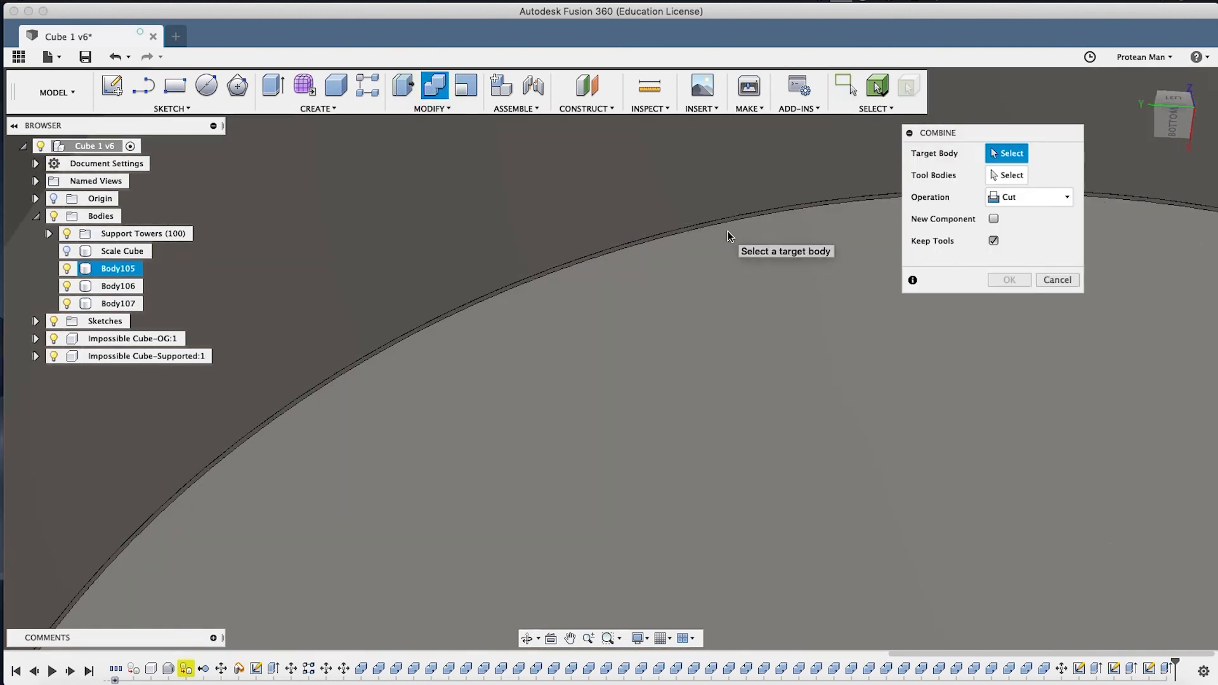
{"action": "scroll", "coordinate": [728, 222], "scroll_direction": "up", "scroll_amount": 3}
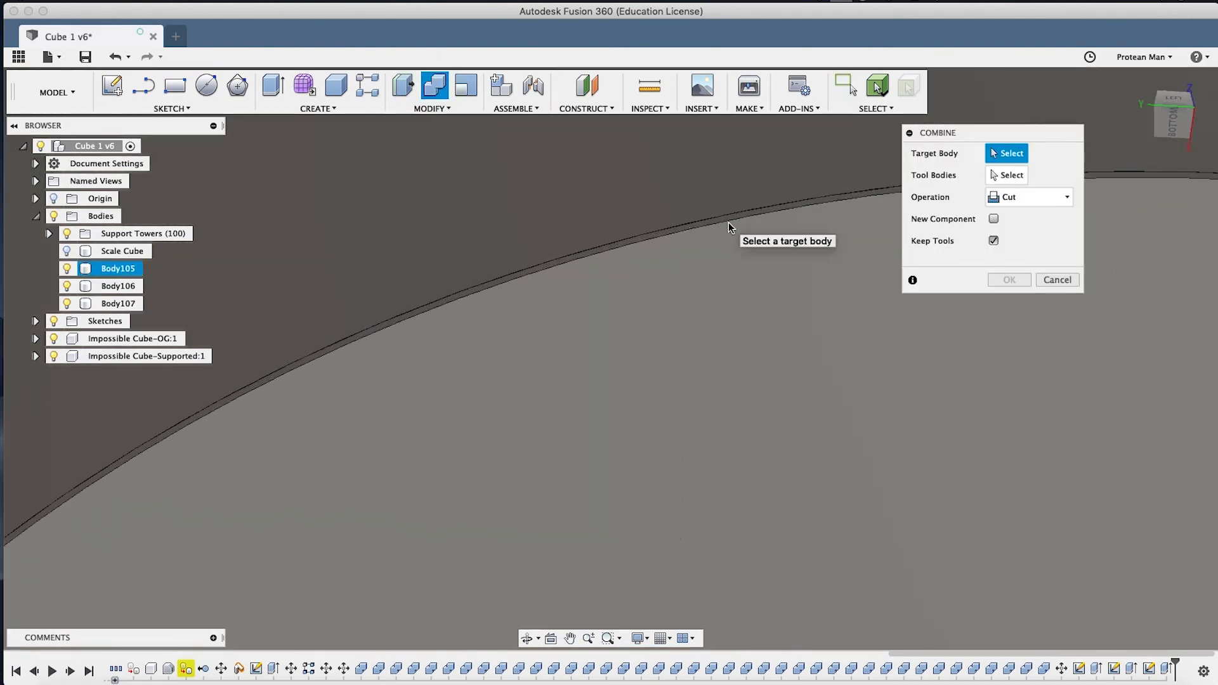
{"action": "scroll", "coordinate": [728, 210], "scroll_direction": "down", "scroll_amount": 6}
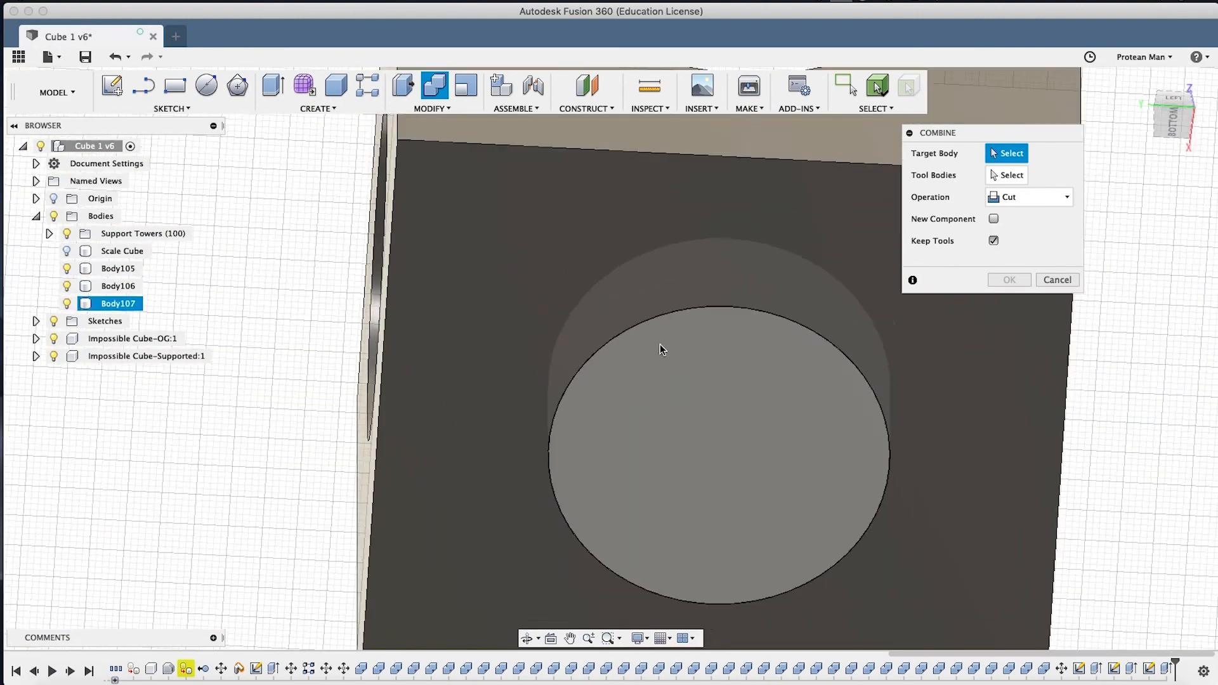
{"action": "scroll", "coordinate": [660, 345], "scroll_direction": "down", "scroll_amount": 3}
{"action": "middle_click_drag", "start_coordinate": [646, 430], "coordinate": [574, 351]}
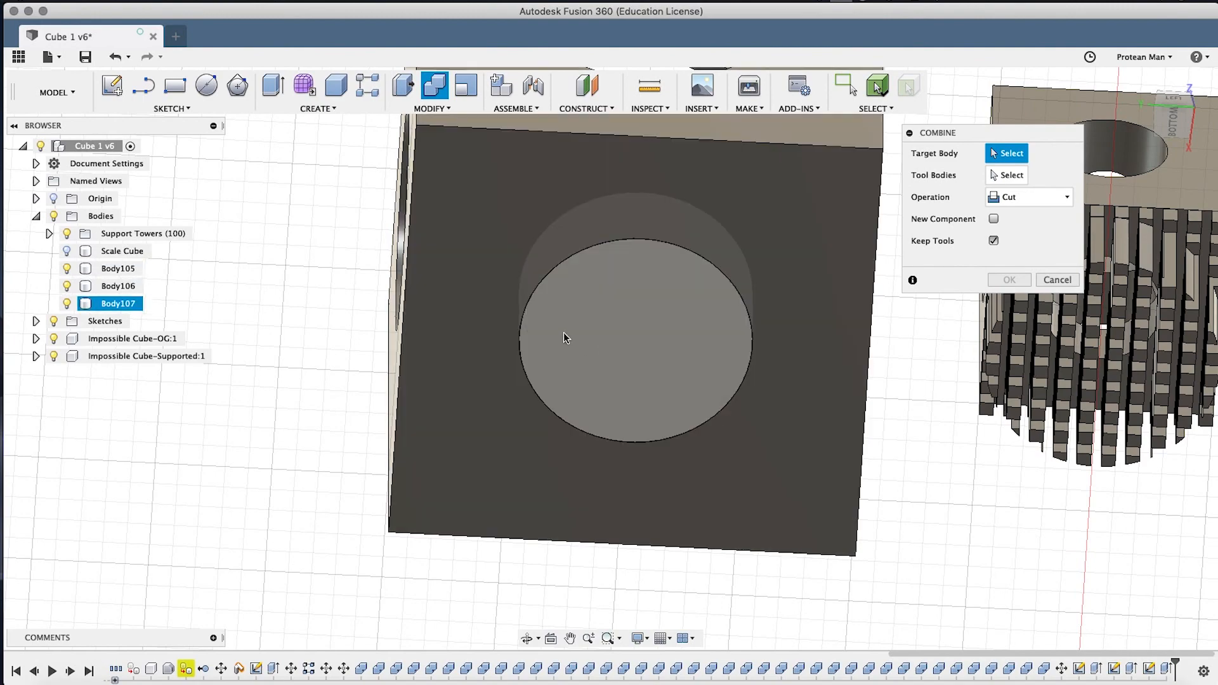
{"action": "scroll", "coordinate": [524, 303], "scroll_direction": "up", "scroll_amount": 8}
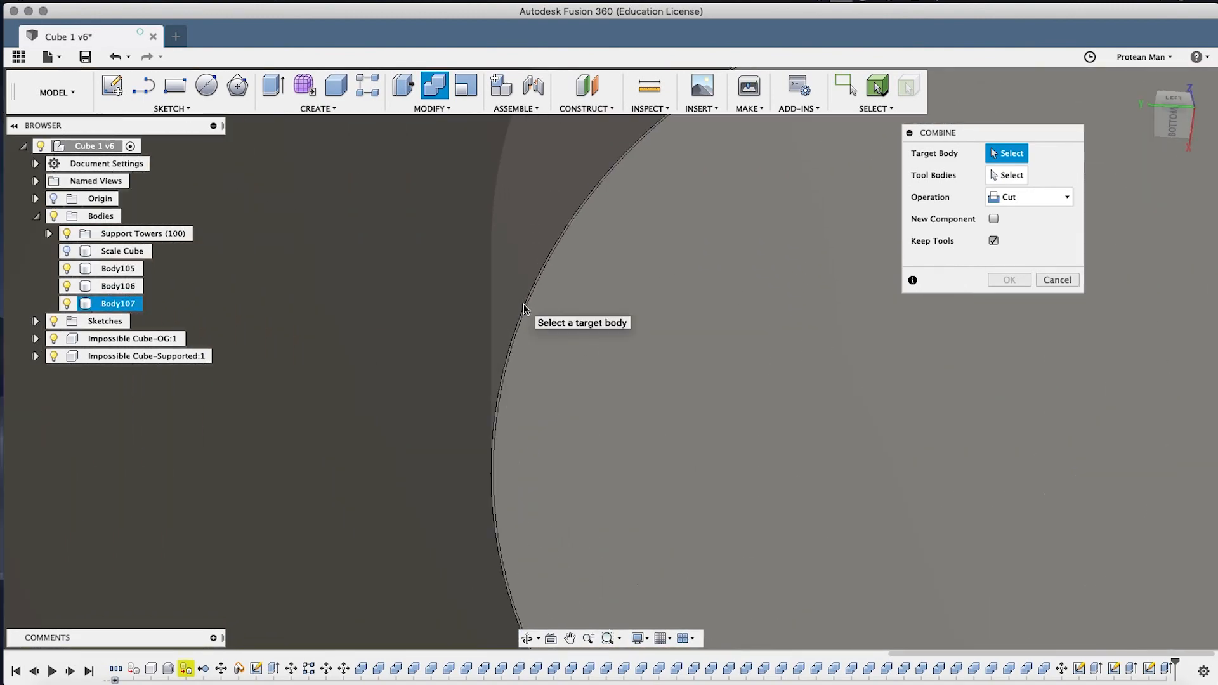
{"action": "scroll", "coordinate": [527, 305], "scroll_direction": "up", "scroll_amount": 6}
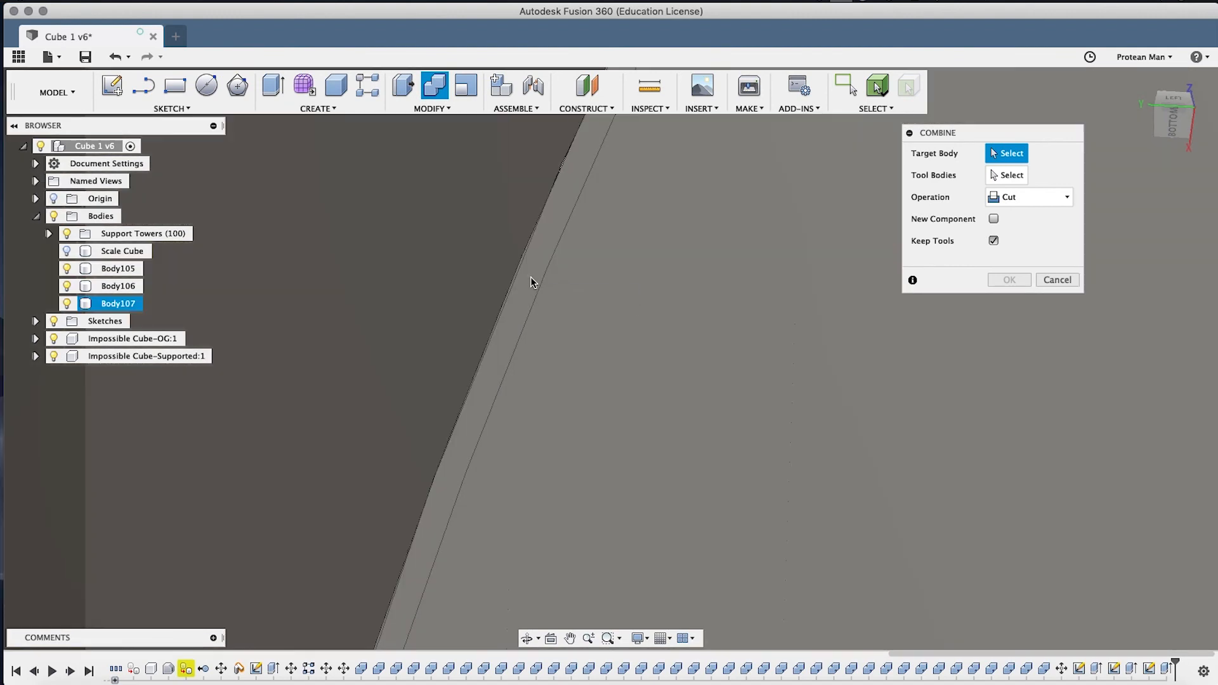
{"action": "left_click", "coordinate": [530, 277]}
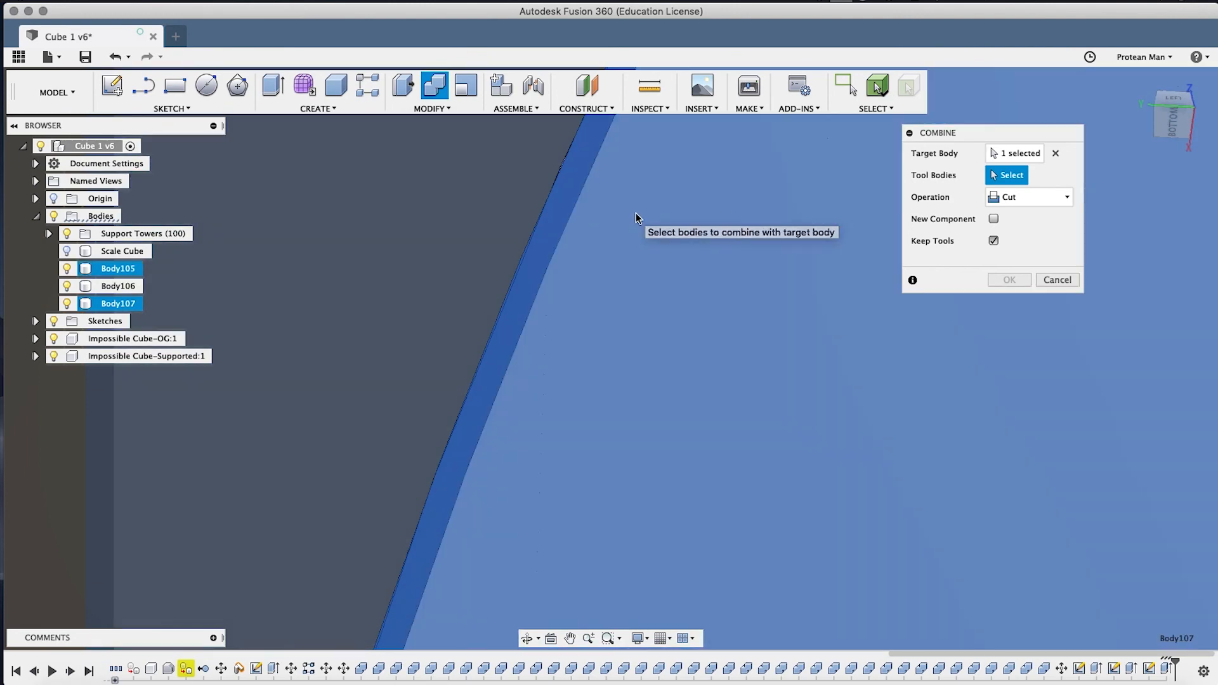
{"action": "left_click", "coordinate": [636, 214]}
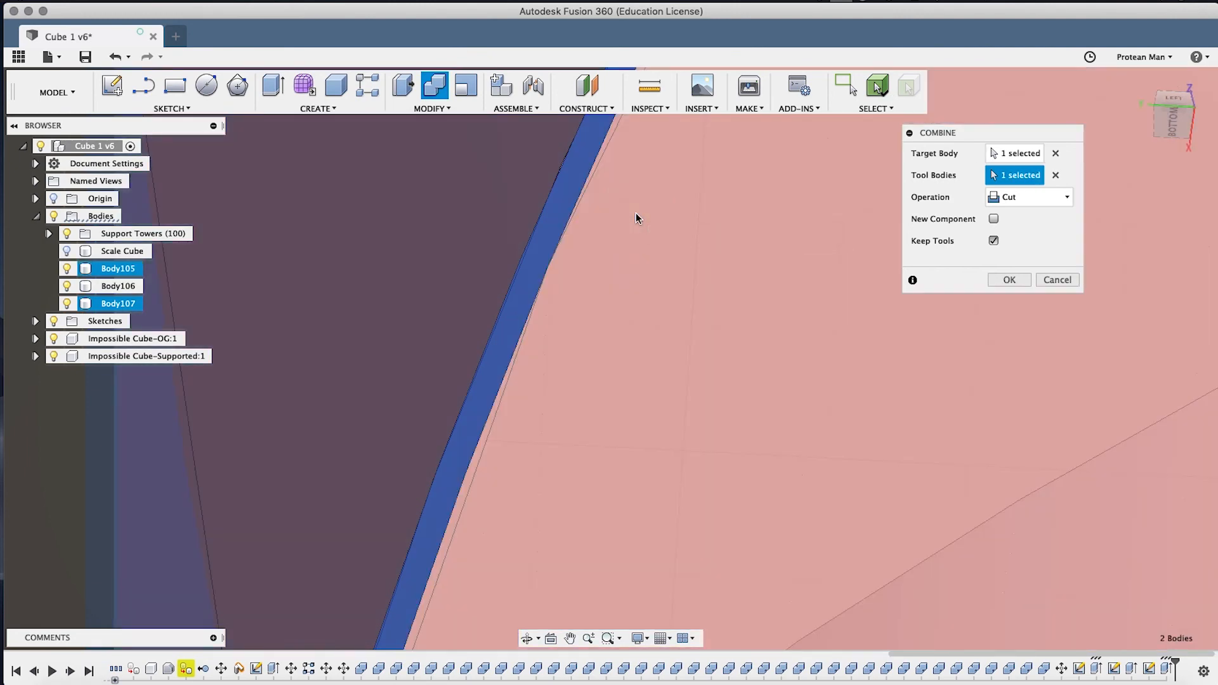
{"action": "scroll", "coordinate": [752, 234], "scroll_direction": "down", "scroll_amount": 6}
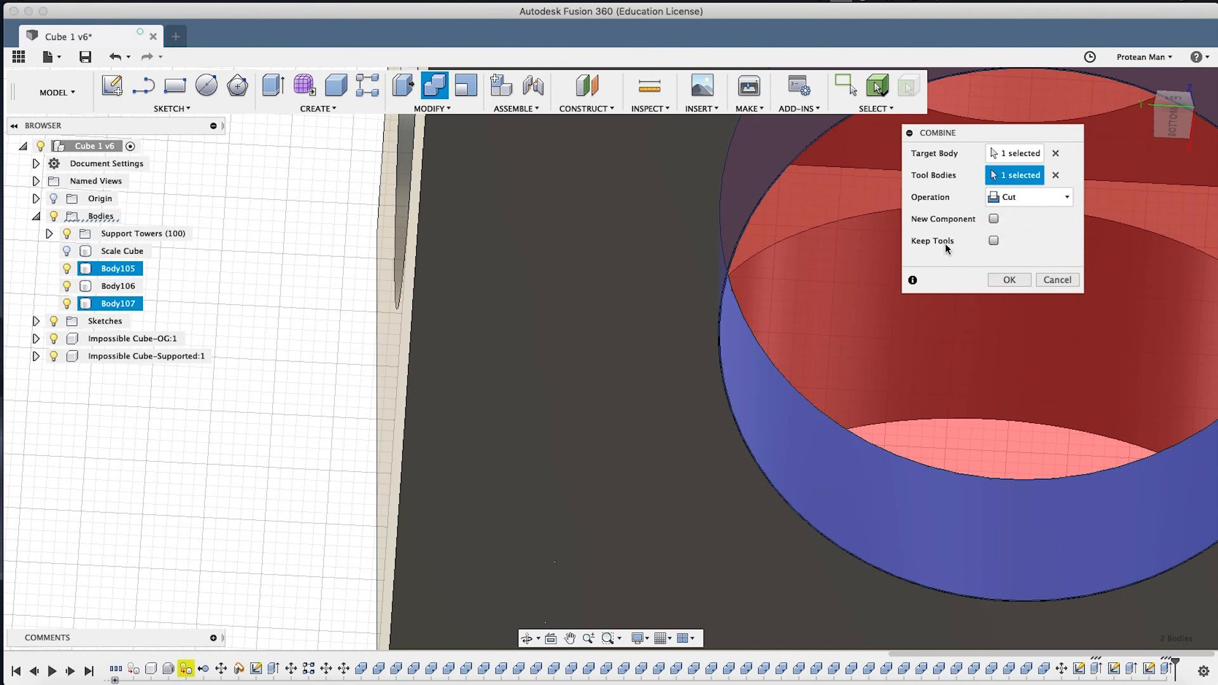
{"action": "middle_click_drag", "start_coordinate": [853, 255], "coordinate": [585, 264]}
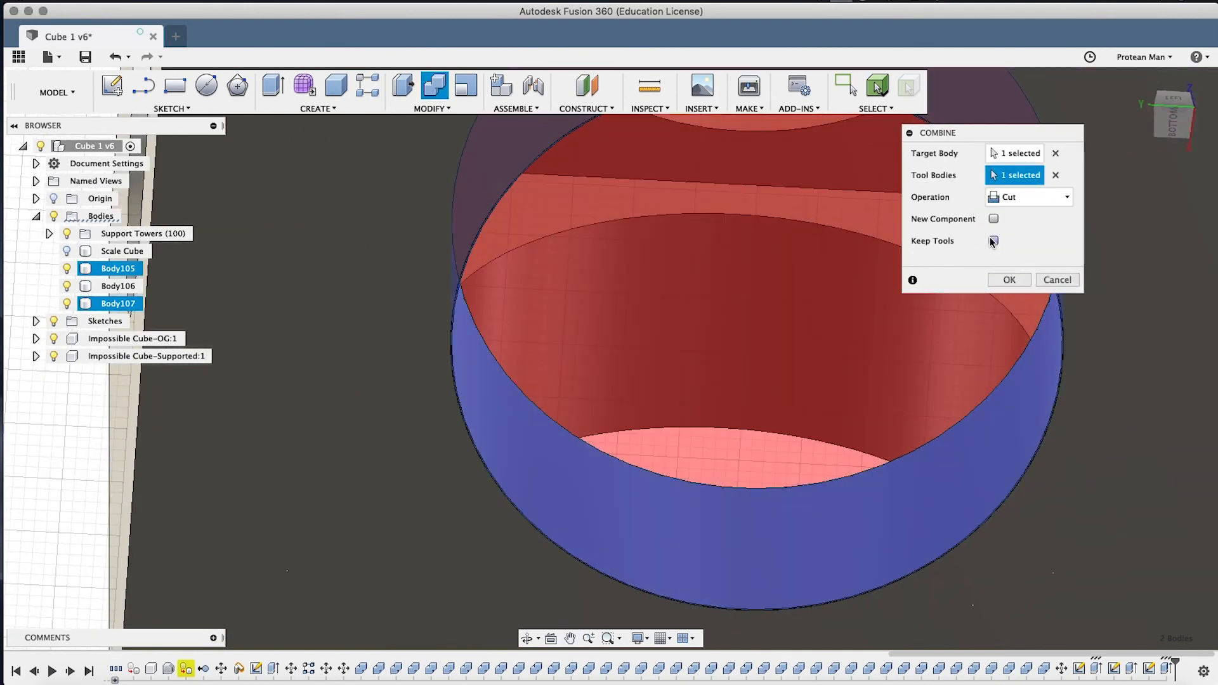
{"action": "left_click", "coordinate": [1009, 281]}
Measure the distance between the outer and inner circular edges of the thin ring on the cube's bottom.
{"action": "scroll", "coordinate": [603, 371], "scroll_direction": "down", "scroll_amount": 3}
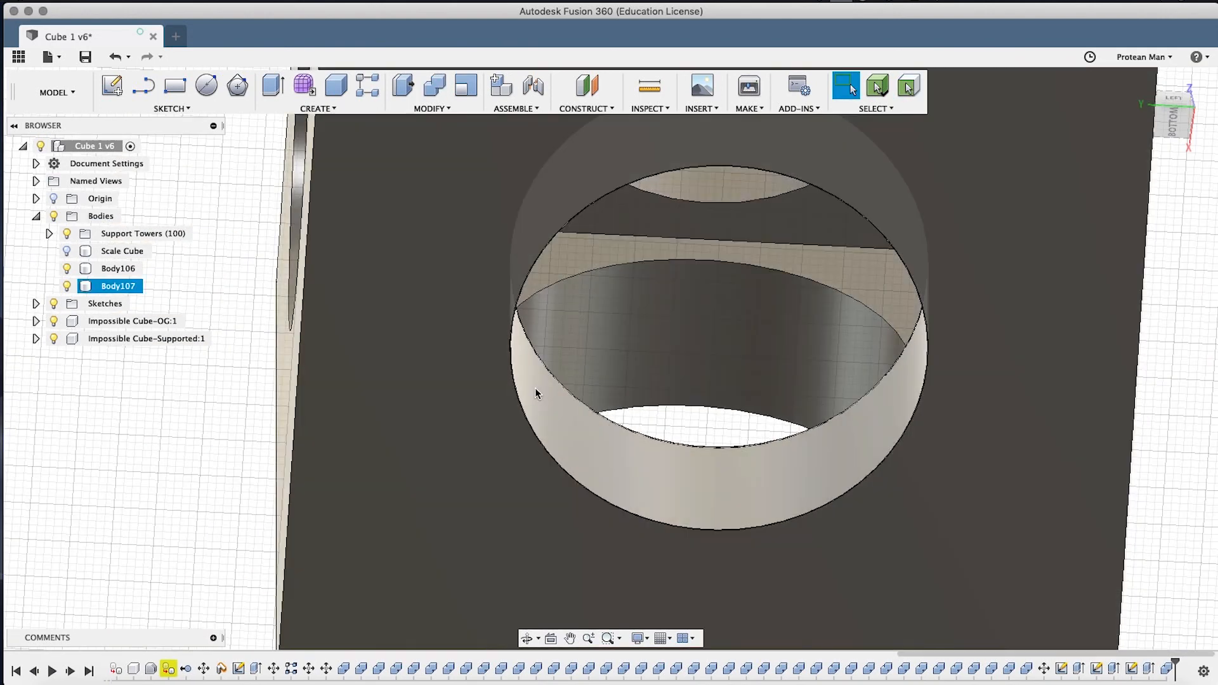
{"action": "left_click", "coordinate": [535, 387]}
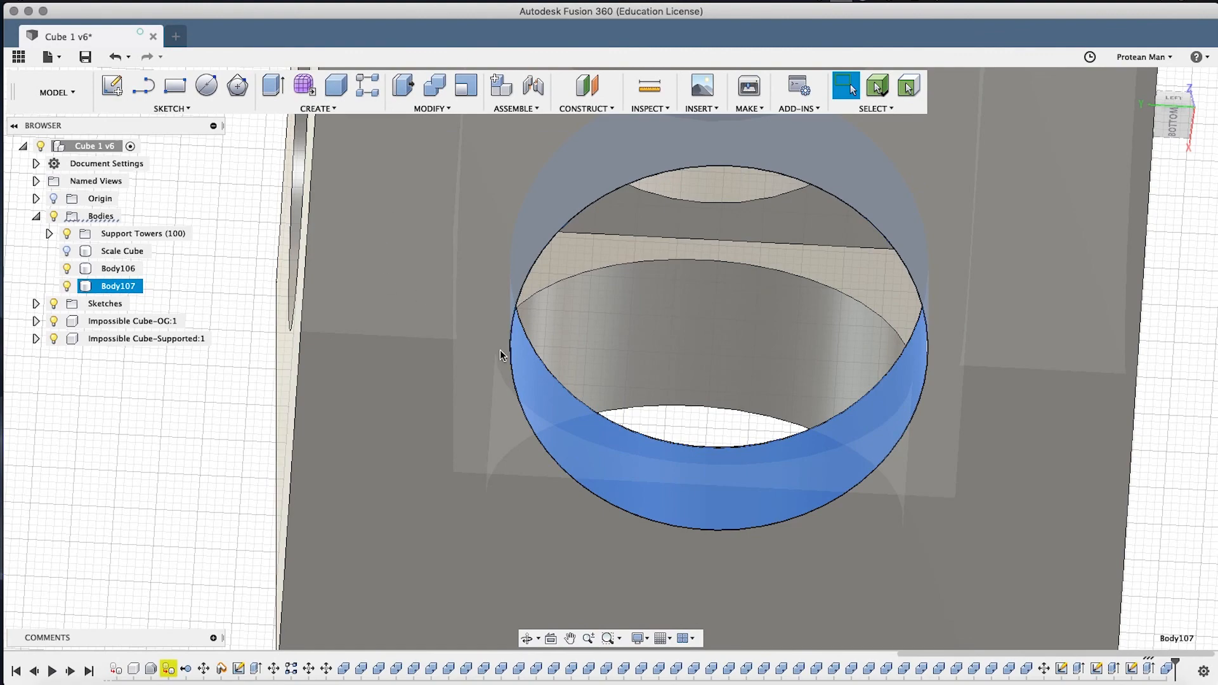
{"action": "scroll", "coordinate": [511, 339], "scroll_direction": "up", "scroll_amount": 10}
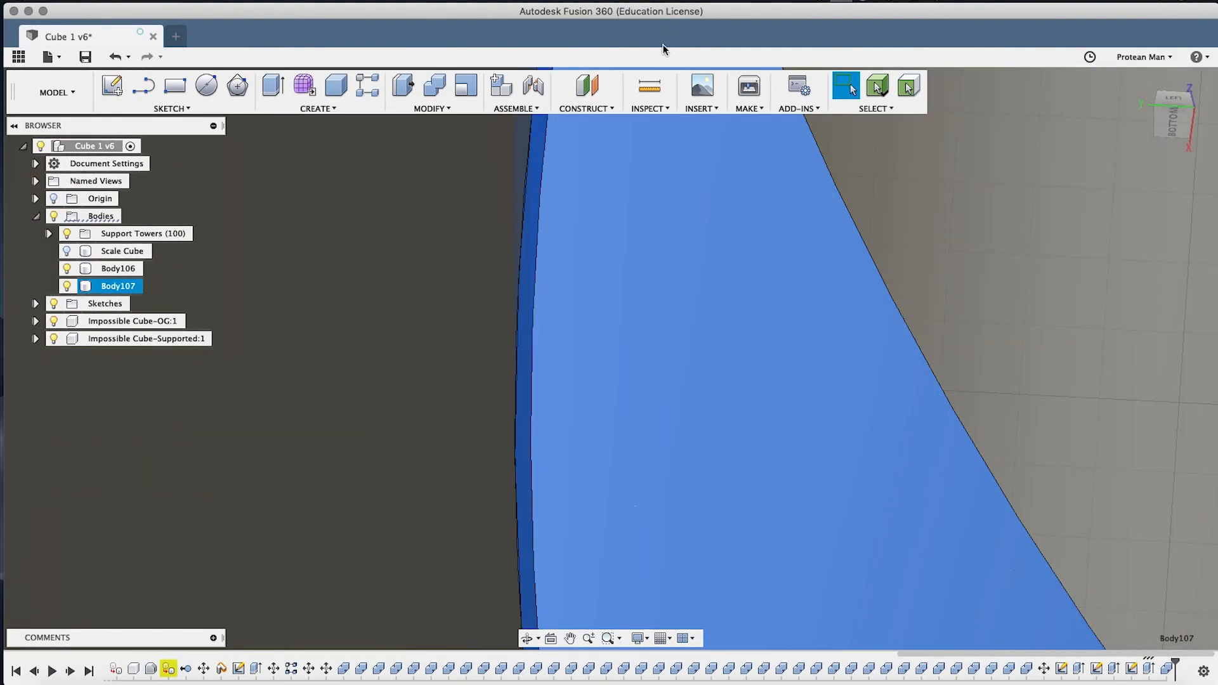
{"action": "left_click", "coordinate": [653, 86]}
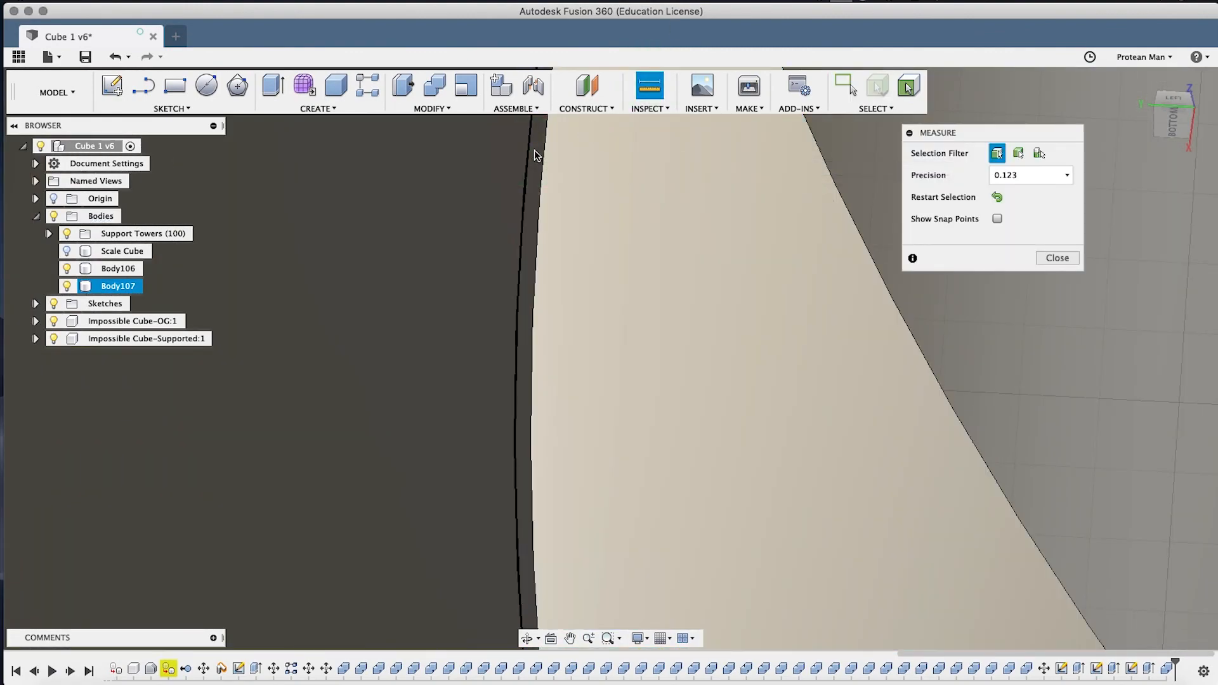
{"action": "left_click", "coordinate": [544, 151]}
{"action": "left_click", "coordinate": [542, 153]}
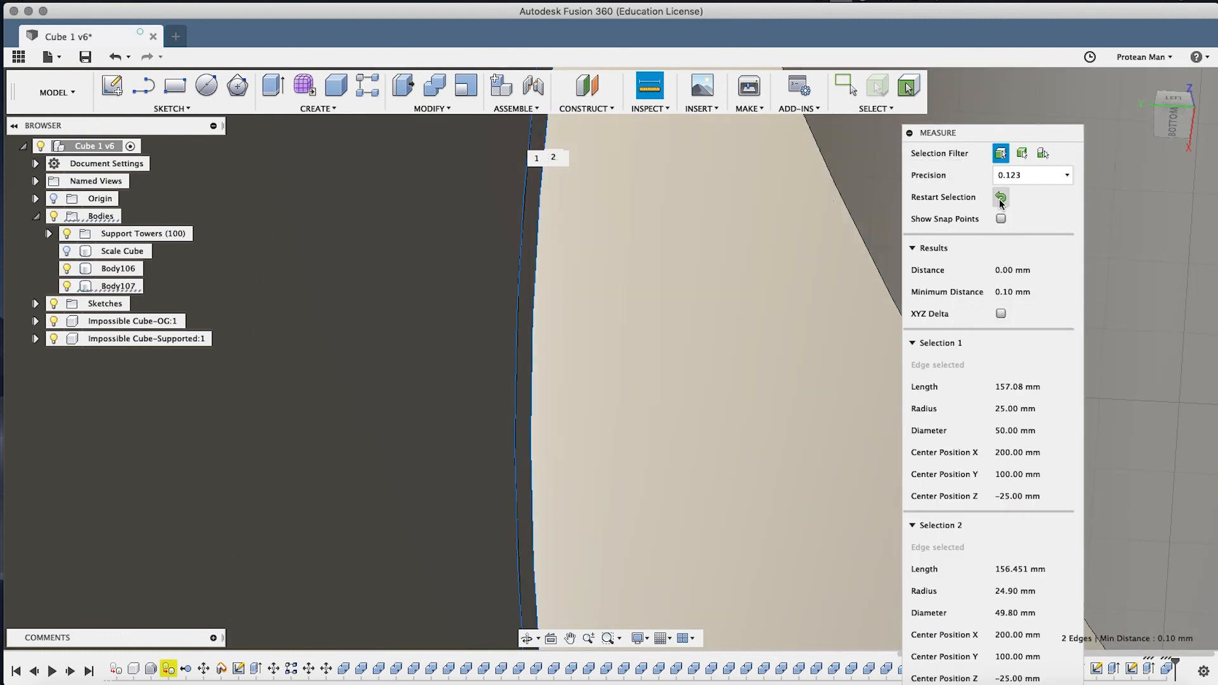
Restart the measurement and check the ring's wall thickness again between its outer and inner edges from a closer view.
{"action": "scroll", "coordinate": [518, 222], "scroll_direction": "up", "scroll_amount": 6}
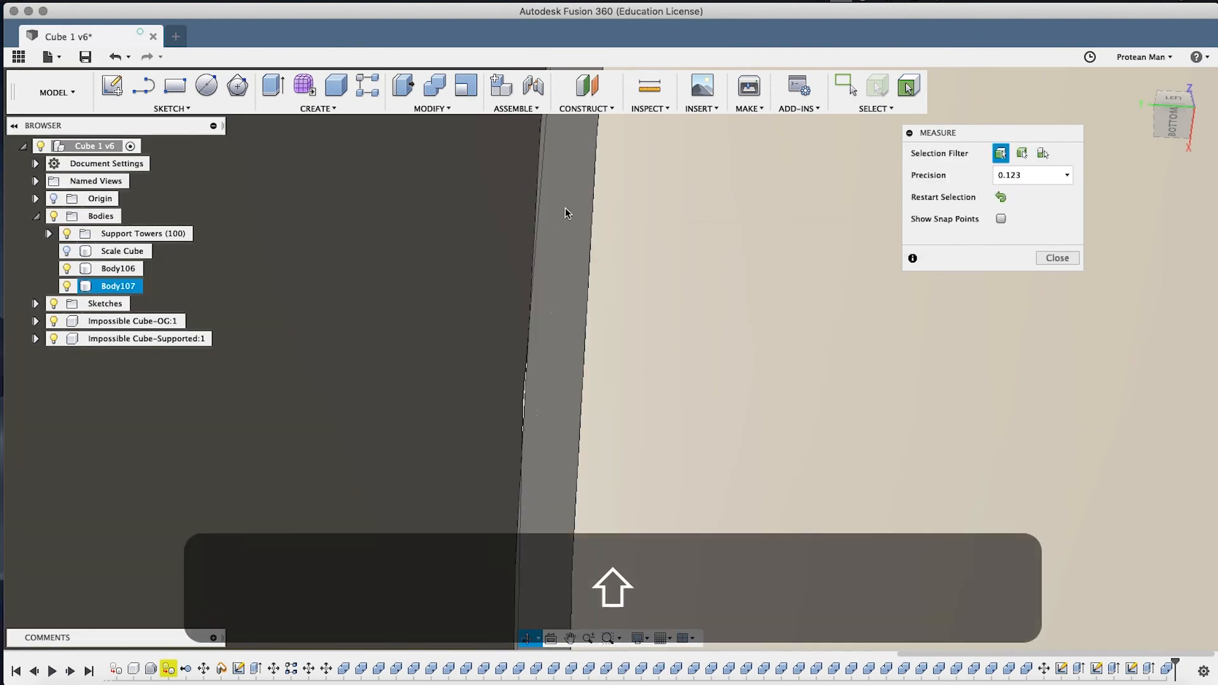
{"action": "middle_click_drag", "start_coordinate": [566, 209], "coordinate": [573, 206], "text": "shift"}
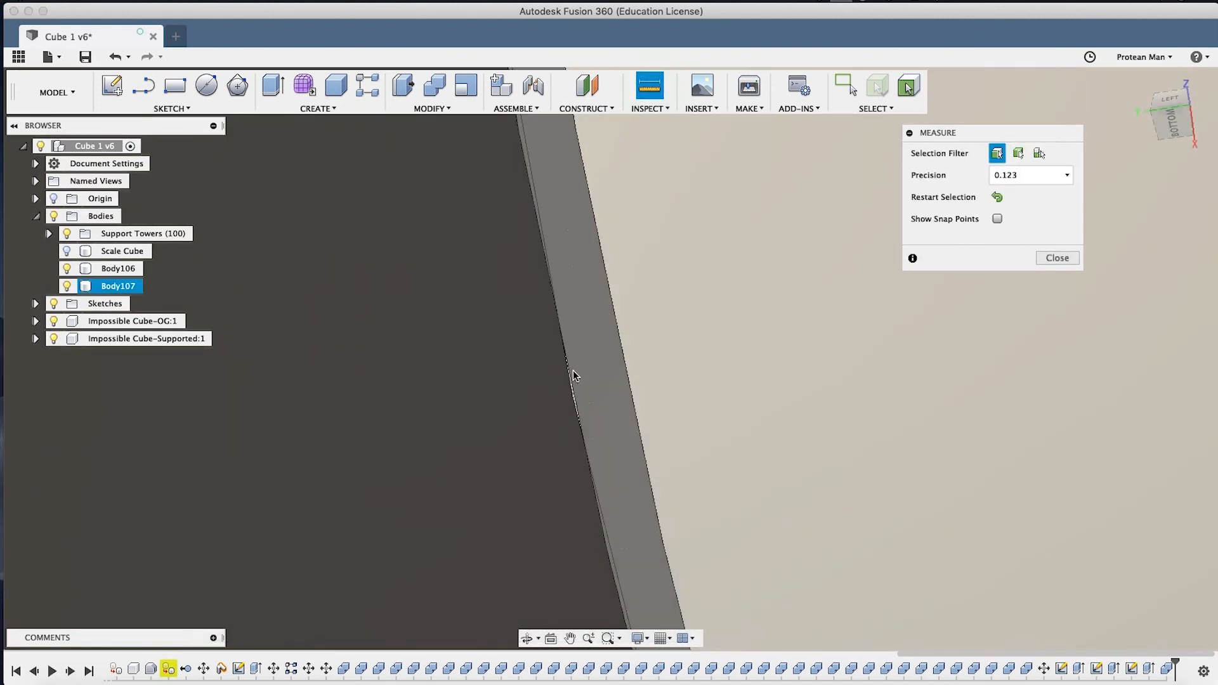
{"action": "left_click", "coordinate": [569, 373]}
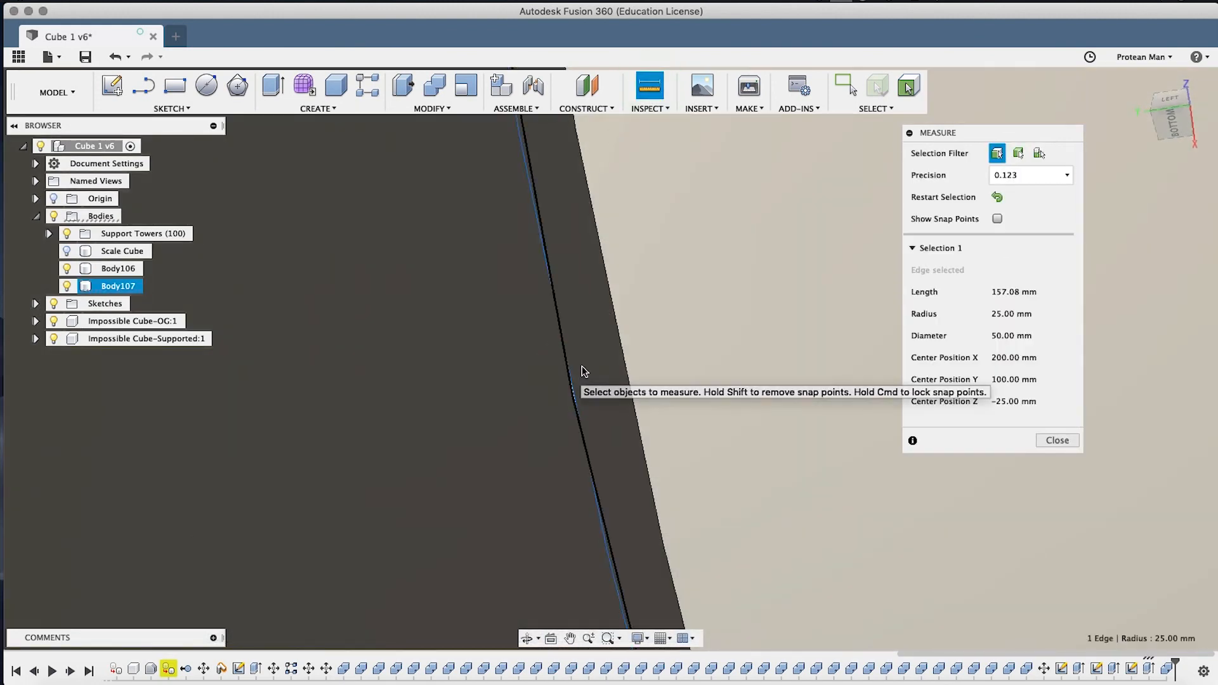
{"action": "left_click", "coordinate": [626, 345]}
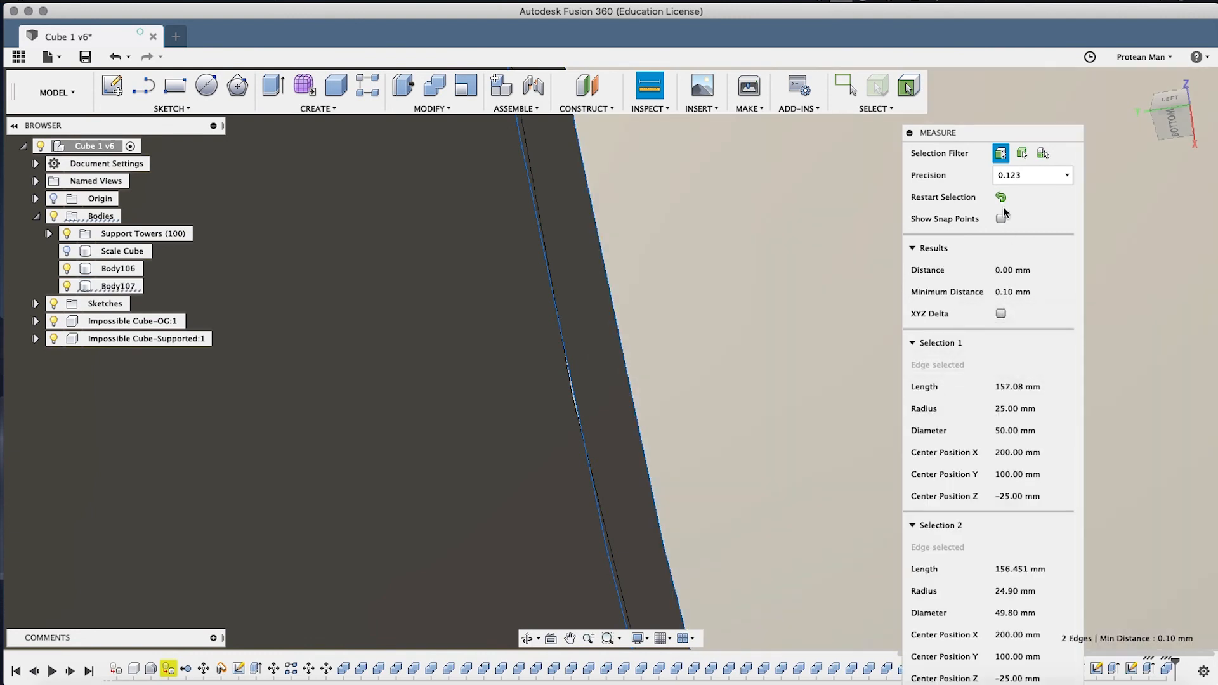
{"action": "left_click", "coordinate": [1004, 199]}
{"action": "left_click", "coordinate": [1054, 257]}
Examine the thin ring and the floor layer above it through the cube's bottom and side openings.
{"action": "scroll", "coordinate": [815, 288], "scroll_direction": "down", "scroll_amount": 10}
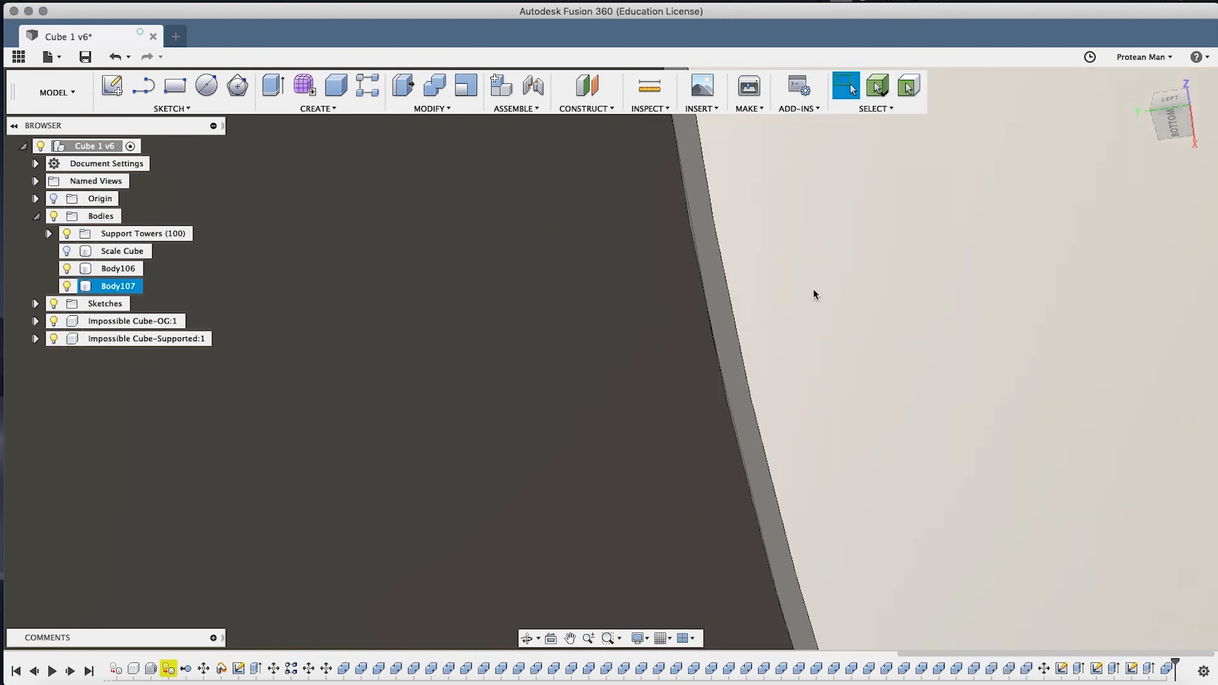
{"action": "scroll", "coordinate": [811, 286], "scroll_direction": "down", "scroll_amount": 10}
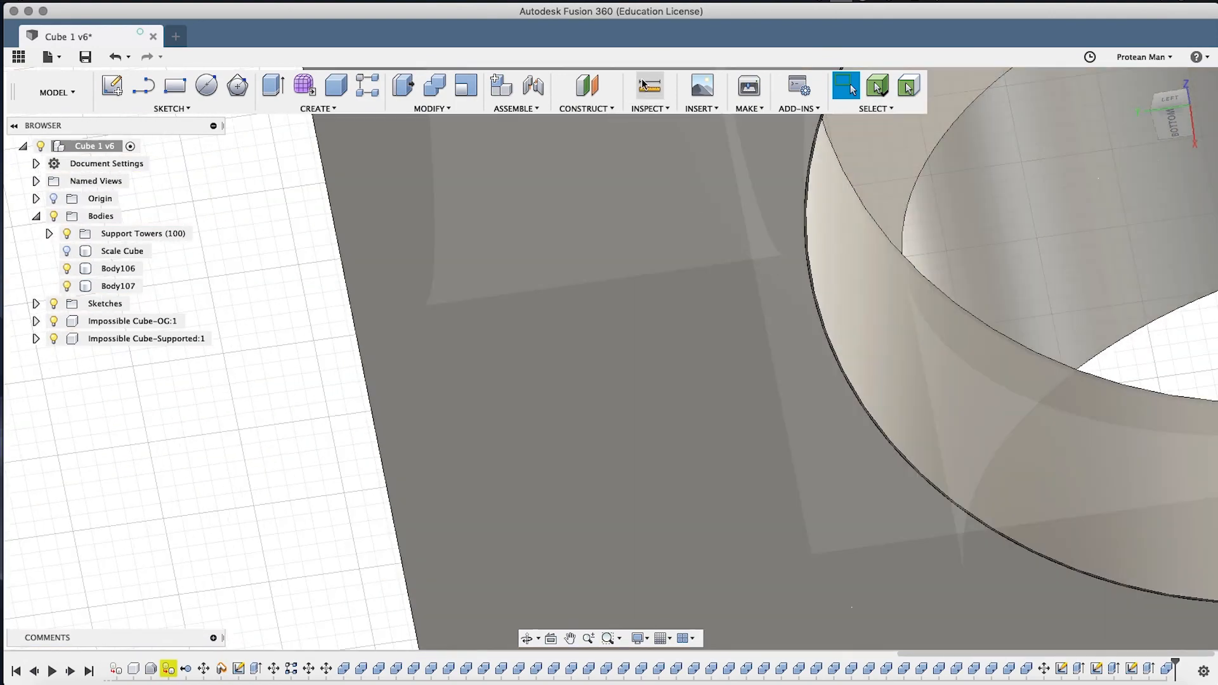
{"action": "middle_click_drag", "start_coordinate": [871, 212], "coordinate": [629, 341]}
{"action": "scroll", "coordinate": [627, 340], "scroll_direction": "down", "scroll_amount": 10}
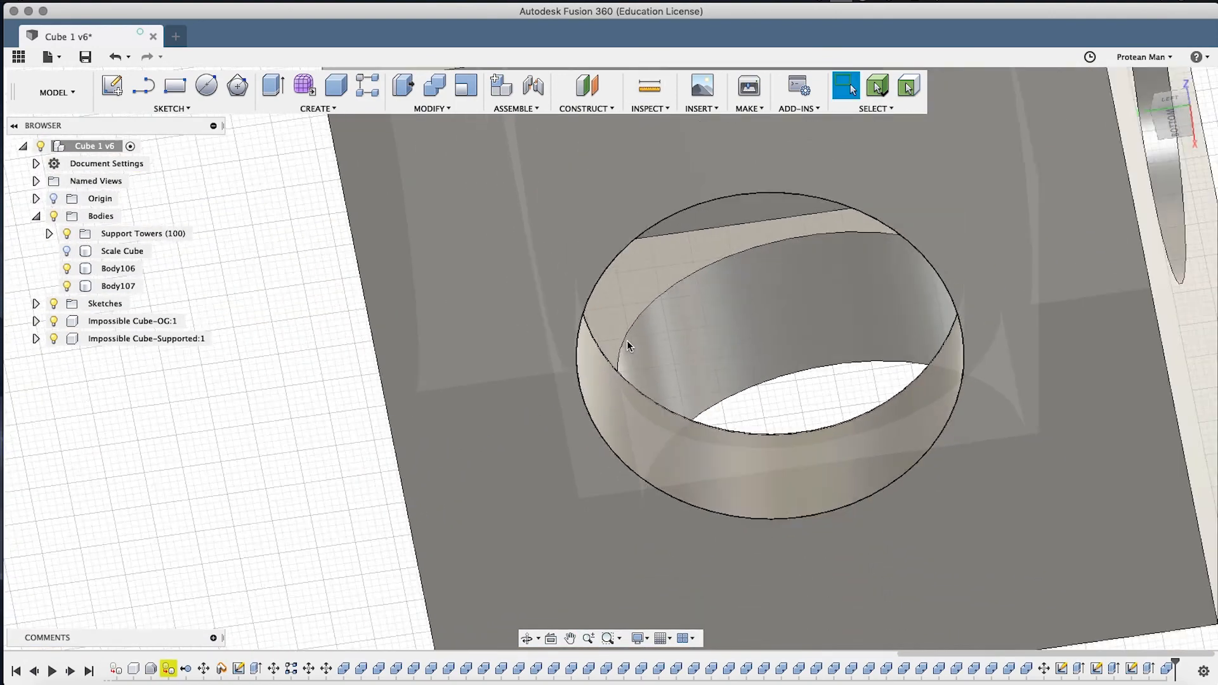
{"action": "middle_click_drag", "start_coordinate": [710, 322], "coordinate": [603, 227]}
{"action": "scroll", "coordinate": [577, 226], "scroll_direction": "up", "scroll_amount": 10}
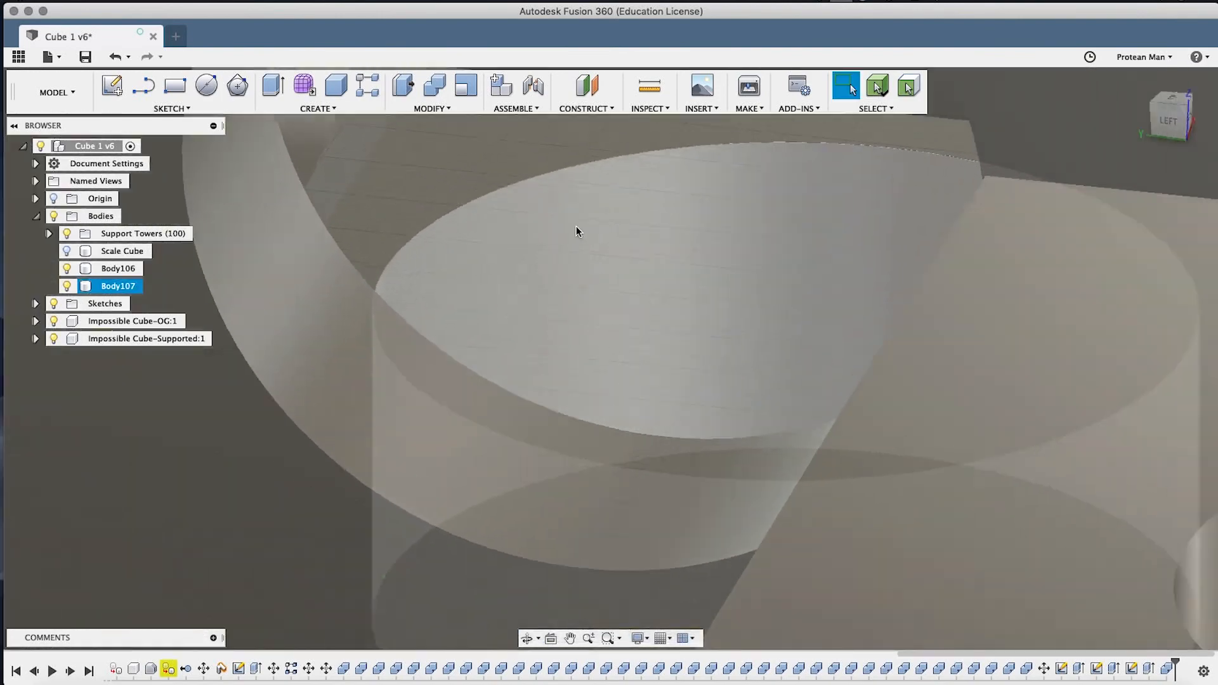
{"action": "scroll", "coordinate": [562, 219], "scroll_direction": "down", "scroll_amount": 10}
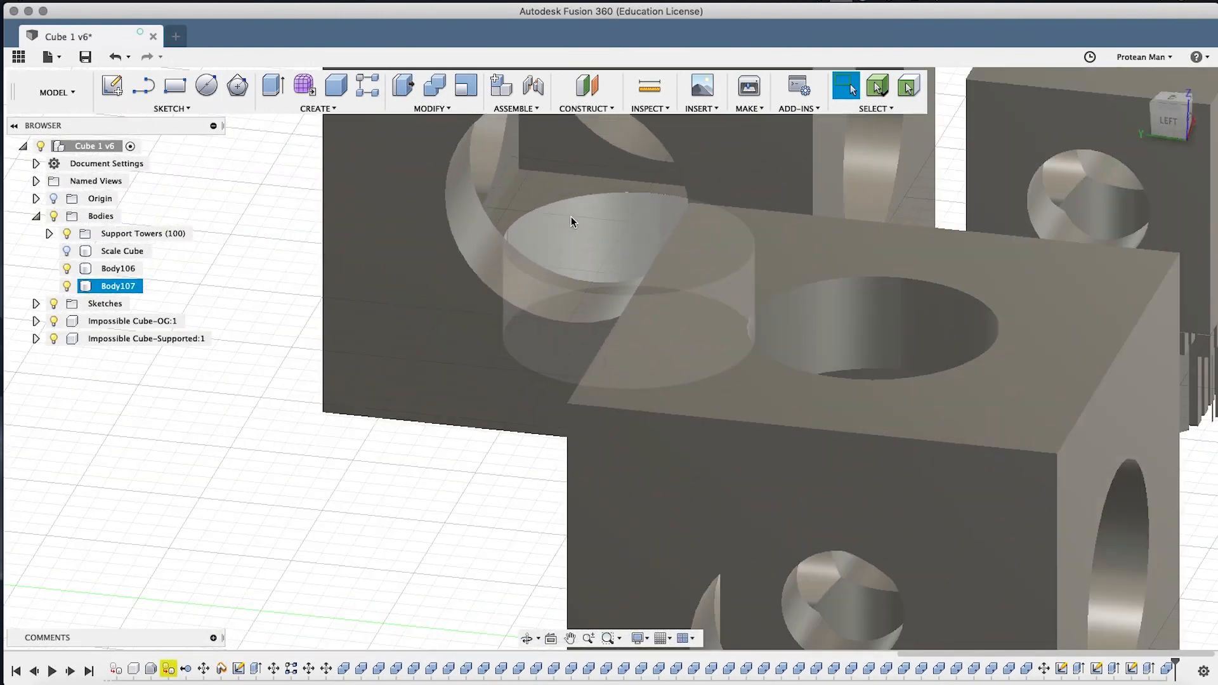
{"action": "scroll", "coordinate": [466, 139], "scroll_direction": "up", "scroll_amount": 8}
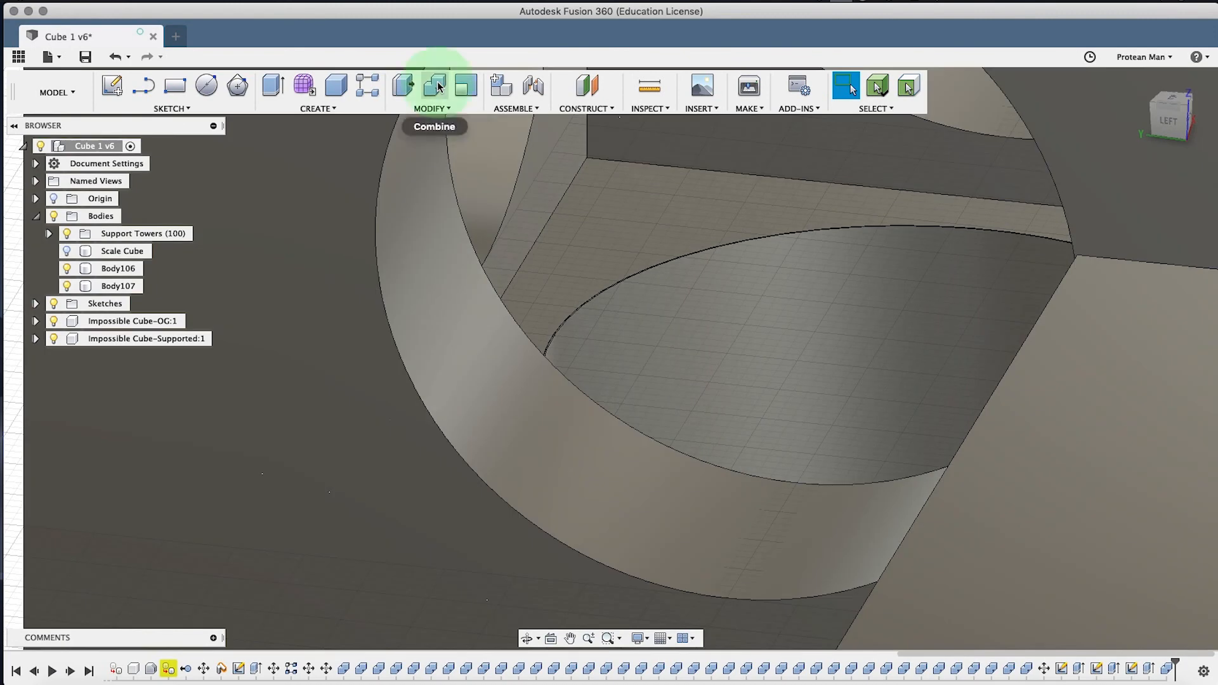
Join the thin ring to the cavity floor layer with Combine, with Keep Tools off, and select the joined body.
{"action": "left_click", "coordinate": [437, 86]}
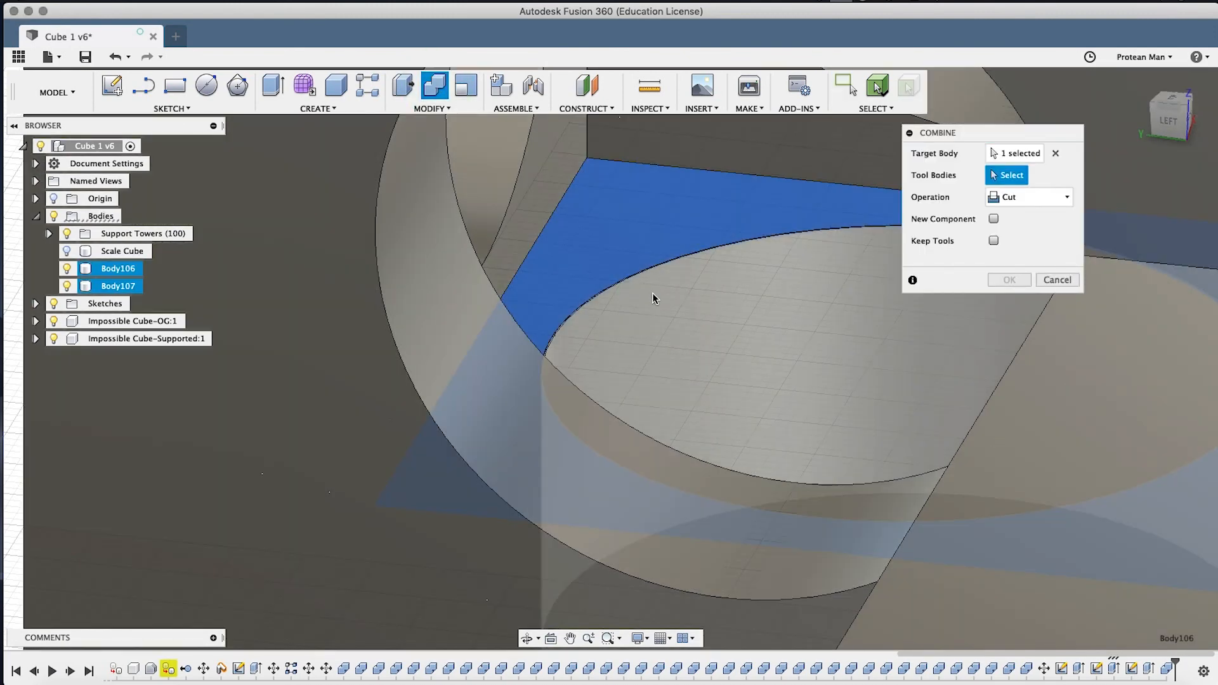
{"action": "left_click", "coordinate": [698, 232]}
{"action": "left_click", "coordinate": [1009, 202]}
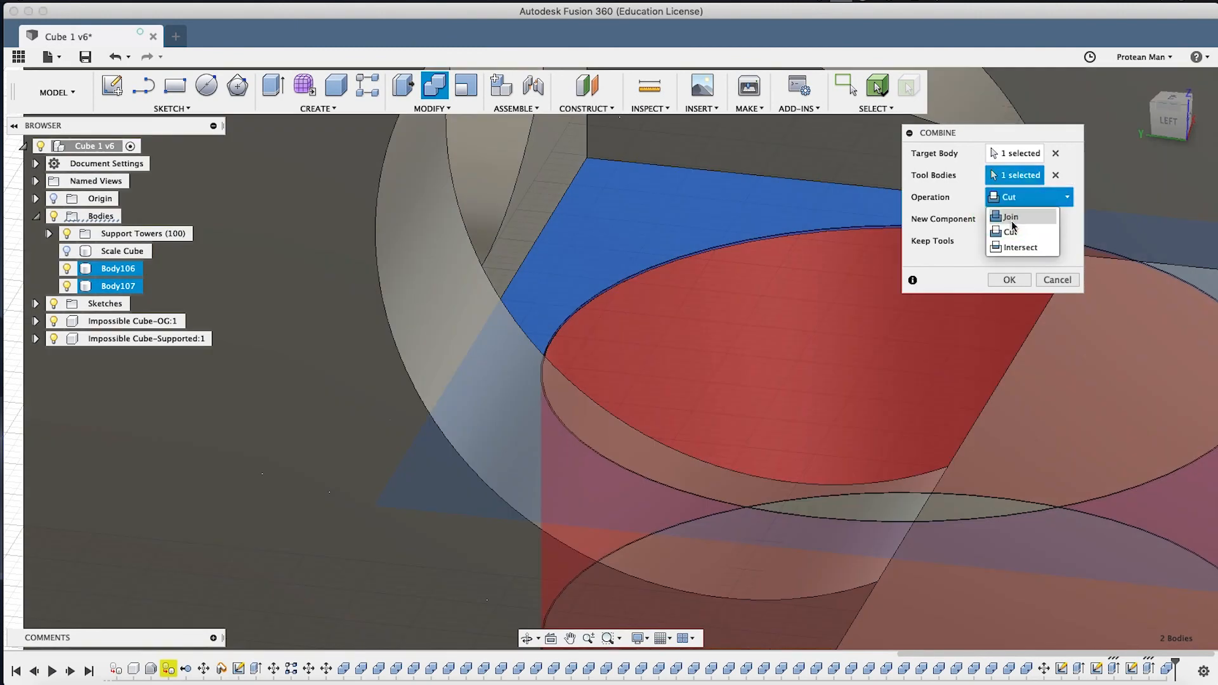
{"action": "left_click", "coordinate": [1011, 218]}
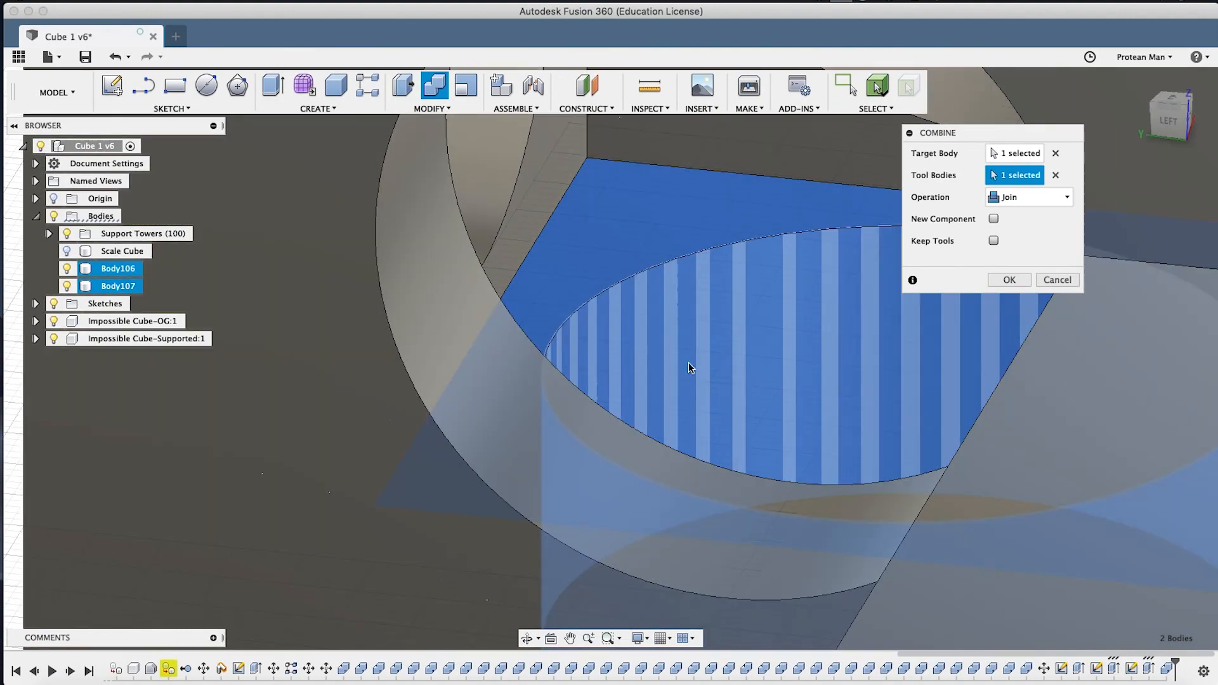
{"action": "middle_click_drag", "start_coordinate": [688, 362], "coordinate": [345, 406], "text": "shift"}
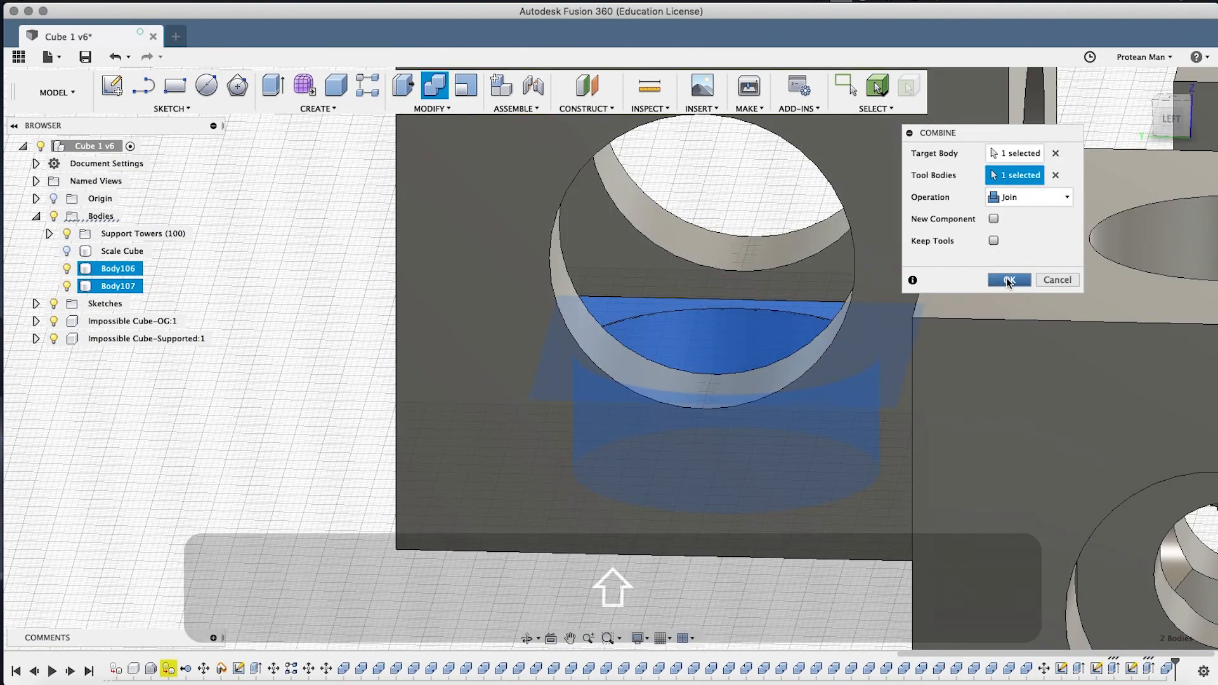
{"action": "left_click", "coordinate": [1009, 281]}
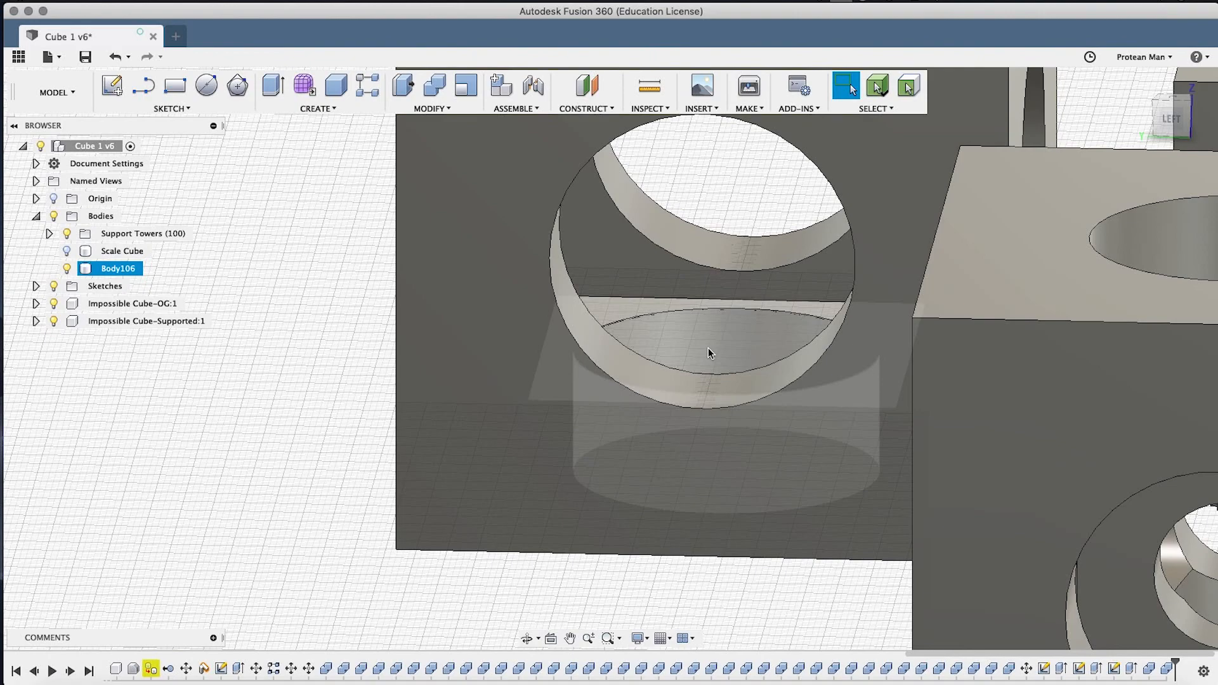
{"action": "left_click", "coordinate": [696, 348]}
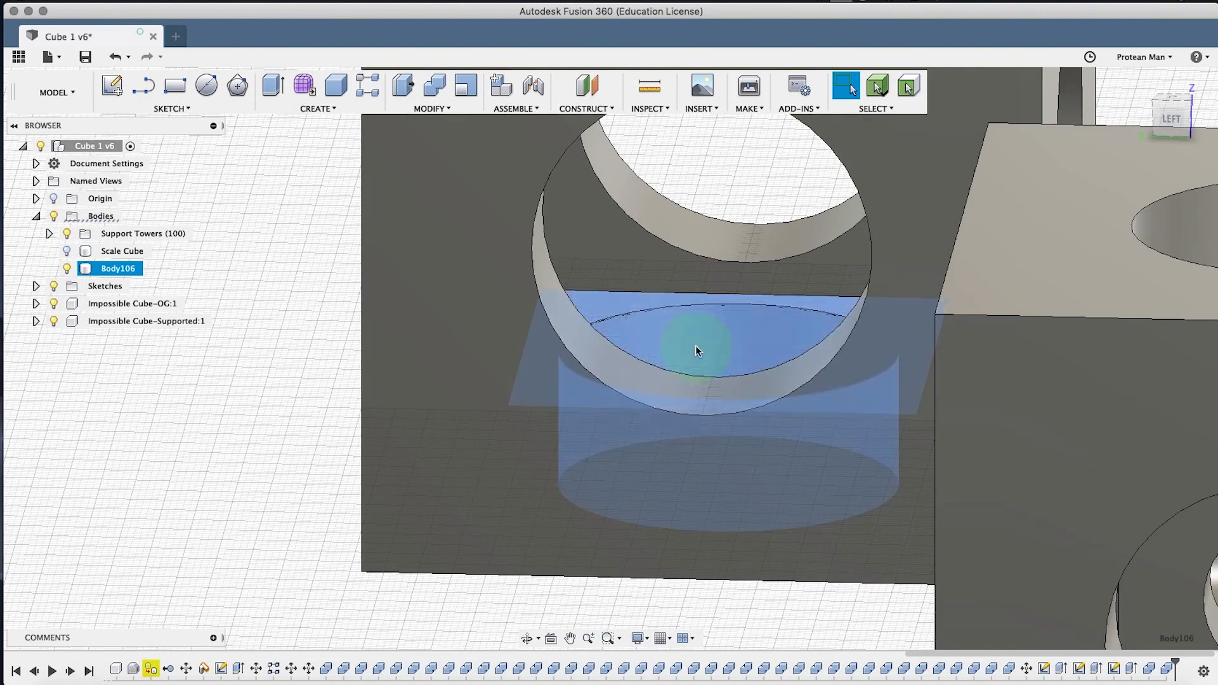
Move the joined ring and floor-layer body -100 mm along Y onto the support towers, without creating a copy.
{"action": "scroll", "coordinate": [691, 337], "scroll_direction": "up", "scroll_amount": 6}
{"action": "middle_click_drag", "start_coordinate": [680, 306], "coordinate": [606, 313]}
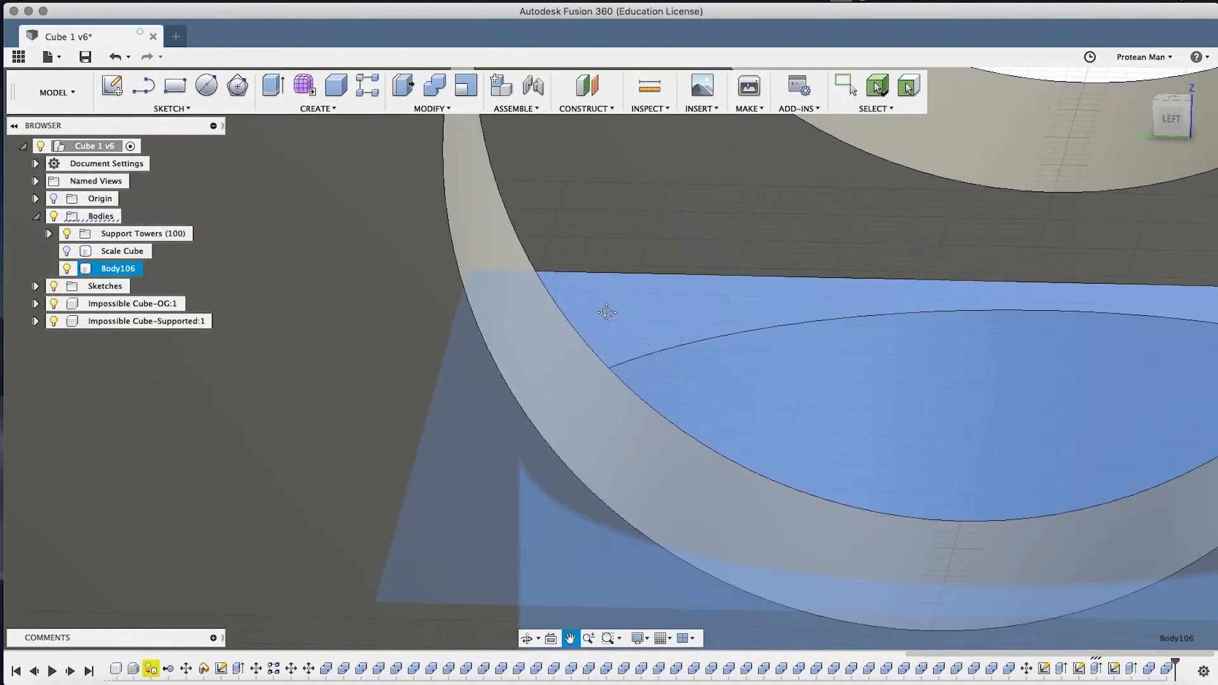
{"action": "scroll", "coordinate": [441, 297], "scroll_direction": "down", "scroll_amount": 15}
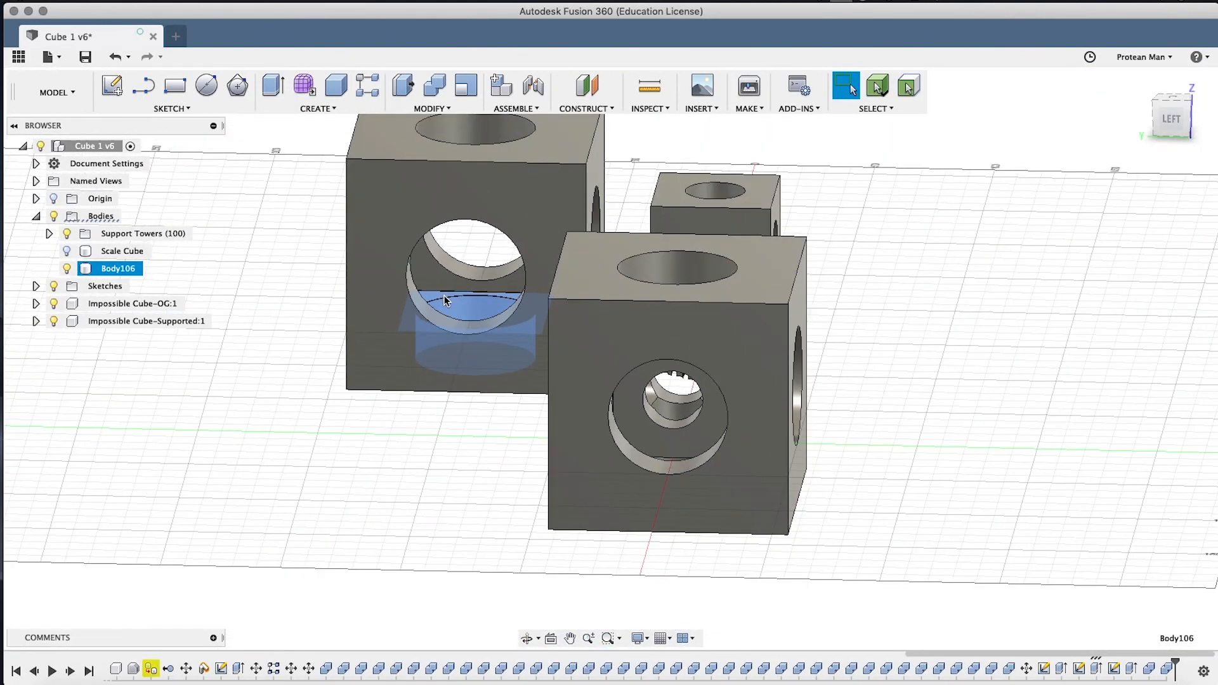
{"action": "middle_click_drag", "start_coordinate": [446, 300], "coordinate": [532, 247], "text": "shift"}
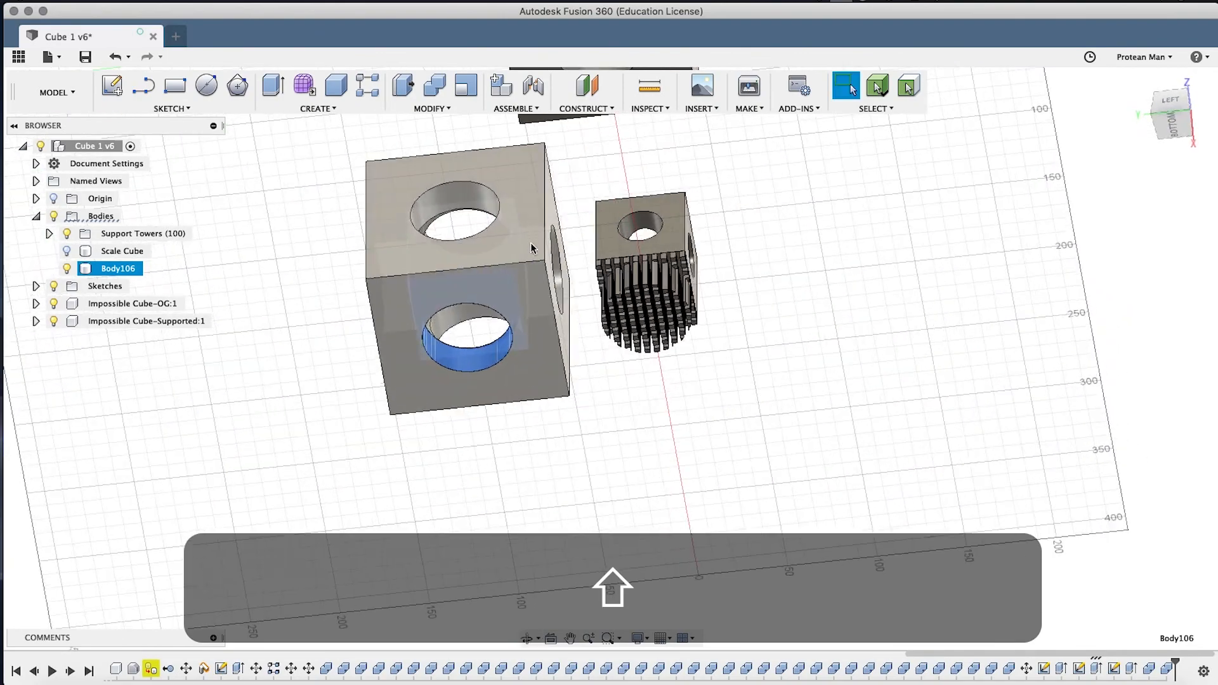
{"action": "scroll", "coordinate": [532, 248], "scroll_direction": "up", "scroll_amount": 10}
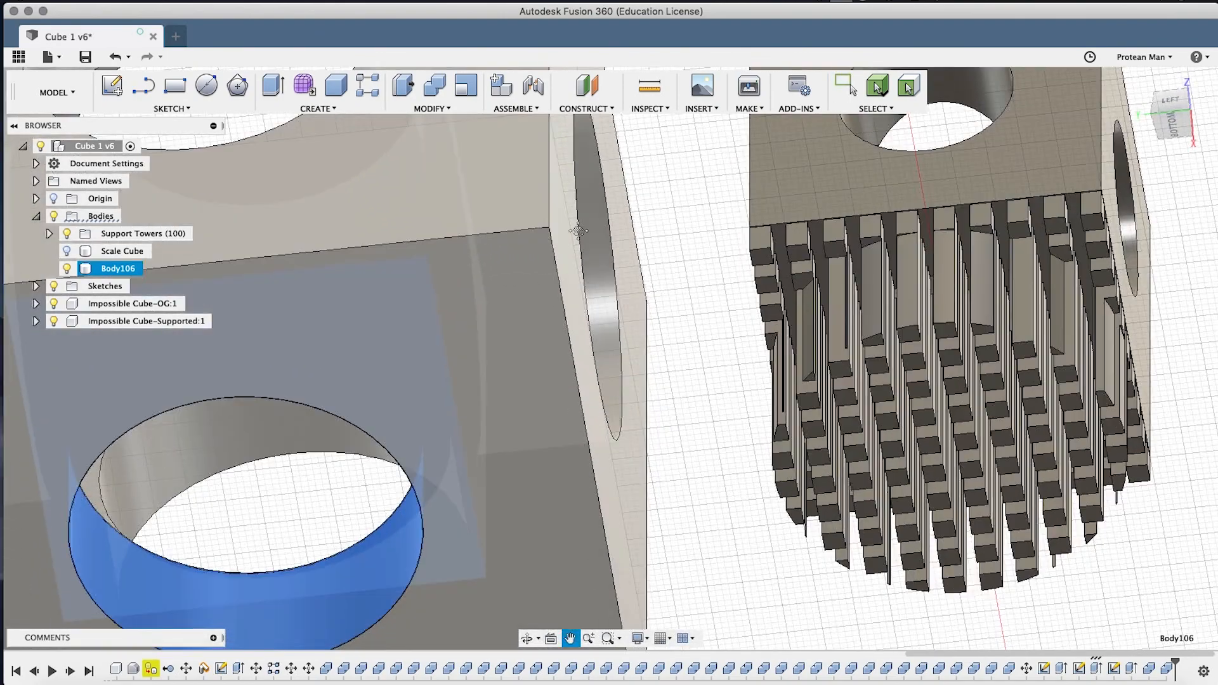
{"action": "key", "text": "Escape"}
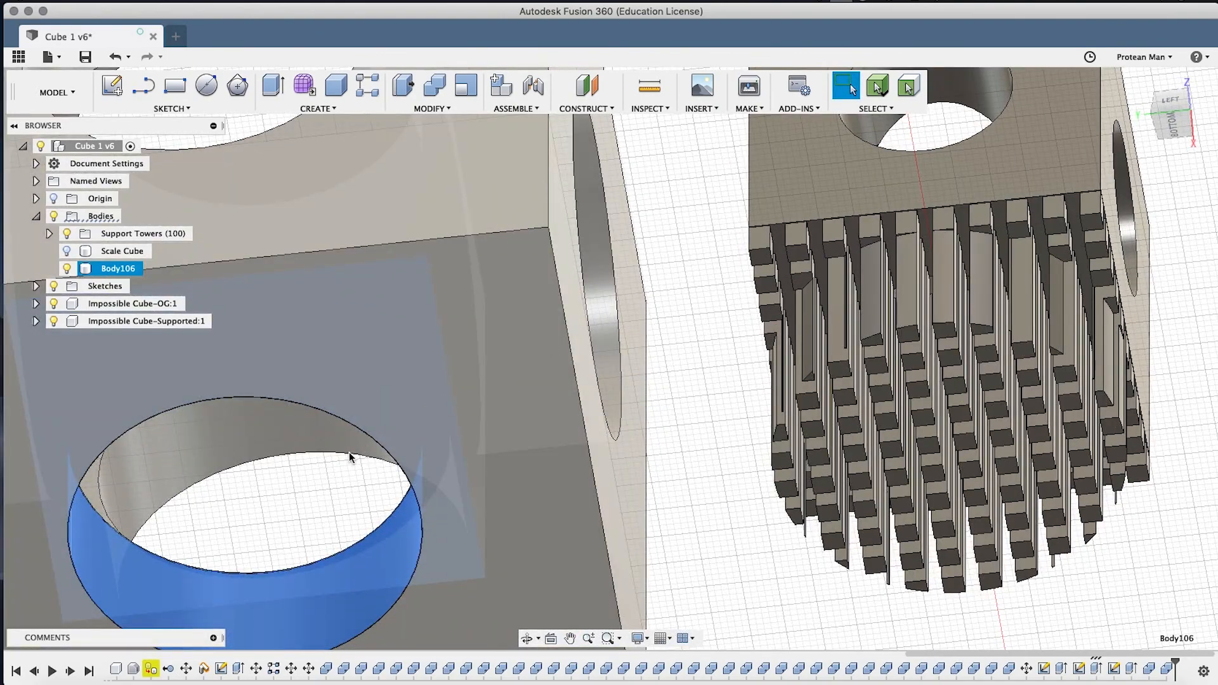
{"action": "key", "text": "m"}
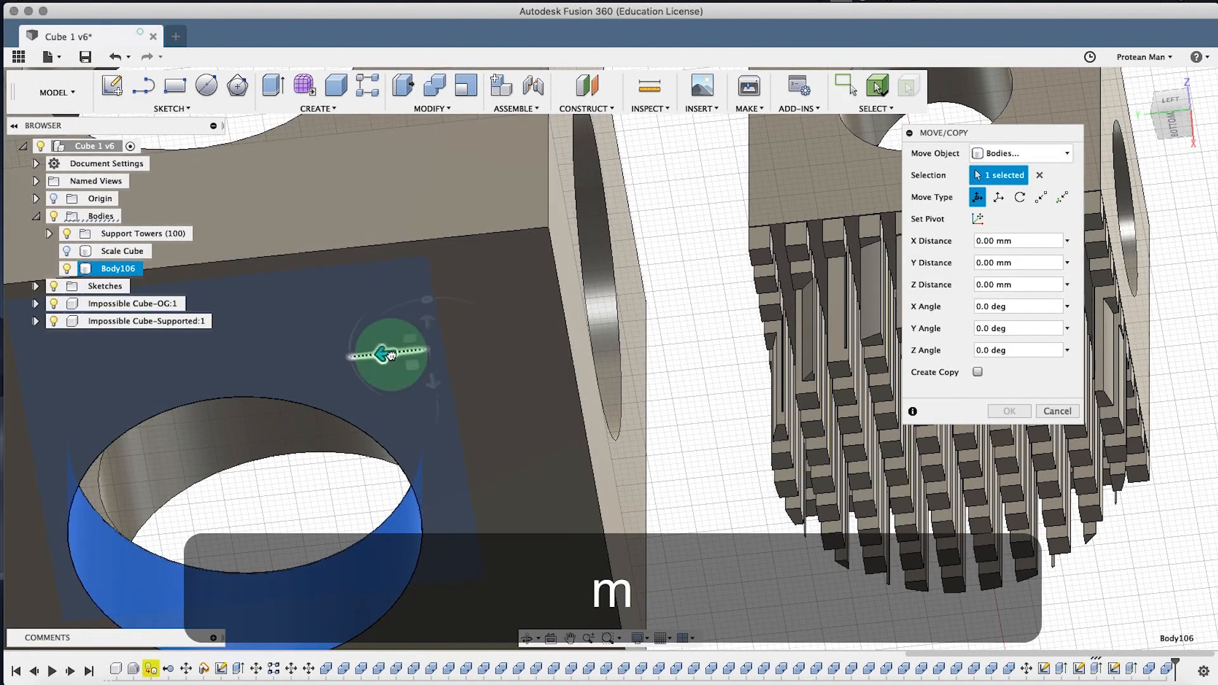
{"action": "left_click_drag", "start_coordinate": [390, 355], "coordinate": [1054, 269]}
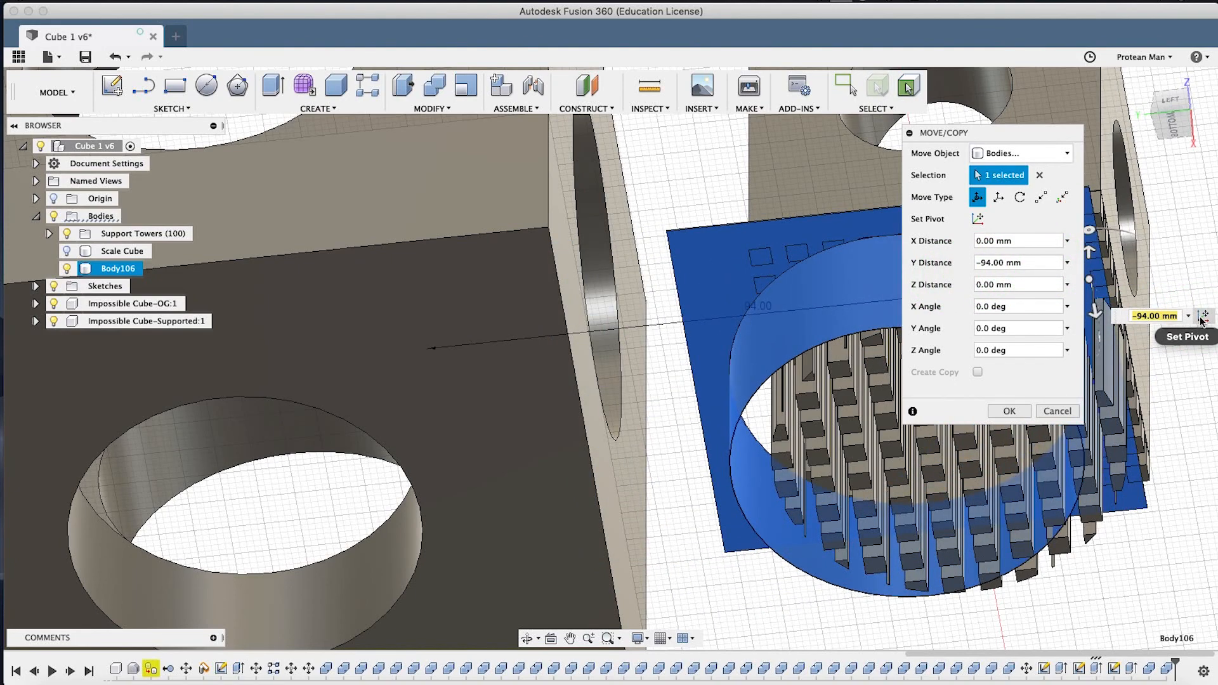
{"action": "type", "text": "-100"}
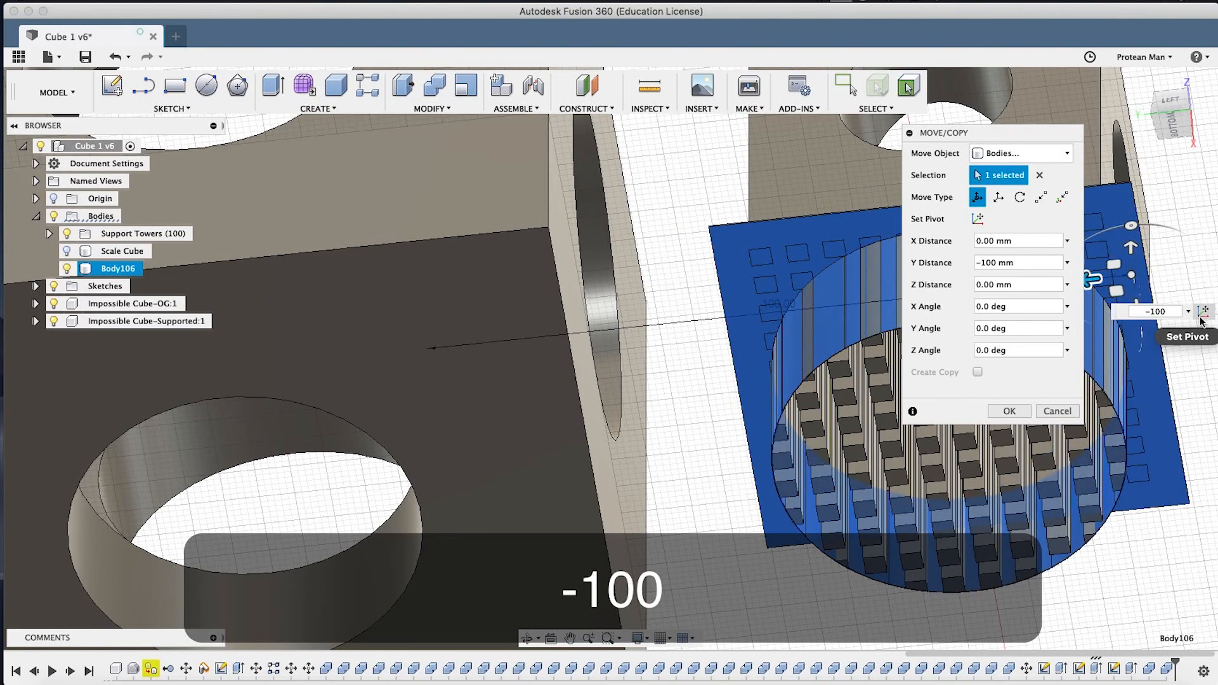
{"action": "key", "text": "Return"}
{"action": "middle_click_drag", "start_coordinate": [963, 349], "coordinate": [778, 348]}
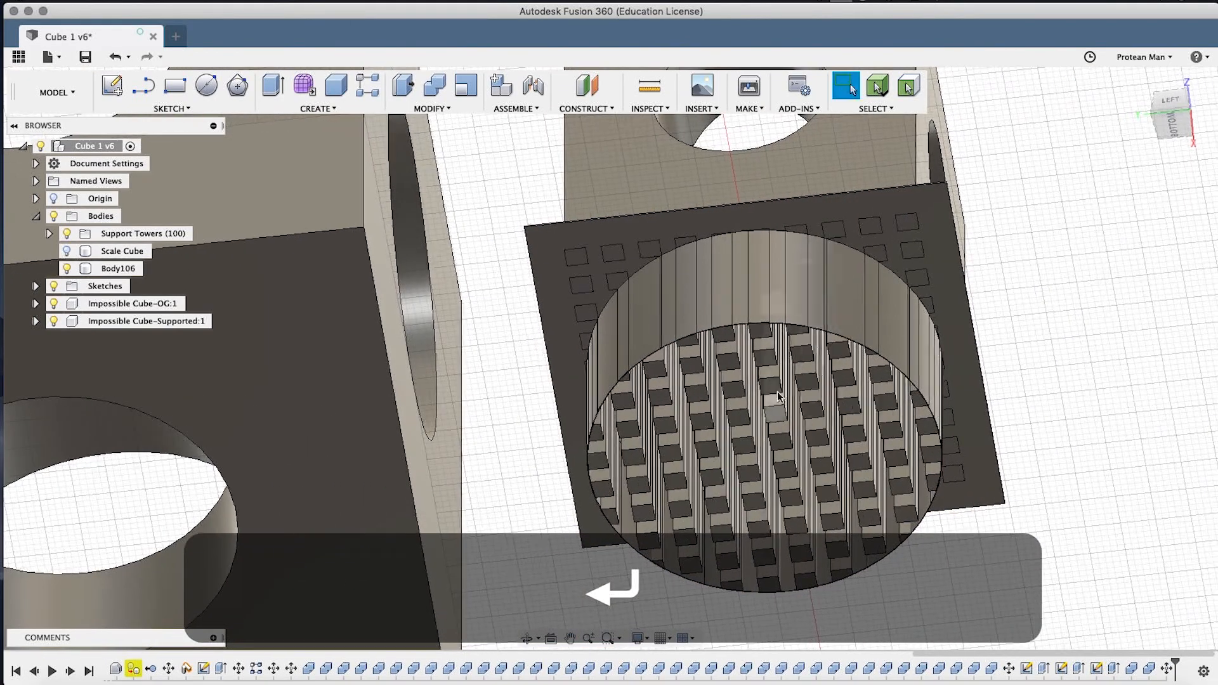
{"action": "scroll", "coordinate": [775, 393], "scroll_direction": "down", "scroll_amount": 5}
{"action": "scroll", "coordinate": [761, 394], "scroll_direction": "up", "scroll_amount": 5}
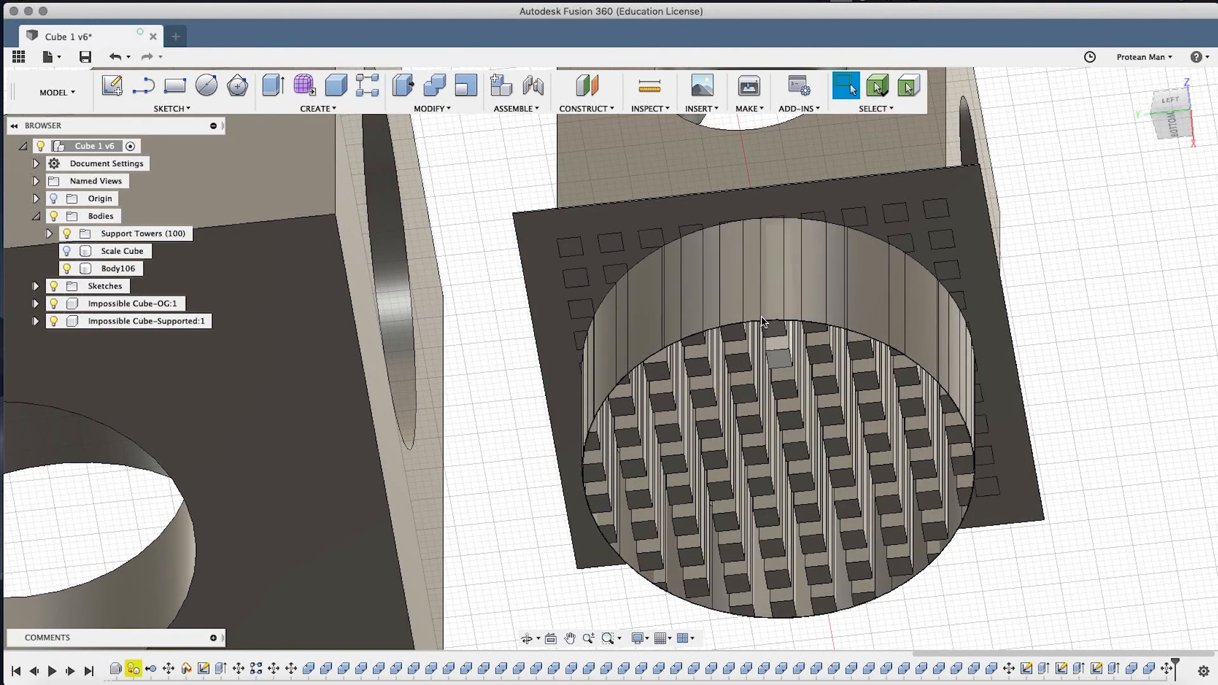
{"action": "middle_click_drag", "start_coordinate": [736, 336], "coordinate": [701, 356], "text": "shift"}
{"action": "scroll", "coordinate": [702, 355], "scroll_direction": "down", "scroll_amount": 5}
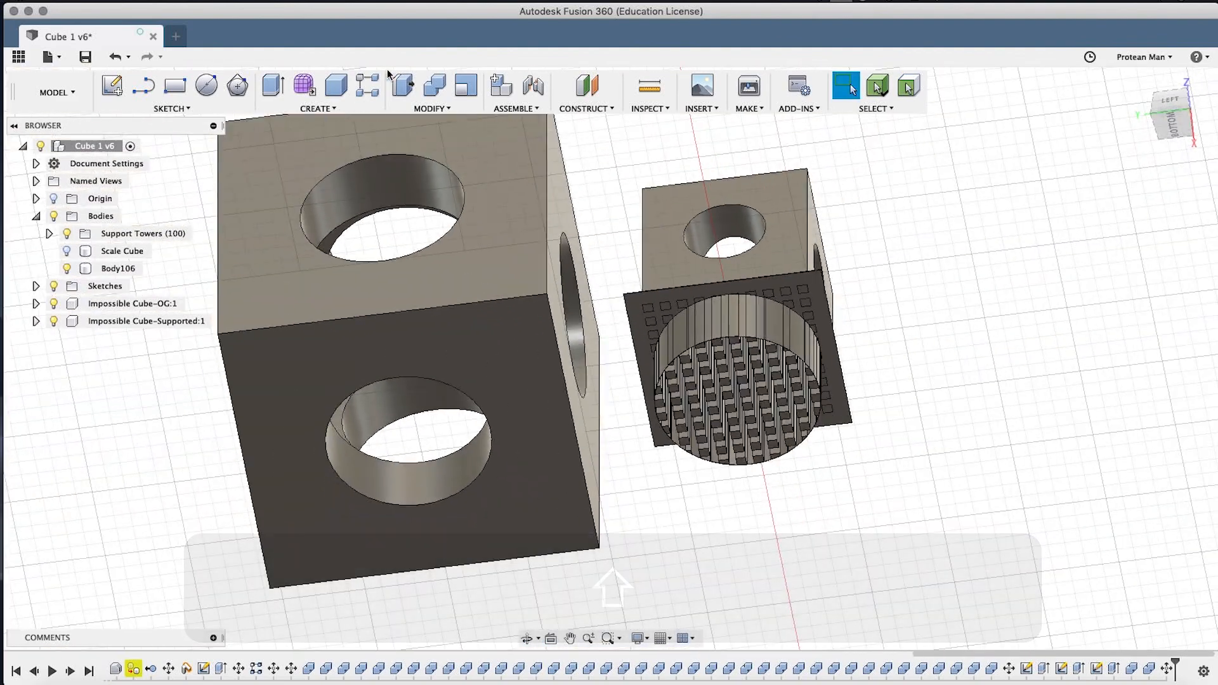
{"action": "left_click", "coordinate": [429, 86]}
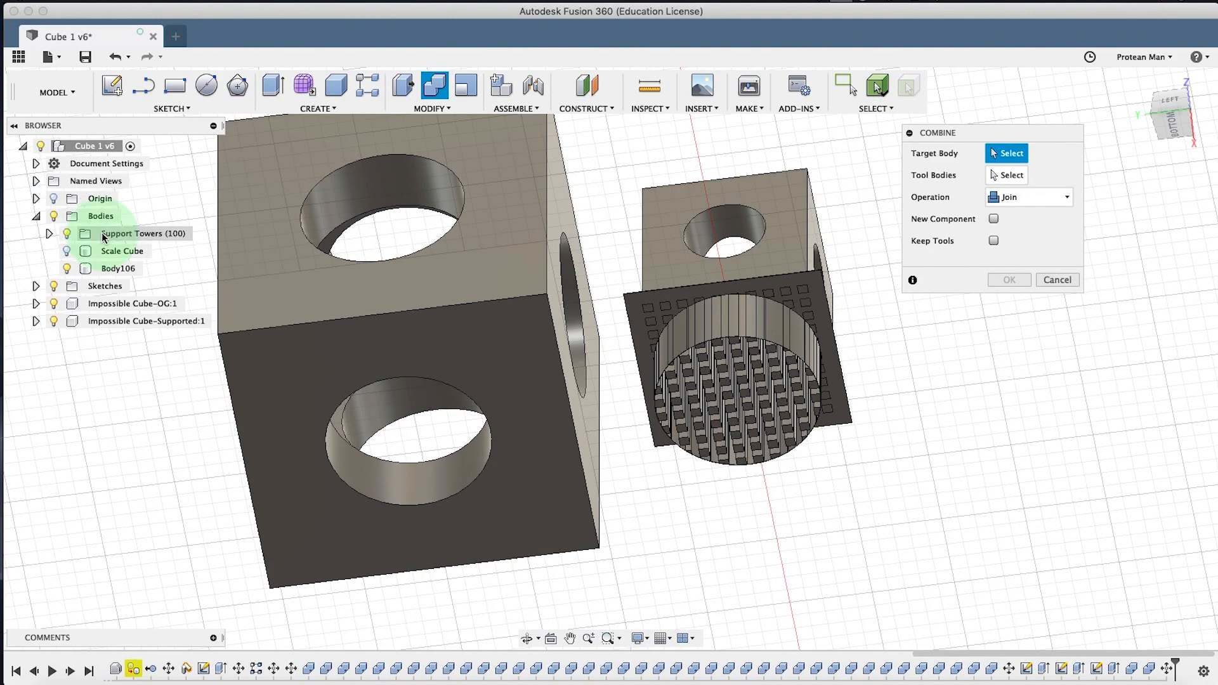
{"action": "left_click", "coordinate": [49, 233]}
{"action": "scroll", "coordinate": [51, 238], "scroll_direction": "down", "scroll_amount": 5}
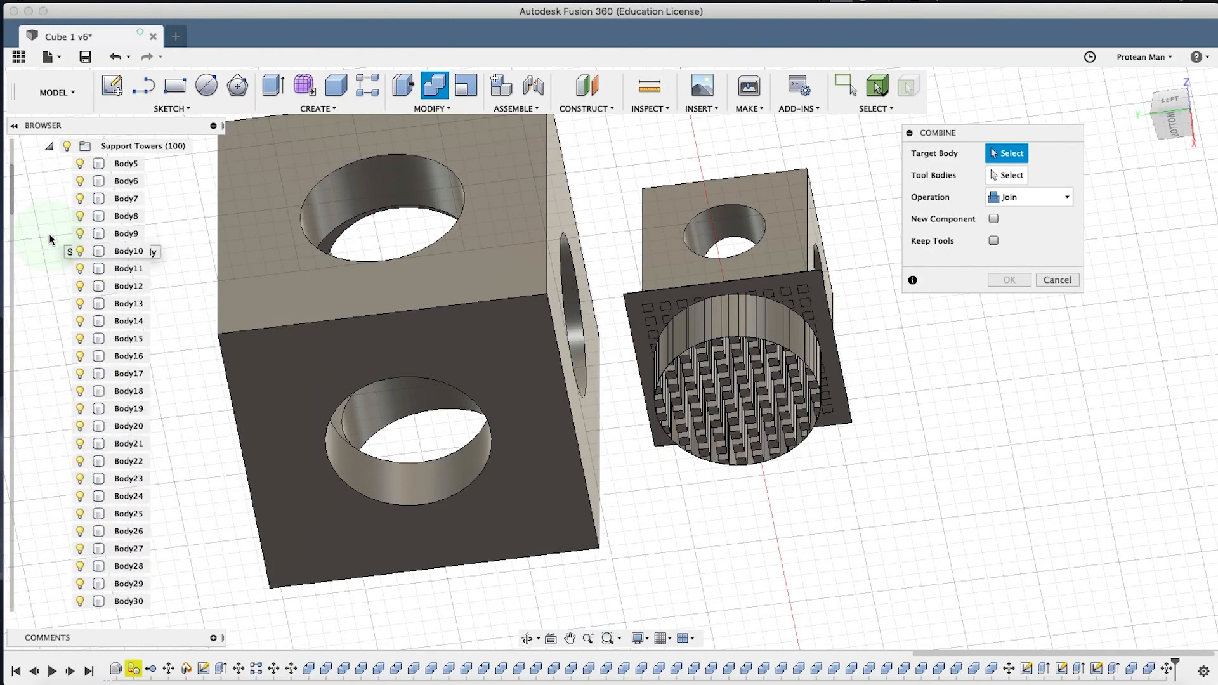
{"action": "left_click", "coordinate": [126, 163]}
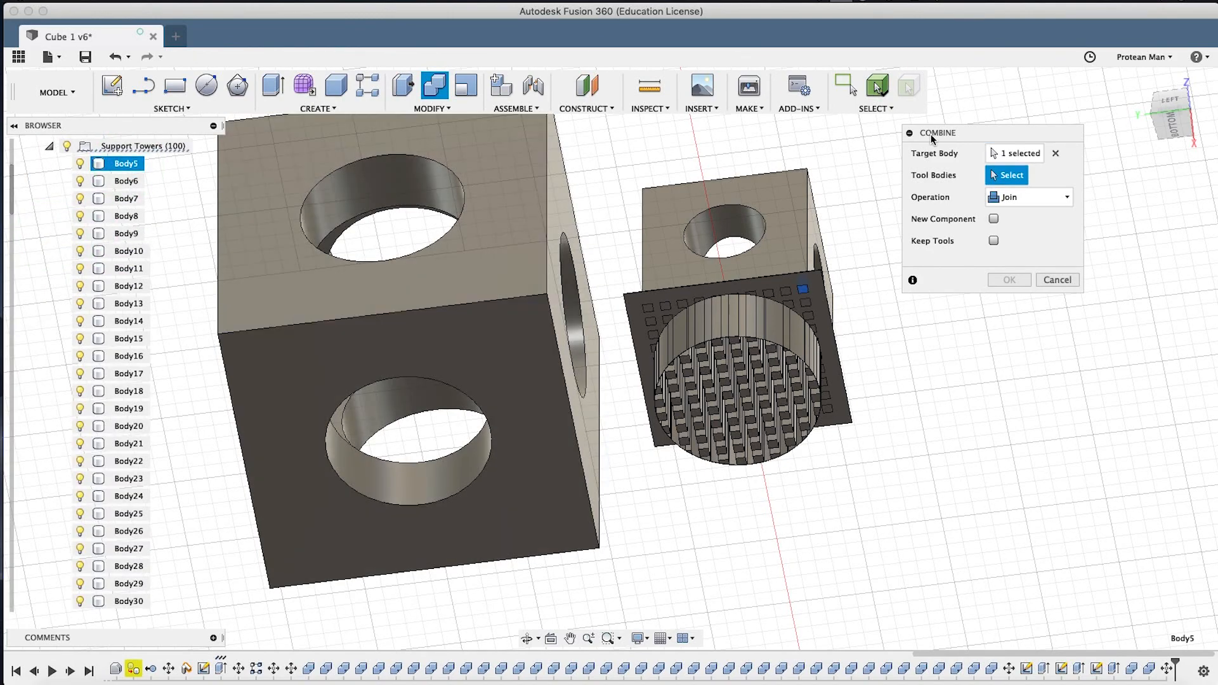
{"action": "left_click", "coordinate": [1007, 200]}
{"action": "left_click", "coordinate": [1010, 228]}
{"action": "scroll", "coordinate": [815, 272], "scroll_direction": "up", "scroll_amount": 5}
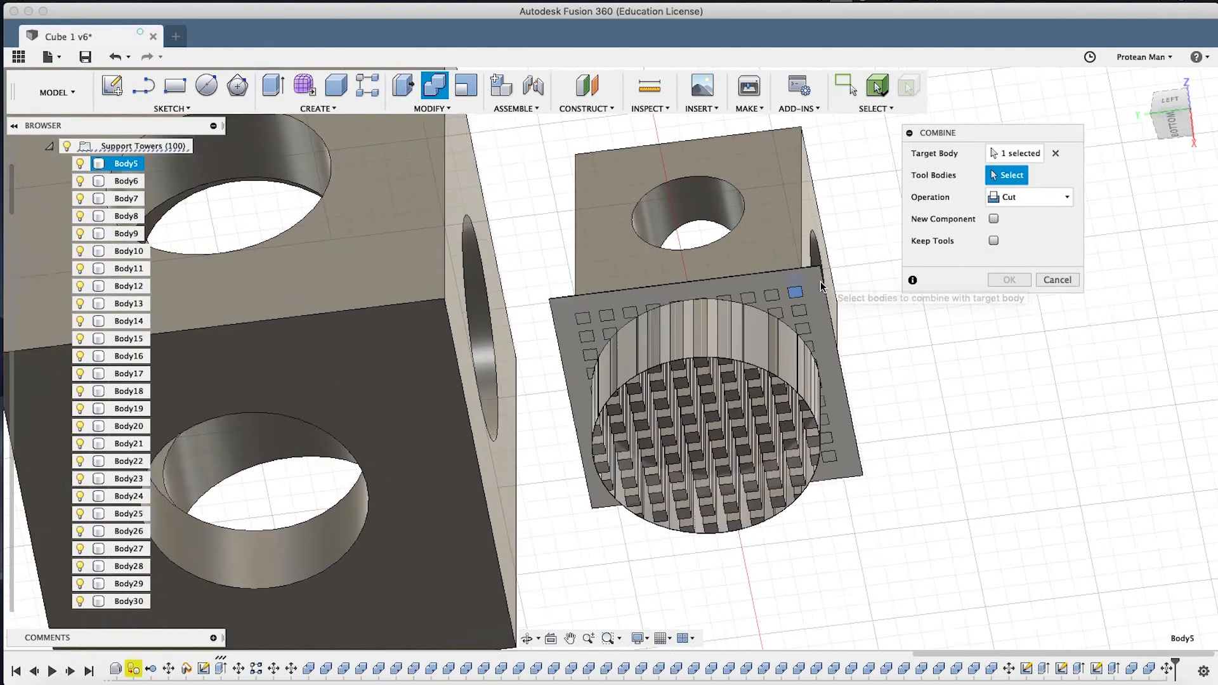
{"action": "left_click", "coordinate": [817, 272]}
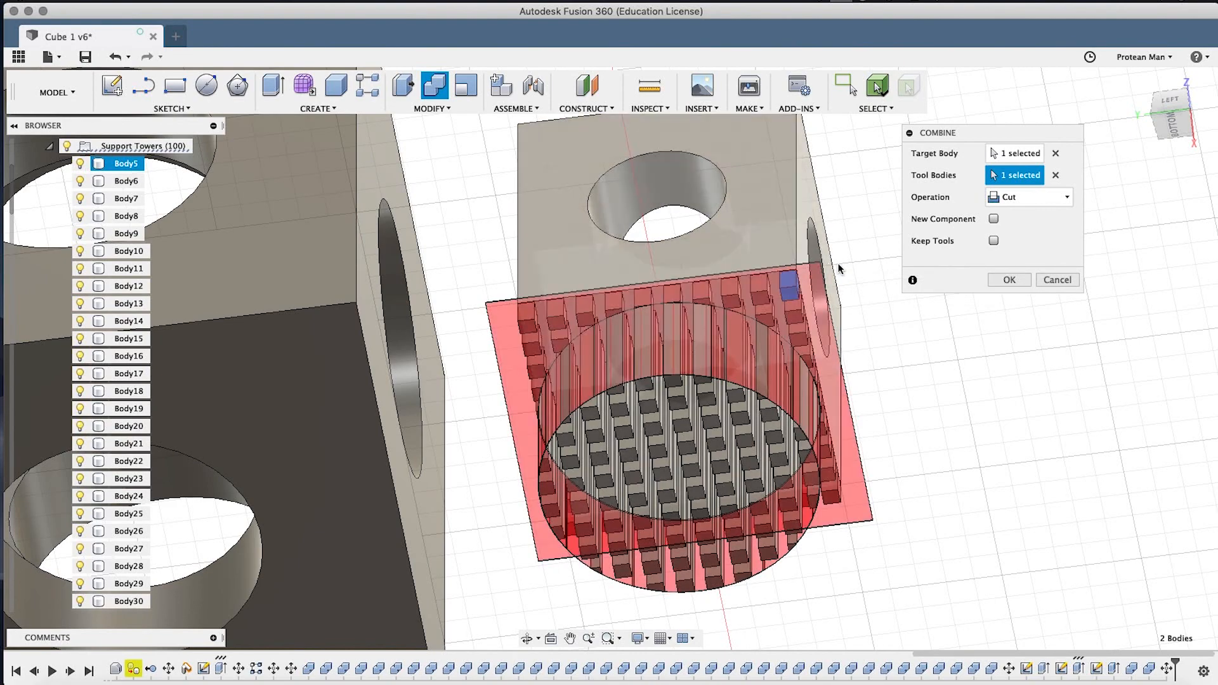
{"action": "left_click", "coordinate": [1009, 280]}
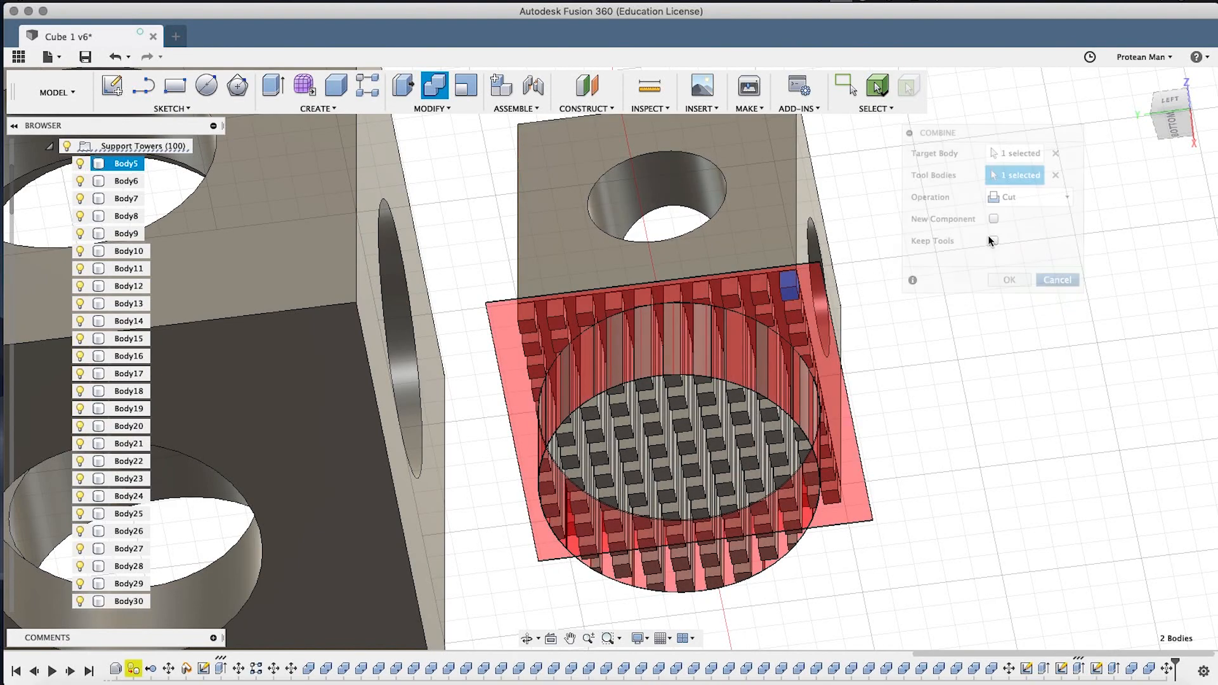
{"action": "left_click", "coordinate": [436, 95]}
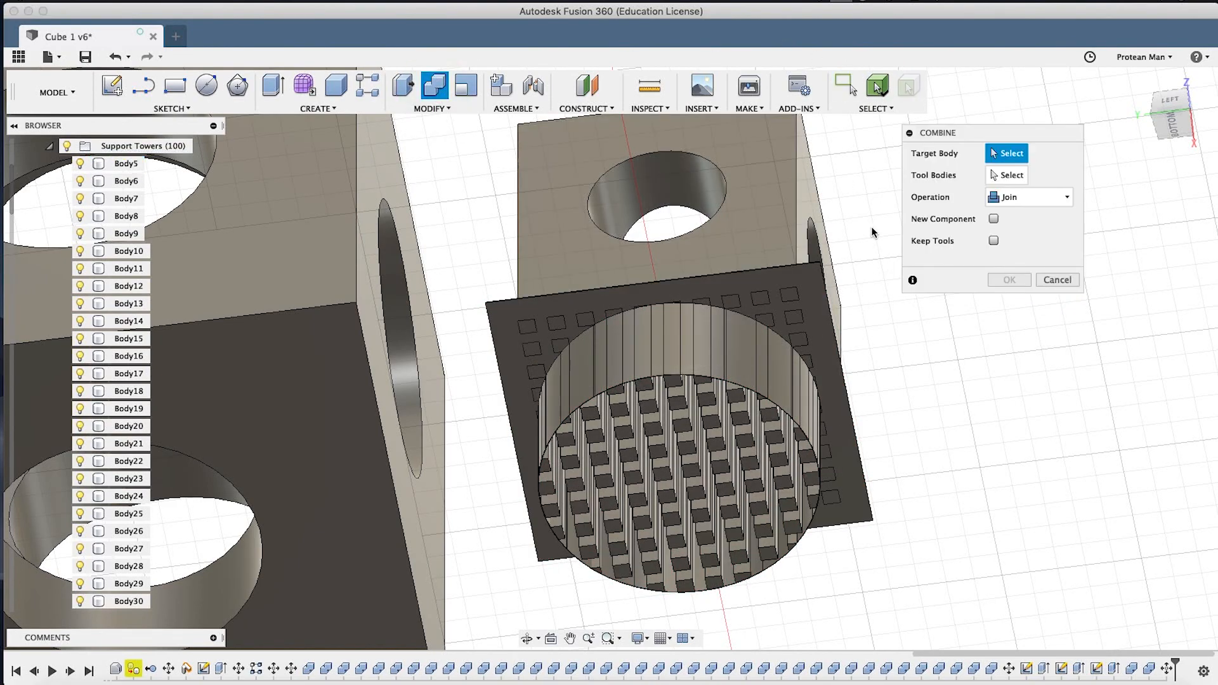
{"action": "left_click", "coordinate": [814, 274]}
{"action": "scroll", "coordinate": [812, 276], "scroll_direction": "up", "scroll_amount": 5}
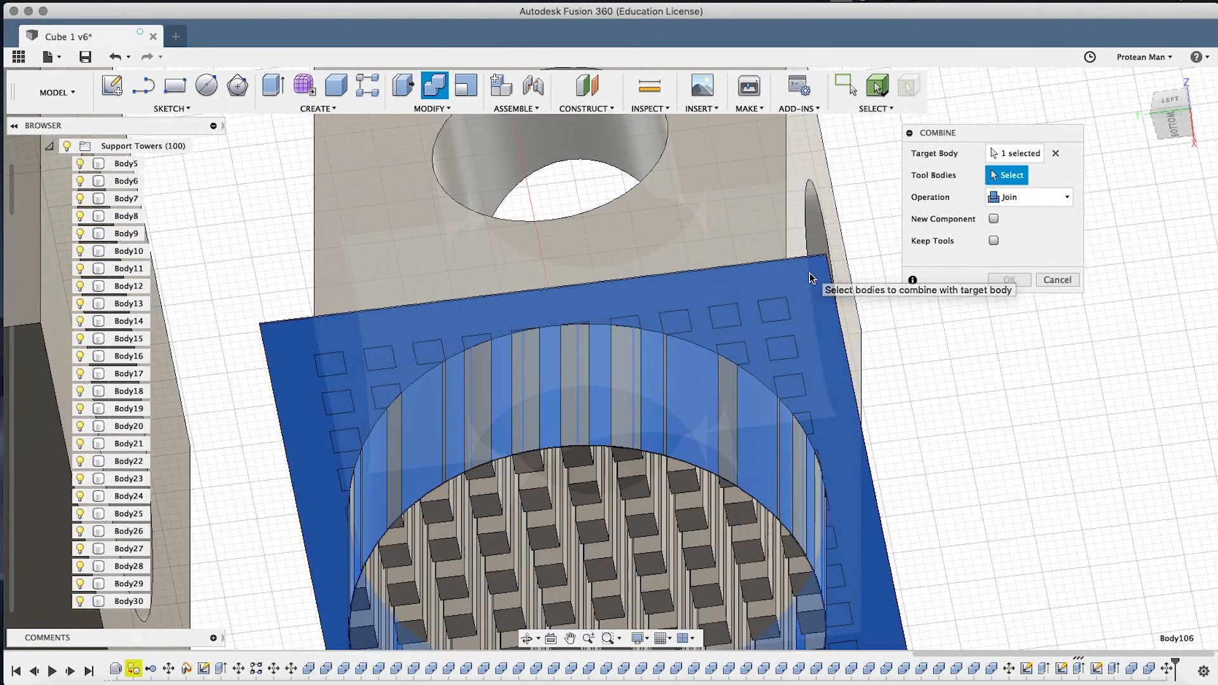
{"action": "left_click", "coordinate": [1023, 197]}
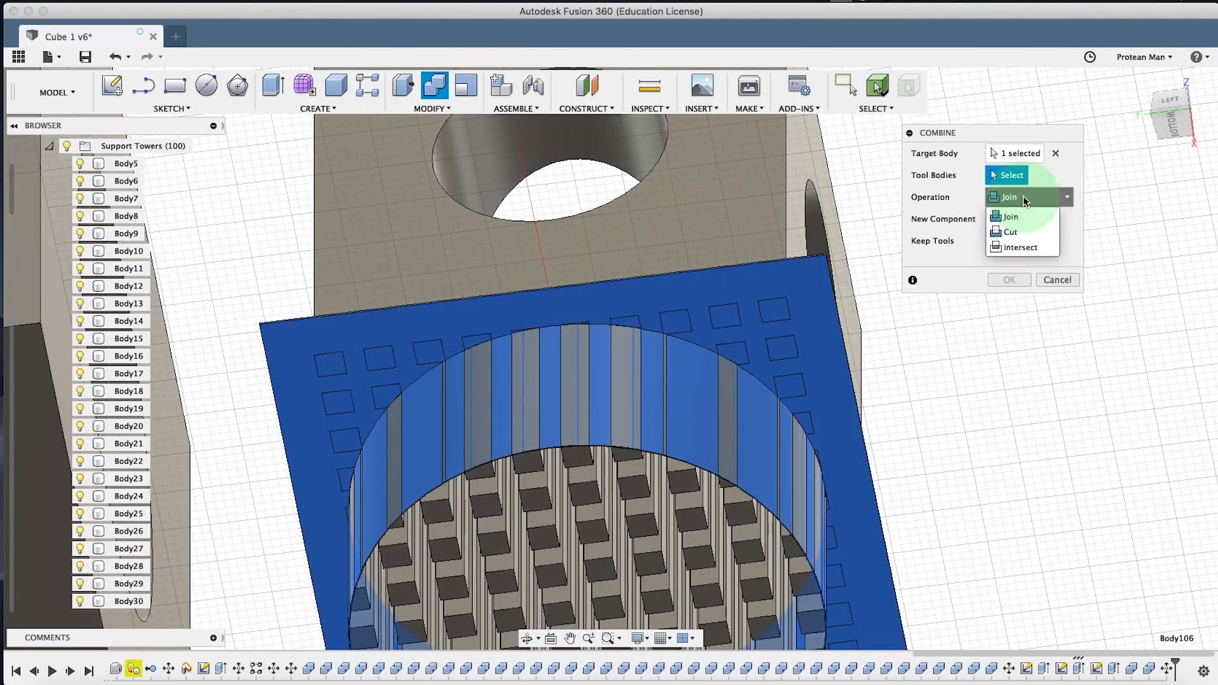
{"action": "left_click", "coordinate": [1013, 232]}
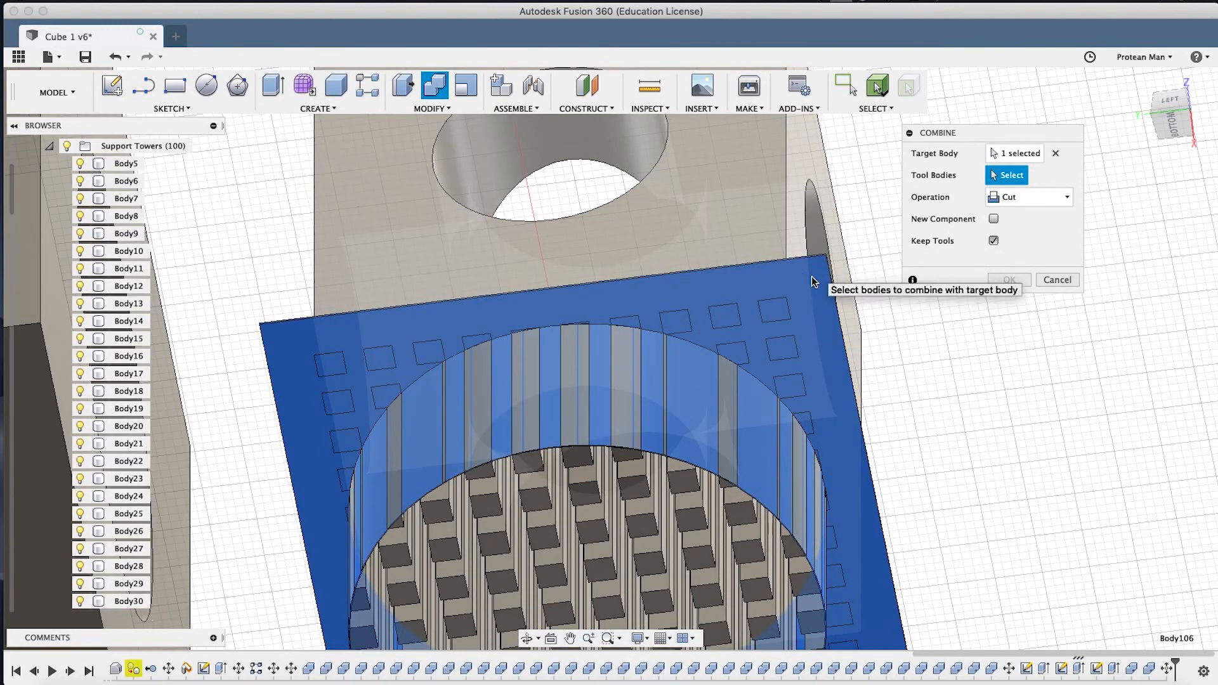
{"action": "left_click", "coordinate": [769, 311]}
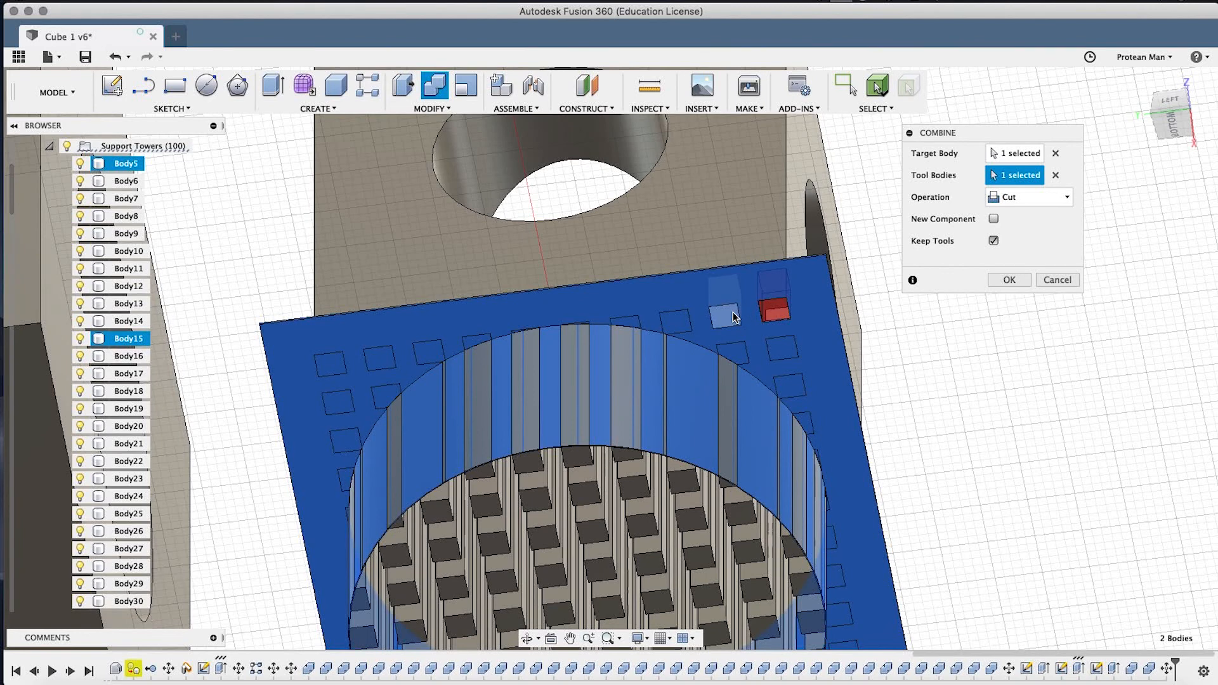
{"action": "left_click", "coordinate": [735, 317]}
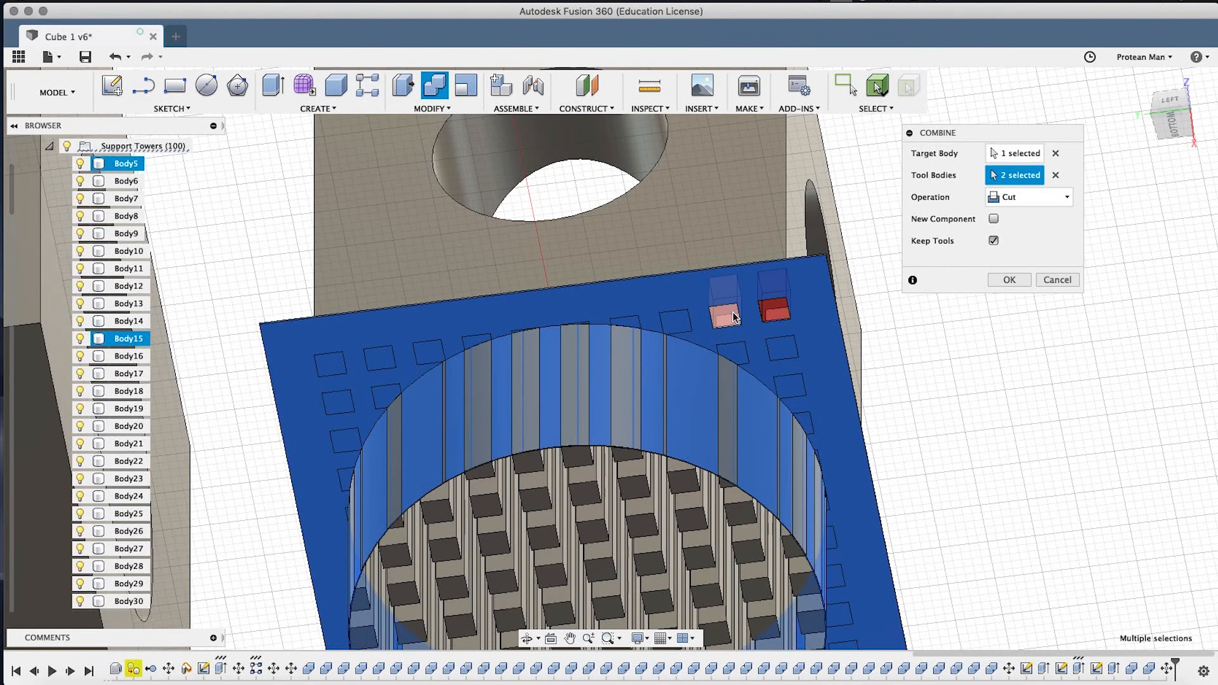
{"action": "left_click", "coordinate": [1042, 282]}
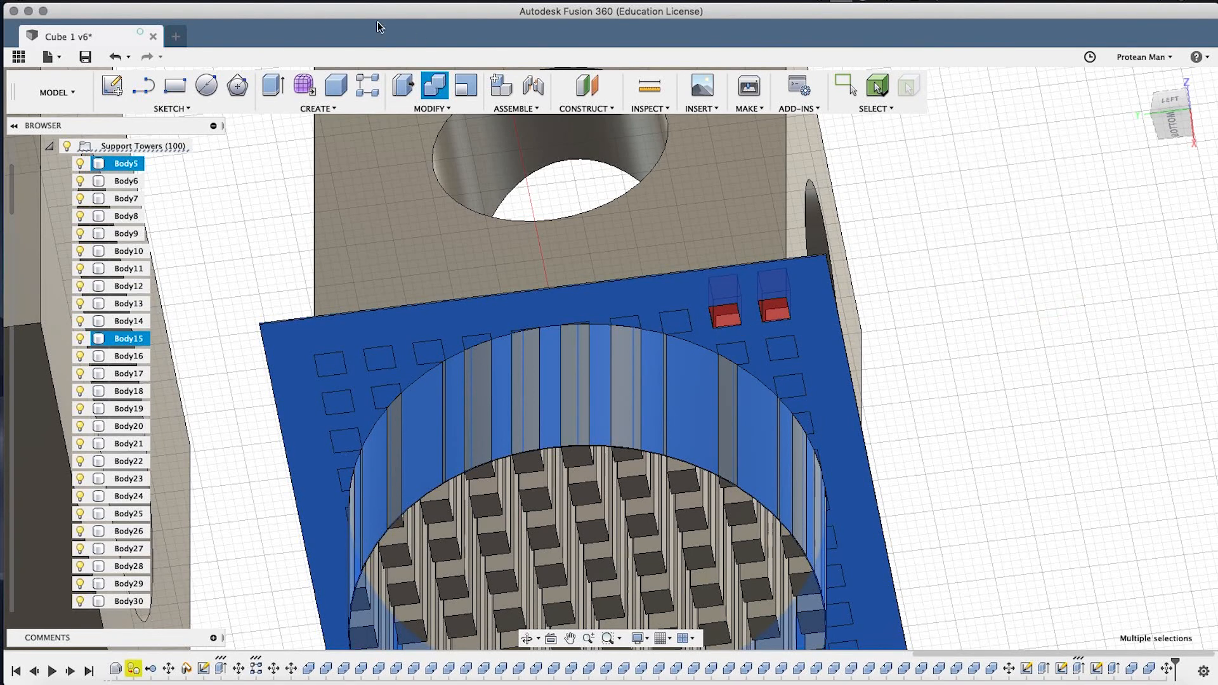
Cut the corner support tower Body5 with the ring and floor-layer body using Combine, with Keep Tools on.
{"action": "left_click", "coordinate": [439, 88]}
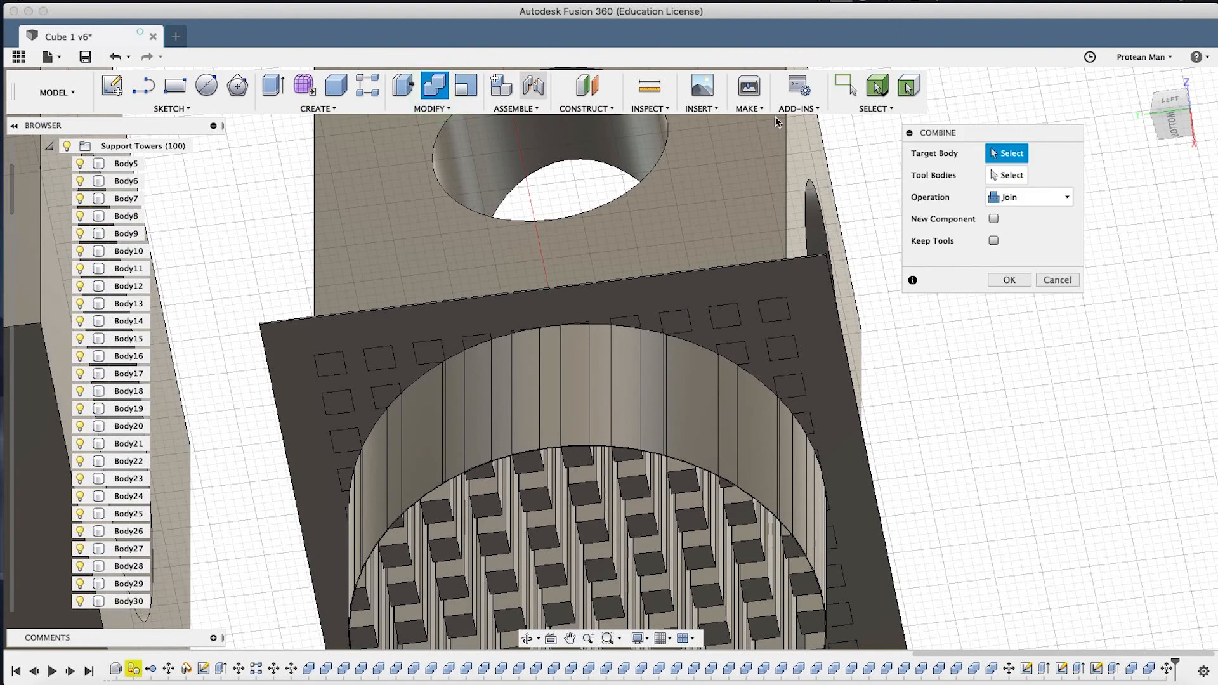
{"action": "left_click", "coordinate": [775, 310]}
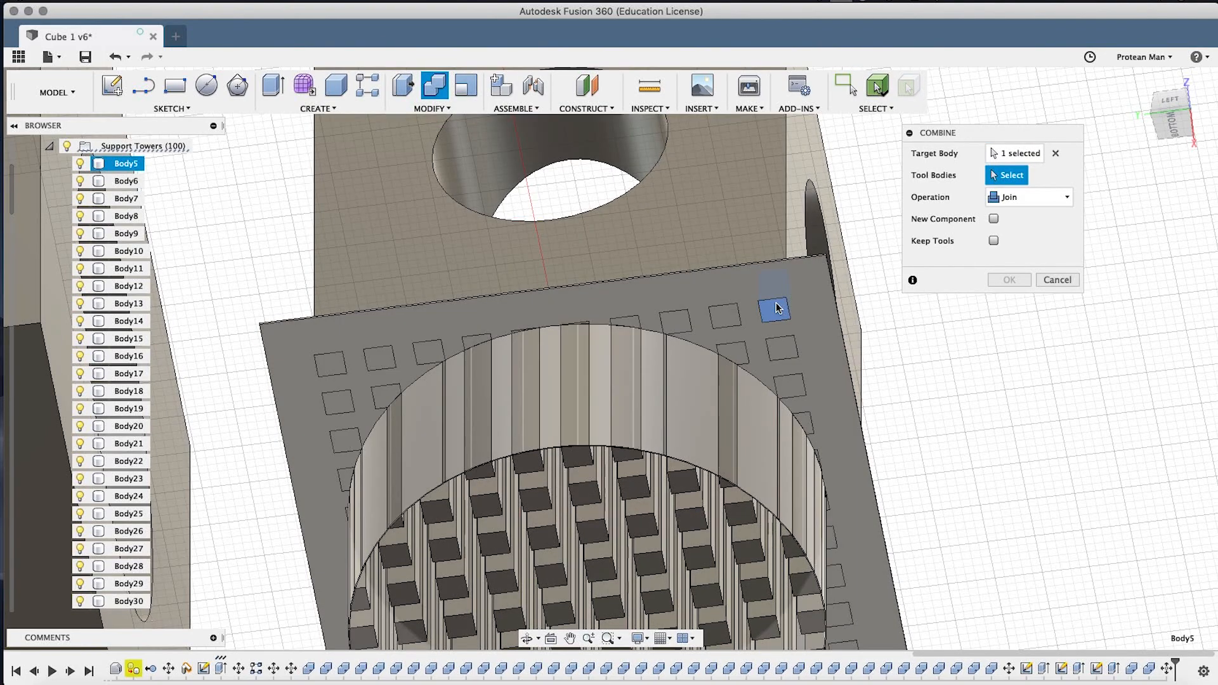
{"action": "left_click", "coordinate": [821, 272]}
{"action": "left_click", "coordinate": [1015, 198]}
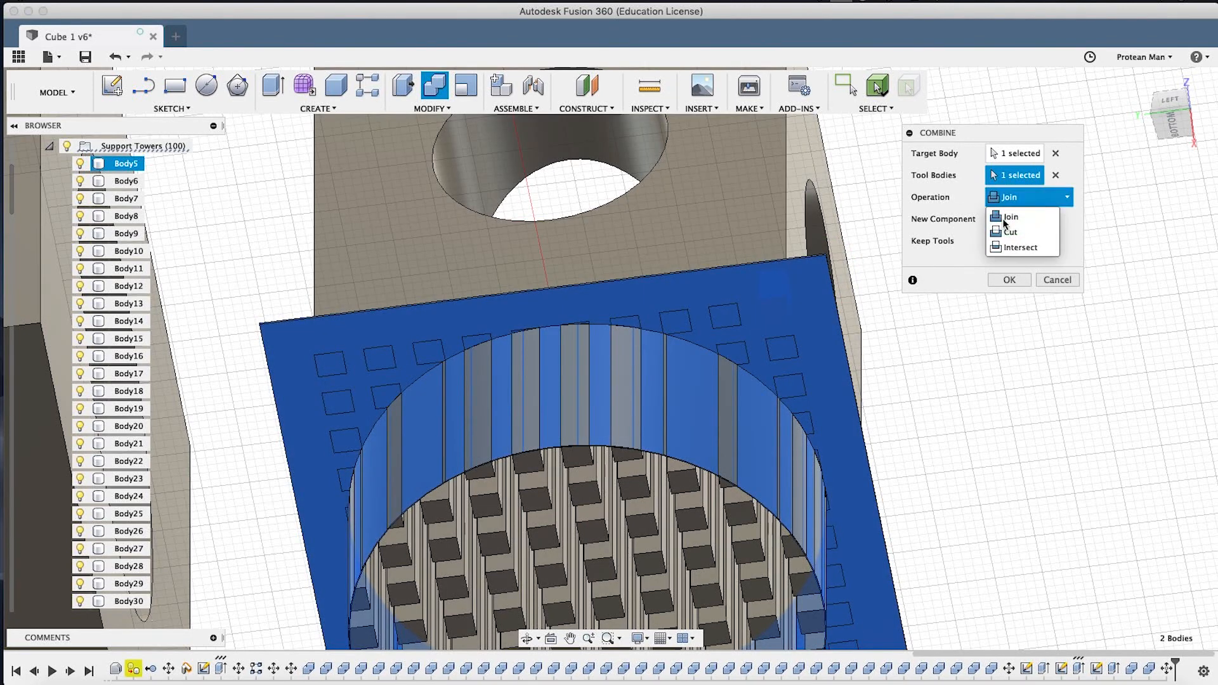
{"action": "left_click", "coordinate": [995, 241]}
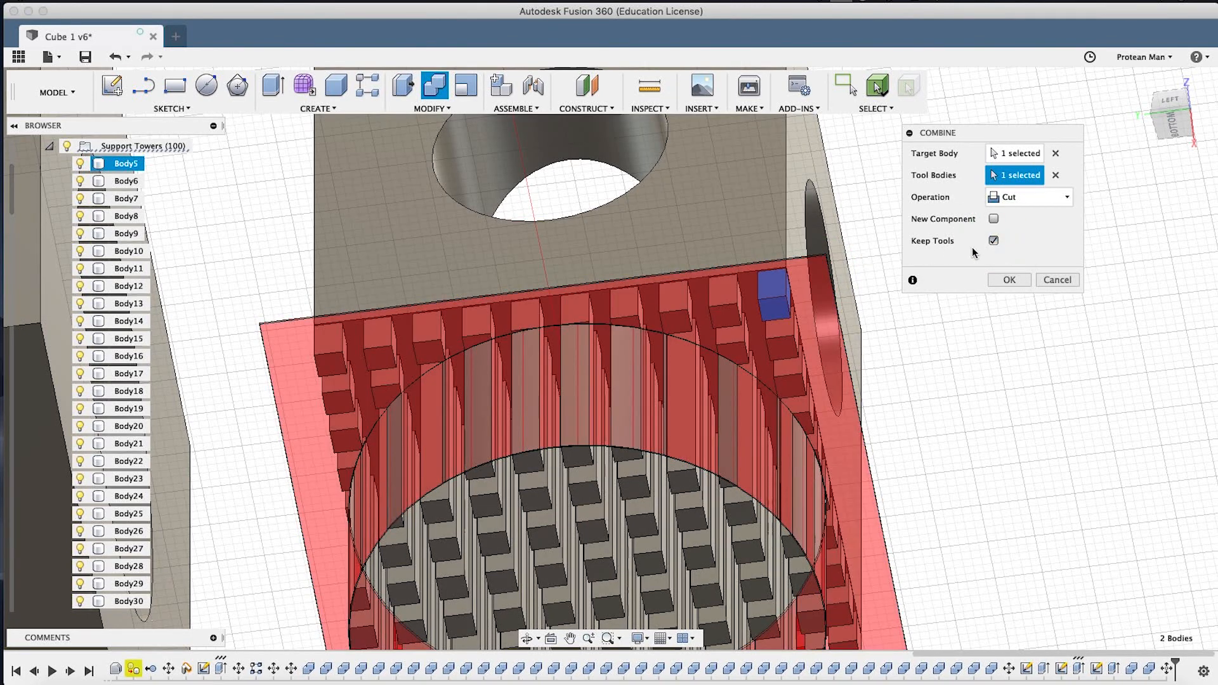
{"action": "left_click", "coordinate": [1008, 281]}
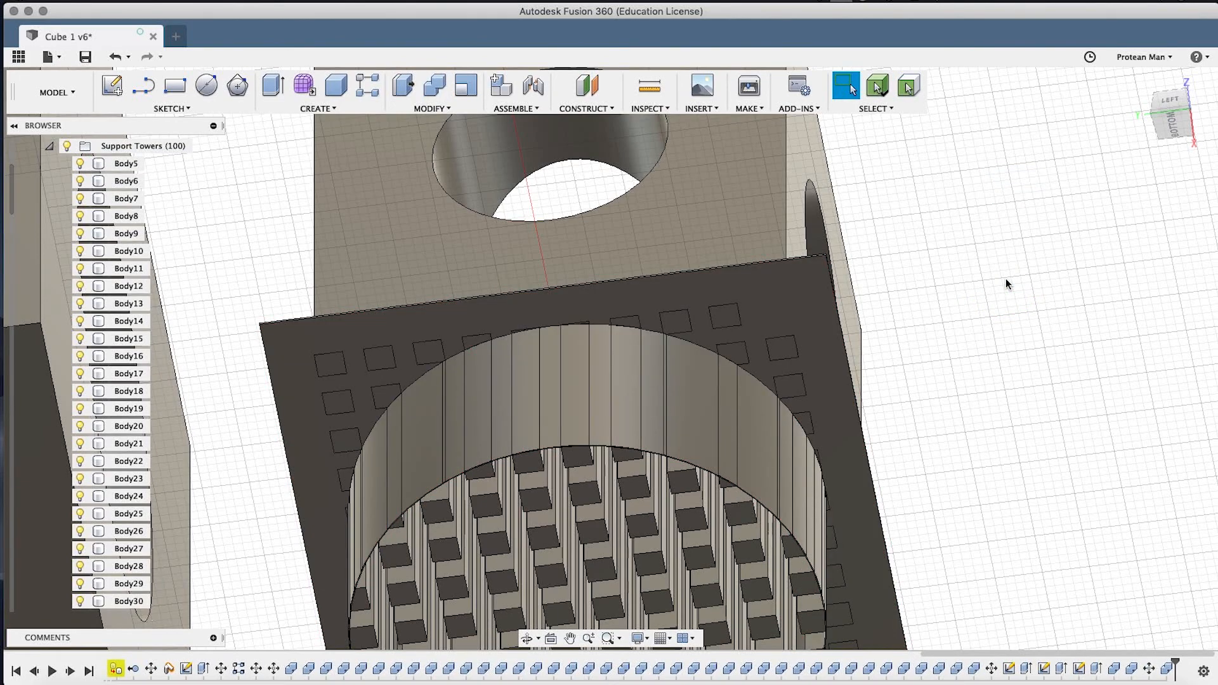
{"action": "scroll", "coordinate": [484, 456], "scroll_direction": "down", "scroll_amount": 4}
{"action": "middle_click_drag", "start_coordinate": [484, 457], "coordinate": [671, 403]}
{"action": "scroll", "coordinate": [555, 324], "scroll_direction": "up", "scroll_amount": 3}
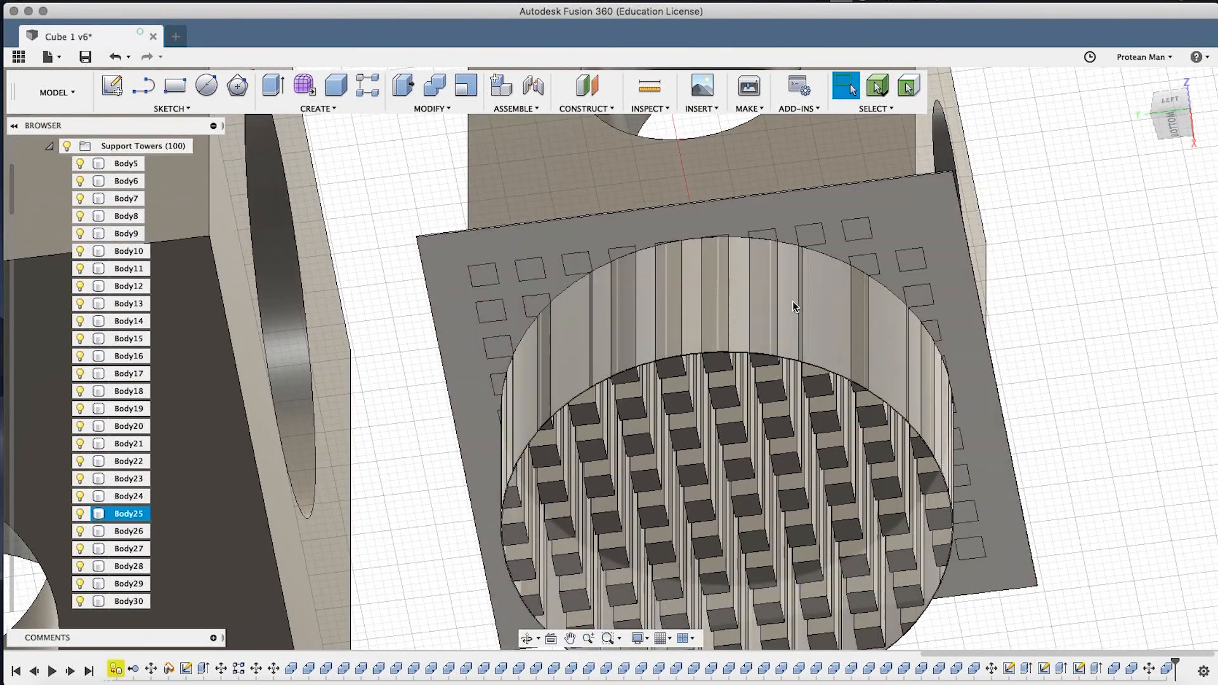
{"action": "left_click", "coordinate": [435, 84]}
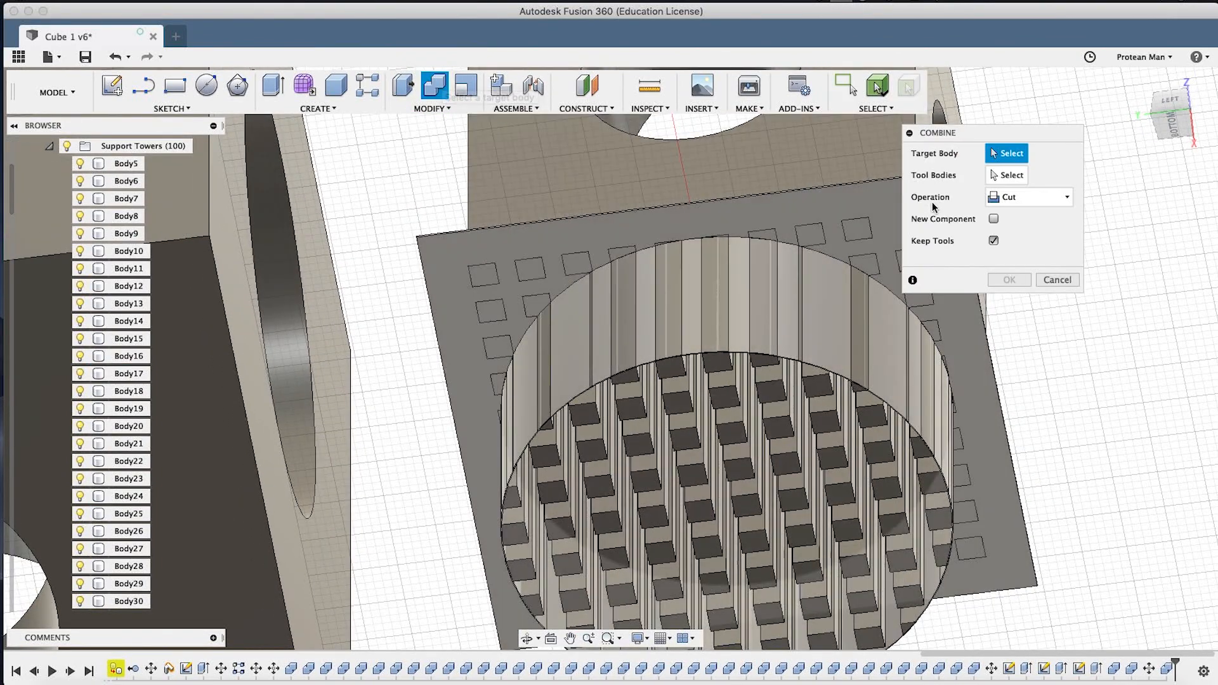
{"action": "middle_click_drag", "start_coordinate": [863, 207], "coordinate": [729, 228]}
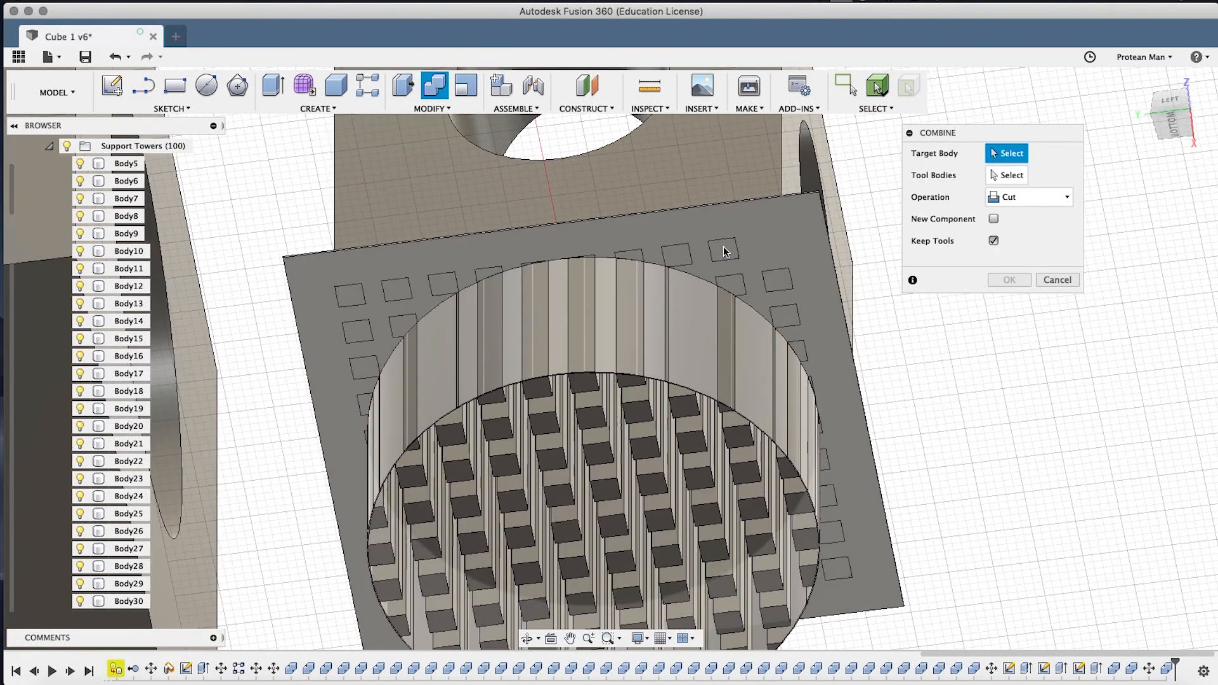
{"action": "left_click", "coordinate": [724, 251]}
{"action": "key", "text": "Escape"}
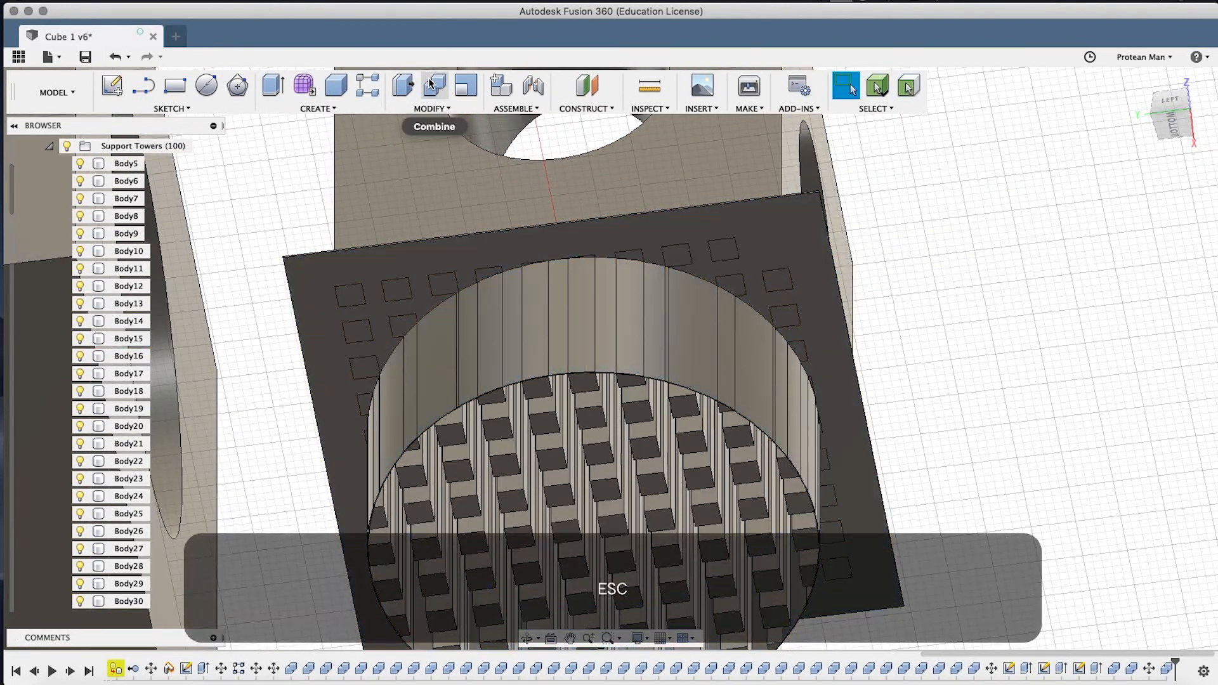
Cut the support tower Body15, beside the corner tower, with the joined ring and floor-layer body using Combine, with Keep Tools on.
{"action": "left_click", "coordinate": [724, 250]}
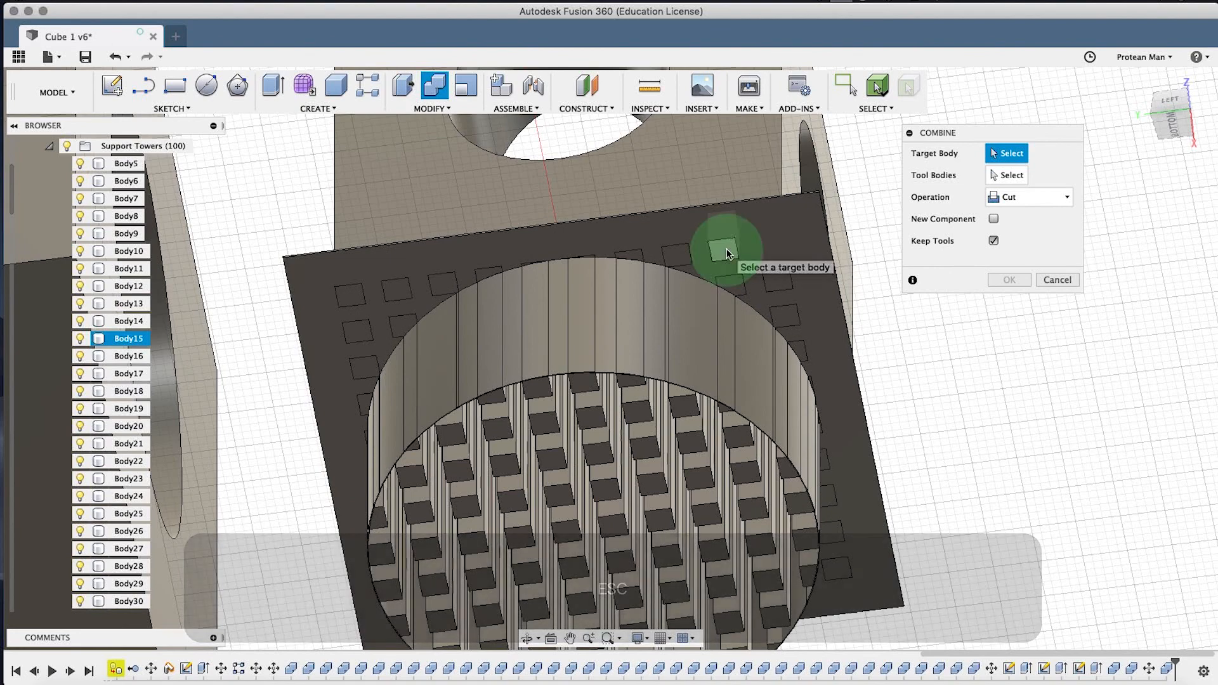
{"action": "left_click", "coordinate": [771, 228]}
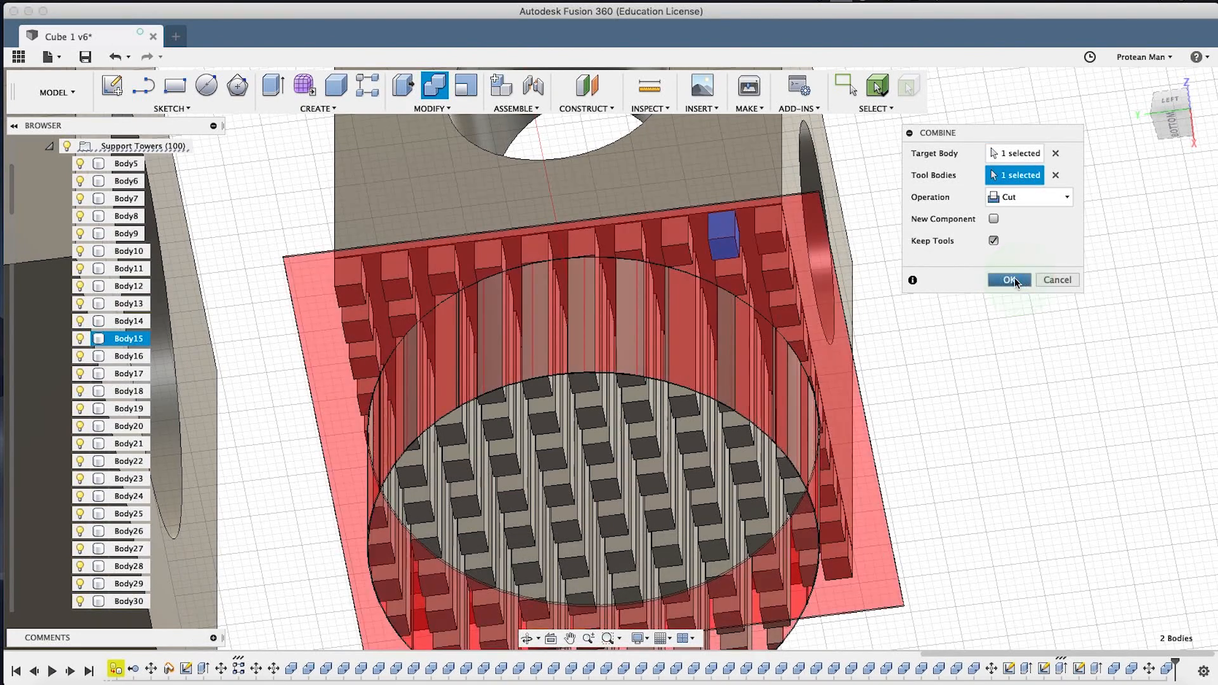
{"action": "left_click", "coordinate": [1010, 280]}
{"action": "left_click", "coordinate": [435, 88]}
{"action": "left_click", "coordinate": [675, 258]}
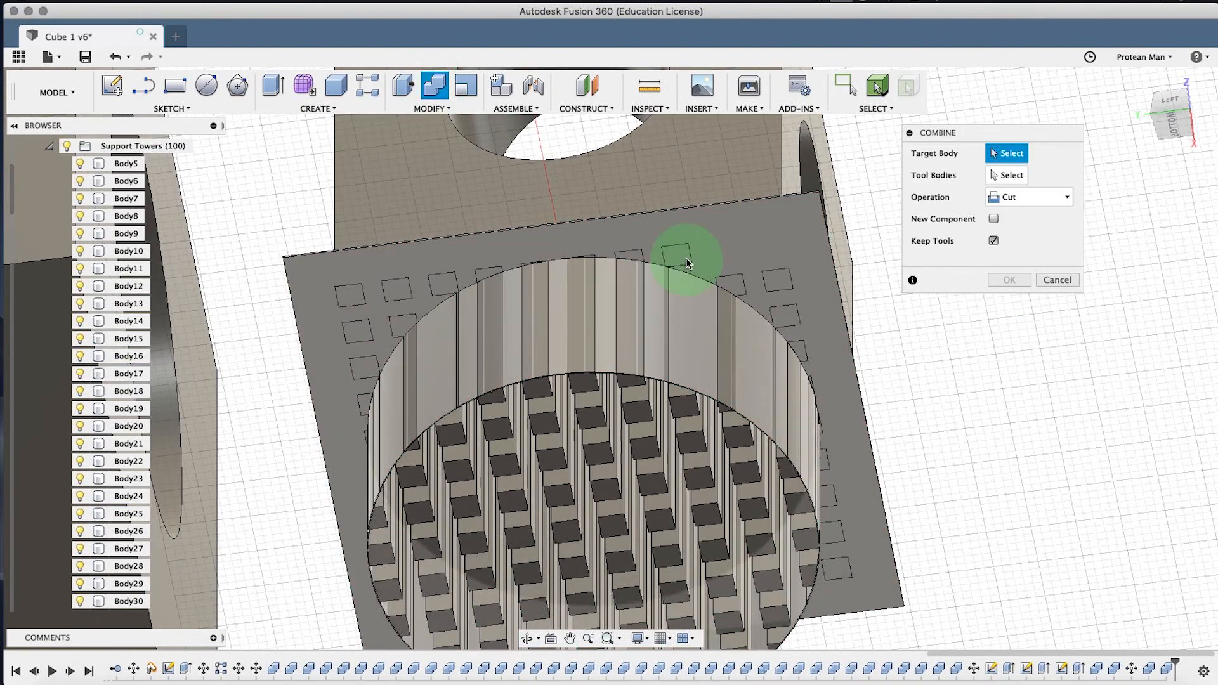
{"action": "key", "text": "Escape"}
Cut the support tower Body45, which crosses the middle of the ring wall, with the ring and floor-layer body, keeping the tool.
{"action": "scroll", "coordinate": [700, 258], "scroll_direction": "up", "scroll_amount": 2}
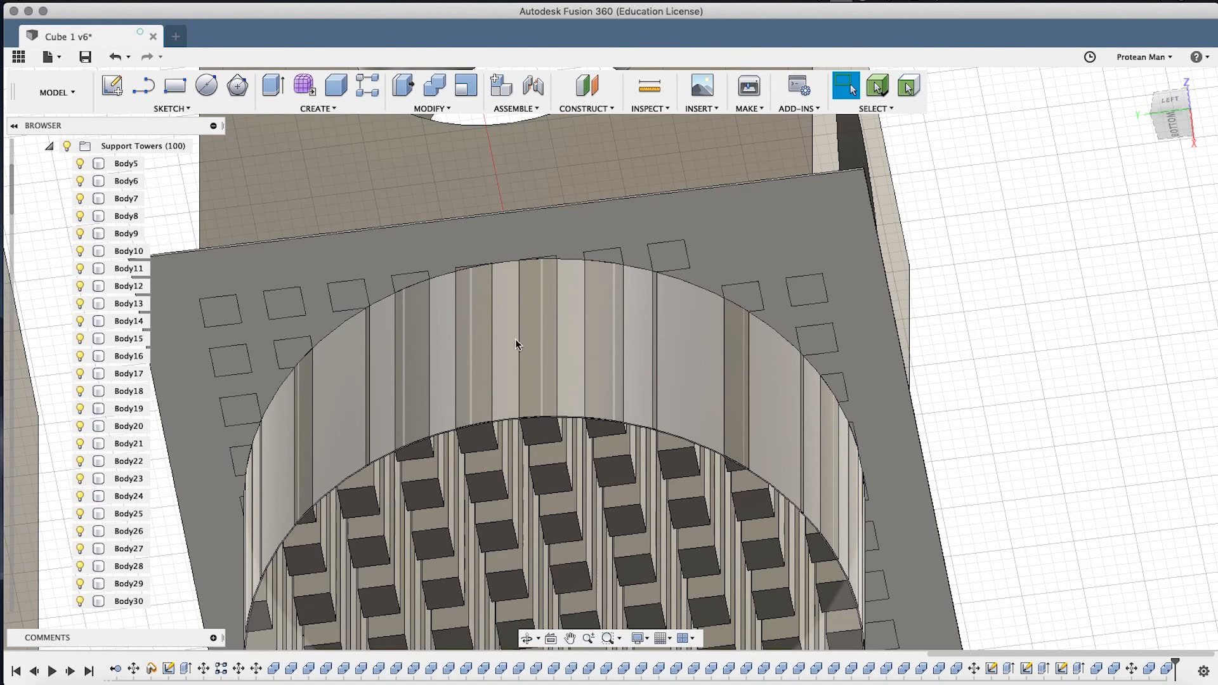
{"action": "left_click", "coordinate": [536, 426]}
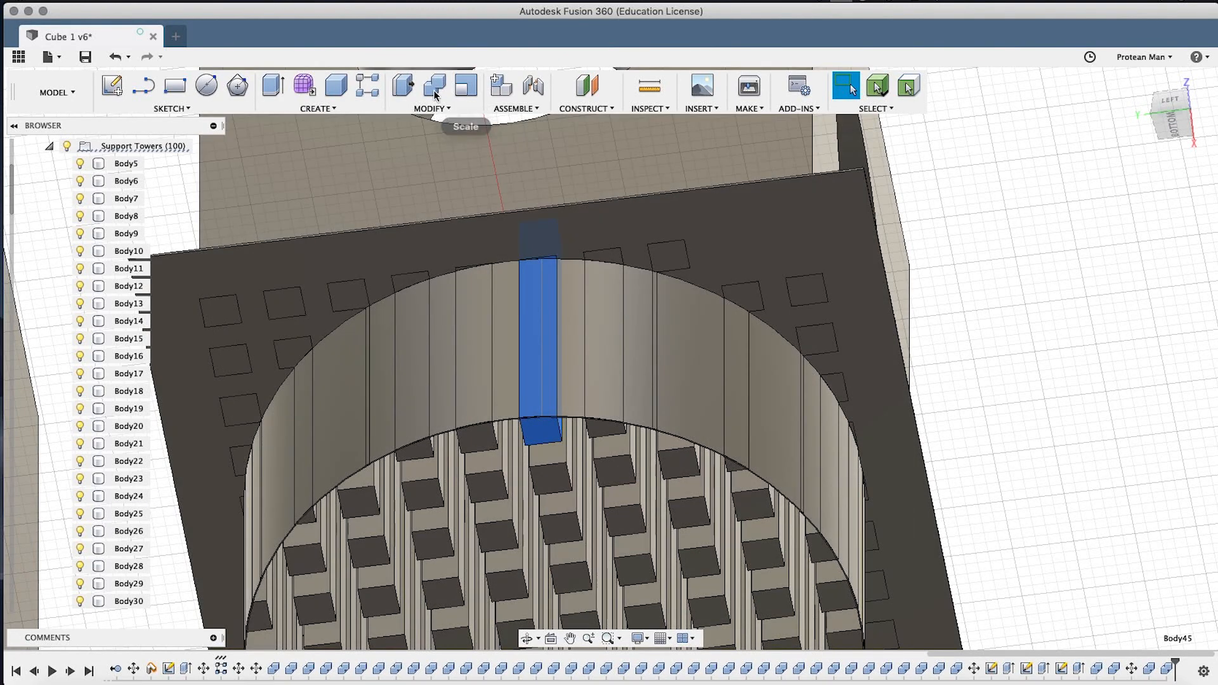
{"action": "left_click", "coordinate": [435, 84]}
{"action": "left_click", "coordinate": [1006, 175]}
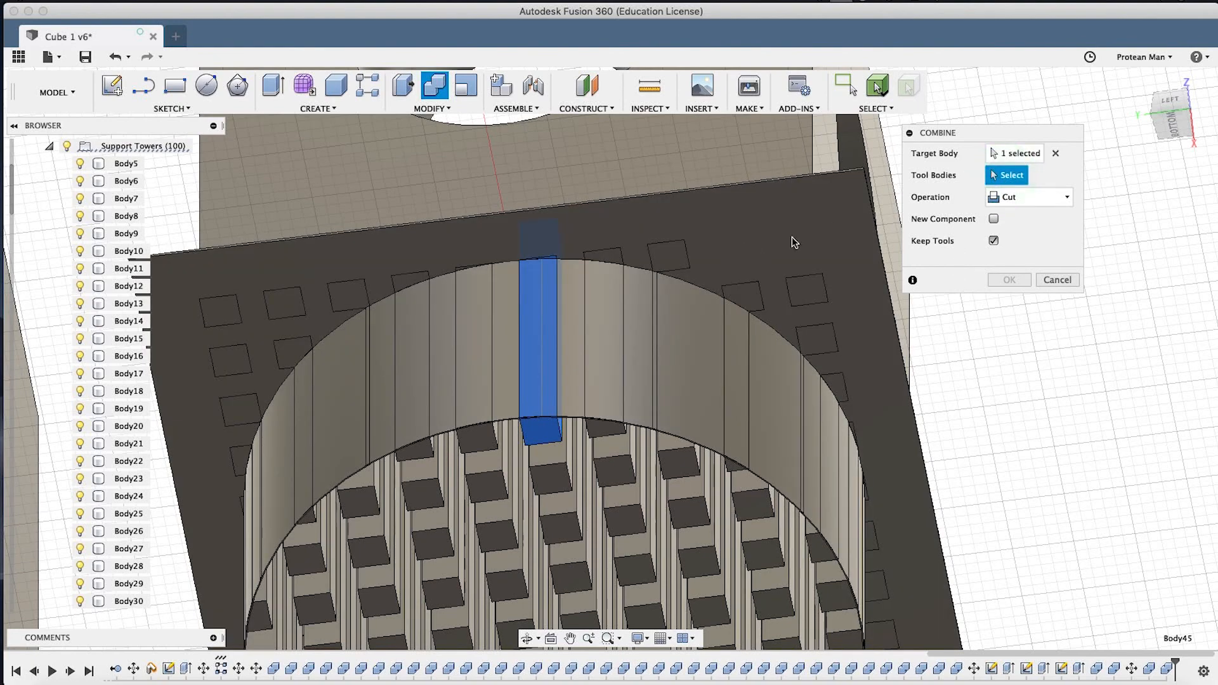
{"action": "left_click", "coordinate": [755, 245]}
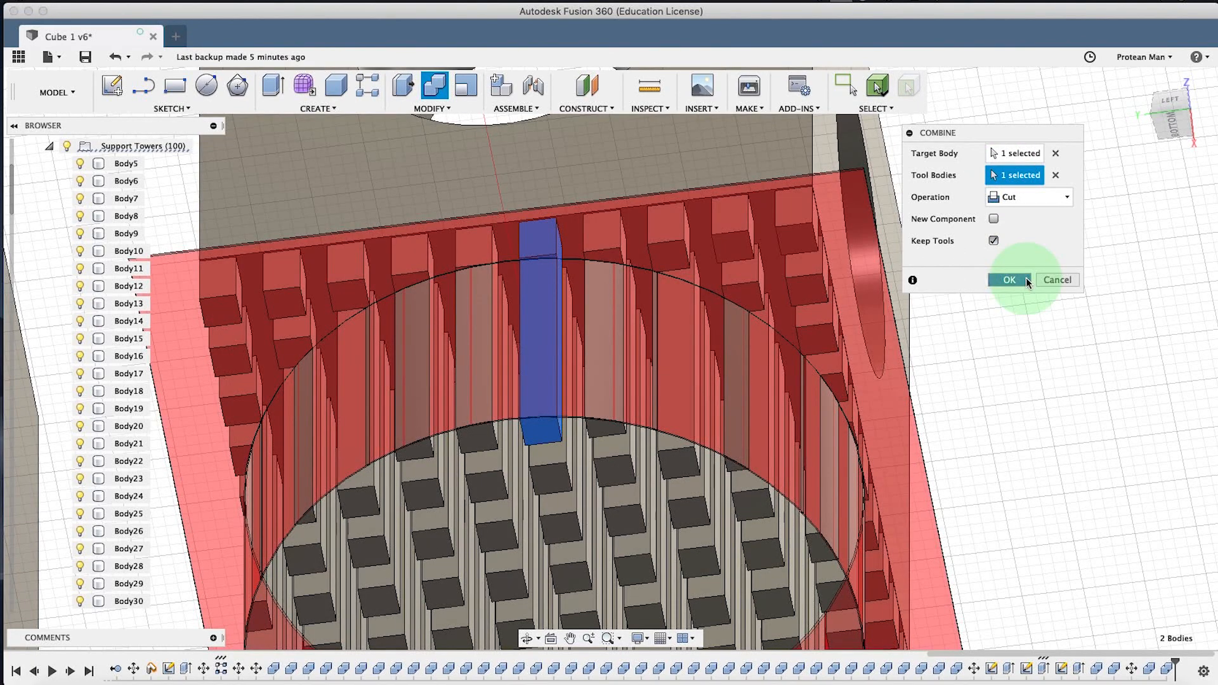
{"action": "left_click", "coordinate": [1026, 279]}
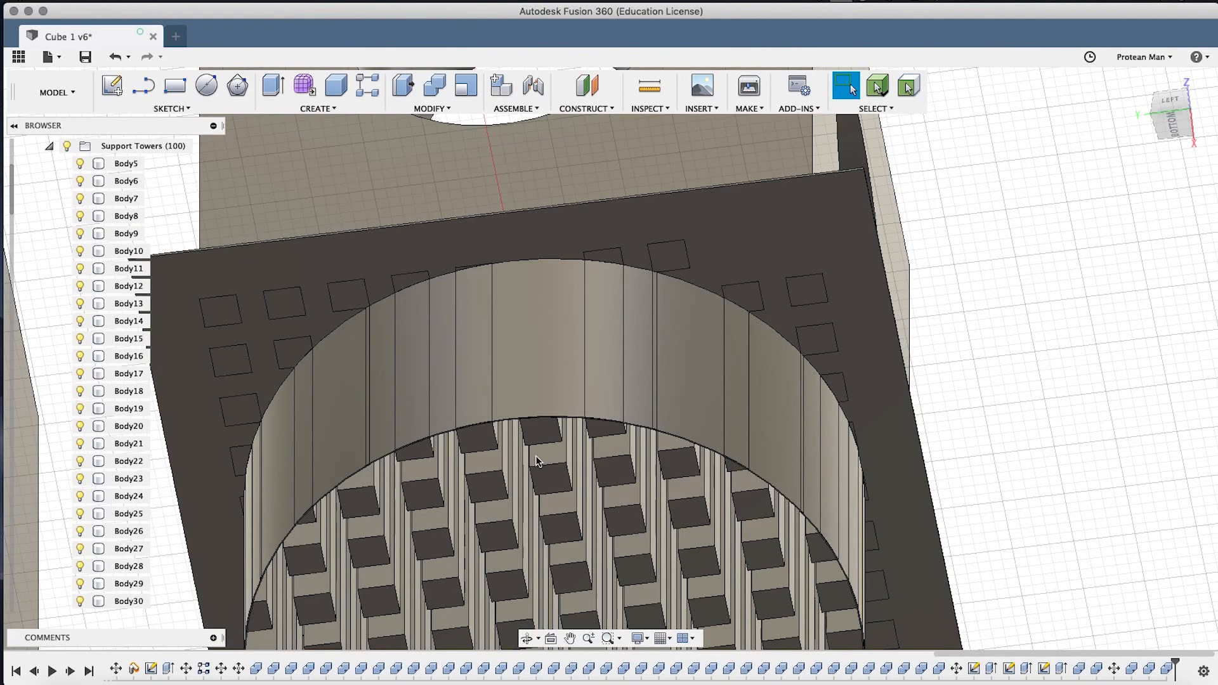
Move the joined ring and floor-layer body -100 mm along Y, clear of the support towers, without creating a copy.
{"action": "scroll", "coordinate": [535, 456], "scroll_direction": "down", "scroll_amount": 6}
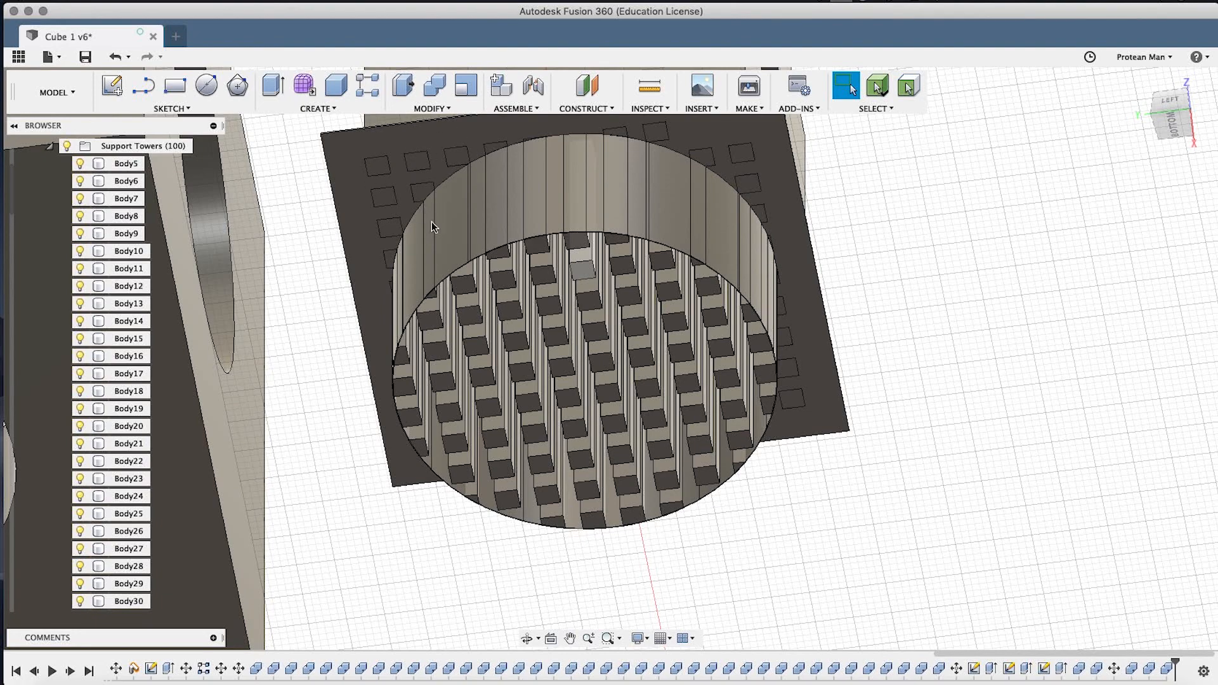
{"action": "scroll", "coordinate": [708, 234], "scroll_direction": "up", "scroll_amount": 5}
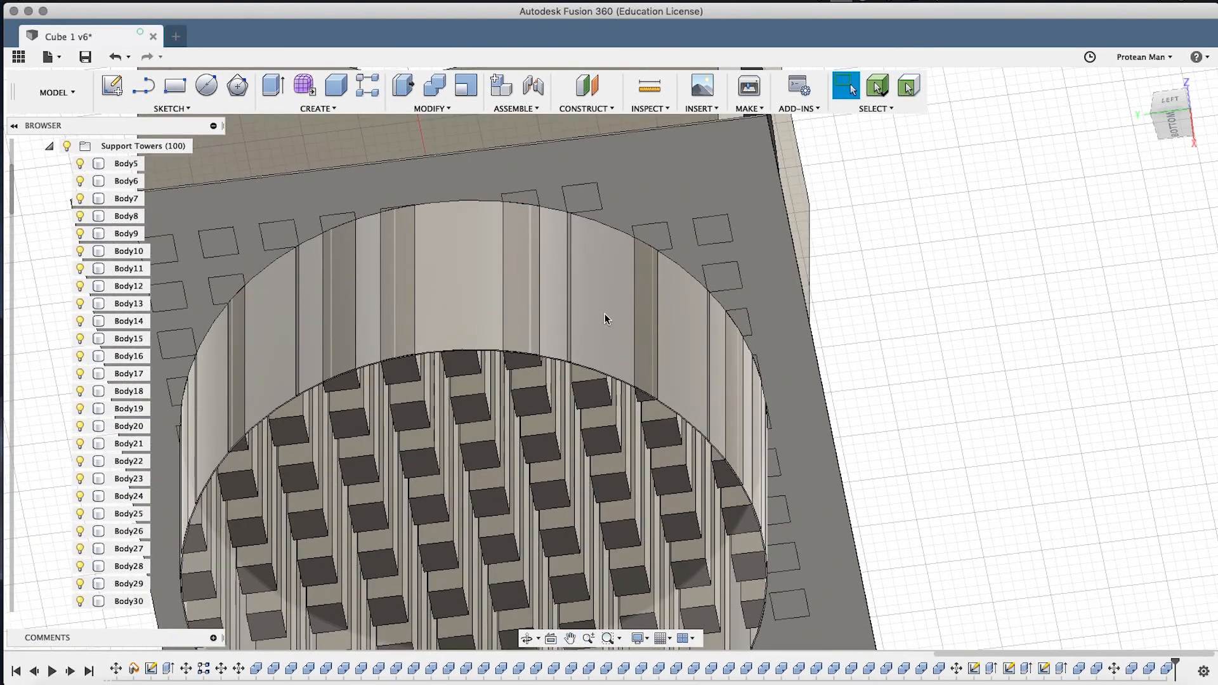
{"action": "left_click", "coordinate": [591, 289]}
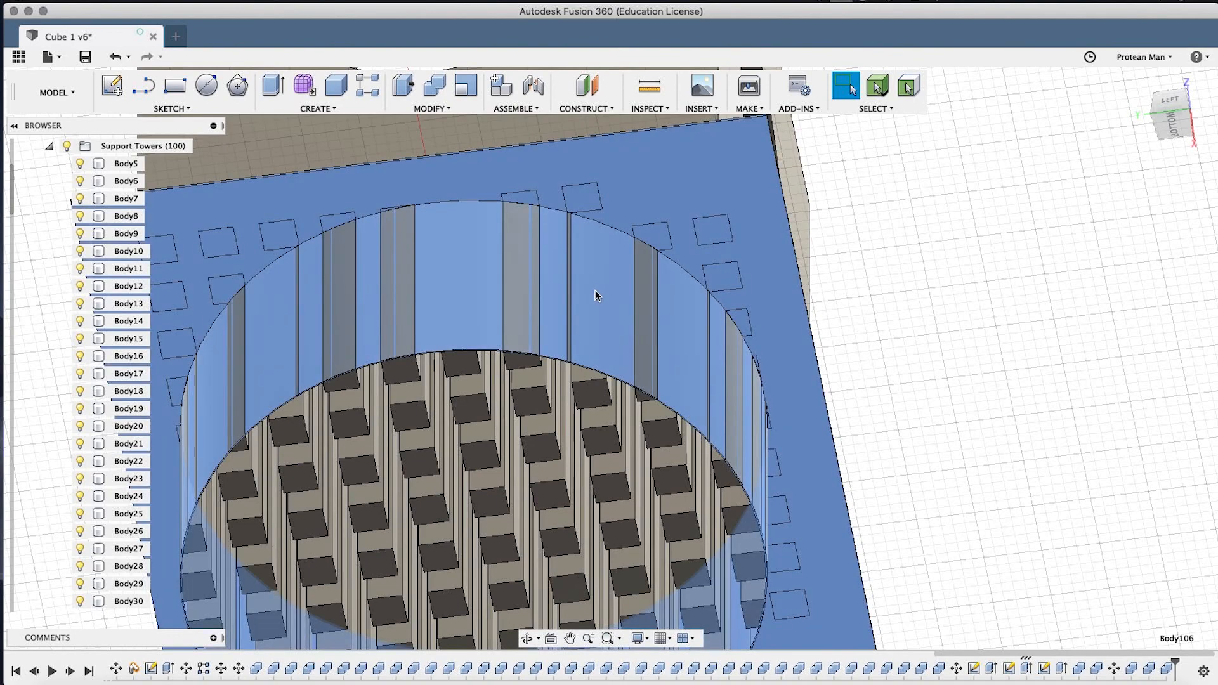
{"action": "scroll", "coordinate": [599, 293], "scroll_direction": "down", "scroll_amount": 3}
{"action": "scroll", "coordinate": [601, 295], "scroll_direction": "down", "scroll_amount": 3}
{"action": "key", "text": "m"}
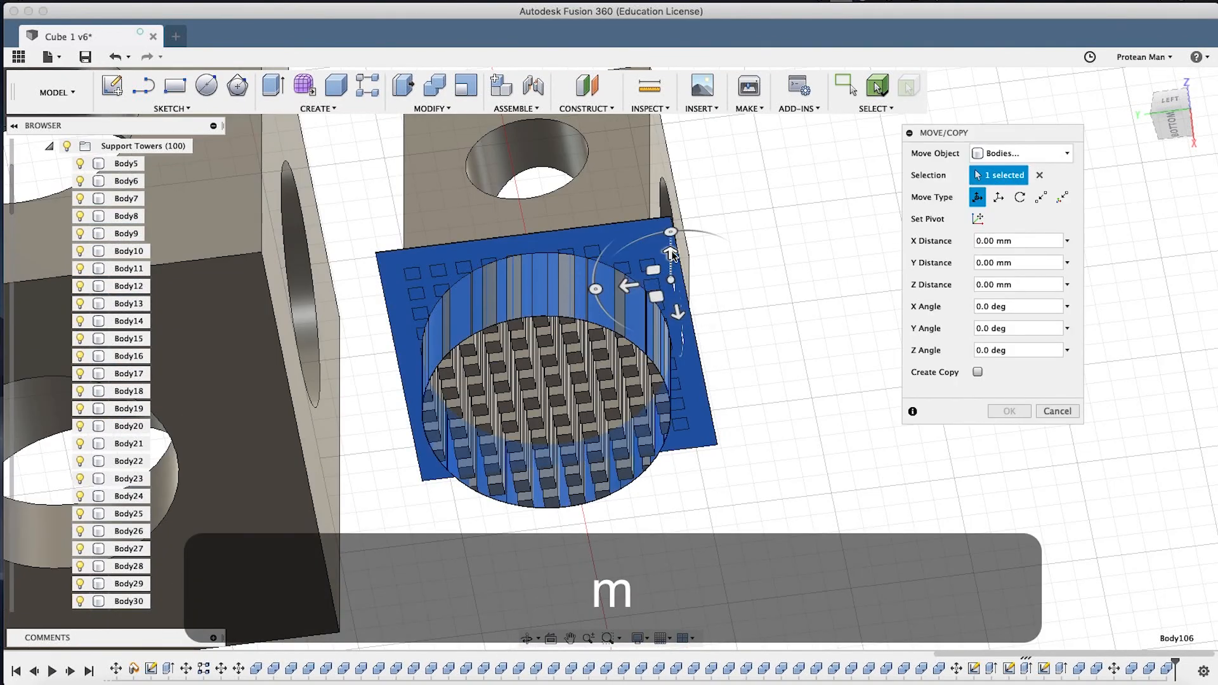
{"action": "left_click", "coordinate": [628, 285]}
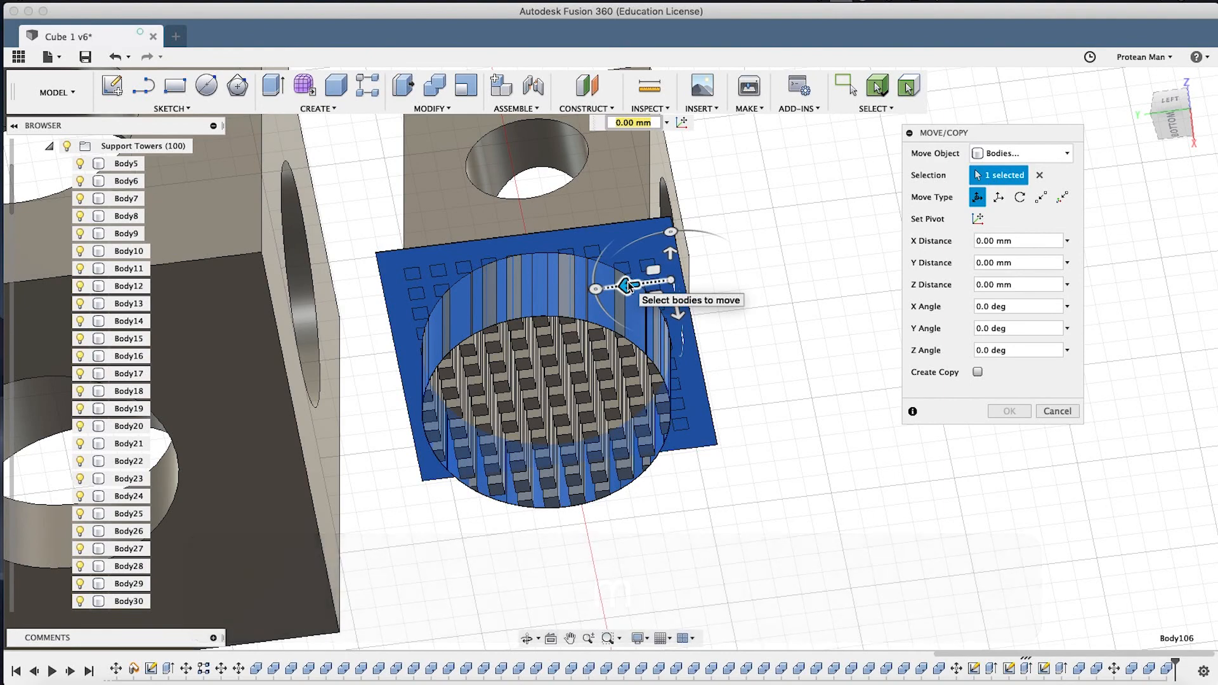
{"action": "type", "text": "-100"}
{"action": "key", "text": "Return"}
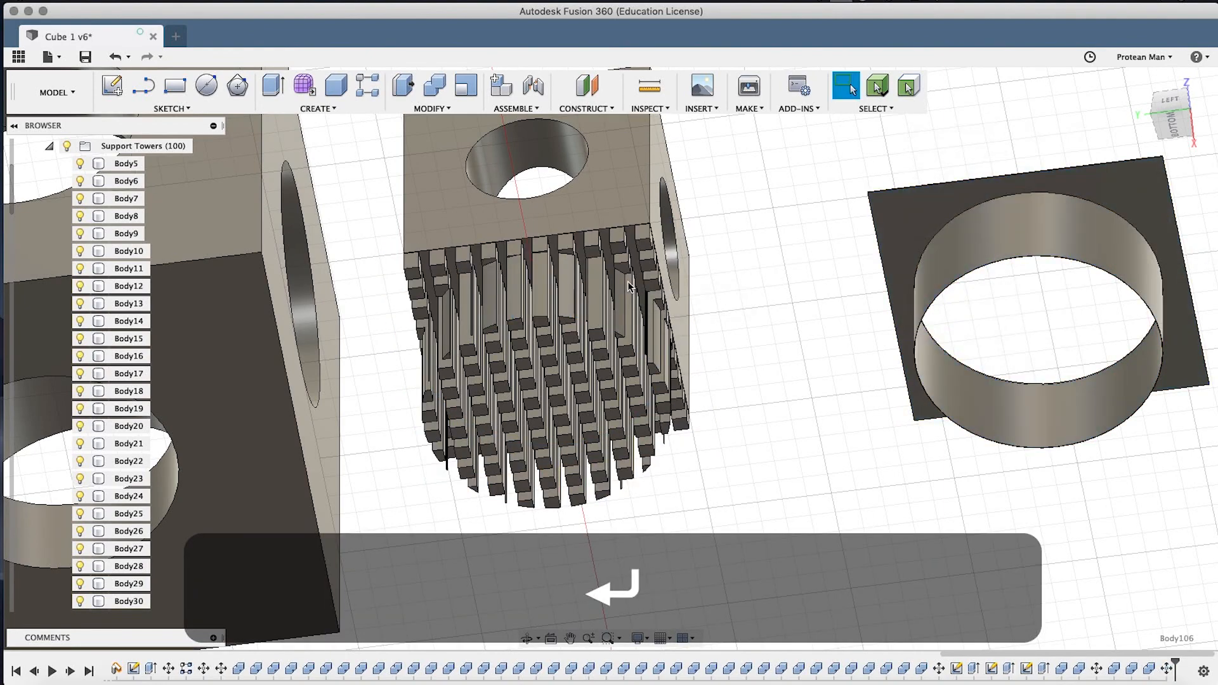
Start Offset Faces on the 9 mm² end face at the trimmed gap of tower Body15, with a distance of 0 mm.
{"action": "scroll", "coordinate": [599, 266], "scroll_direction": "up", "scroll_amount": 5}
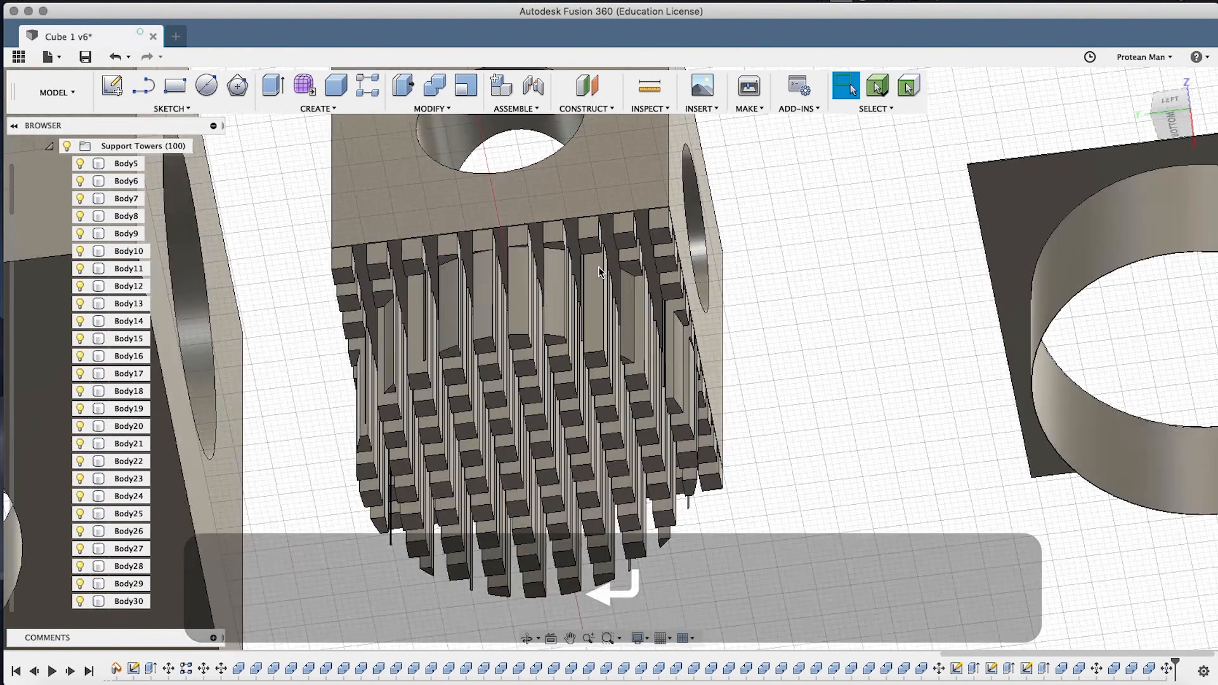
{"action": "key", "text": "q"}
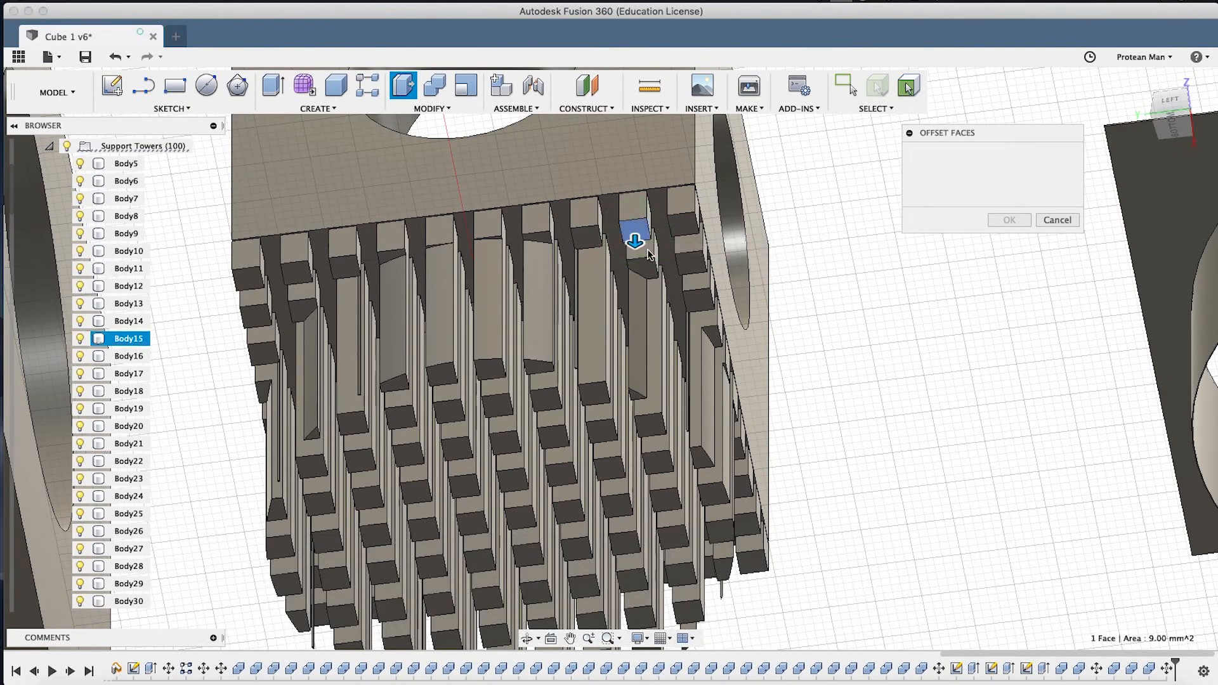
{"action": "left_click", "coordinate": [634, 231]}
{"action": "scroll", "coordinate": [644, 251], "scroll_direction": "up", "scroll_amount": 5}
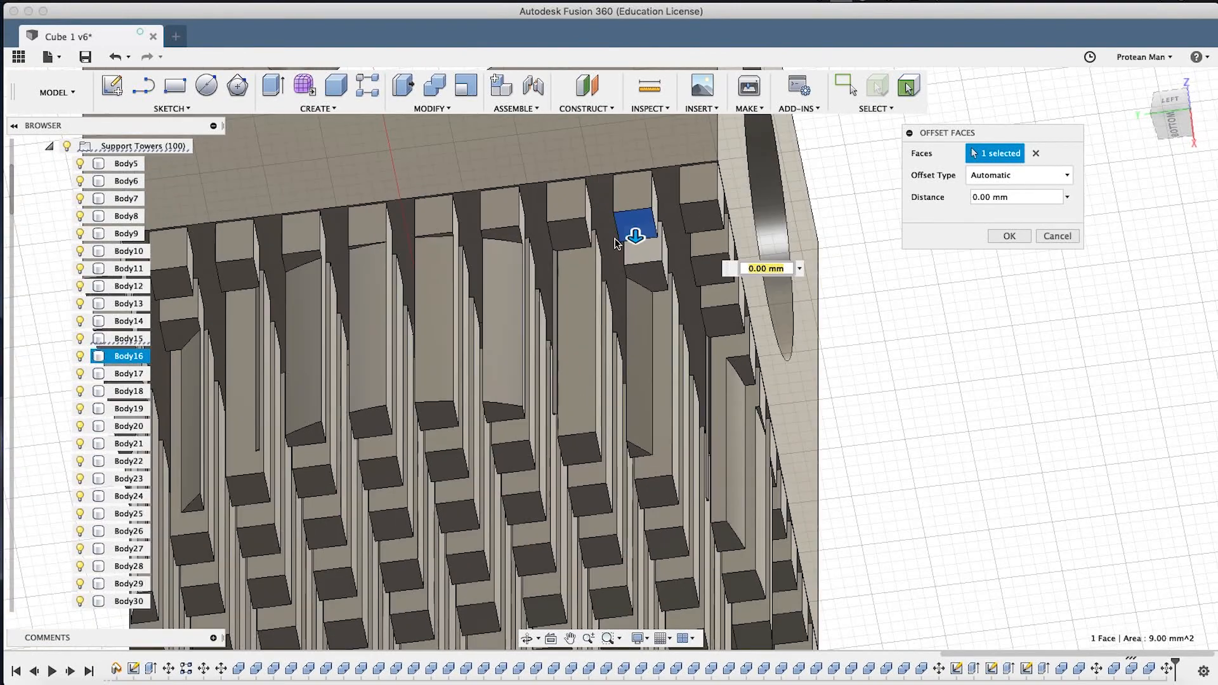
{"action": "type", "text": "0"}
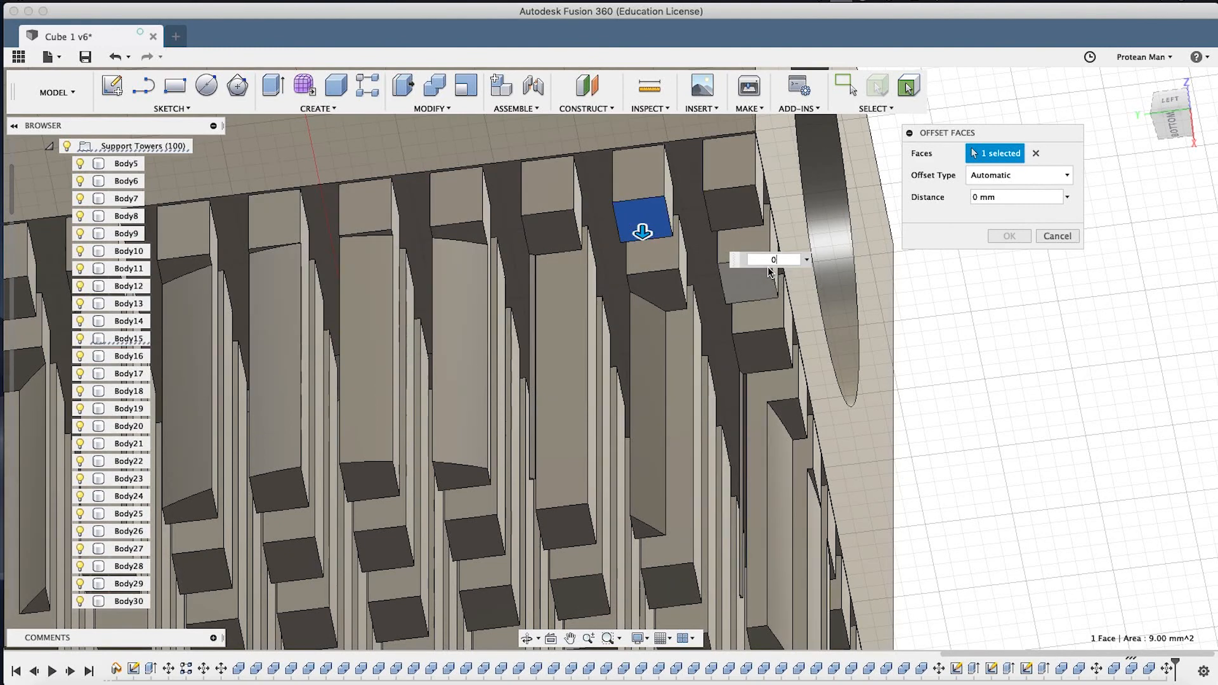
Add six end faces to the offset selection, including those at the trimmed gaps of towers Body25, Body16, Body6, Body7 and Body8.
{"action": "left_click", "coordinate": [556, 242]}
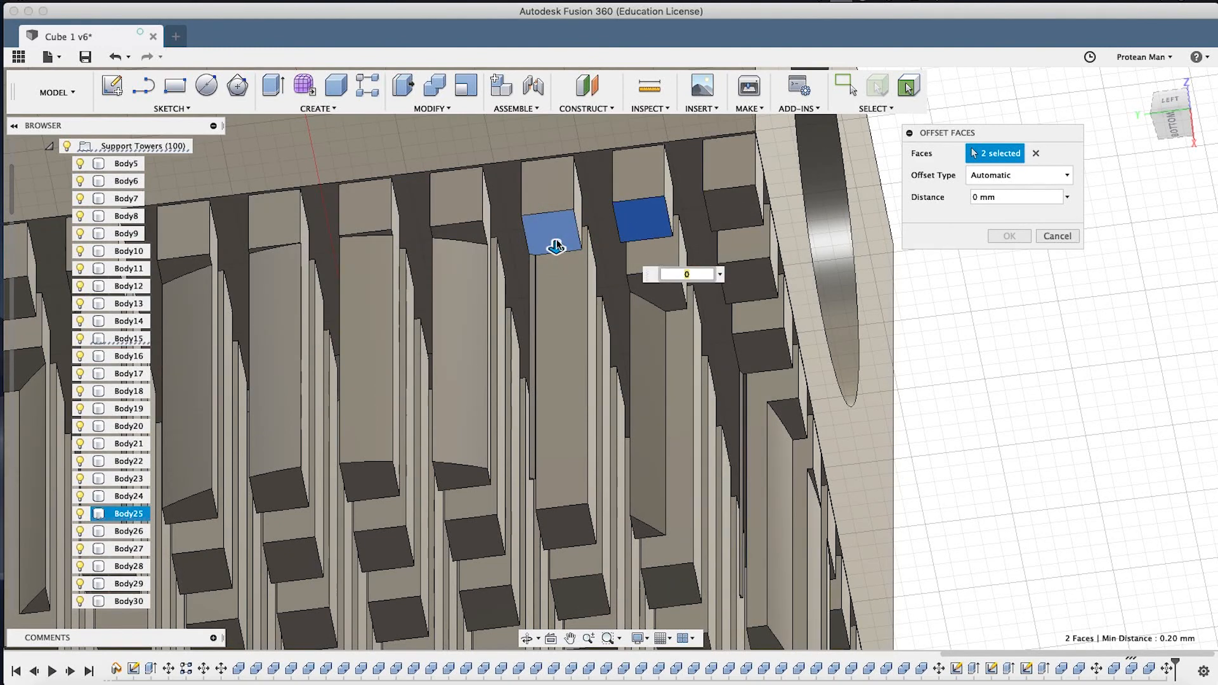
{"action": "left_click", "coordinate": [670, 304]}
{"action": "left_click", "coordinate": [744, 280]}
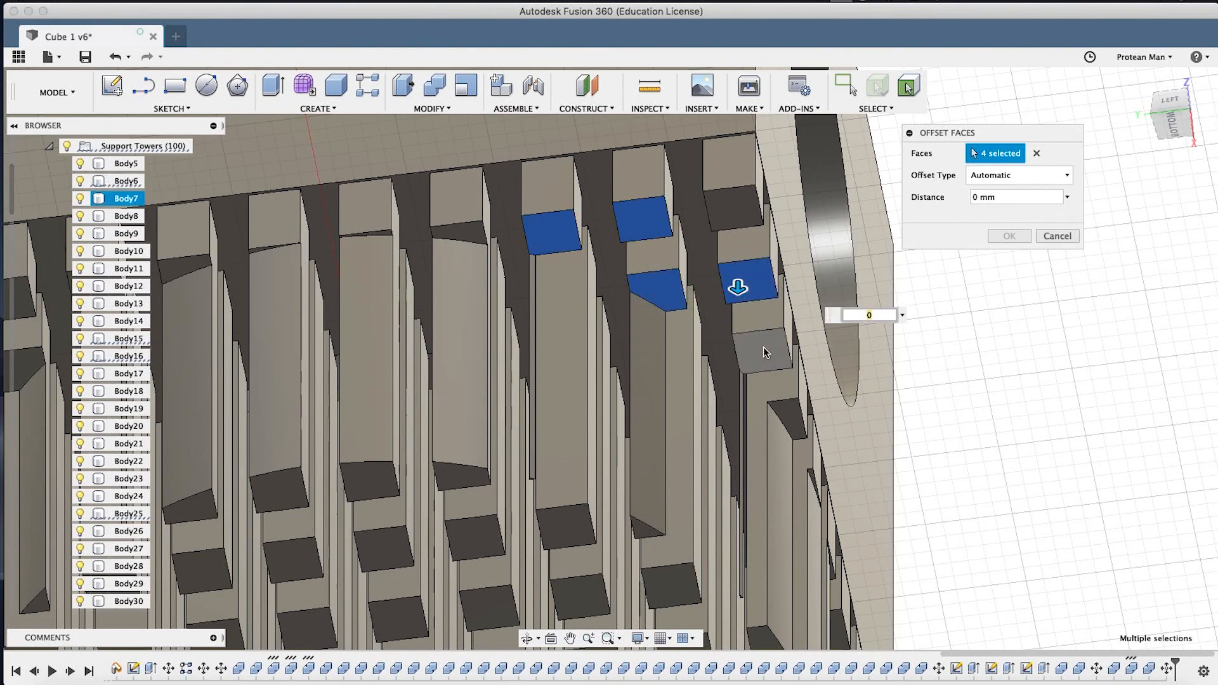
{"action": "left_click", "coordinate": [765, 353]}
{"action": "left_click", "coordinate": [787, 412]}
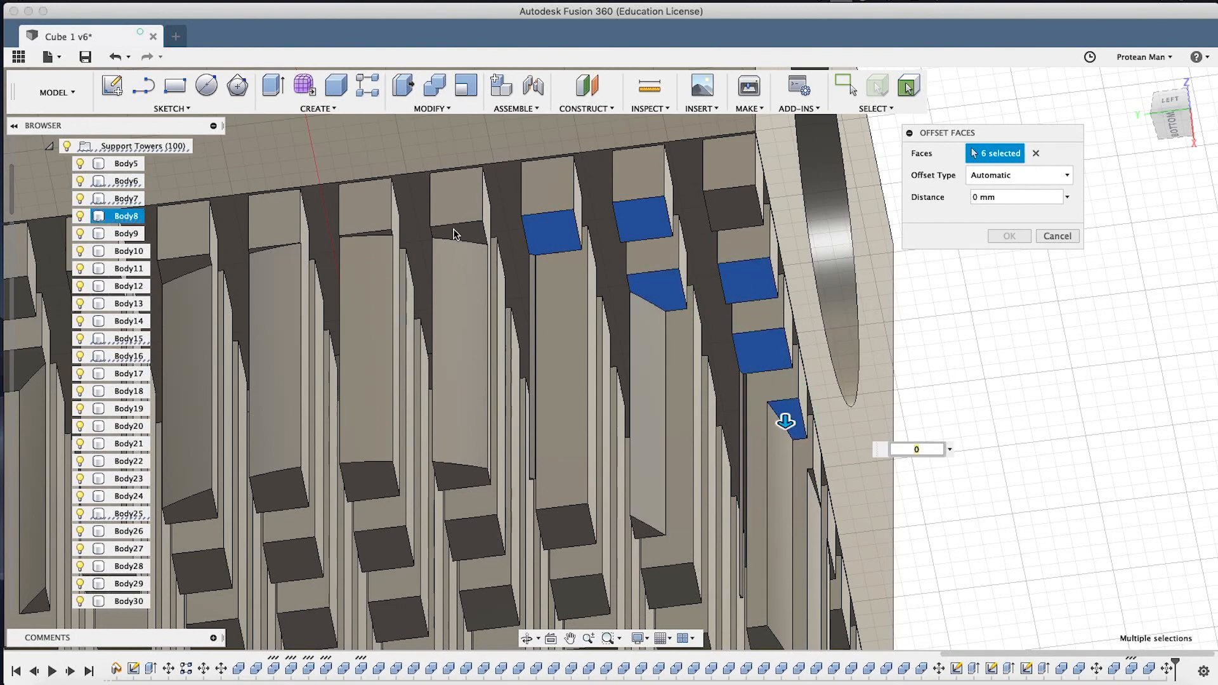
{"action": "left_click", "coordinate": [455, 233]}
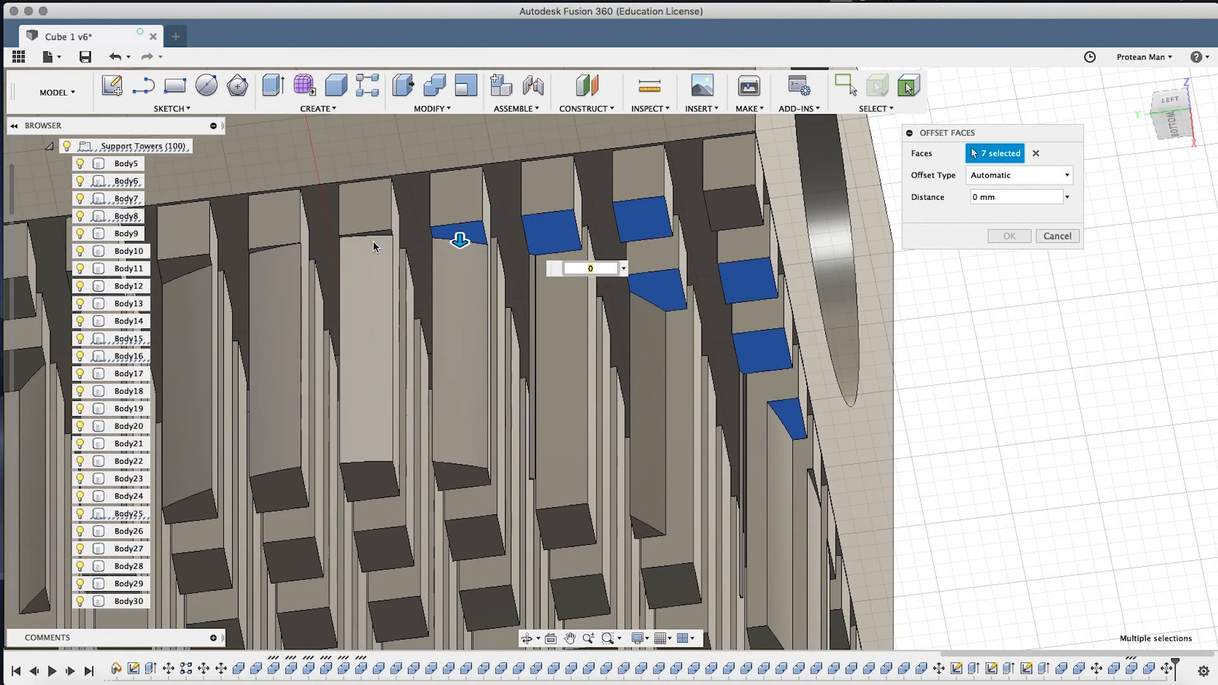
Extend the offset selection with five end faces on the far half of the first tower row and the neighbouring second-row tower.
{"action": "middle_click_drag", "start_coordinate": [374, 246], "coordinate": [721, 203]}
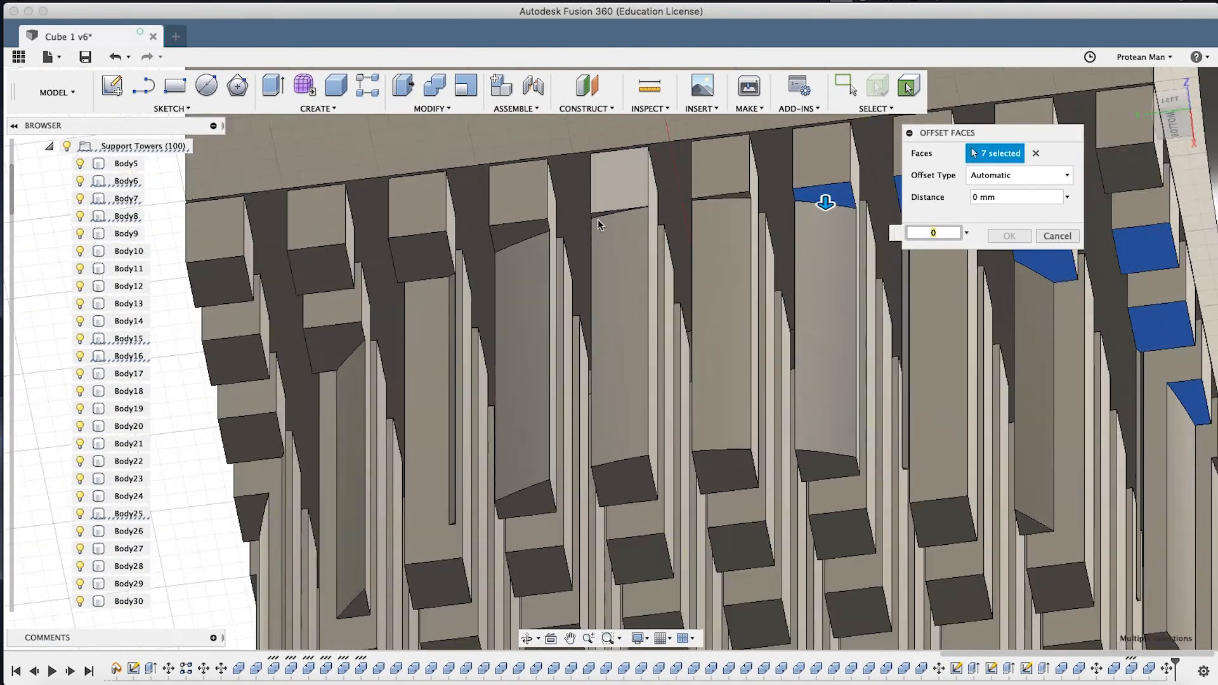
{"action": "left_click", "coordinate": [598, 215]}
{"action": "scroll", "coordinate": [598, 215], "scroll_direction": "up", "scroll_amount": 3}
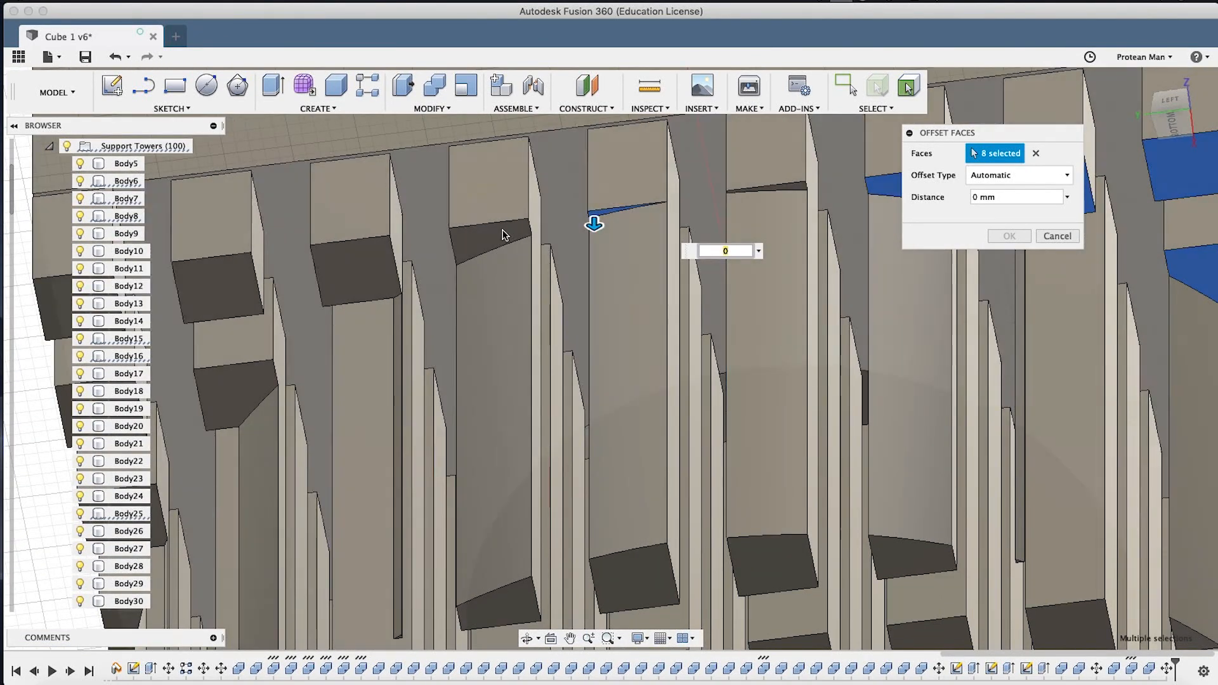
{"action": "left_click", "coordinate": [502, 235]}
{"action": "left_click", "coordinate": [357, 265]}
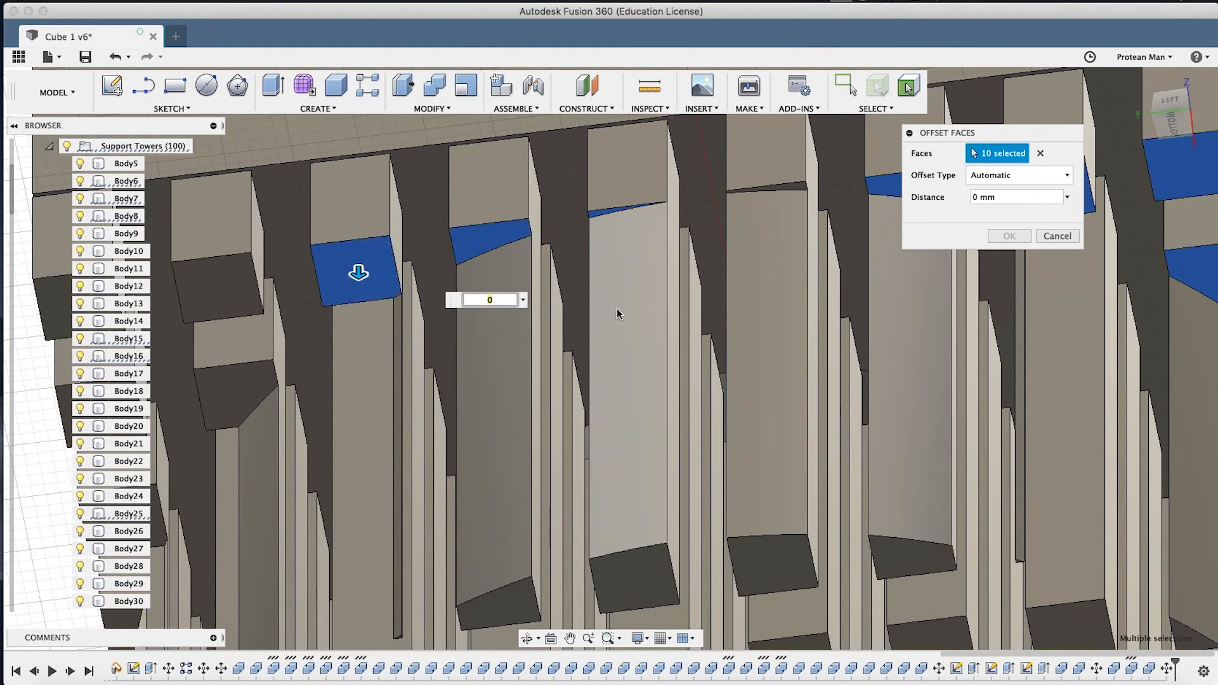
{"action": "left_click", "coordinate": [228, 295]}
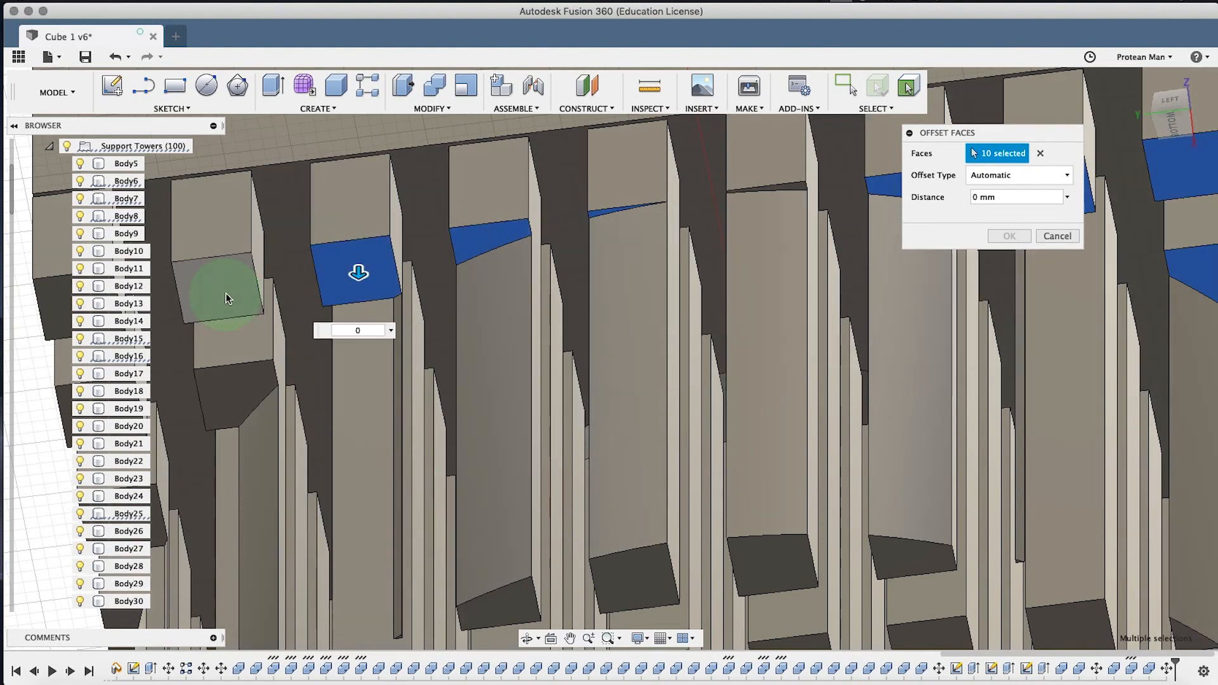
{"action": "left_click", "coordinate": [233, 384]}
Add six end faces to the offset selection: two in the second tower column from the edge and four in the outermost column.
{"action": "middle_click_drag", "start_coordinate": [563, 228], "coordinate": [416, 225]}
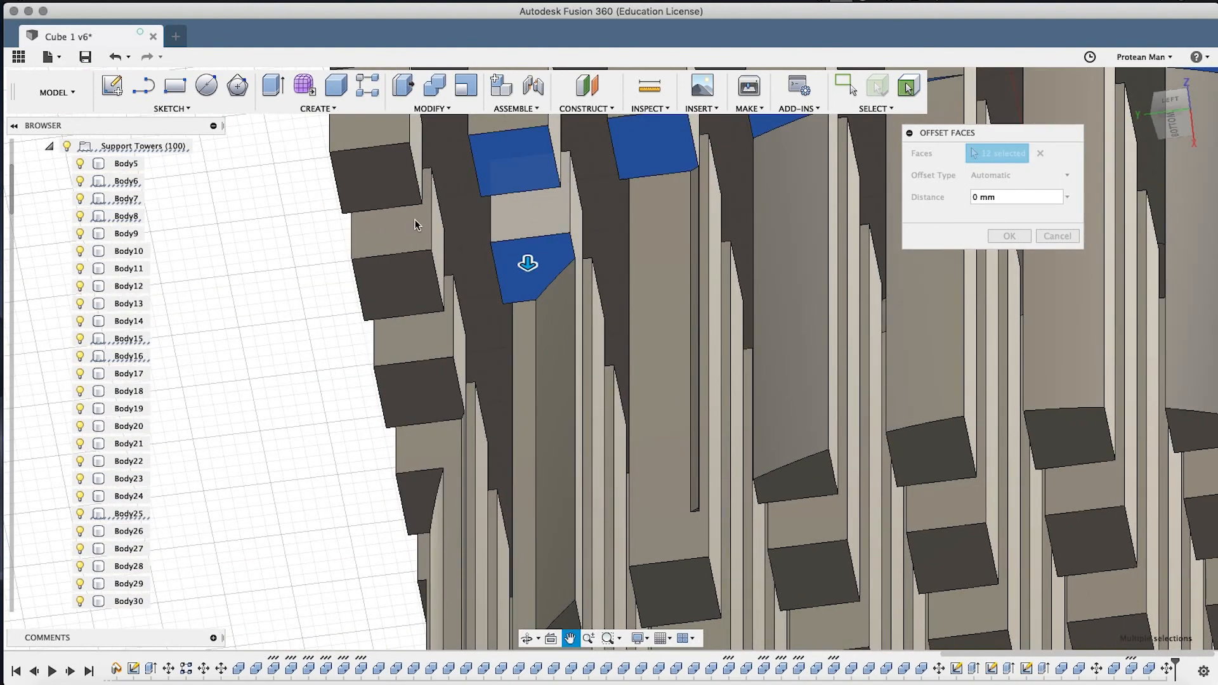
{"action": "left_click", "coordinate": [360, 170]}
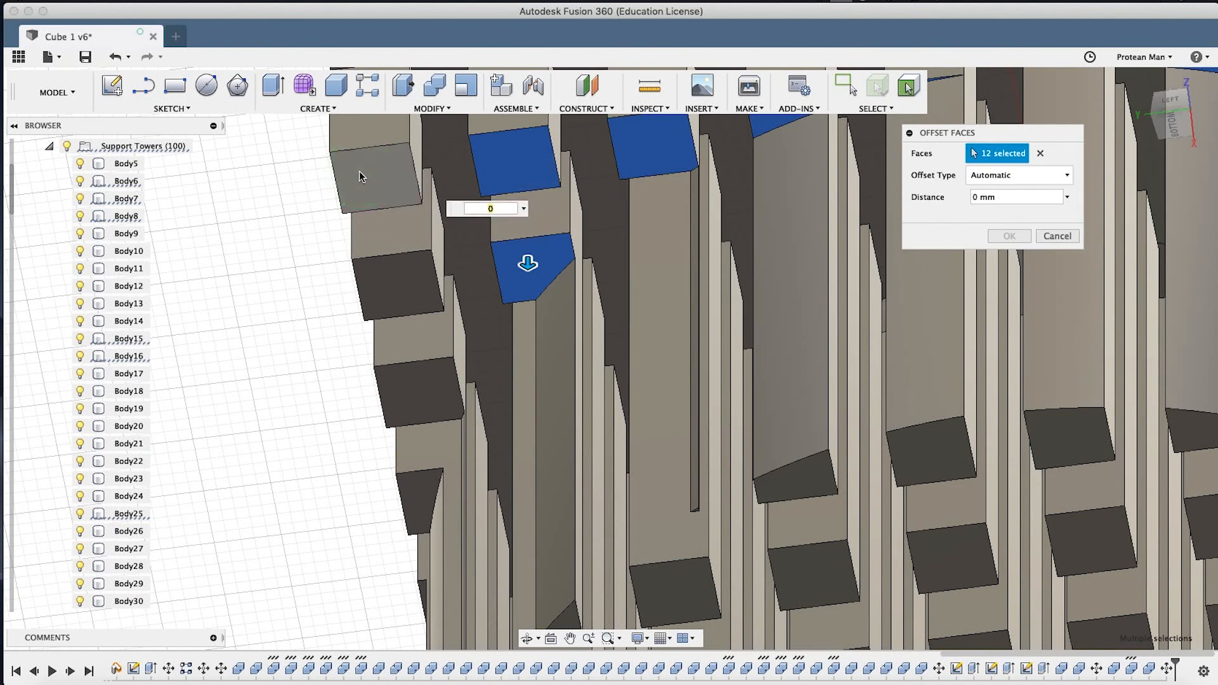
{"action": "left_click", "coordinate": [379, 276]}
{"action": "left_click", "coordinate": [413, 383]}
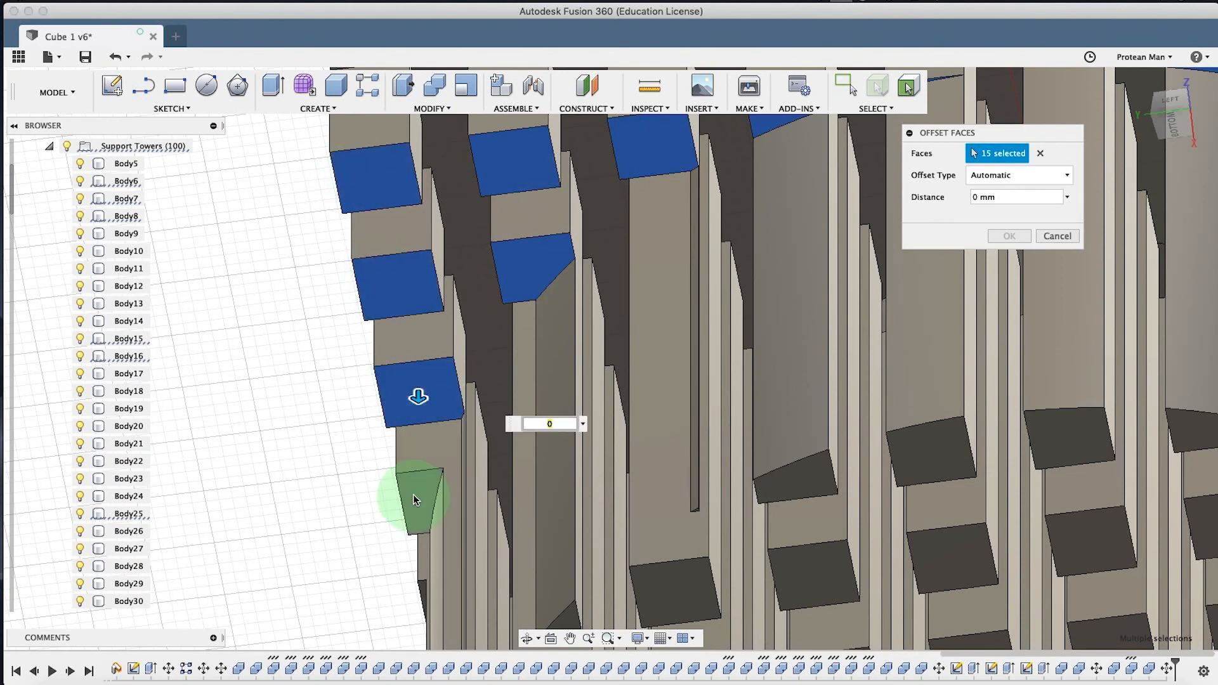
{"action": "left_click", "coordinate": [413, 494]}
Add six more end faces to the offset selection from the far half of the outermost tower column, including the narrow partial faces.
{"action": "scroll", "coordinate": [638, 353], "scroll_direction": "down", "scroll_amount": 2}
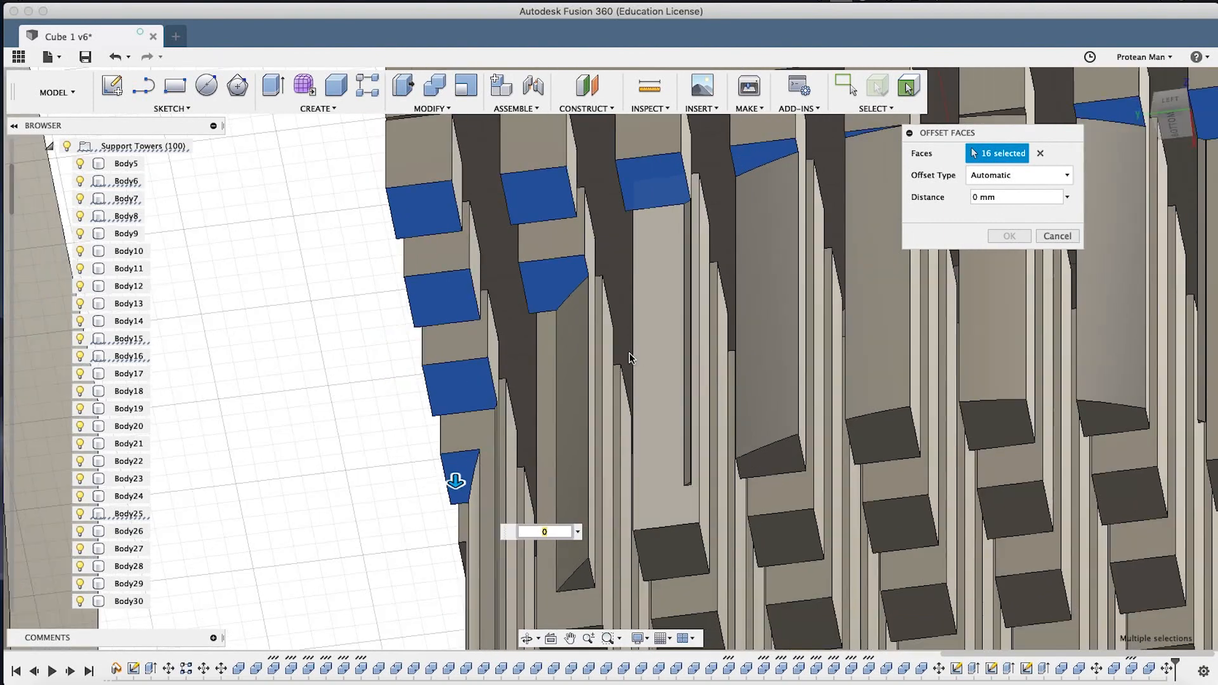
{"action": "scroll", "coordinate": [631, 356], "scroll_direction": "down", "scroll_amount": 5}
{"action": "key", "text": "shift"}
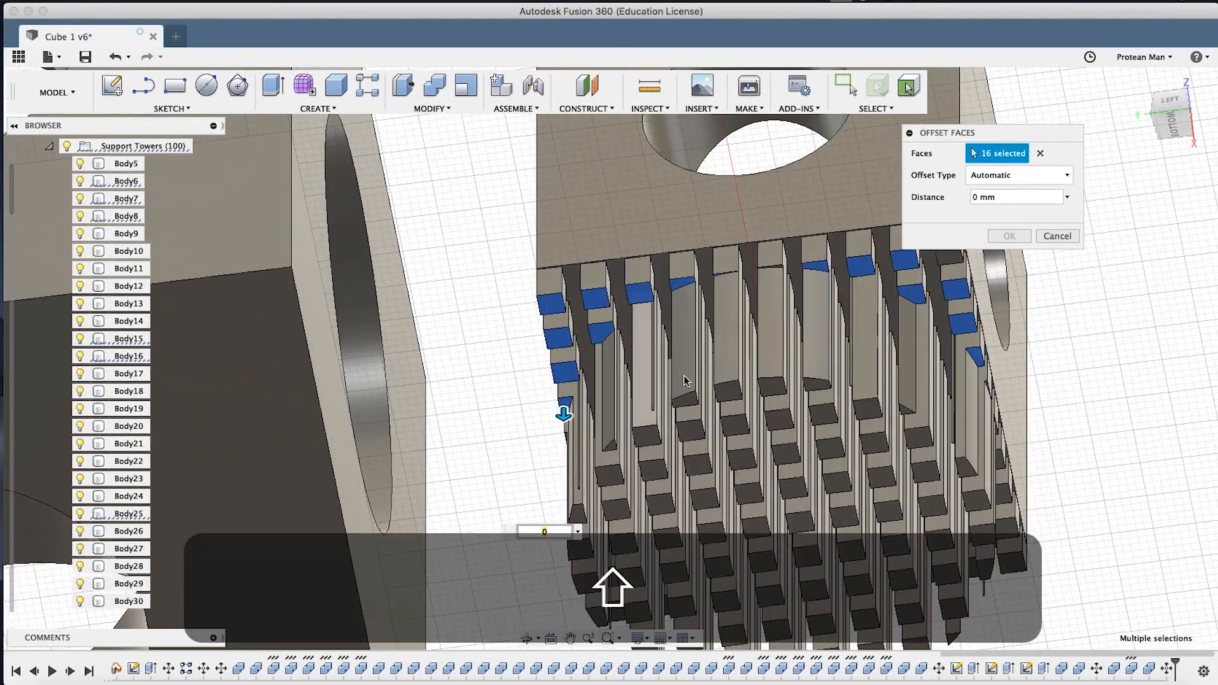
{"action": "middle_click_drag", "start_coordinate": [684, 377], "coordinate": [704, 359], "text": "shift"}
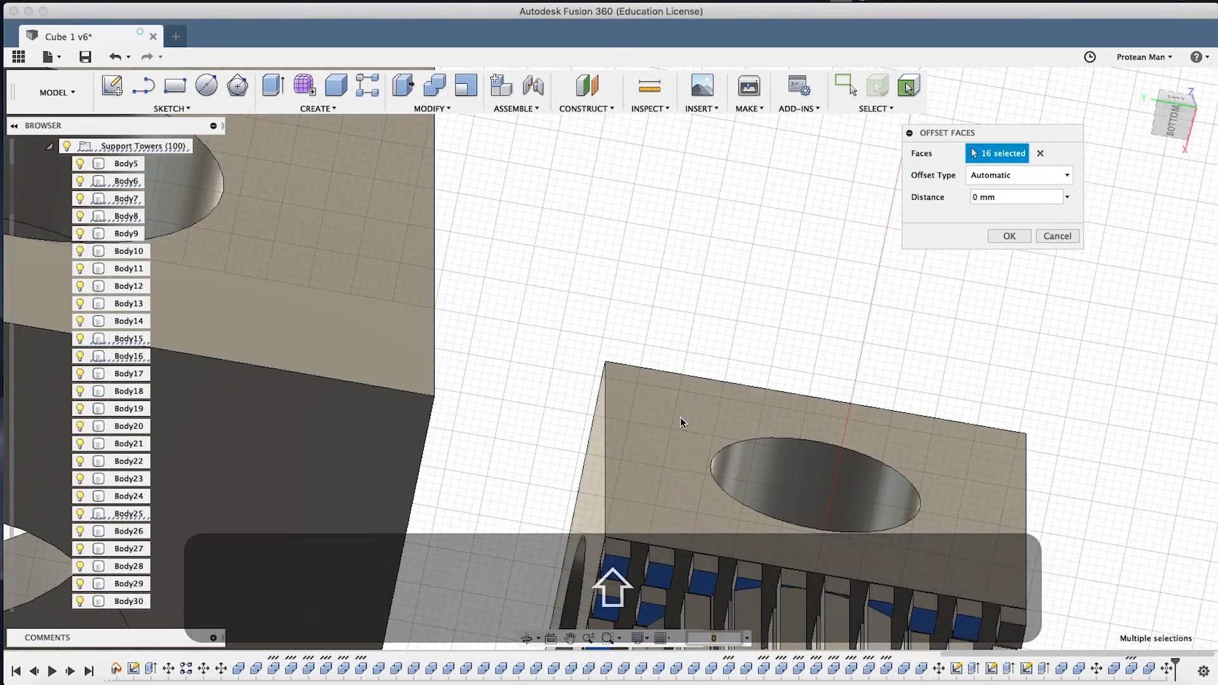
{"action": "middle_click_drag", "start_coordinate": [637, 302], "coordinate": [621, 33]}
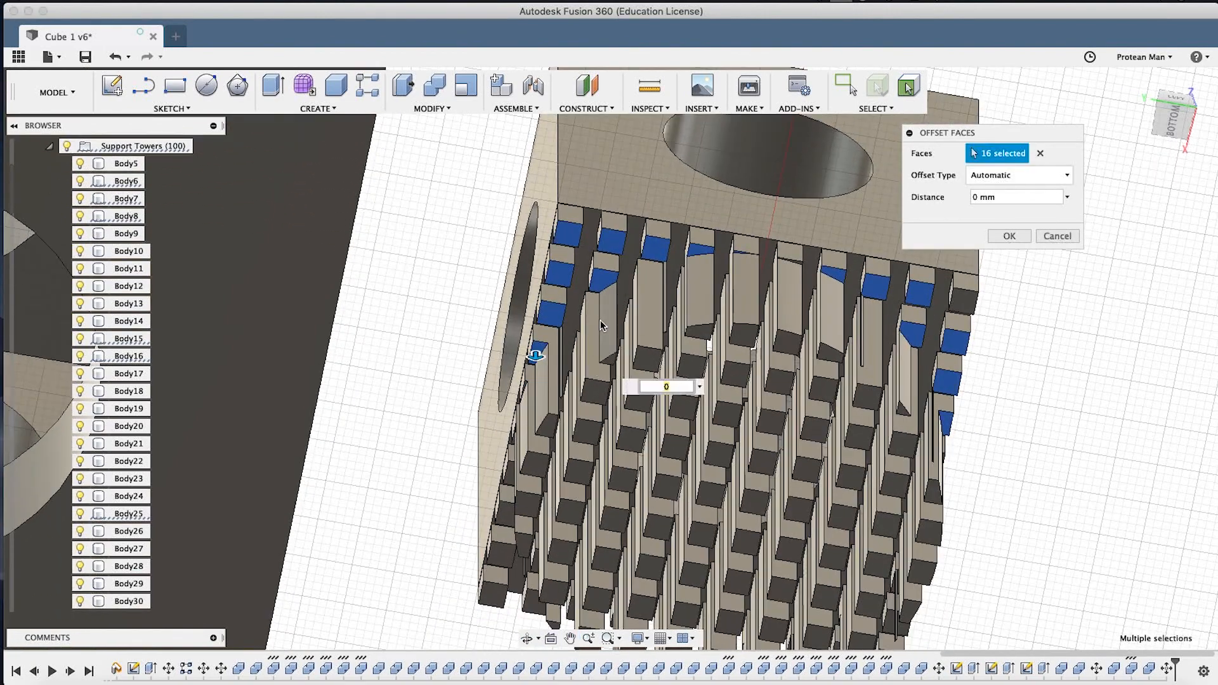
{"action": "middle_click_drag", "start_coordinate": [561, 476], "coordinate": [557, 327]}
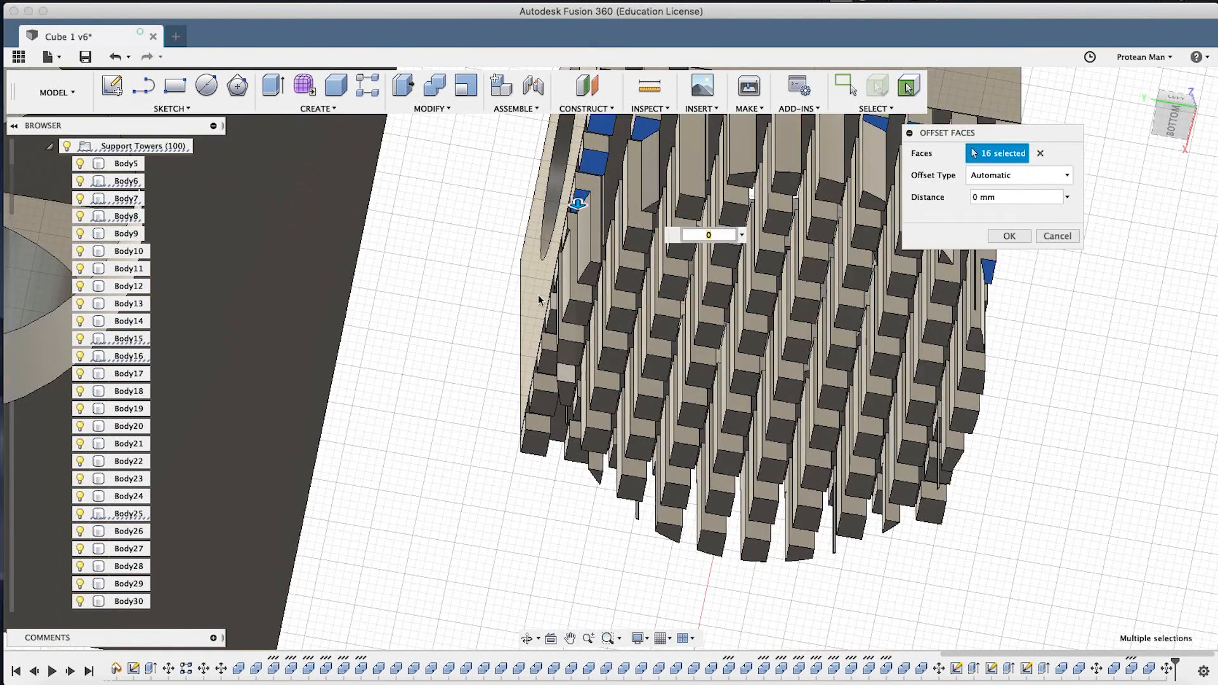
{"action": "scroll", "coordinate": [539, 301], "scroll_direction": "up", "scroll_amount": 5}
{"action": "scroll", "coordinate": [535, 471], "scroll_direction": "up", "scroll_amount": 5}
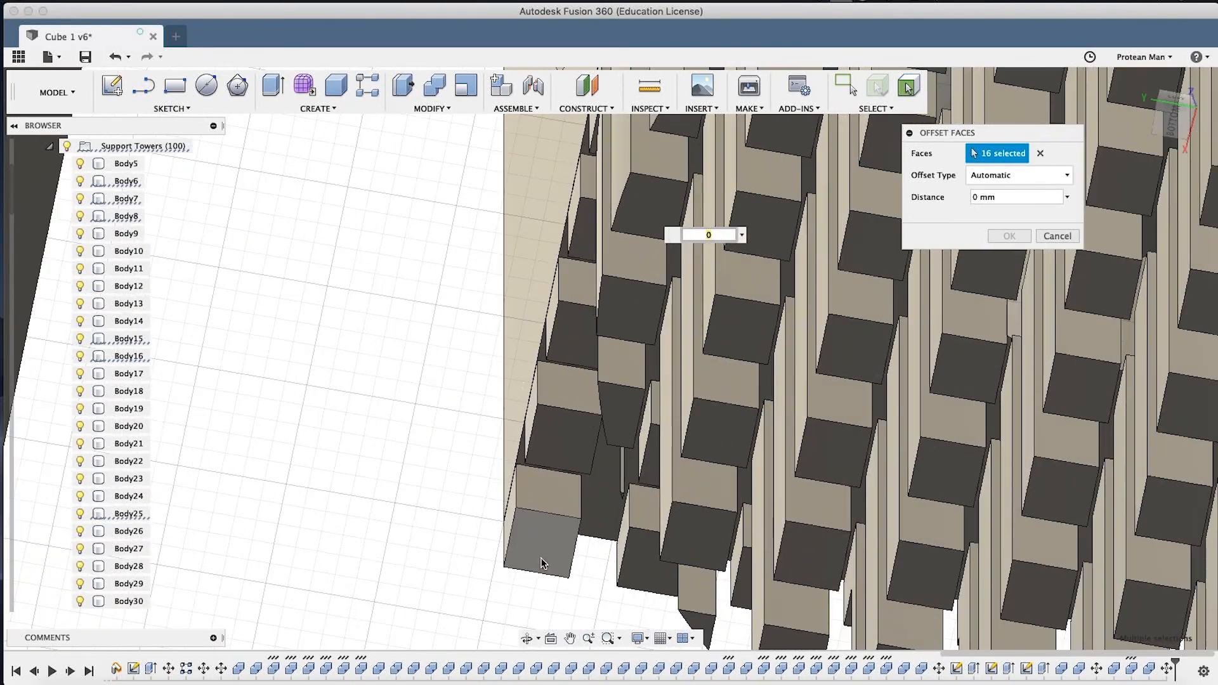
{"action": "left_click", "coordinate": [540, 547]}
{"action": "left_click", "coordinate": [558, 438]}
{"action": "left_click", "coordinate": [565, 343]}
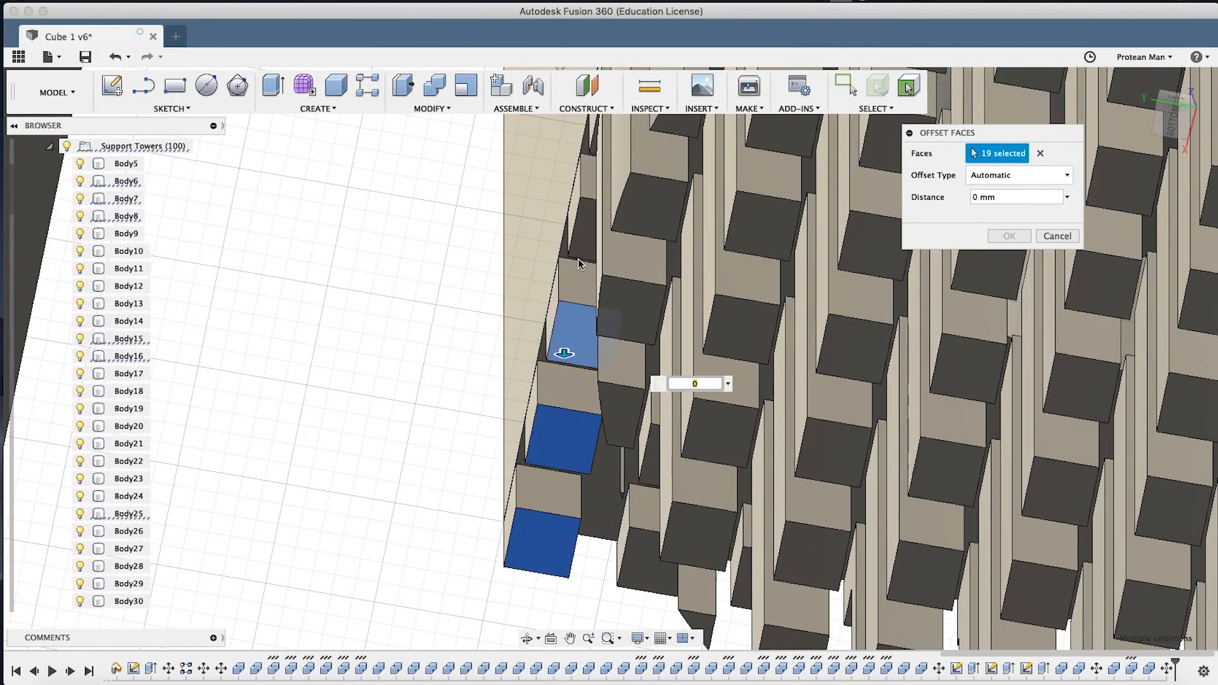
{"action": "left_click", "coordinate": [579, 265]}
{"action": "middle_click_drag", "start_coordinate": [579, 265], "coordinate": [583, 484]}
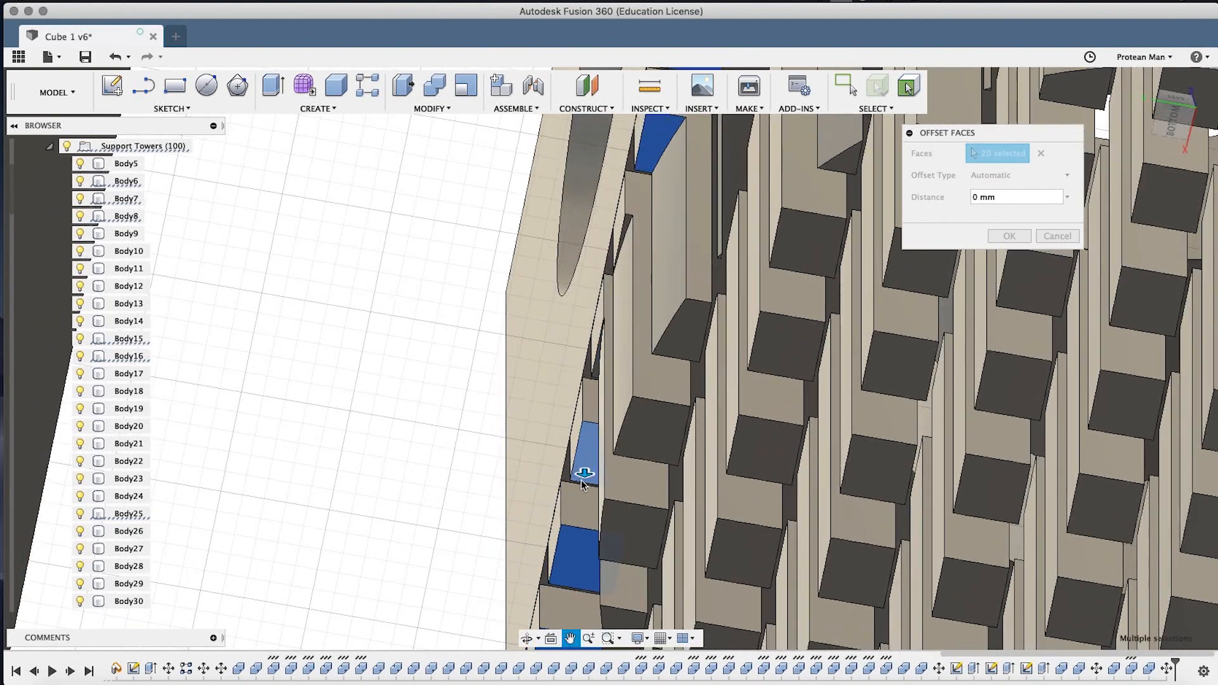
{"action": "scroll", "coordinate": [630, 218], "scroll_direction": "up", "scroll_amount": 3}
{"action": "left_click", "coordinate": [638, 214]}
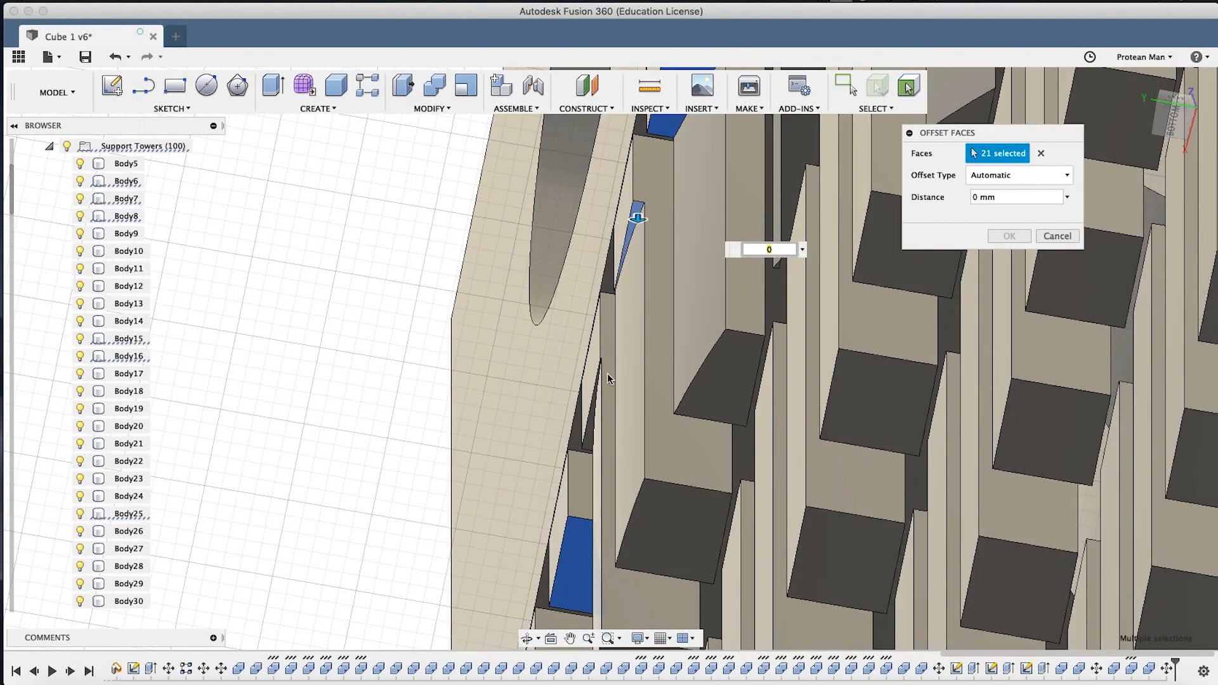
{"action": "scroll", "coordinate": [598, 462], "scroll_direction": "down", "scroll_amount": 5}
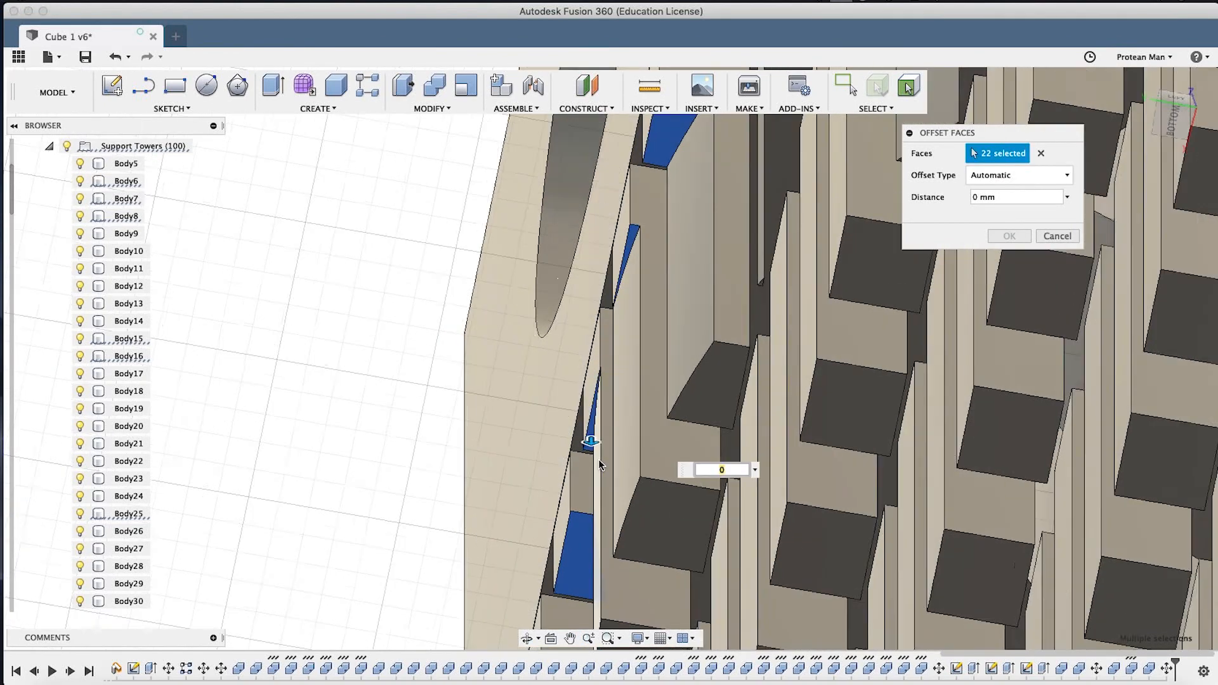
Add nine end faces to the offset selection: eight along the adjoining outer tower row up to Body24, plus the inner tower beside its first corner.
{"action": "scroll", "coordinate": [603, 469], "scroll_direction": "down", "scroll_amount": 5}
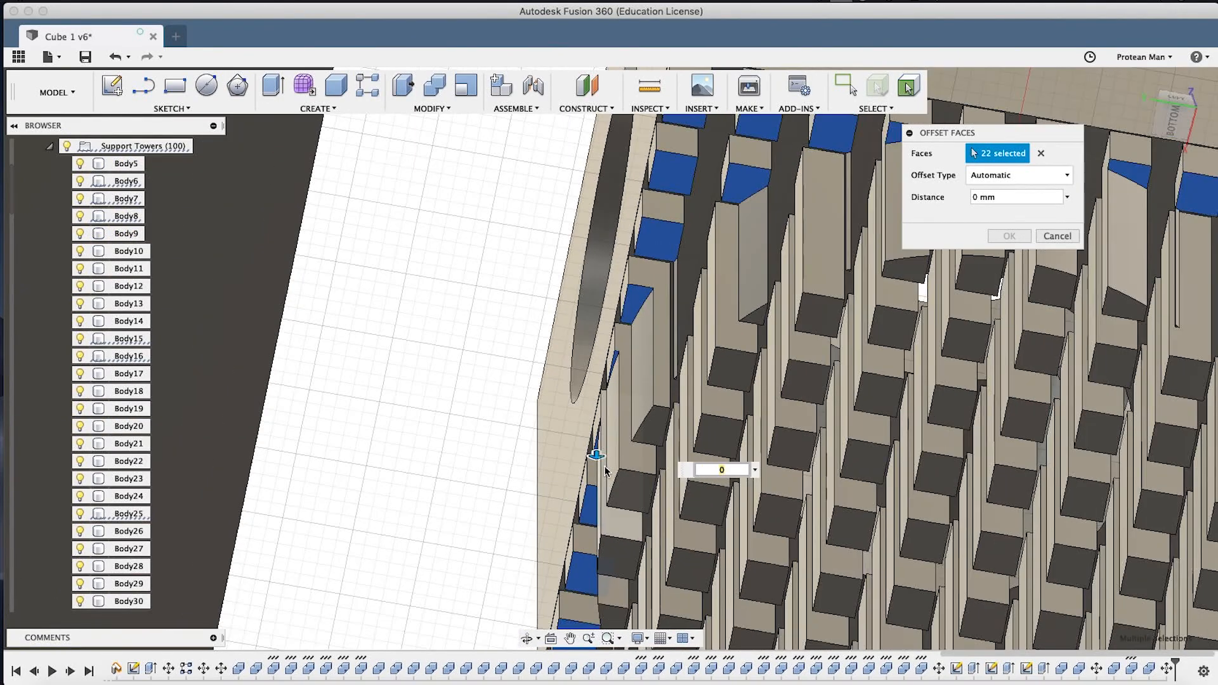
{"action": "middle_click_drag", "start_coordinate": [659, 525], "coordinate": [674, 535]}
{"action": "middle_click_drag", "start_coordinate": [630, 404], "coordinate": [619, 370]}
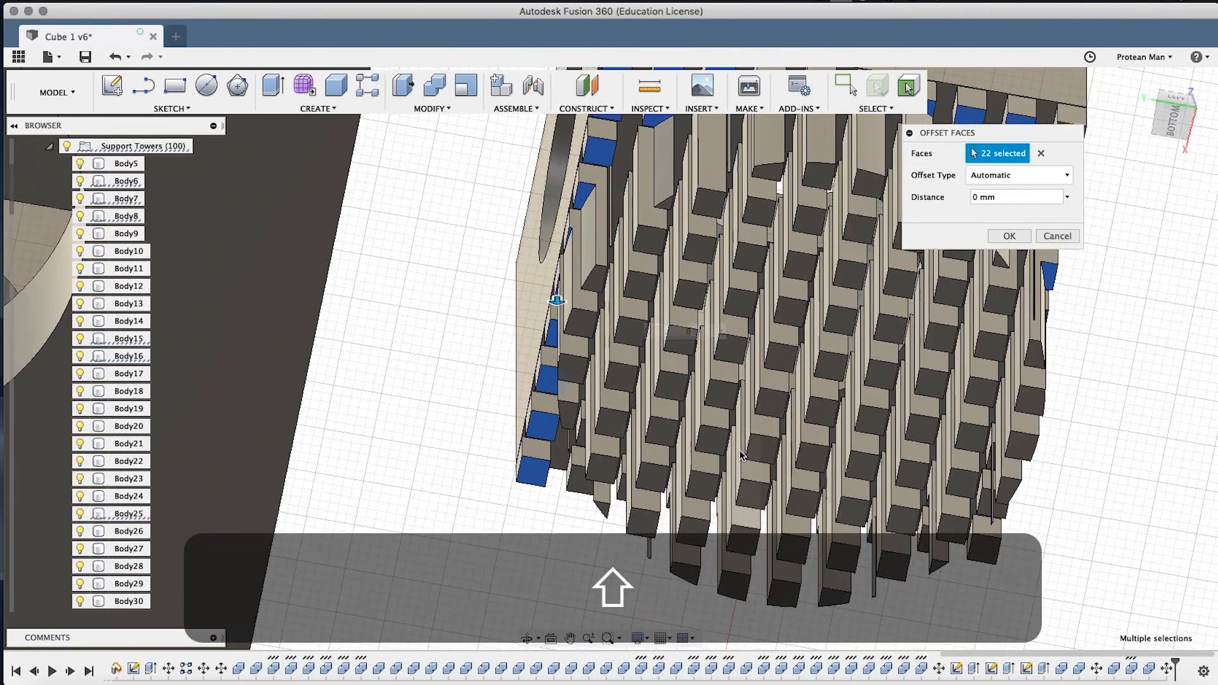
{"action": "middle_click_drag", "start_coordinate": [741, 454], "coordinate": [727, 471], "text": "shift"}
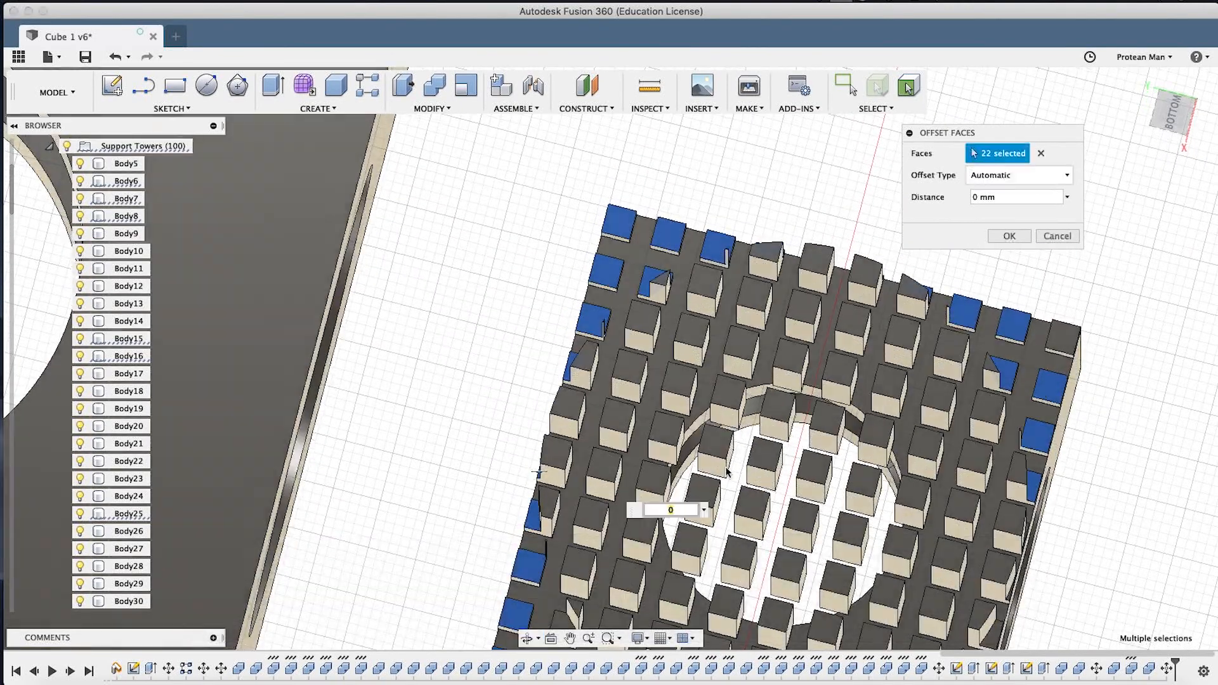
{"action": "key", "text": "Down"}
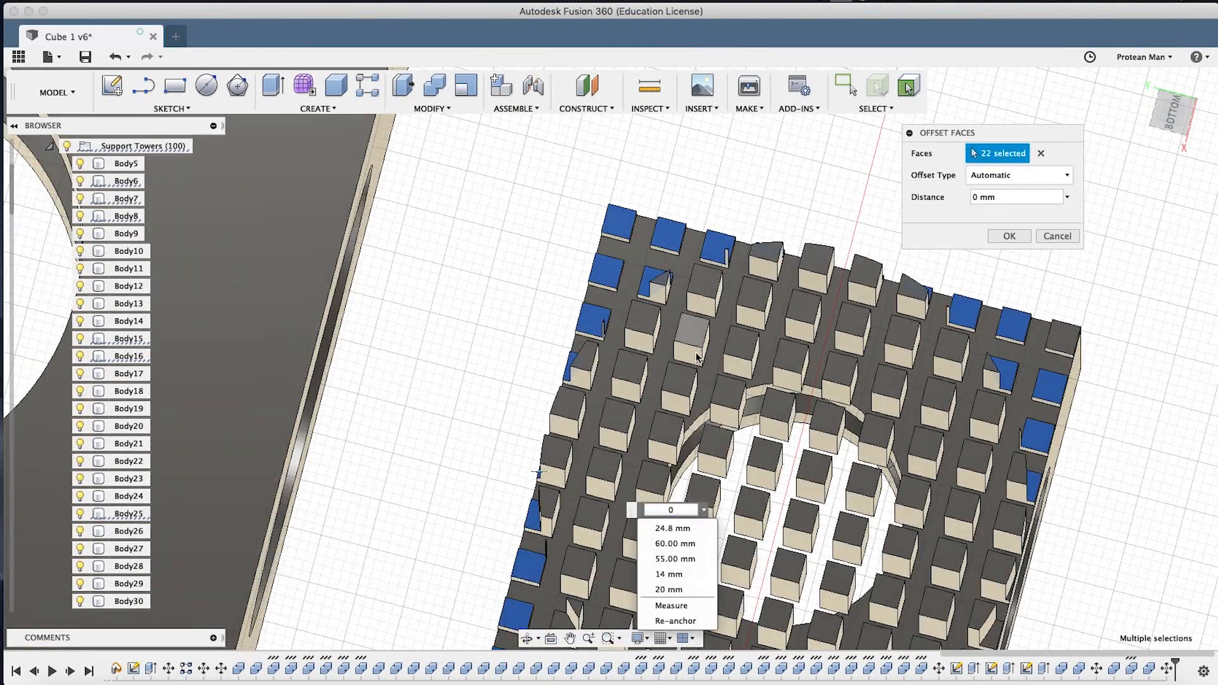
{"action": "left_click", "coordinate": [721, 438]}
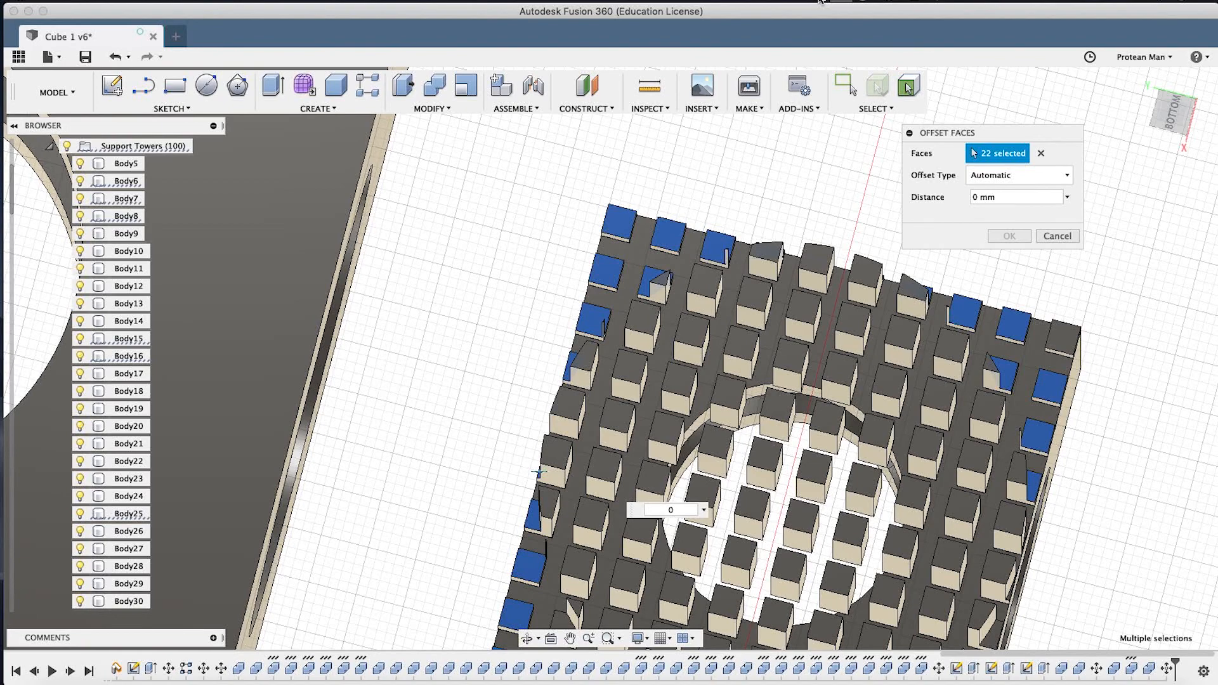
{"action": "middle_click_drag", "start_coordinate": [867, 459], "coordinate": [837, 260]}
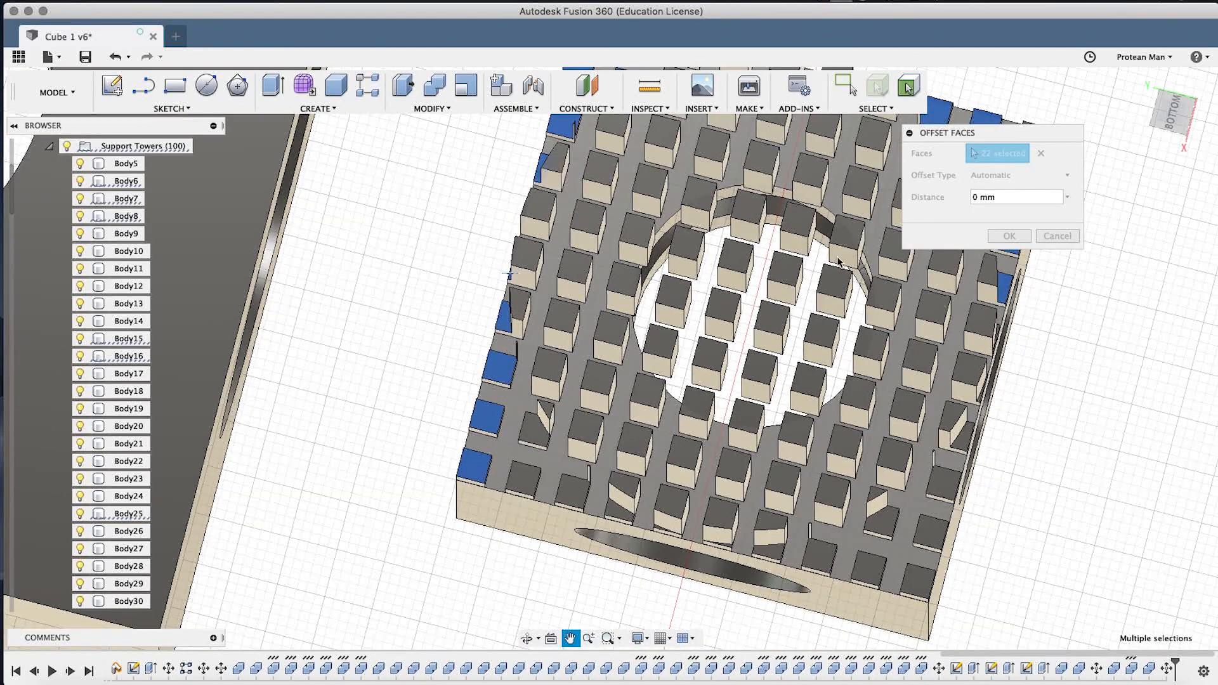
{"action": "left_click", "coordinate": [532, 430]}
{"action": "left_click", "coordinate": [523, 478]}
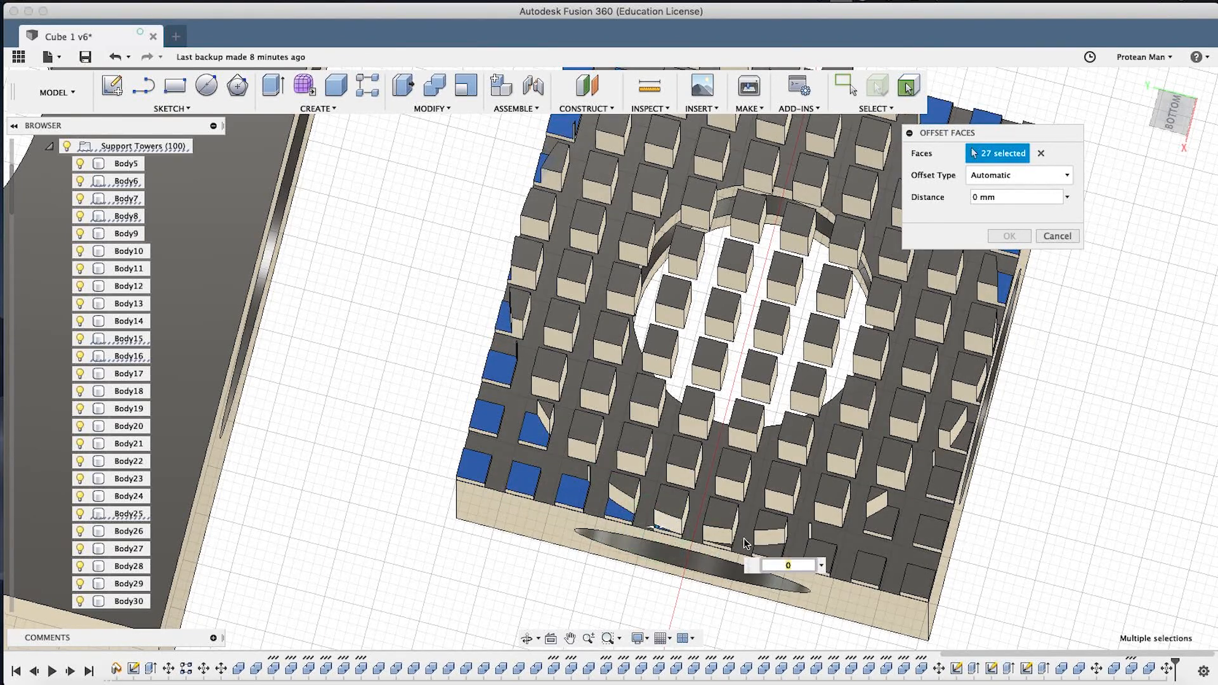
{"action": "left_click", "coordinate": [723, 536]}
{"action": "left_click", "coordinate": [766, 555]}
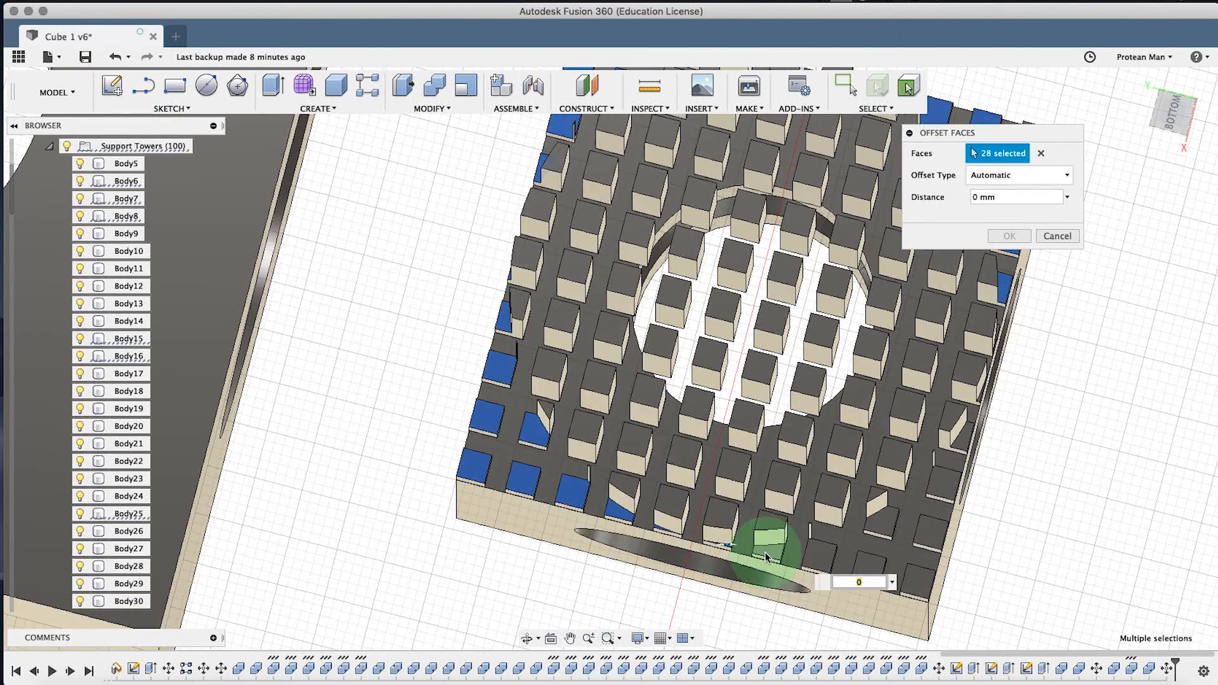
{"action": "left_click", "coordinate": [812, 555]}
{"action": "left_click", "coordinate": [871, 564]}
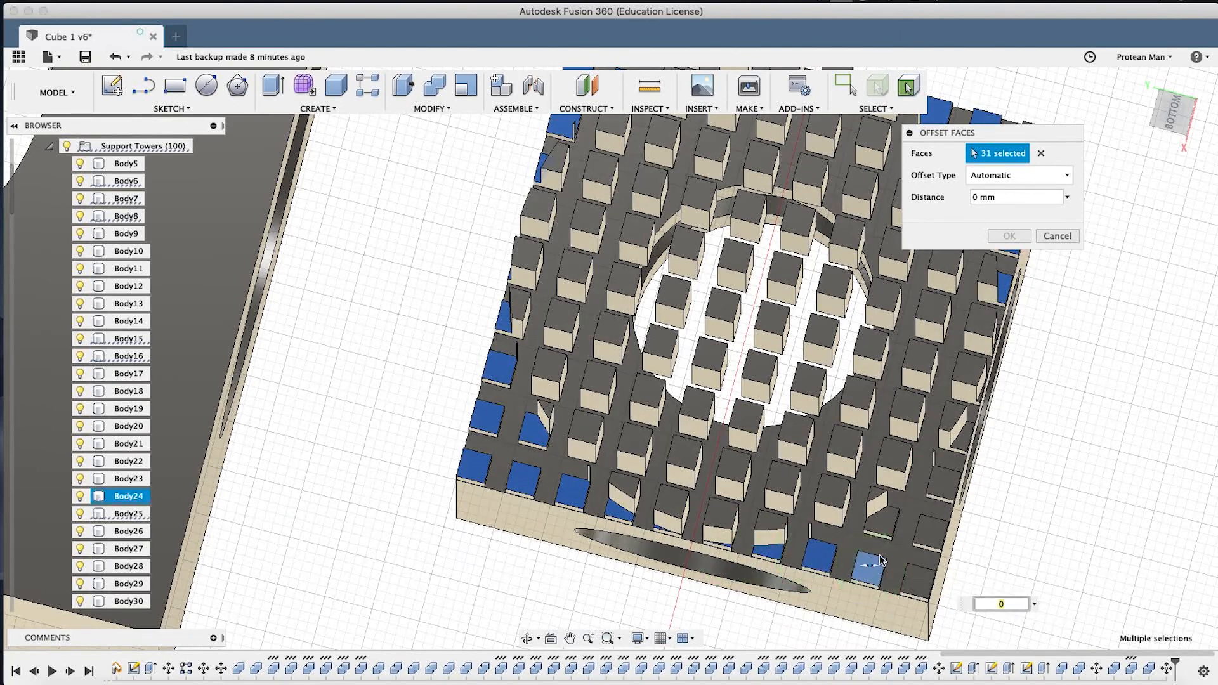
Add seven end faces to the offset selection: inner tower Body23 and the outer row from corner tower Body14 through Body10 and its neighbour.
{"action": "left_click", "coordinate": [881, 519]}
{"action": "left_click", "coordinate": [917, 577]}
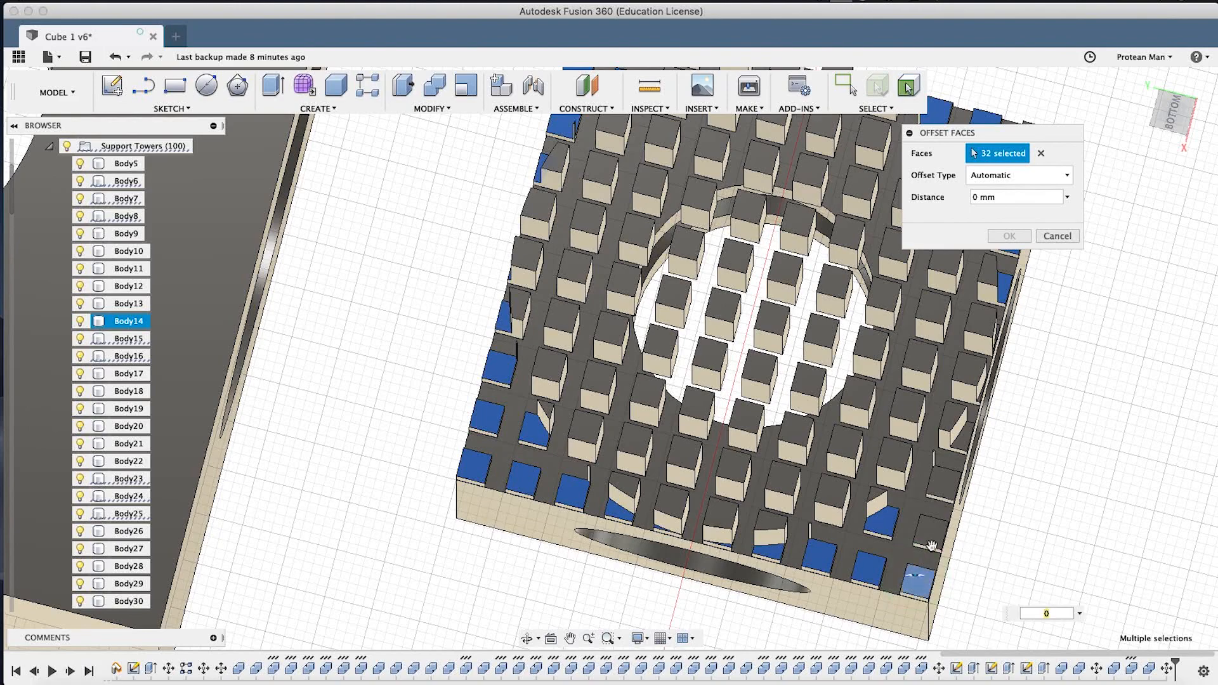
{"action": "left_click", "coordinate": [932, 532]}
{"action": "left_click", "coordinate": [943, 485]}
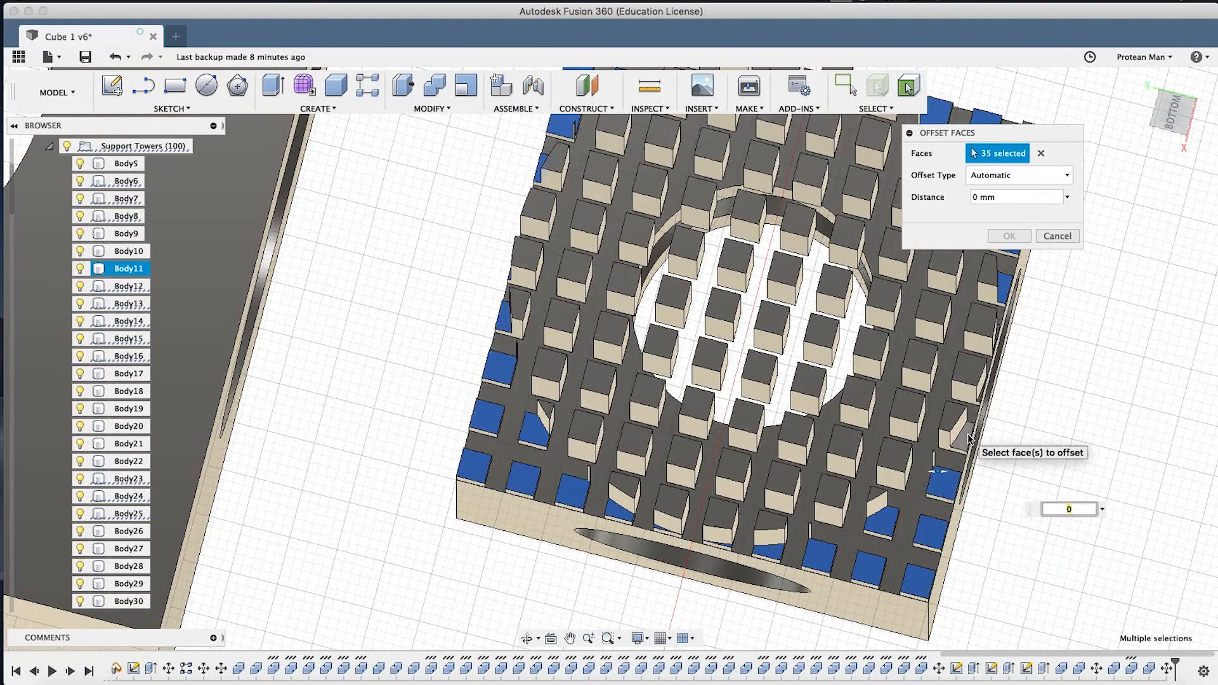
{"action": "left_click", "coordinate": [966, 437]}
{"action": "scroll", "coordinate": [971, 437], "scroll_direction": "up", "scroll_amount": 5}
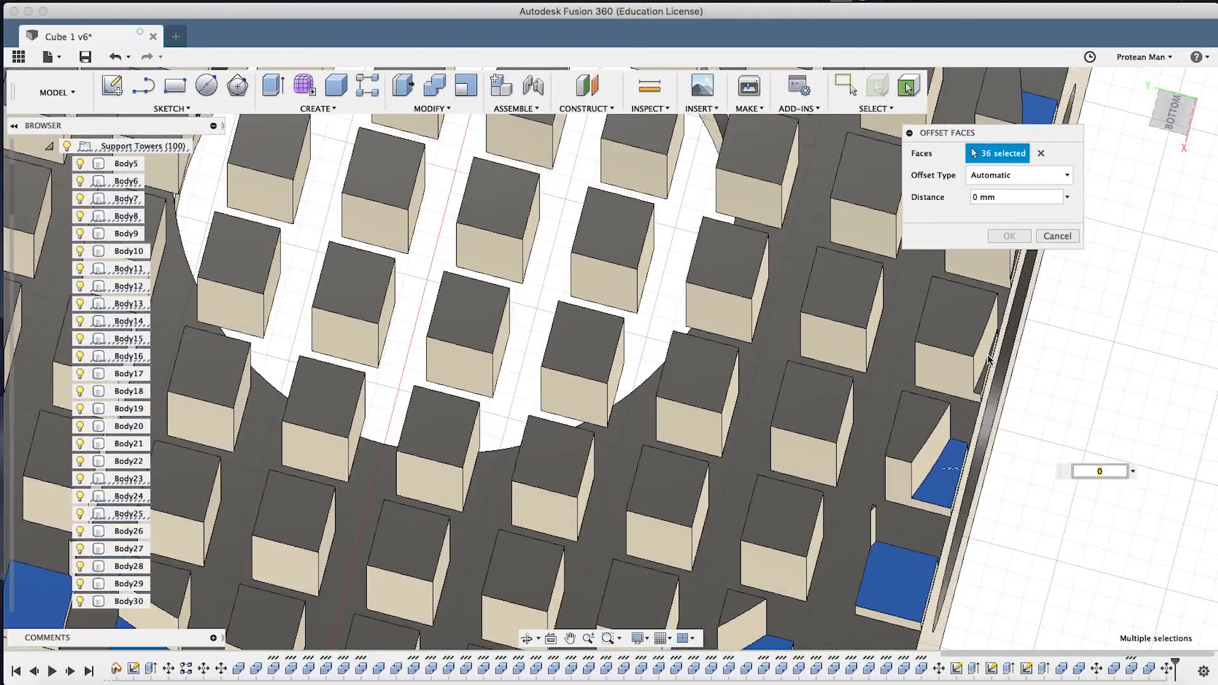
{"action": "scroll", "coordinate": [988, 360], "scroll_direction": "up", "scroll_amount": 1}
{"action": "left_click", "coordinate": [982, 388]}
{"action": "middle_click_drag", "start_coordinate": [957, 359], "coordinate": [809, 466]}
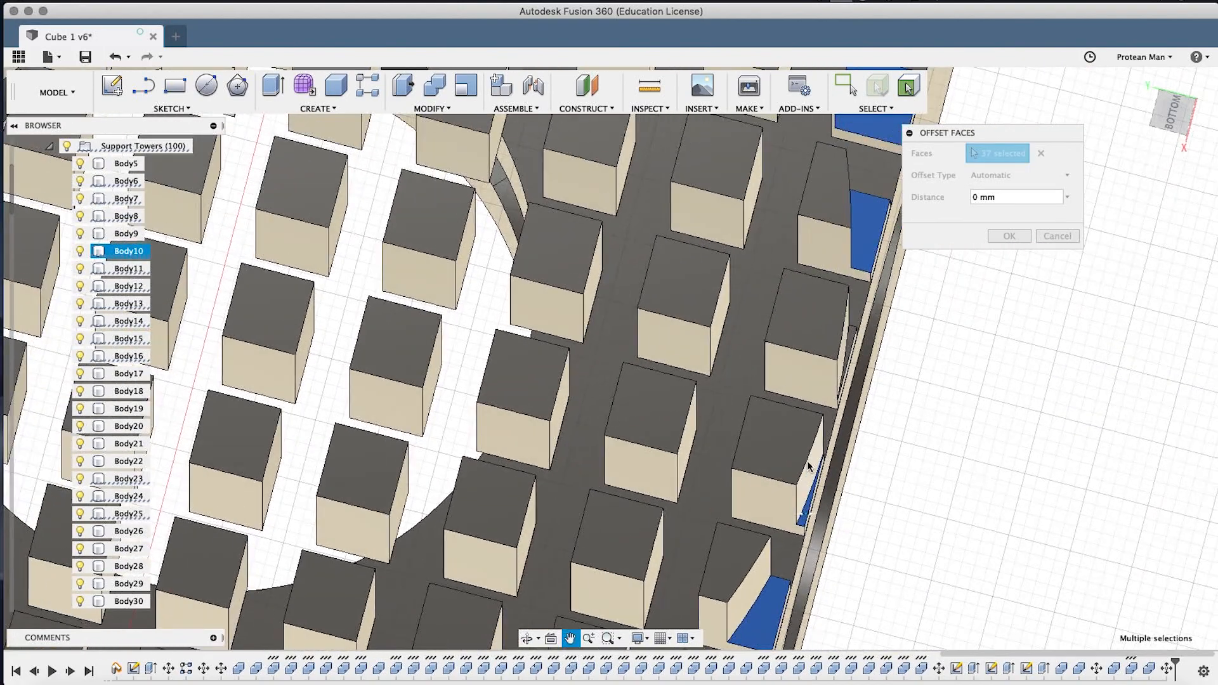
{"action": "left_click", "coordinate": [851, 328]}
{"action": "scroll", "coordinate": [705, 426], "scroll_direction": "down", "scroll_amount": 3}
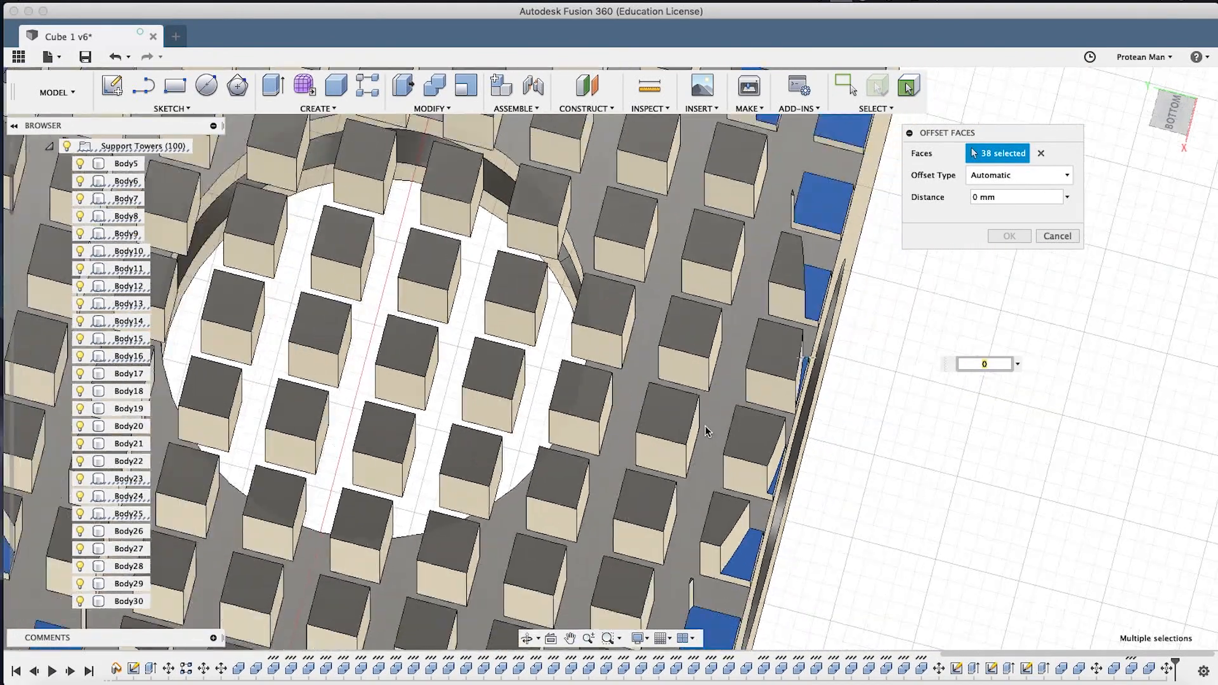
Set the offset distance of the selected tower end faces to -0.2 mm.
{"action": "scroll", "coordinate": [706, 425], "scroll_direction": "down", "scroll_amount": 6}
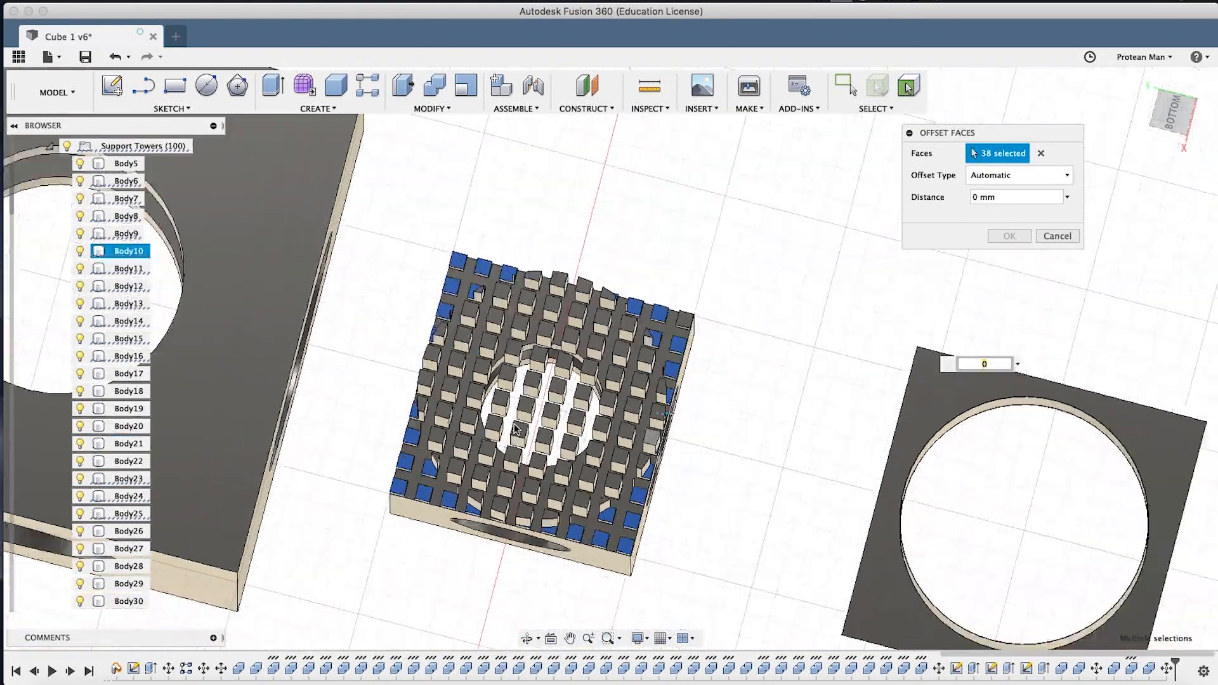
{"action": "scroll", "coordinate": [515, 429], "scroll_direction": "down", "scroll_amount": 2}
{"action": "scroll", "coordinate": [516, 429], "scroll_direction": "up", "scroll_amount": 4}
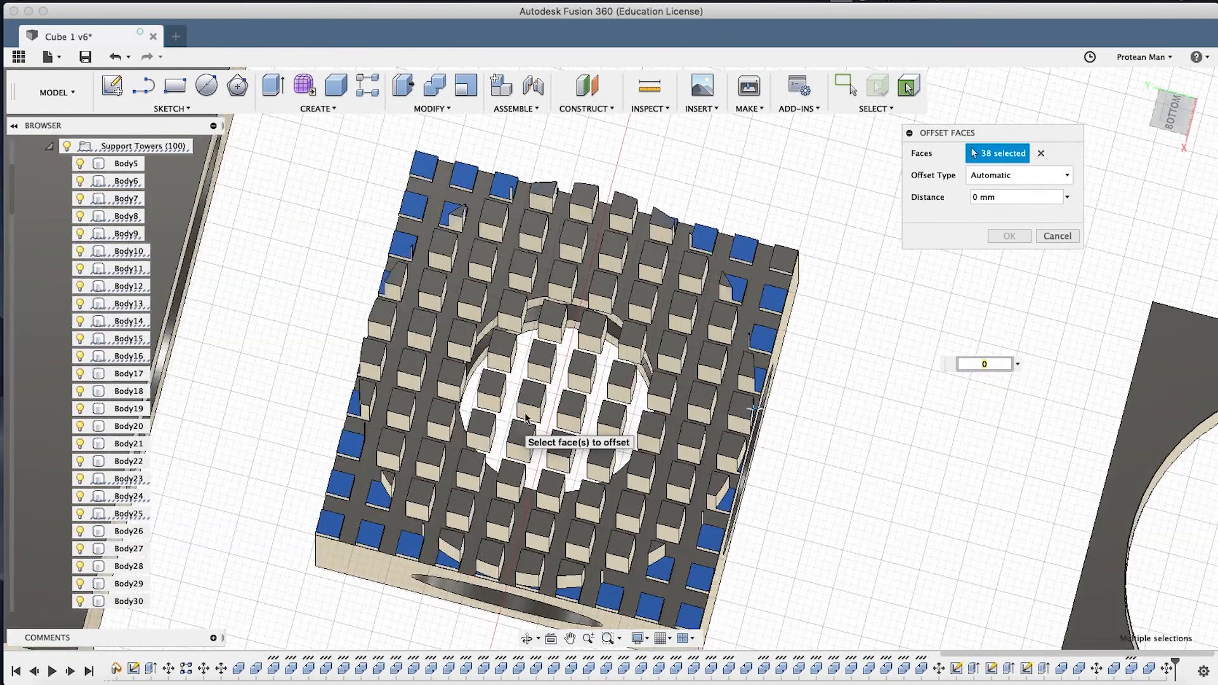
{"action": "key", "text": "shift"}
{"action": "middle_click_drag", "start_coordinate": [538, 434], "coordinate": [581, 373], "text": "shift"}
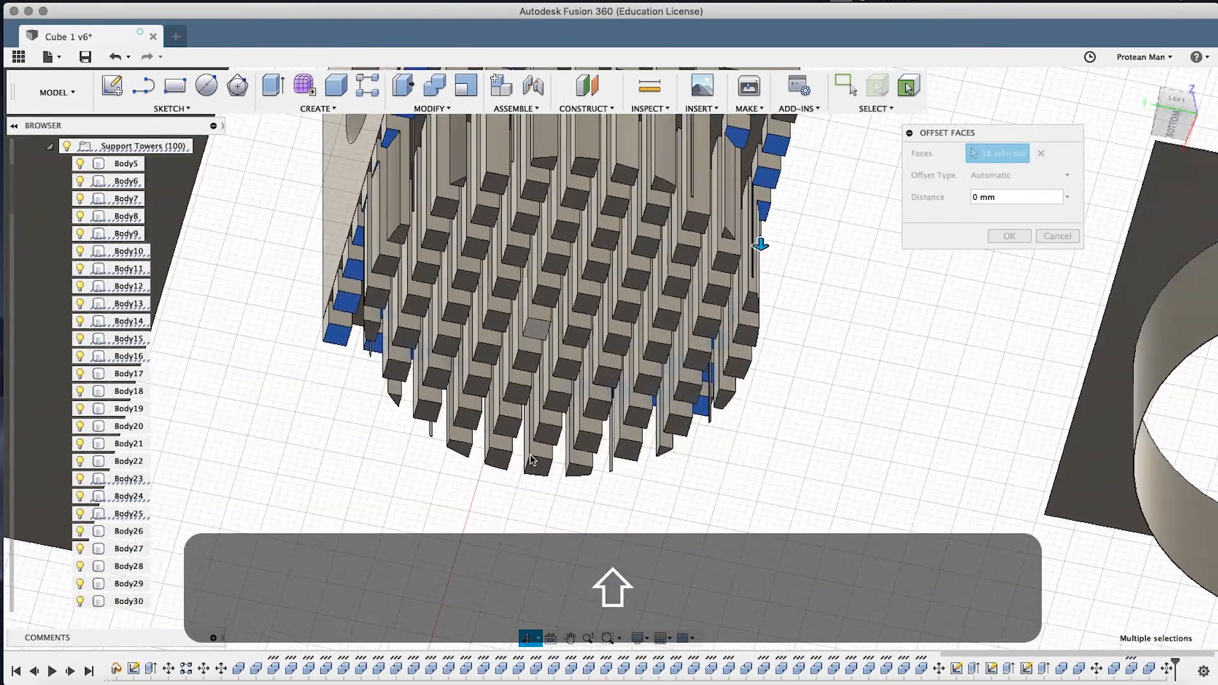
{"action": "middle_click_drag", "start_coordinate": [605, 241], "coordinate": [595, 369]}
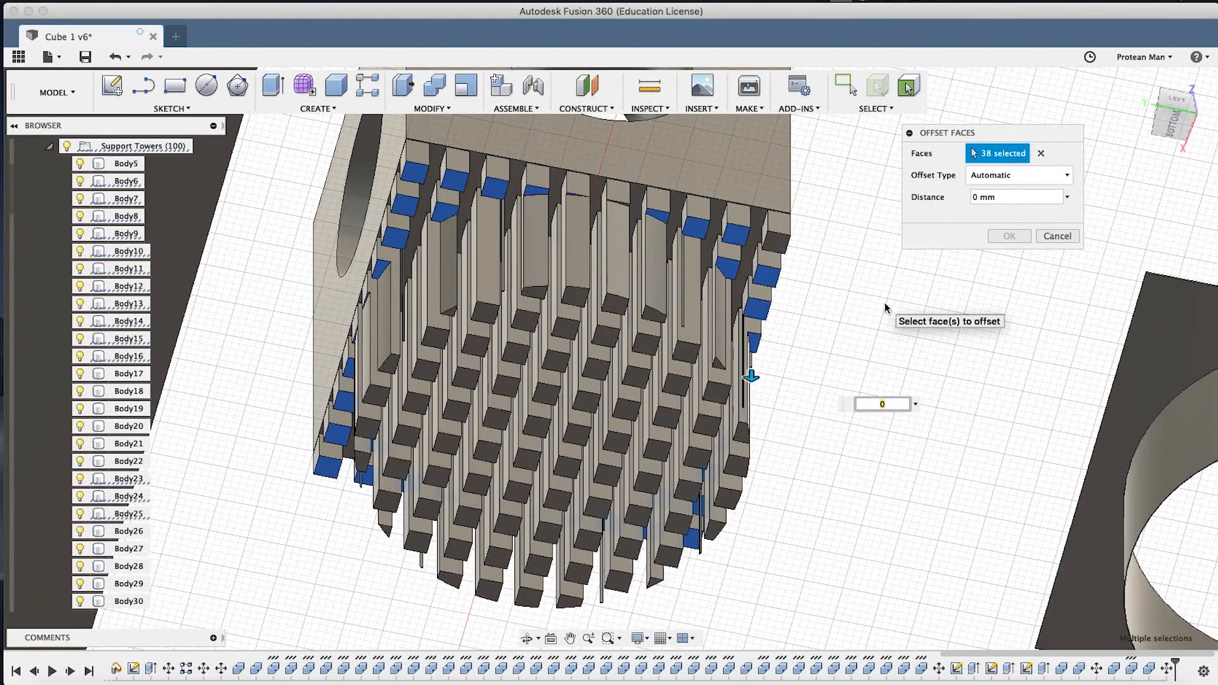
{"action": "type", "text": "-.2"}
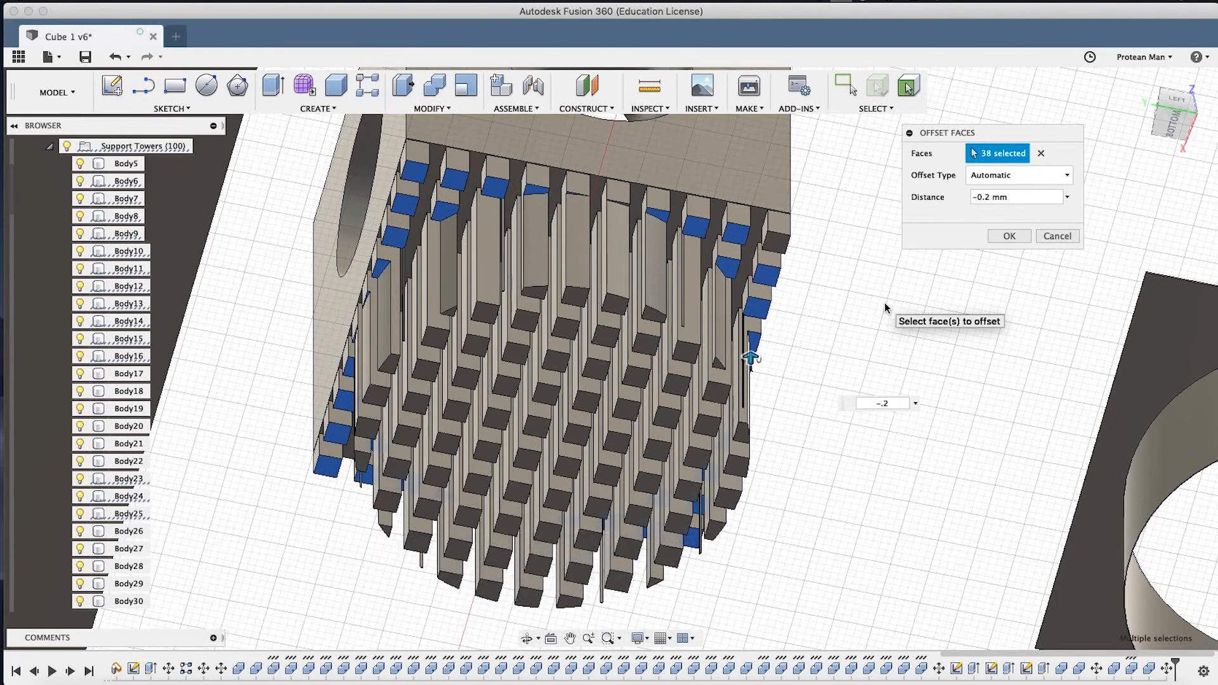
Reset the offset distance of the selected tower end faces to 0 mm.
{"action": "middle_click_drag", "start_coordinate": [886, 308], "coordinate": [770, 305]}
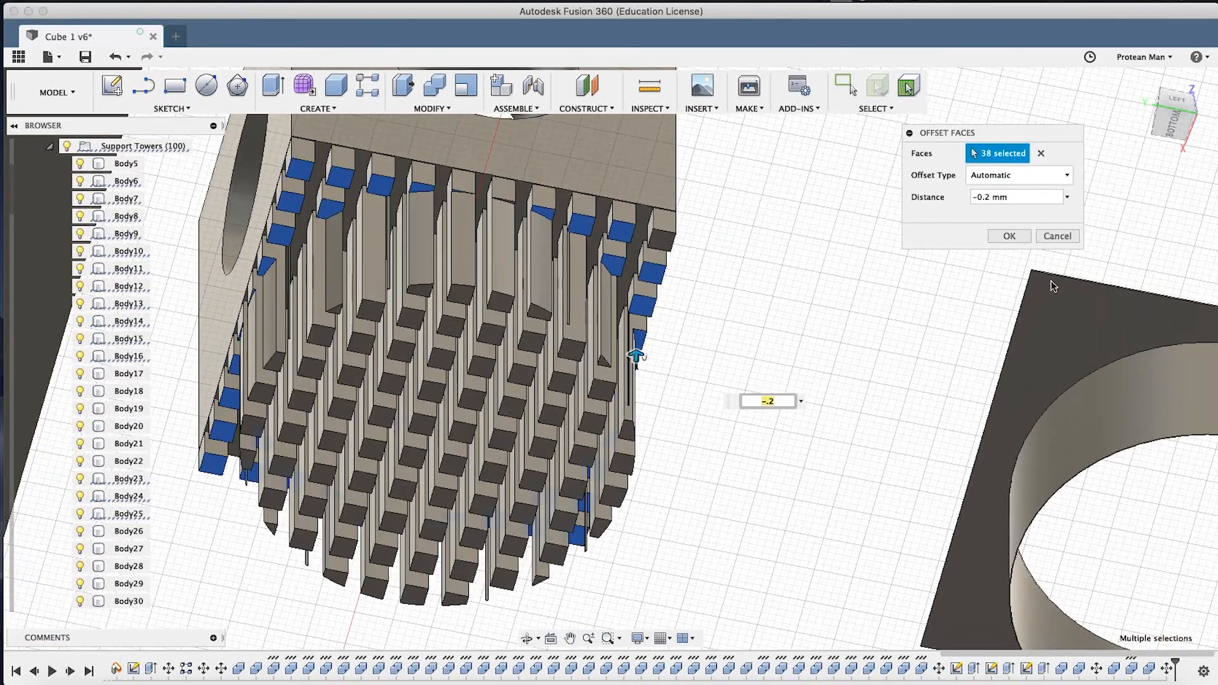
{"action": "middle_click_drag", "start_coordinate": [681, 326], "coordinate": [844, 338]}
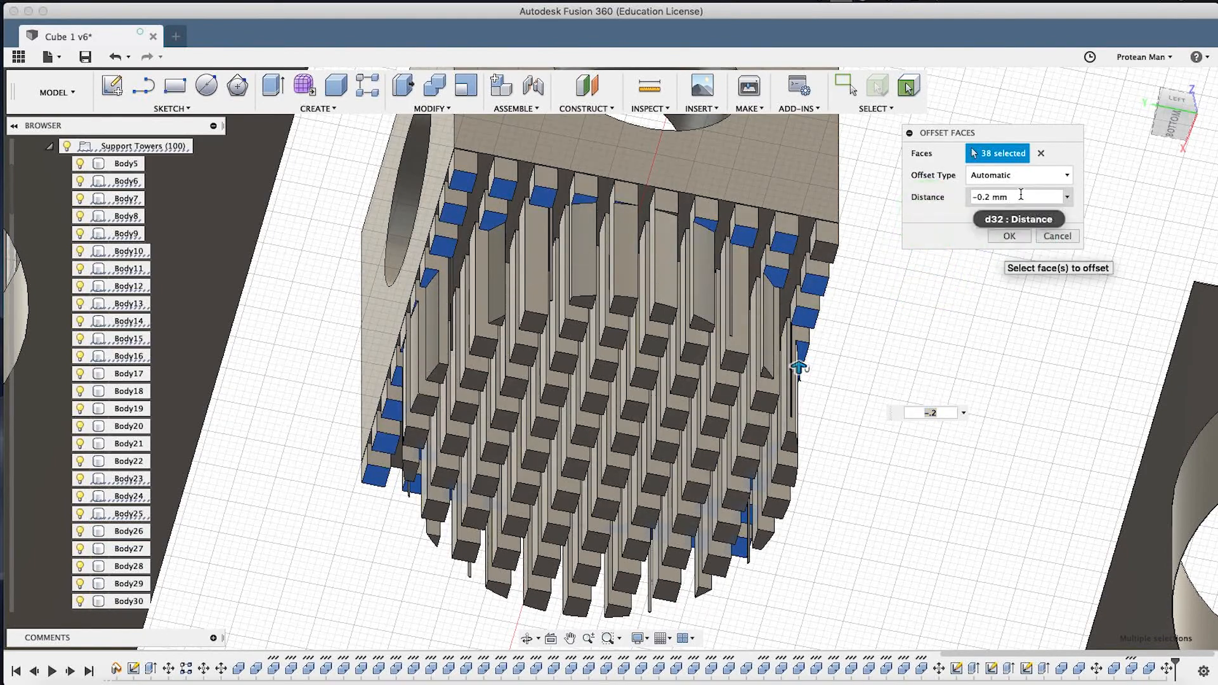
{"action": "left_click_drag", "start_coordinate": [1021, 194], "coordinate": [942, 199]}
{"action": "type", "text": "0-"}
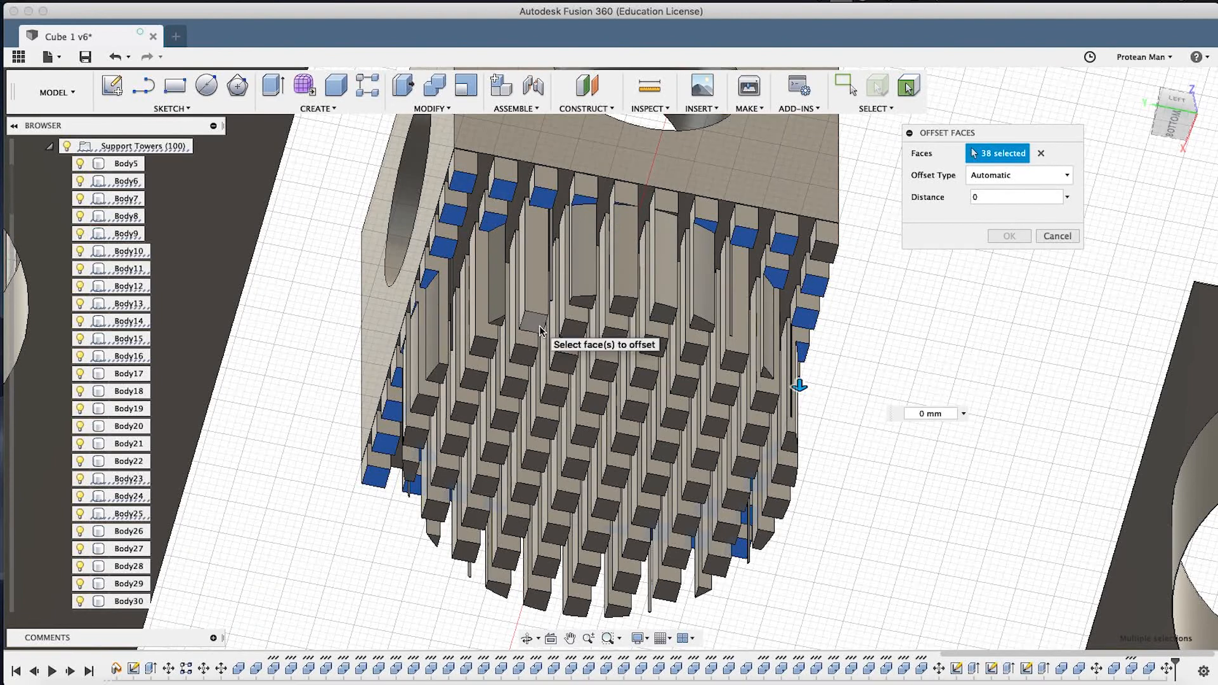
Apply the offset to the selected support tower end faces.
{"action": "key", "text": "Escape"}
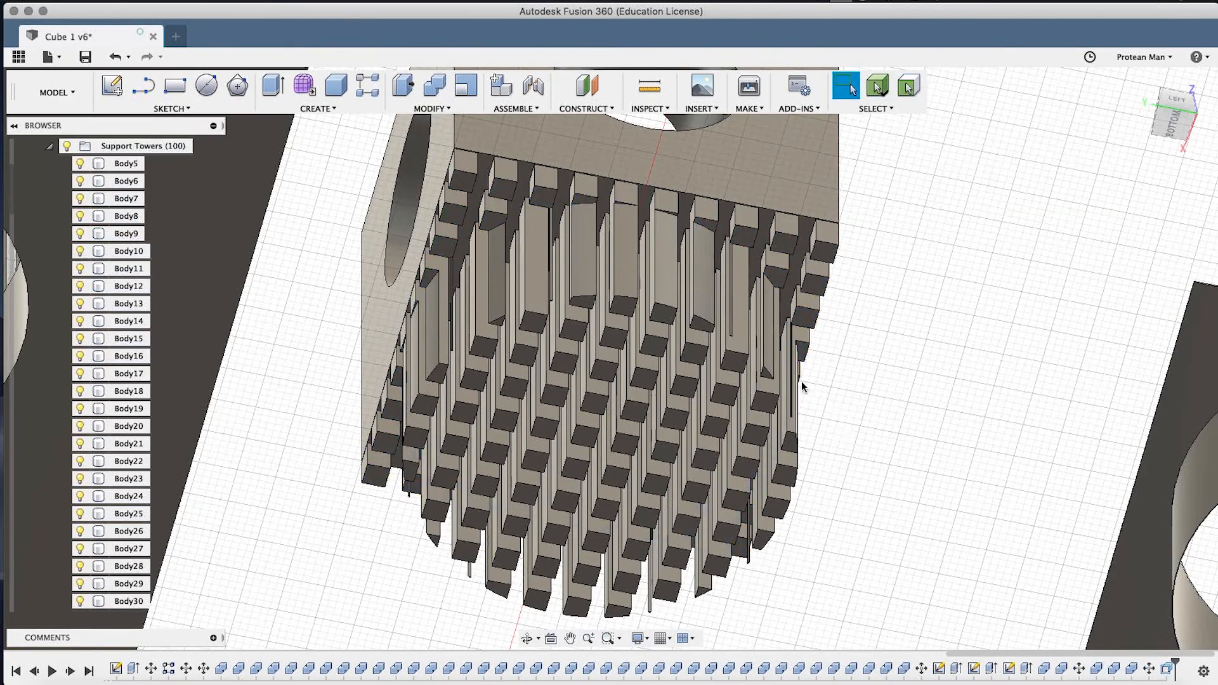
{"action": "middle_click_drag", "start_coordinate": [801, 382], "coordinate": [781, 353], "text": "shift"}
{"action": "mouse_move", "coordinate": [709, 328]}
{"action": "middle_mouse_down"}
{"action": "mouse_move", "coordinate": [745, 343]}
{"action": "mouse_move", "coordinate": [739, 319]}
{"action": "mouse_move", "coordinate": [719, 319]}
{"action": "middle_mouse_up"}
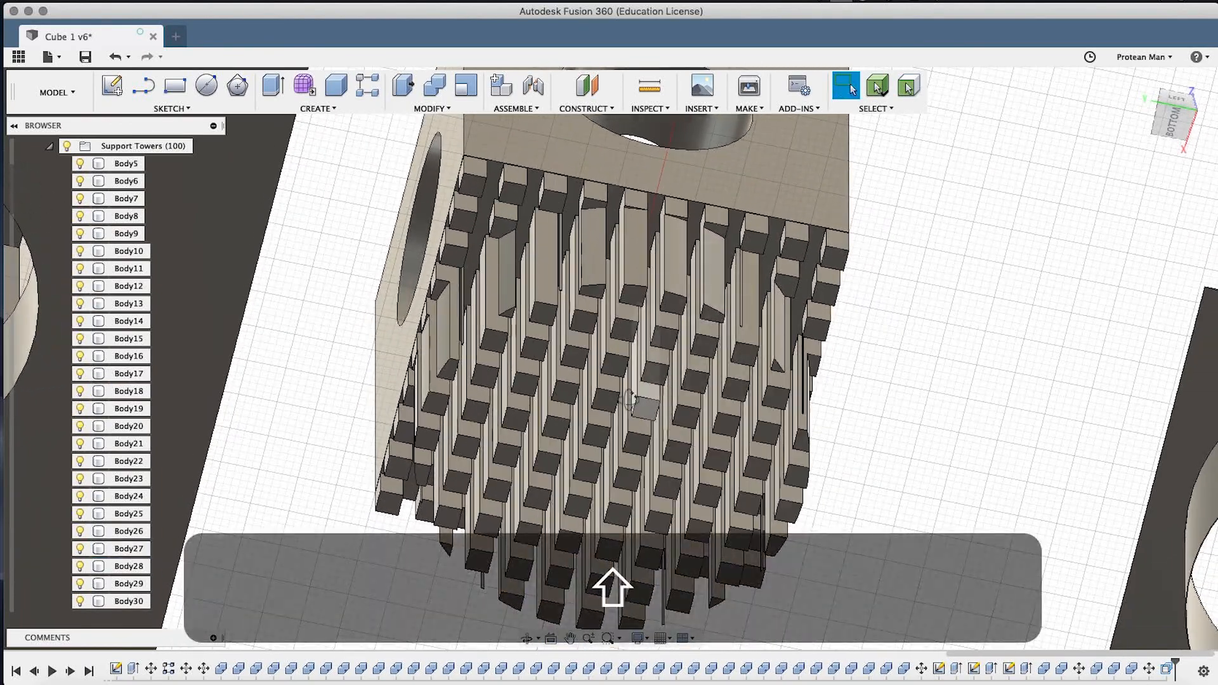
{"action": "middle_click_drag", "start_coordinate": [630, 400], "coordinate": [639, 365], "text": "shift"}
{"action": "scroll", "coordinate": [640, 366], "scroll_direction": "down", "scroll_amount": 4}
{"action": "middle_click_drag", "start_coordinate": [706, 395], "coordinate": [774, 421]}
Move the flanged ring body (Body106) 100 mm along Y so it surrounds the support towers under the cube.
{"action": "left_click", "coordinate": [1044, 417]}
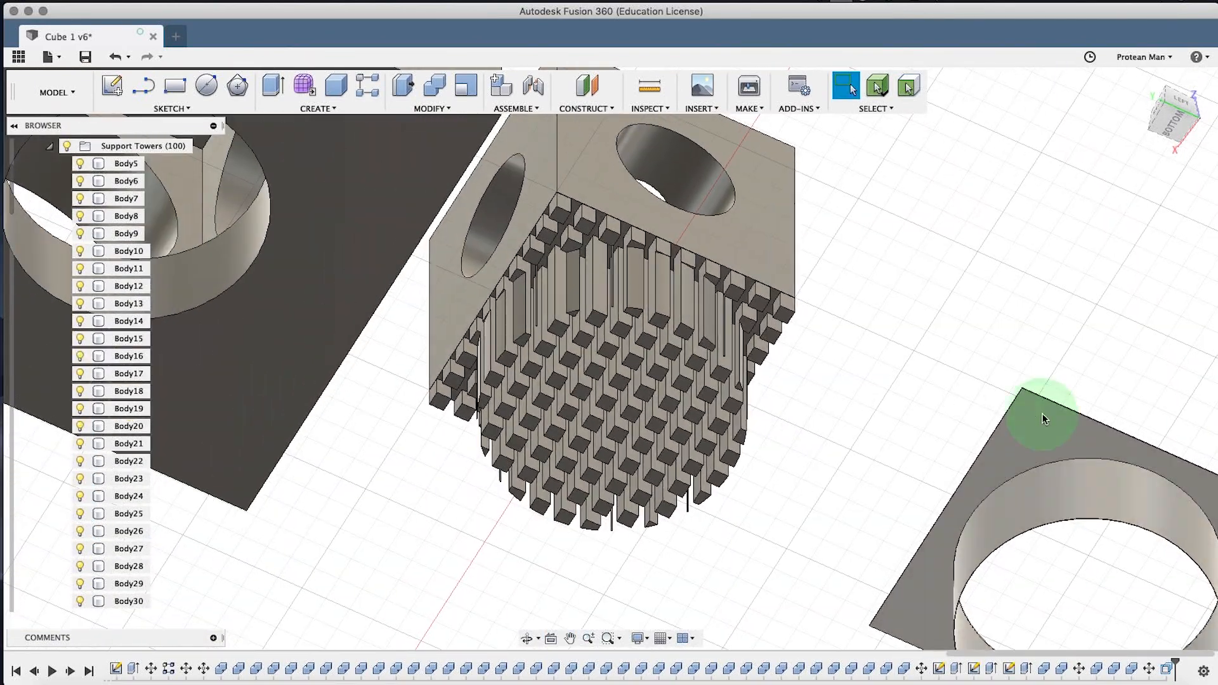
{"action": "key", "text": "m"}
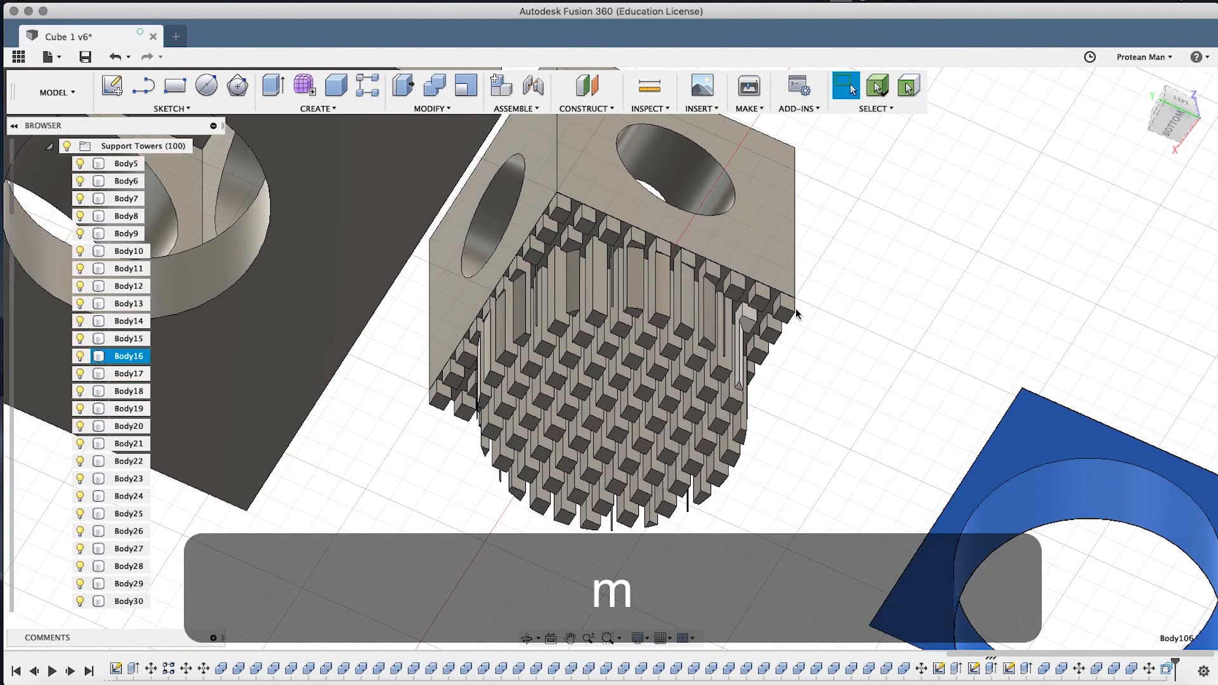
{"action": "middle_click_drag", "start_coordinate": [743, 366], "coordinate": [782, 348]}
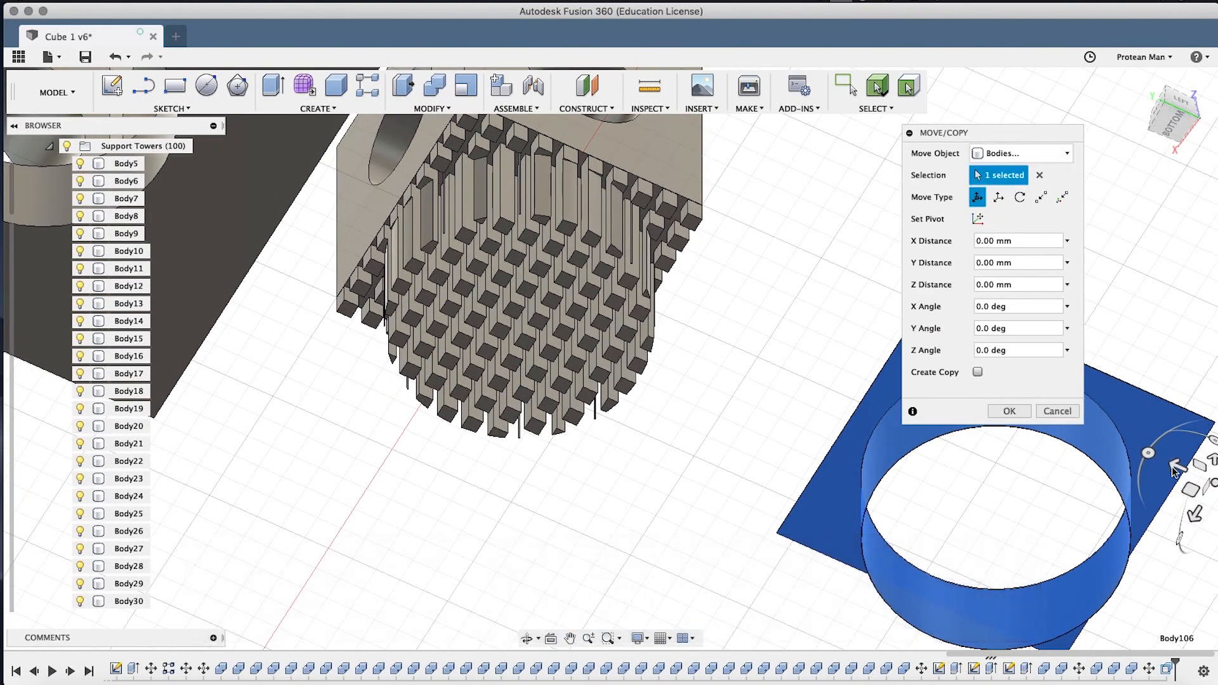
{"action": "left_click_drag", "start_coordinate": [1177, 465], "coordinate": [698, 255]}
{"action": "scroll", "coordinate": [521, 173], "scroll_direction": "up", "scroll_amount": 4}
{"action": "middle_click_drag", "start_coordinate": [521, 172], "coordinate": [534, 237]}
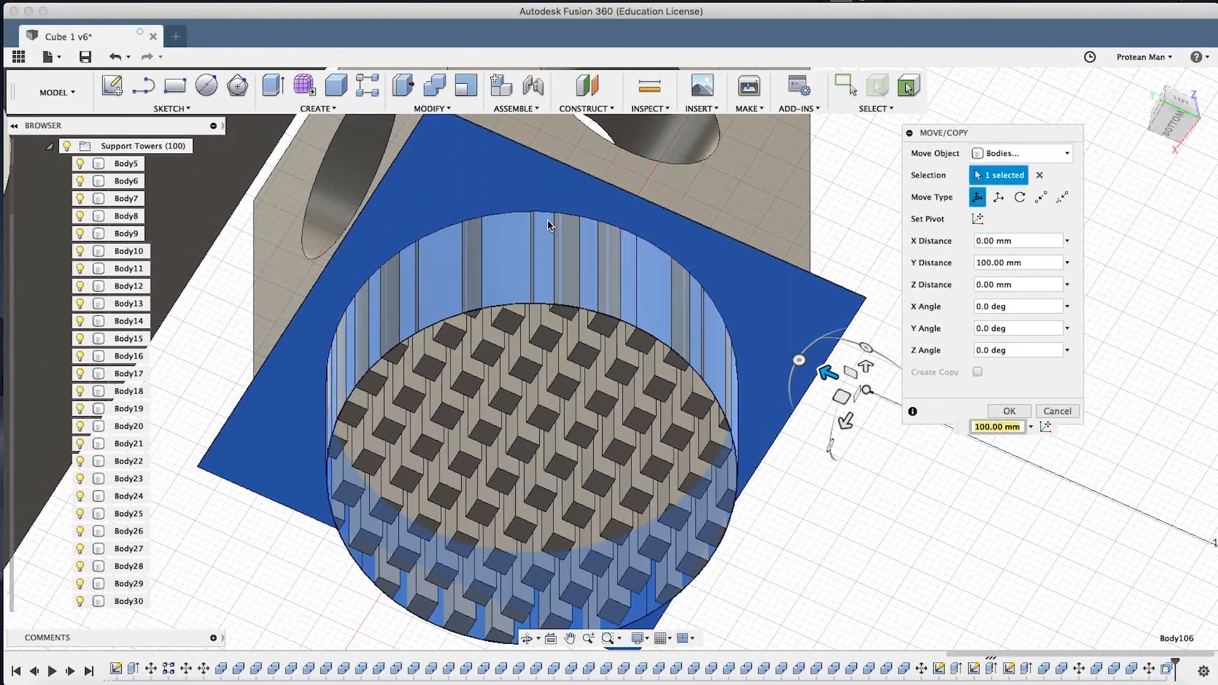
{"action": "left_click", "coordinate": [1012, 411]}
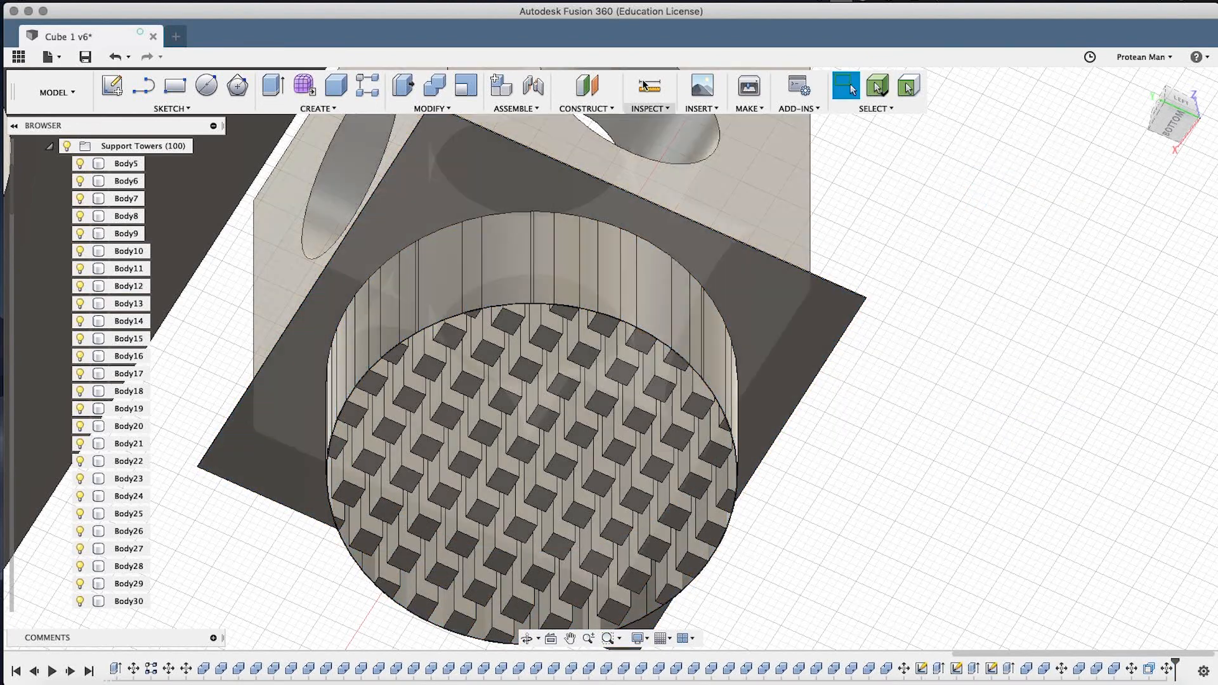
Cut support towers Body65 and Body55 separately with the flanged ring body, using Combine with the Cut operation and Keep Tools enabled.
{"action": "left_click", "coordinate": [435, 87]}
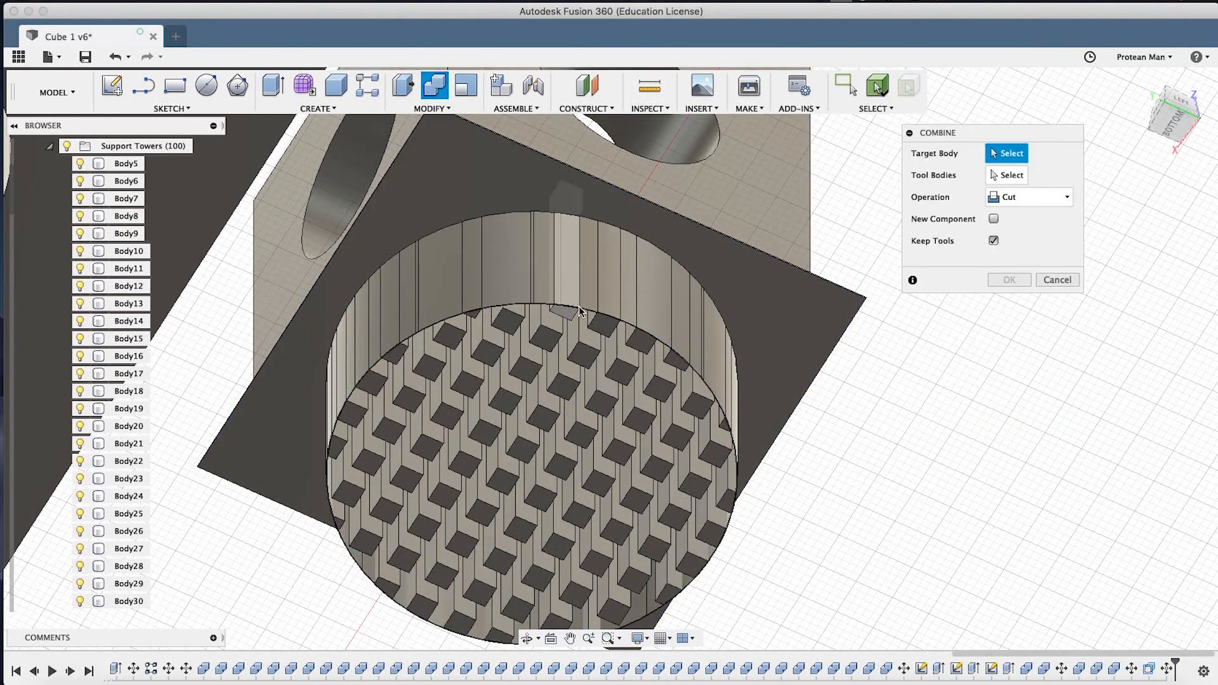
{"action": "left_click", "coordinate": [570, 315]}
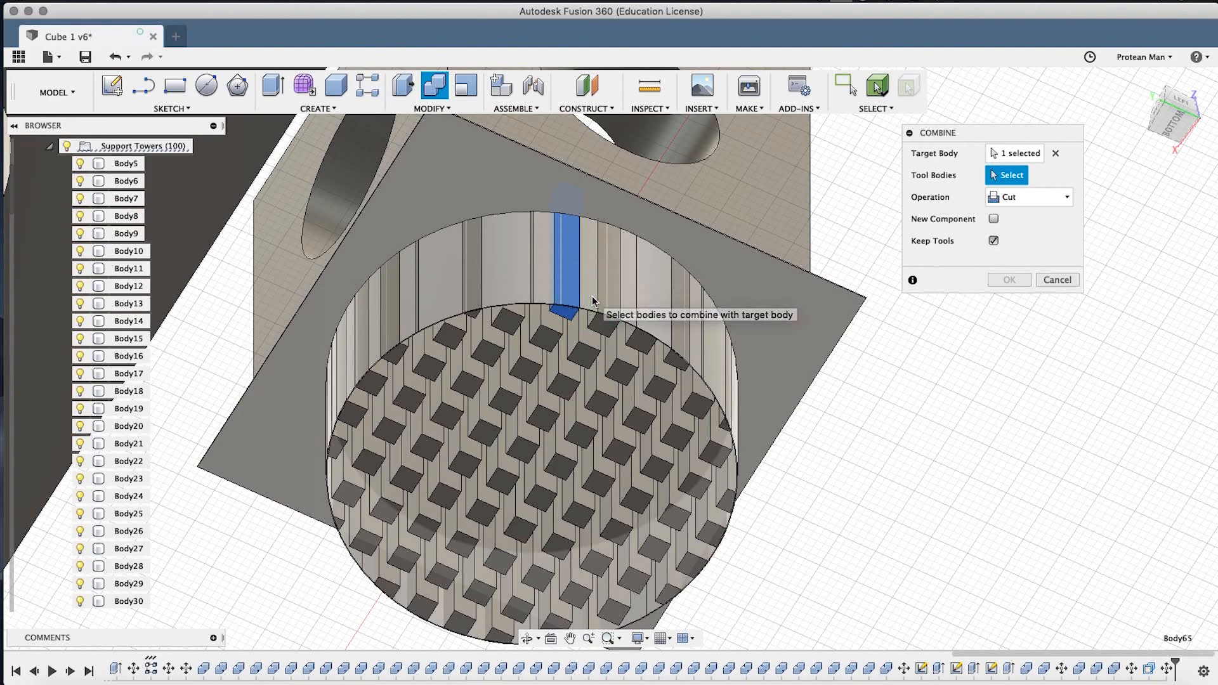
{"action": "left_click", "coordinate": [594, 301]}
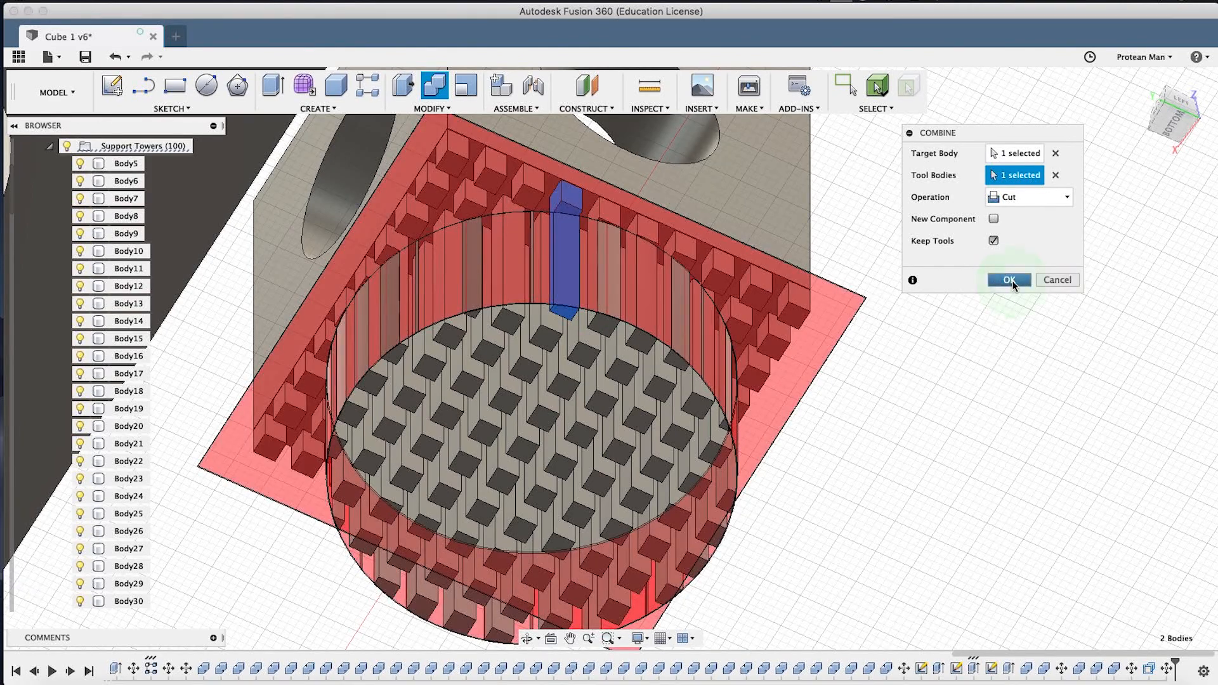
{"action": "left_click", "coordinate": [1010, 280]}
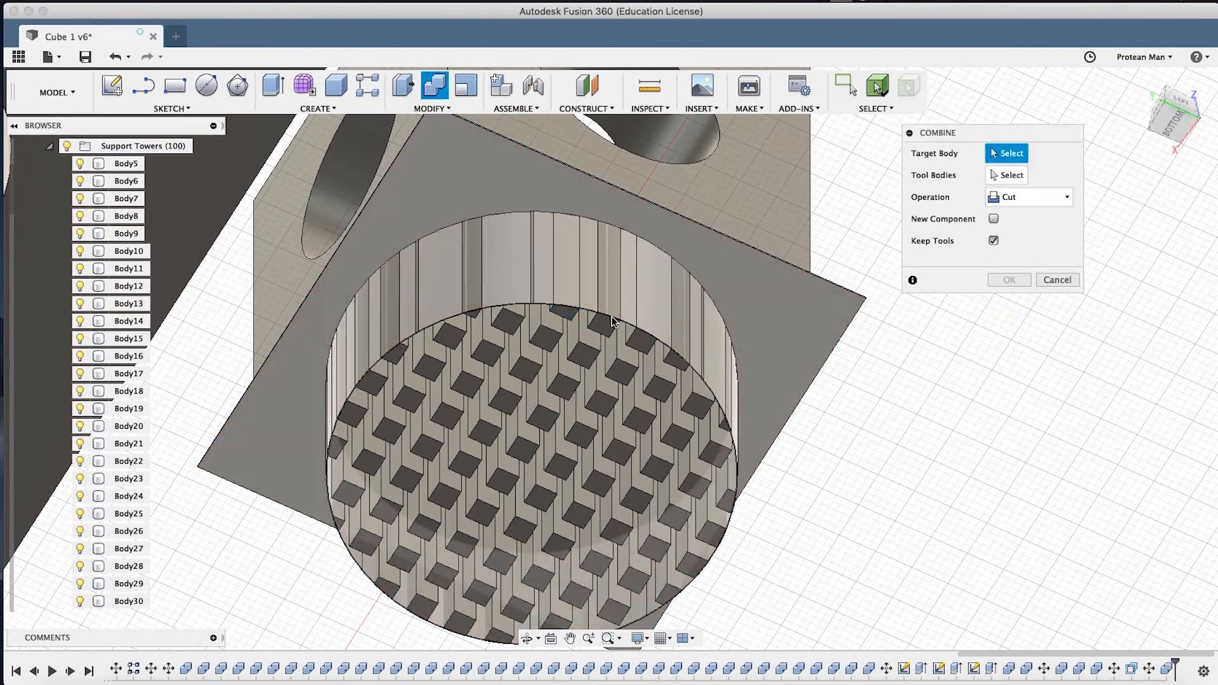
{"action": "left_click", "coordinate": [608, 323]}
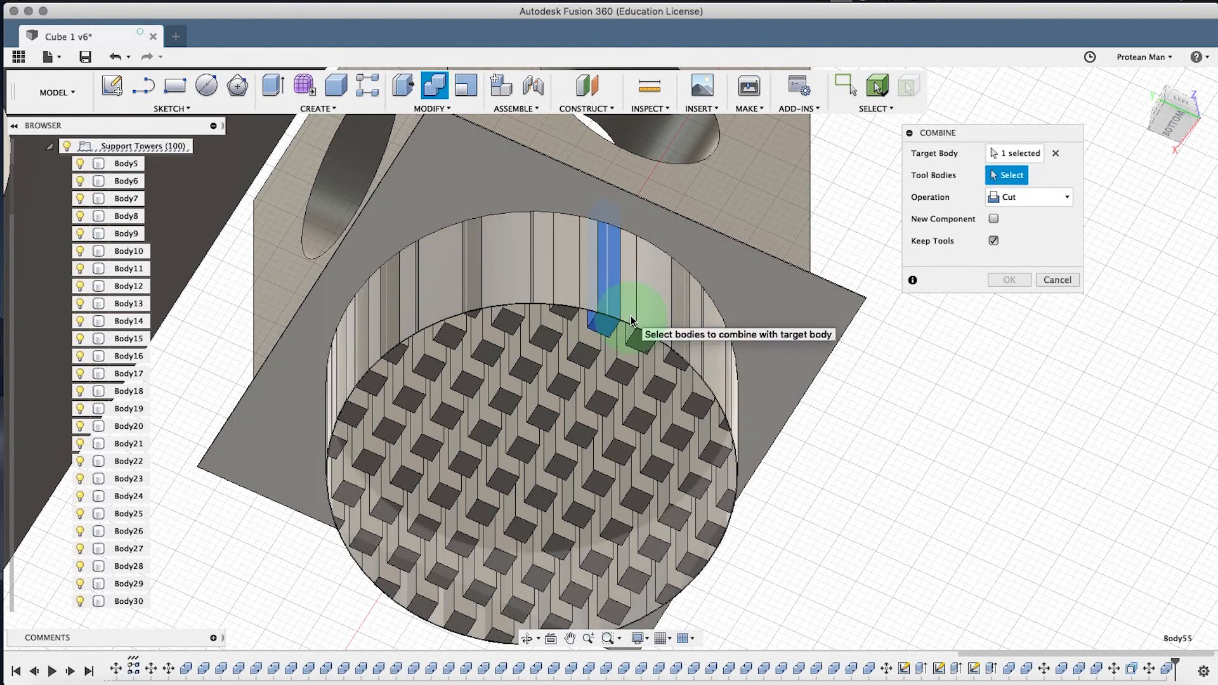
{"action": "left_click", "coordinate": [766, 321]}
{"action": "left_click", "coordinate": [1010, 281]}
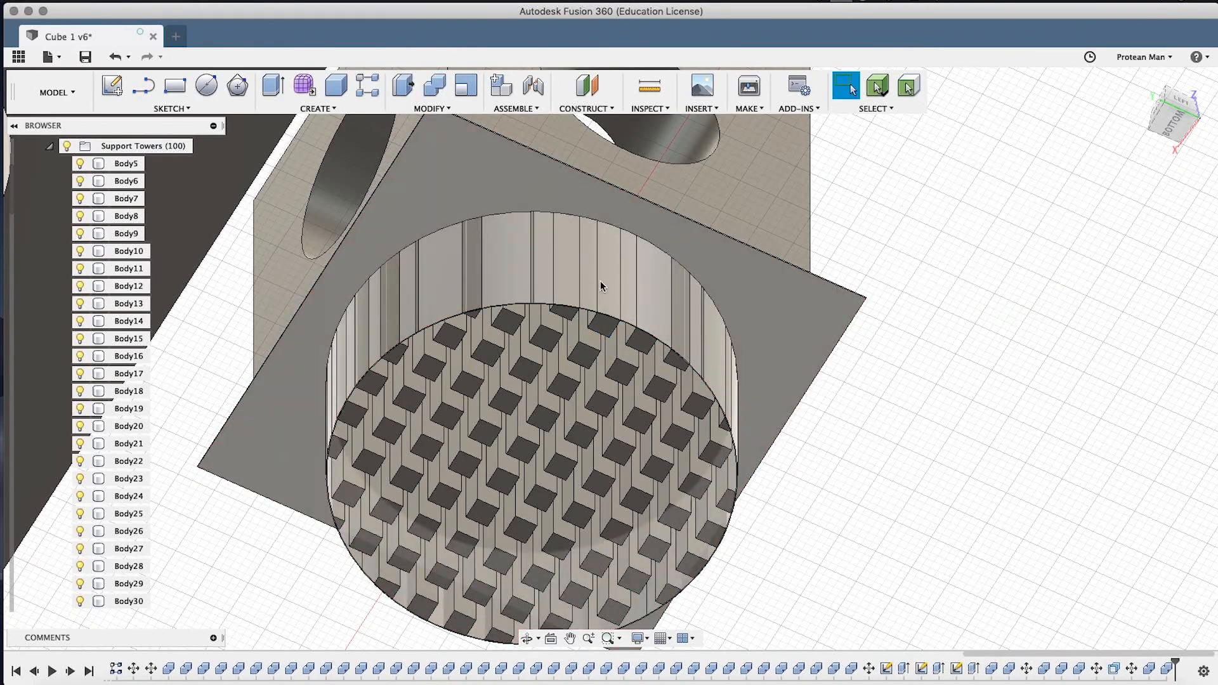
Examine where the support towers meet the ring's cylindrical inner wall, comparing the cut towers with the remaining ones.
{"action": "scroll", "coordinate": [600, 309], "scroll_direction": "up", "scroll_amount": 3}
{"action": "scroll", "coordinate": [446, 311], "scroll_direction": "up", "scroll_amount": 4}
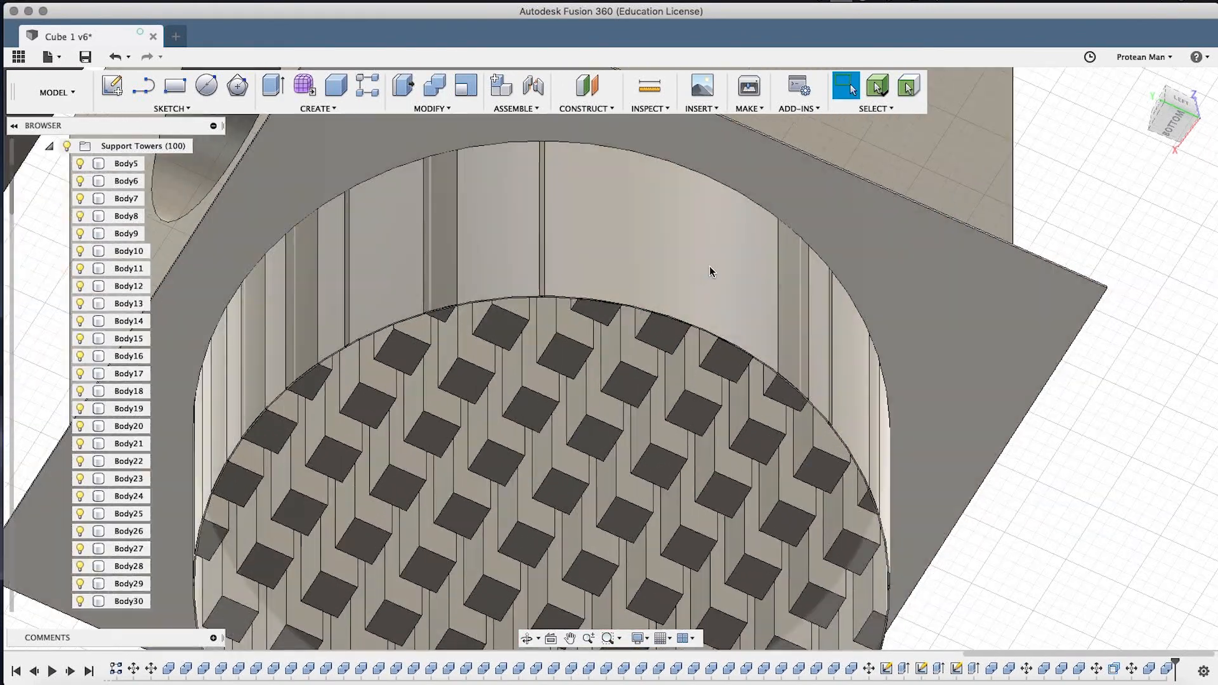
{"action": "scroll", "coordinate": [683, 302], "scroll_direction": "down", "scroll_amount": 4}
{"action": "scroll", "coordinate": [676, 304], "scroll_direction": "down", "scroll_amount": 2}
{"action": "scroll", "coordinate": [670, 305], "scroll_direction": "up", "scroll_amount": 5}
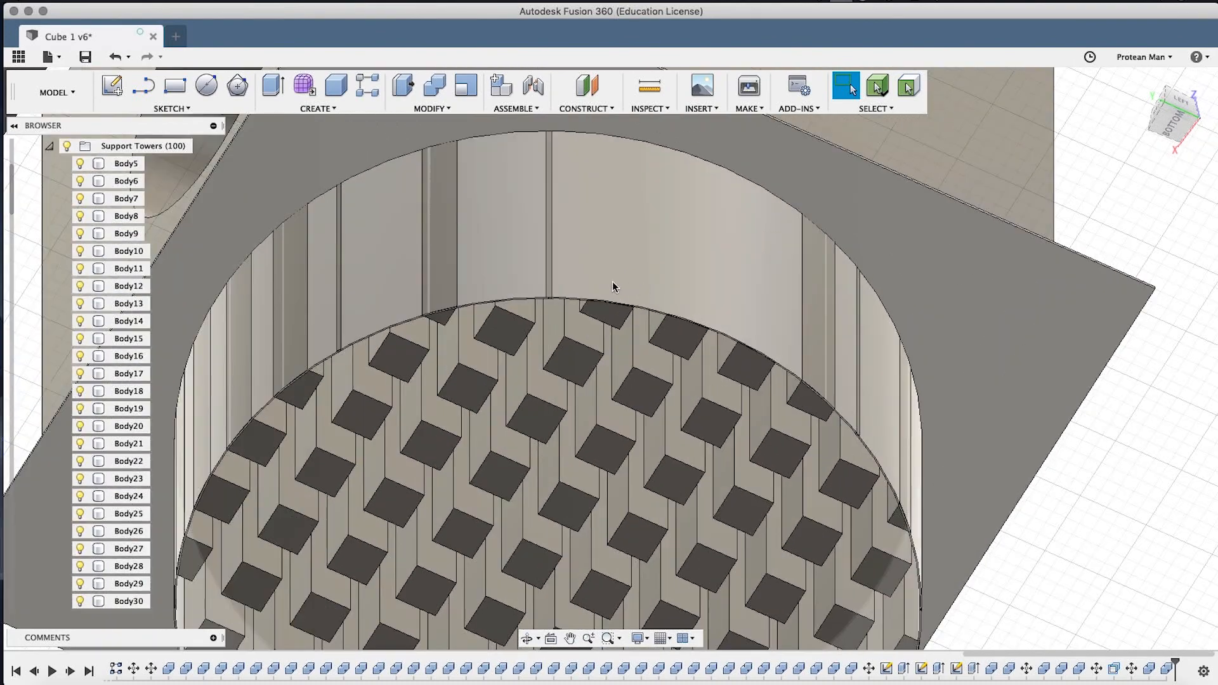
{"action": "scroll", "coordinate": [612, 282], "scroll_direction": "down", "scroll_amount": 2}
{"action": "middle_click_drag", "start_coordinate": [611, 281], "coordinate": [611, 283]}
{"action": "scroll", "coordinate": [611, 282], "scroll_direction": "up", "scroll_amount": 2}
{"action": "scroll", "coordinate": [611, 280], "scroll_direction": "down", "scroll_amount": 8}
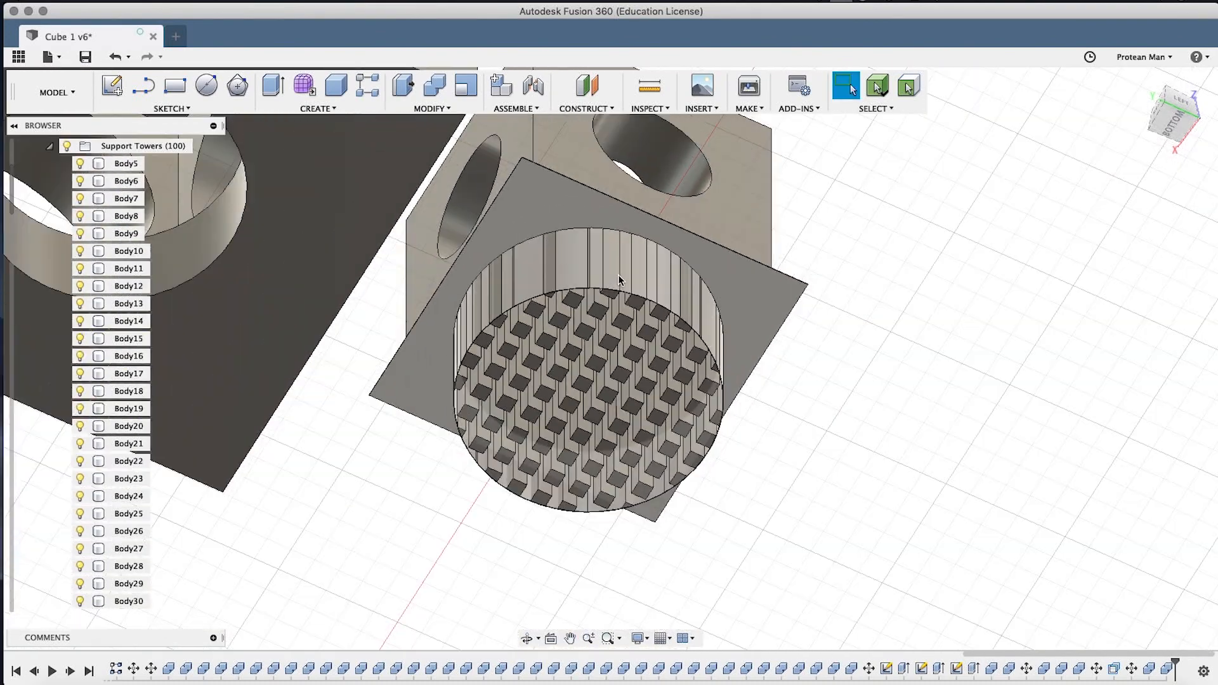
{"action": "scroll", "coordinate": [618, 275], "scroll_direction": "up", "scroll_amount": 8}
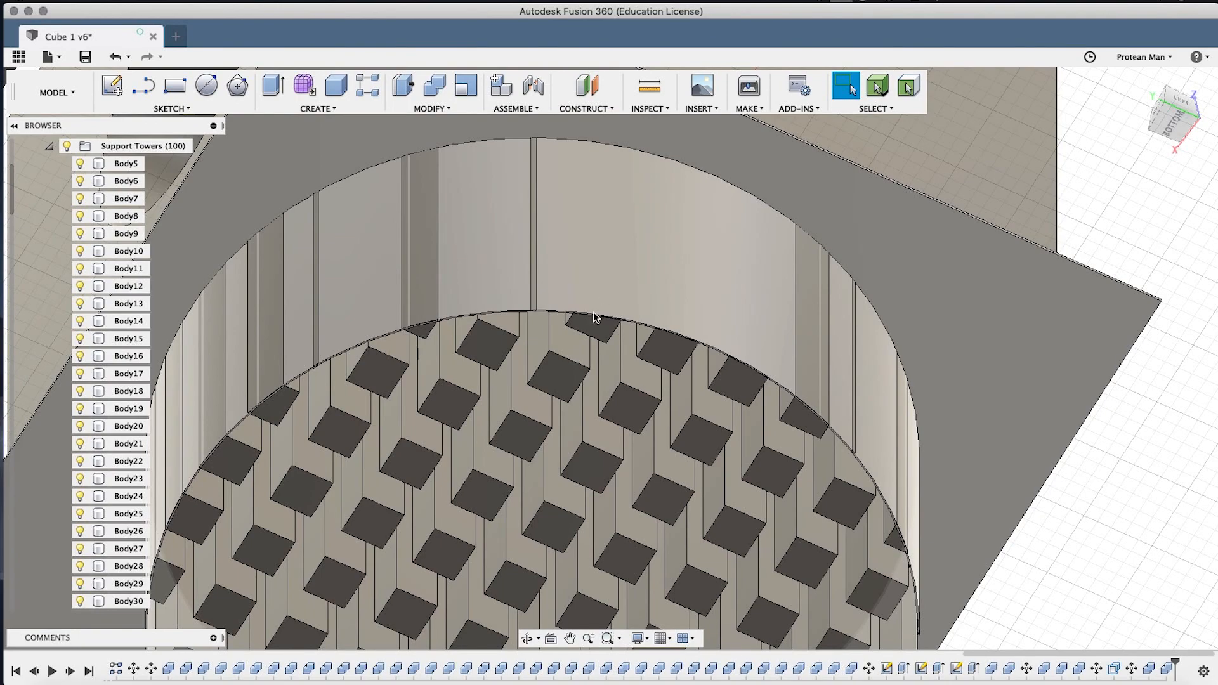
{"action": "scroll", "coordinate": [590, 310], "scroll_direction": "down", "scroll_amount": 7}
{"action": "scroll", "coordinate": [609, 295], "scroll_direction": "up", "scroll_amount": 8}
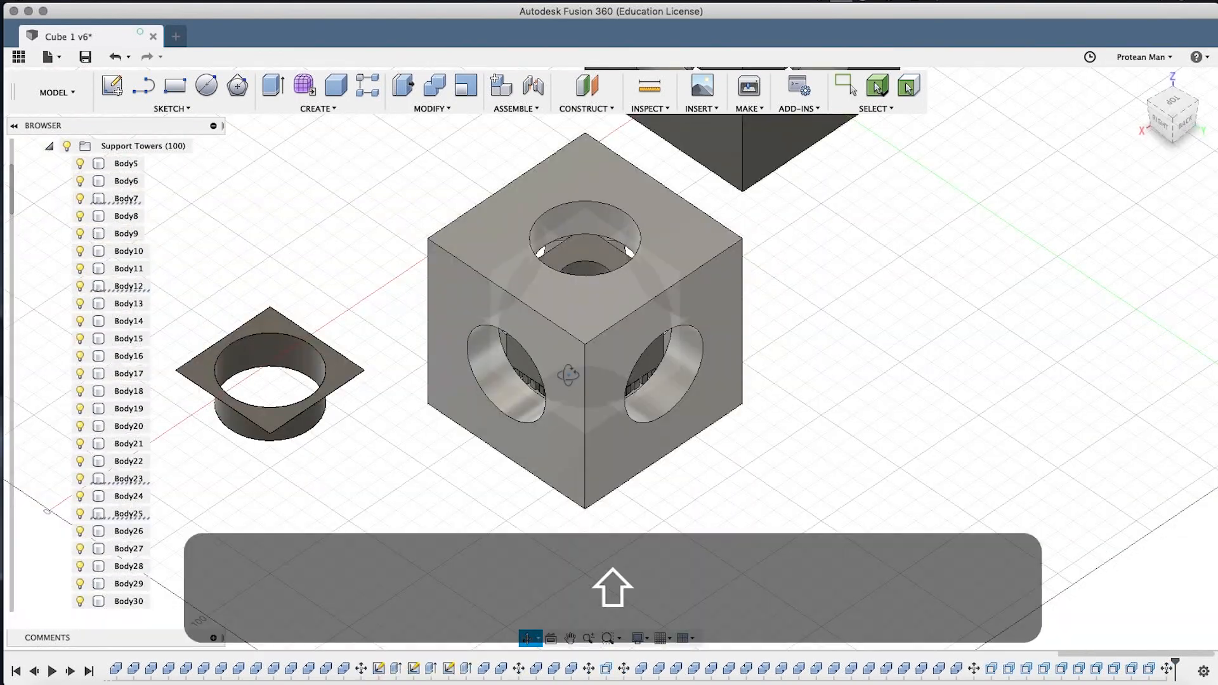
Save the design as a new version.
{"action": "middle_click_drag", "start_coordinate": [568, 375], "coordinate": [713, 333], "text": "shift"}
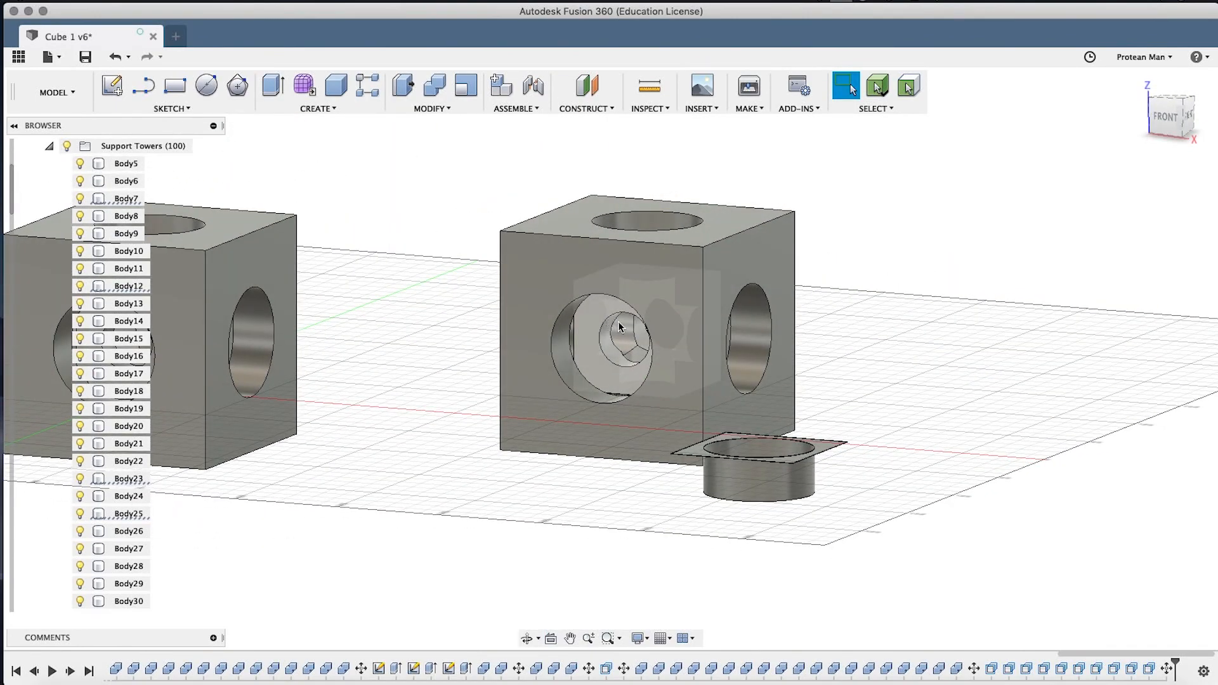
{"action": "scroll", "coordinate": [605, 346], "scroll_direction": "up", "scroll_amount": 3}
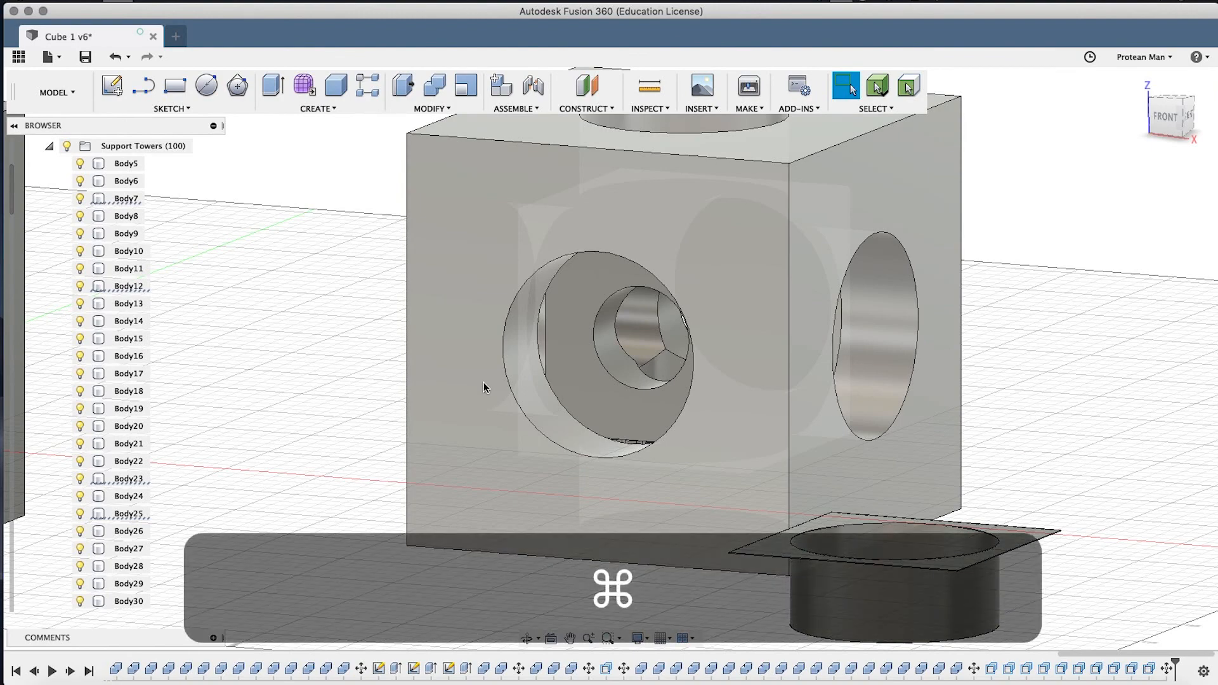
{"action": "key", "text": "super+s"}
{"action": "left_click", "coordinate": [628, 354]}
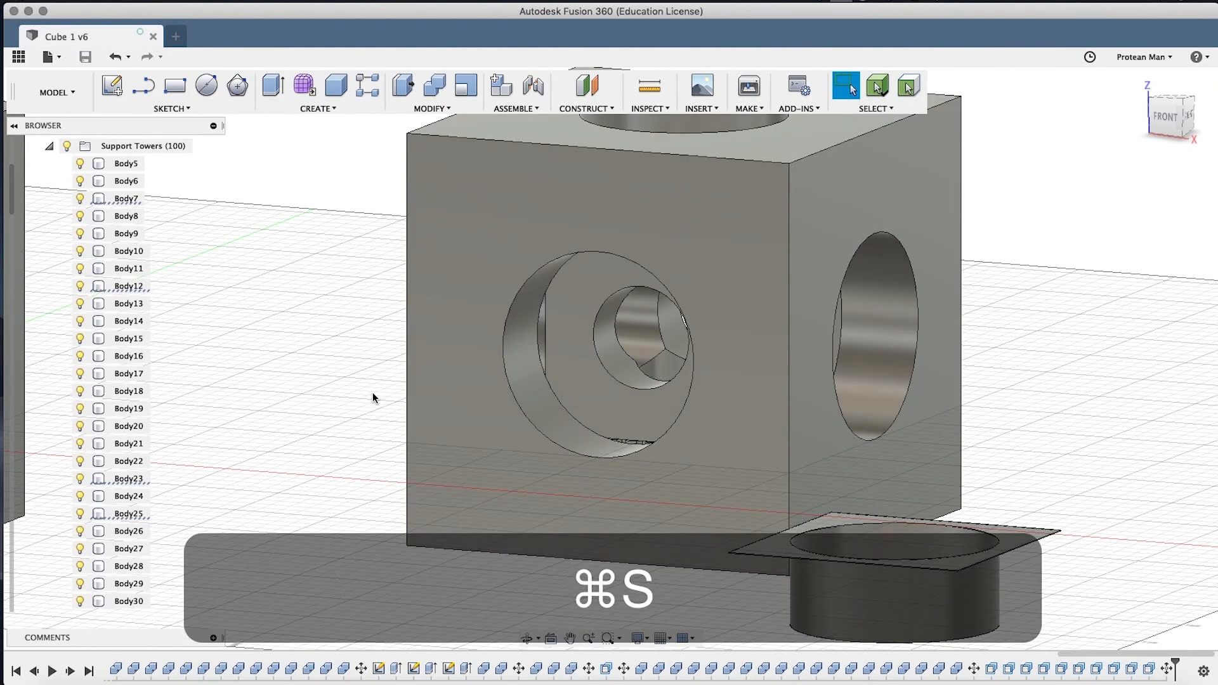
Examine the finished support tower pattern inside the supported cube's bottom hole.
{"action": "scroll", "coordinate": [375, 394], "scroll_direction": "down", "scroll_amount": 5}
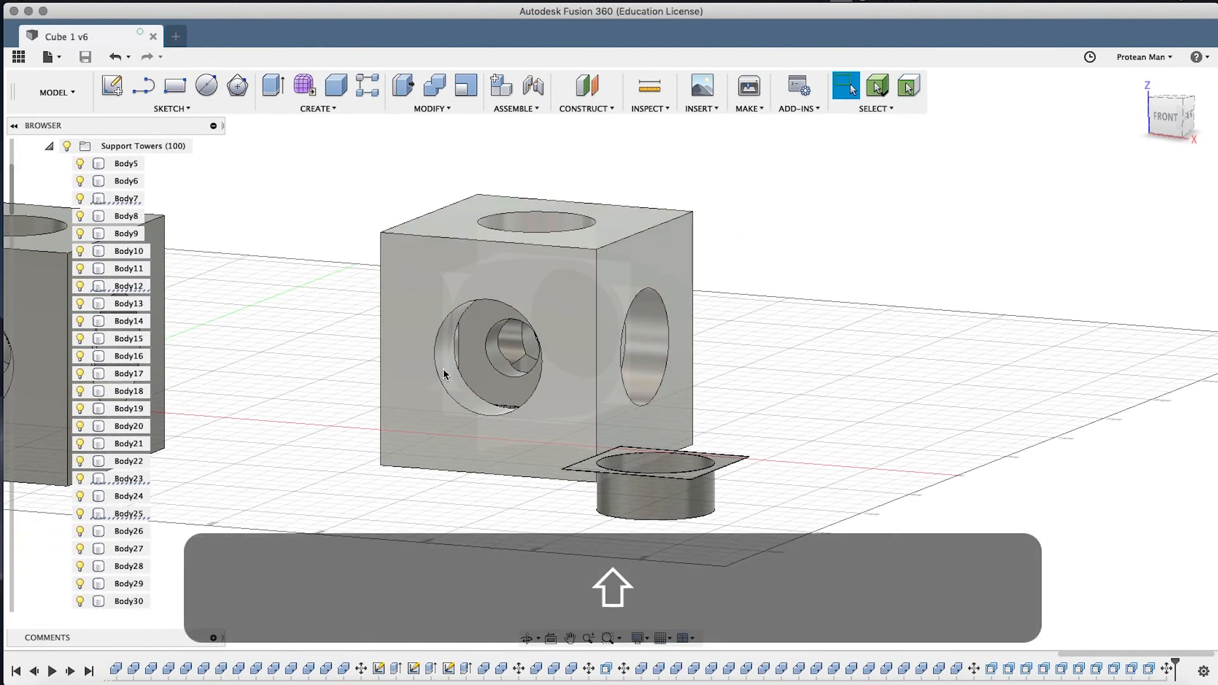
{"action": "middle_click_drag", "start_coordinate": [449, 354], "coordinate": [652, 324], "text": "shift"}
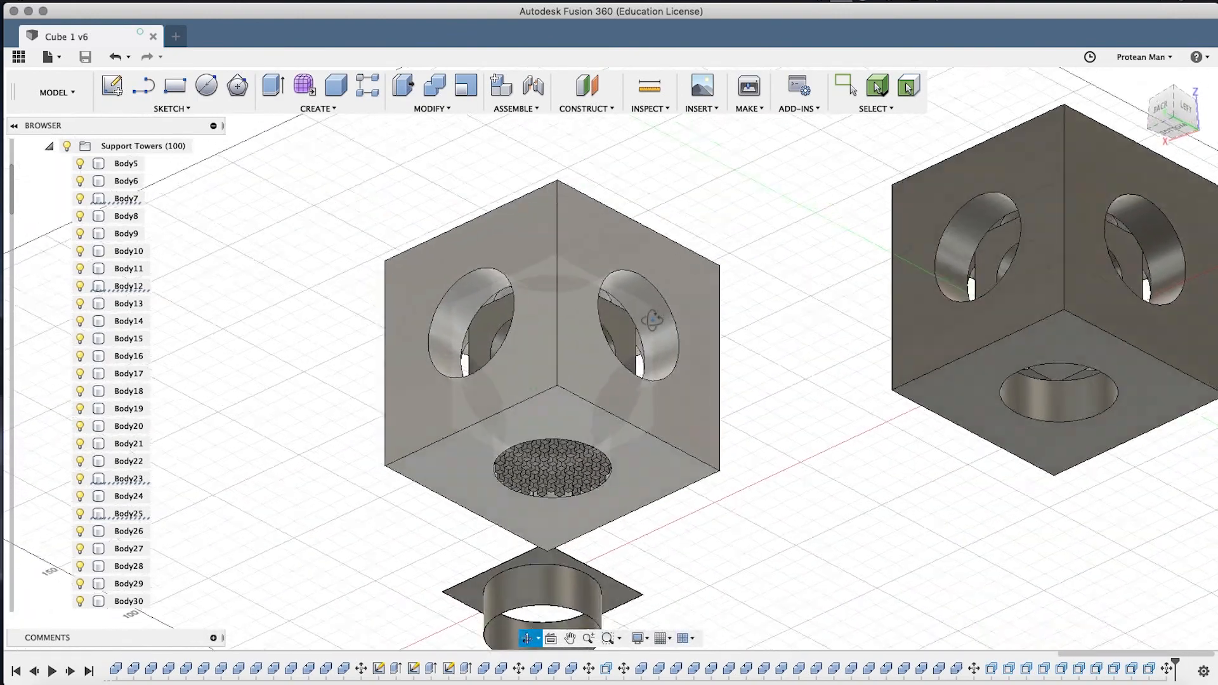
{"action": "scroll", "coordinate": [550, 456], "scroll_direction": "up", "scroll_amount": 5}
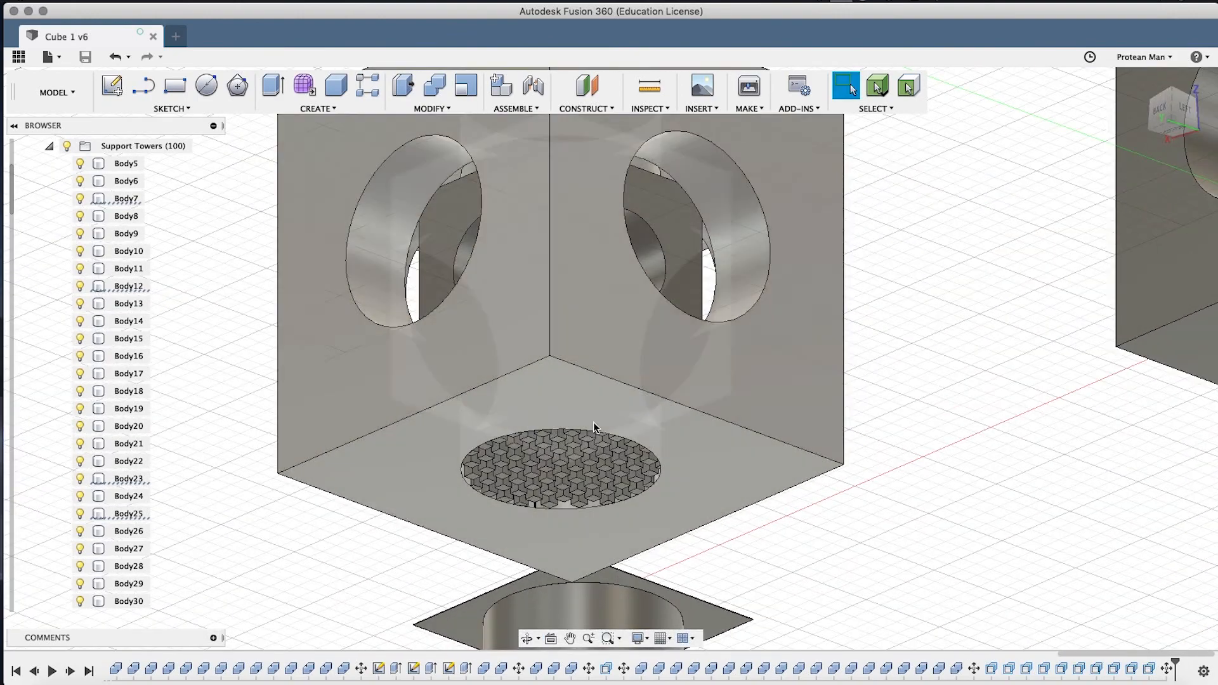
{"action": "scroll", "coordinate": [502, 482], "scroll_direction": "up", "scroll_amount": 6}
{"action": "scroll", "coordinate": [576, 444], "scroll_direction": "down", "scroll_amount": 5}
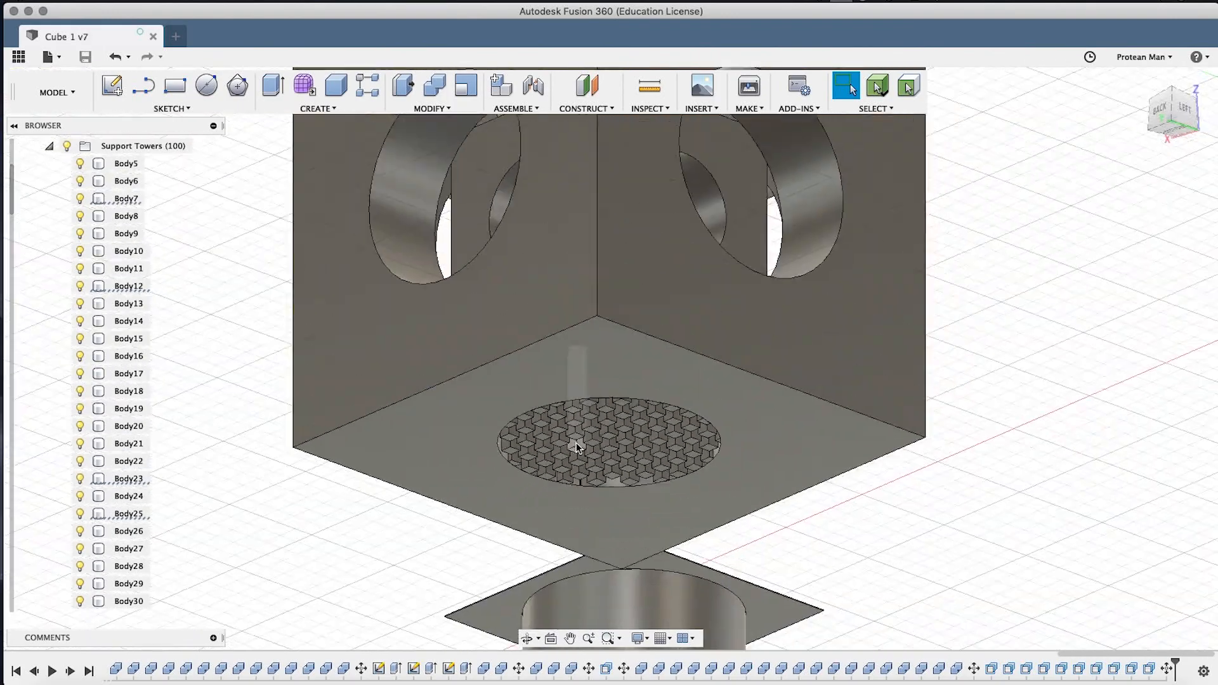
{"action": "scroll", "coordinate": [577, 446], "scroll_direction": "down", "scroll_amount": 3}
{"action": "scroll", "coordinate": [577, 447], "scroll_direction": "up", "scroll_amount": 6}
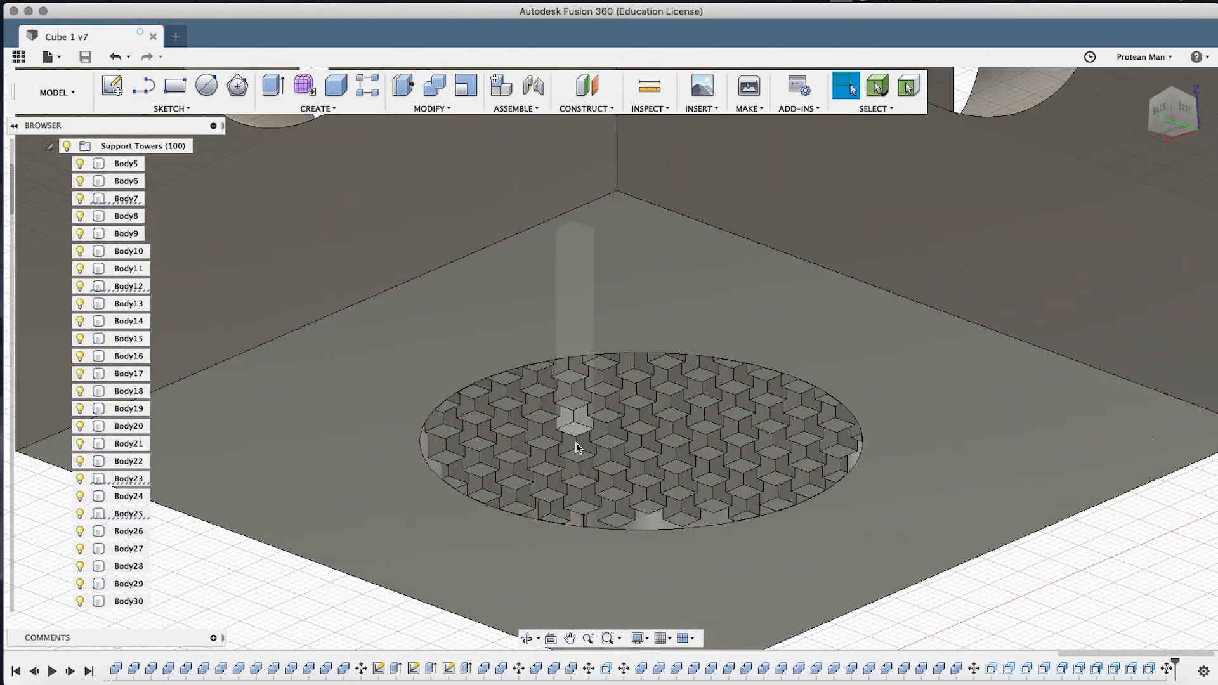
{"action": "scroll", "coordinate": [578, 448], "scroll_direction": "down", "scroll_amount": 10}
{"action": "middle_click_drag", "start_coordinate": [865, 335], "coordinate": [725, 353]}
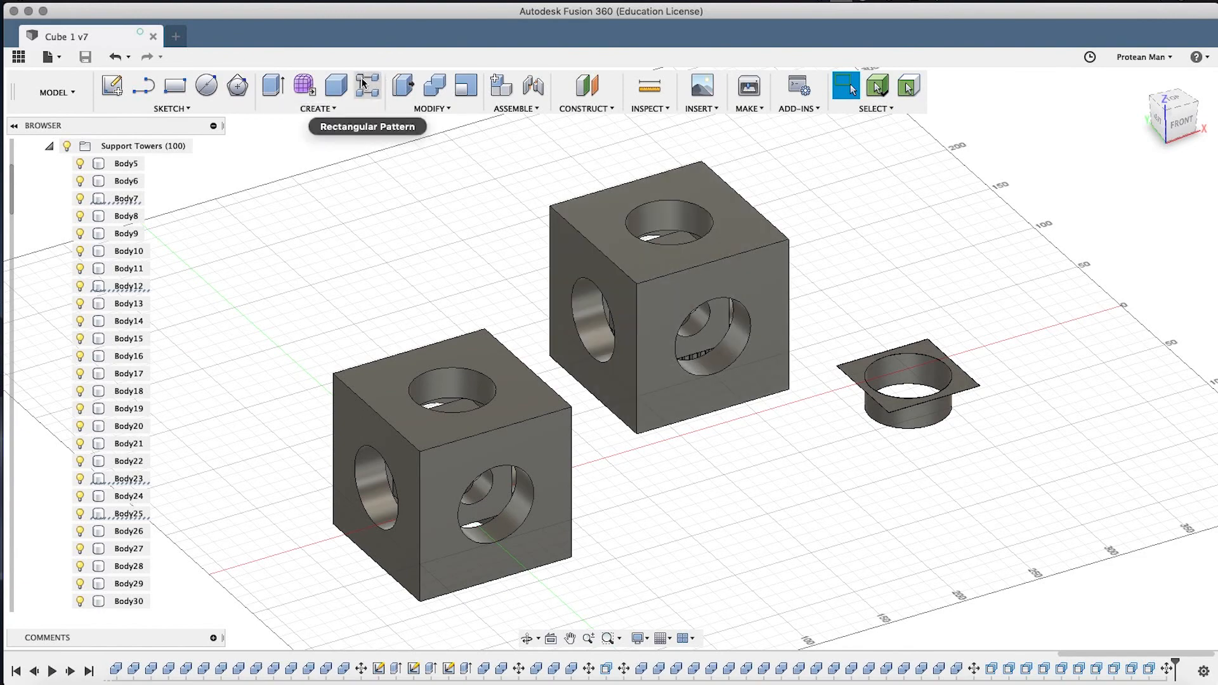
Collapse the Support Towers group and the Bodies folder in the design tree.
{"action": "scroll", "coordinate": [527, 262], "scroll_direction": "down", "scroll_amount": 3}
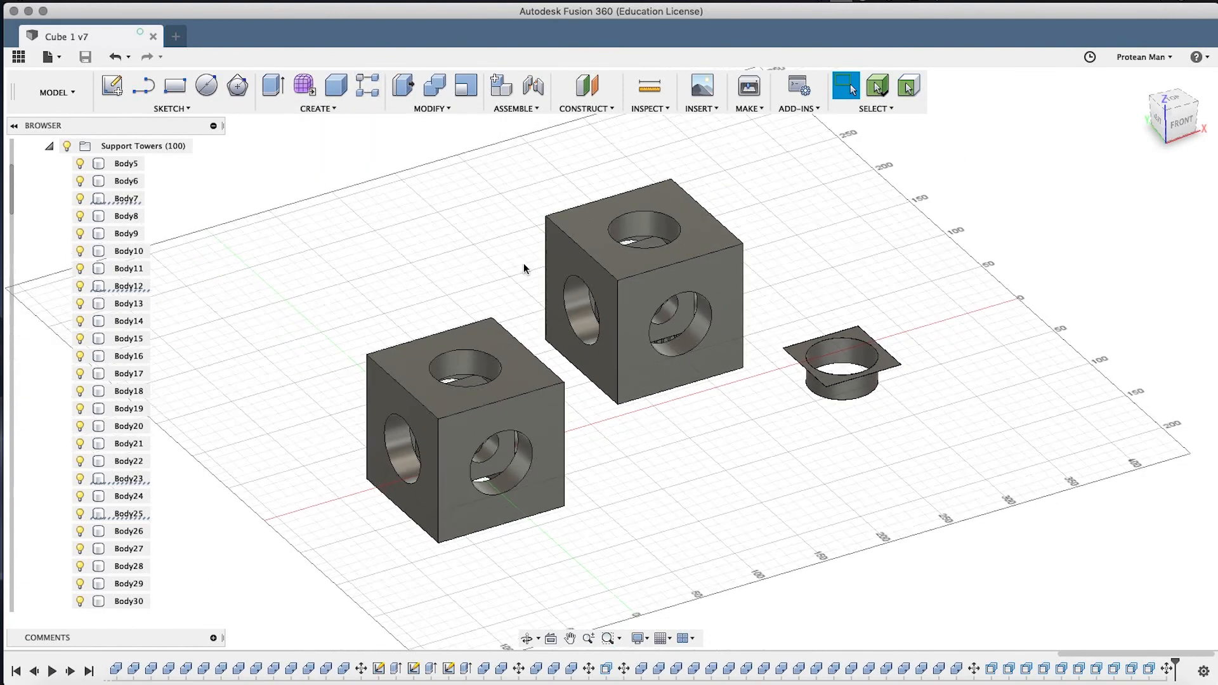
{"action": "scroll", "coordinate": [494, 289], "scroll_direction": "up", "scroll_amount": 3}
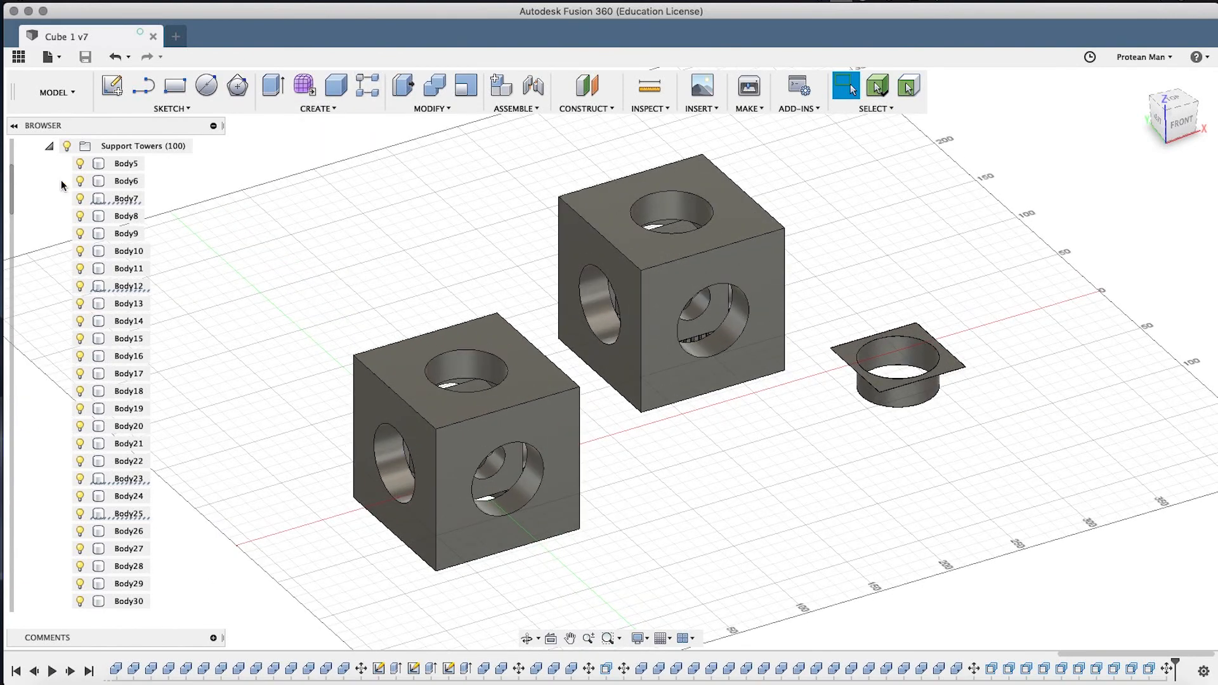
{"action": "left_click", "coordinate": [49, 148]}
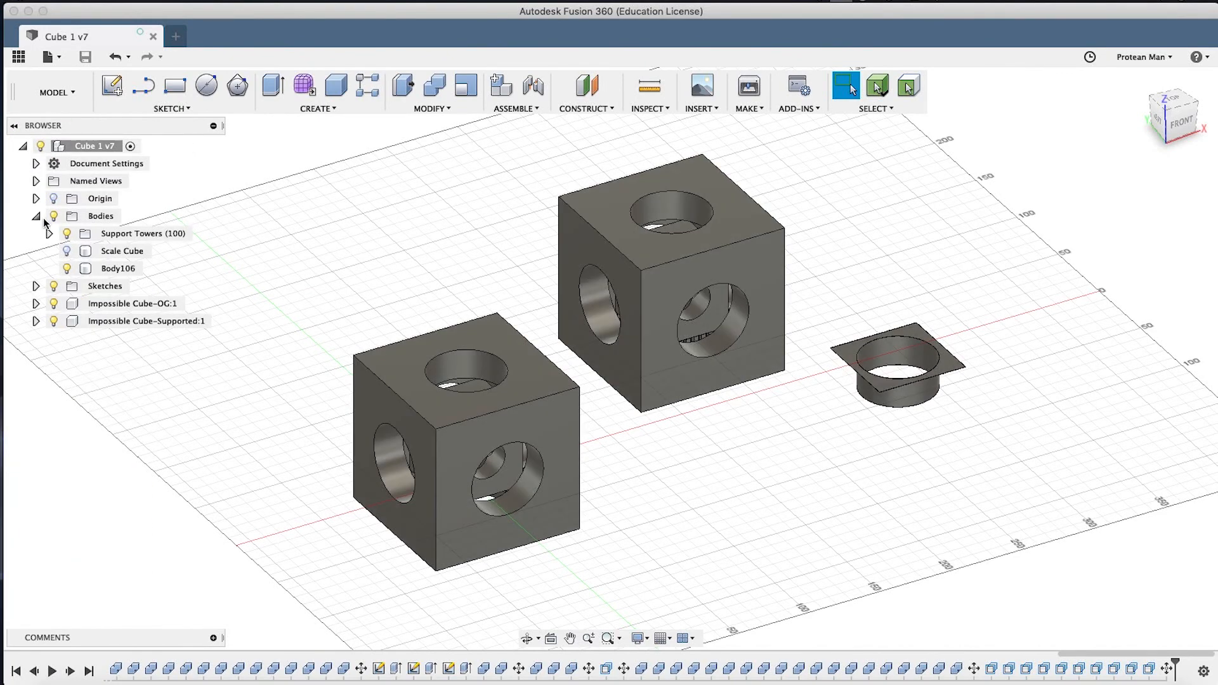
{"action": "left_click", "coordinate": [36, 216]}
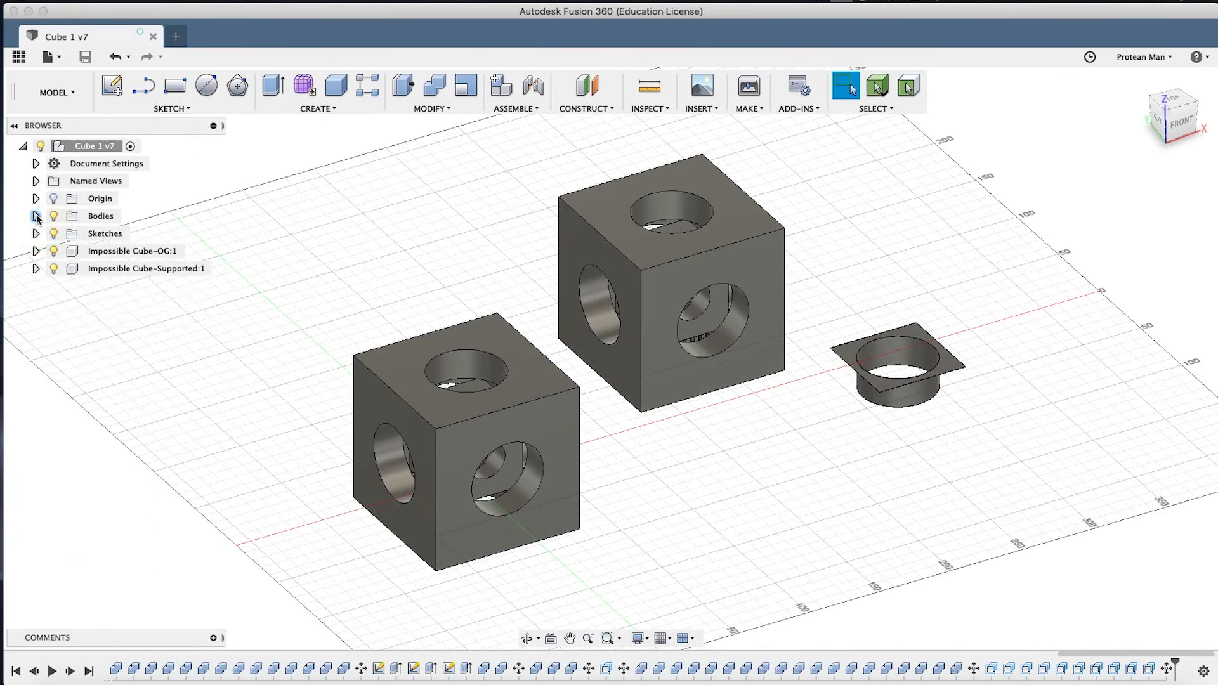
{"action": "left_click", "coordinate": [101, 250]}
{"action": "left_click", "coordinate": [364, 211]}
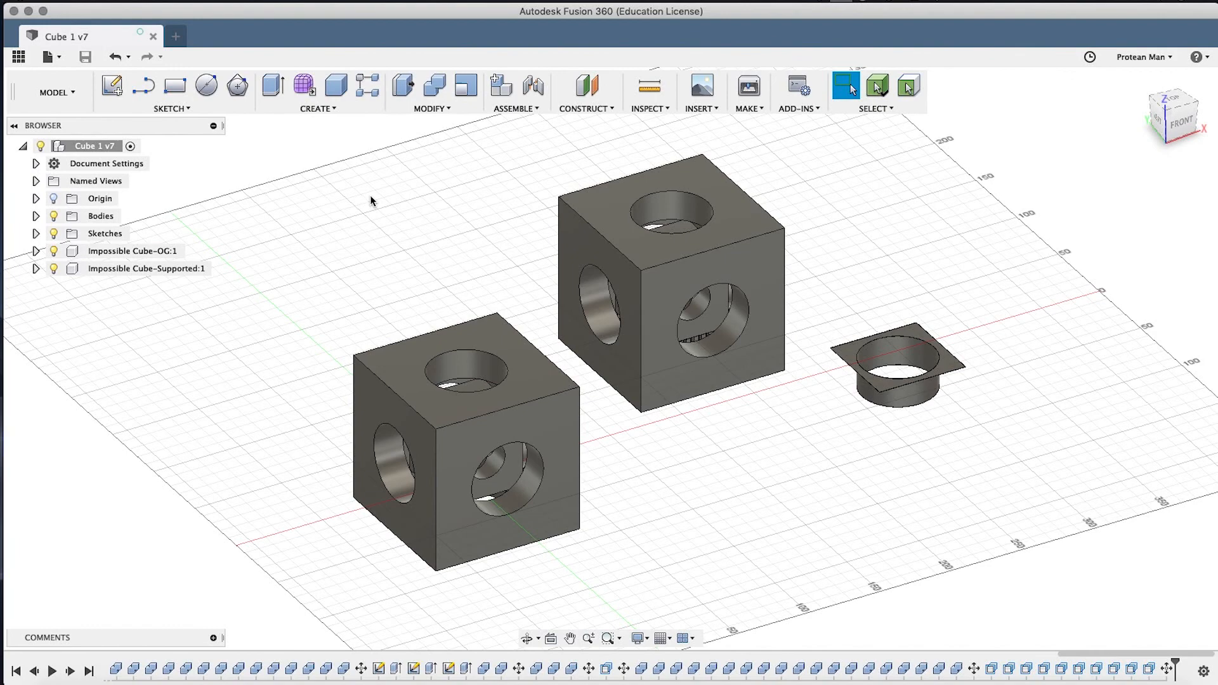
Select the Cube 2 100x100 body of the Impossible Cube-Supported component.
{"action": "left_click", "coordinate": [632, 205]}
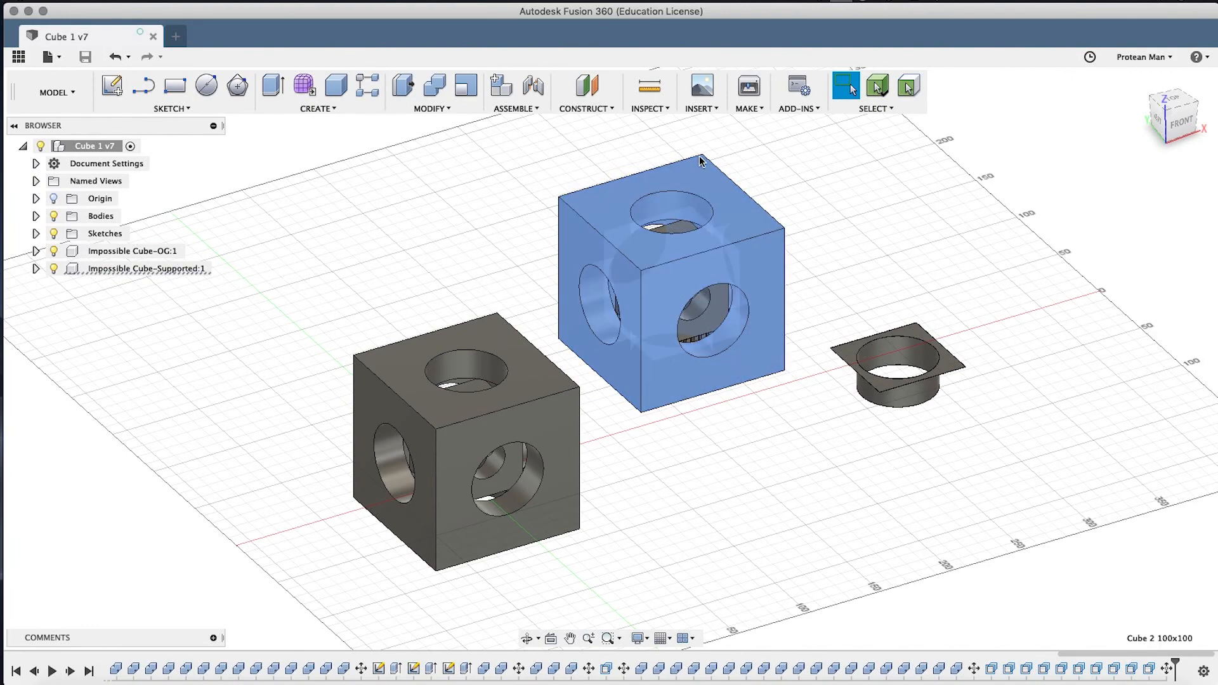
{"action": "right_click", "coordinate": [374, 184]}
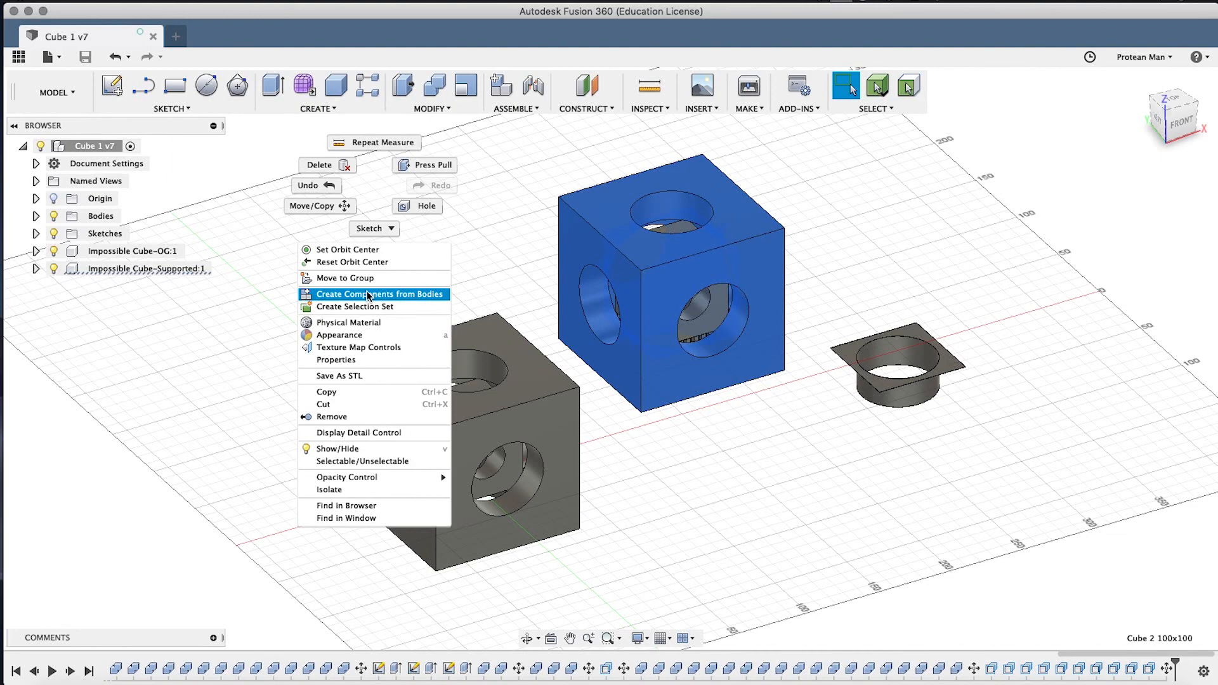
{"action": "left_click", "coordinate": [478, 233]}
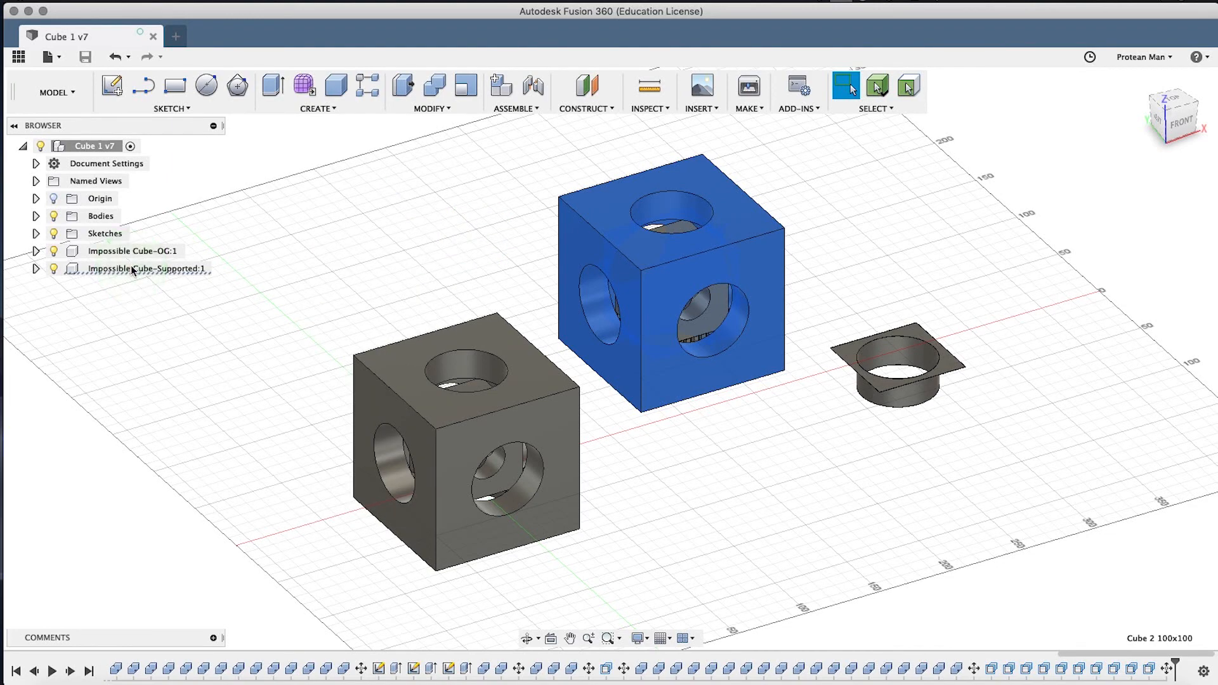
Remove the flanged ring body from the design.
{"action": "key", "text": "h"}
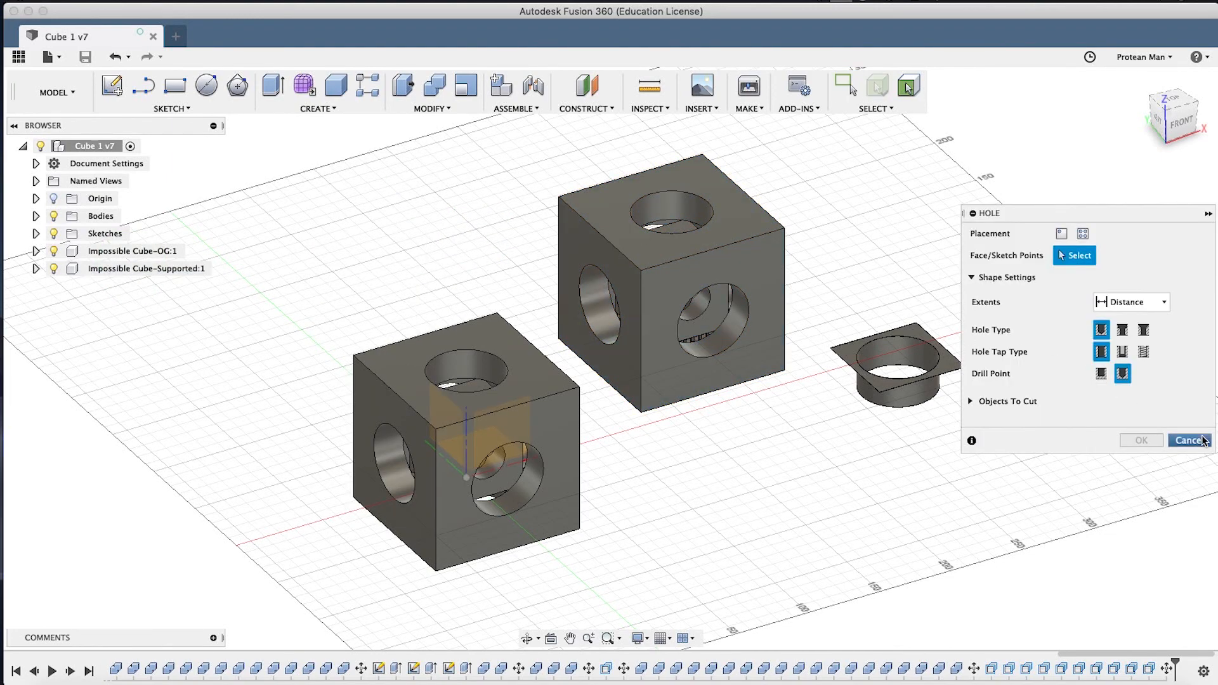
{"action": "left_click", "coordinate": [1189, 441]}
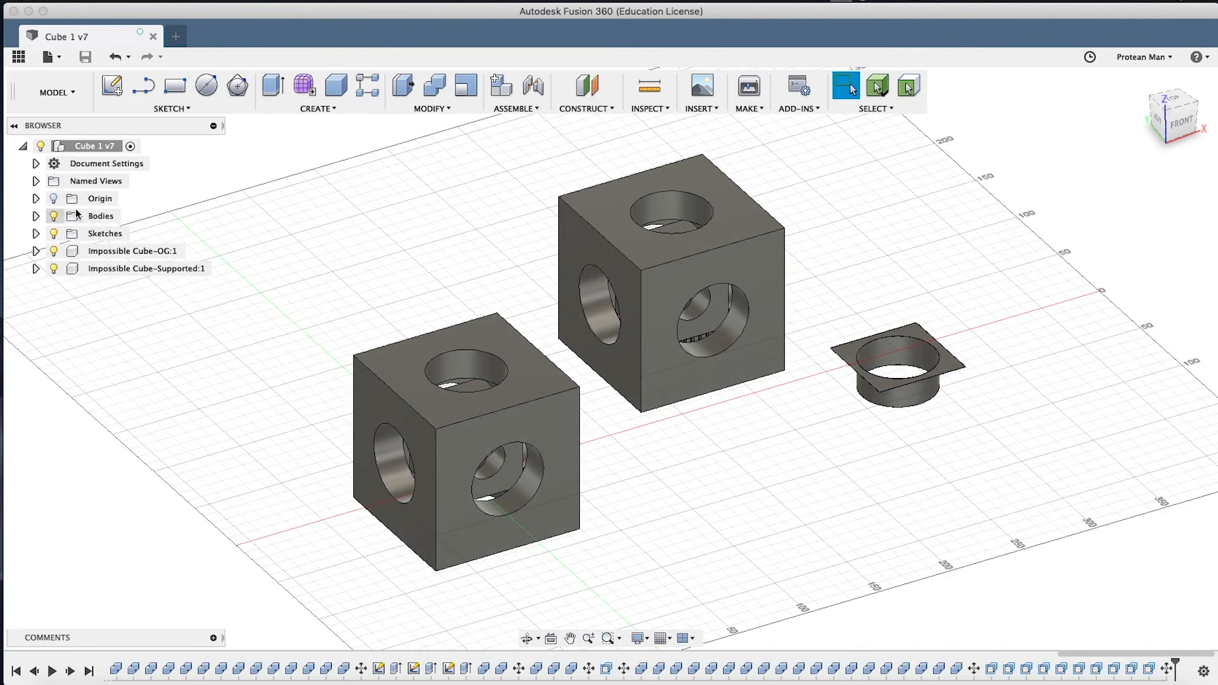
{"action": "left_click", "coordinate": [860, 361]}
{"action": "right_click", "coordinate": [861, 362]}
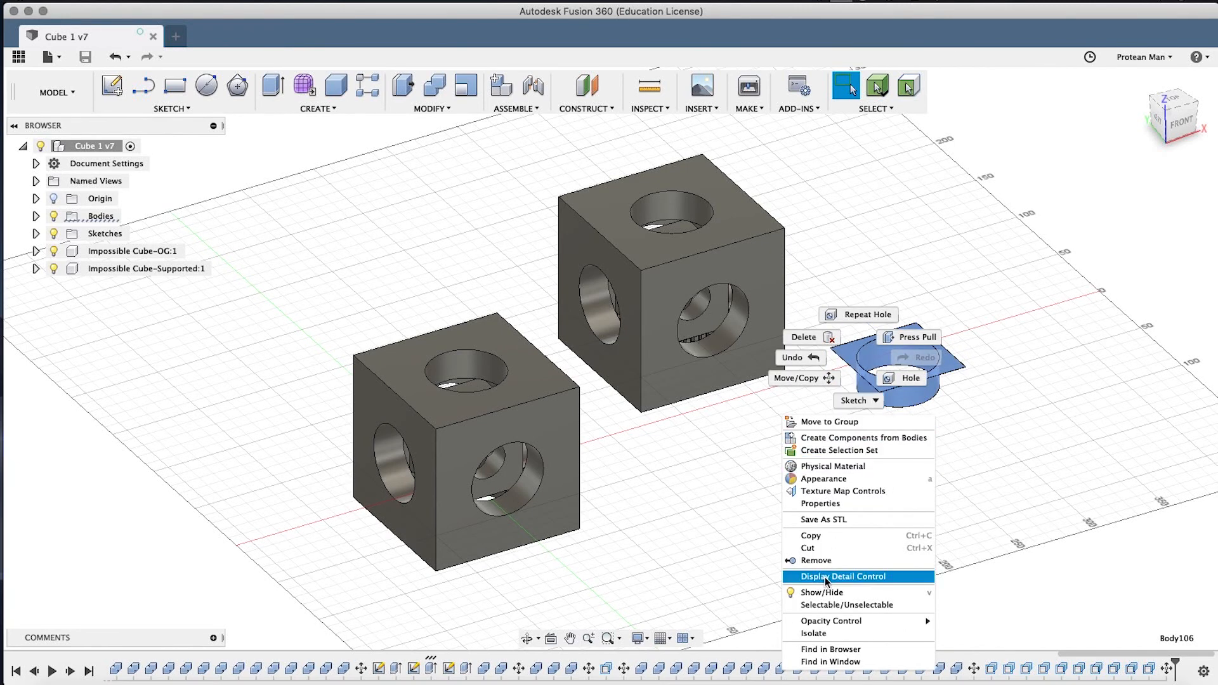
{"action": "left_click", "coordinate": [816, 561]}
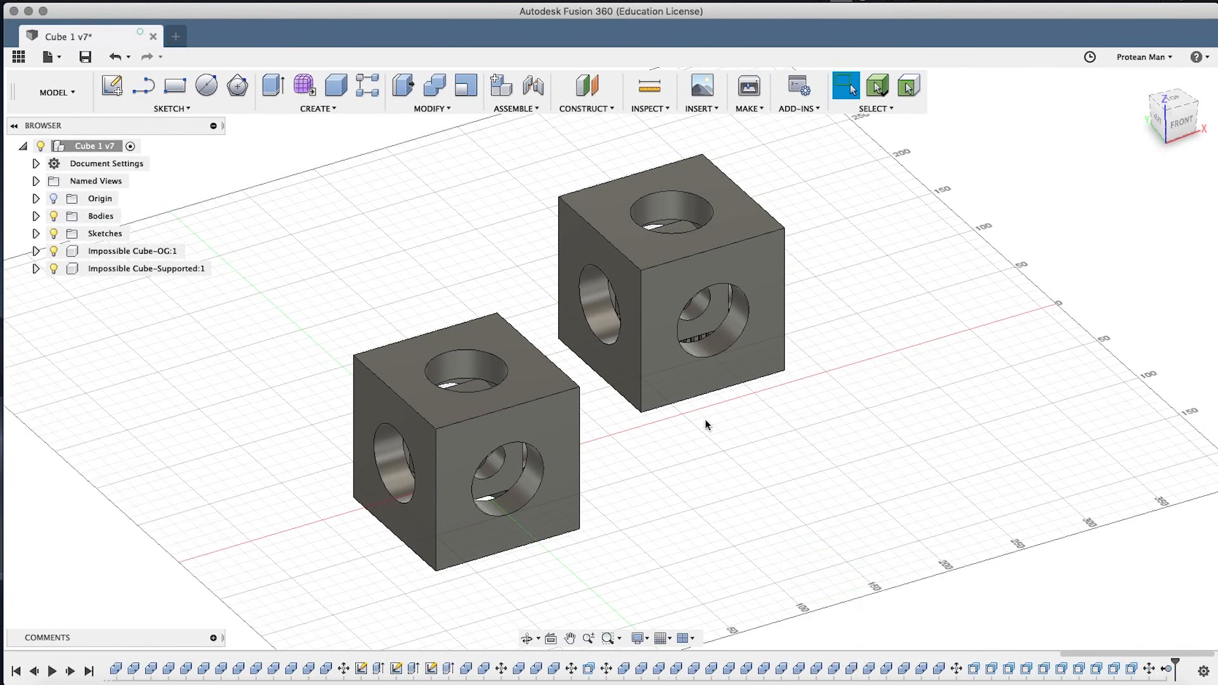
Show the supported cube's underside and expand both the top-level Bodies folder and the one inside Impossible Cube-Supported.
{"action": "middle_click_drag", "start_coordinate": [636, 413], "coordinate": [558, 395], "text": "shift"}
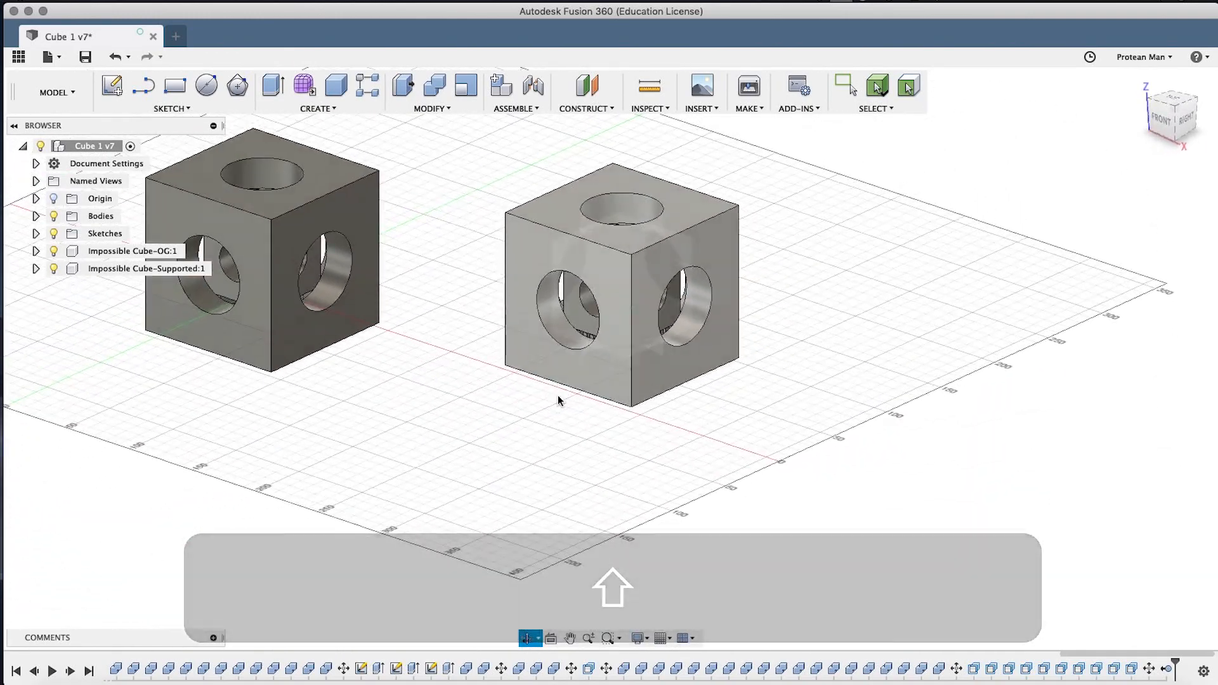
{"action": "left_click", "coordinate": [569, 293]}
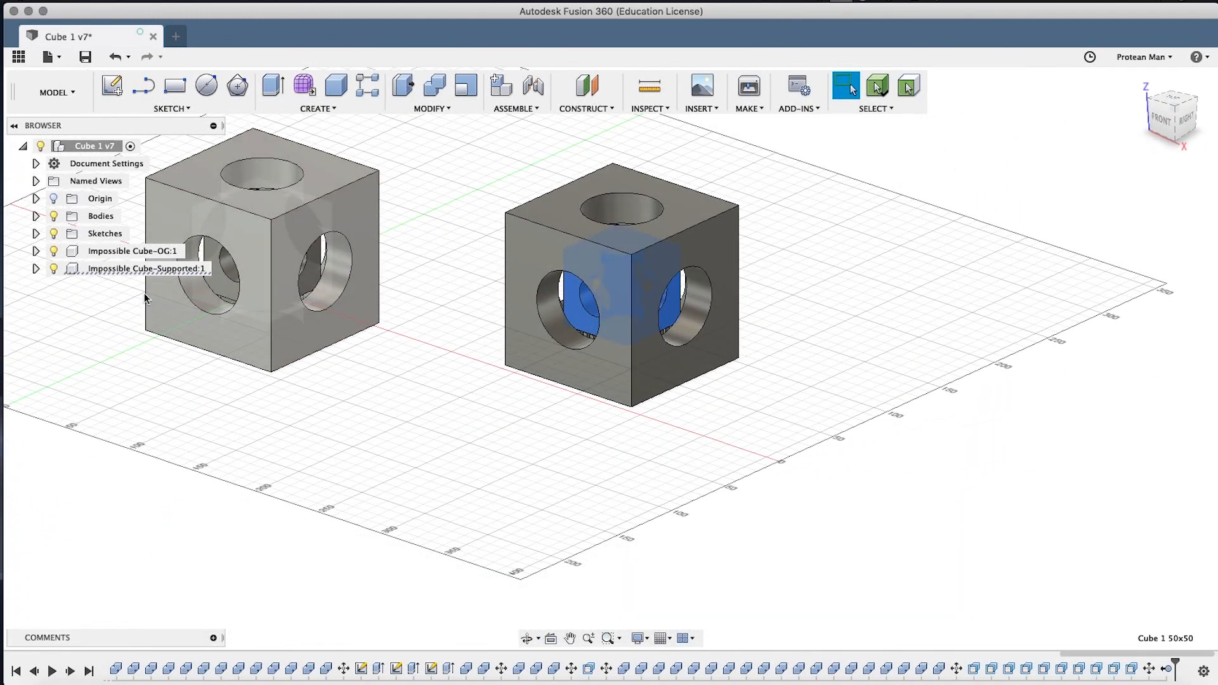
{"action": "left_click", "coordinate": [146, 268]}
{"action": "middle_click_drag", "start_coordinate": [535, 408], "coordinate": [588, 277], "text": "shift"}
{"action": "scroll", "coordinate": [609, 269], "scroll_direction": "up", "scroll_amount": 5}
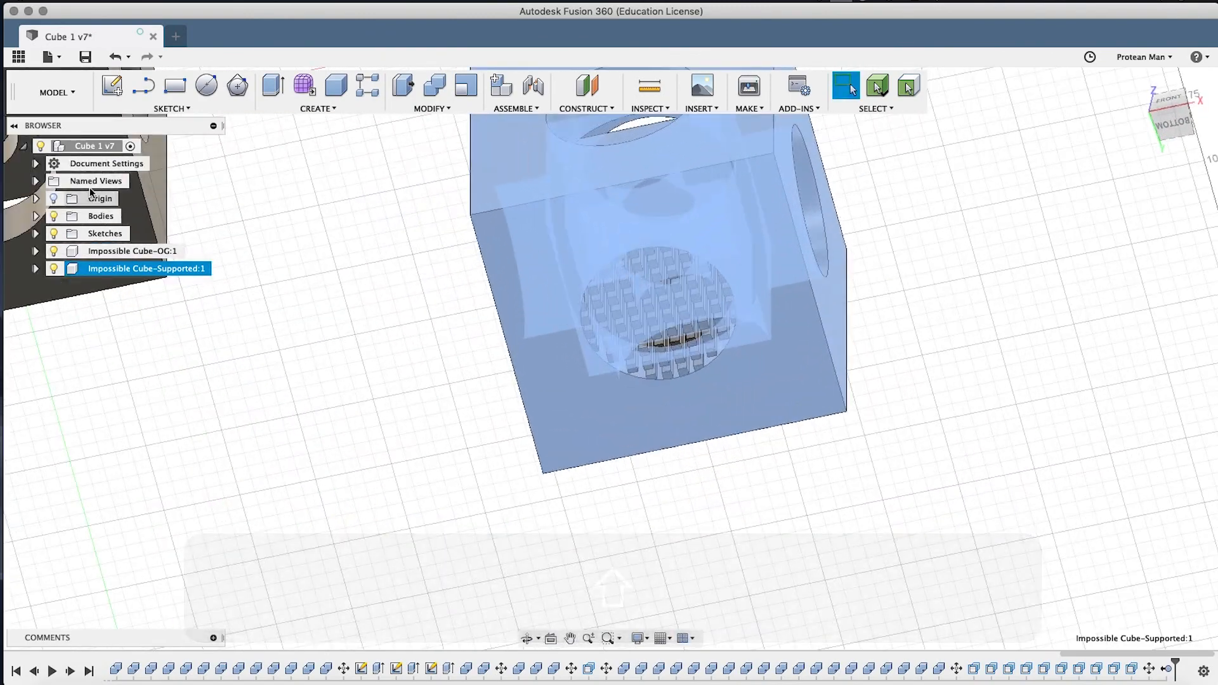
{"action": "left_click", "coordinate": [36, 216]}
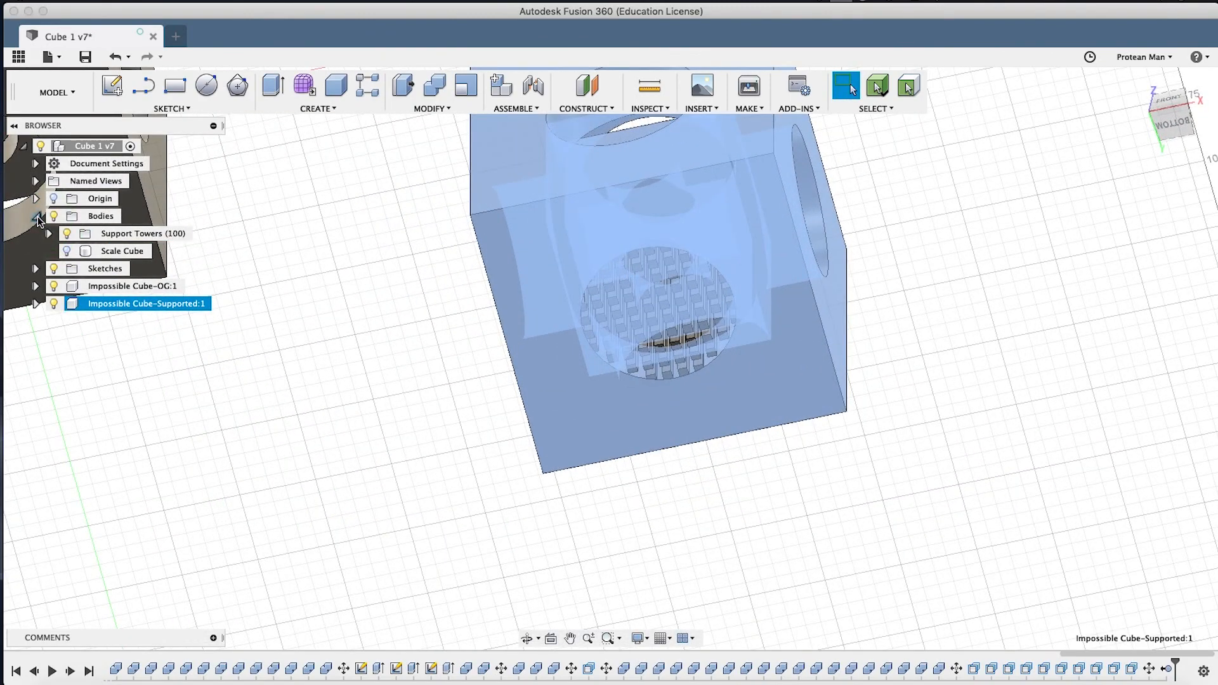
{"action": "left_click", "coordinate": [36, 303]}
{"action": "left_click", "coordinate": [48, 339]}
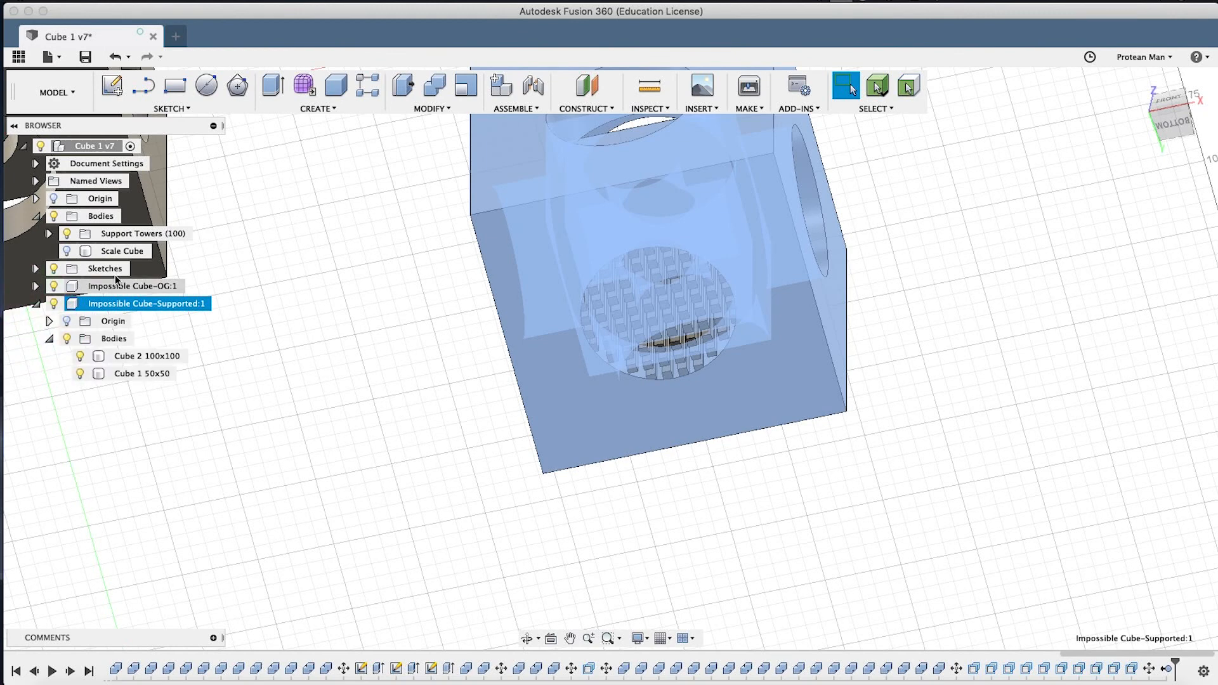
Highlight the Support Towers group and check its individual tower bodies in the supported cube's bottom hole.
{"action": "left_click", "coordinate": [121, 236]}
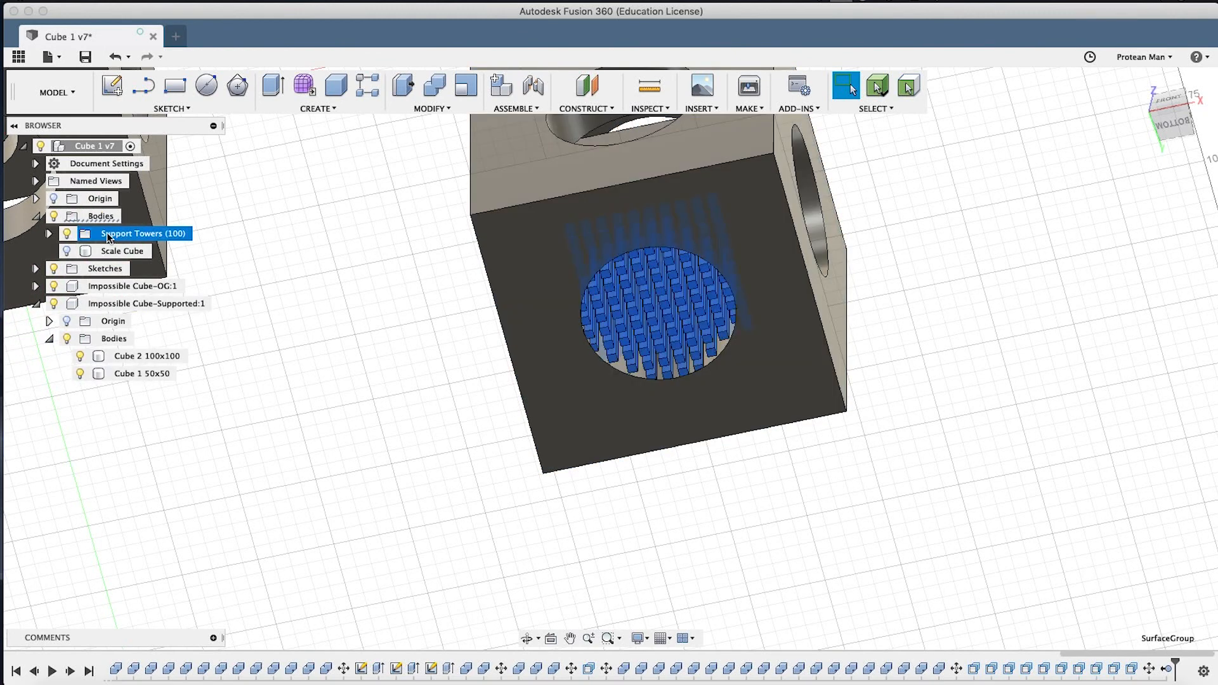
{"action": "left_click", "coordinate": [109, 237]}
{"action": "mouse_move", "coordinate": [110, 243]}
{"action": "left_mouse_down"}
{"action": "mouse_move", "coordinate": [118, 316]}
{"action": "mouse_move", "coordinate": [101, 243]}
{"action": "left_mouse_up"}
{"action": "left_click", "coordinate": [411, 213]}
{"action": "left_click", "coordinate": [680, 296]}
{"action": "left_click", "coordinate": [681, 295]}
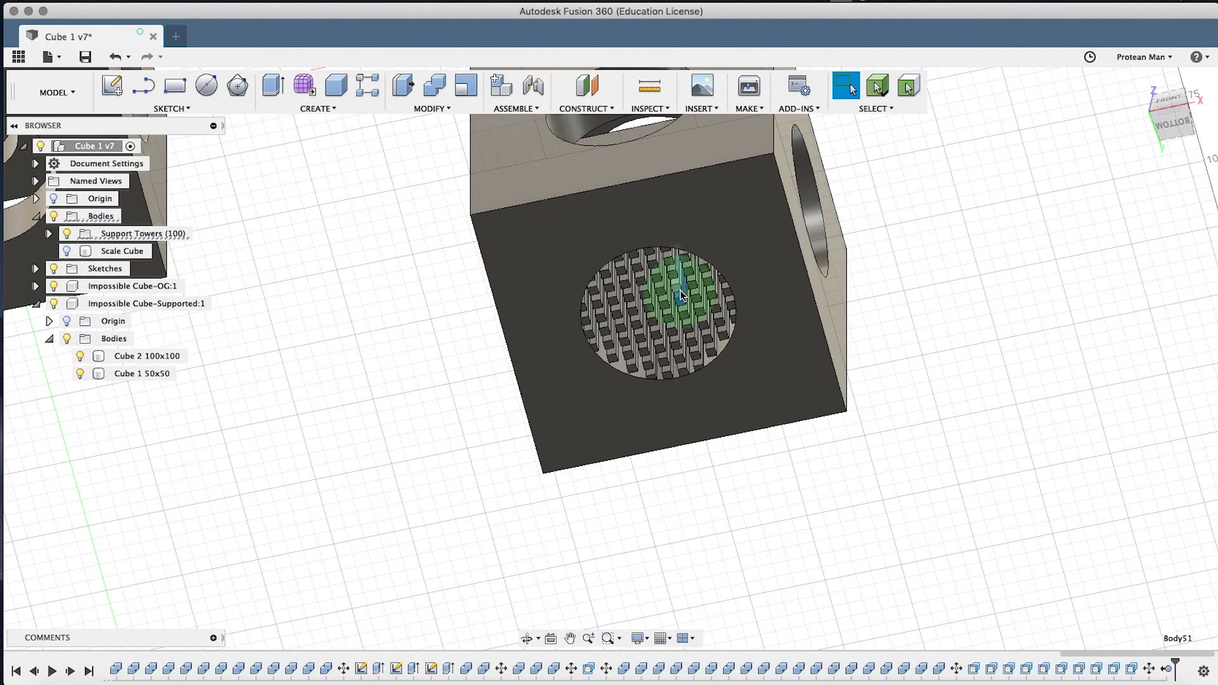
{"action": "left_click", "coordinate": [49, 234]}
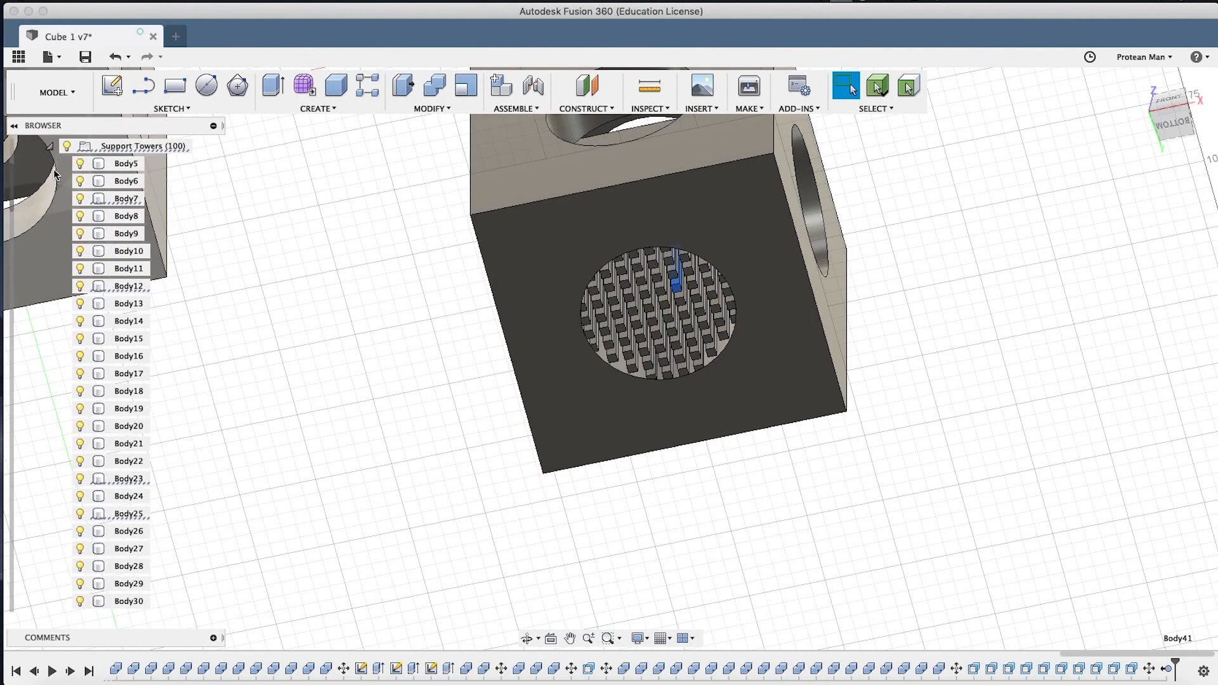
{"action": "left_click", "coordinate": [50, 234]}
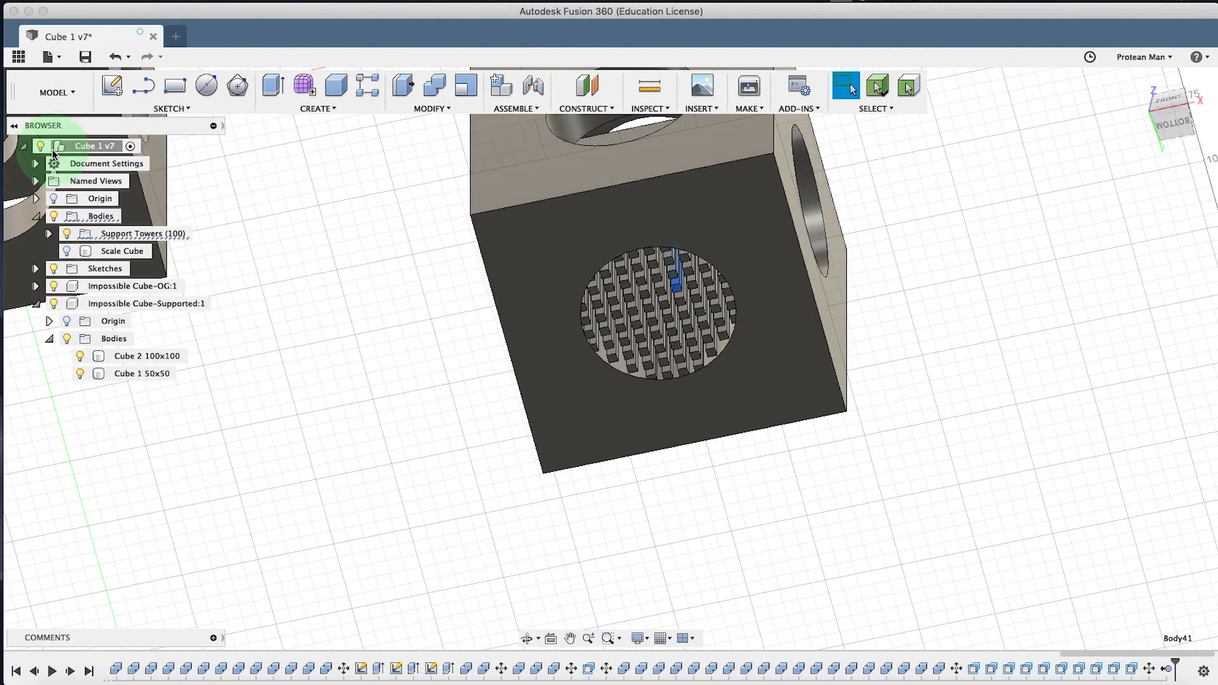
Move the Support Towers group from the top-level Bodies folder into the Impossible Cube-Supported component's Bodies folder.
{"action": "left_click", "coordinate": [128, 235]}
{"action": "left_click", "coordinate": [122, 238]}
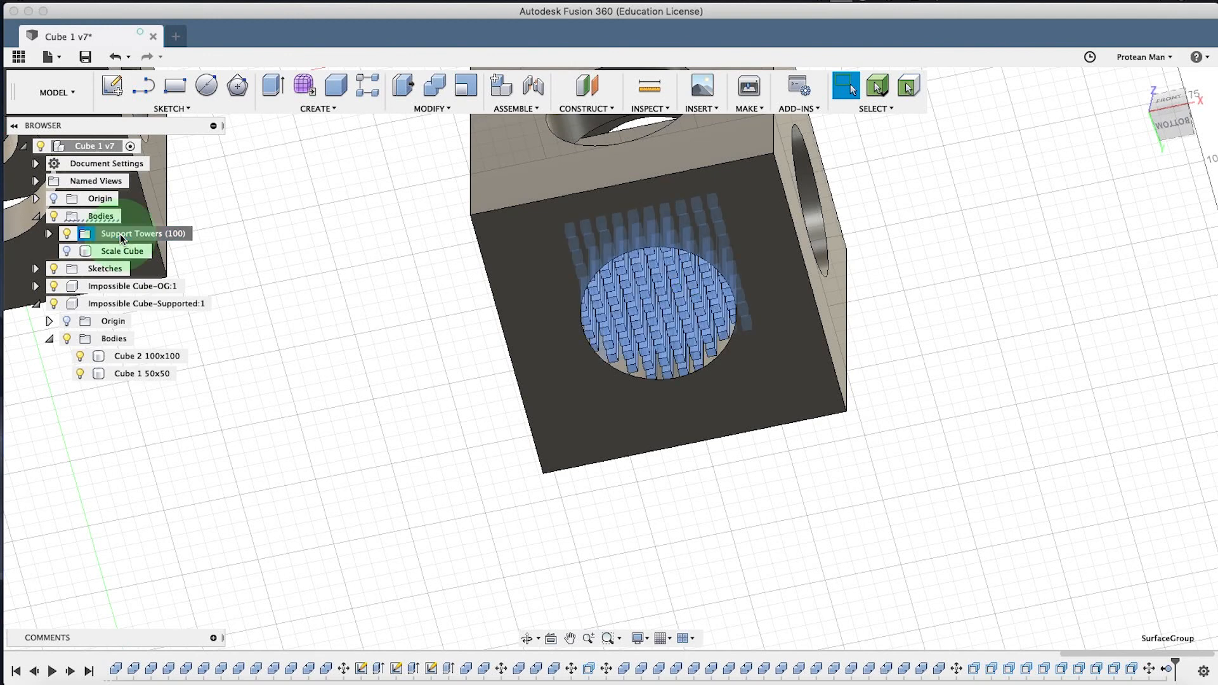
{"action": "left_click_drag", "start_coordinate": [125, 243], "coordinate": [113, 338]}
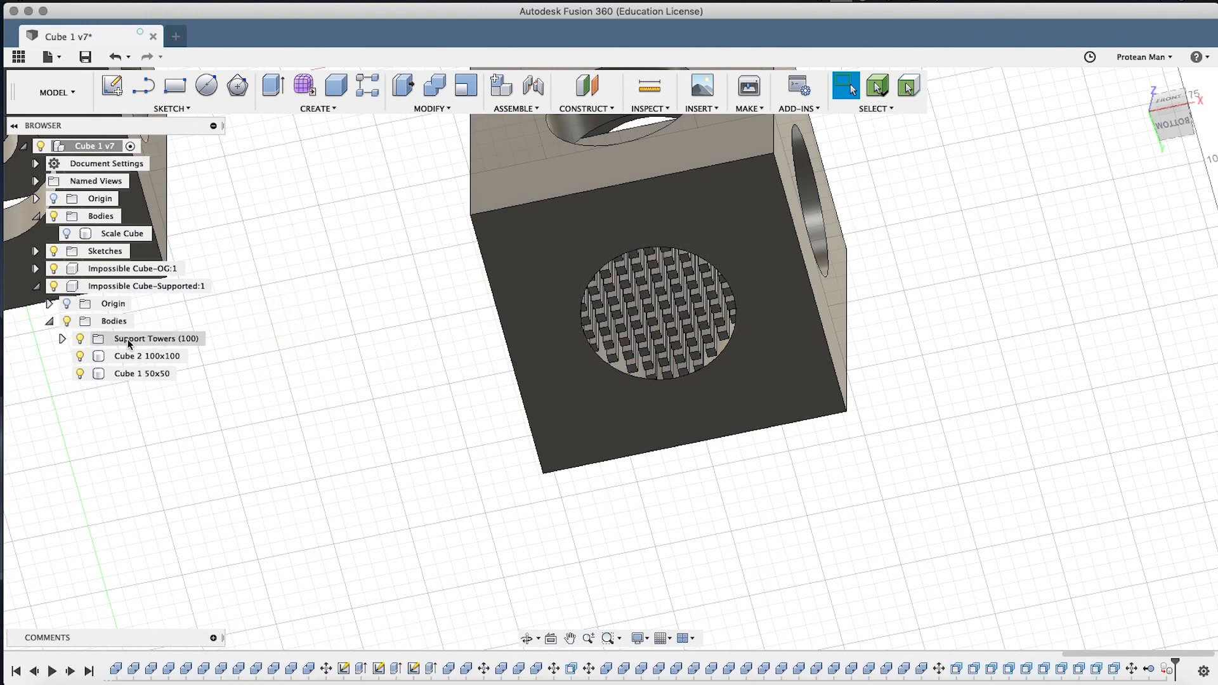
Check the contents of Impossible Cube-Supported by highlighting the Support Towers group, Cube 2 100x100, Cube 1 50x50 and the whole component.
{"action": "left_click", "coordinate": [62, 338]}
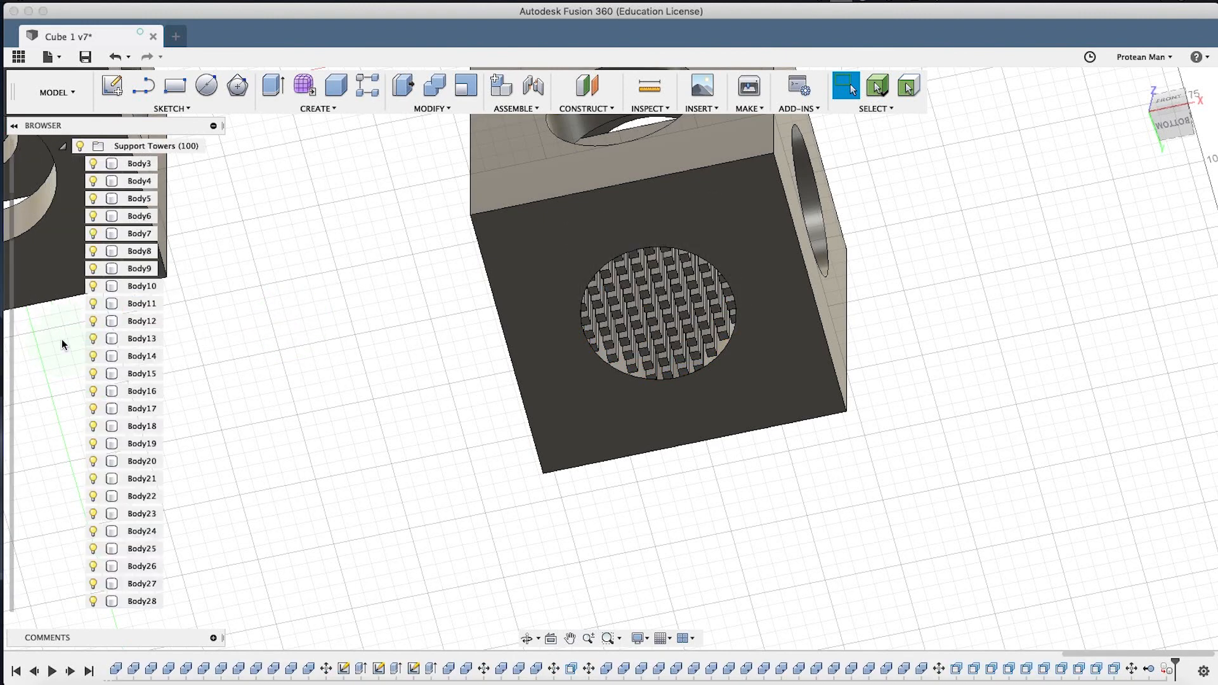
{"action": "left_click", "coordinate": [64, 148]}
{"action": "left_click", "coordinate": [156, 339]}
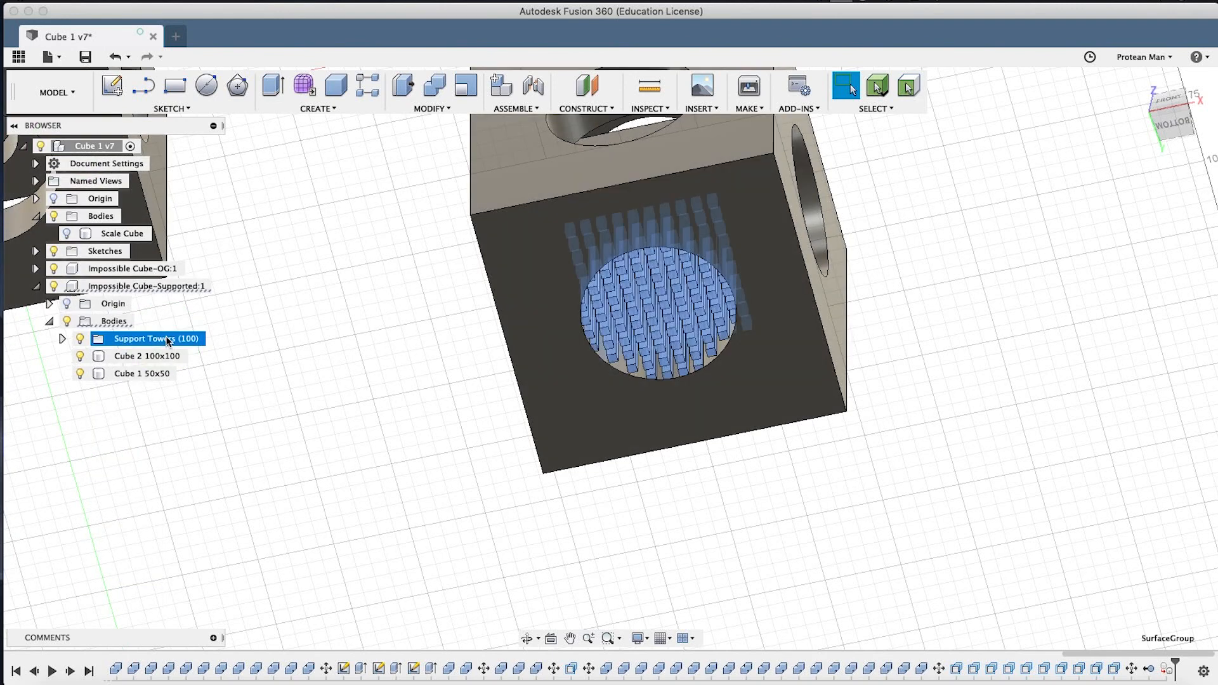
{"action": "left_click", "coordinate": [152, 356]}
{"action": "left_click", "coordinate": [149, 373]}
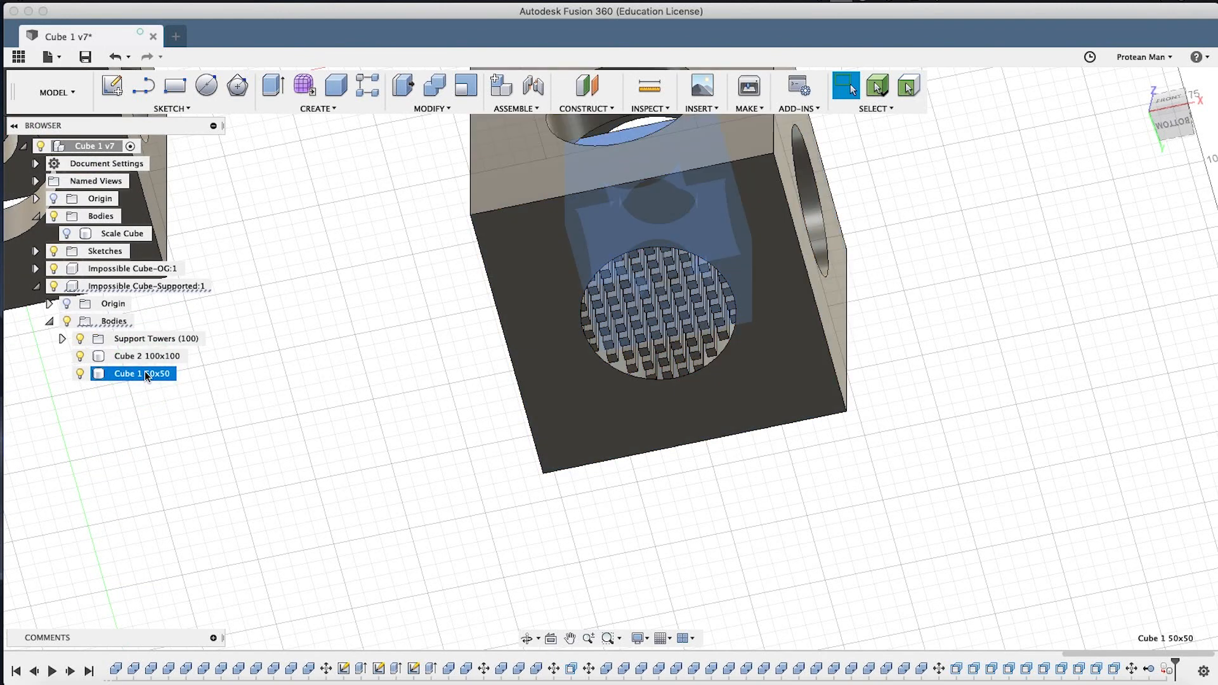
{"action": "left_click", "coordinate": [135, 288]}
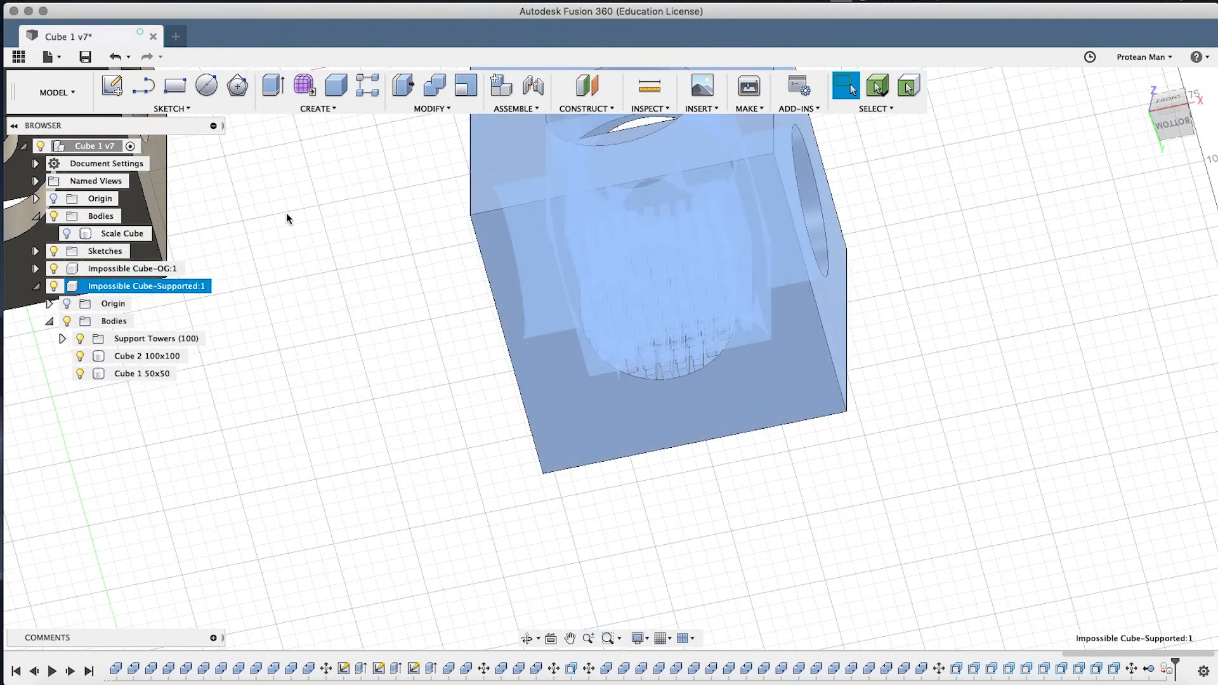
{"action": "key", "text": "Escape"}
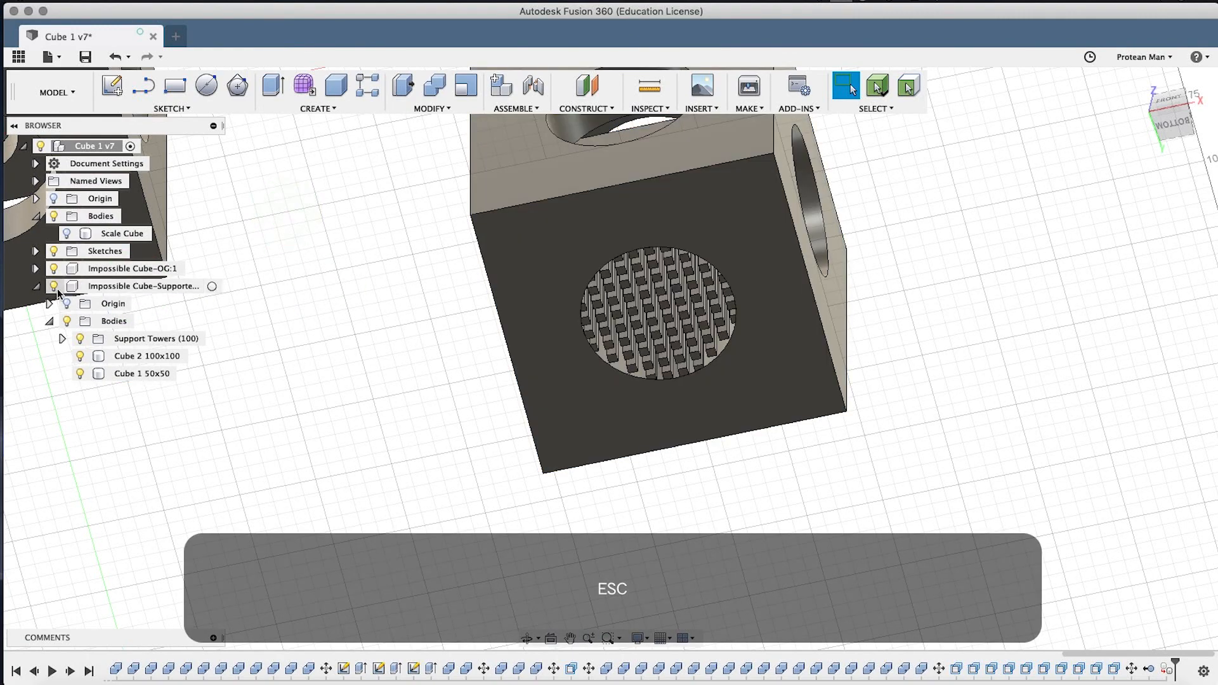
Collapse the Impossible Cube-Supported component, select it and look up its Save As STL option.
{"action": "left_click", "coordinate": [36, 286]}
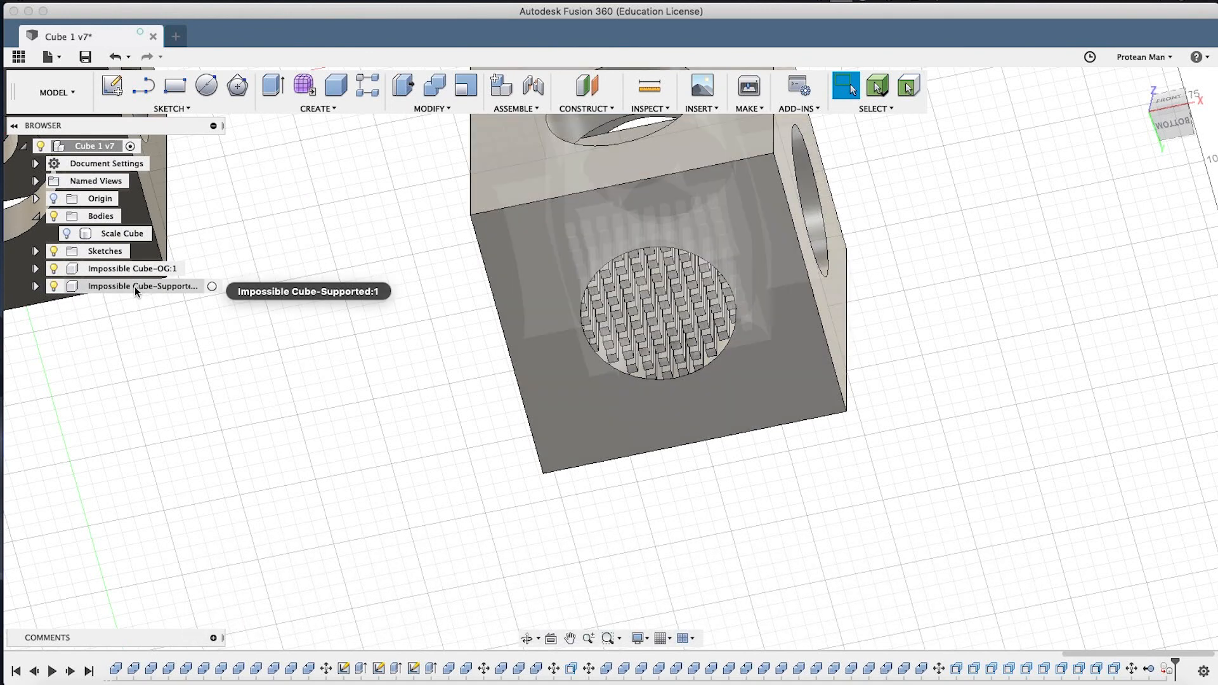
{"action": "left_click", "coordinate": [135, 287]}
{"action": "left_click", "coordinate": [380, 368]}
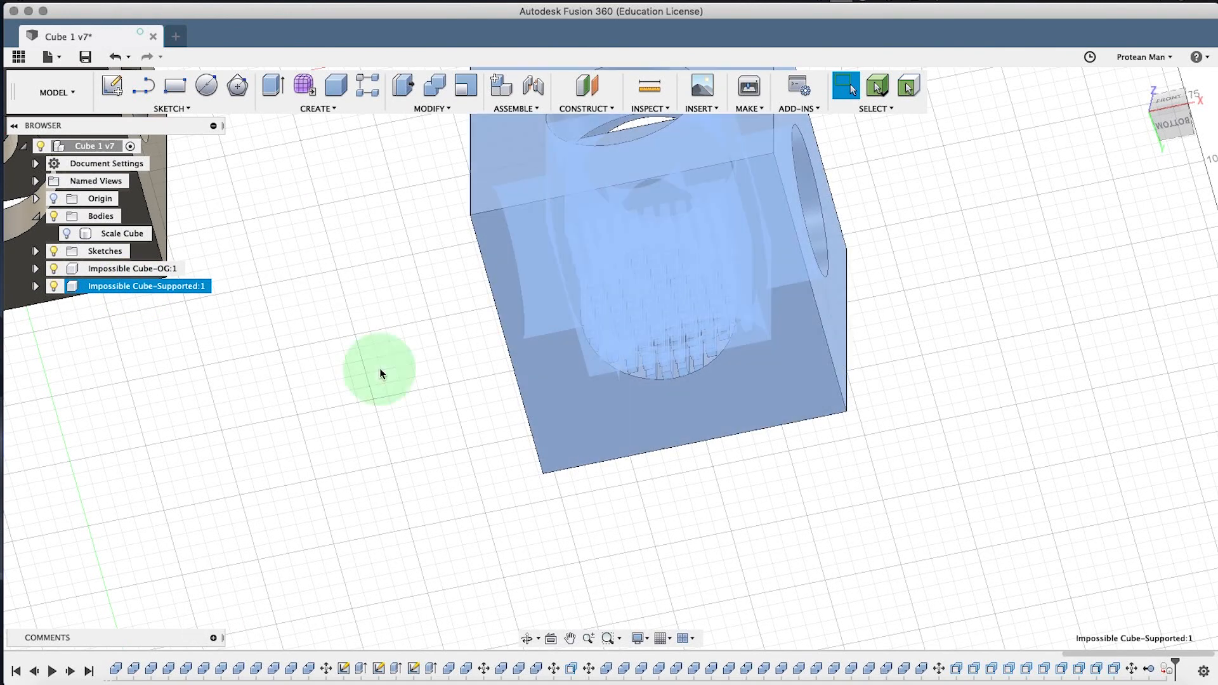
{"action": "right_click", "coordinate": [155, 290]}
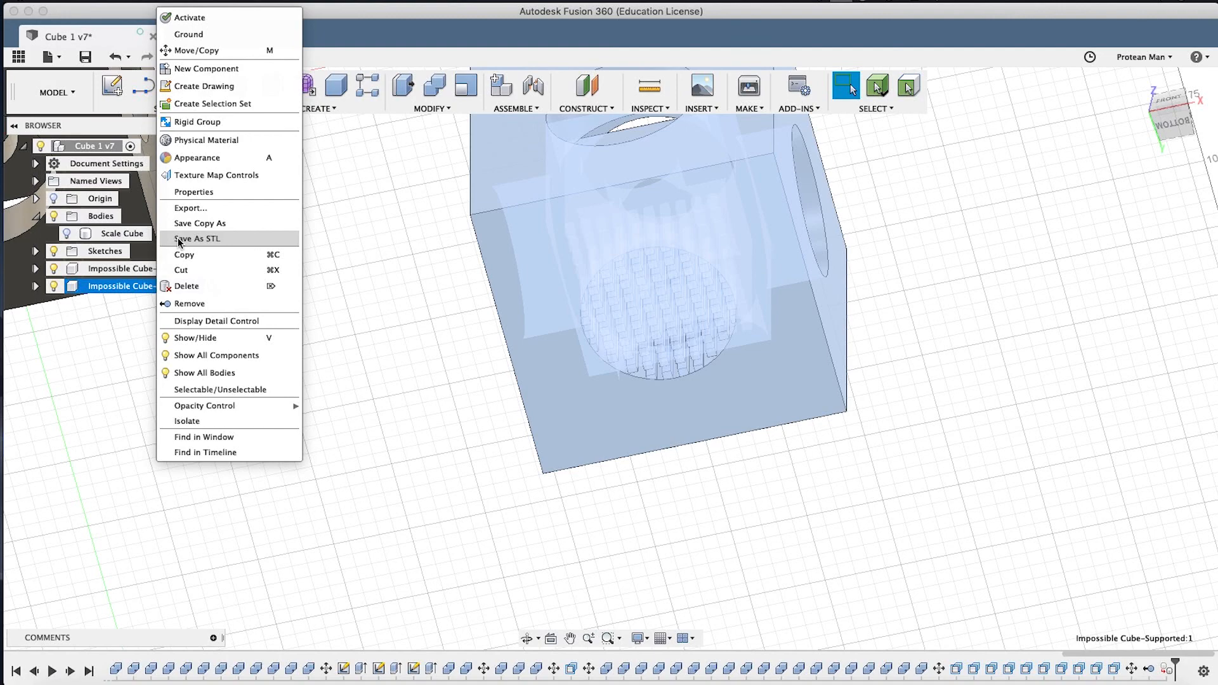
{"action": "left_click", "coordinate": [460, 345]}
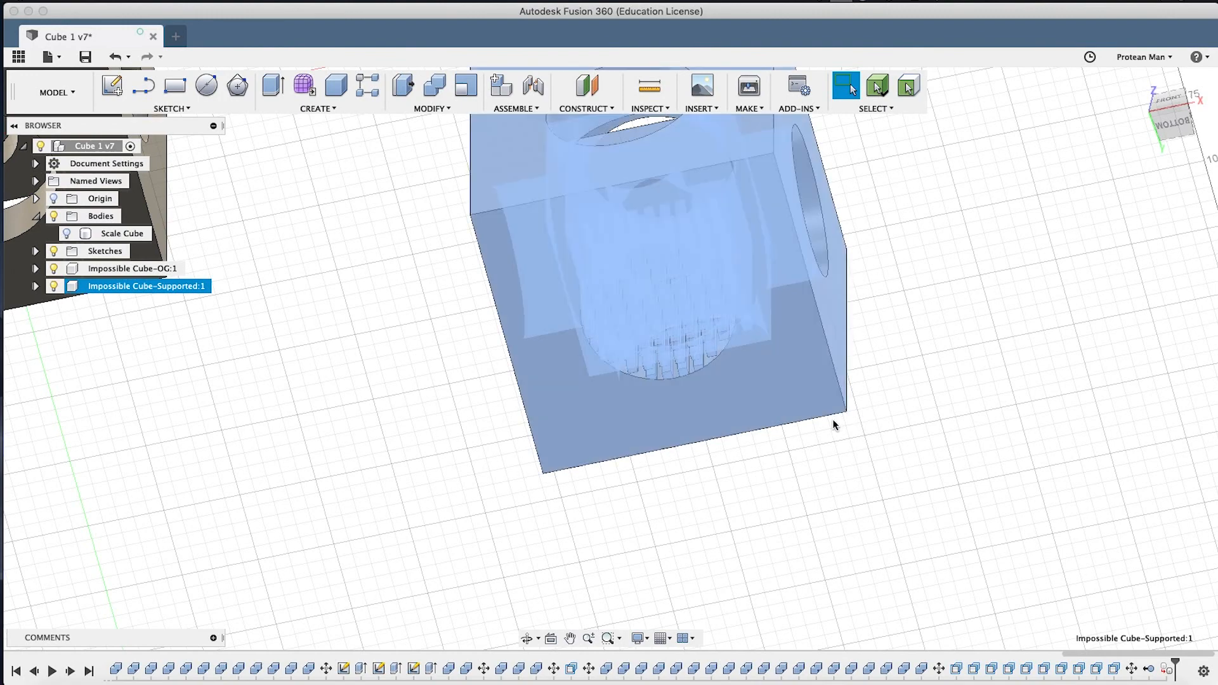
Examine the supported cube beside the original cube from above and from the front.
{"action": "scroll", "coordinate": [594, 400], "scroll_direction": "down", "scroll_amount": 5}
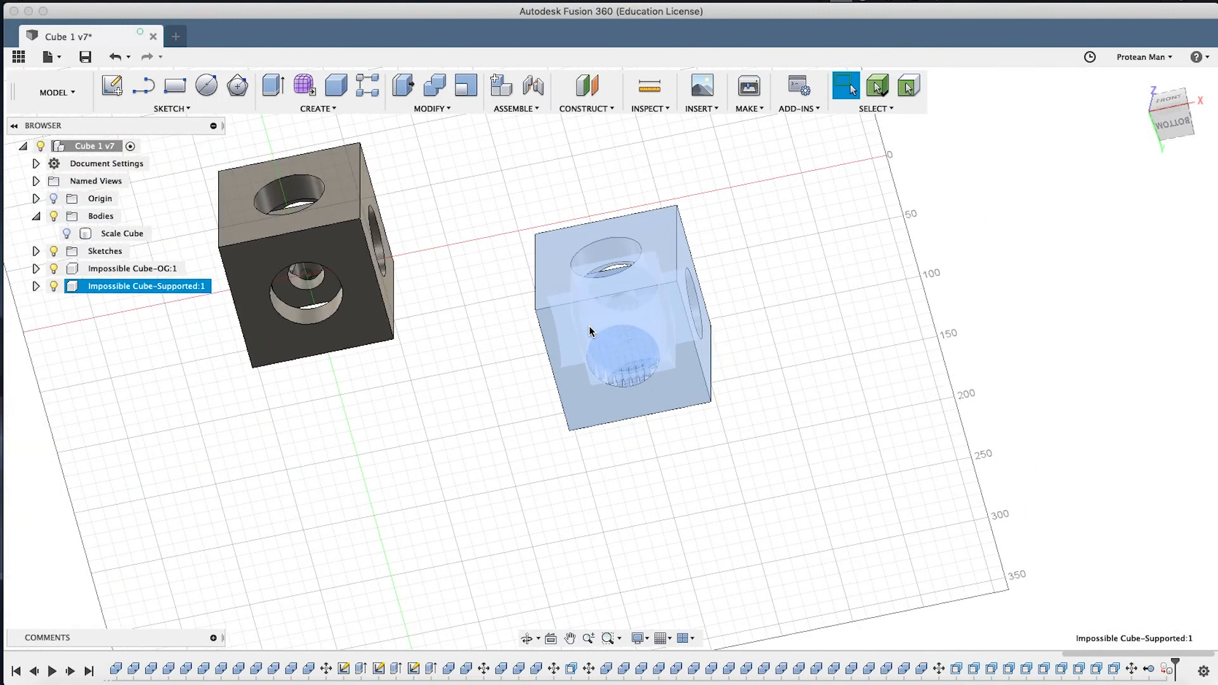
{"action": "middle_click_drag", "start_coordinate": [645, 293], "coordinate": [577, 397], "text": "shift"}
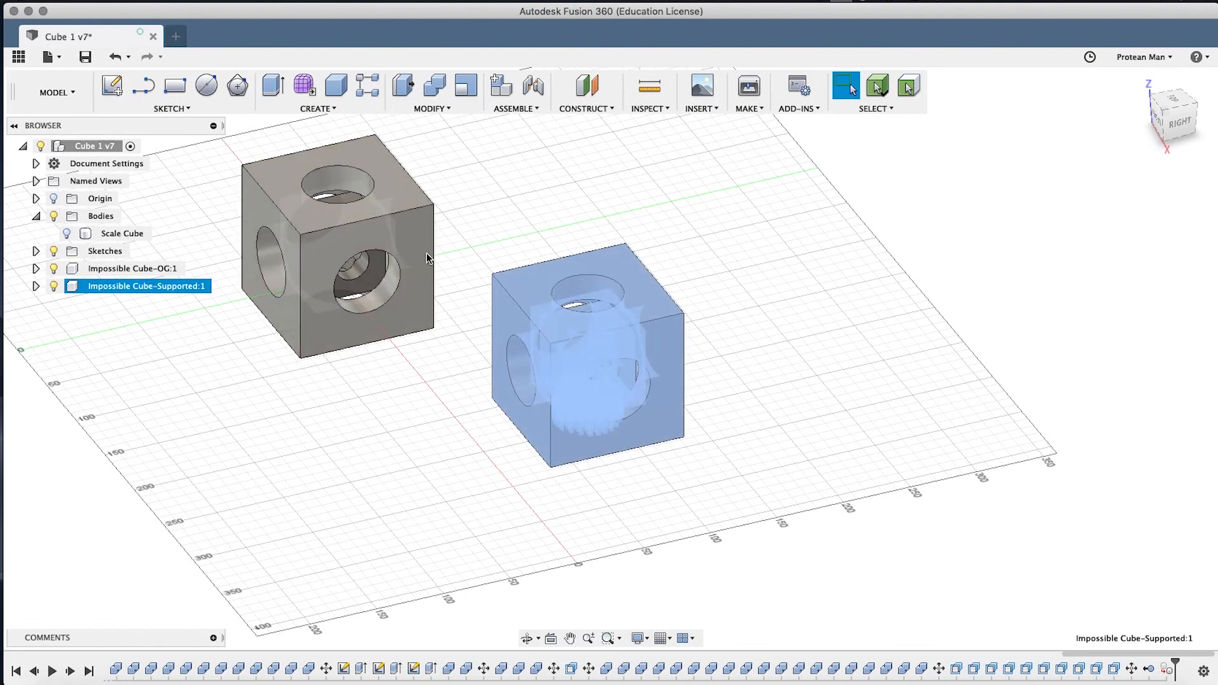
{"action": "middle_click_drag", "start_coordinate": [529, 279], "coordinate": [634, 291]}
{"action": "scroll", "coordinate": [610, 325], "scroll_direction": "down", "scroll_amount": 4}
{"action": "scroll", "coordinate": [628, 348], "scroll_direction": "up", "scroll_amount": 8}
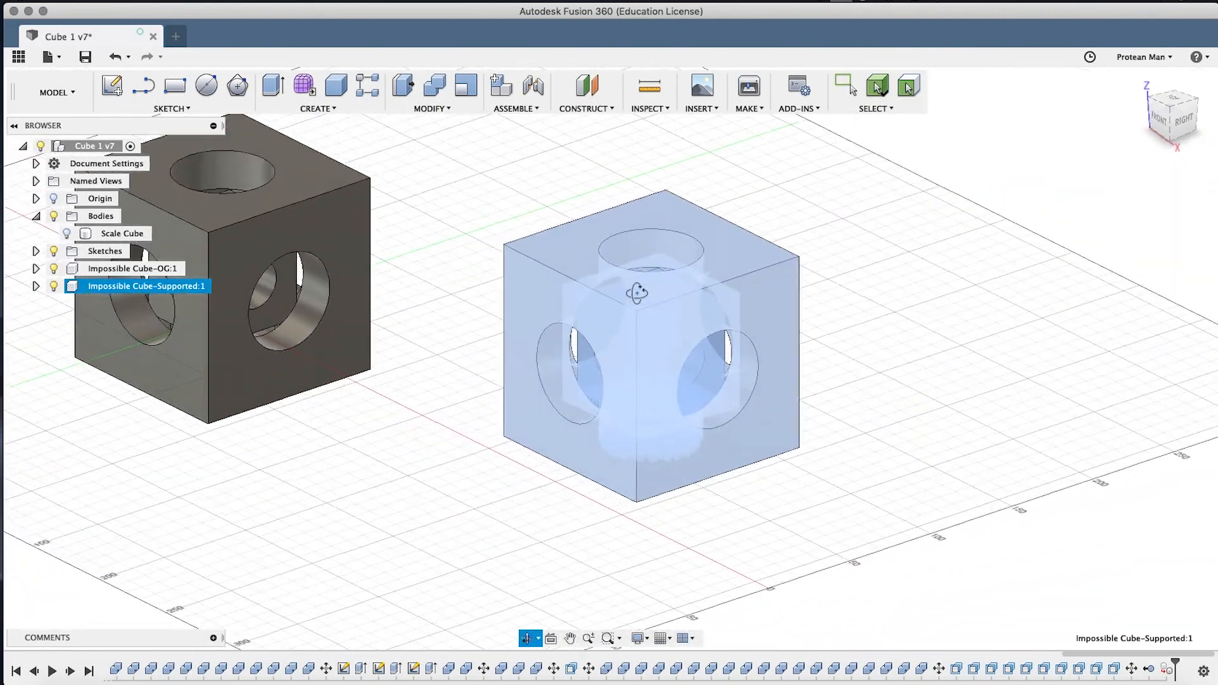
{"action": "left_click", "coordinate": [394, 212]}
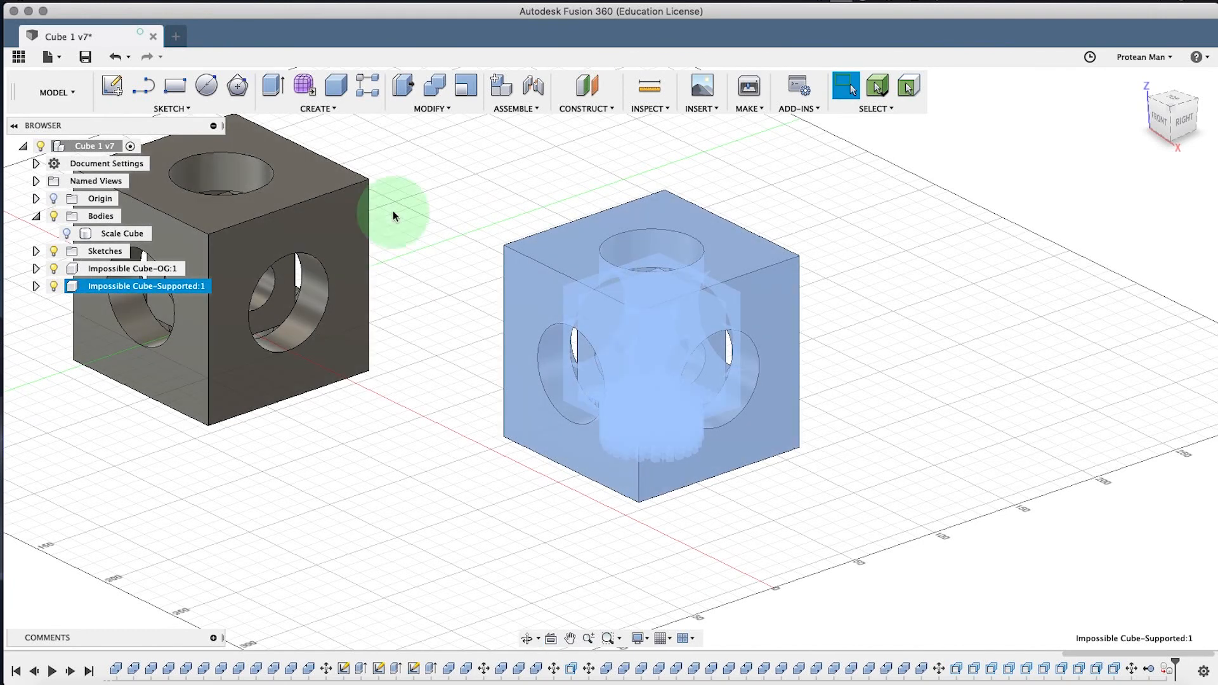
{"action": "left_click", "coordinate": [317, 109]}
{"action": "left_click", "coordinate": [432, 109]}
{"action": "left_click", "coordinate": [463, 140]}
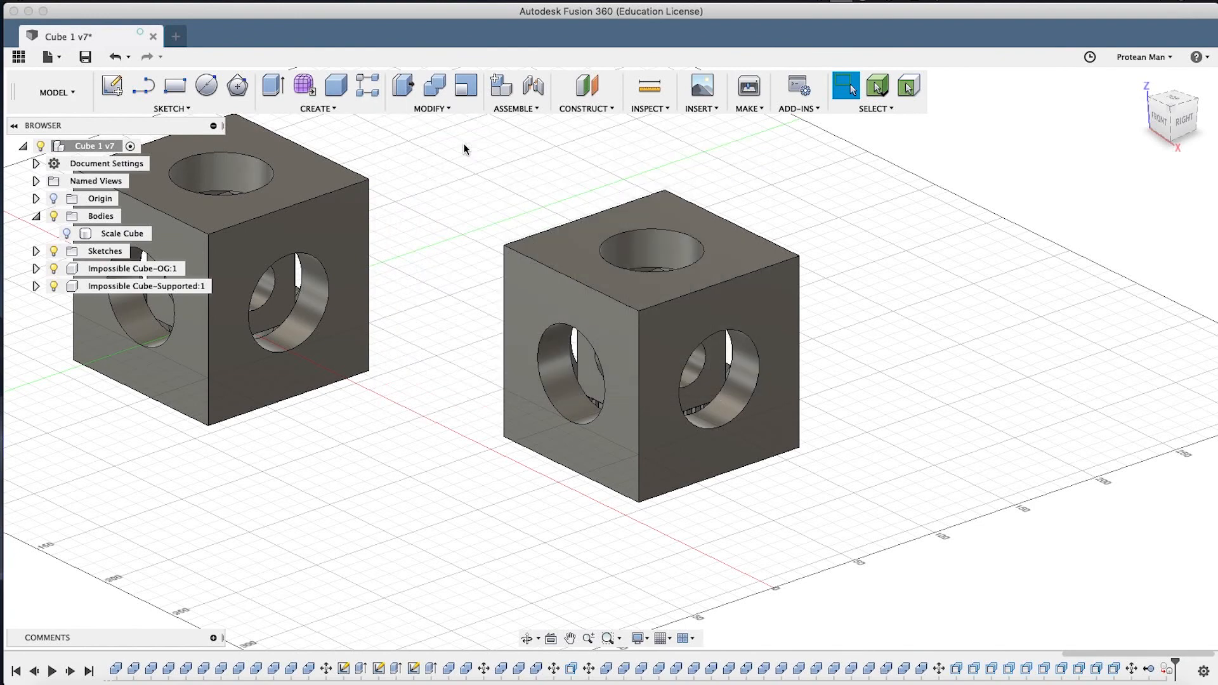
{"action": "key", "text": "Escape"}
Collapse the top-level Bodies folder and save the design as a new version.
{"action": "left_click", "coordinate": [36, 217]}
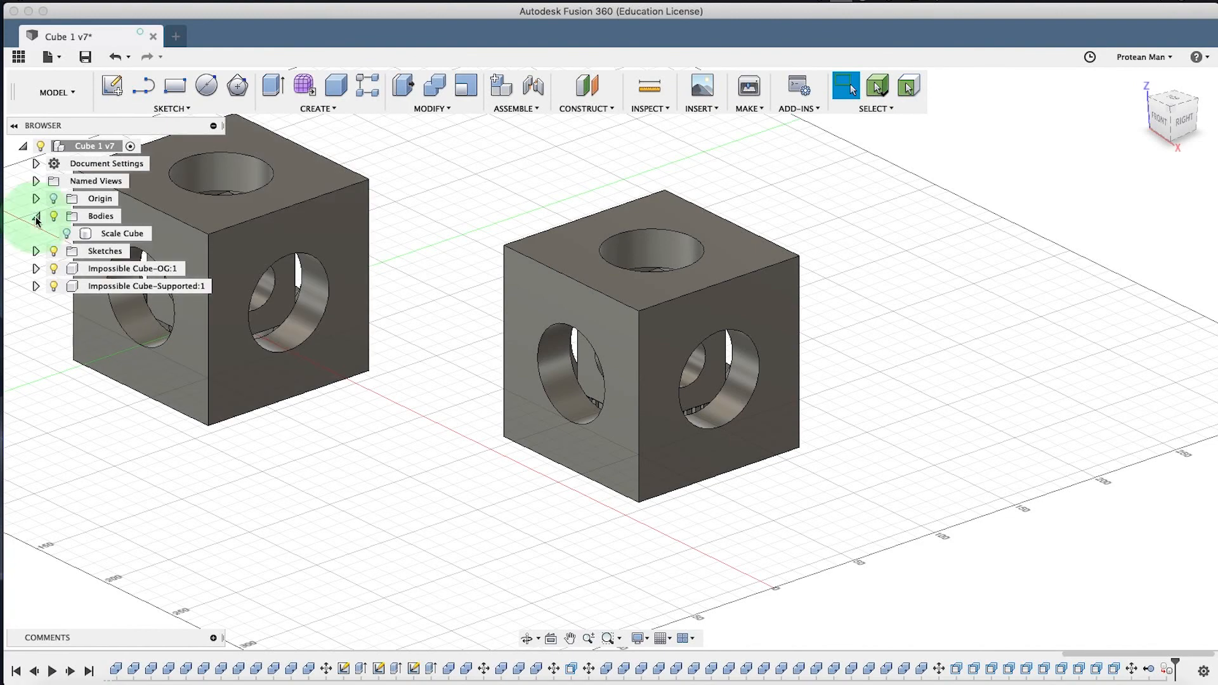
{"action": "left_click", "coordinate": [121, 251]}
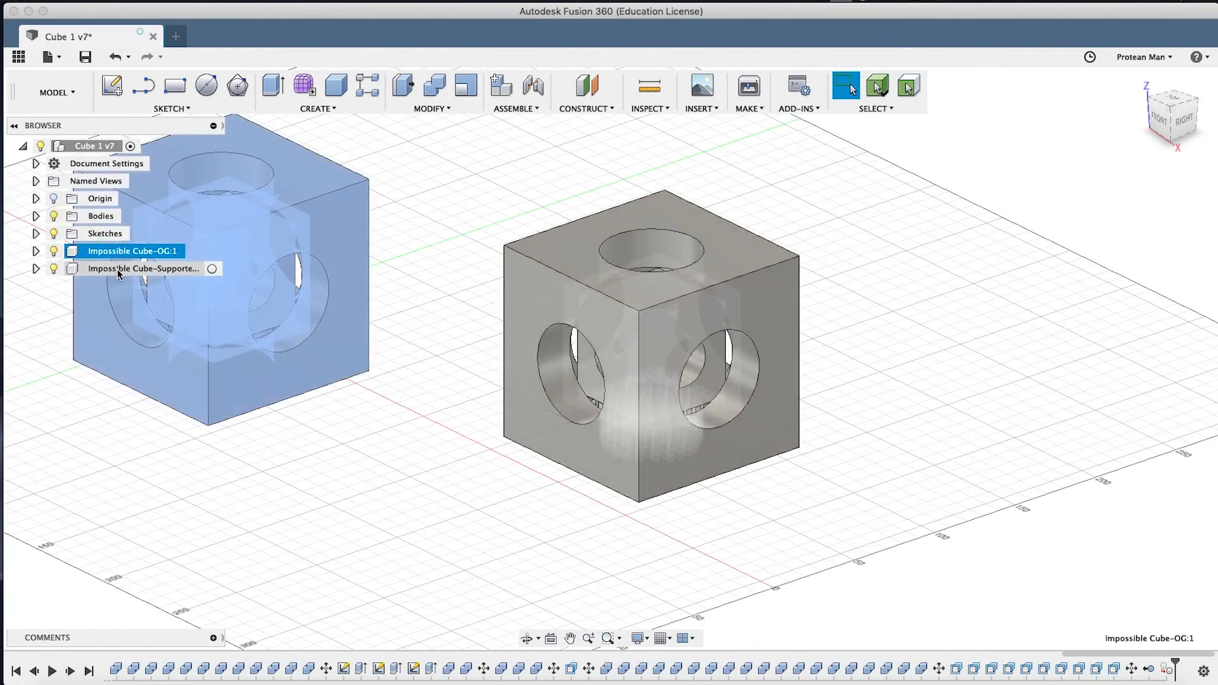
{"action": "left_click", "coordinate": [117, 268]}
{"action": "left_click", "coordinate": [494, 217]}
{"action": "left_click", "coordinate": [90, 58]}
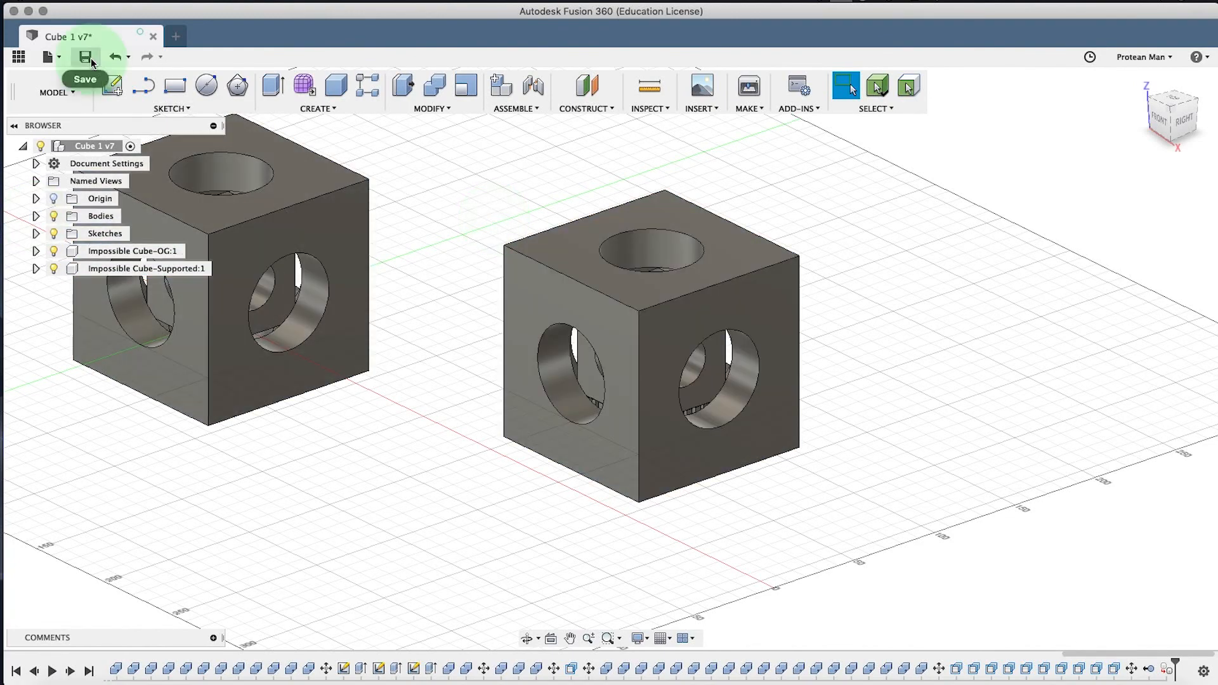
{"action": "left_click", "coordinate": [624, 351]}
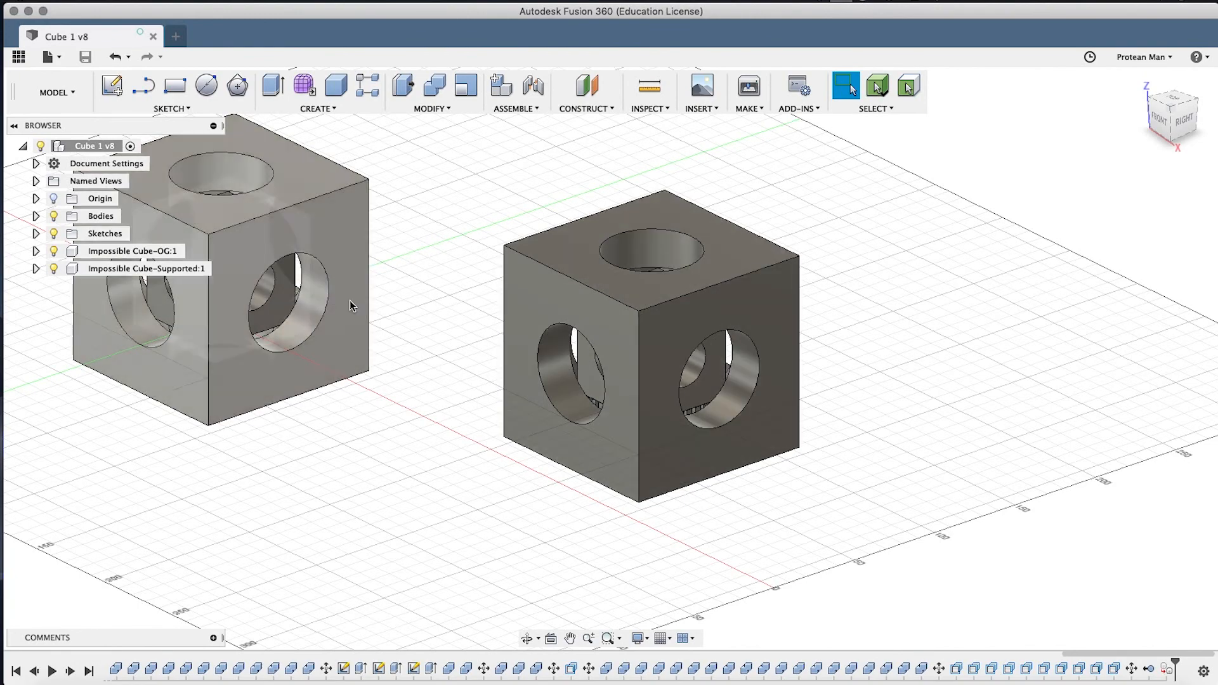
Select the Impossible Cube-OG component, bring both cubes into view and look up its Save As STL option.
{"action": "left_click", "coordinate": [152, 250]}
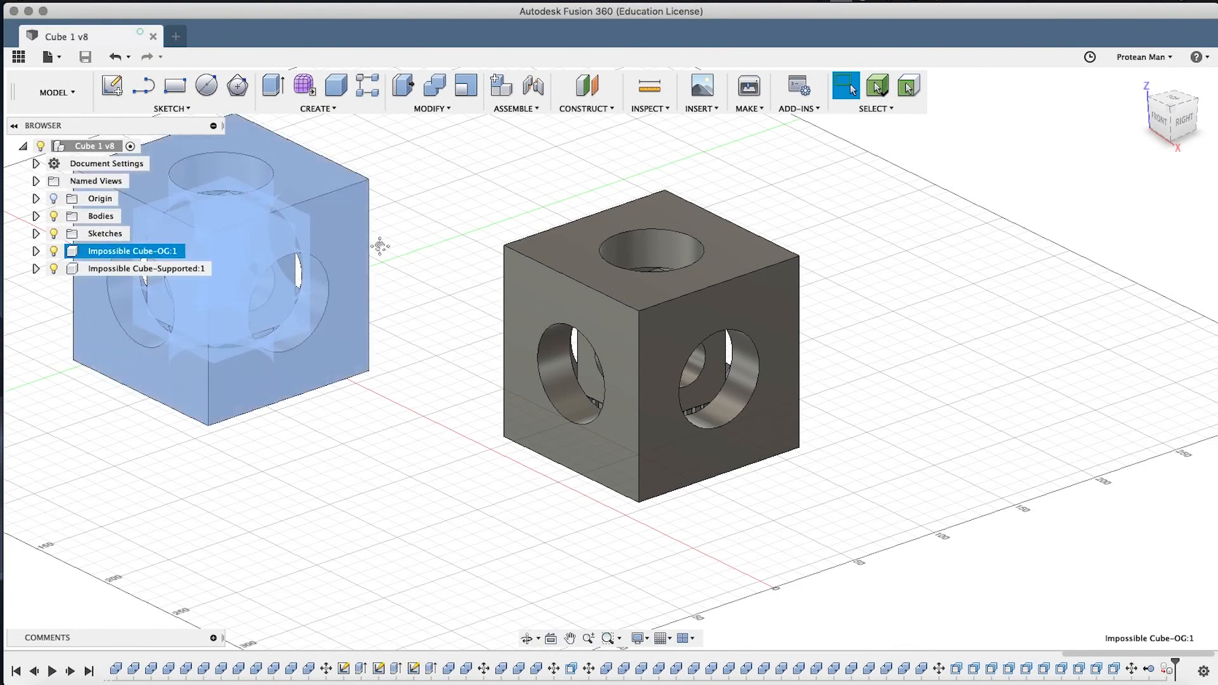
{"action": "middle_click_drag", "start_coordinate": [380, 247], "coordinate": [614, 275]}
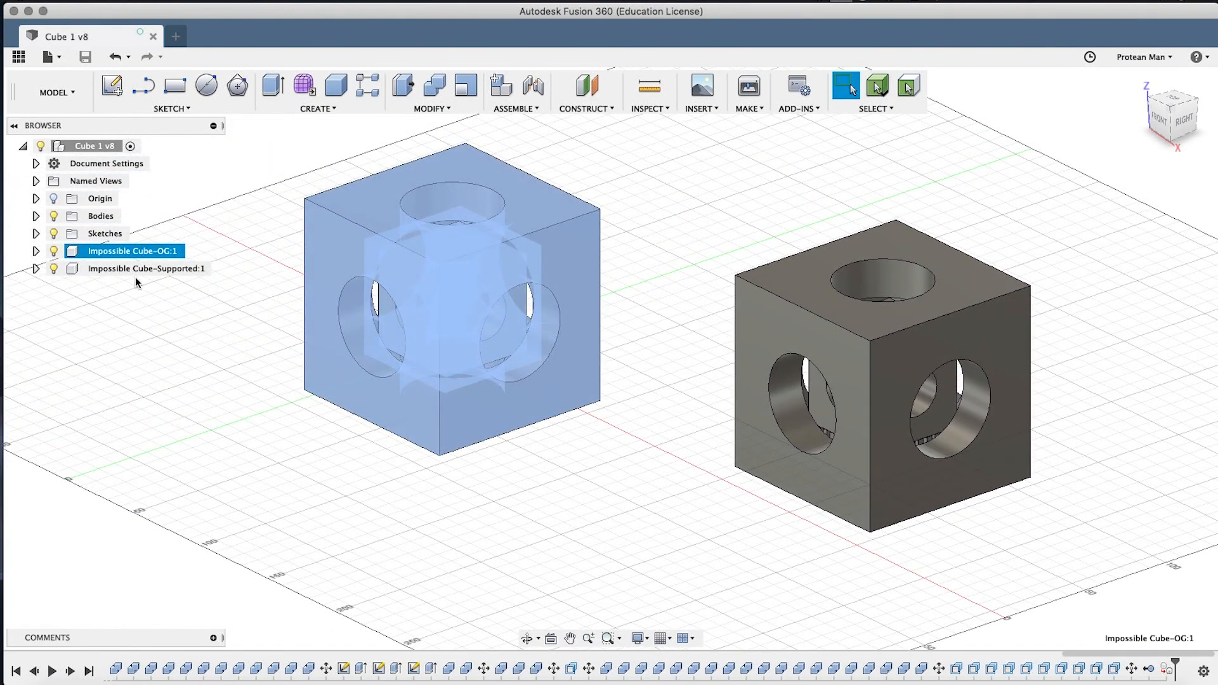
{"action": "right_click", "coordinate": [135, 251]}
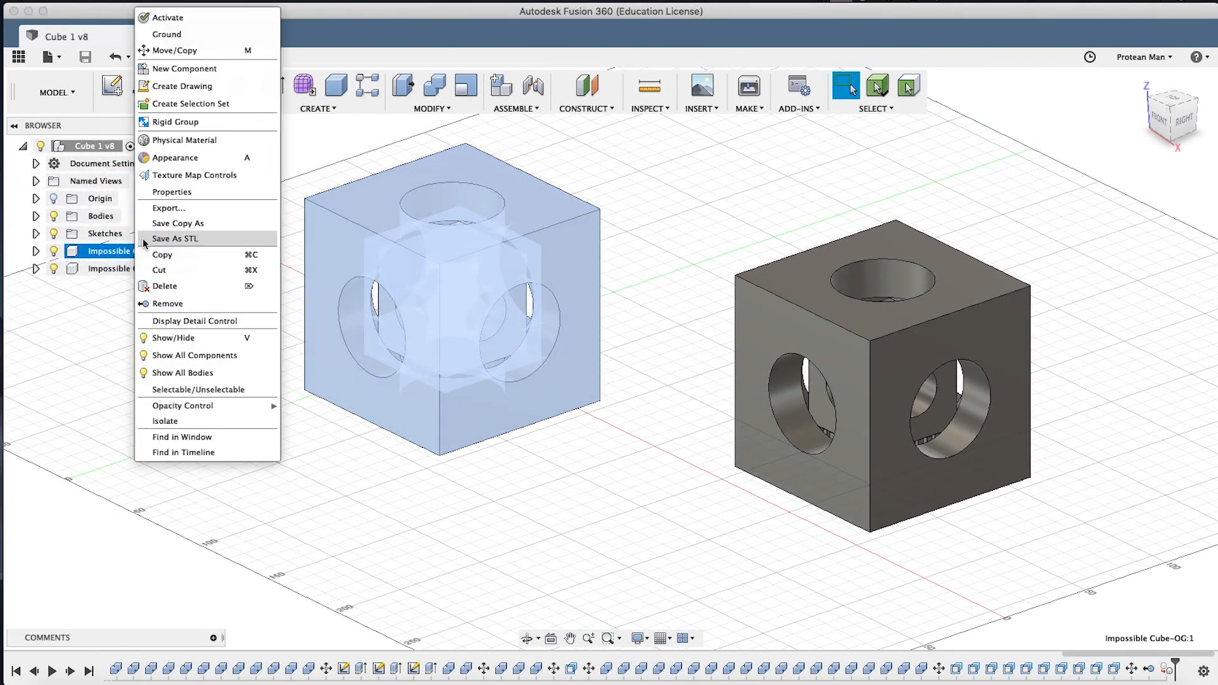
{"action": "left_click", "coordinate": [627, 418]}
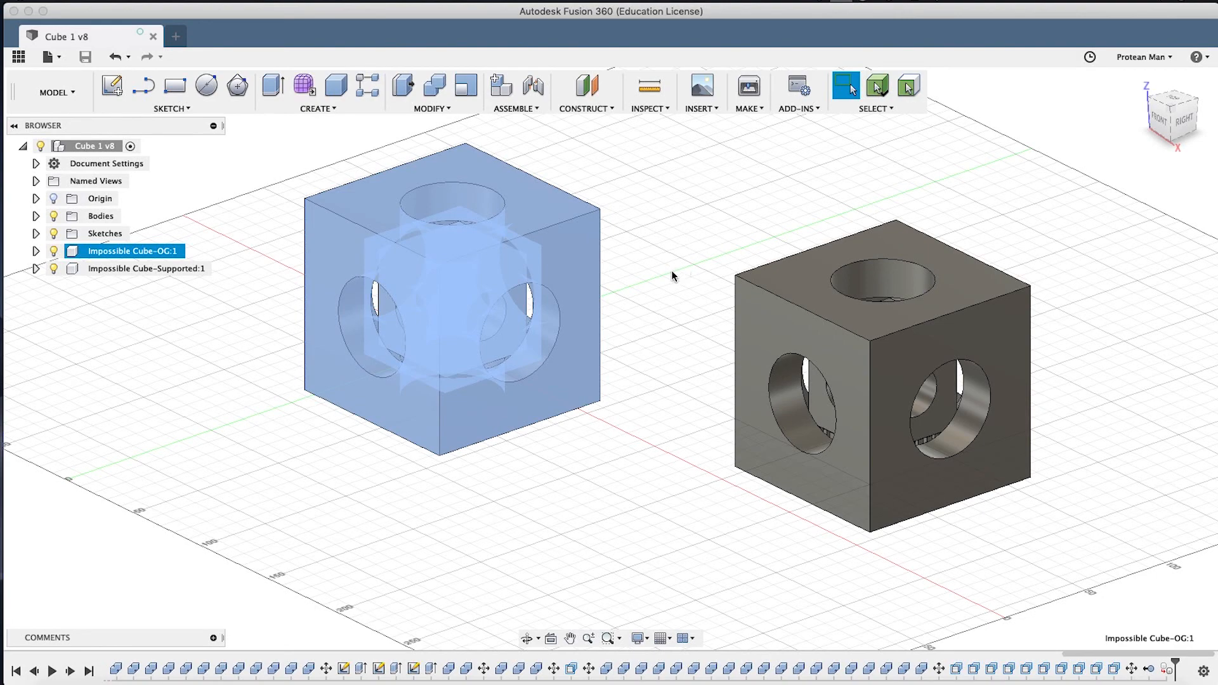
{"action": "left_click", "coordinate": [485, 467]}
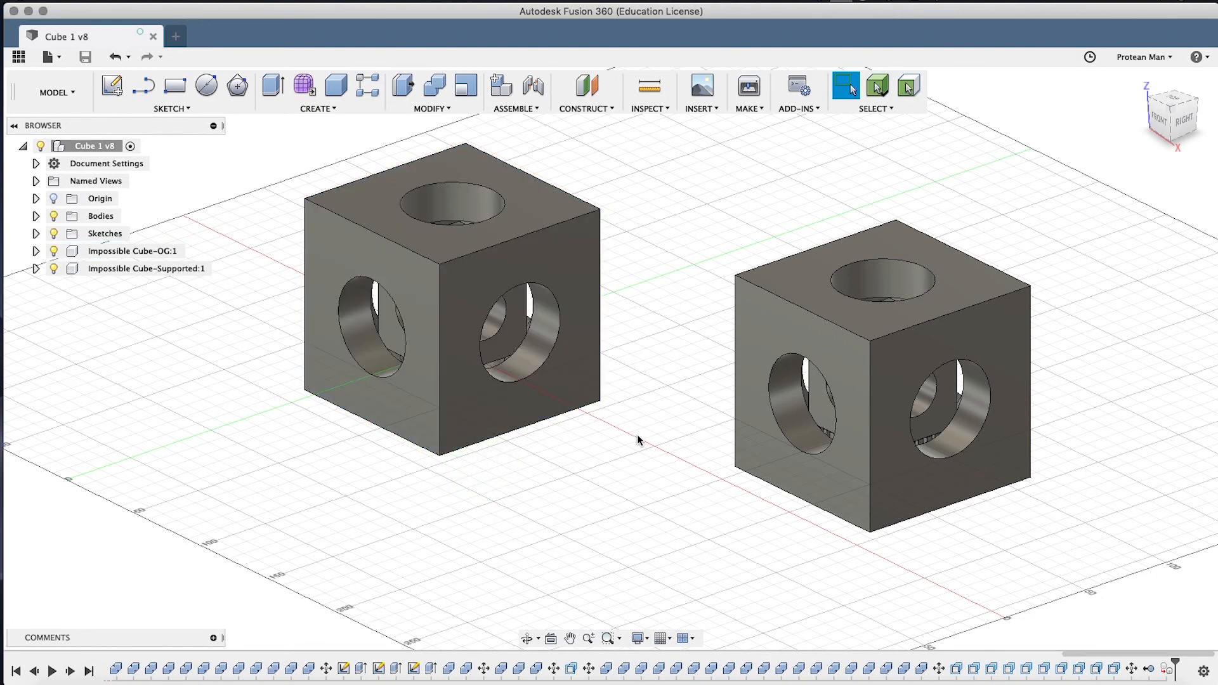